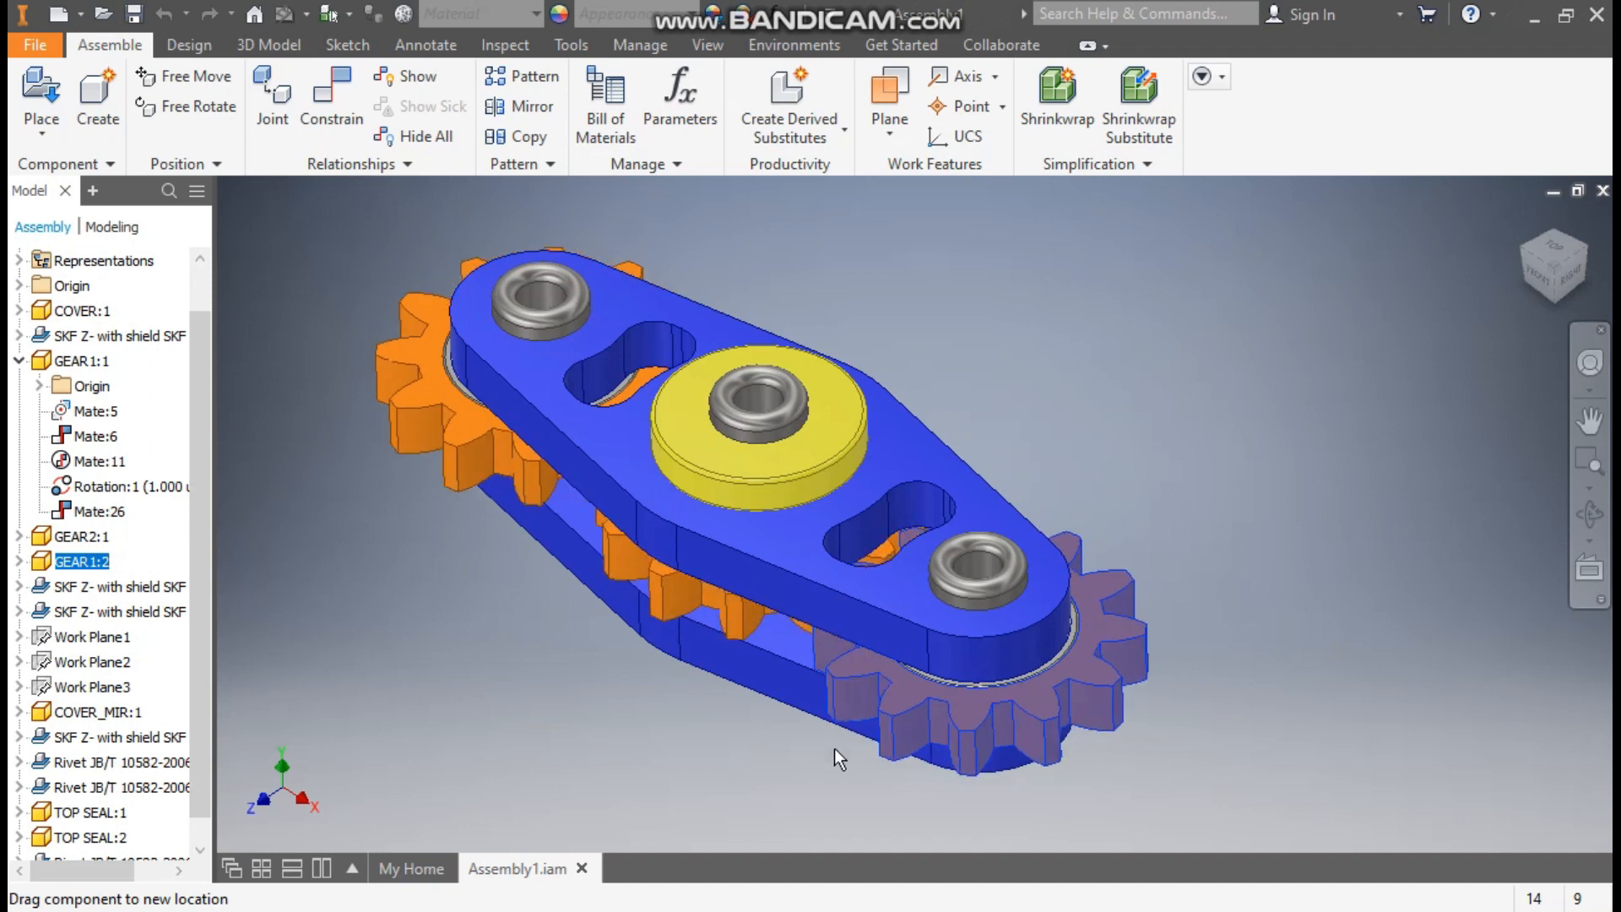
left_click(1203, 411)
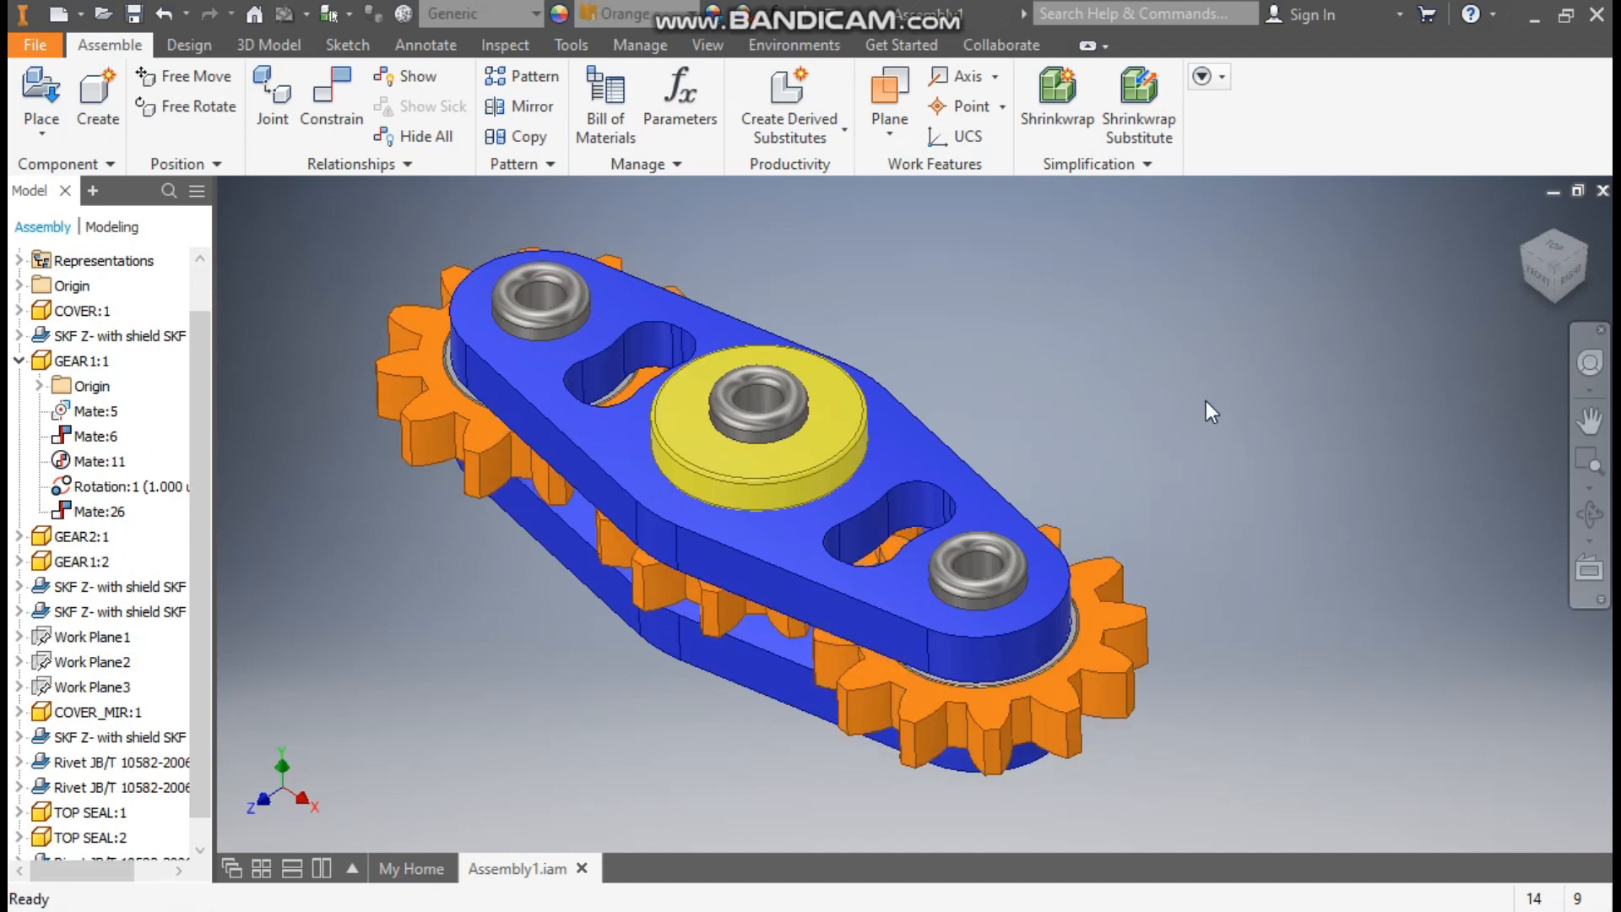
left_click(126, 486)
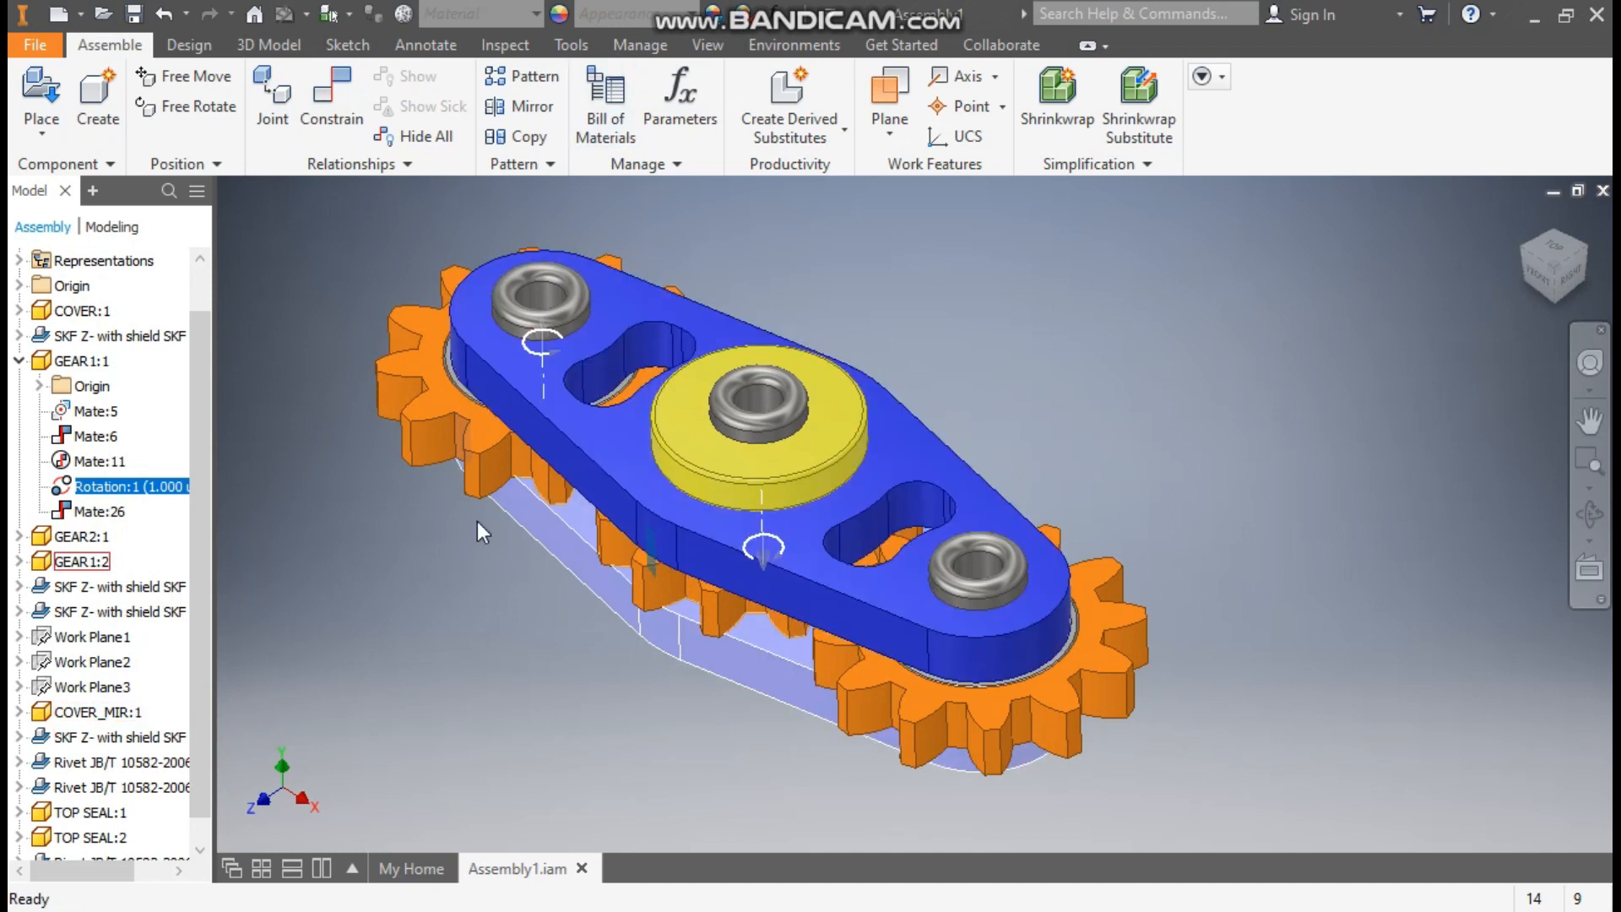
left_click(1000, 306)
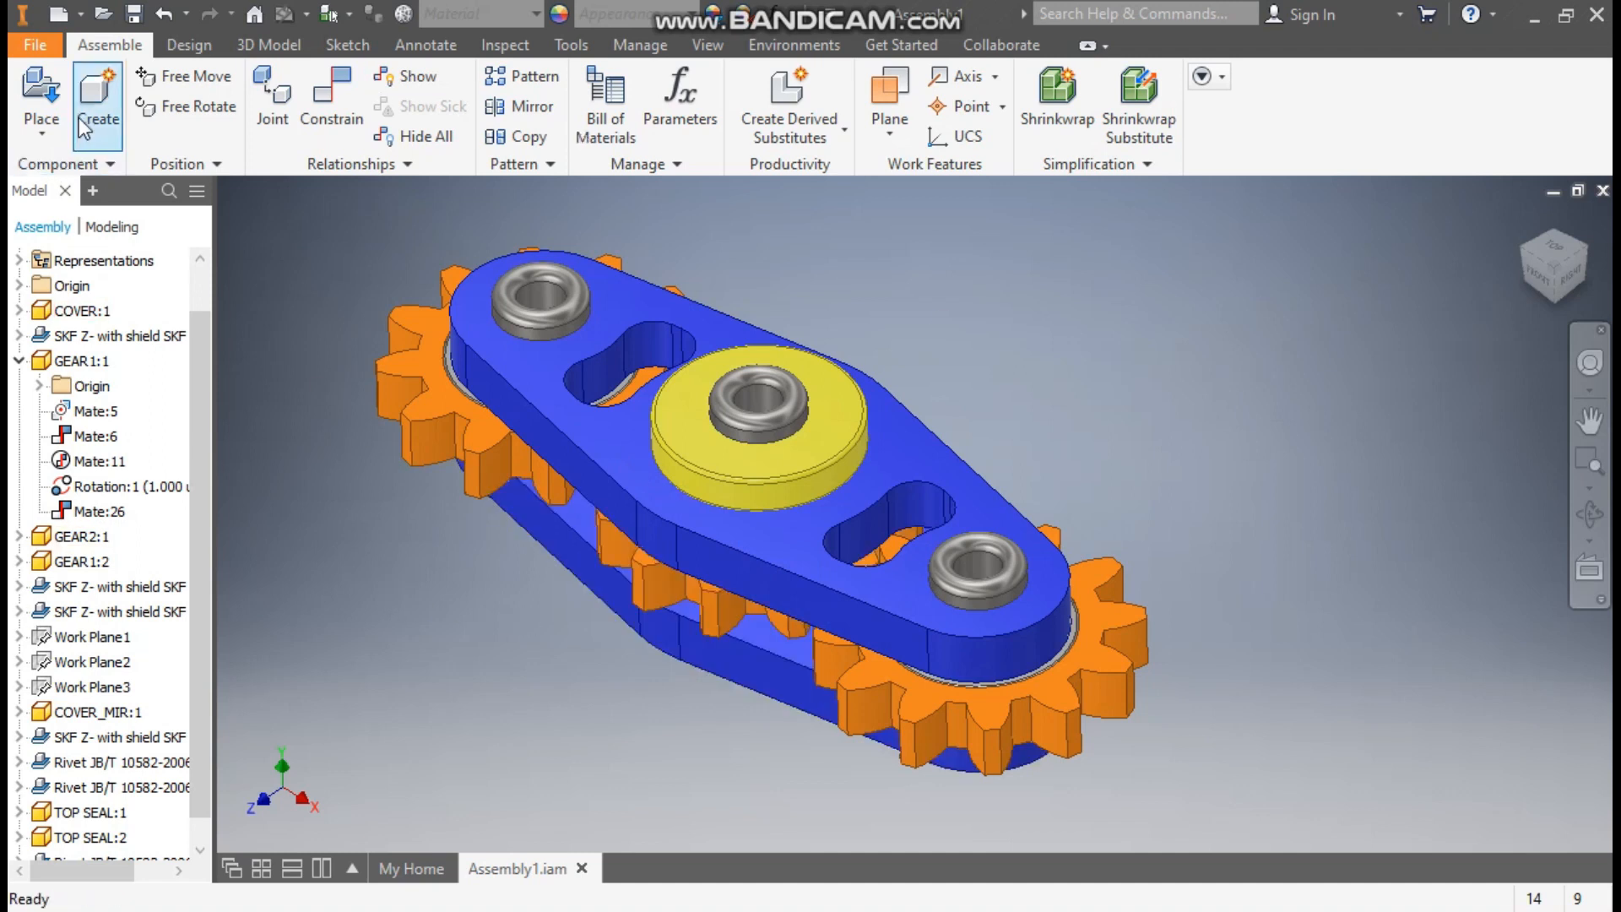
Create a new Standard (mm) part and start a 2D sketch on the XZ plane, with the X axis horizontal.
left_click(59, 13)
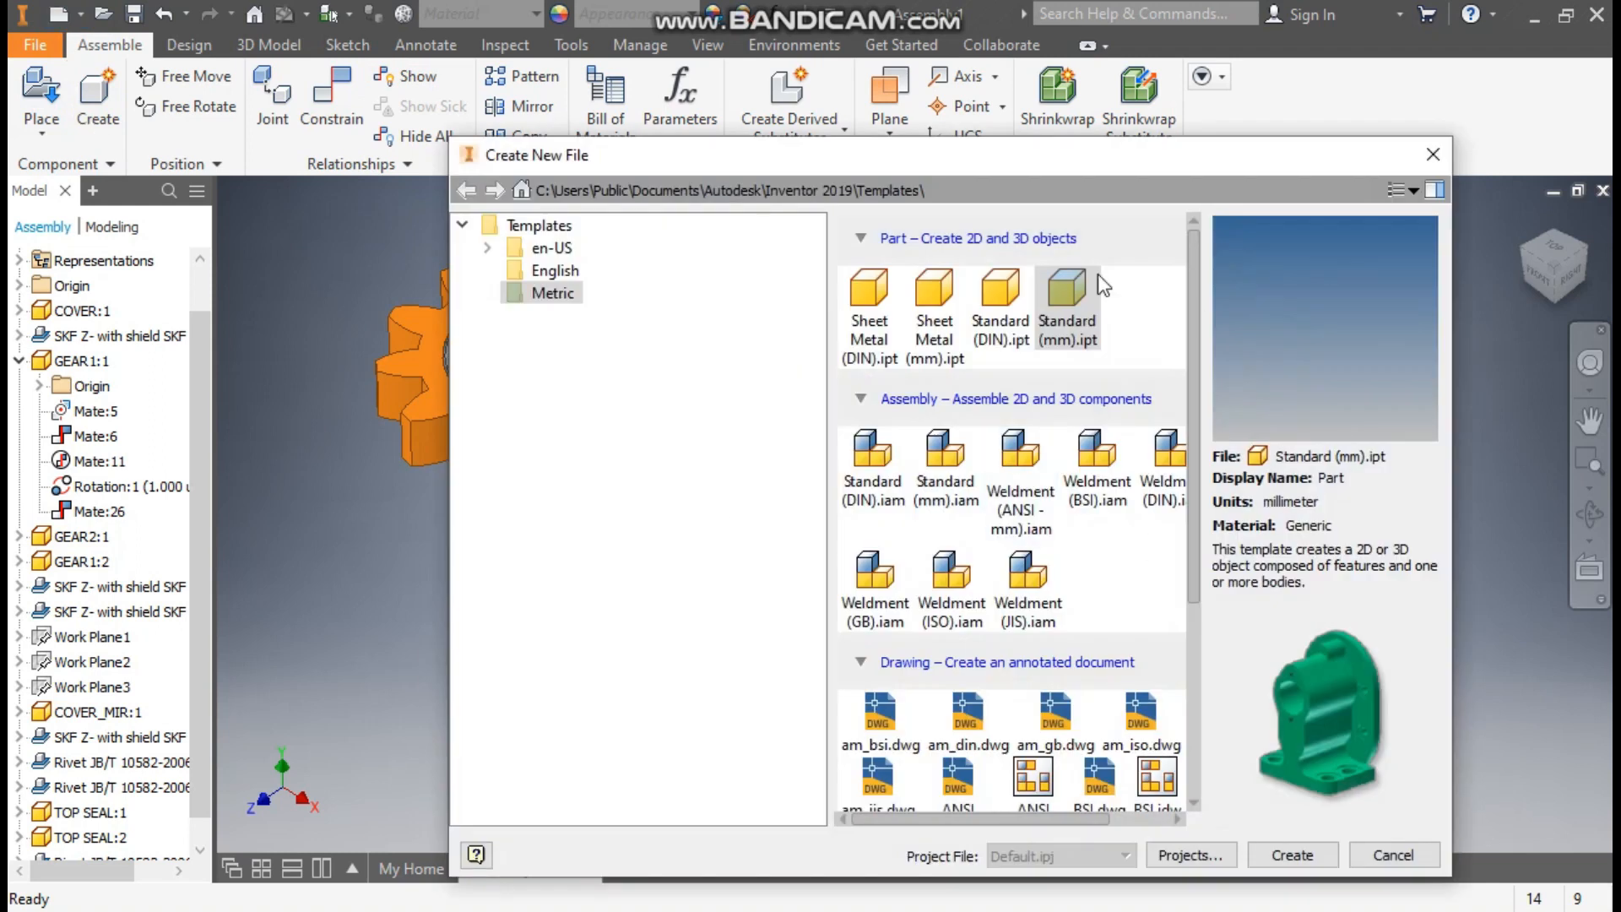
left_click(1318, 856)
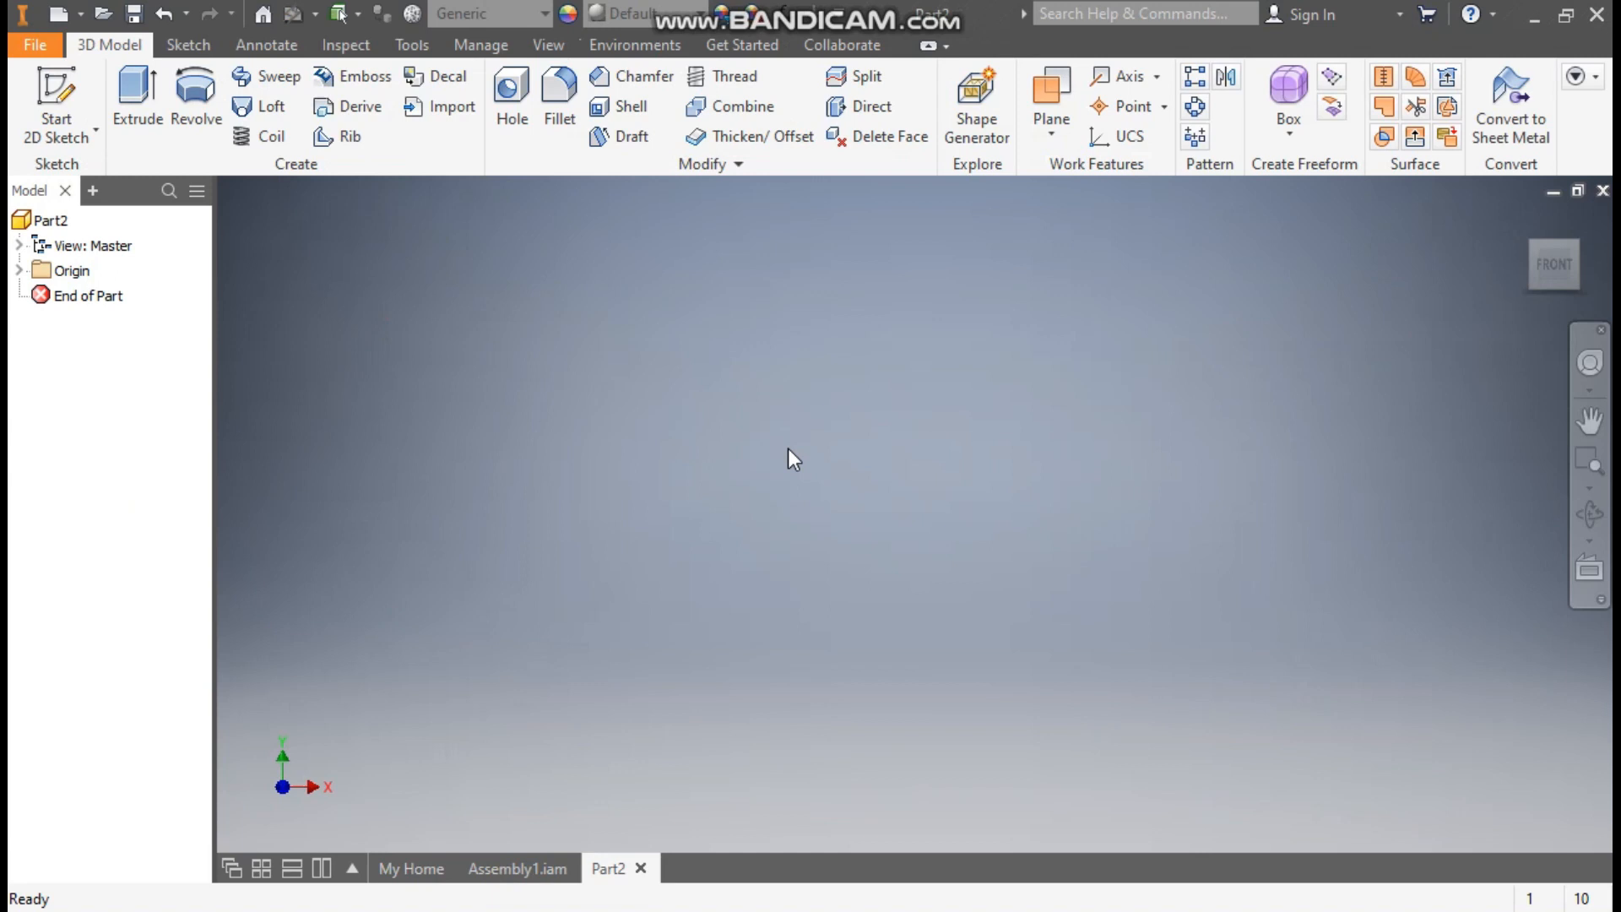
left_click(56, 92)
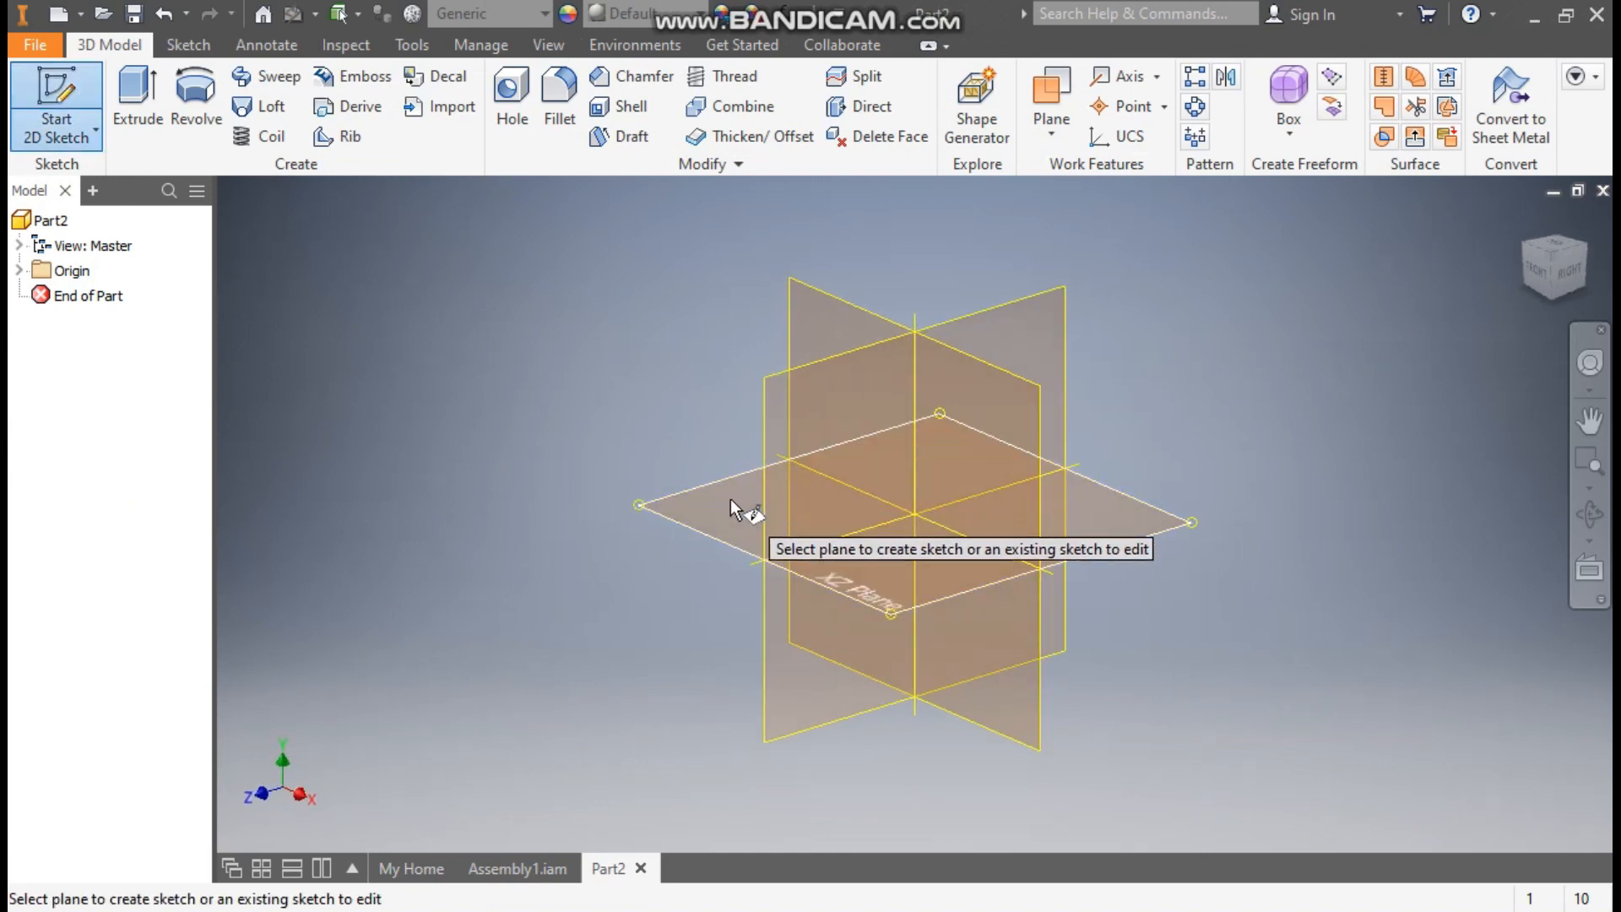
left_click(730, 498)
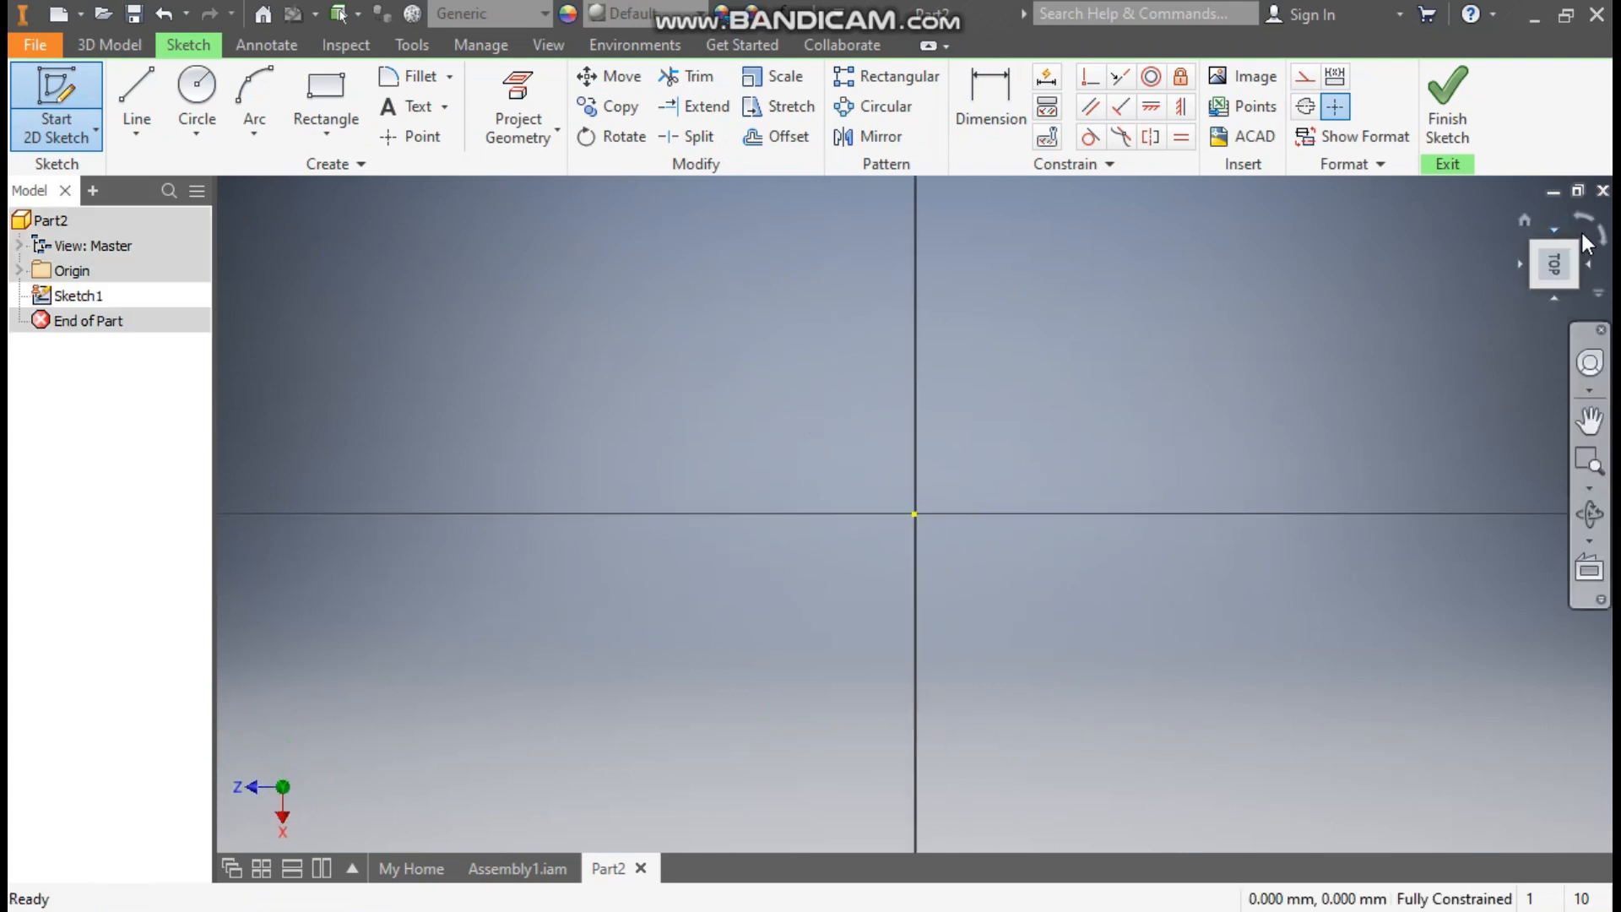
left_click(1586, 233)
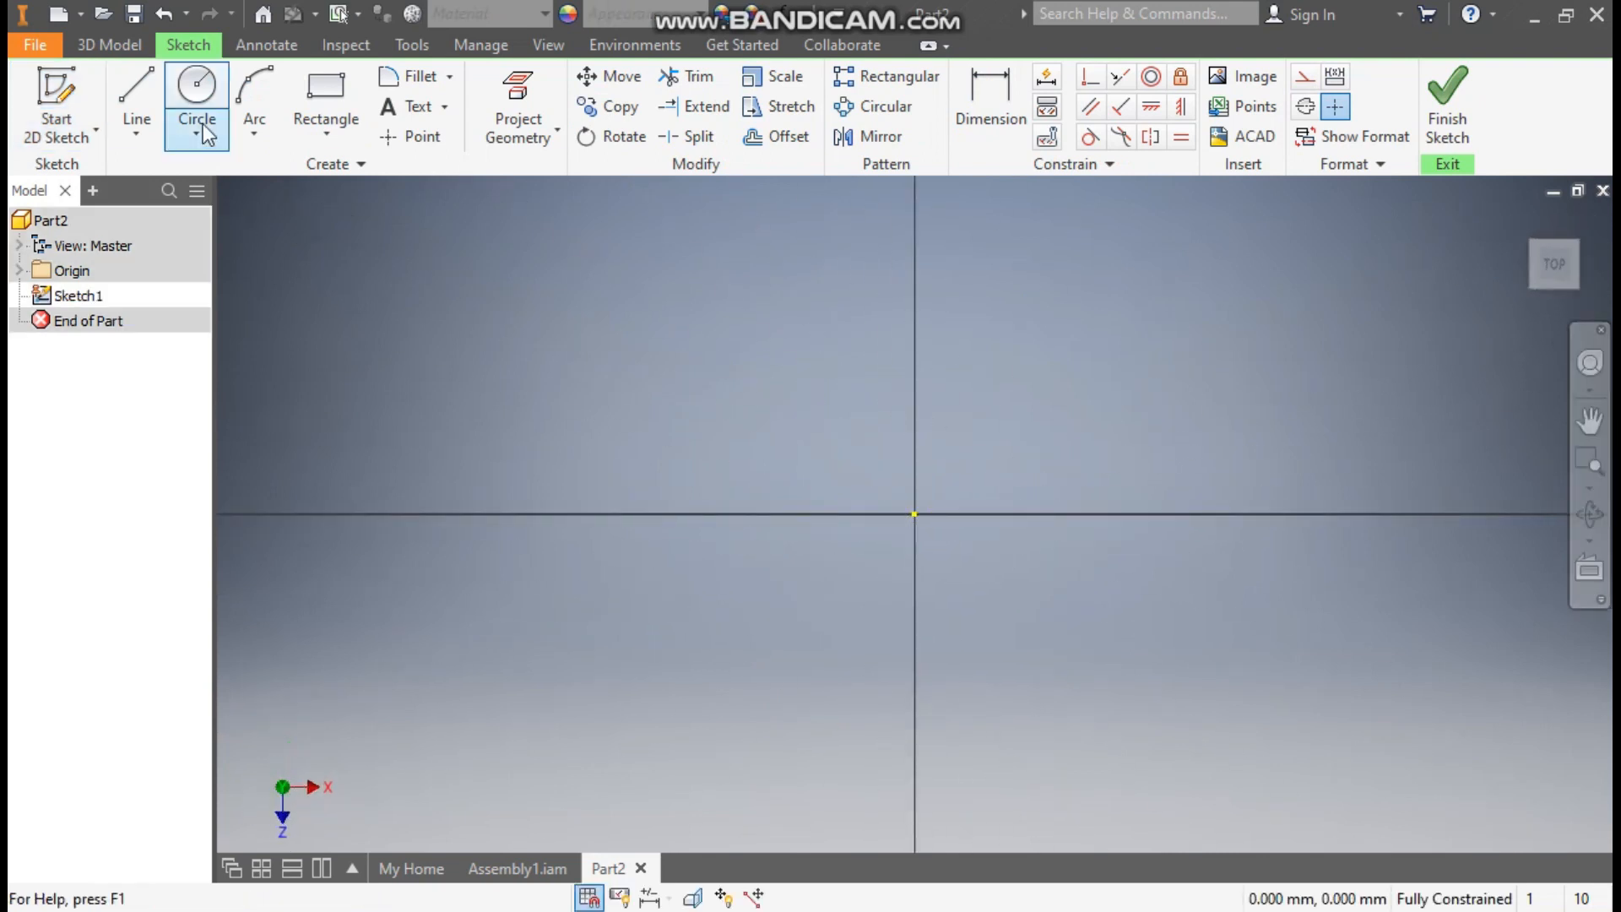
Draw two concentric circles centred on the origin with diameters of 24 mm and 30 mm.
left_click(200, 91)
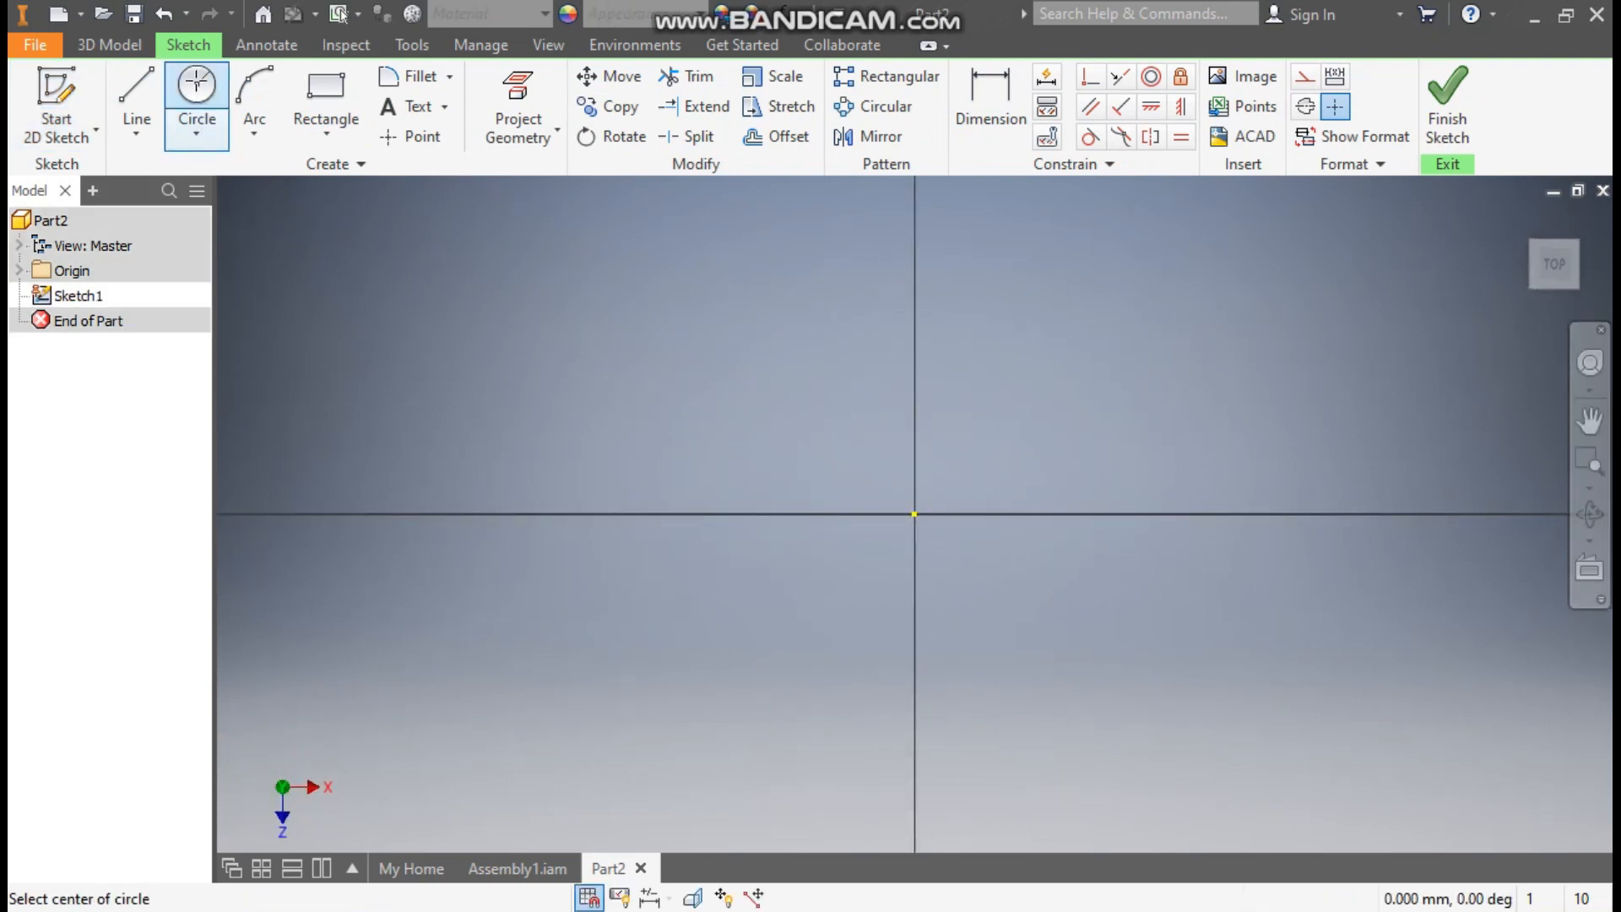
left_click(914, 513)
type("24")
key("Return")
scroll(903, 507, "up", 5)
left_click(839, 440)
type("30")
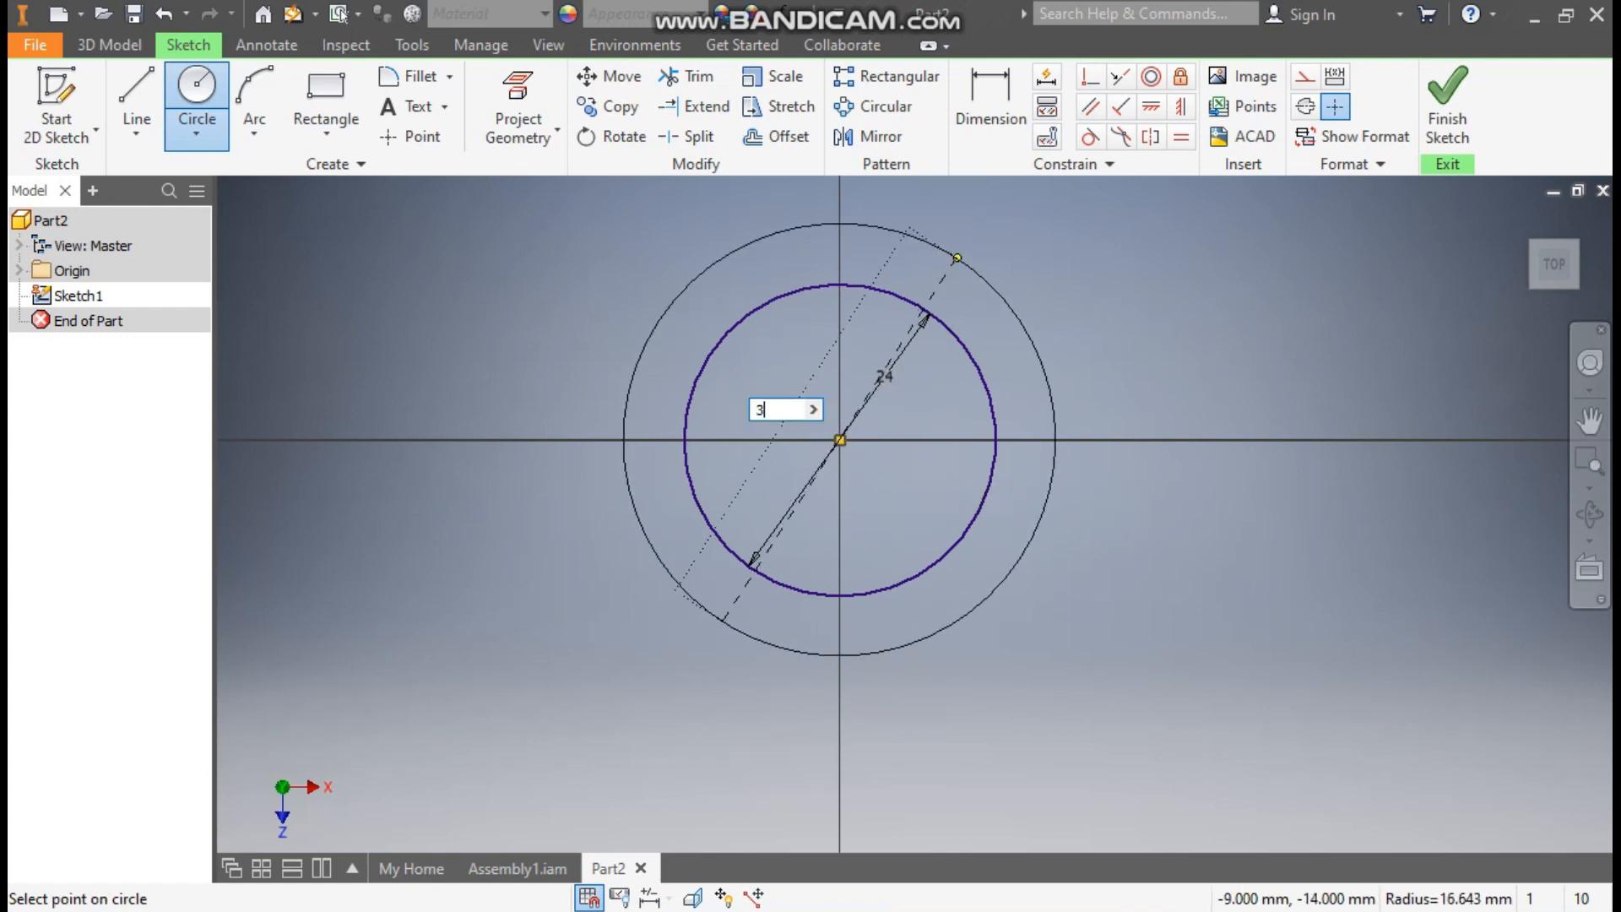
key("Return")
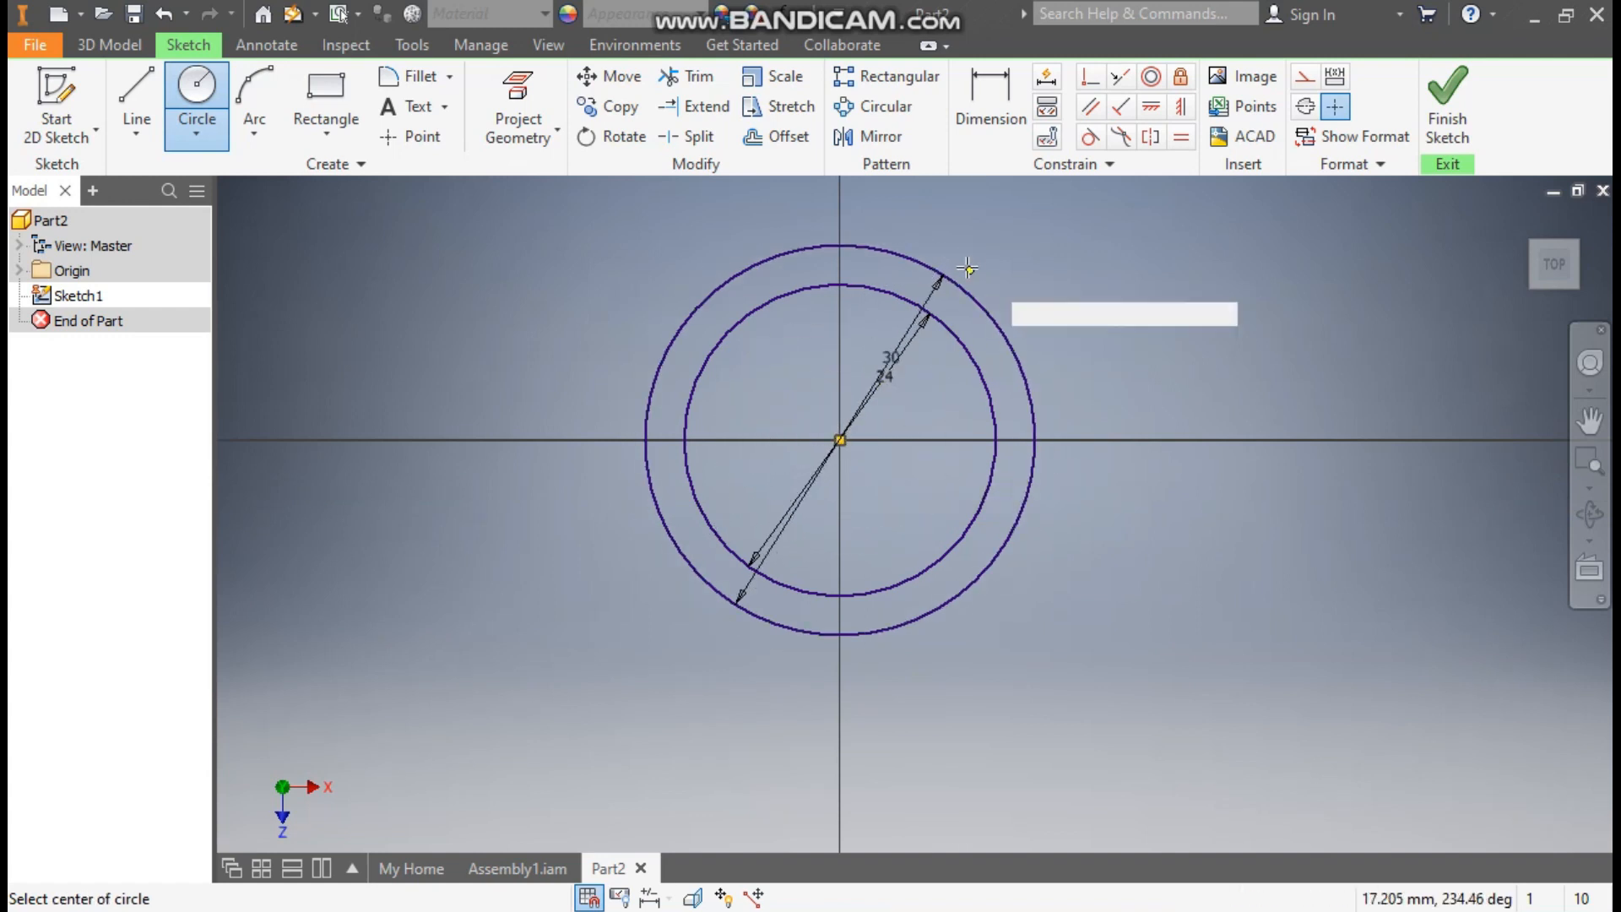
Sketch a horizontal line about 9 mm long above the circles, about 25 mm from the origin.
middle_click_drag(909, 323, 951, 427)
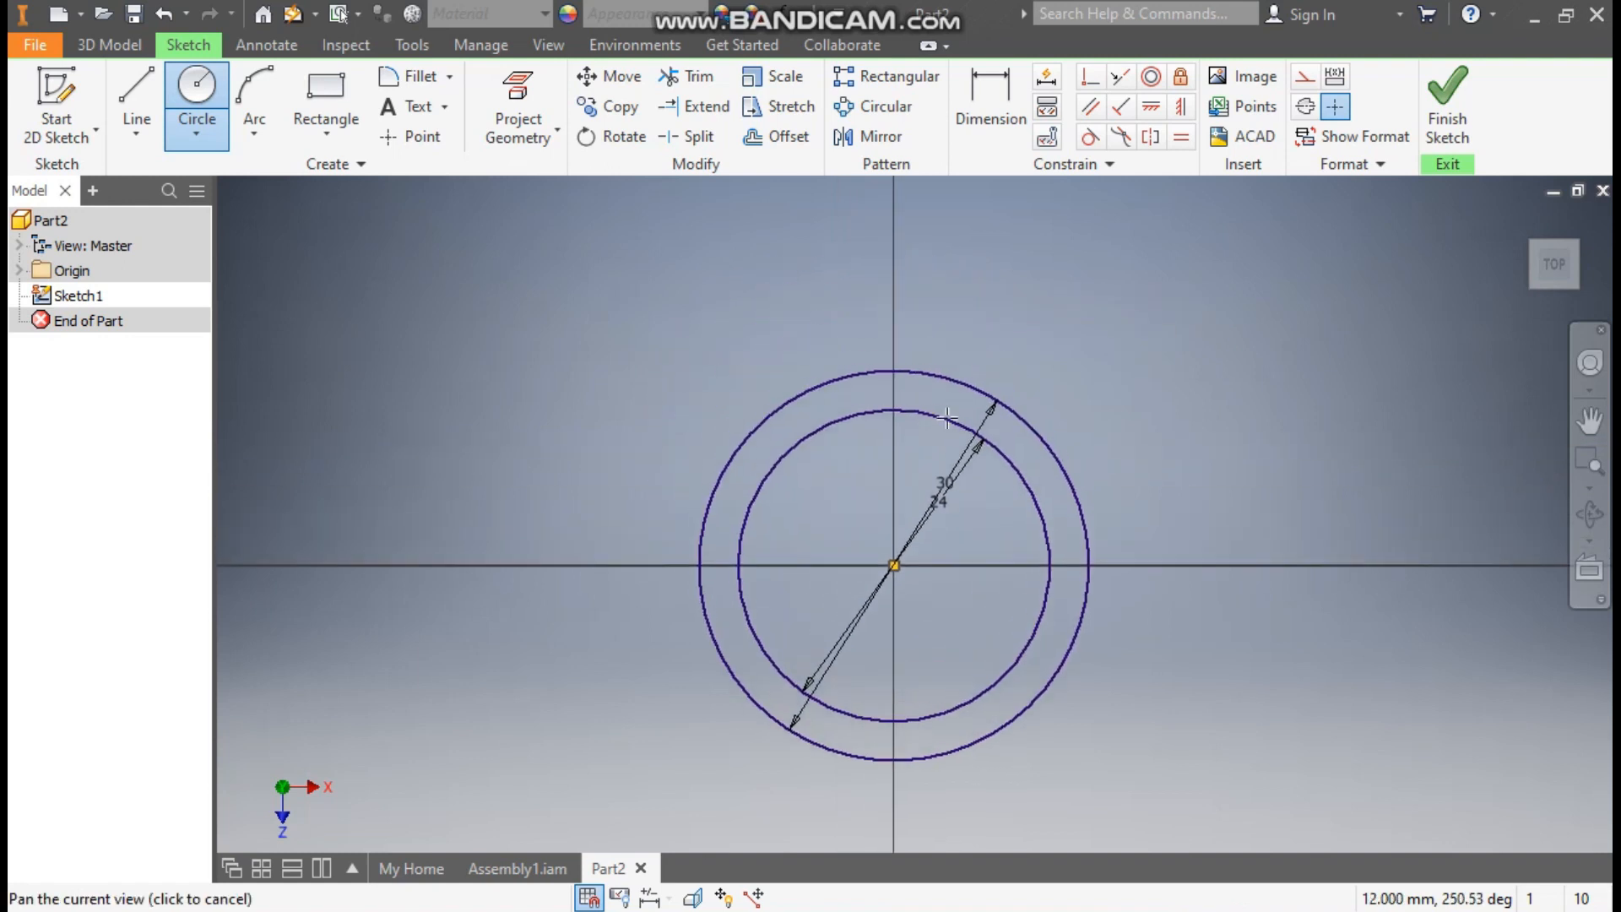
left_click(135, 93)
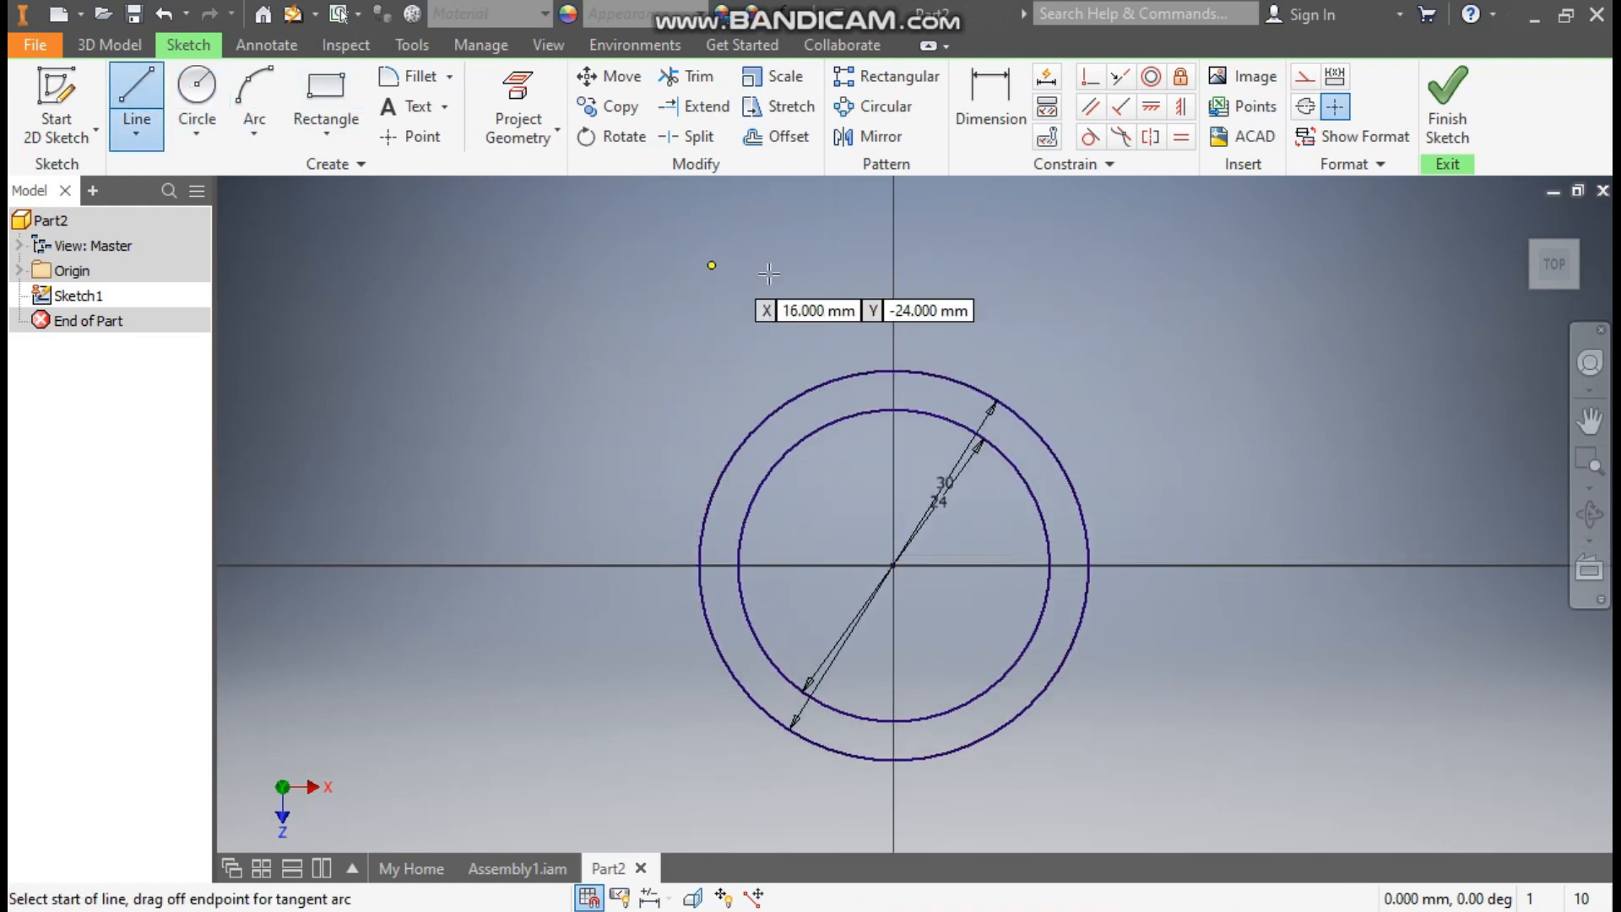
left_click(828, 239)
left_click(939, 240)
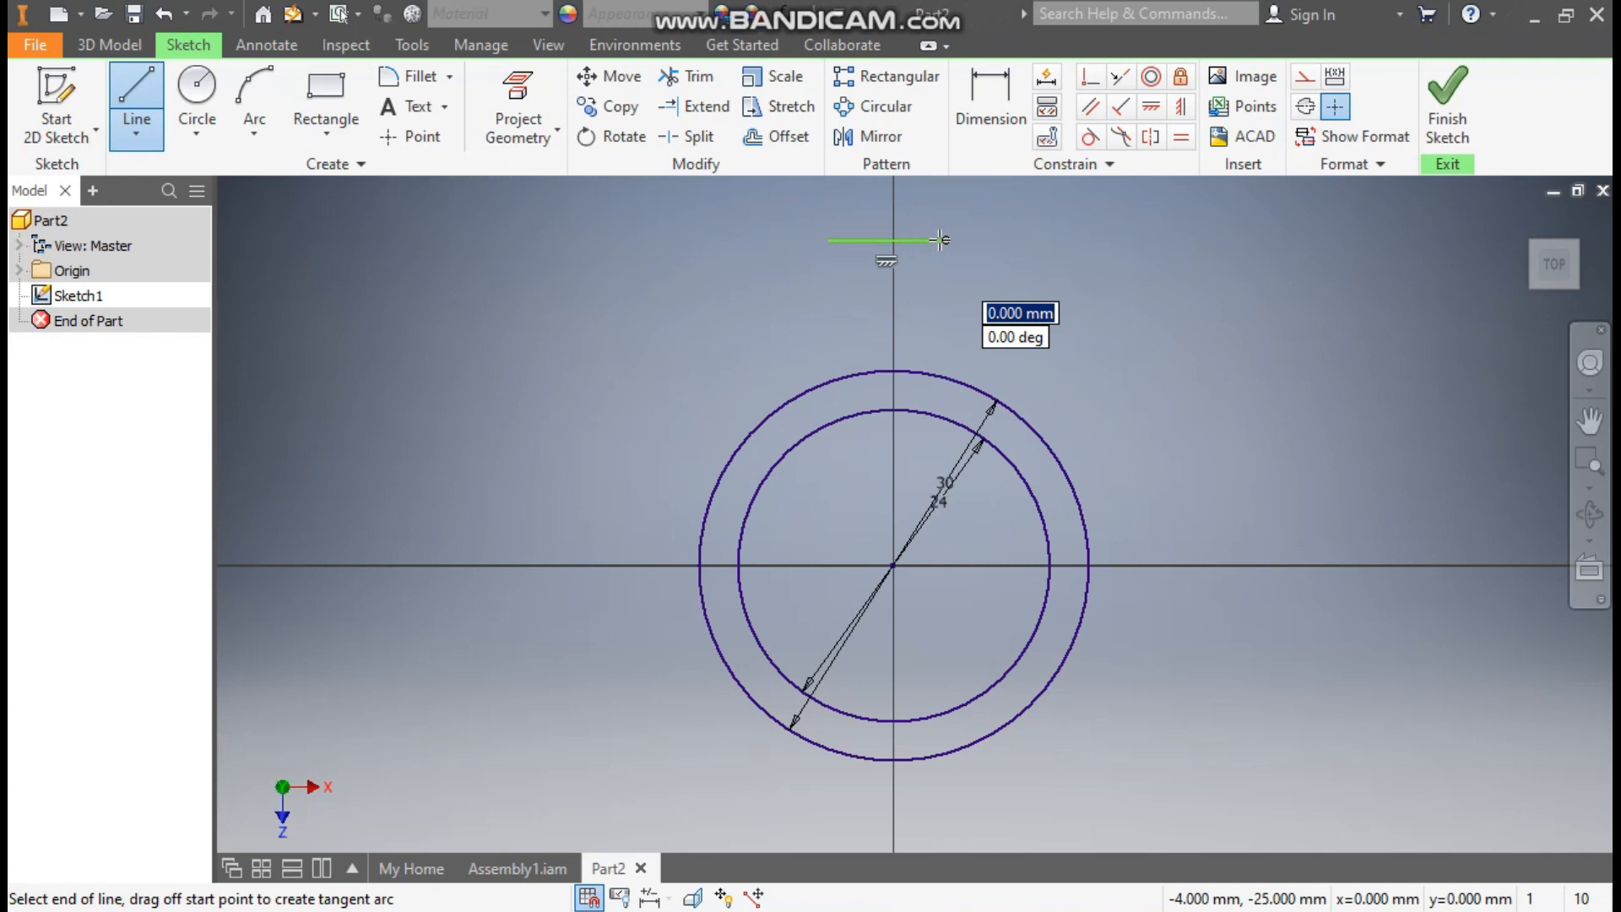
key("Escape")
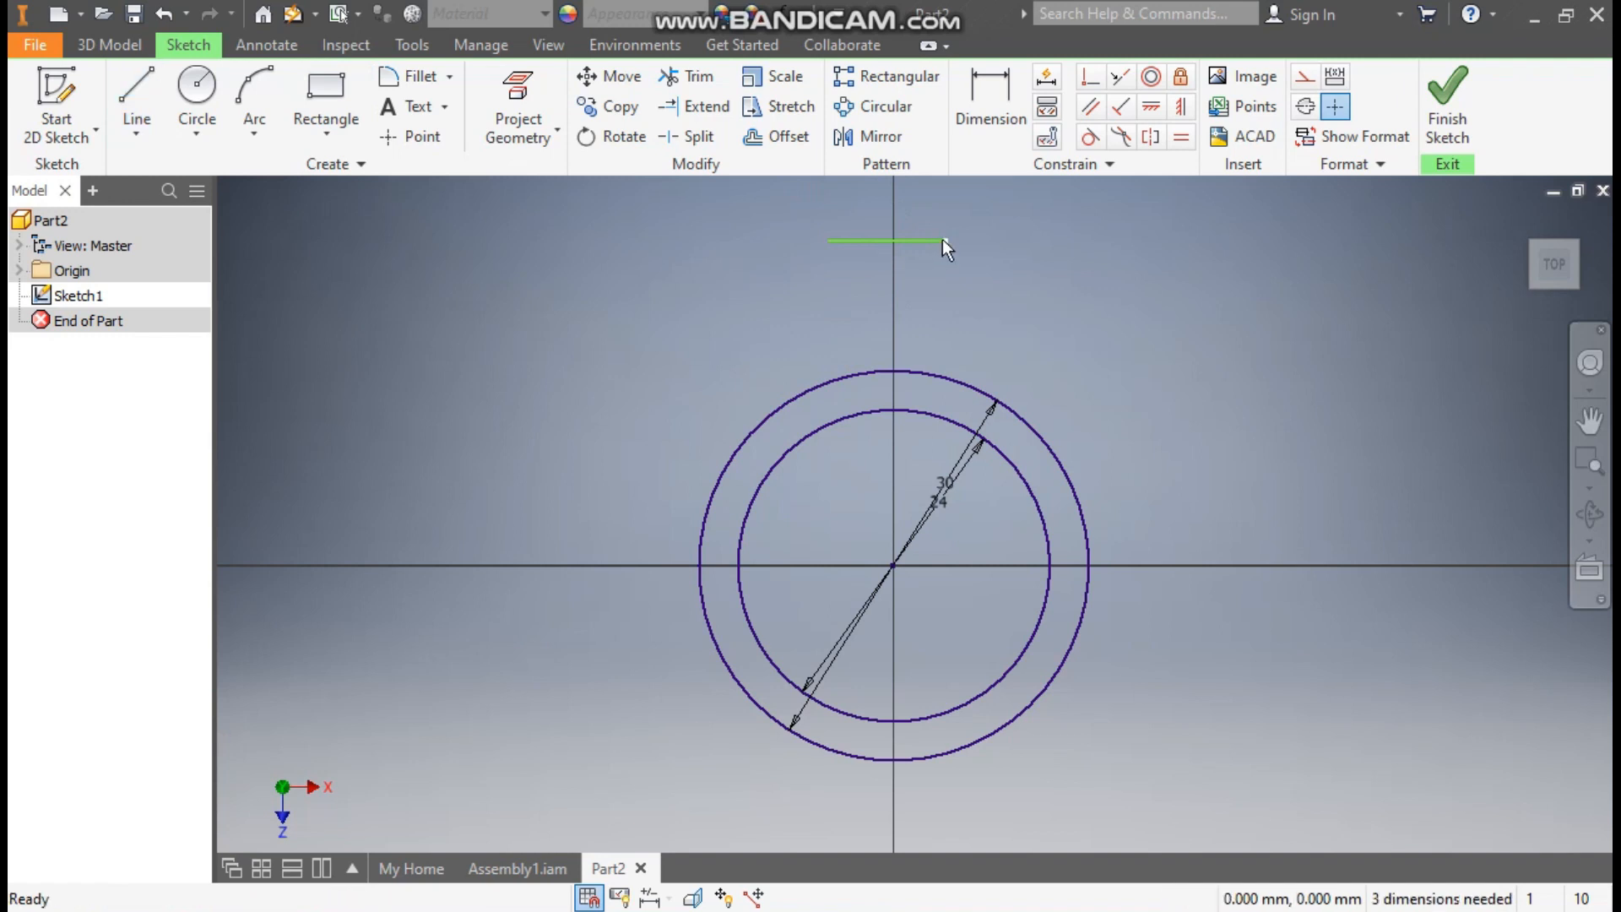
Dimension the vertical distance between the short horizontal line and the origin as 20 mm.
left_click(983, 119)
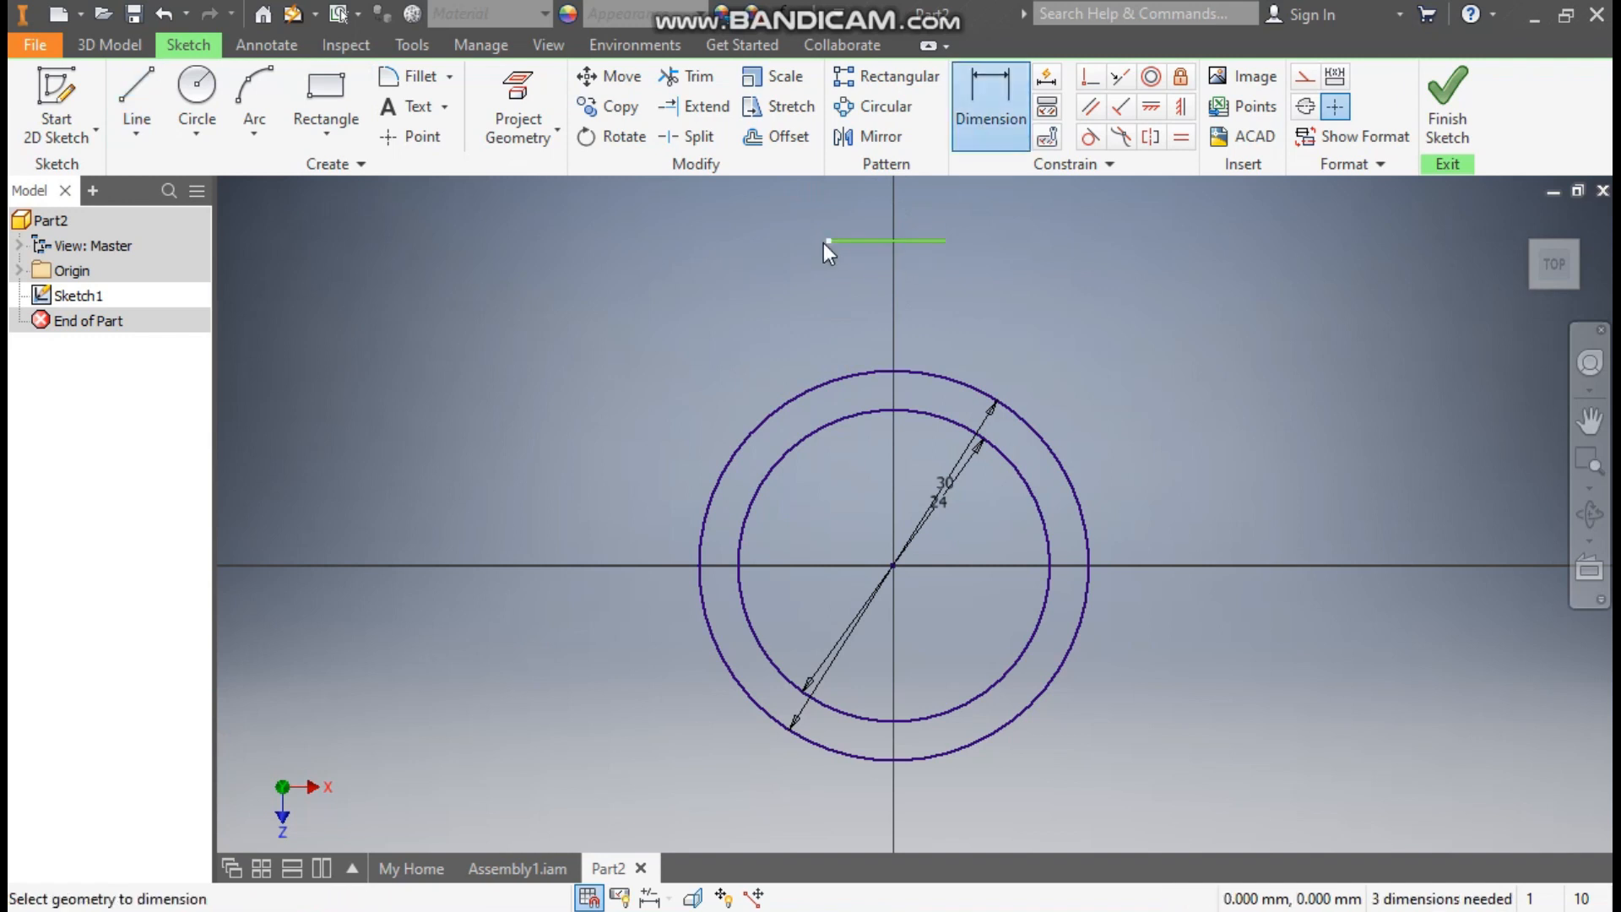
left_click(825, 242)
left_click(893, 565)
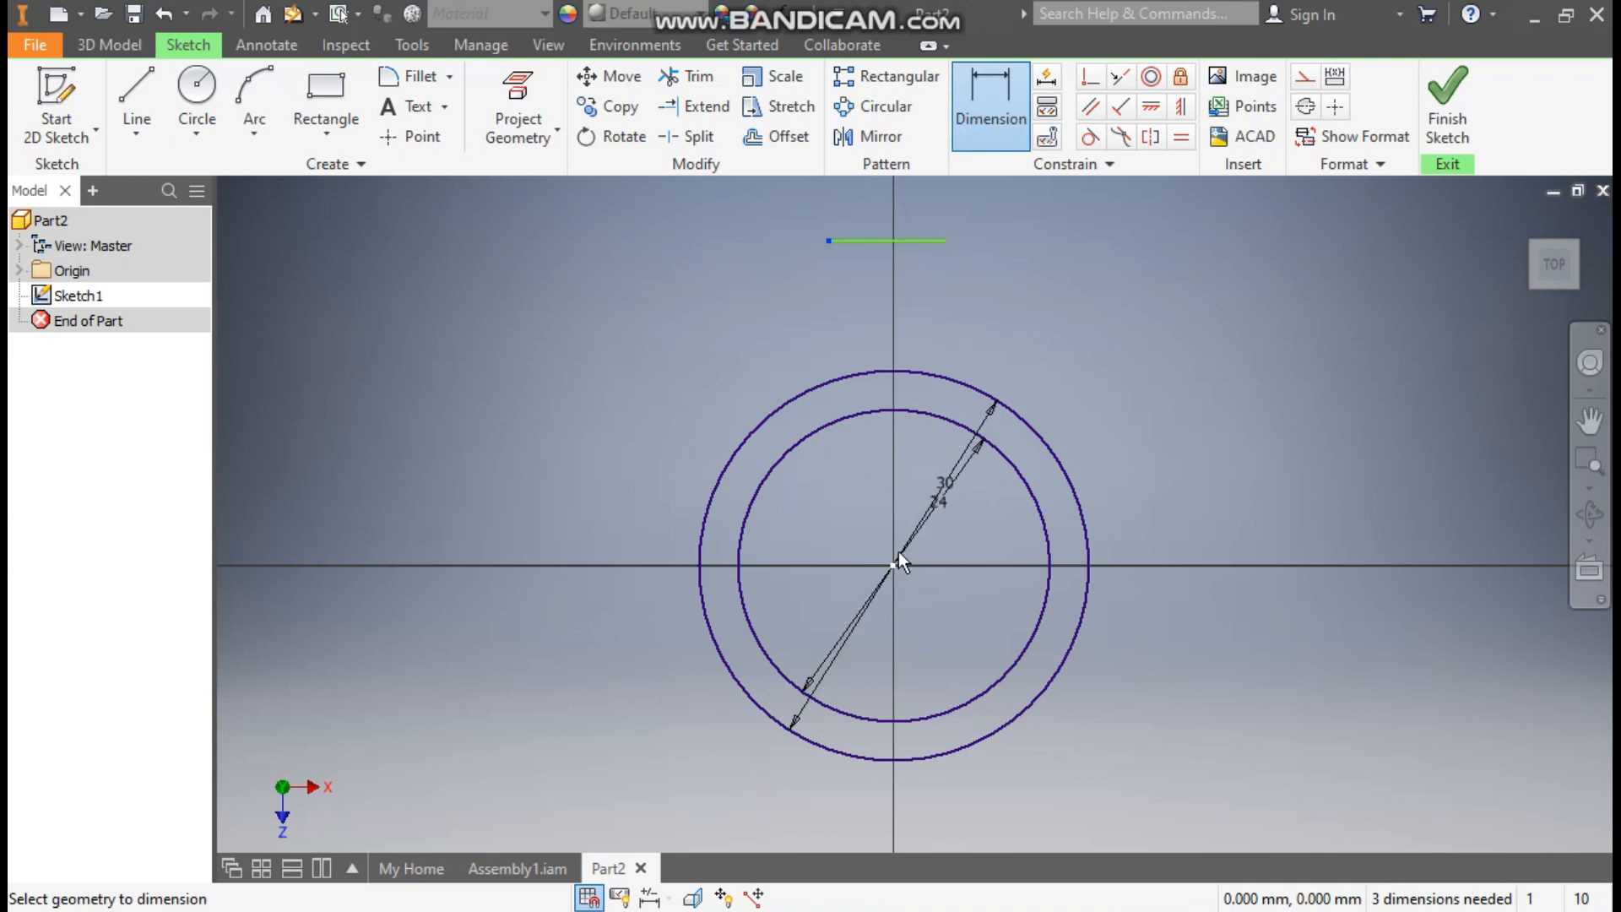
left_click(596, 375)
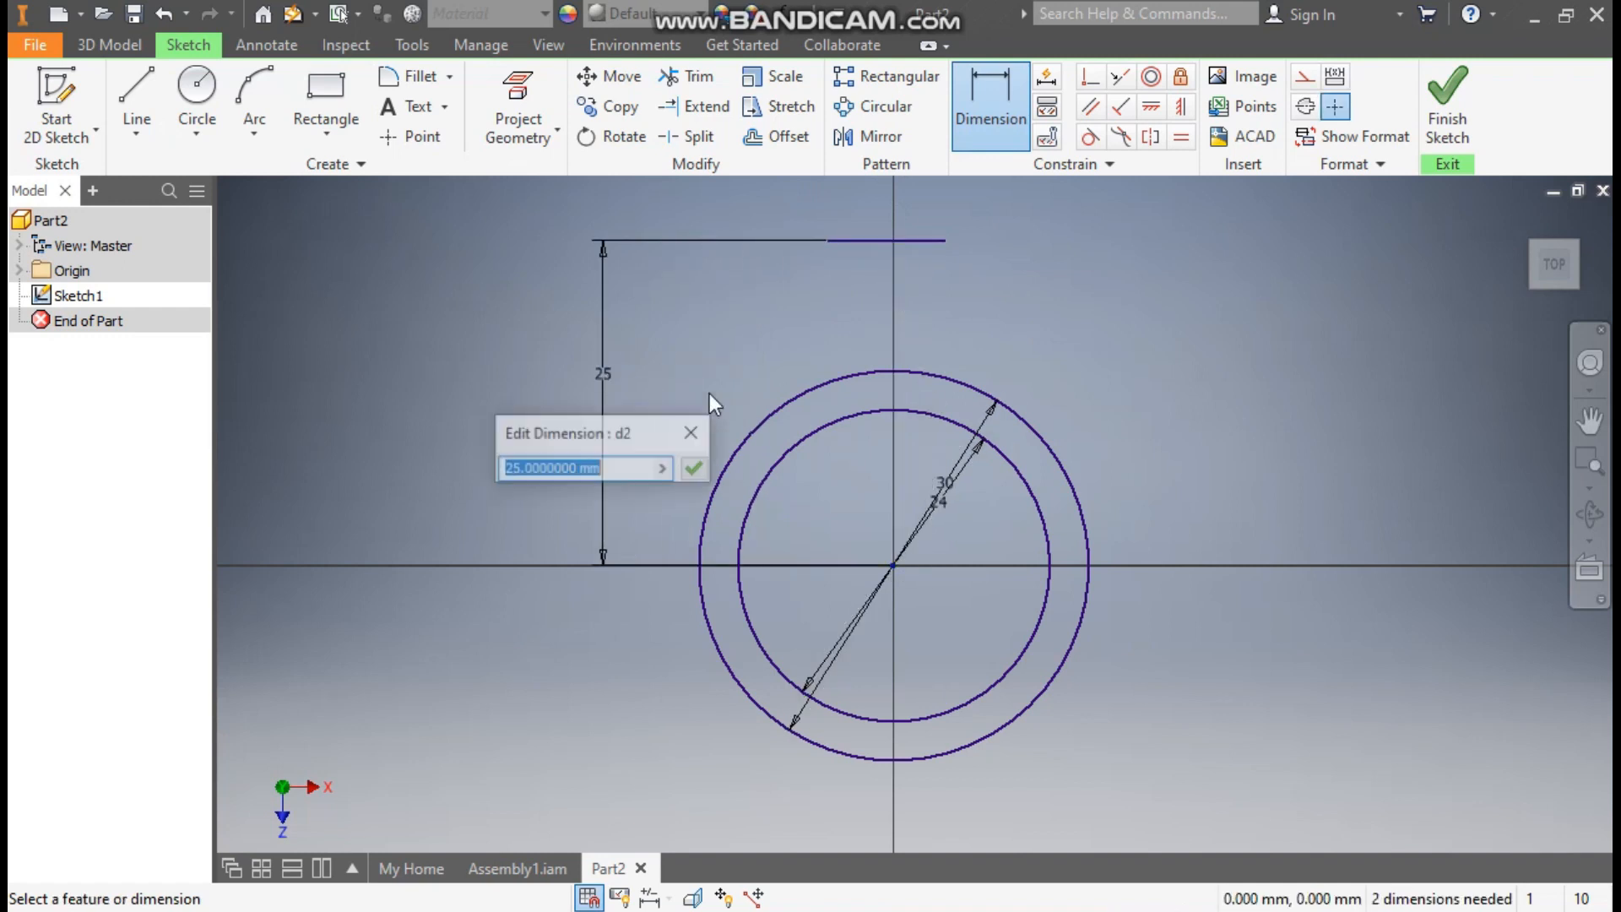
type("20")
key("Return")
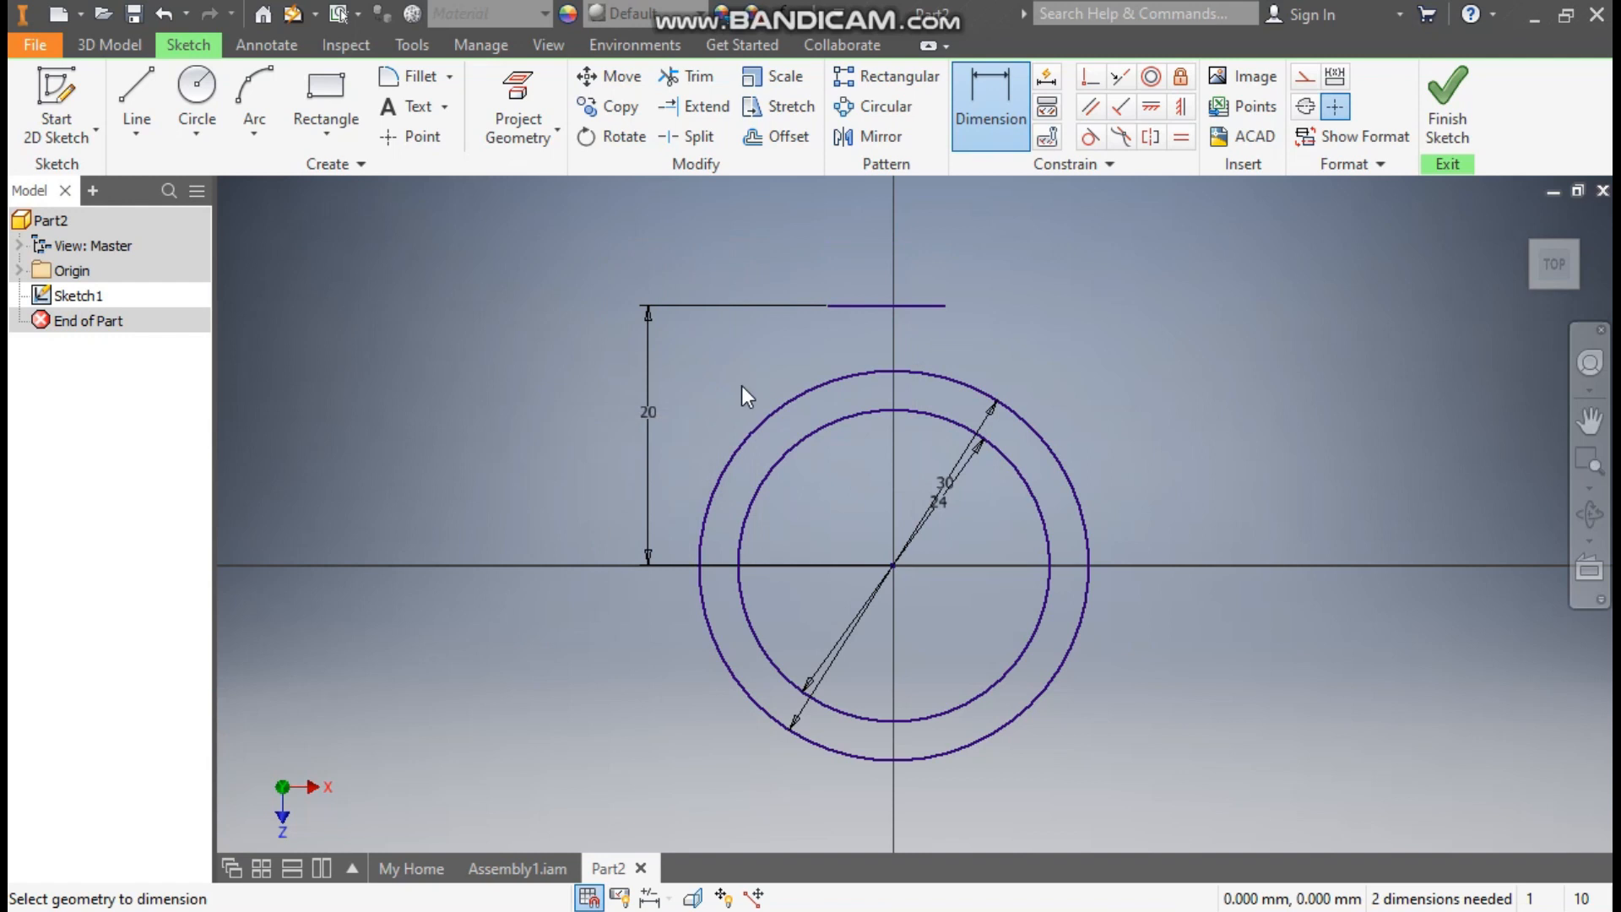
Dimension the length of the horizontal line above the circles as 2 mm.
left_click(865, 312)
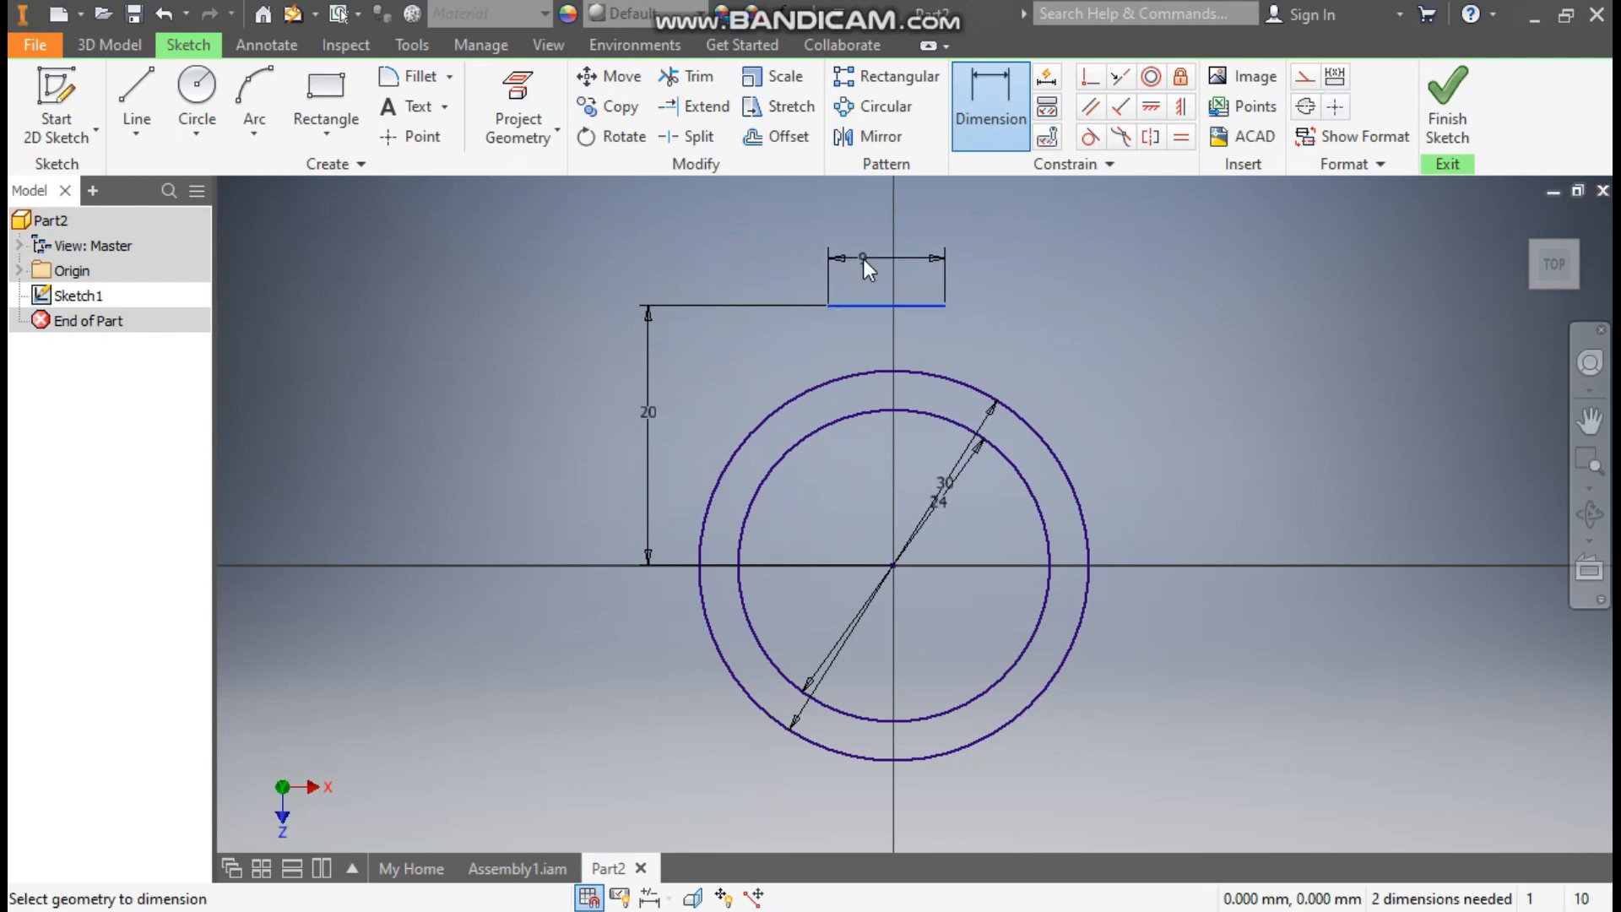
left_click(863, 258)
type("2")
key("Return")
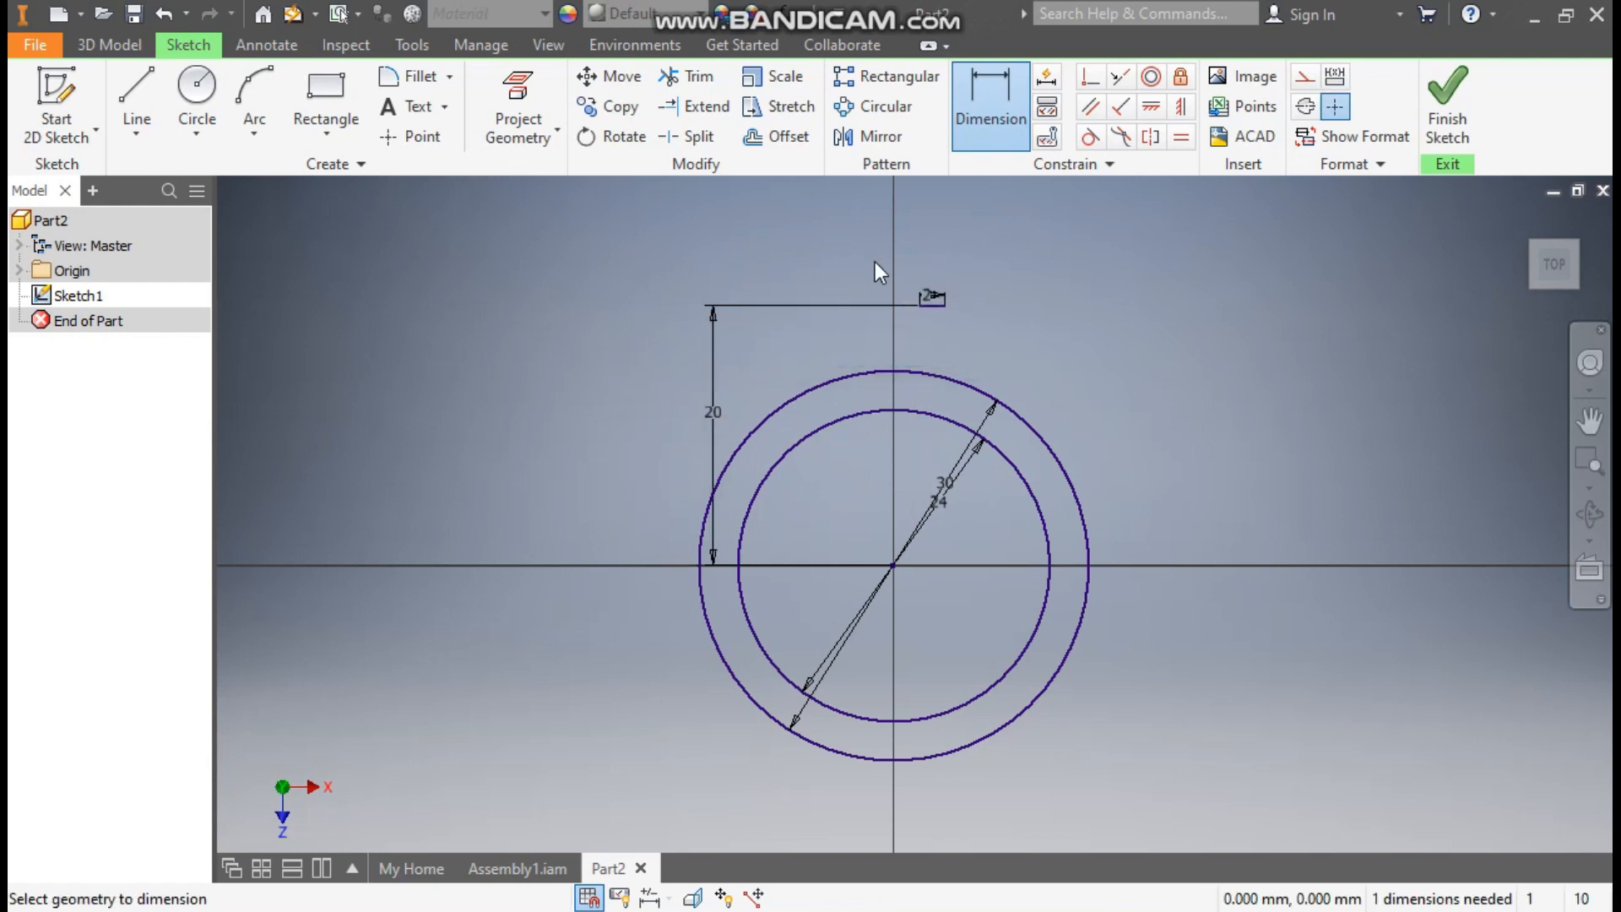
Centre the 2 mm line above the origin by applying a vertical constraint between its midpoint and the circles' centre.
scroll(955, 338, "up", 3)
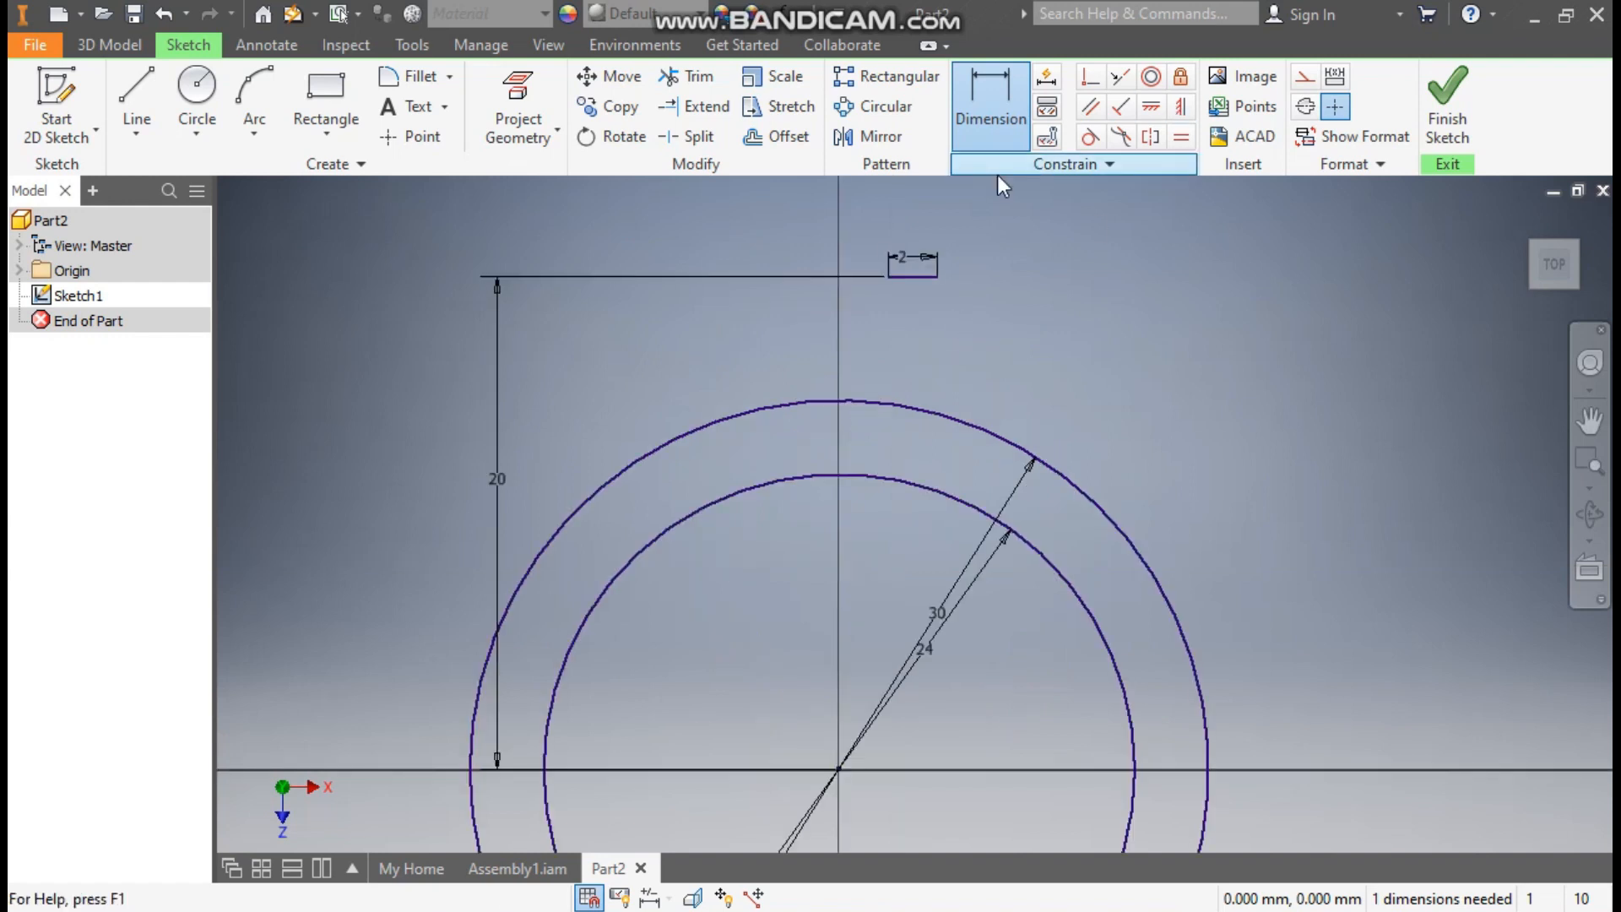
key("Escape")
left_click_drag(901, 276, 834, 283)
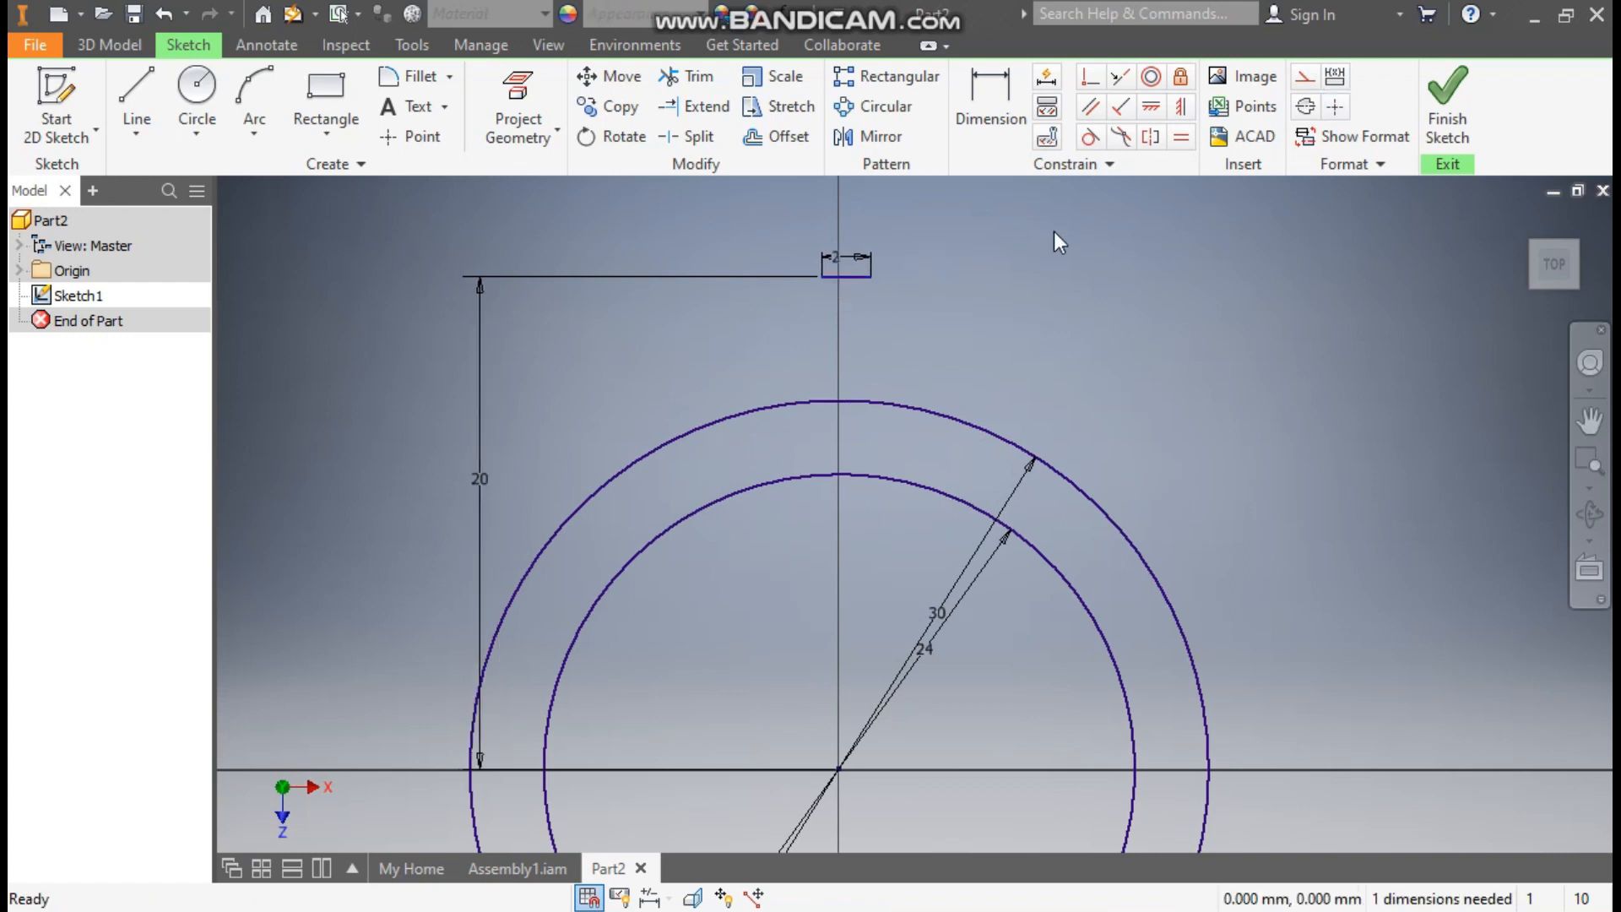
left_click(1179, 111)
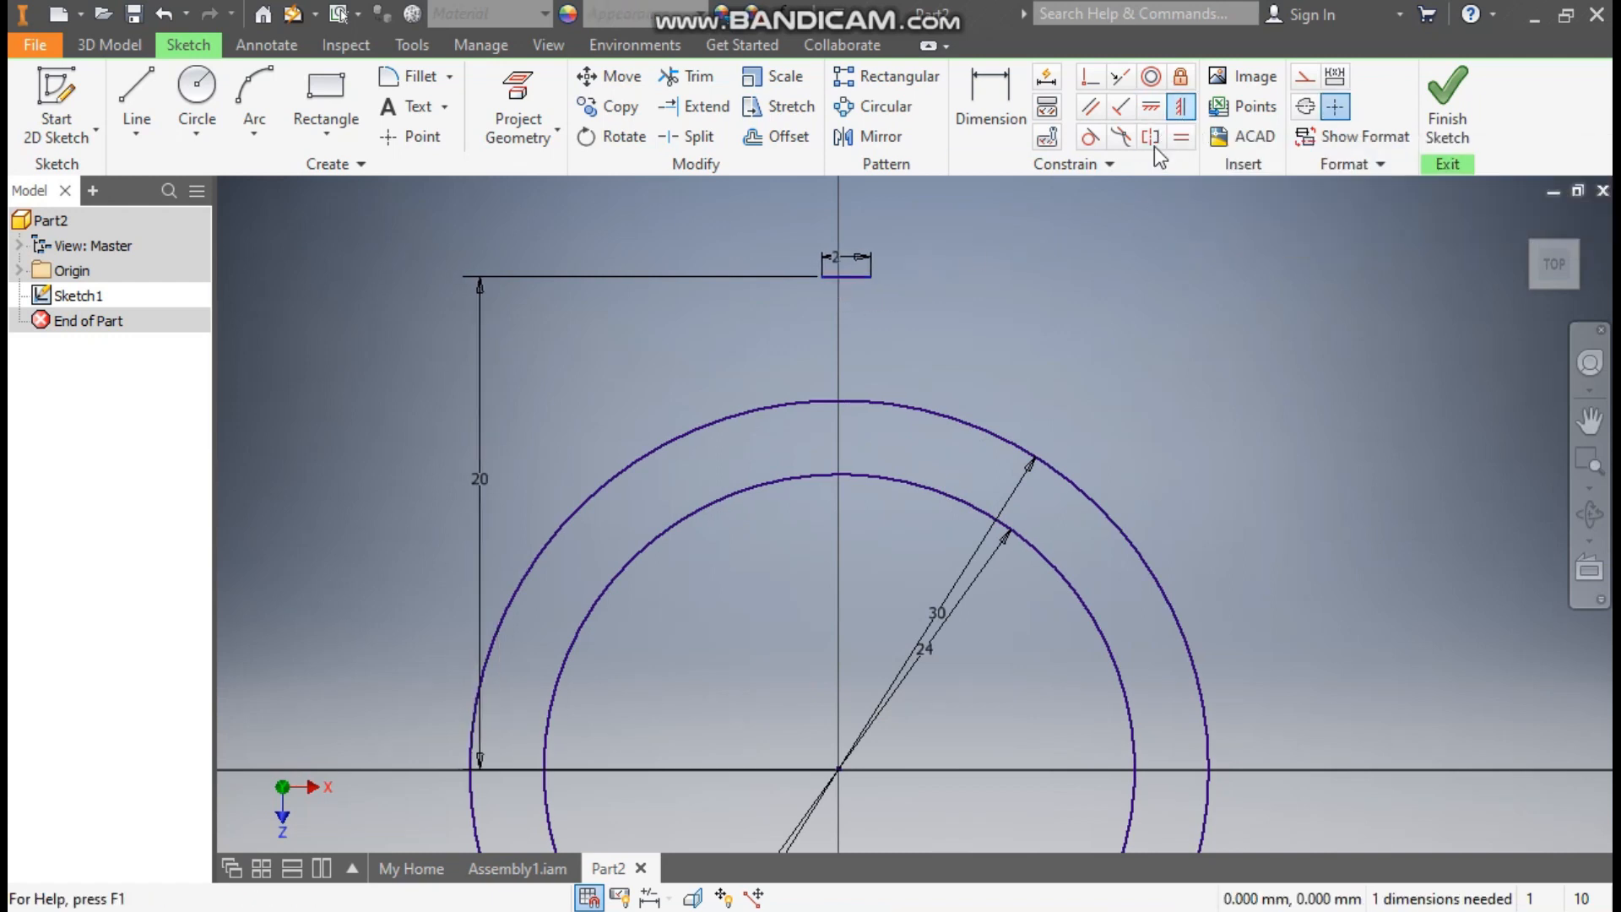
left_click(846, 276)
scroll(893, 321, "down", 3)
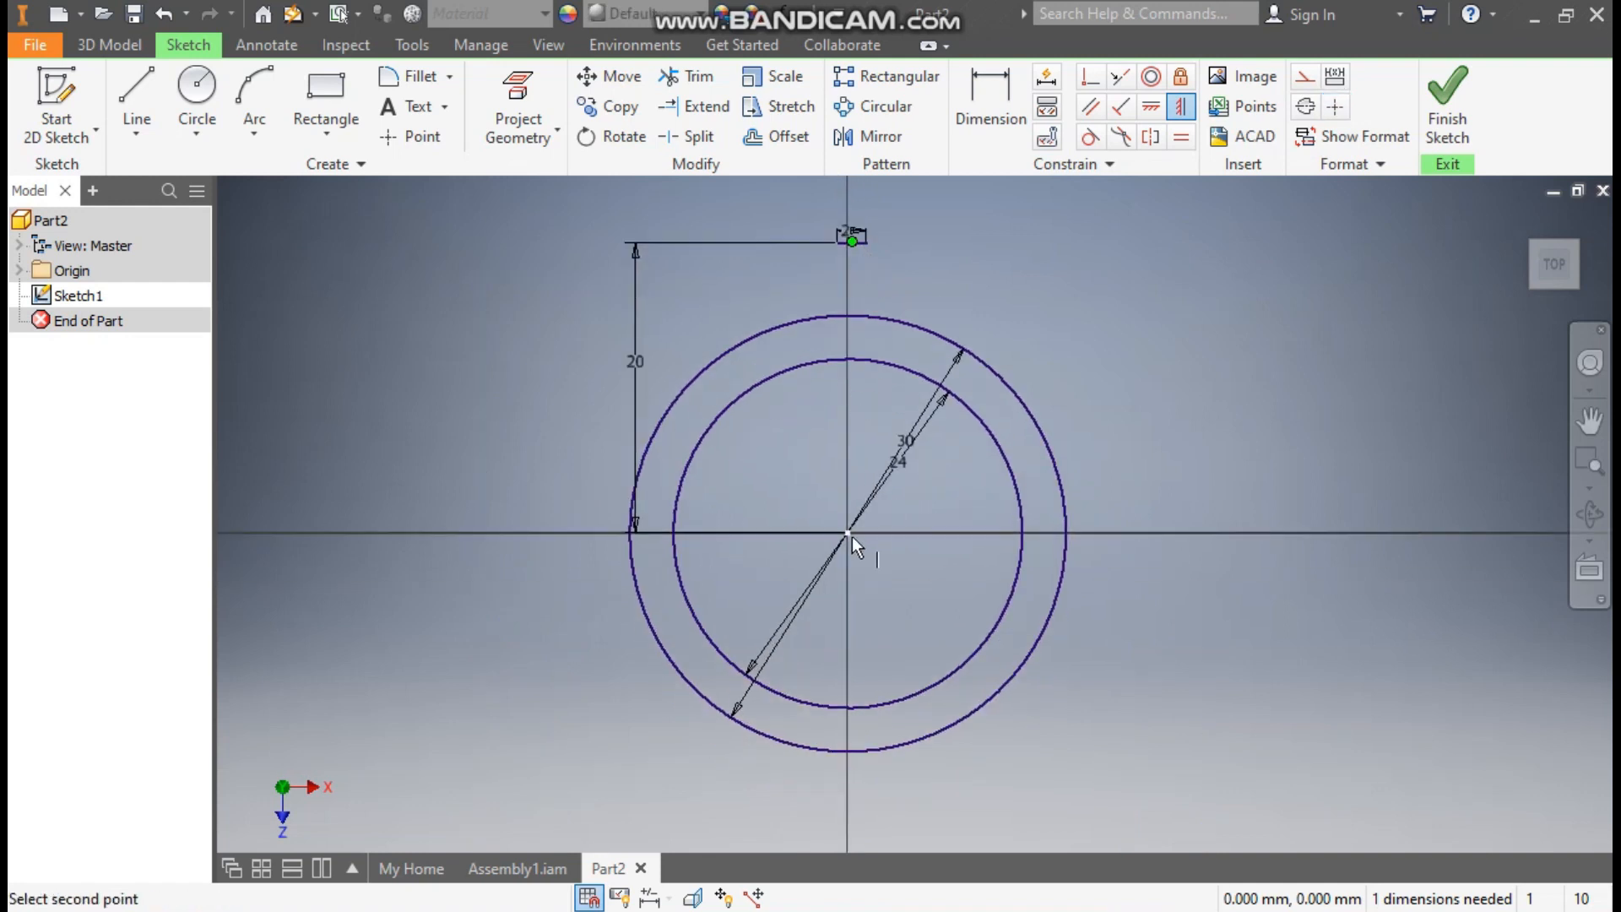
left_click(851, 536)
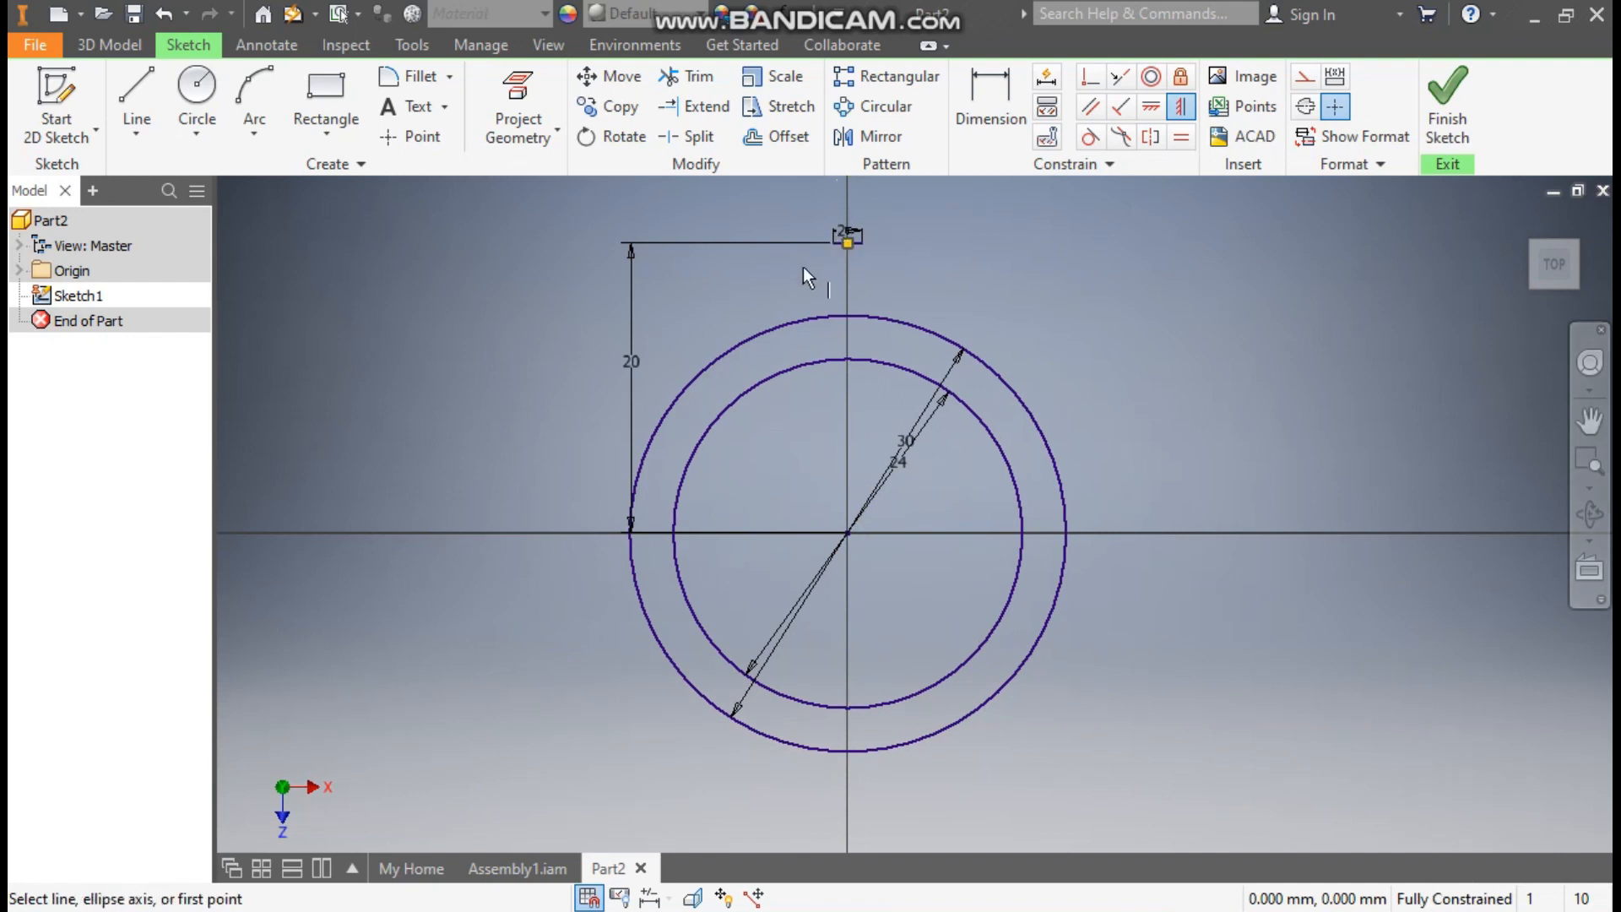
Draw a three-point arc bulging outward from the 2 mm line's left endpoint down to the 30 mm circle as a tooth flank.
left_click(242, 133)
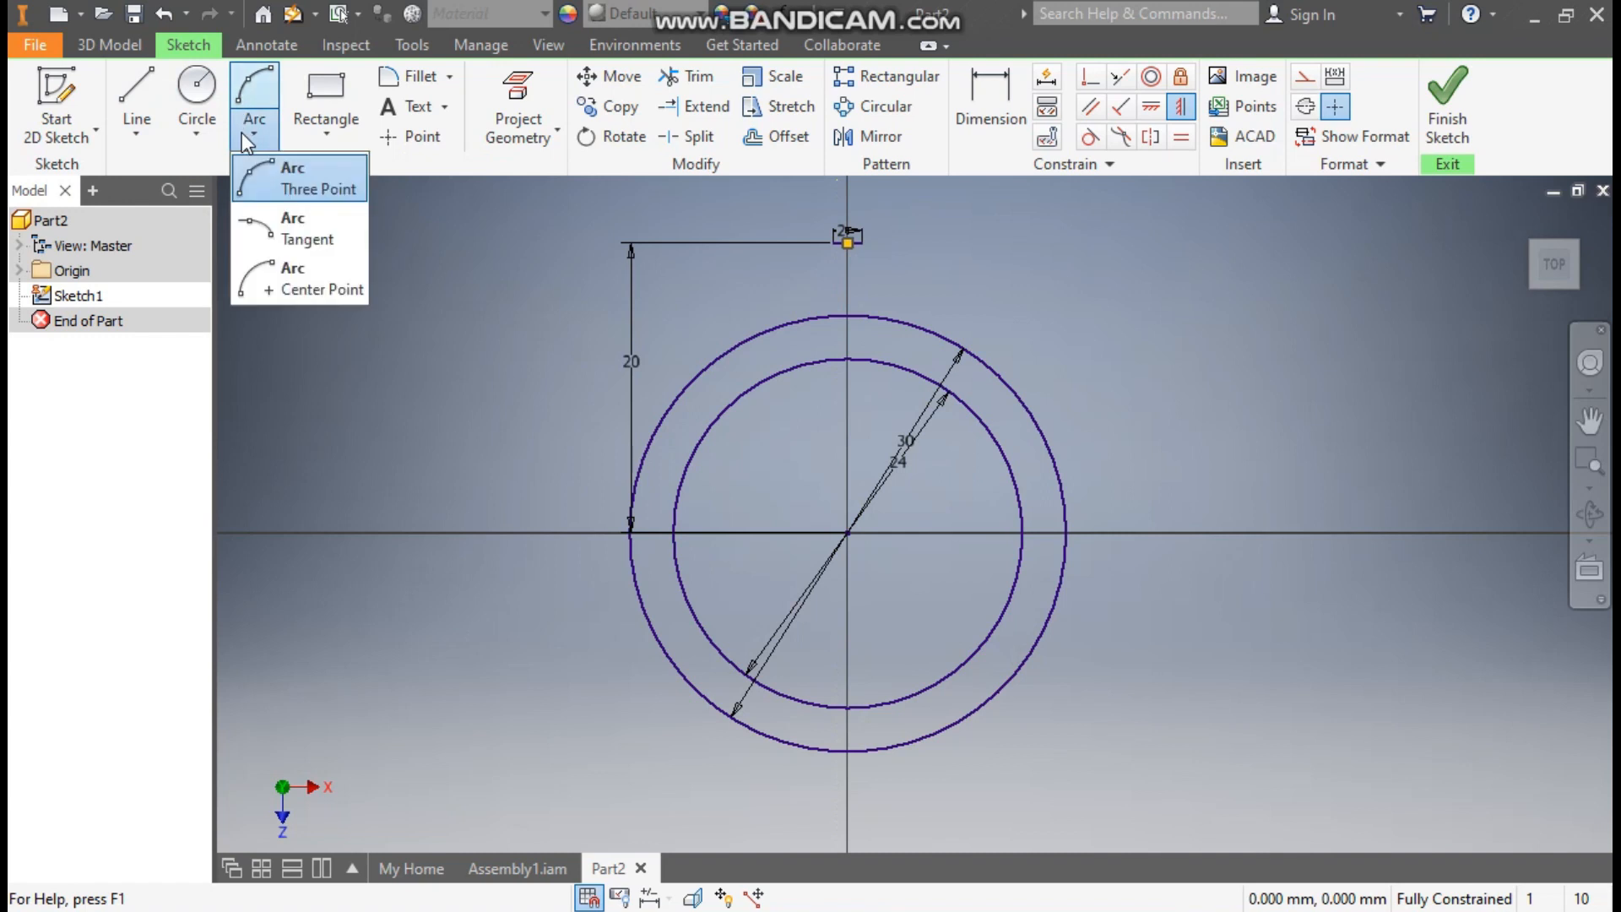
left_click(279, 171)
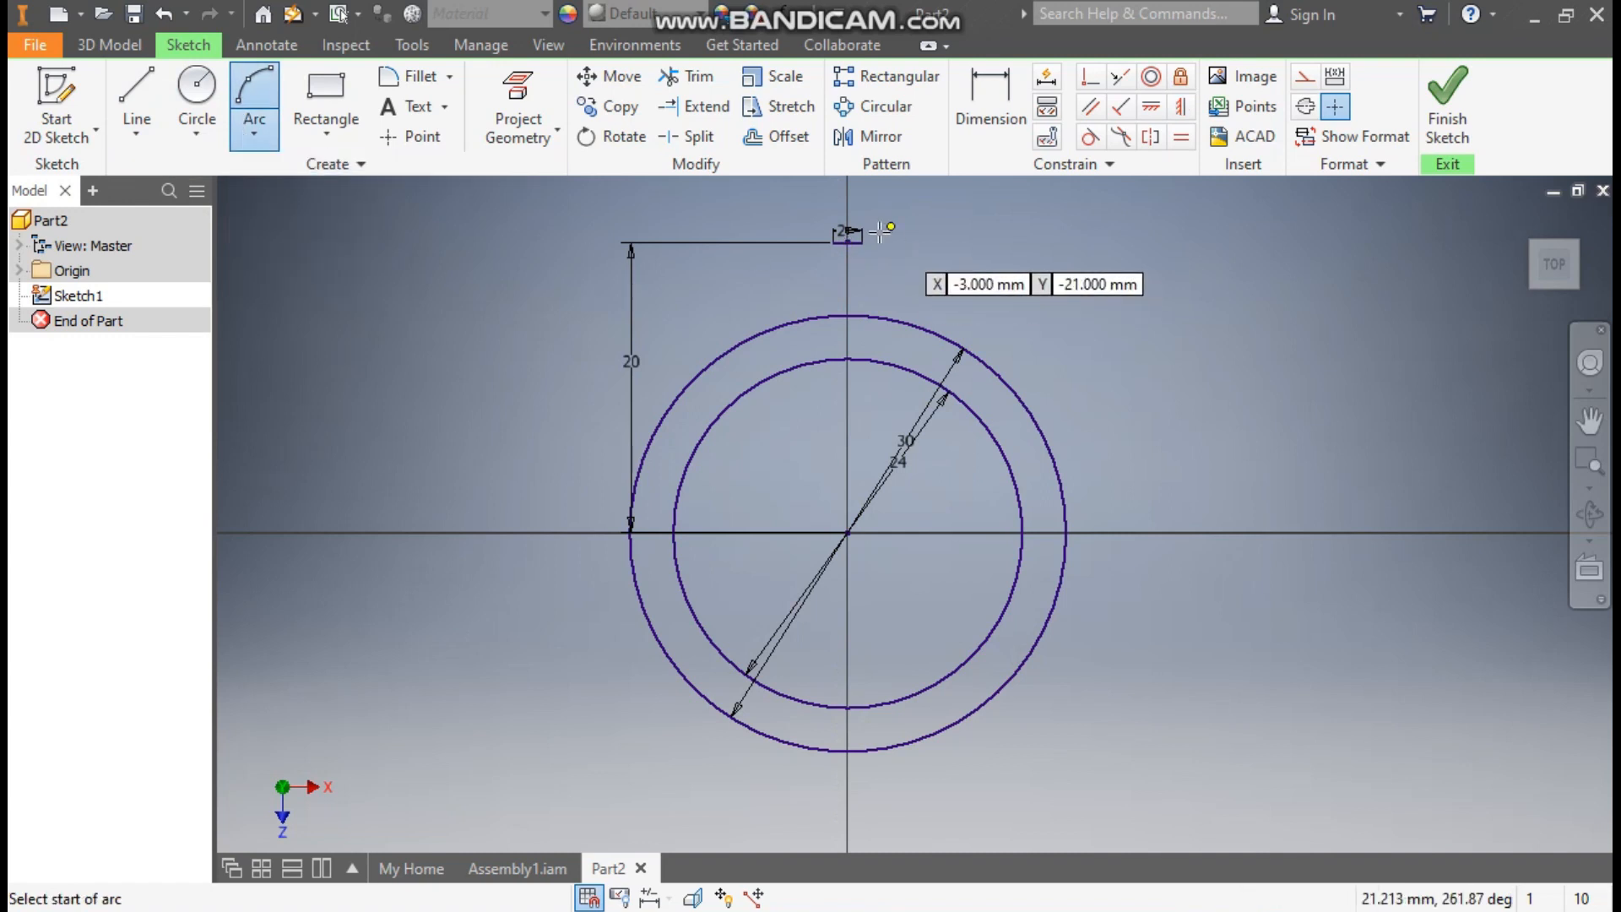
scroll(856, 253, "down", 2)
left_click(806, 232)
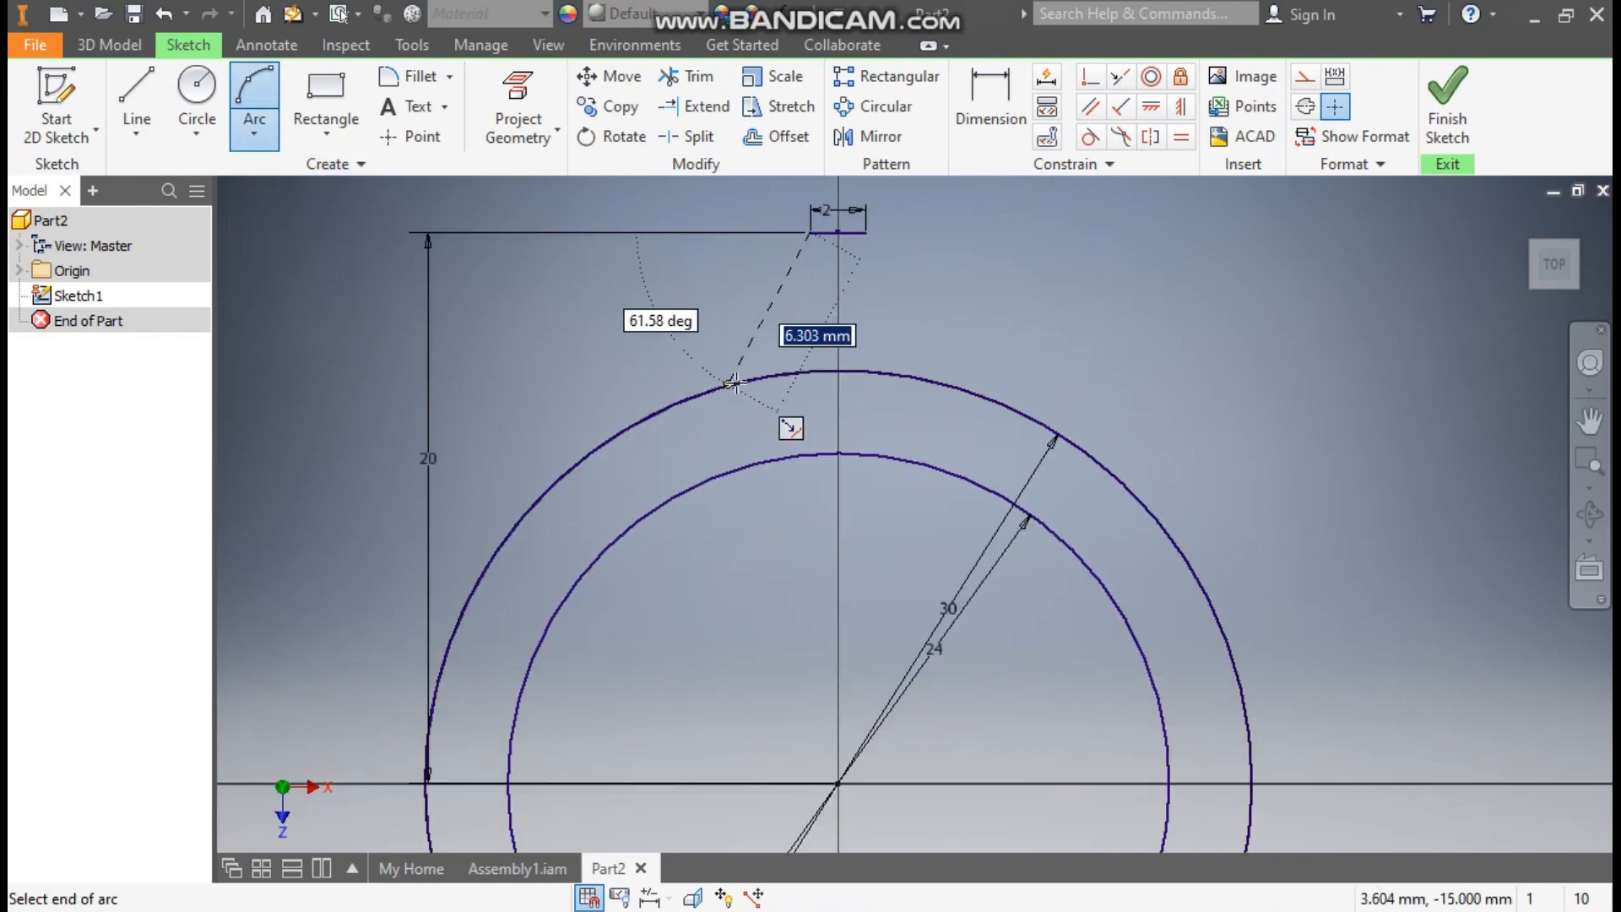
left_click(729, 342)
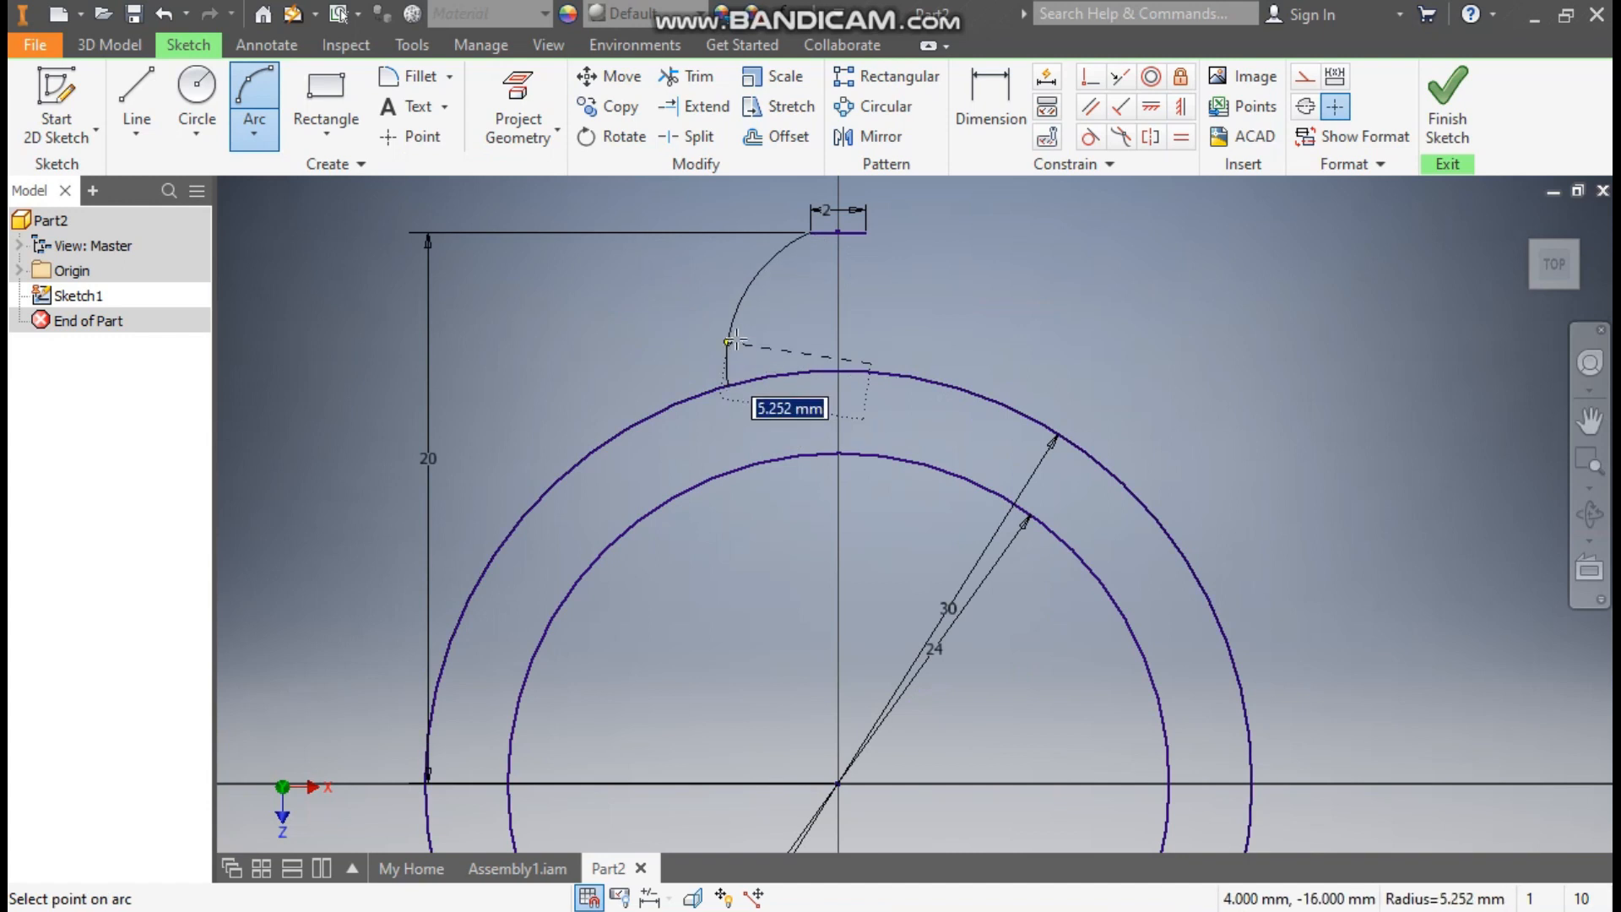
left_click(770, 311)
Dimension the tooth flank arc with a radius of 10 mm.
left_click(995, 114)
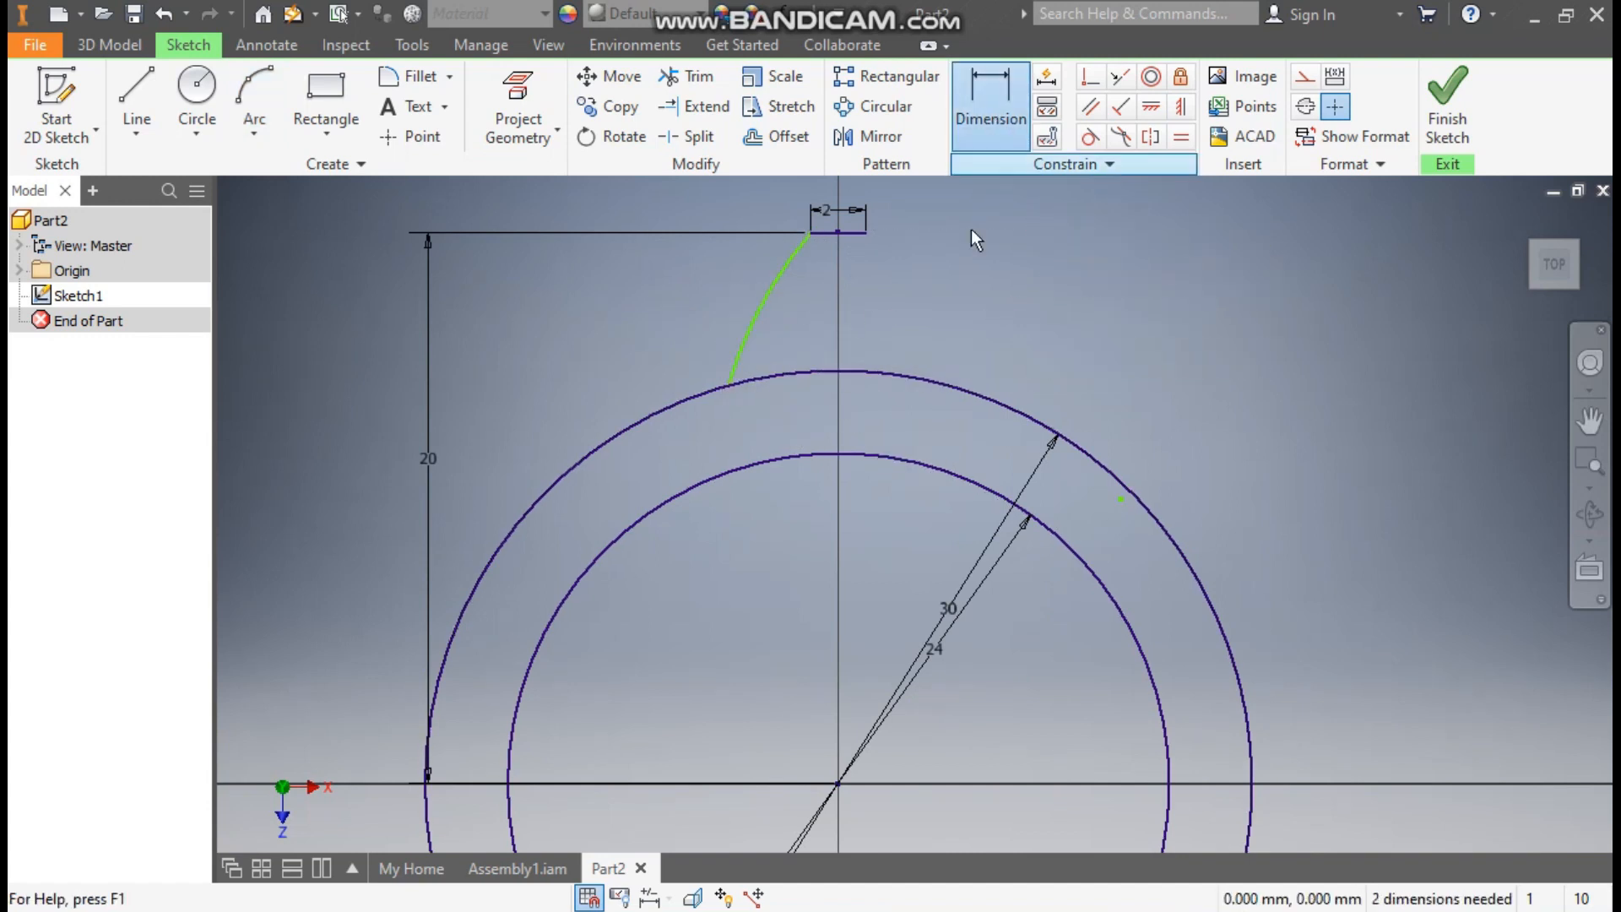
left_click(776, 291)
left_click(800, 319)
type("10")
key("Return")
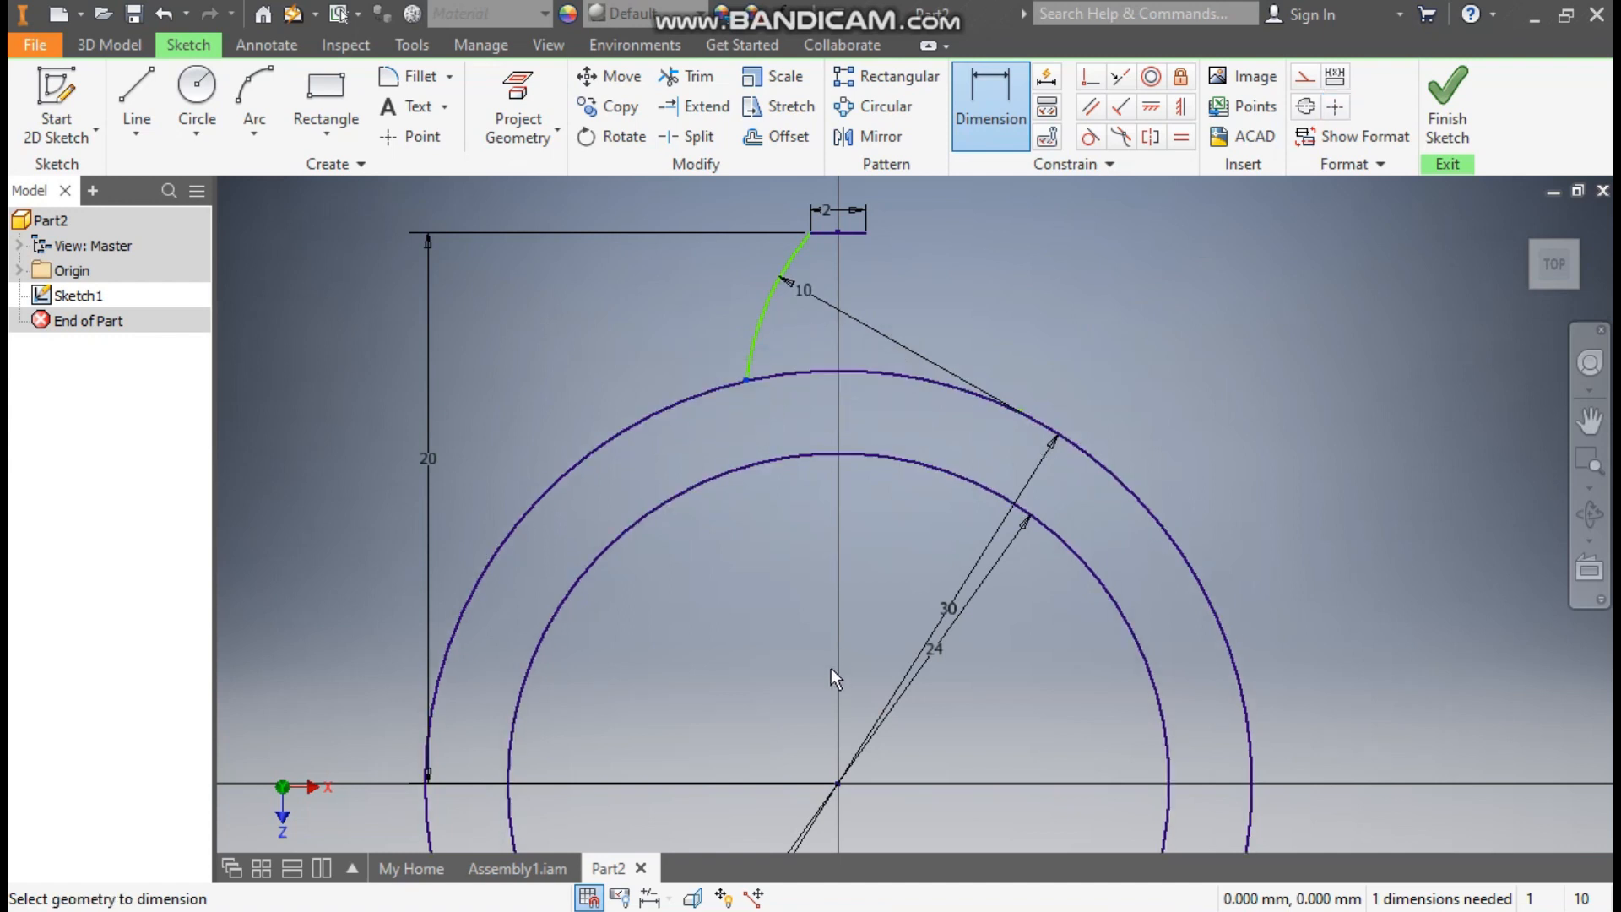
Dimension the horizontal distance from the circles' centre to the flank arc's lower endpoint as 5.35/2 mm.
left_click(839, 784)
left_click(747, 379)
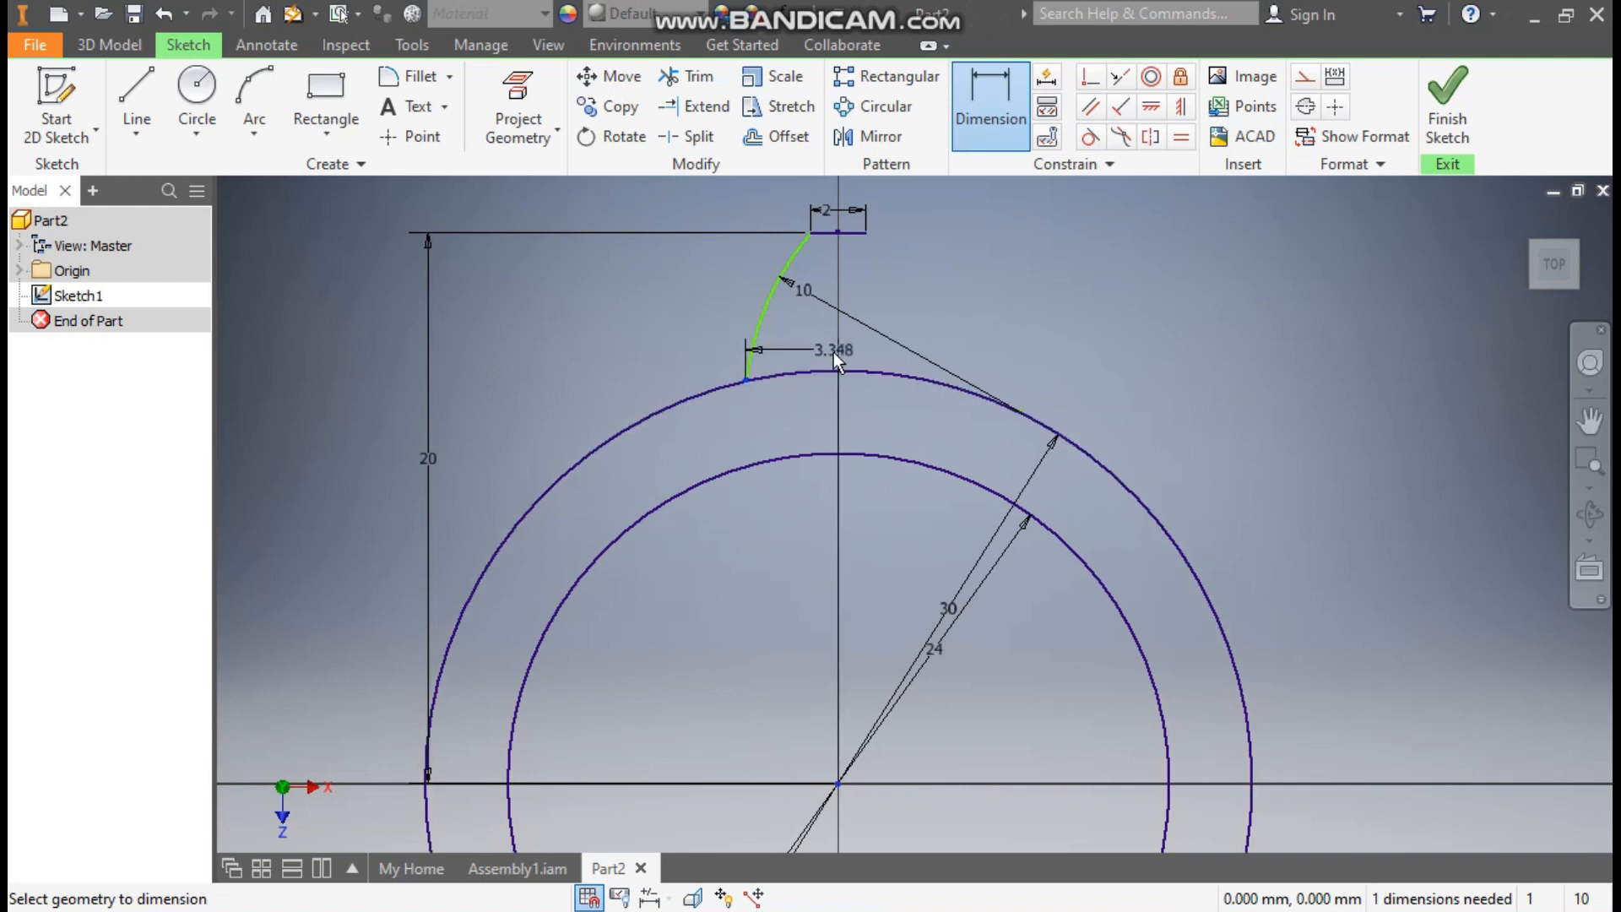
left_click(816, 346)
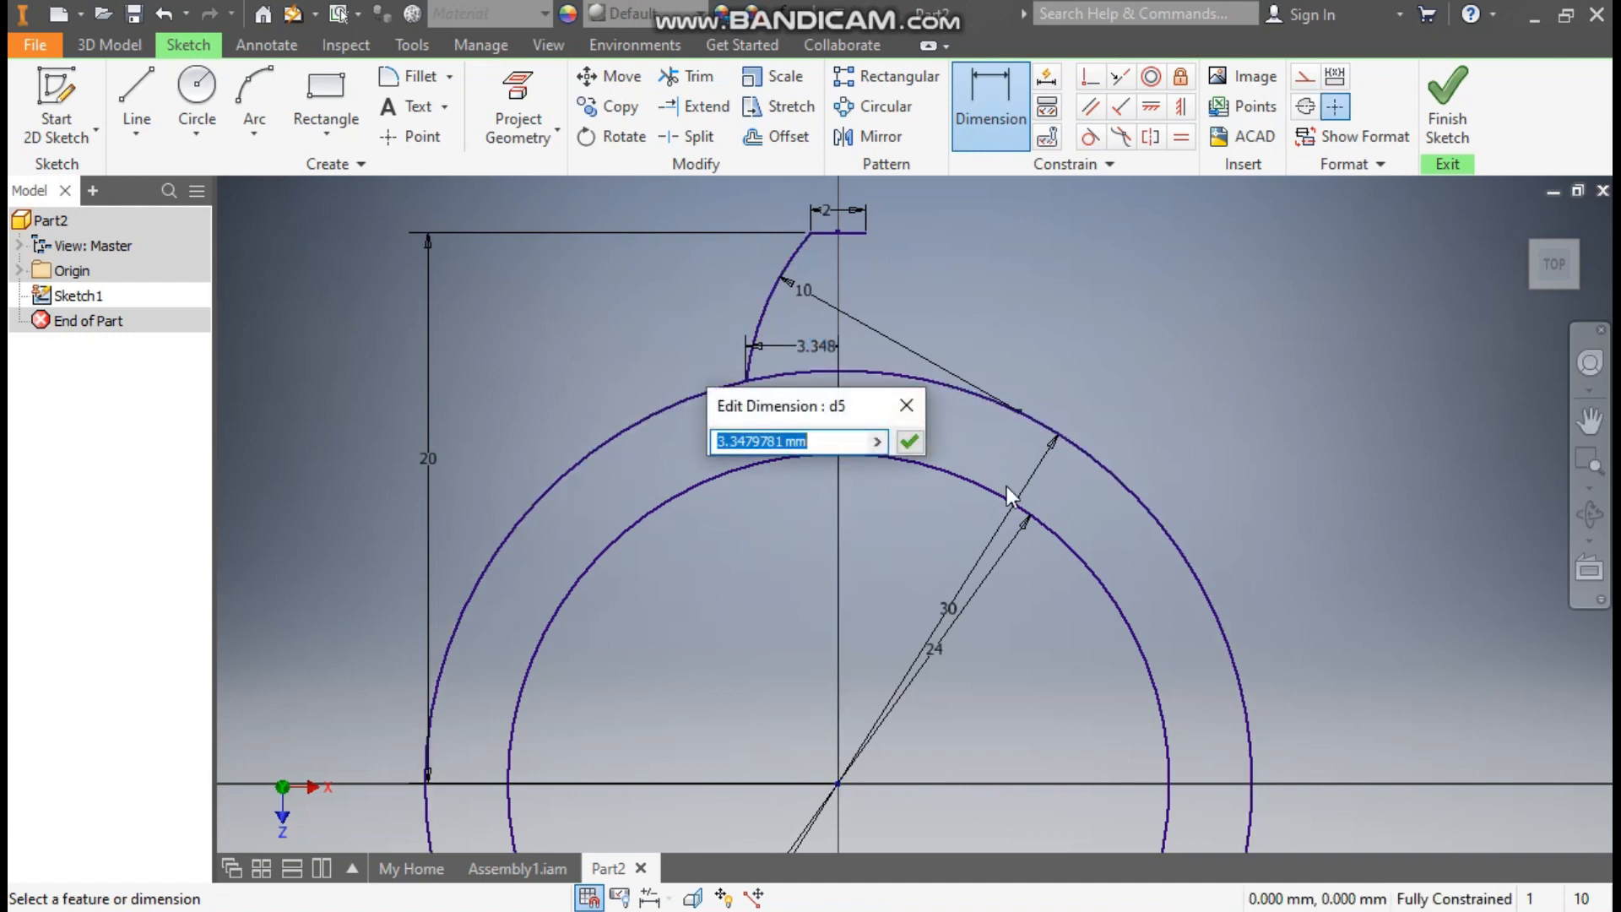
type("5.35/")
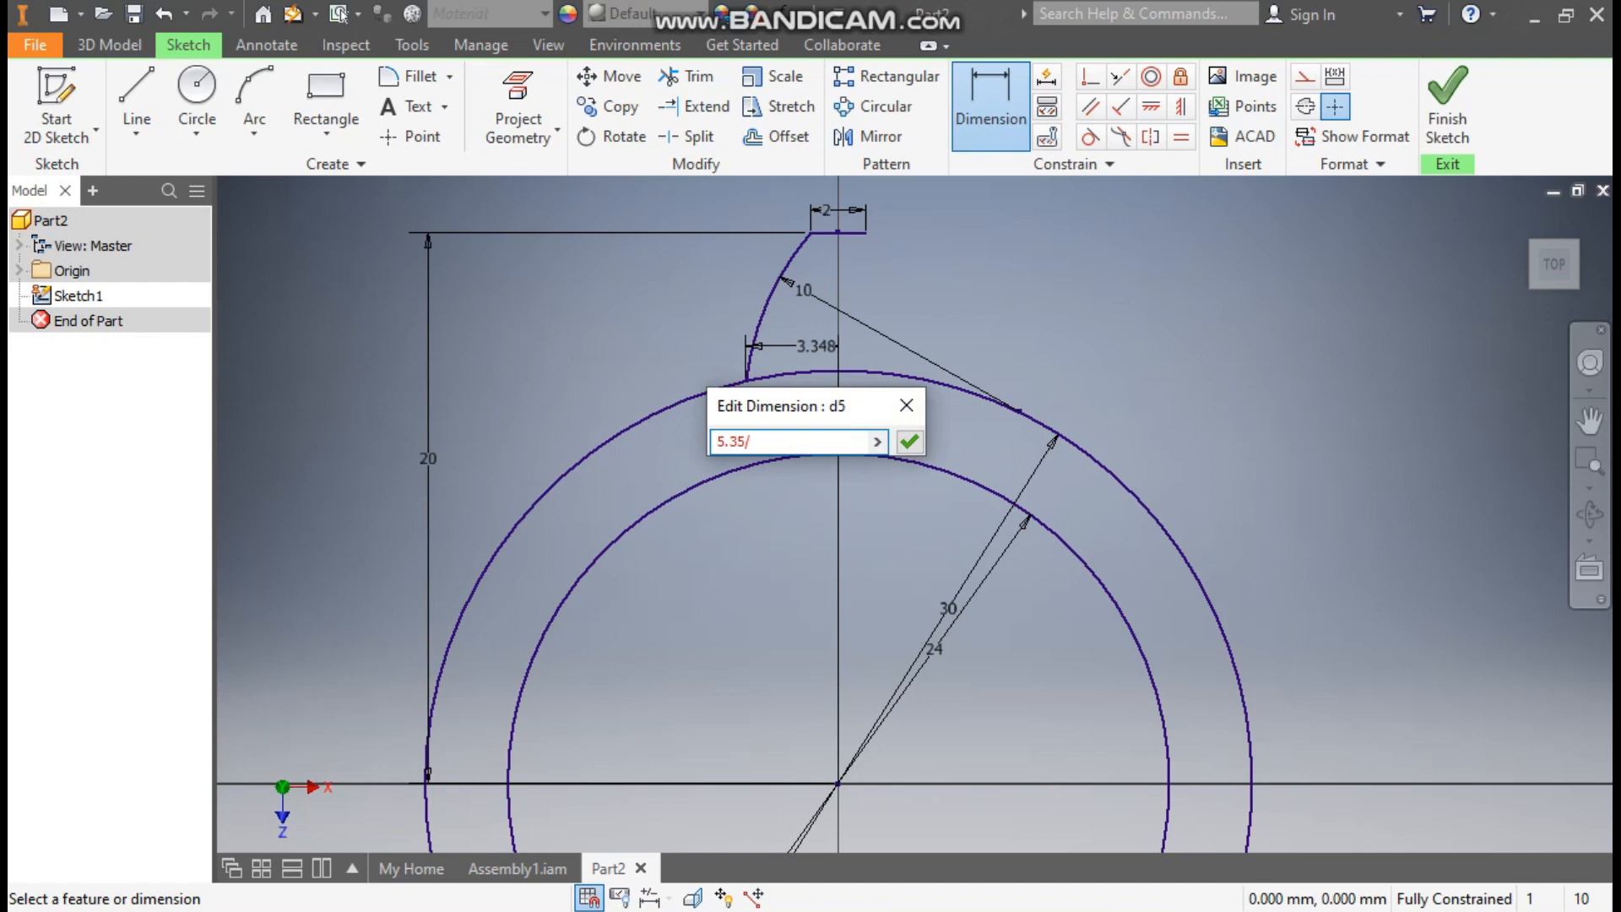
type("2")
key("Return")
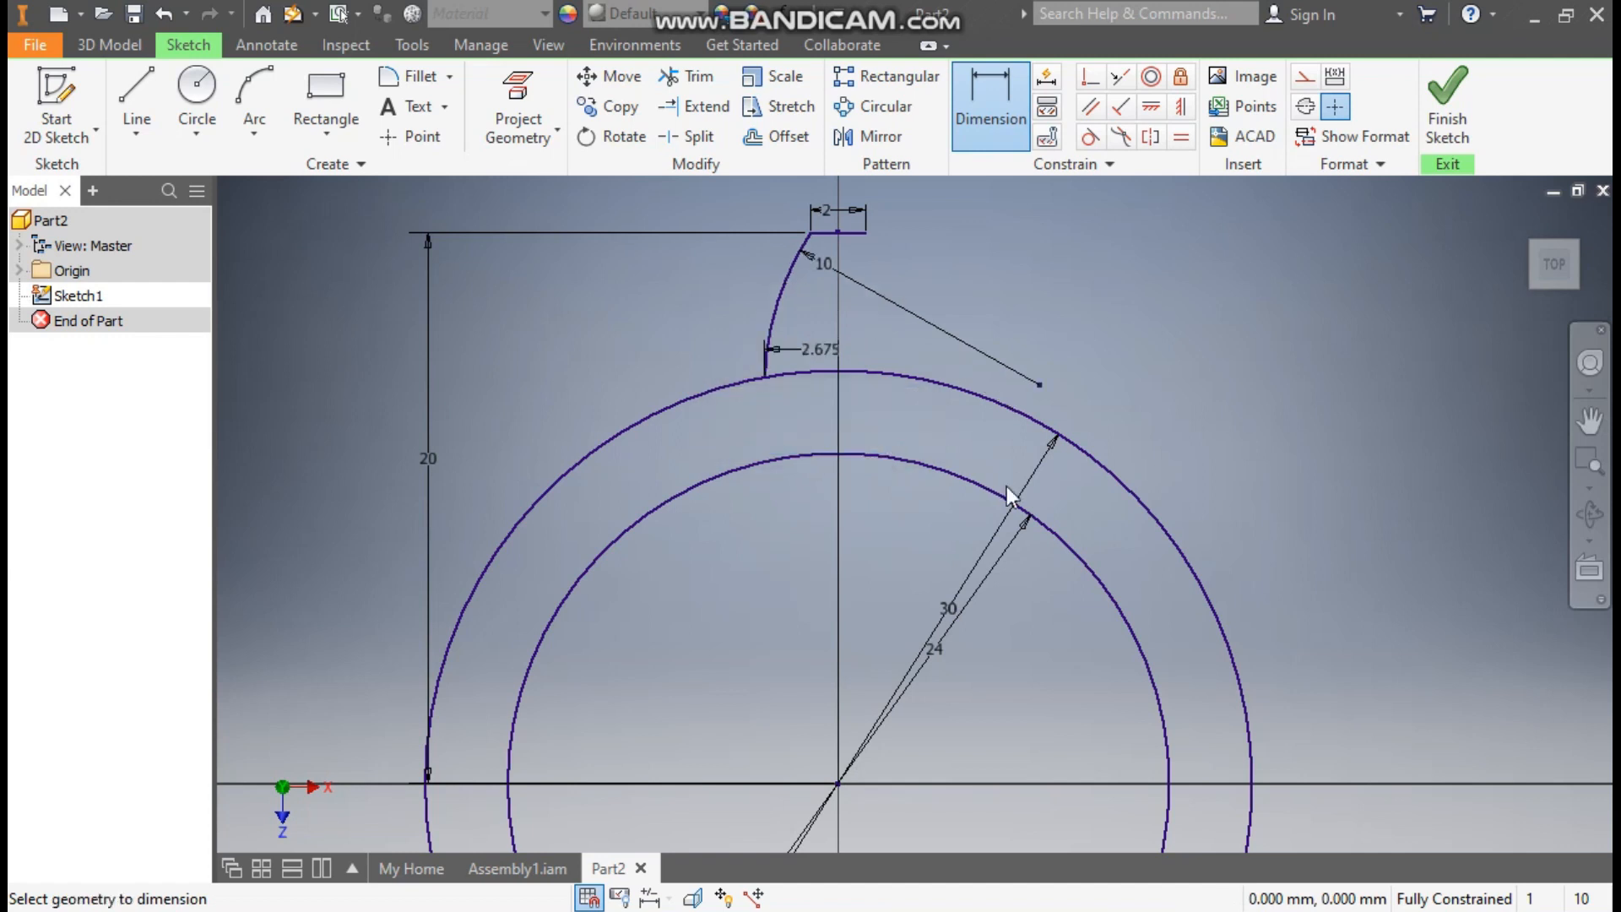
key("Escape")
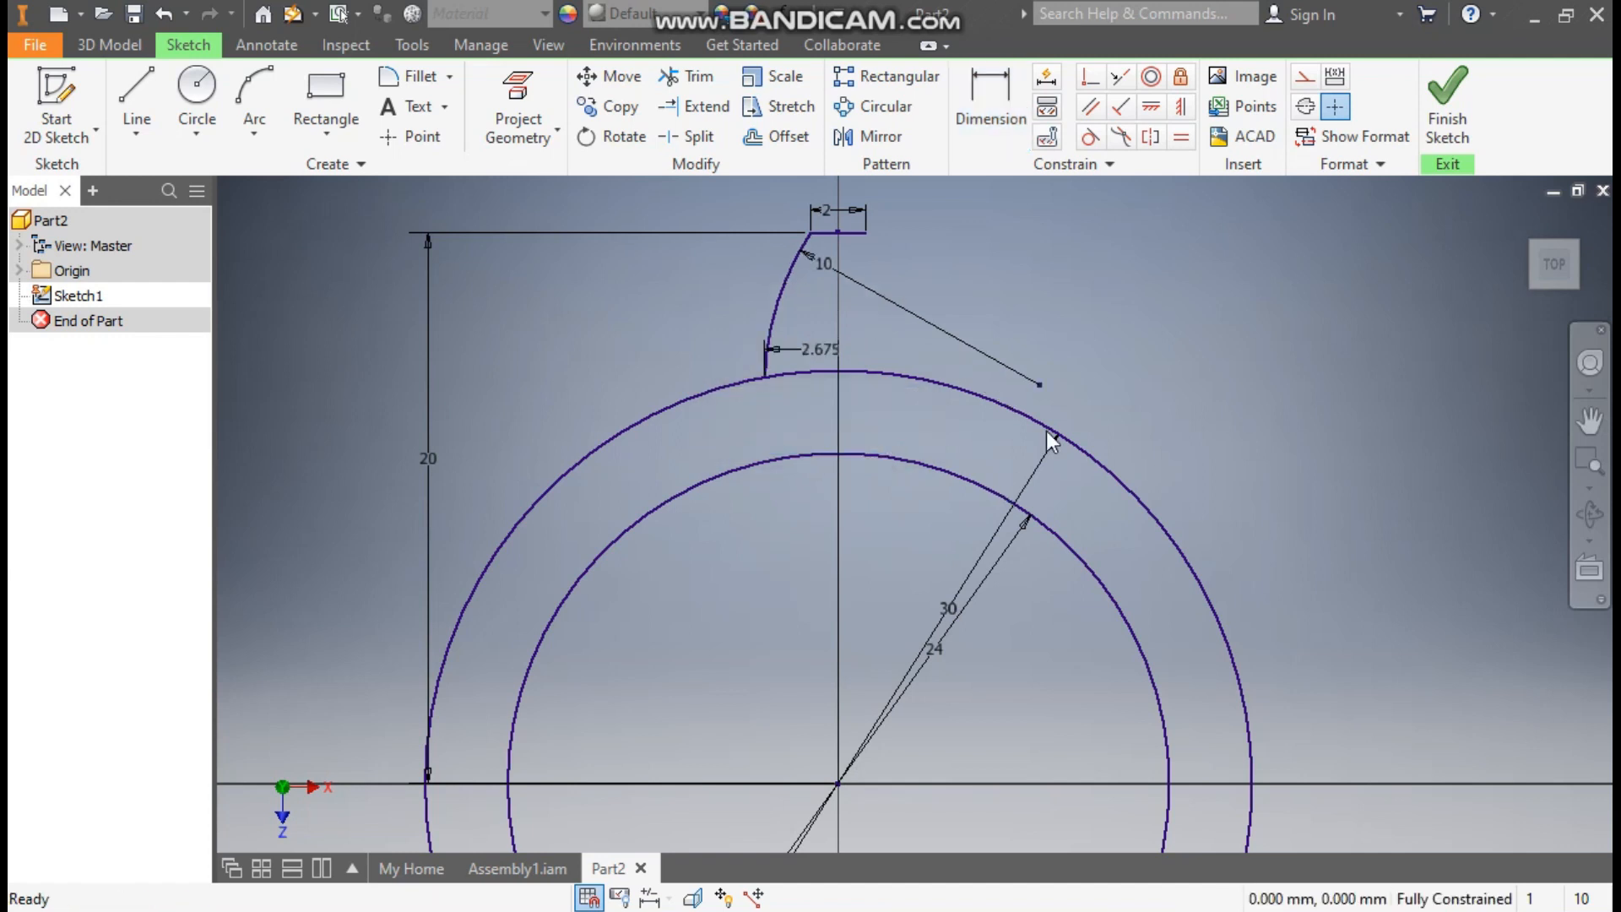
Draw a vertical line from the 2 mm line's midpoint to the circles' centre and convert it to construction geometry.
left_click(140, 76)
left_click(837, 233)
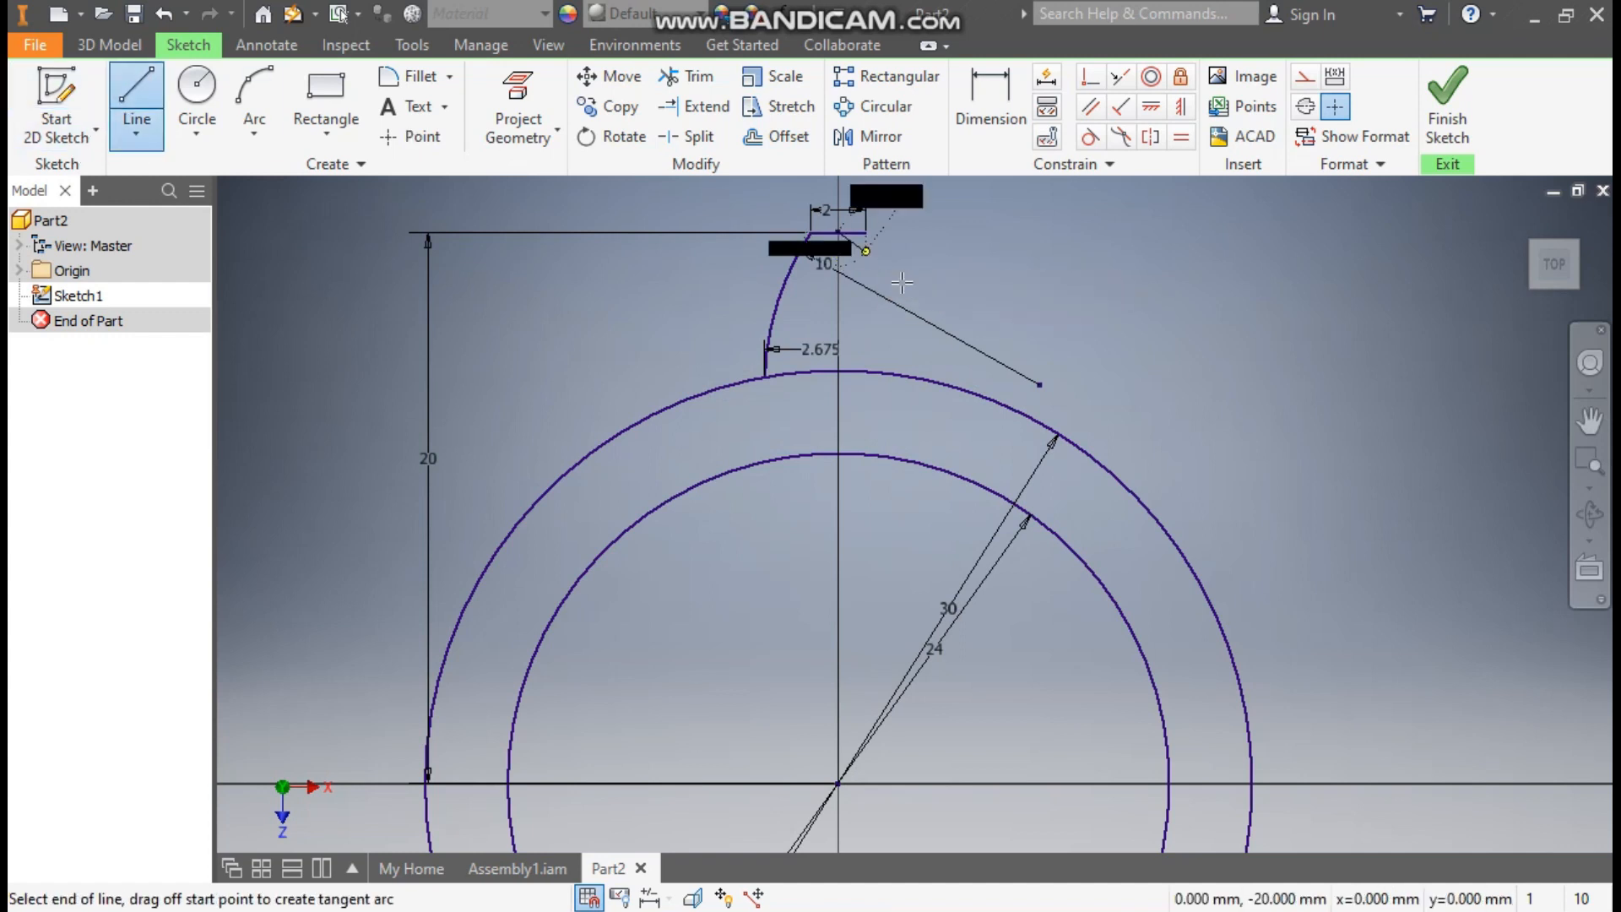
left_click(839, 783)
key("Escape")
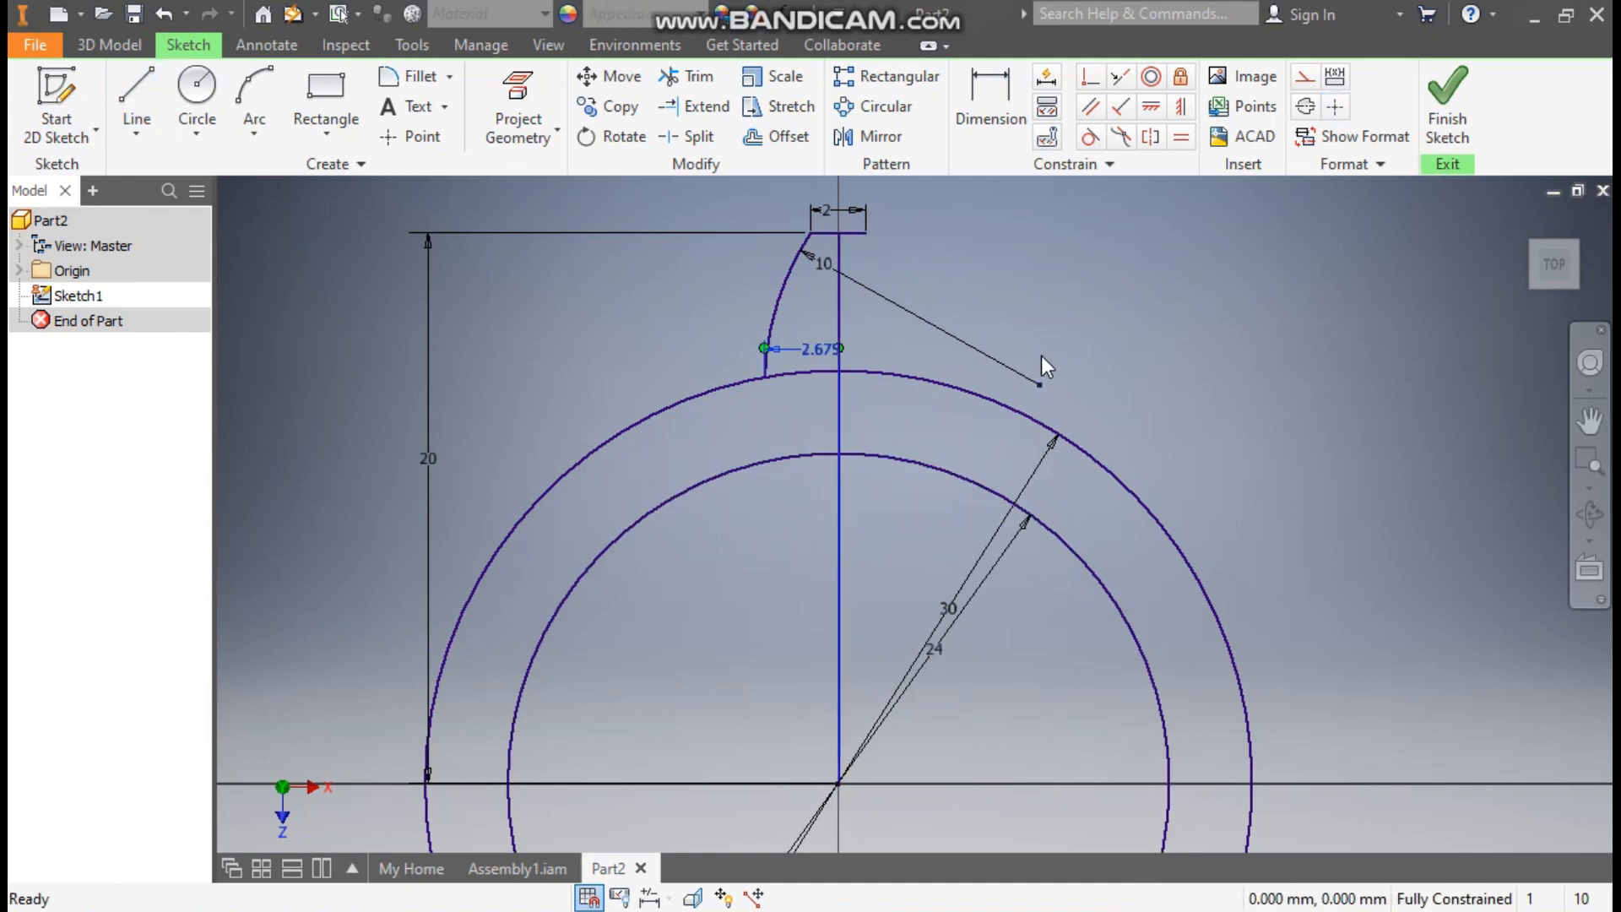
left_click_drag(823, 349, 816, 470)
left_click(839, 347)
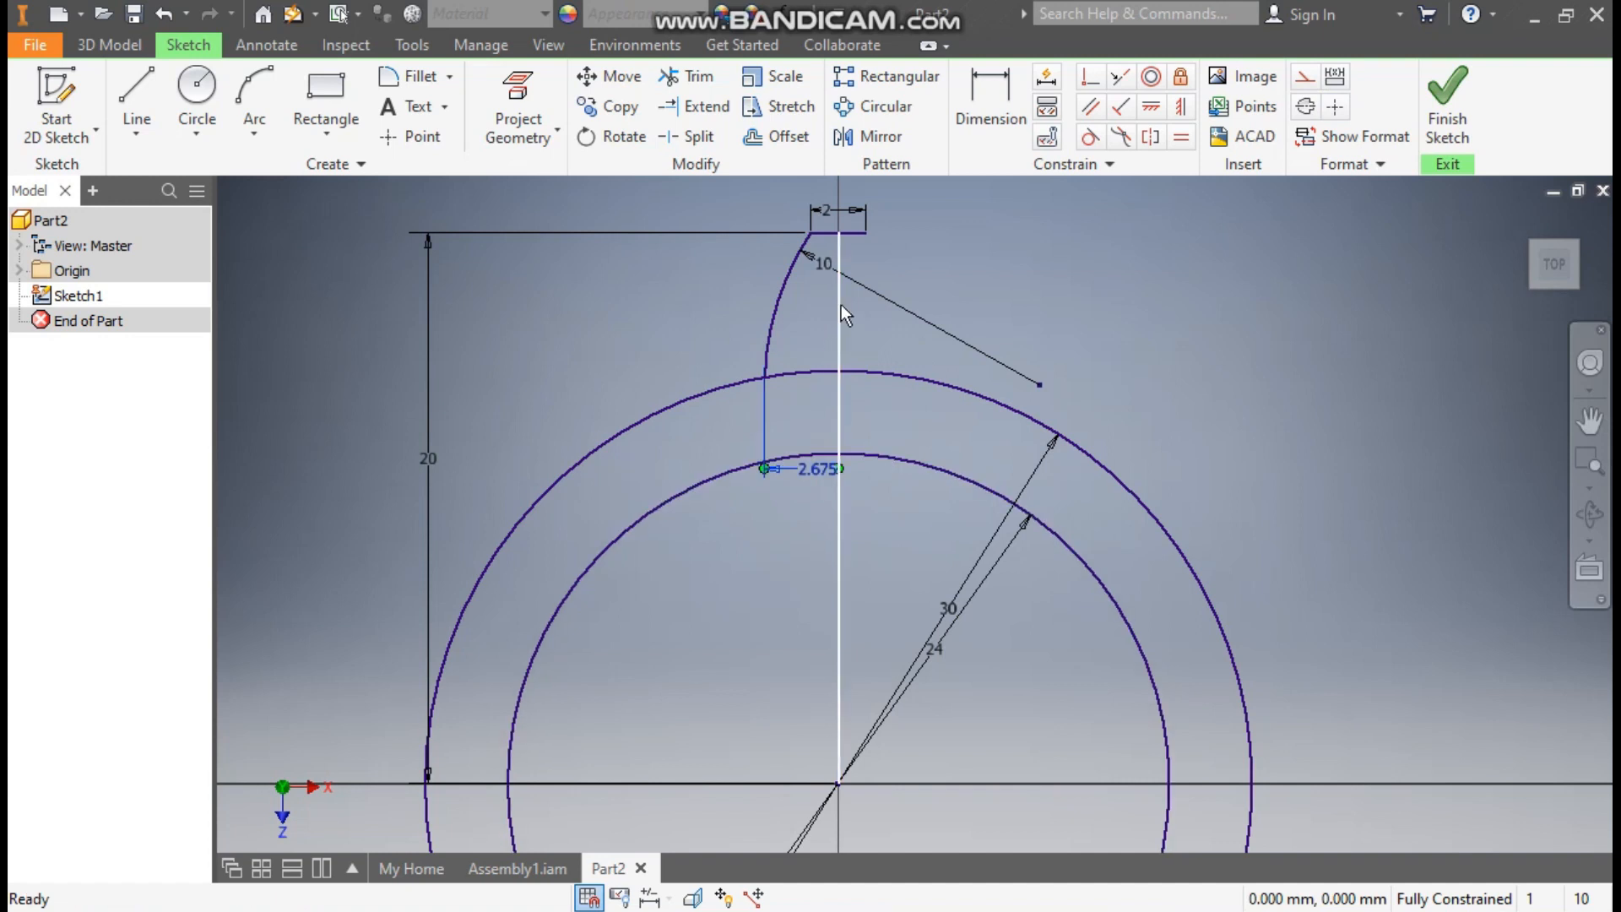
left_click(1307, 104)
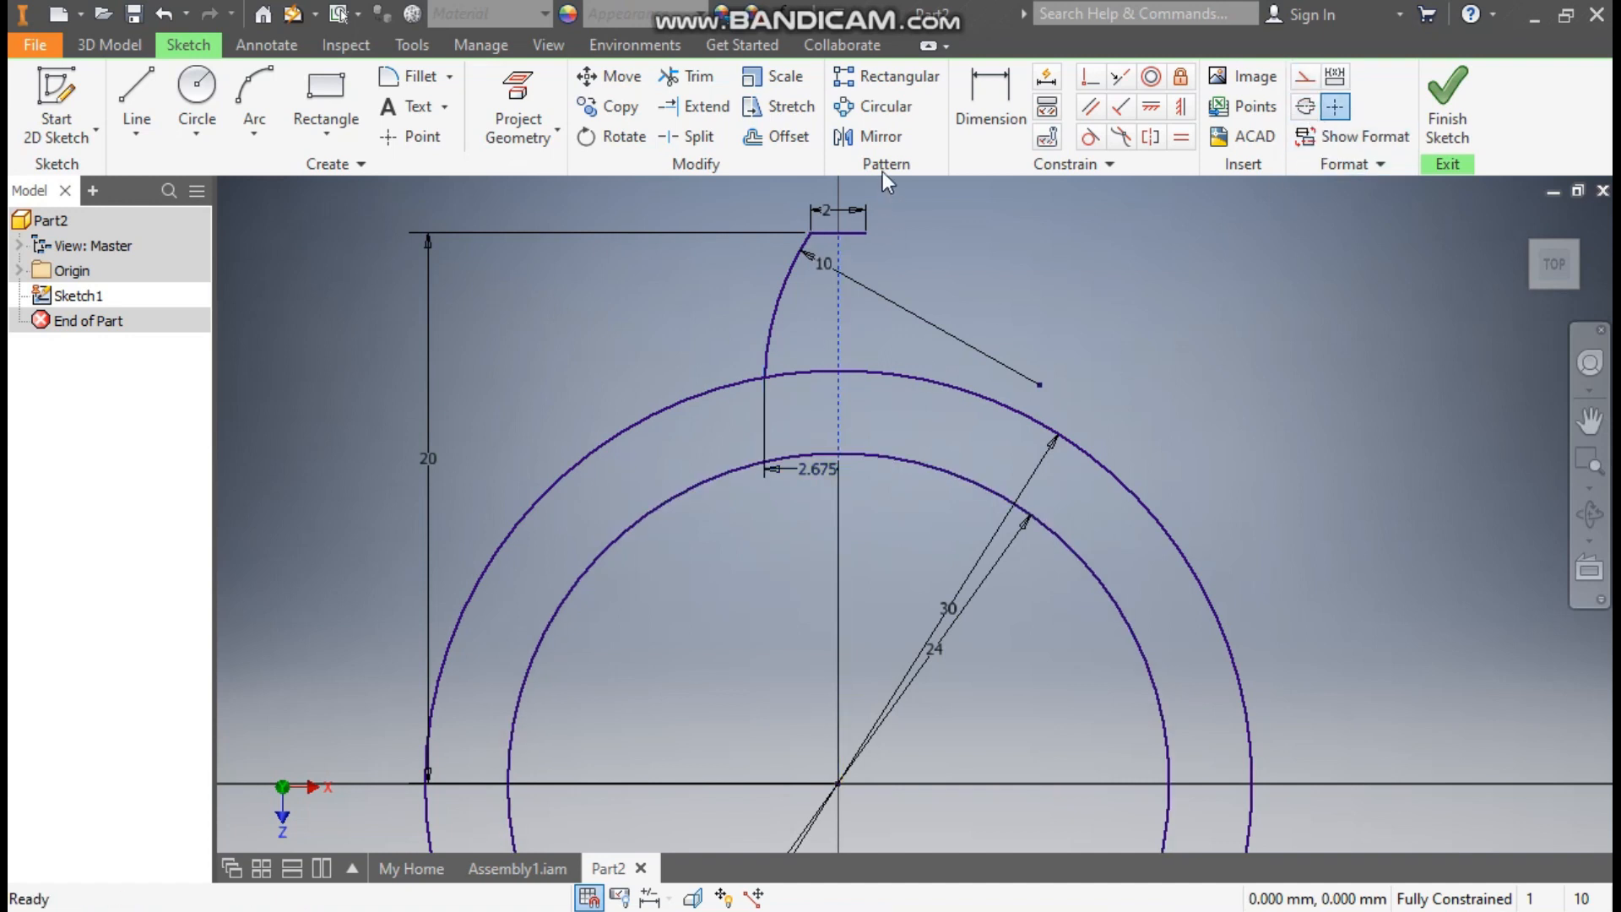
Mirror the tooth flank arc about the vertical construction line to complete the tooth profile.
left_click(879, 142)
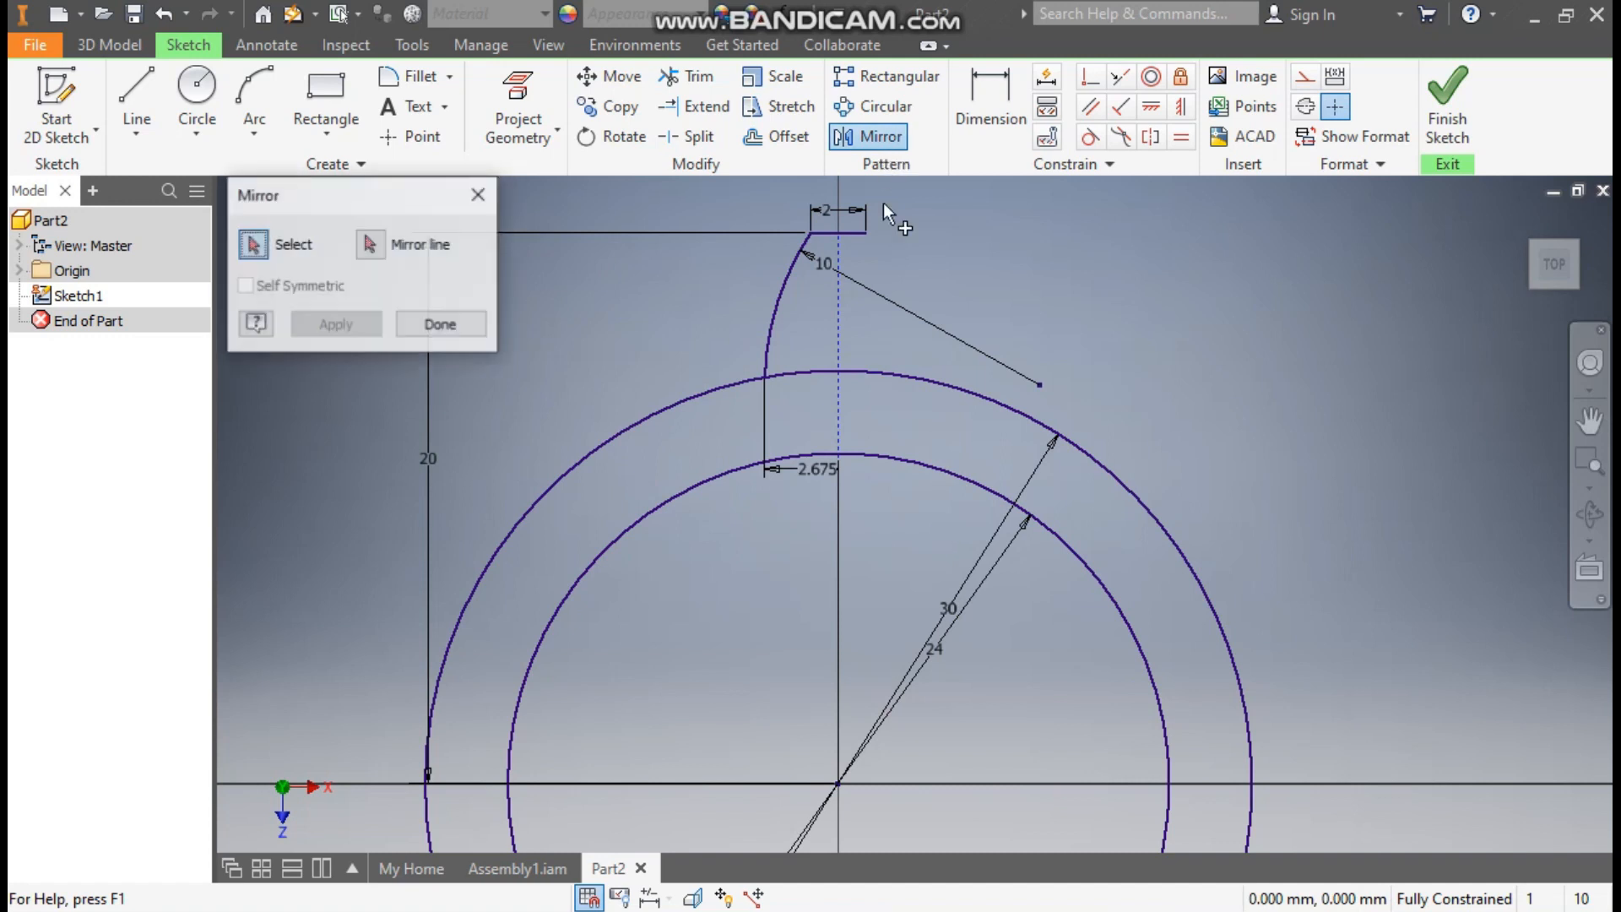
left_click(780, 301)
left_click(370, 244)
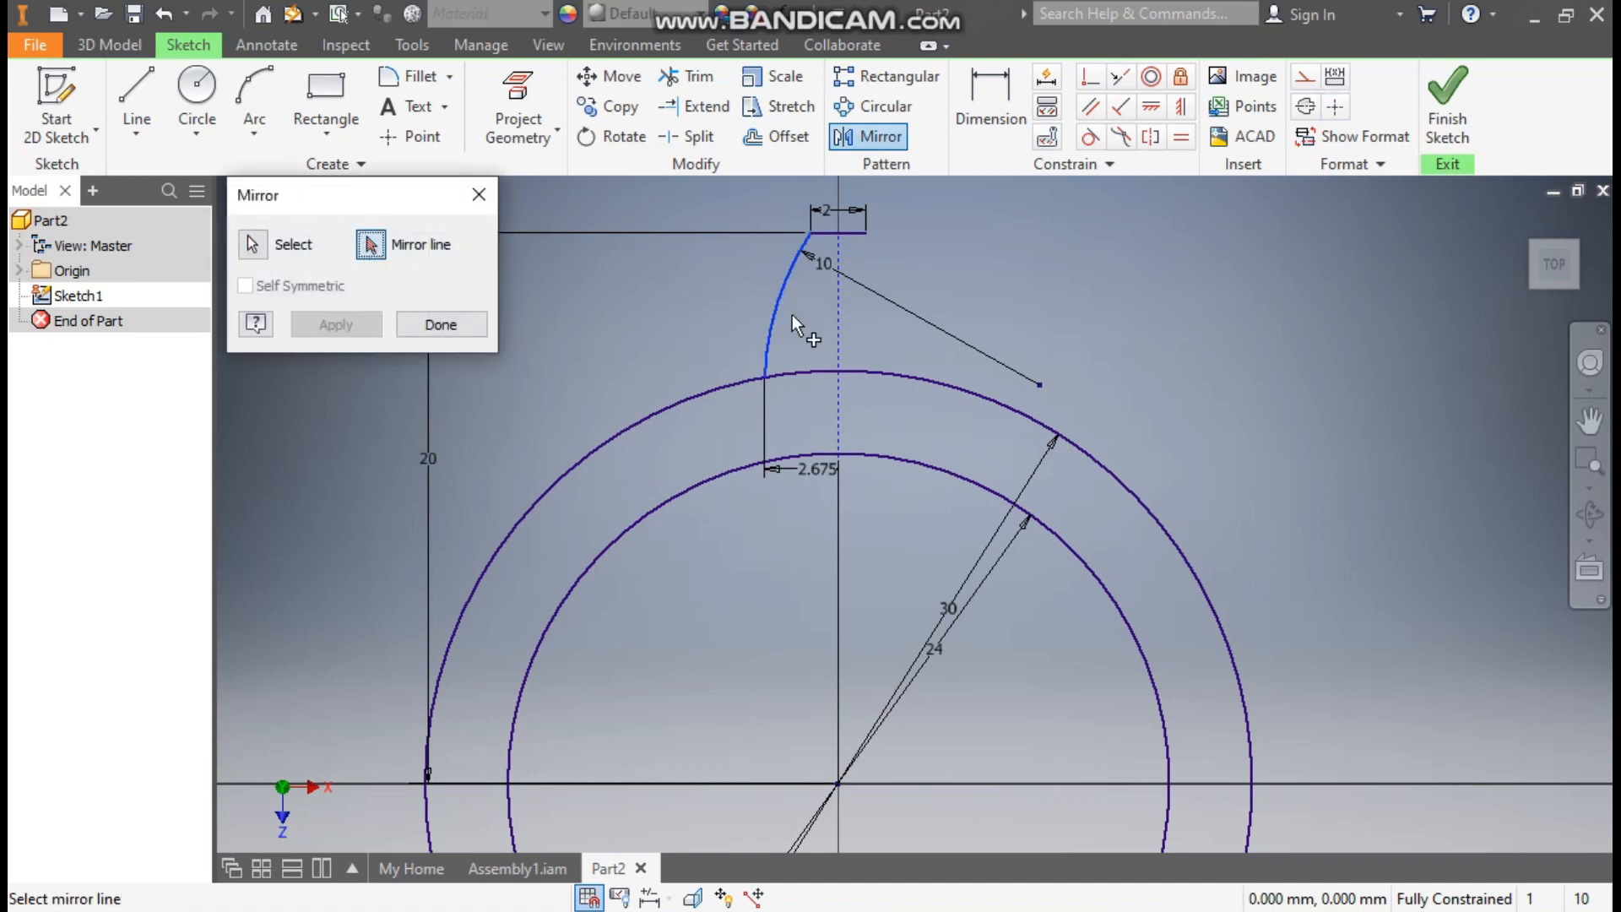
left_click(834, 299)
left_click(376, 323)
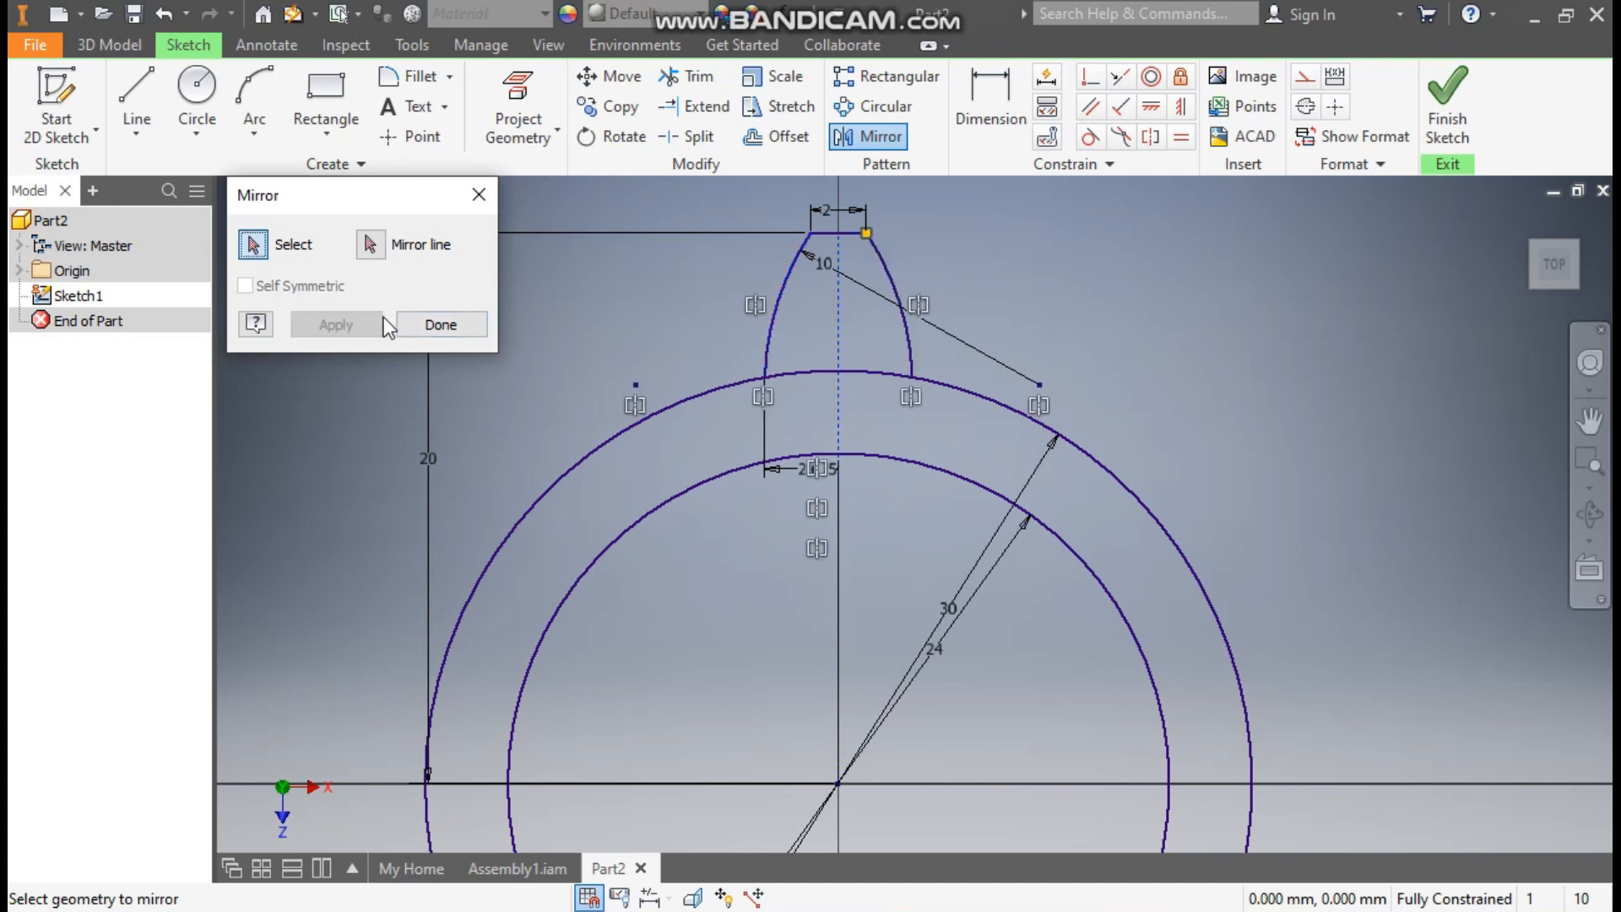
left_click(439, 324)
Create a circular pattern of the tooth profile around the circles' centre with 12 instances over 360 degrees.
middle_click_drag(591, 329, 675, 312)
scroll(676, 313, "up", 1)
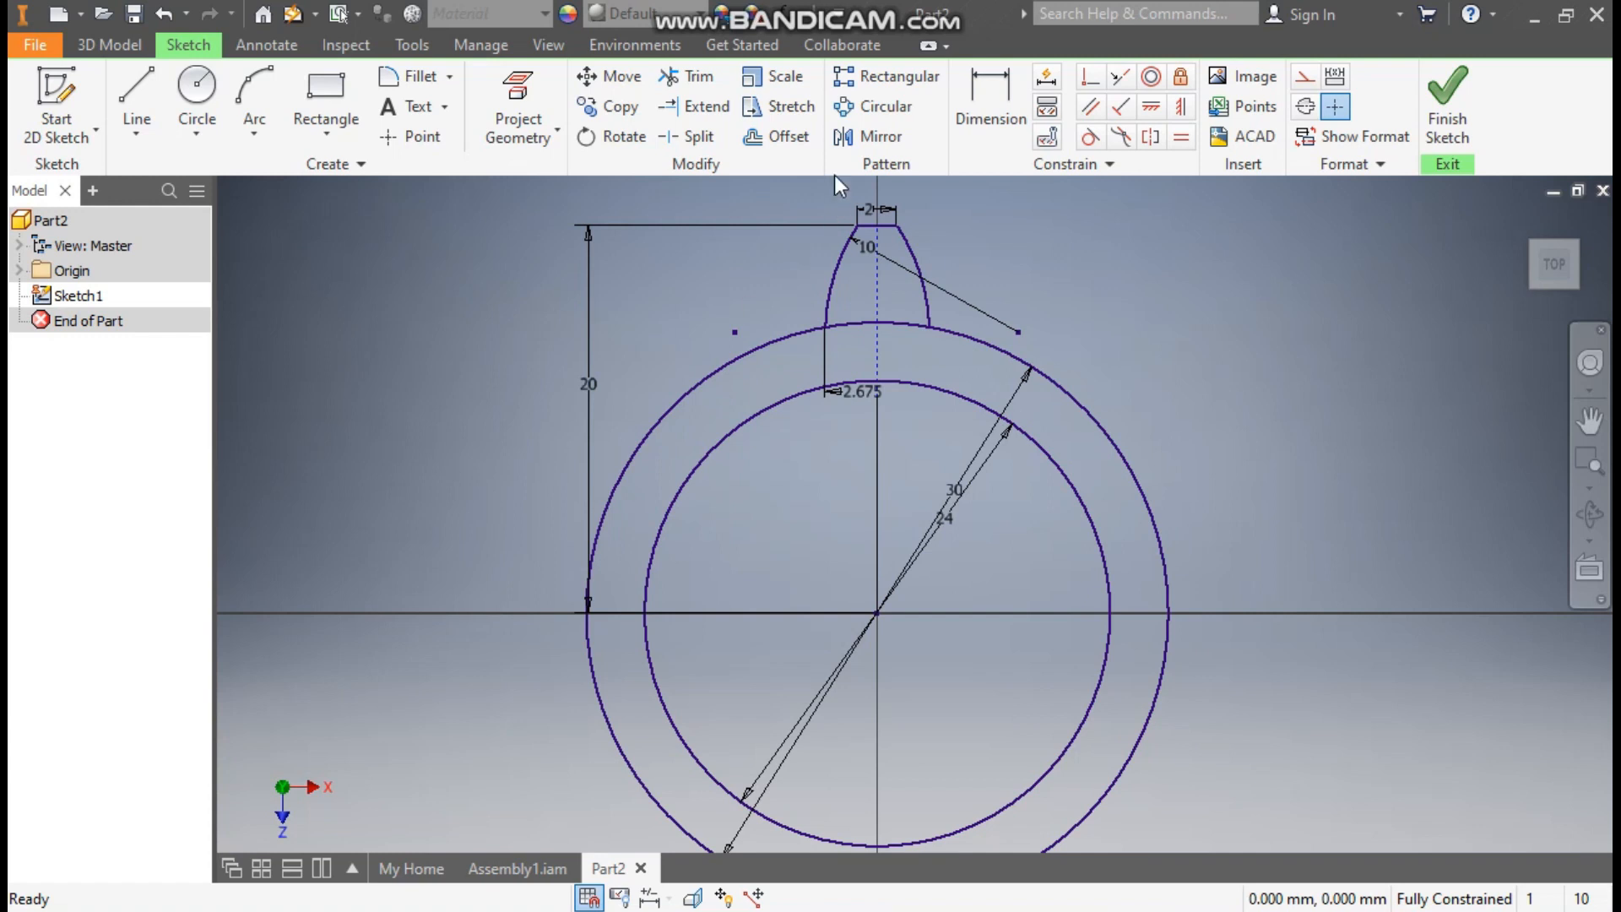
left_click(878, 111)
left_click_drag(781, 287, 782, 288)
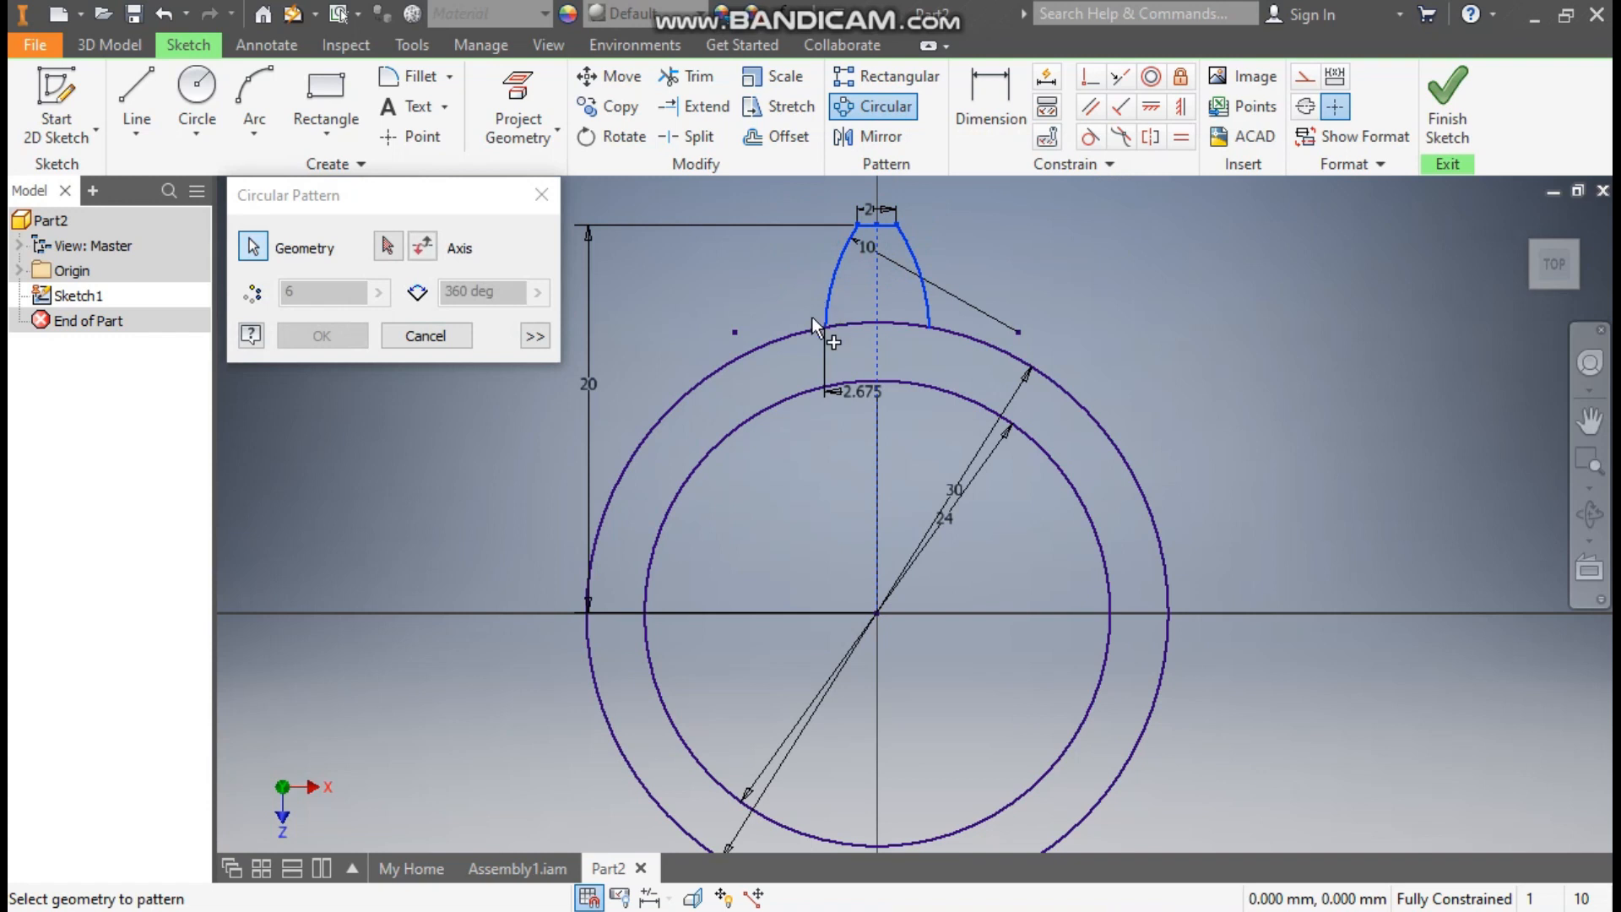
left_click(388, 247)
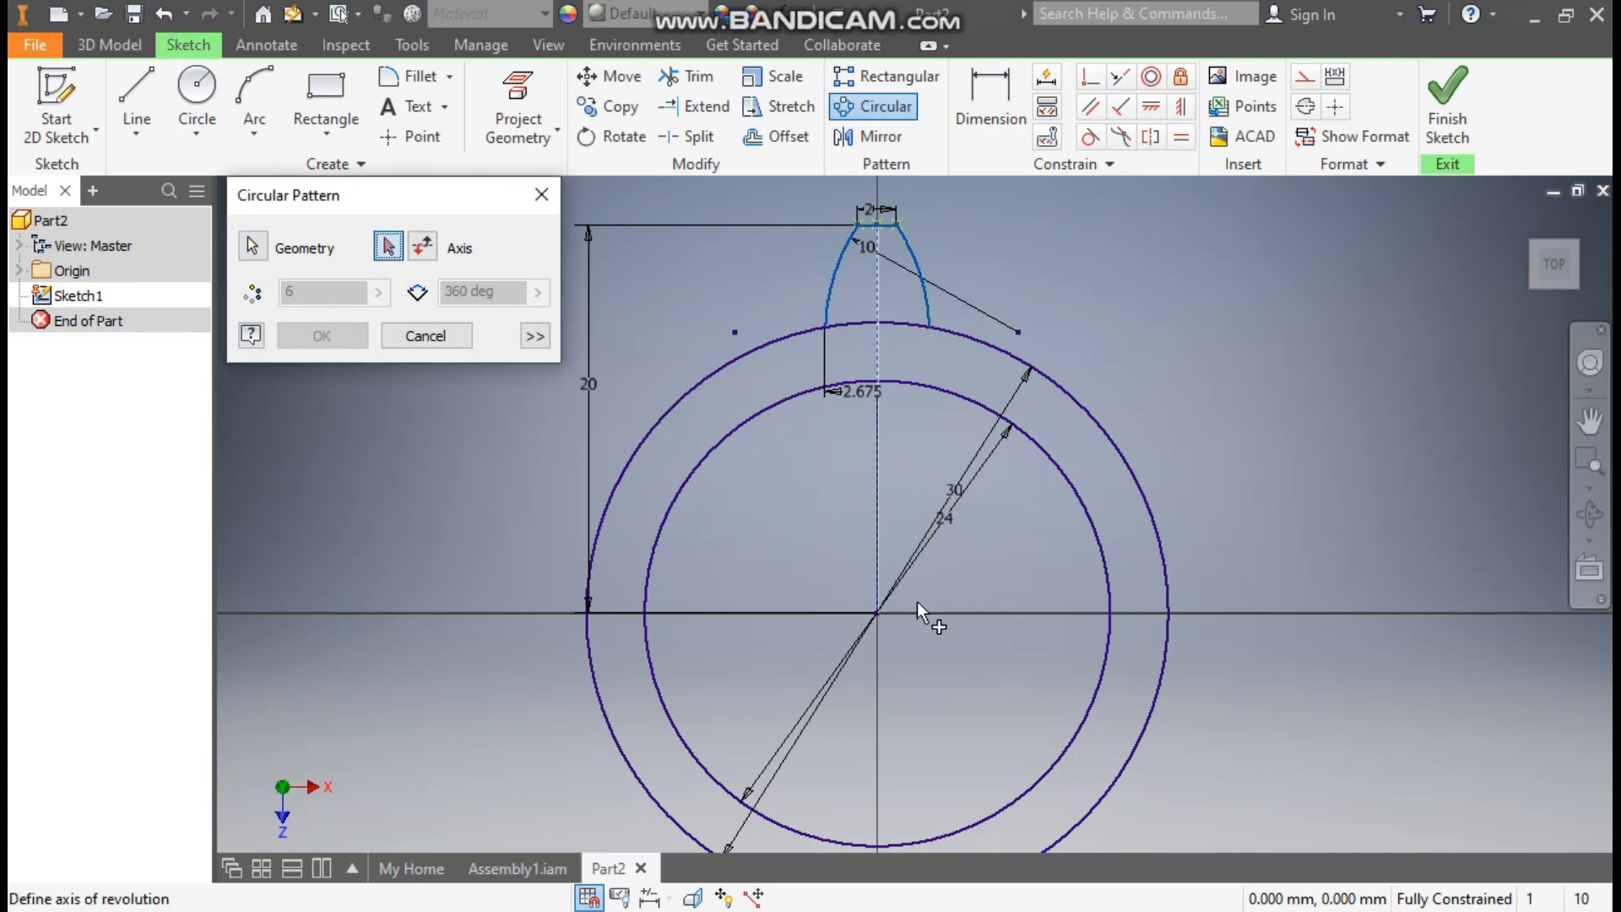
left_click(878, 613)
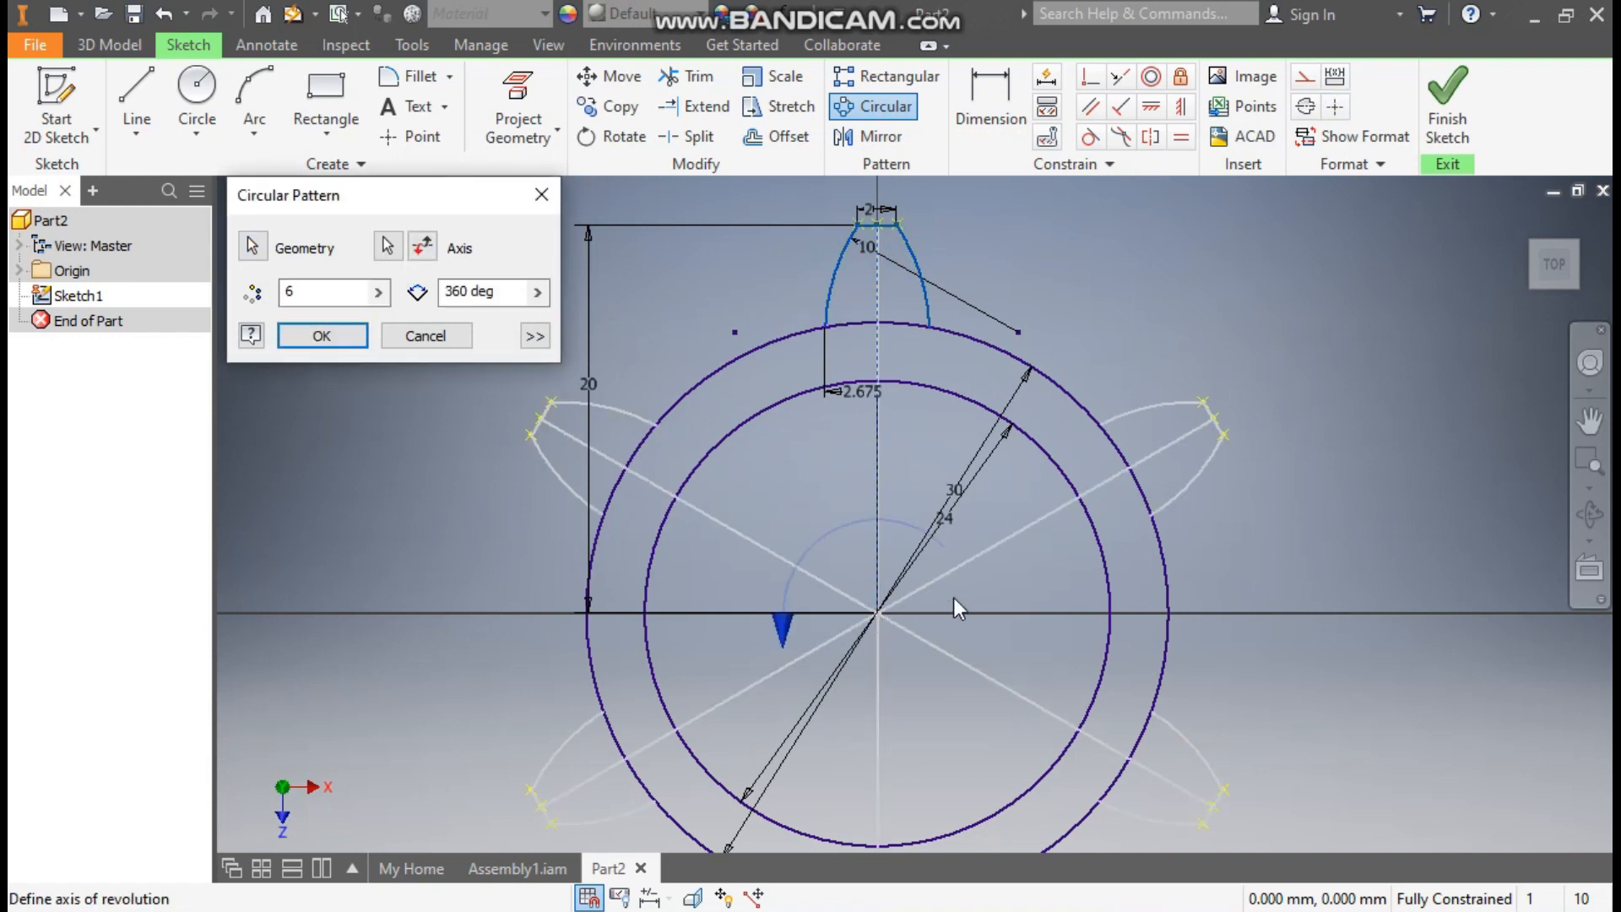
left_click(286, 298)
type("12")
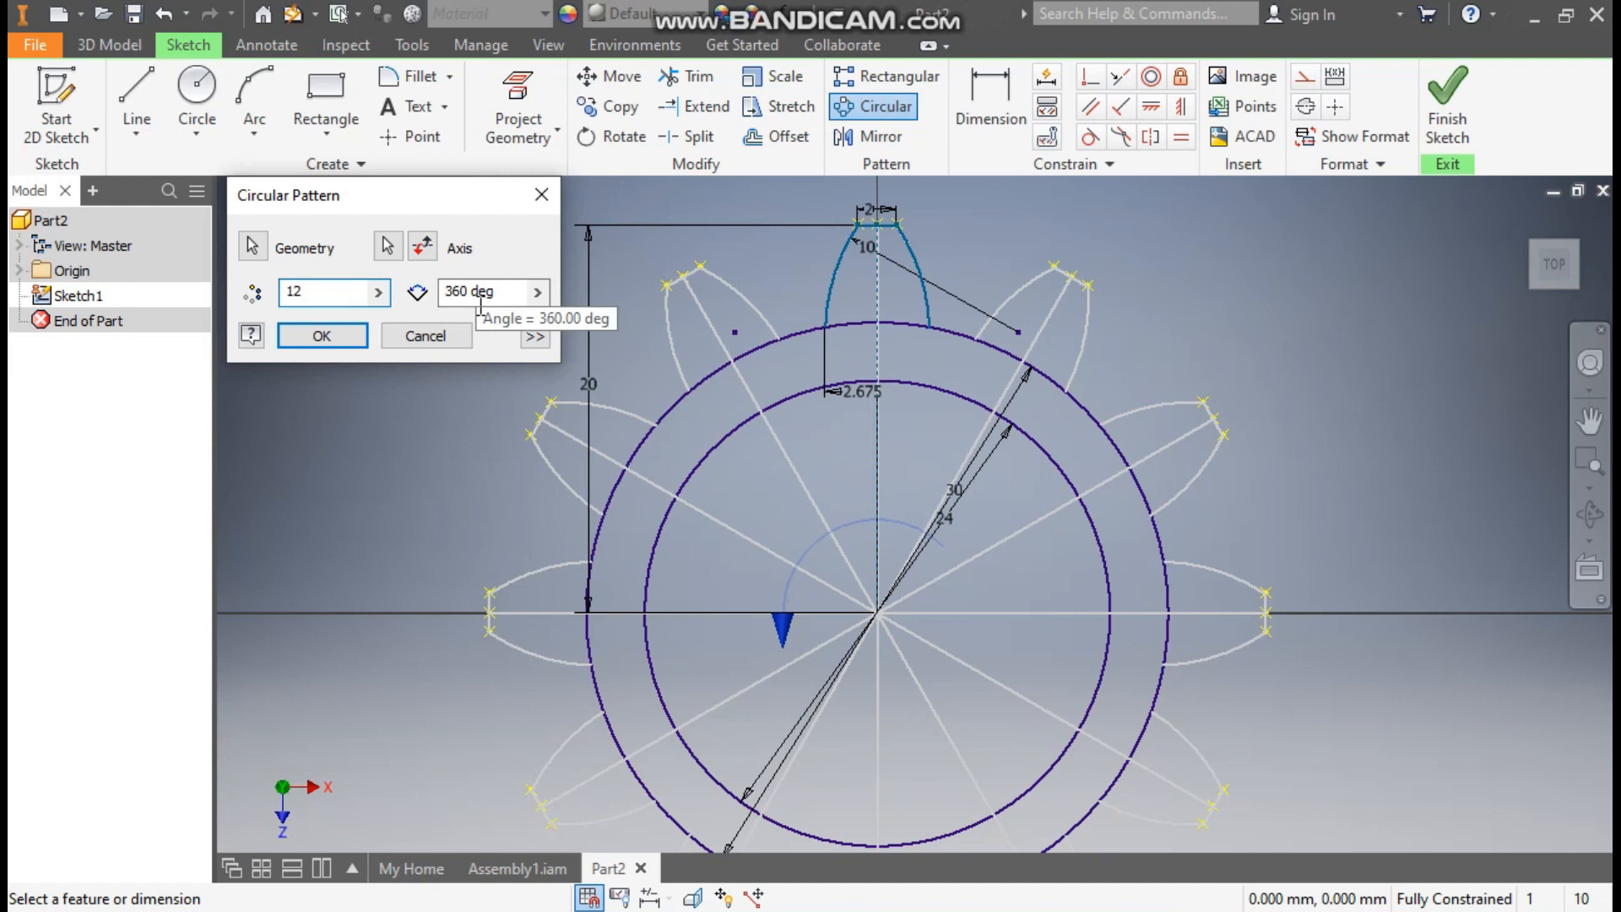
left_click(325, 336)
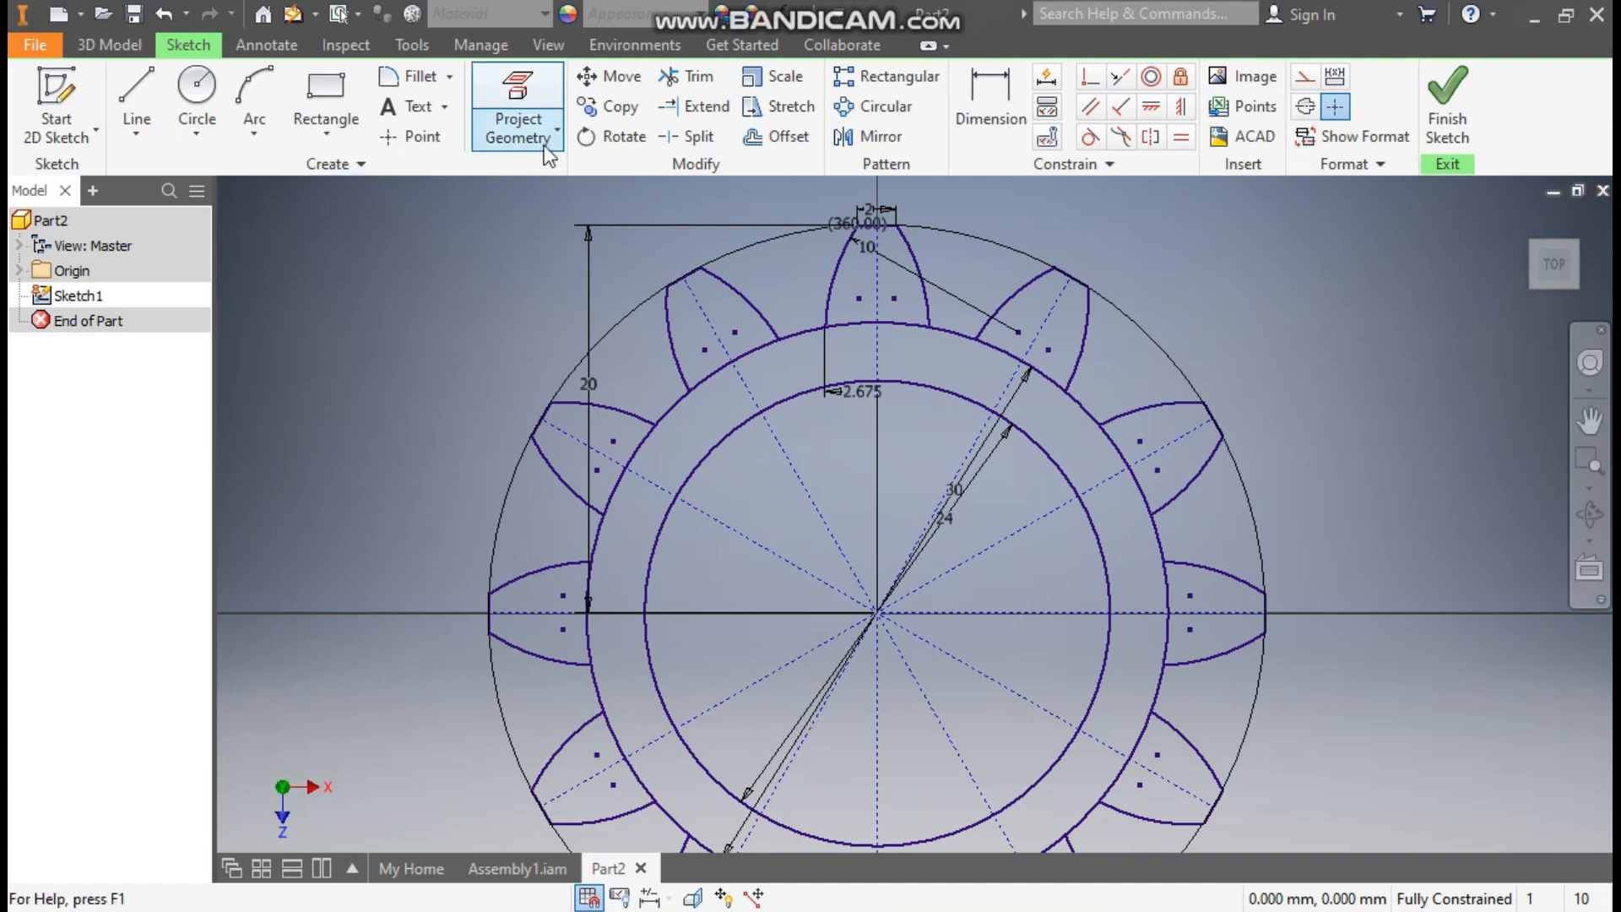
Trim the 30 mm circle's segments at the base of all twelve teeth, keeping the arcs between the teeth.
left_click(693, 81)
left_click(853, 320)
left_click(904, 321)
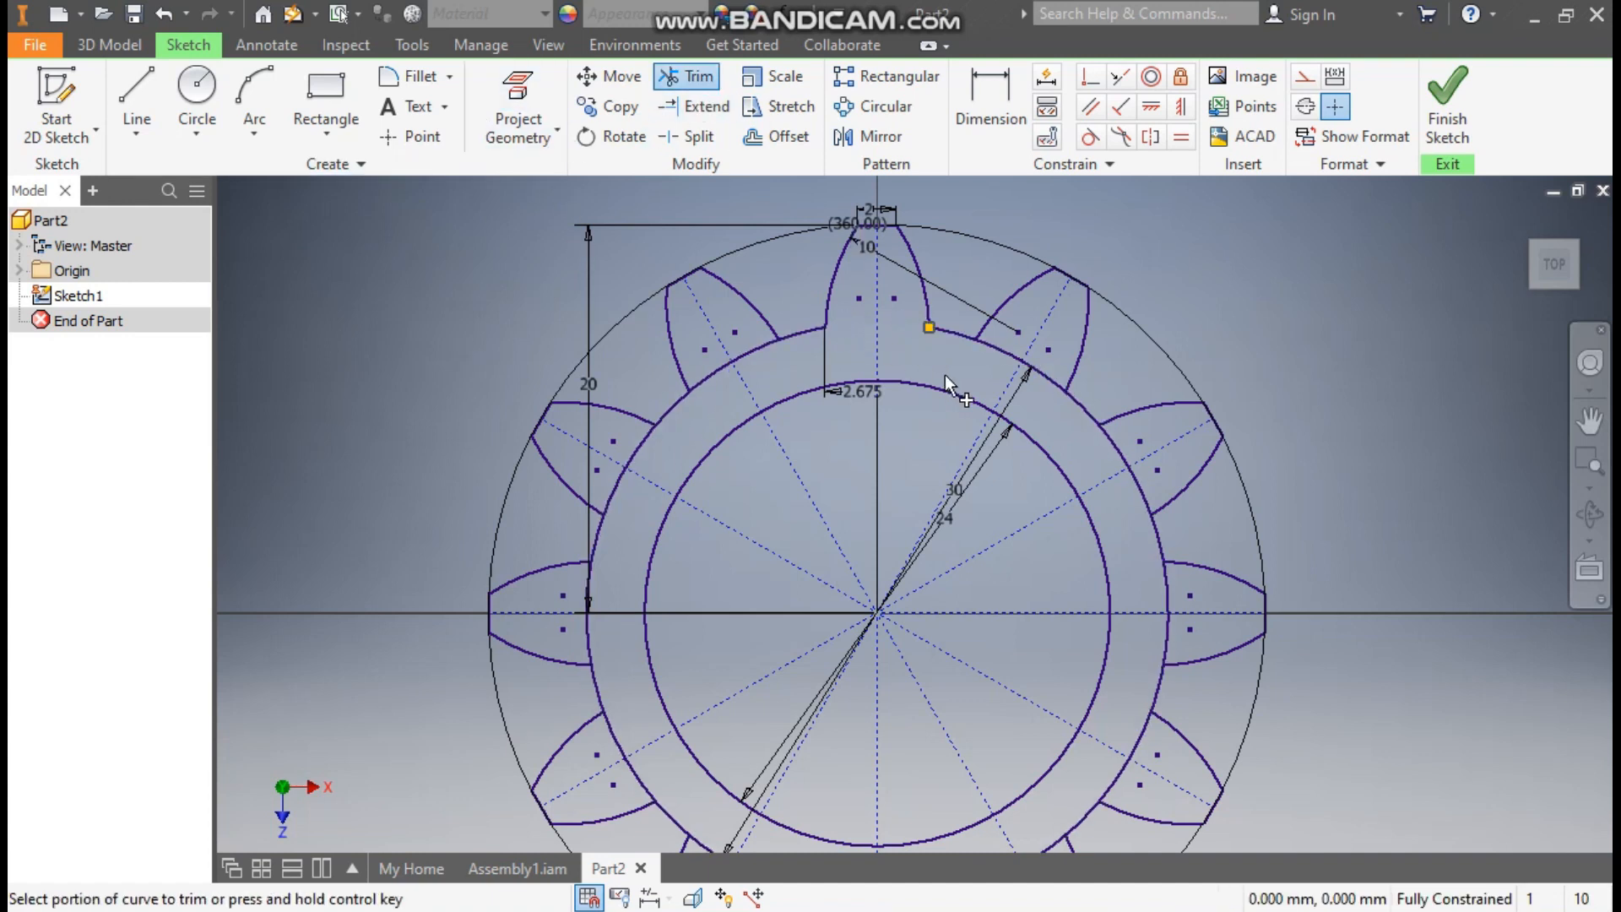
left_click(993, 351)
left_click(1044, 376)
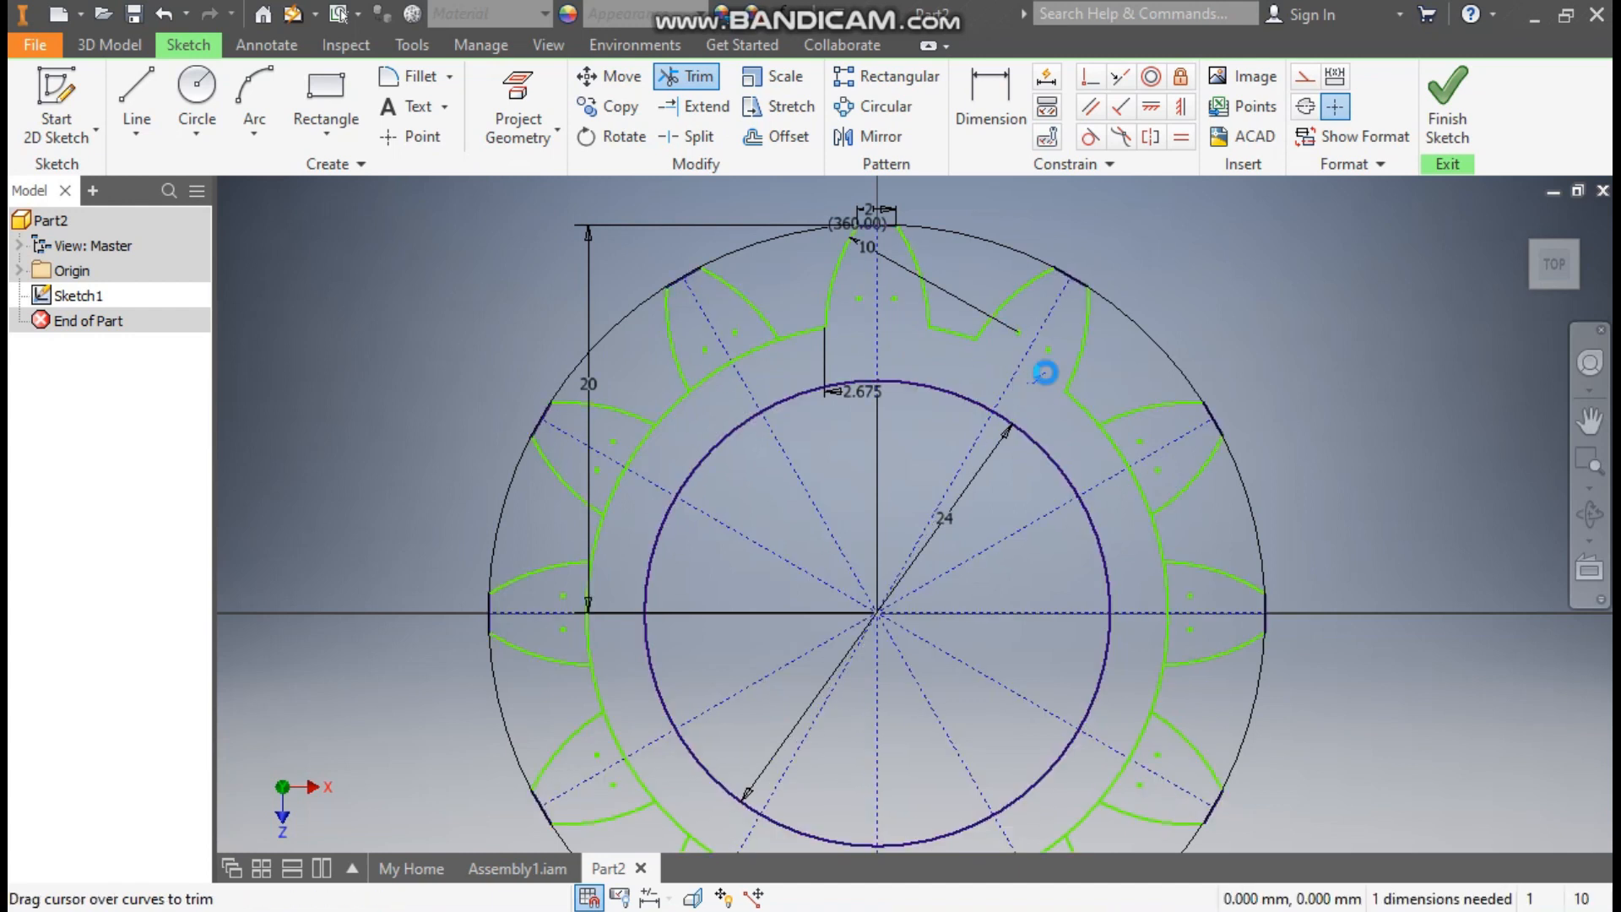
left_click_drag(1096, 445, 1119, 444)
left_click_drag(1132, 508, 1153, 483)
scroll(1107, 568, "up", 1)
middle_click_drag(1108, 567, 1128, 370)
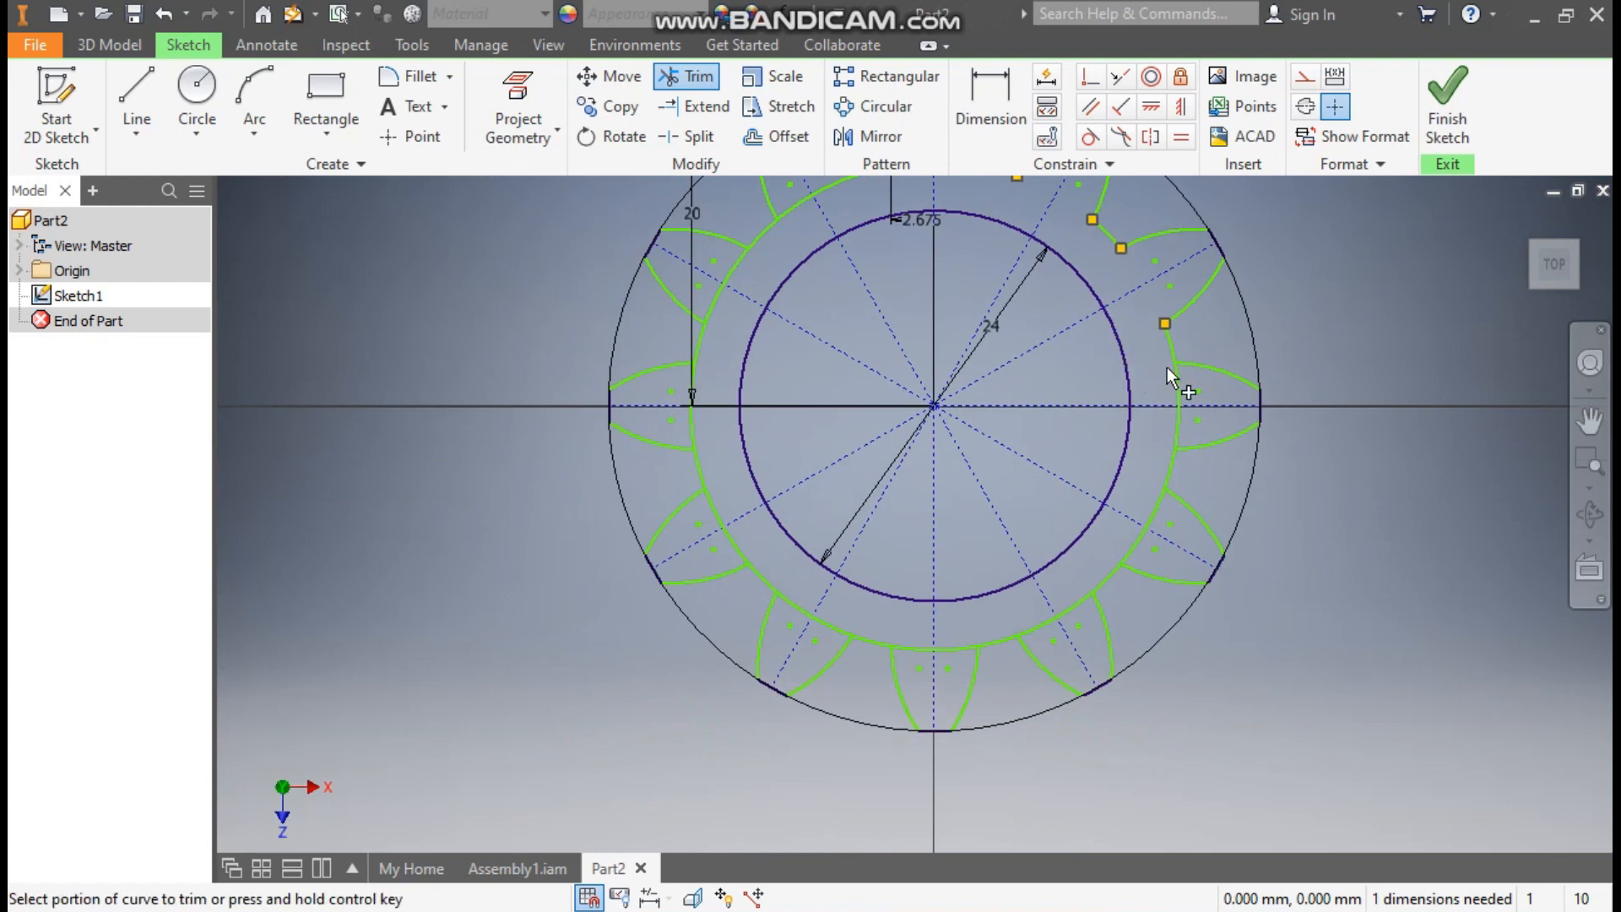
mouse_move(1167, 378)
left_mouse_down()
mouse_move(1190, 378)
mouse_move(1200, 429)
mouse_move(1180, 433)
mouse_move(1174, 508)
mouse_move(1112, 559)
mouse_move(1067, 642)
mouse_move(1036, 621)
mouse_move(905, 650)
mouse_move(784, 597)
left_mouse_up()
mouse_move(740, 548)
left_mouse_down()
mouse_move(690, 424)
mouse_move(718, 299)
left_mouse_up()
left_click(733, 261)
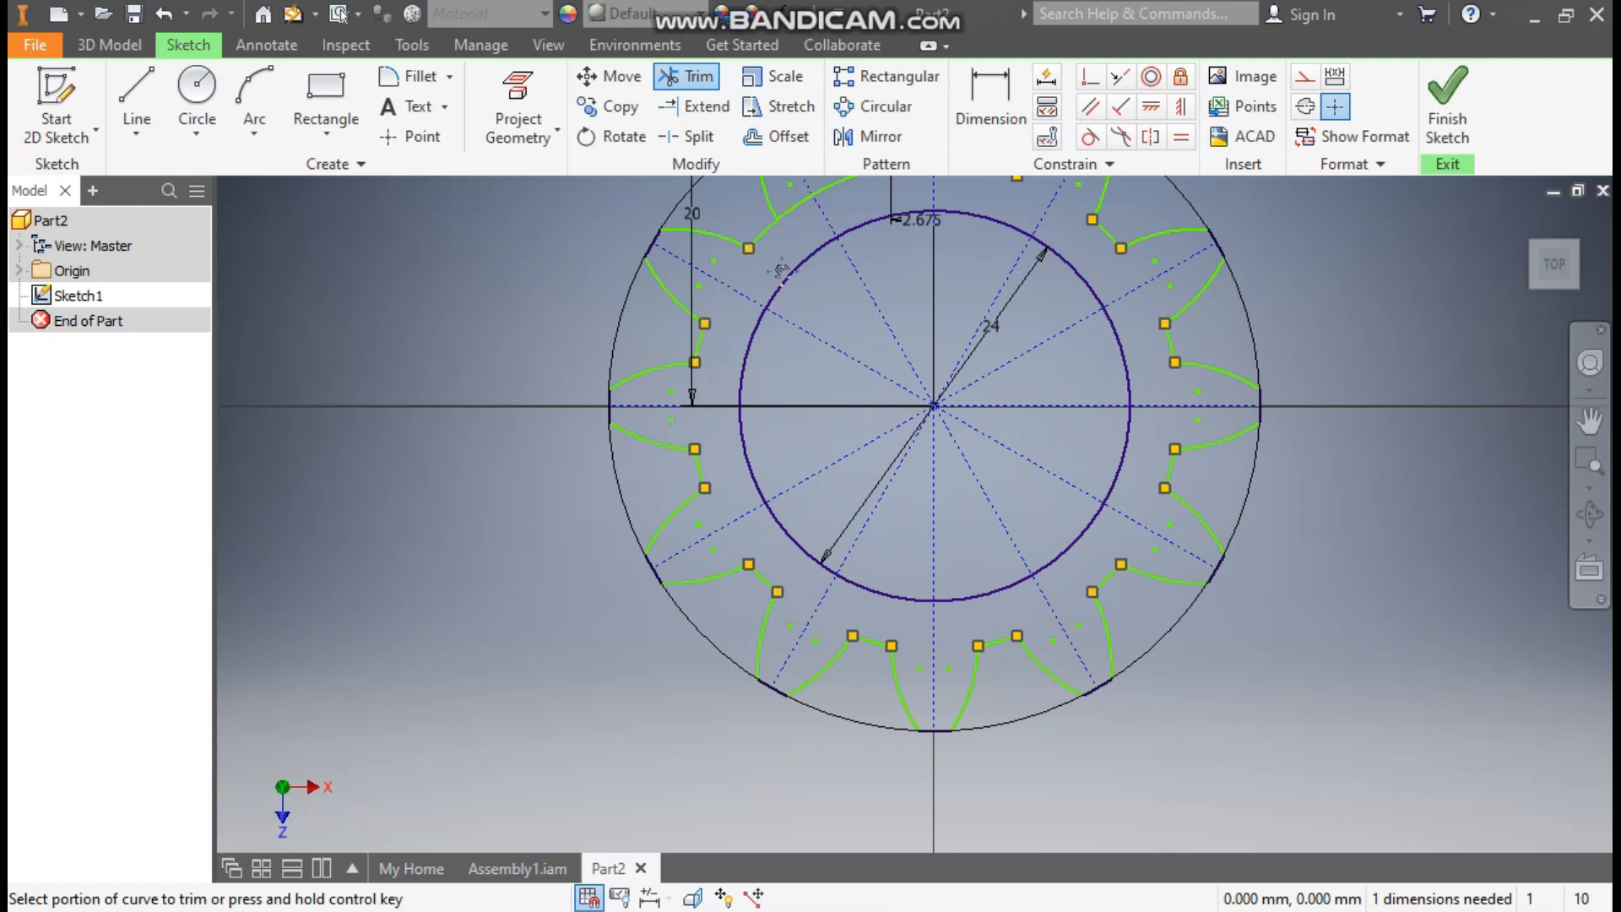
middle_click_drag(779, 252, 781, 424)
left_click(792, 373)
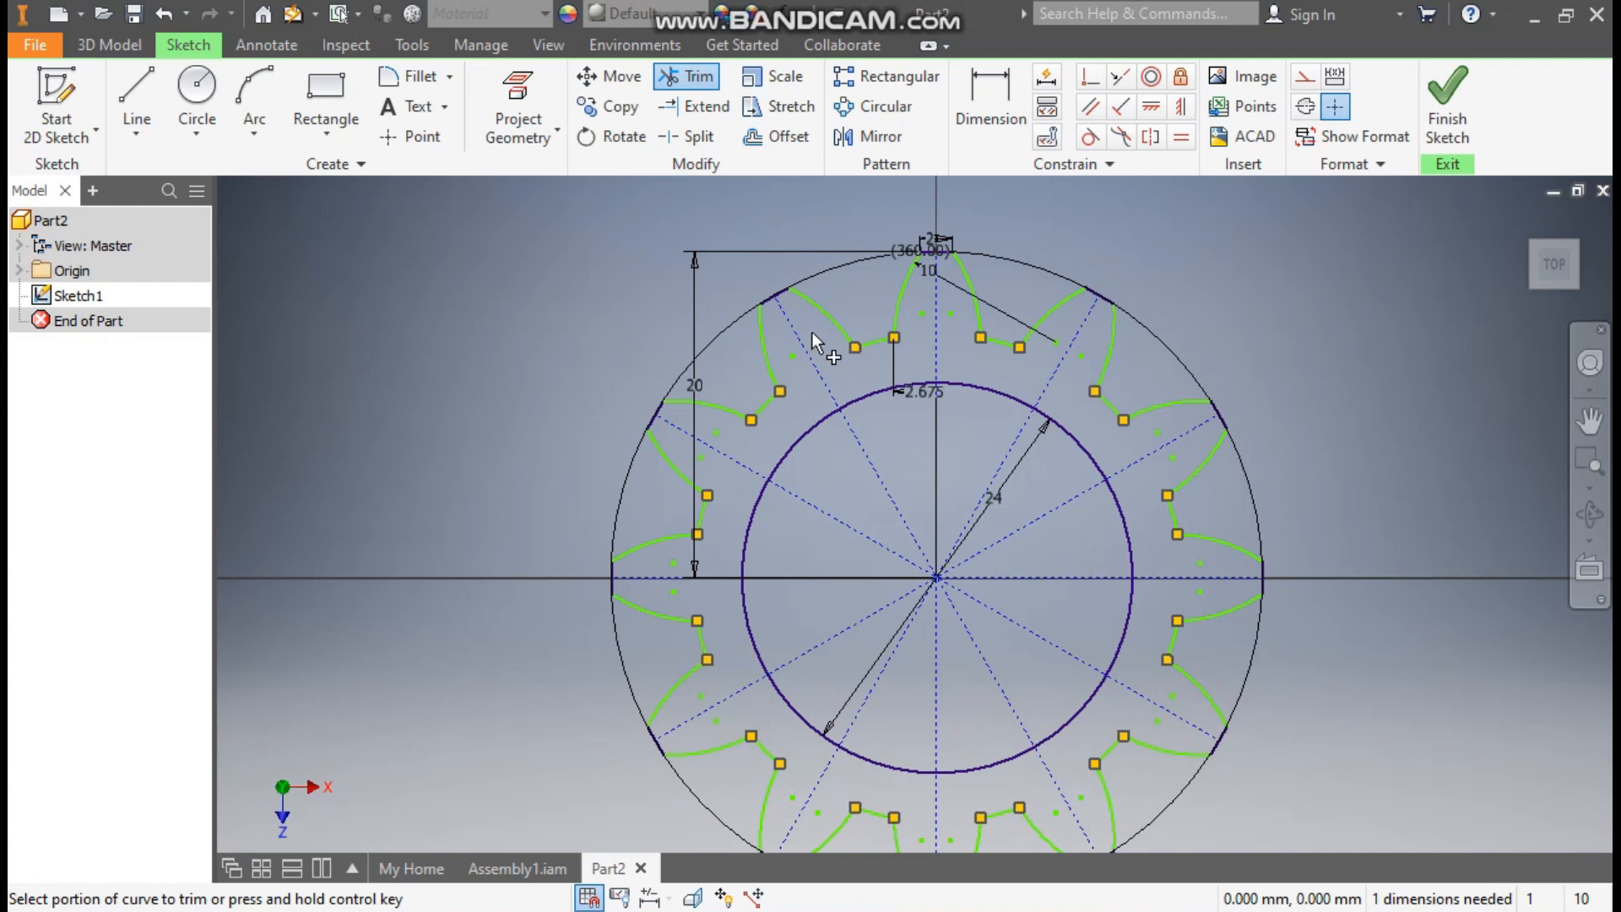
Dimension the root arc beside the top tooth with a radius of 15 mm.
left_click(991, 105)
scroll(994, 374, "up", 3)
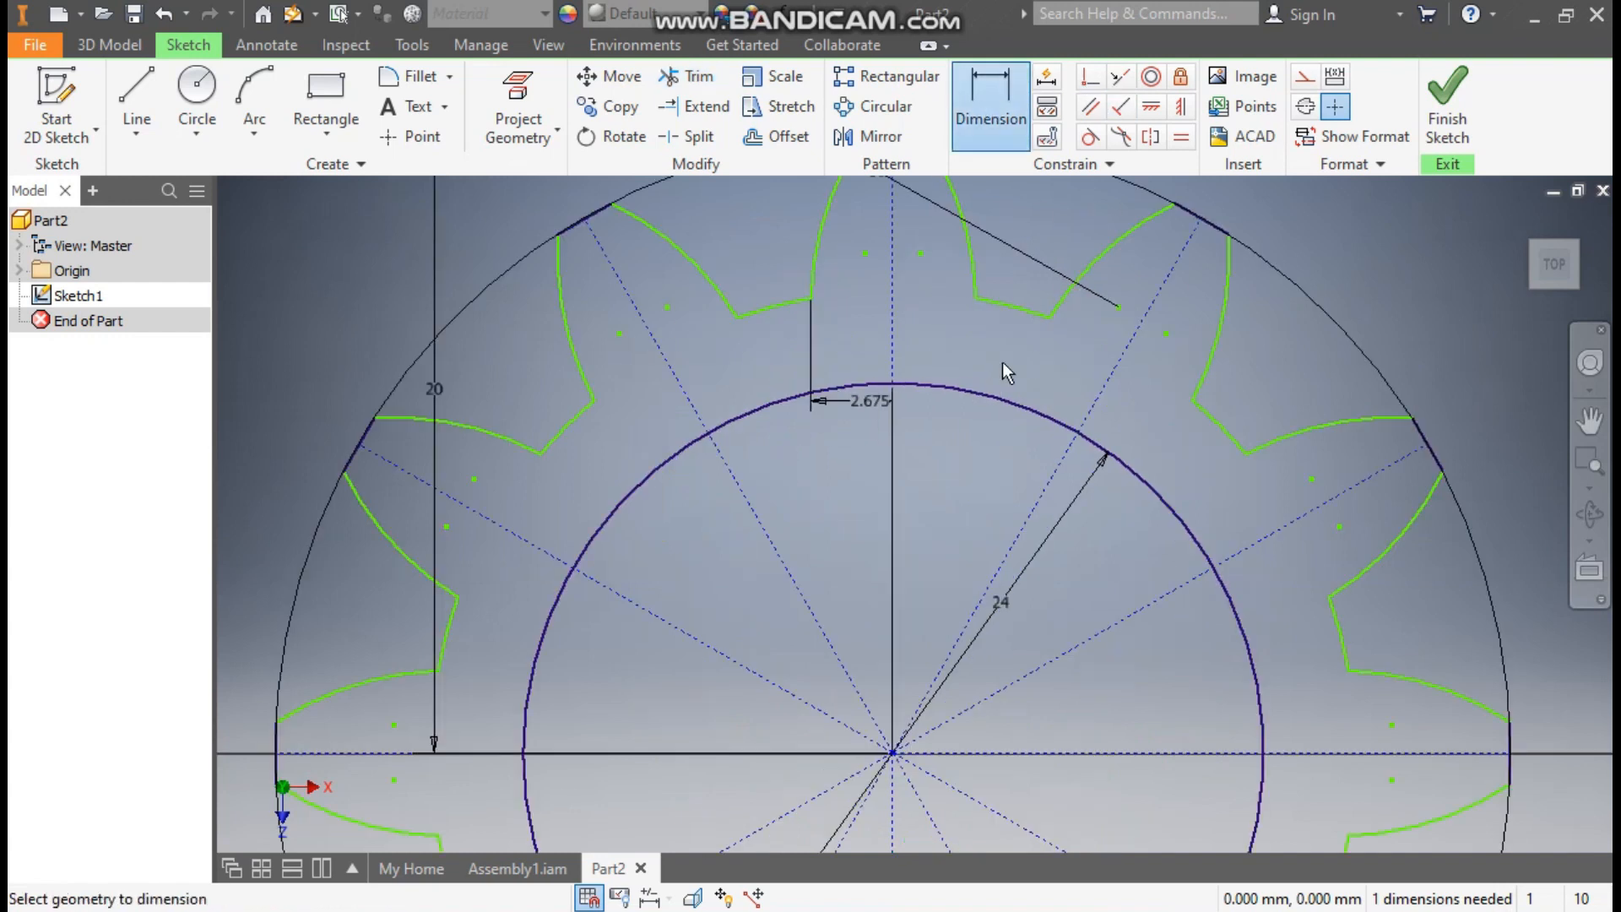
left_click(1022, 310)
left_click(986, 349)
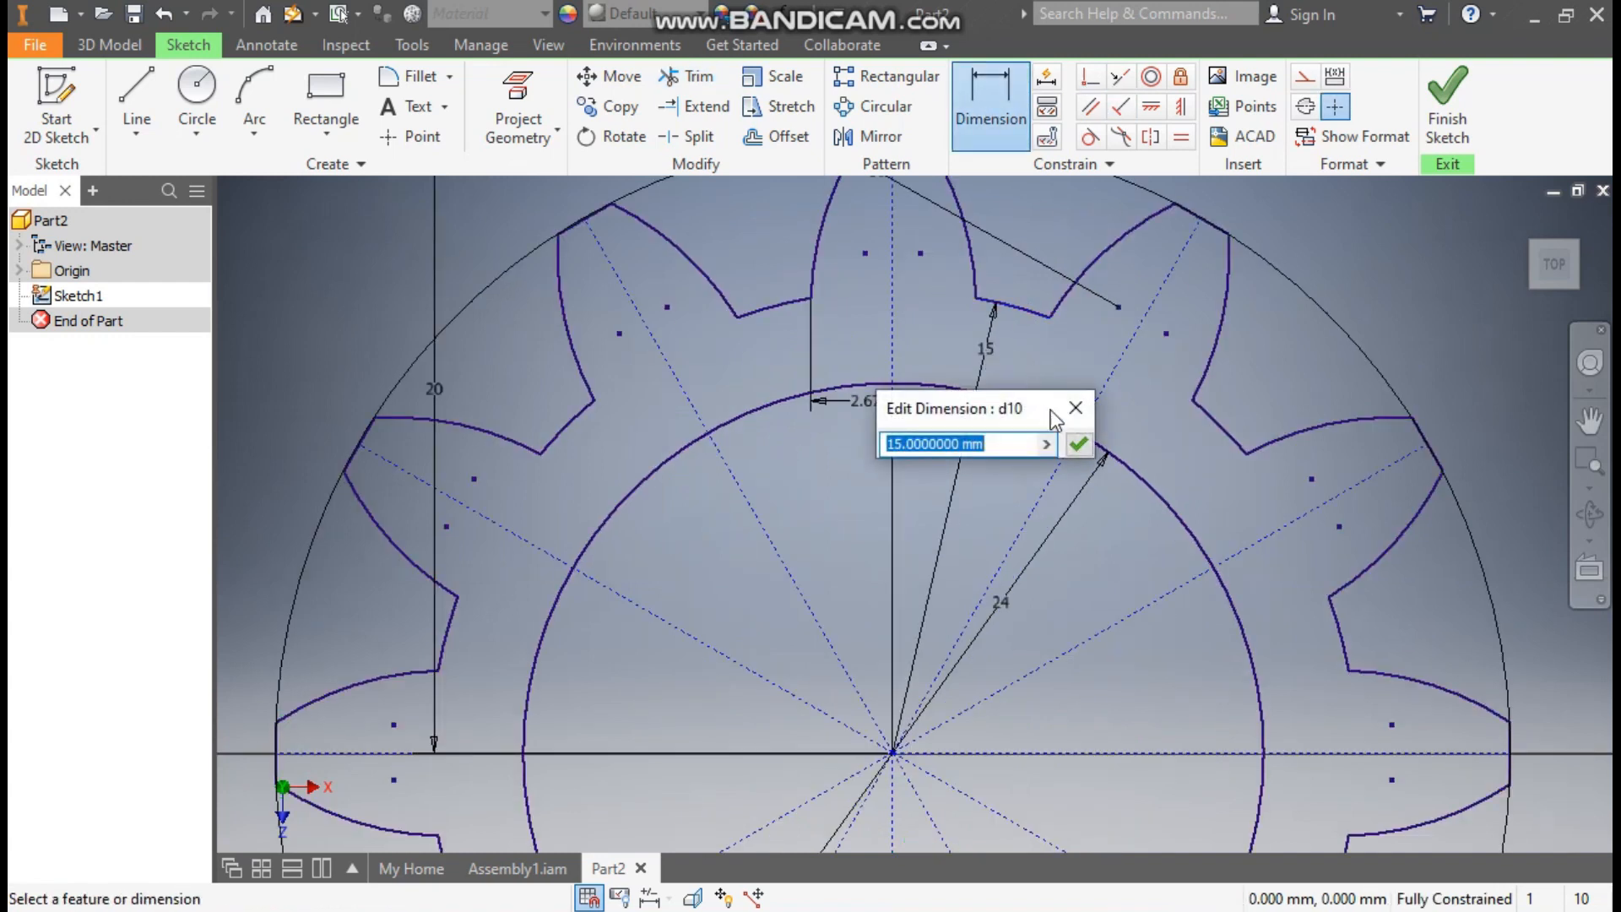
left_click(1078, 444)
Extrude the toothed ring profile outside the 24 mm circle symmetrically by 7 mm as a solid.
scroll(875, 352, "down", 2)
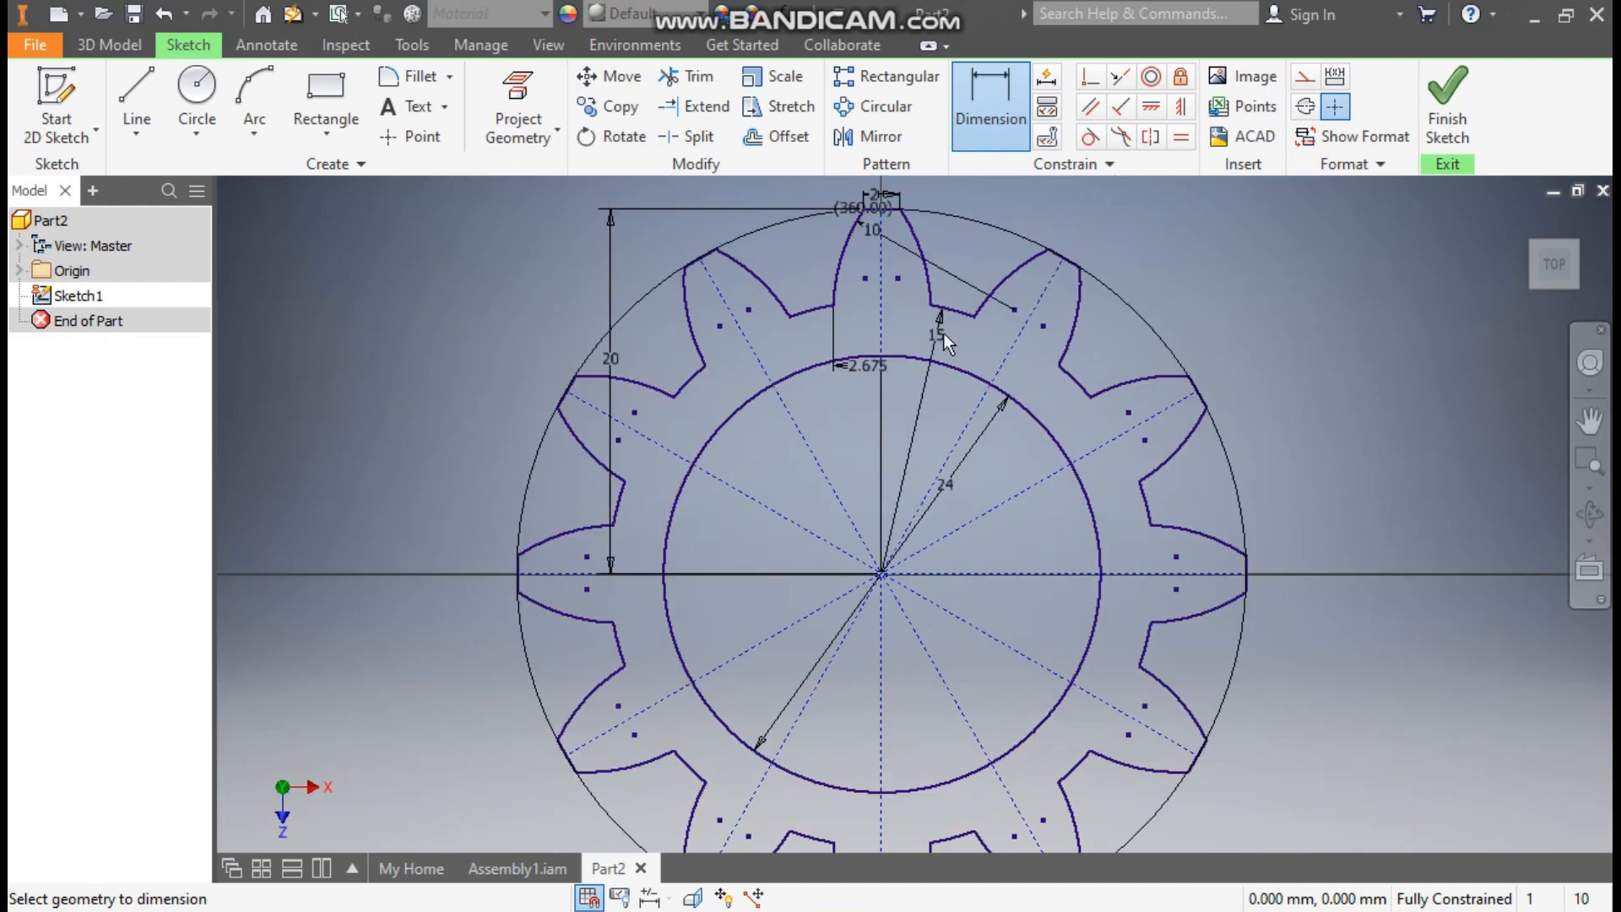
left_click(109, 45)
key("F6")
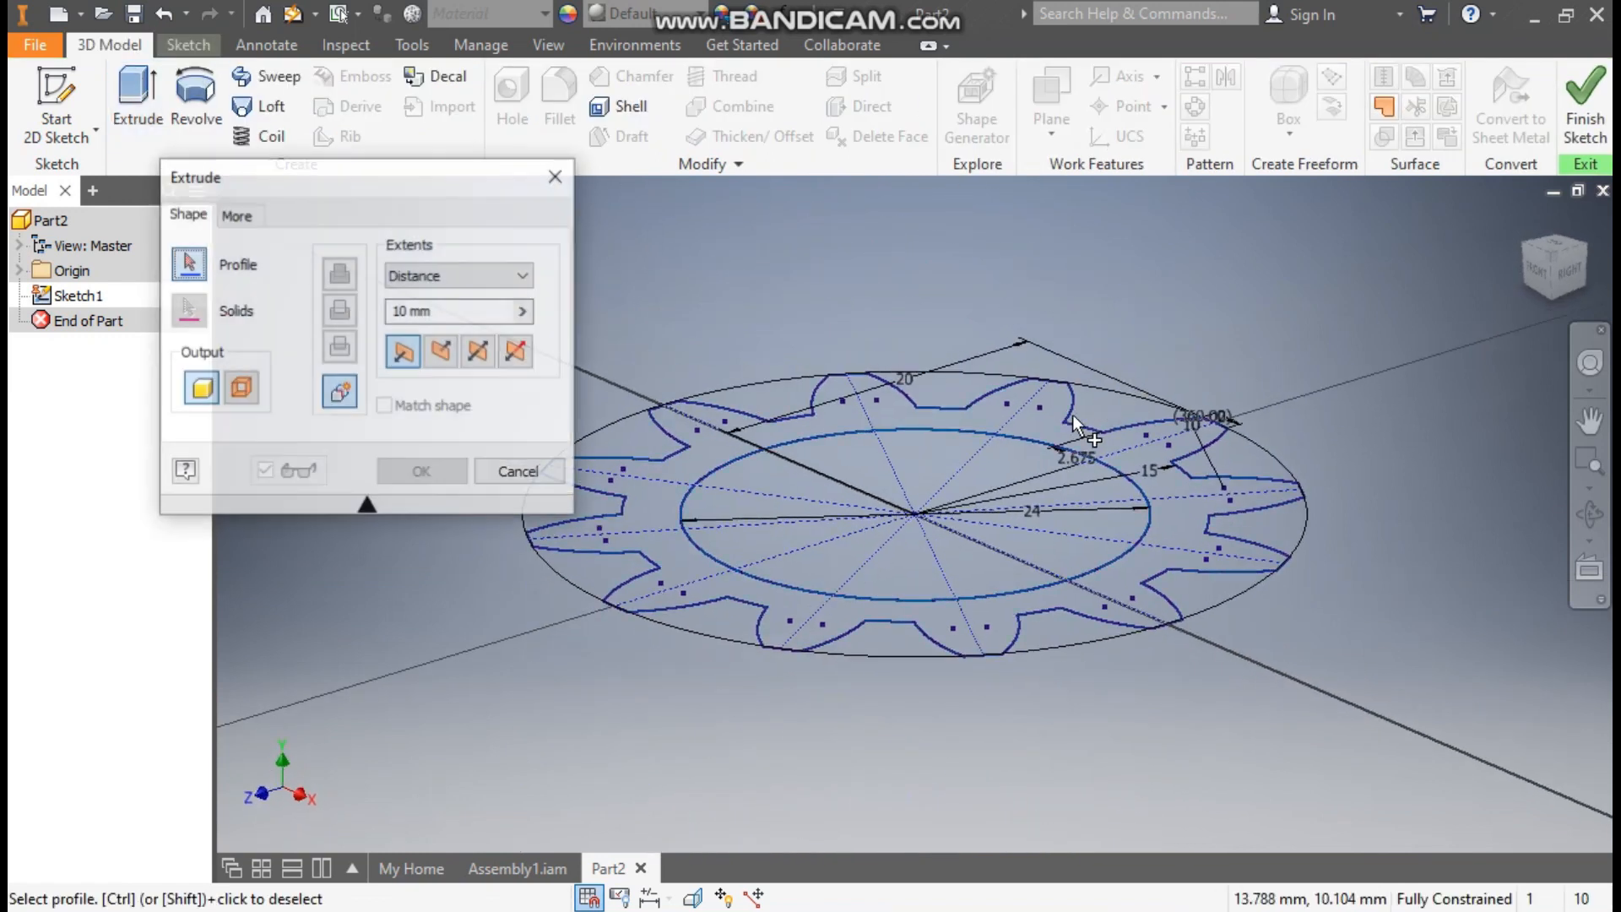
left_click(1049, 418)
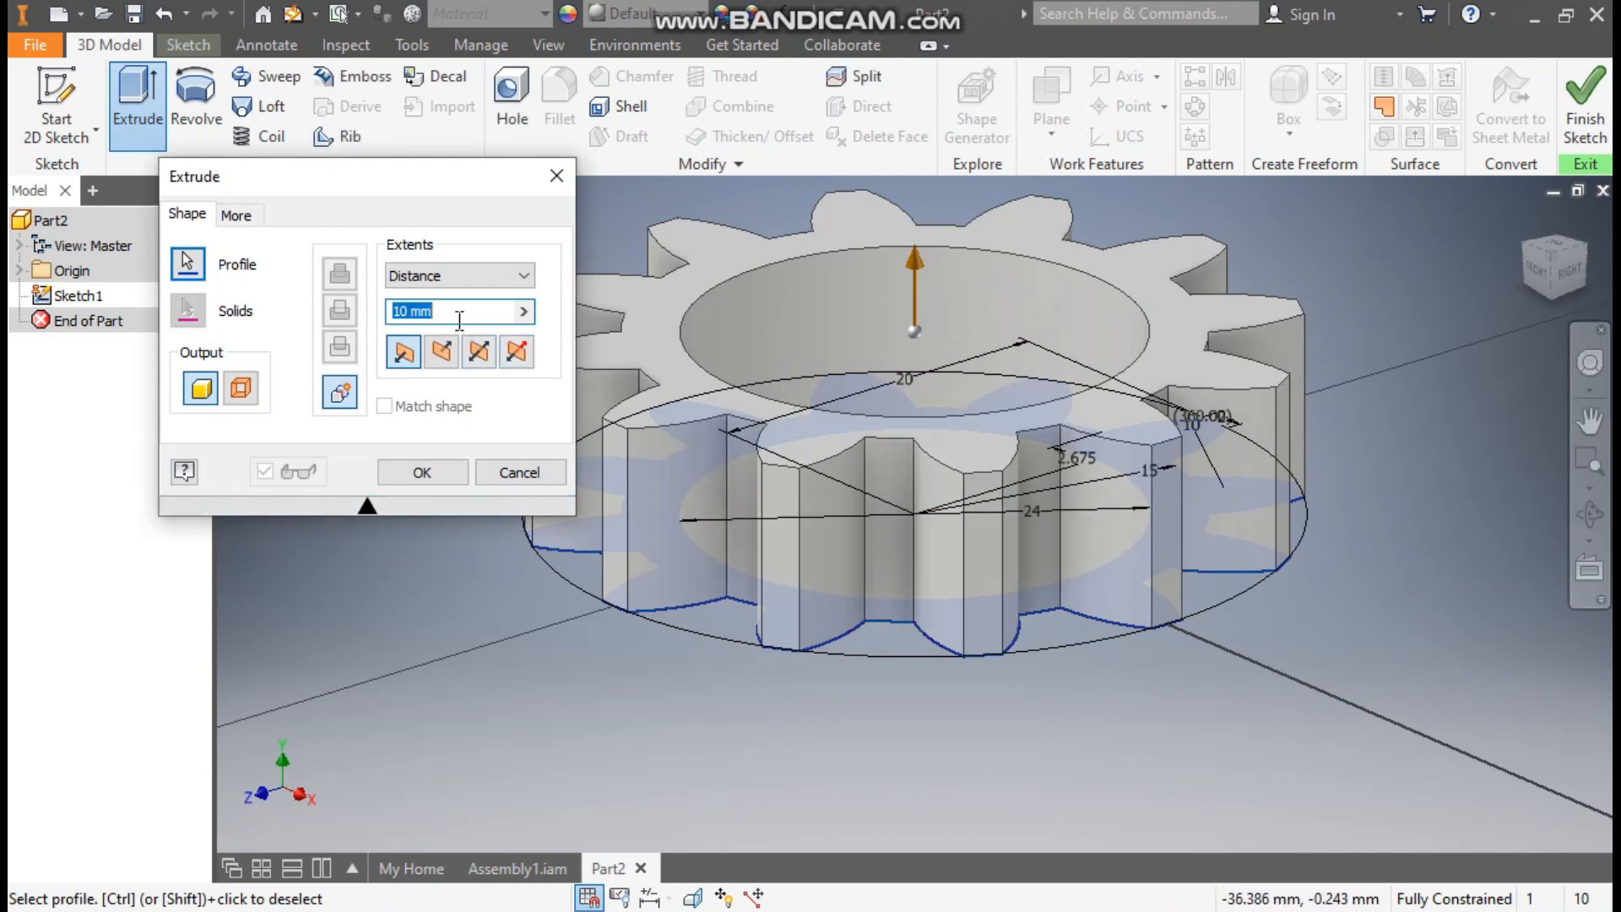
type("7")
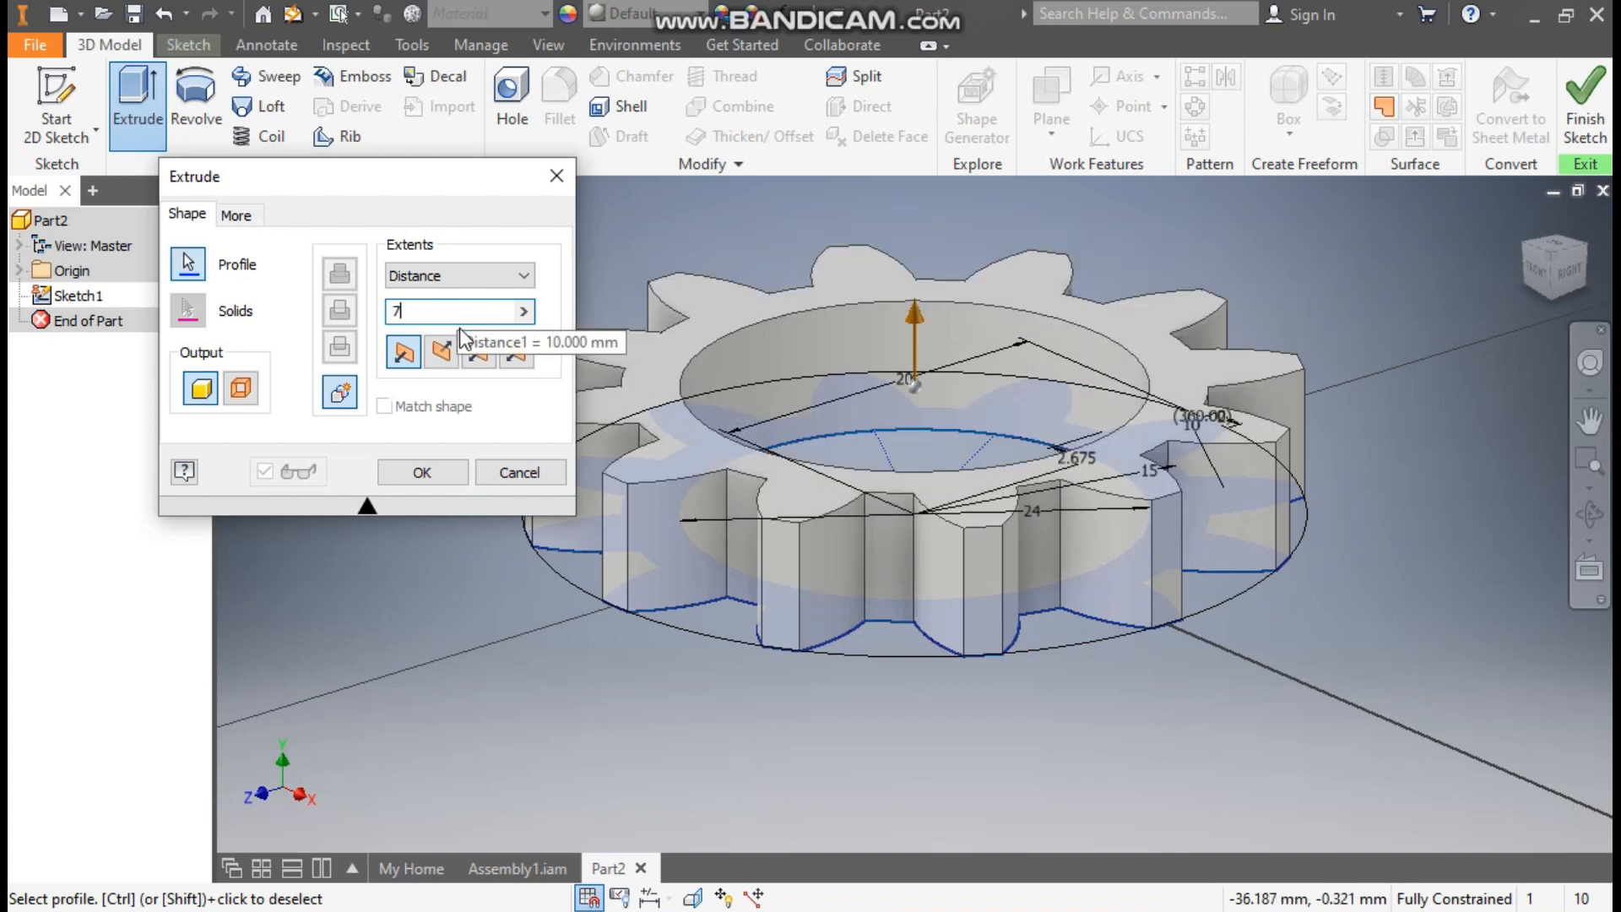
left_click(478, 351)
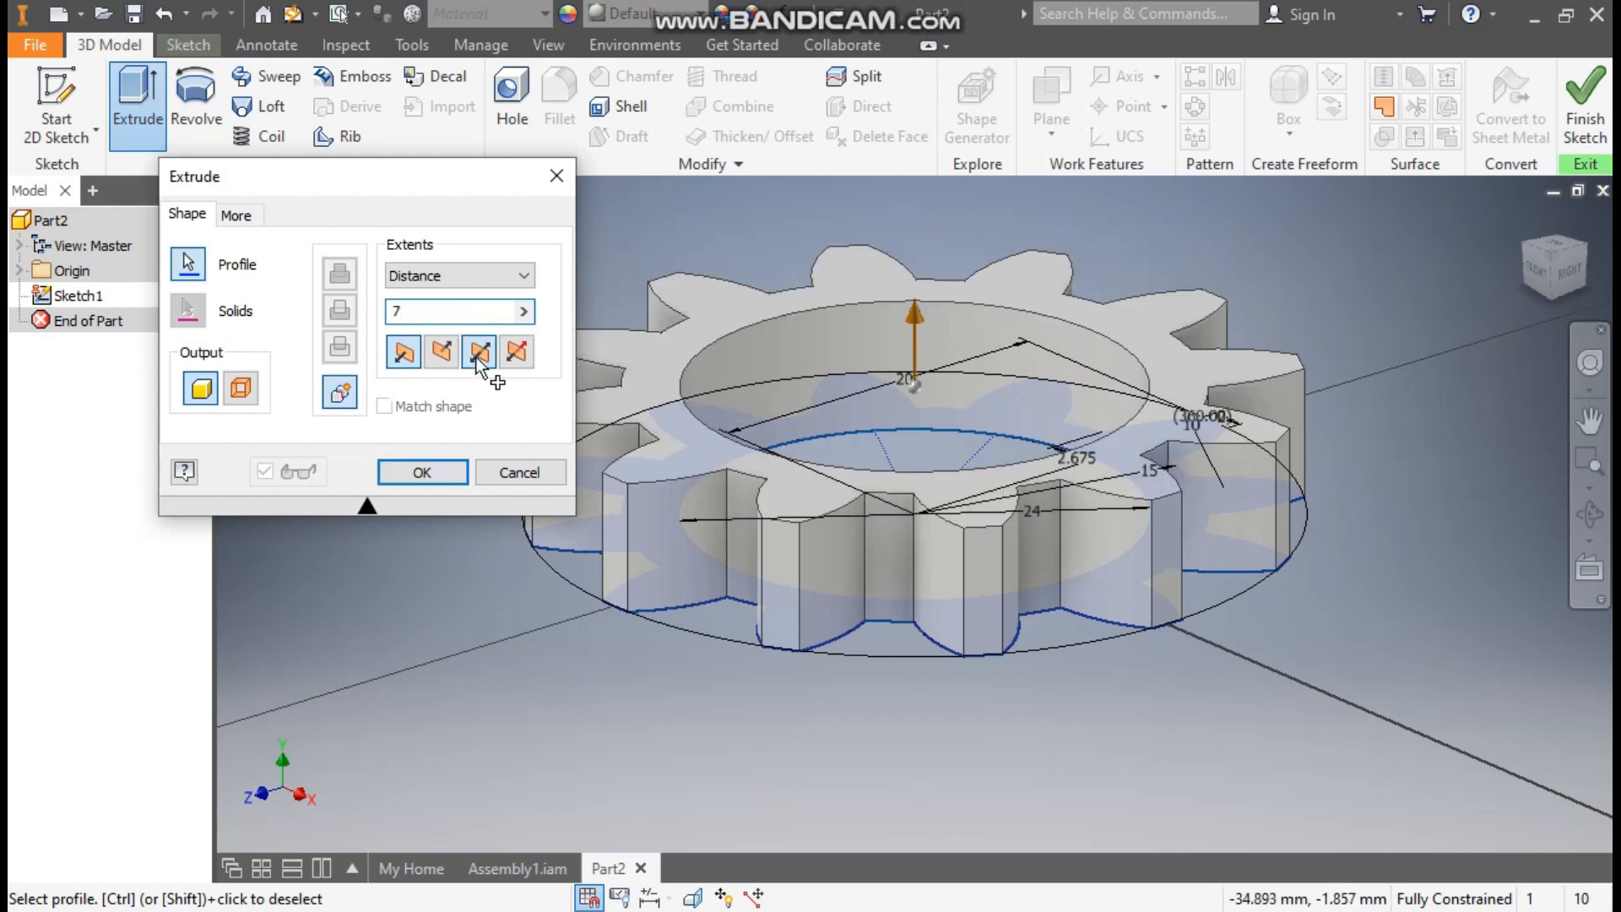
left_click(451, 470)
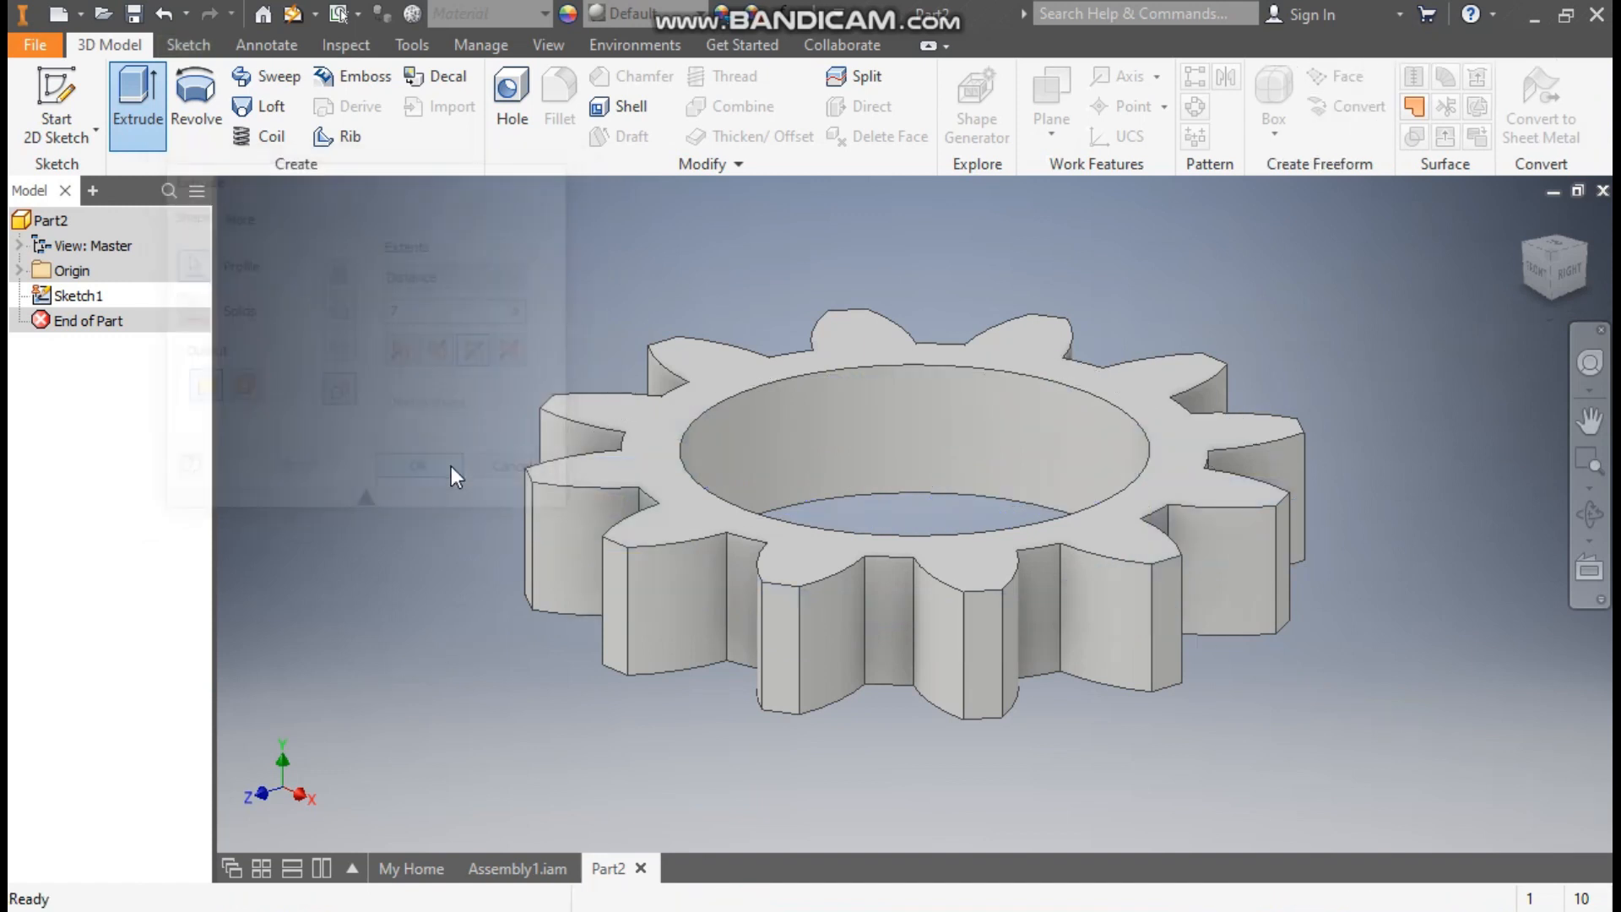
Show the gear in an isometric view and apply the Orange appearance to it.
left_click(1524, 221)
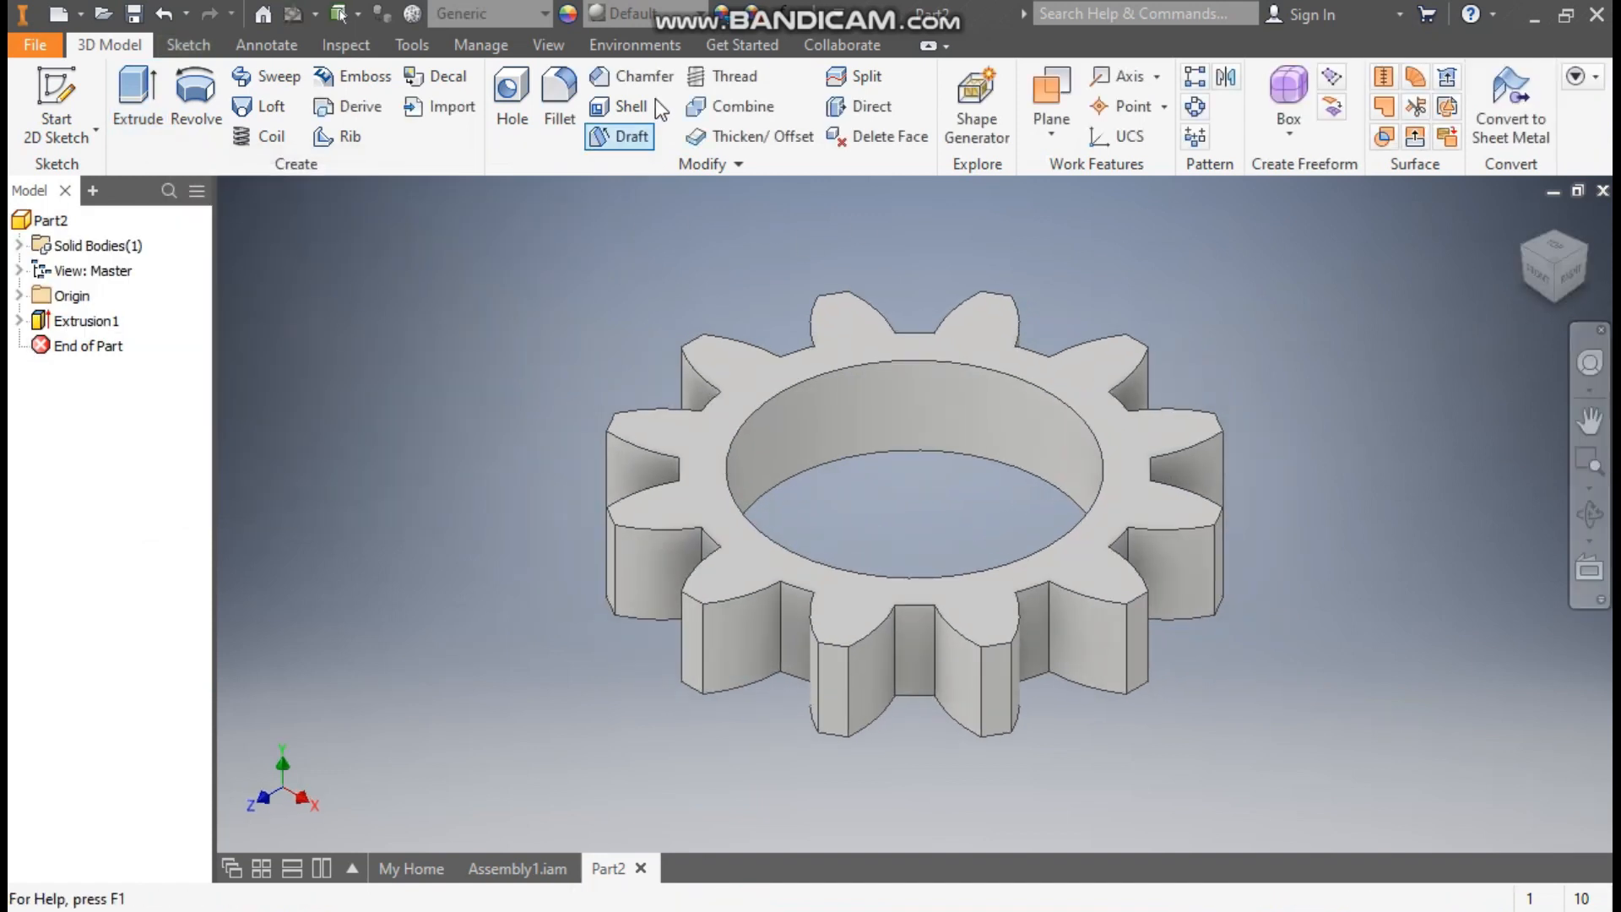
left_click(658, 17)
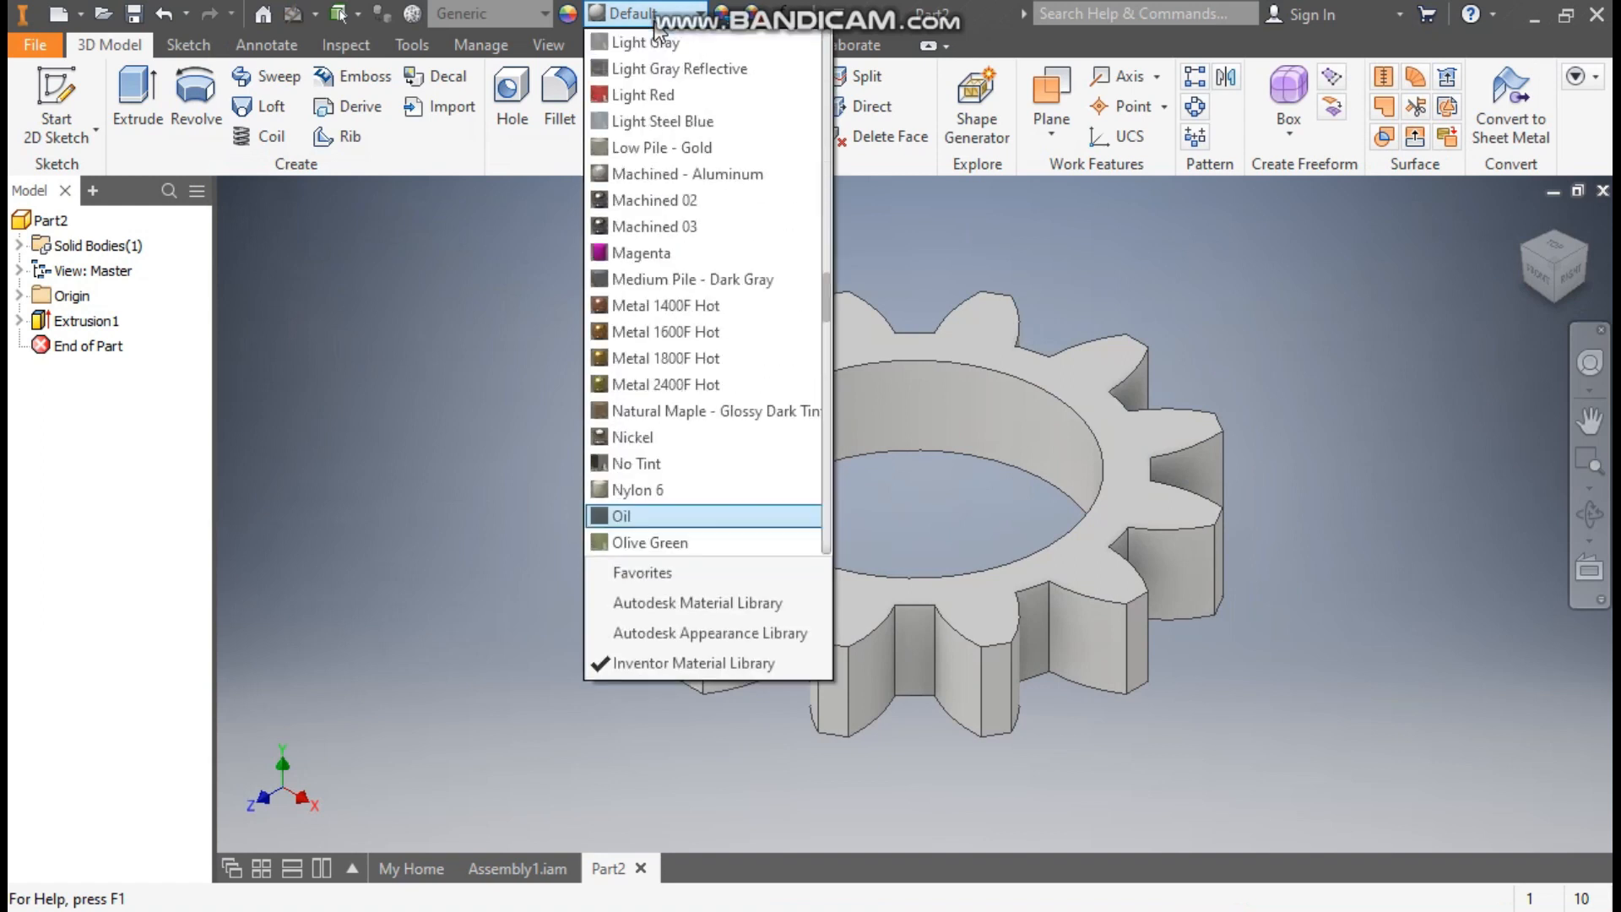
key("r")
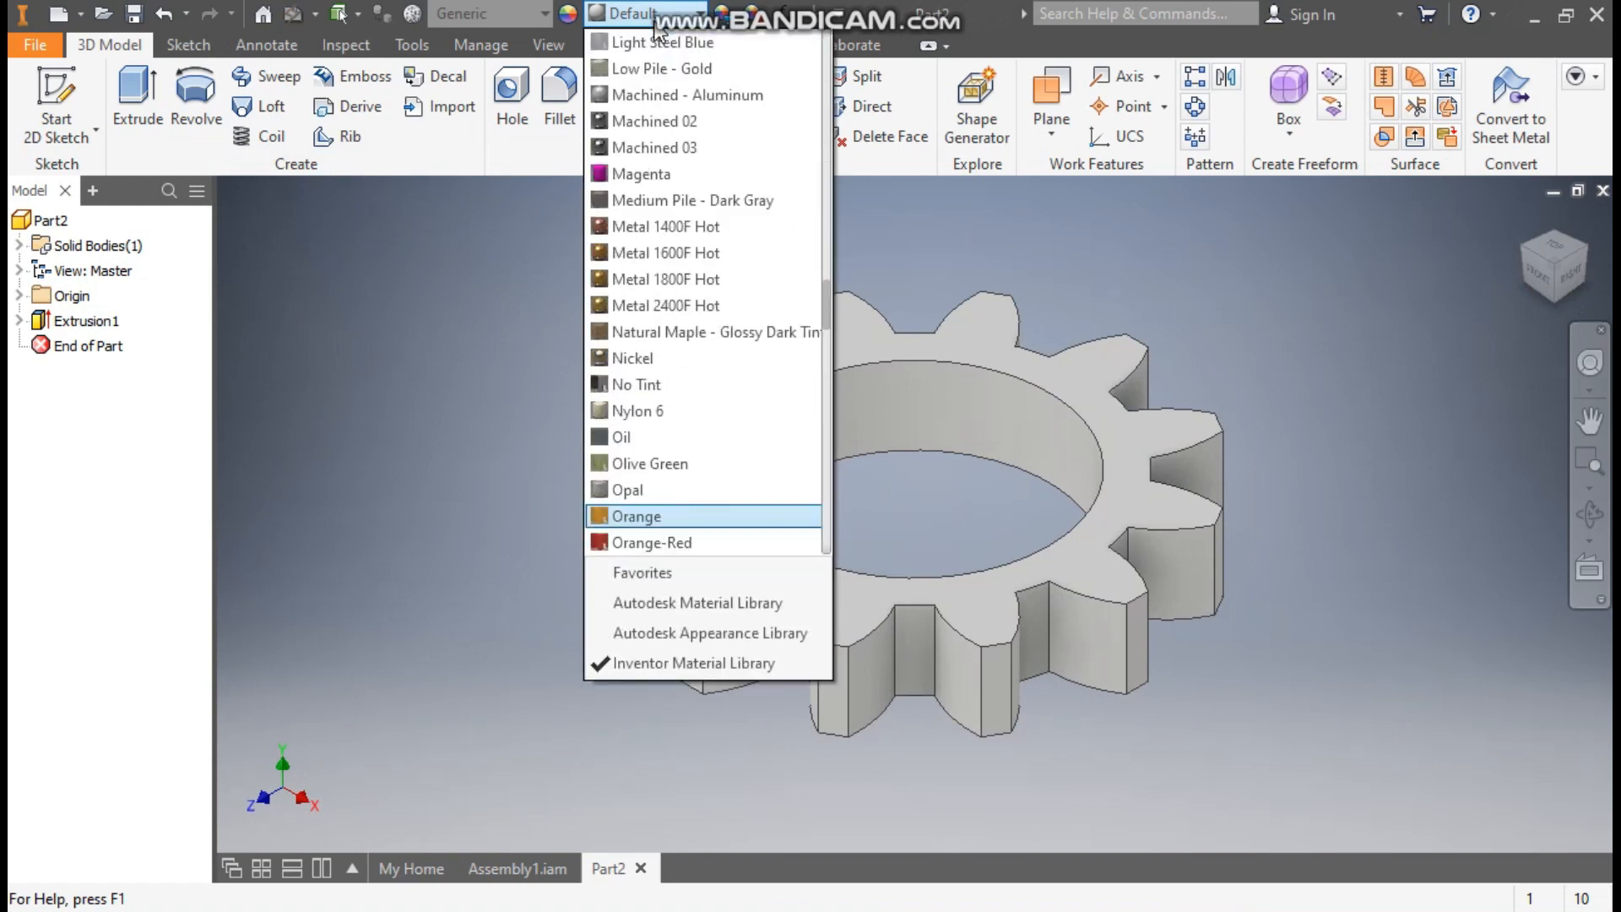
left_click(662, 516)
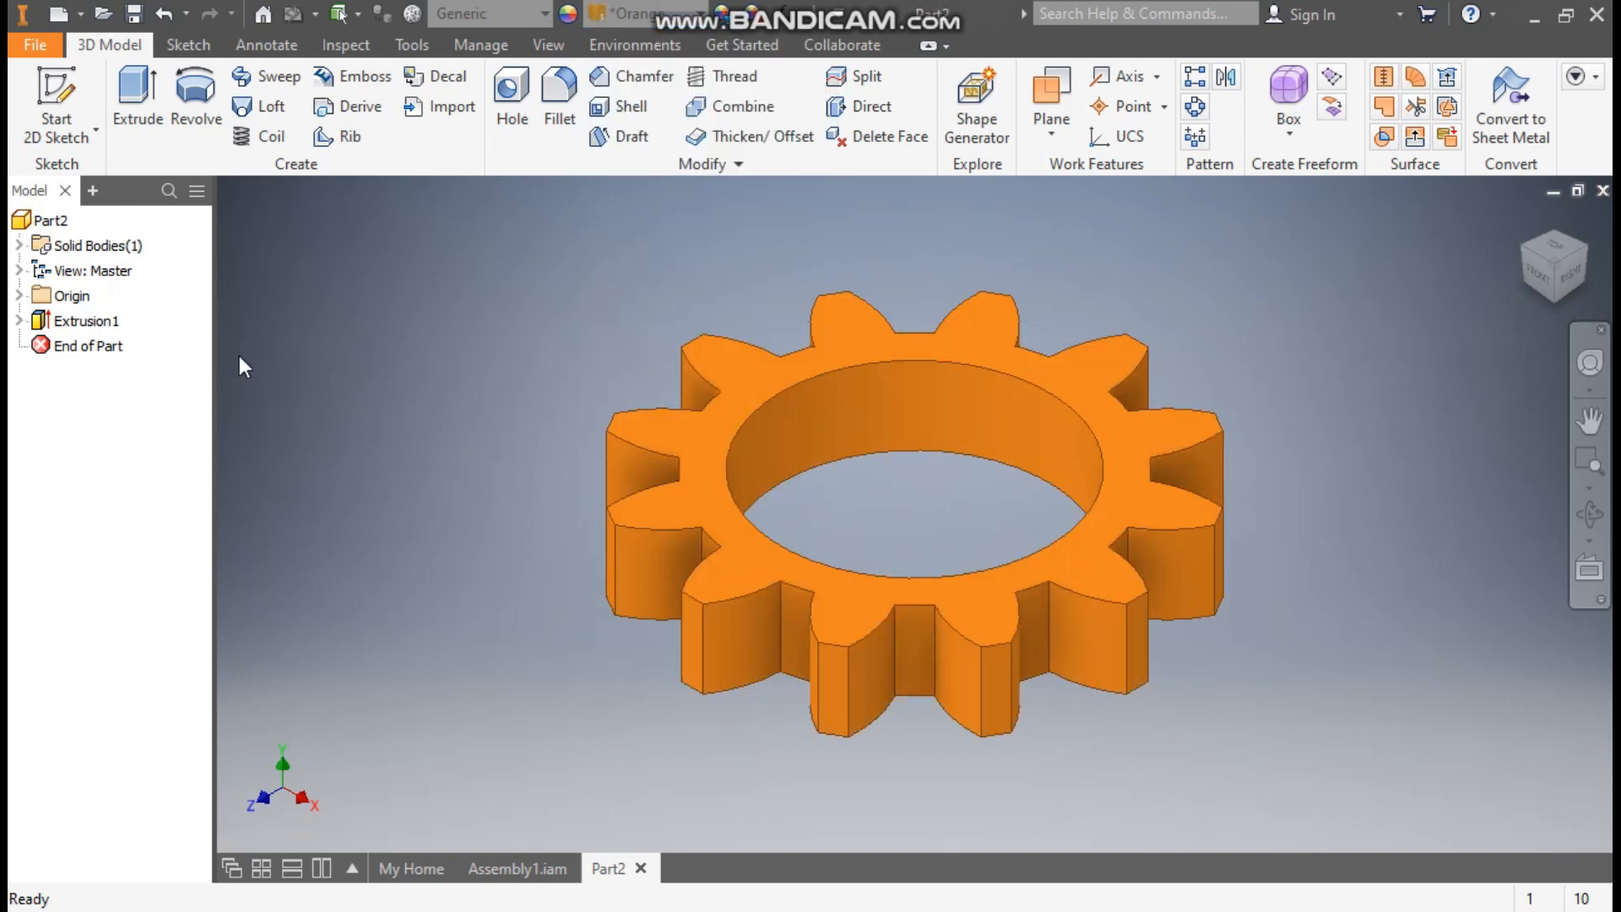
Save the gear part as GEAR1 in a new folder named assy inside the GEAR FIDGET folder.
left_click(136, 13)
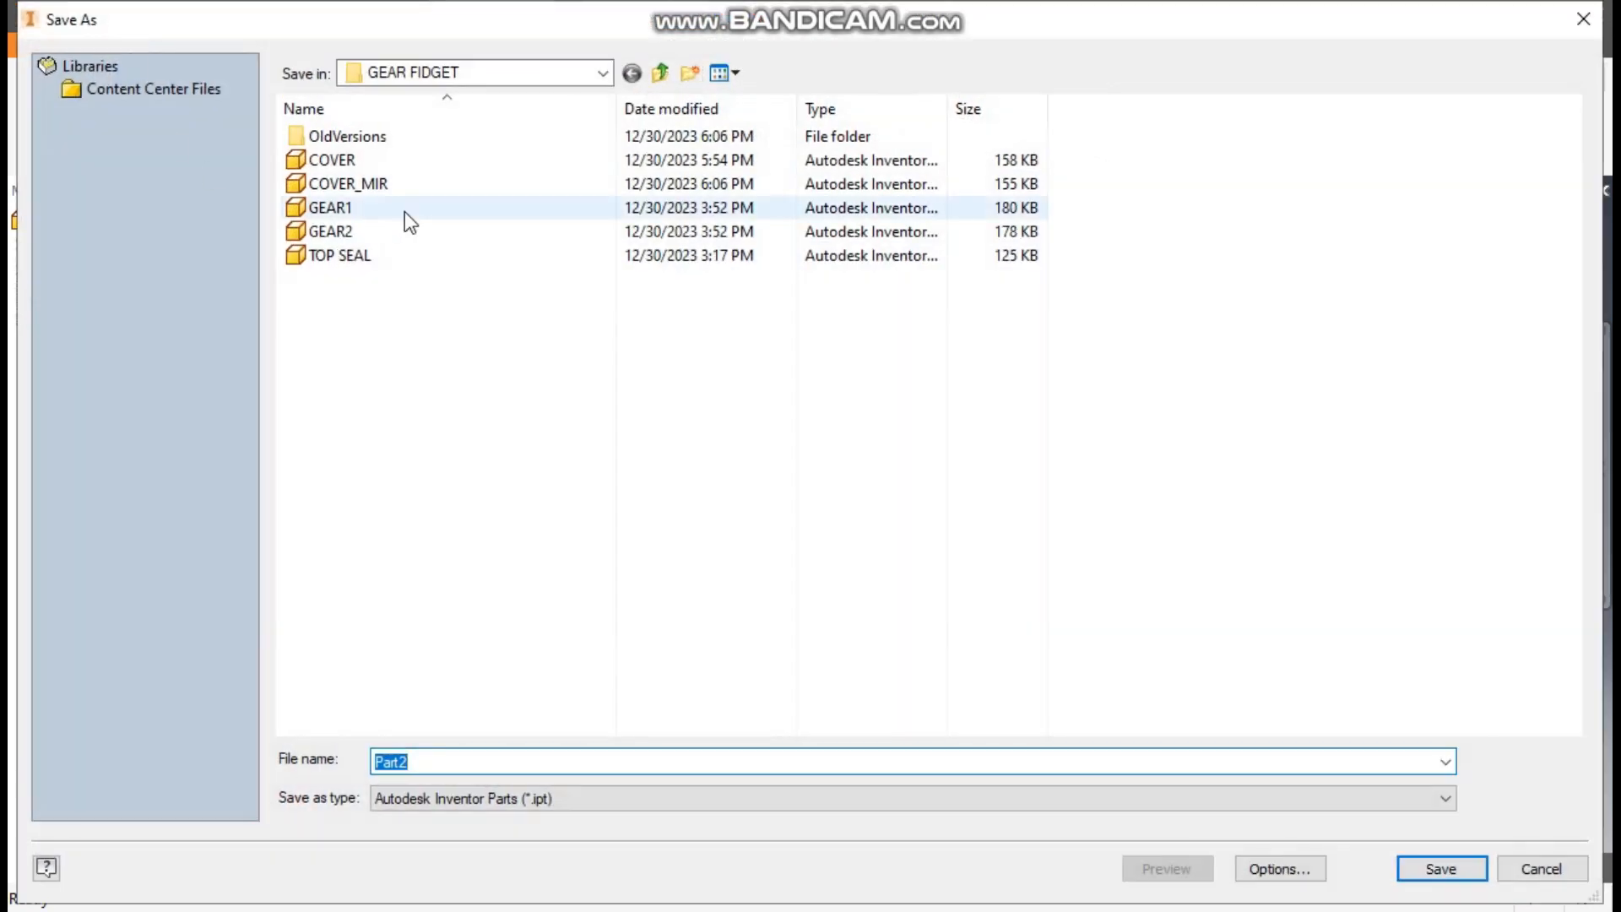
left_click(691, 74)
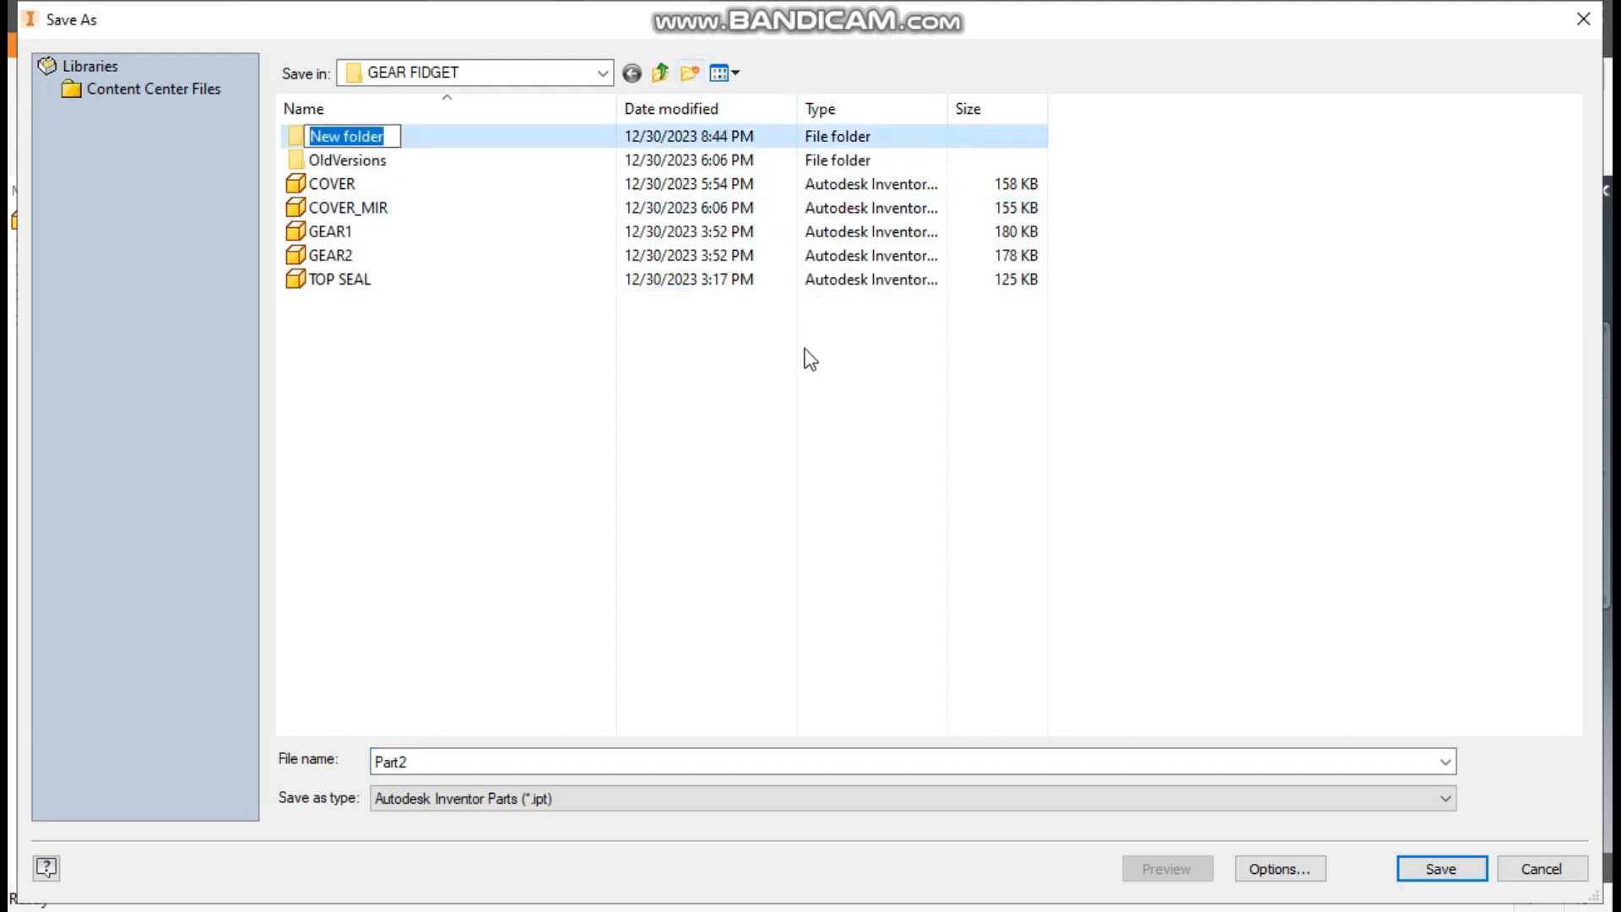
type("assy")
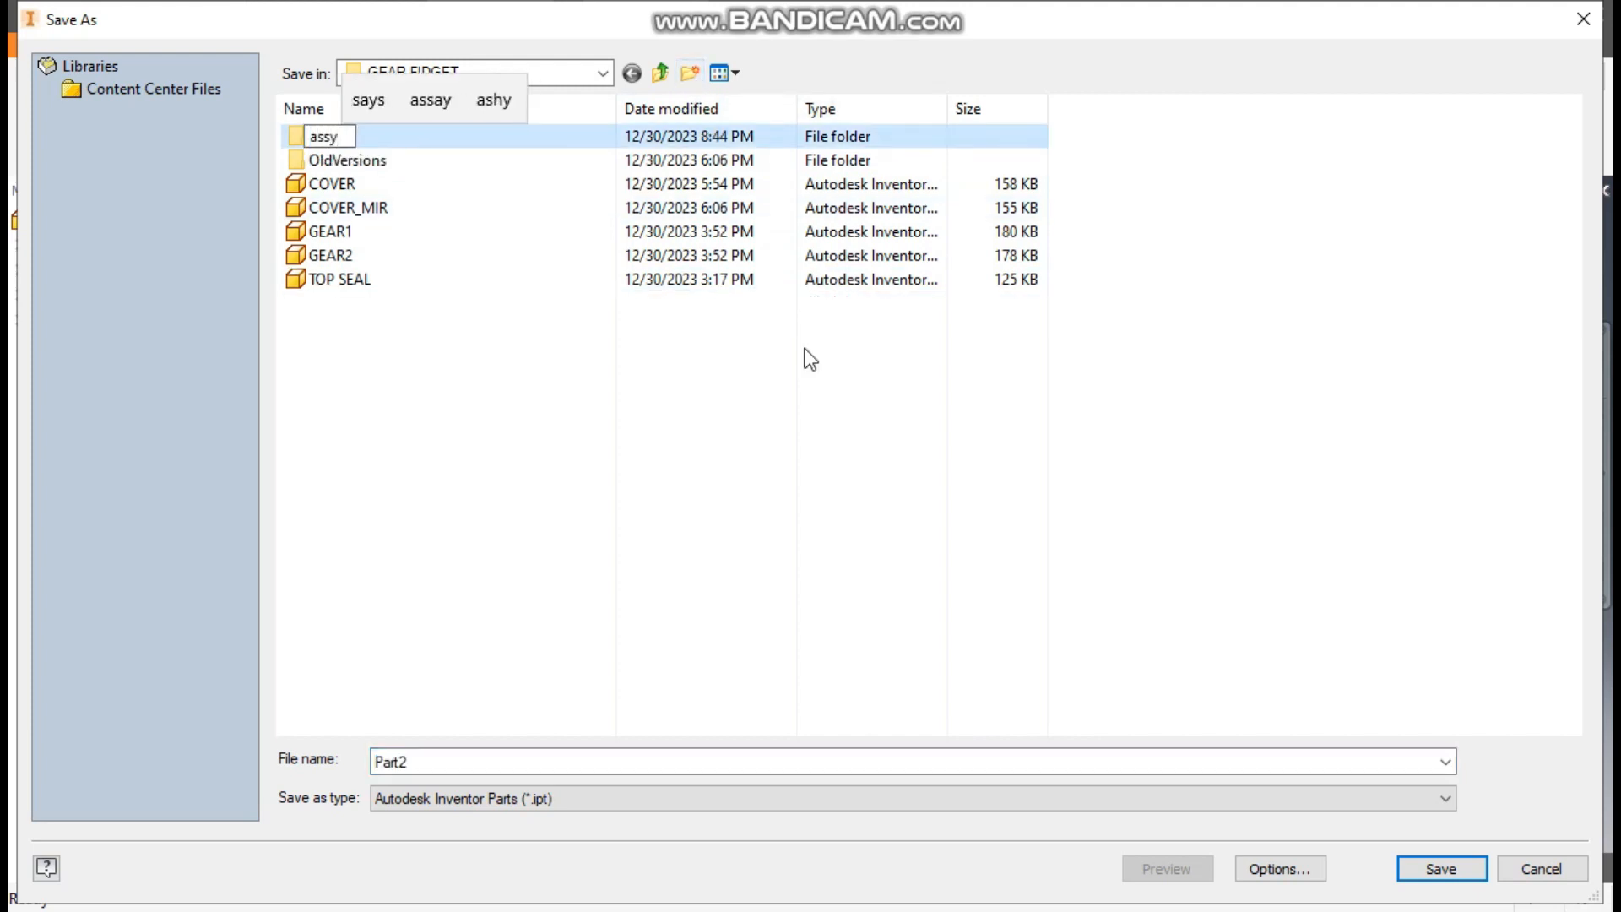
key("Return")
key("Return")
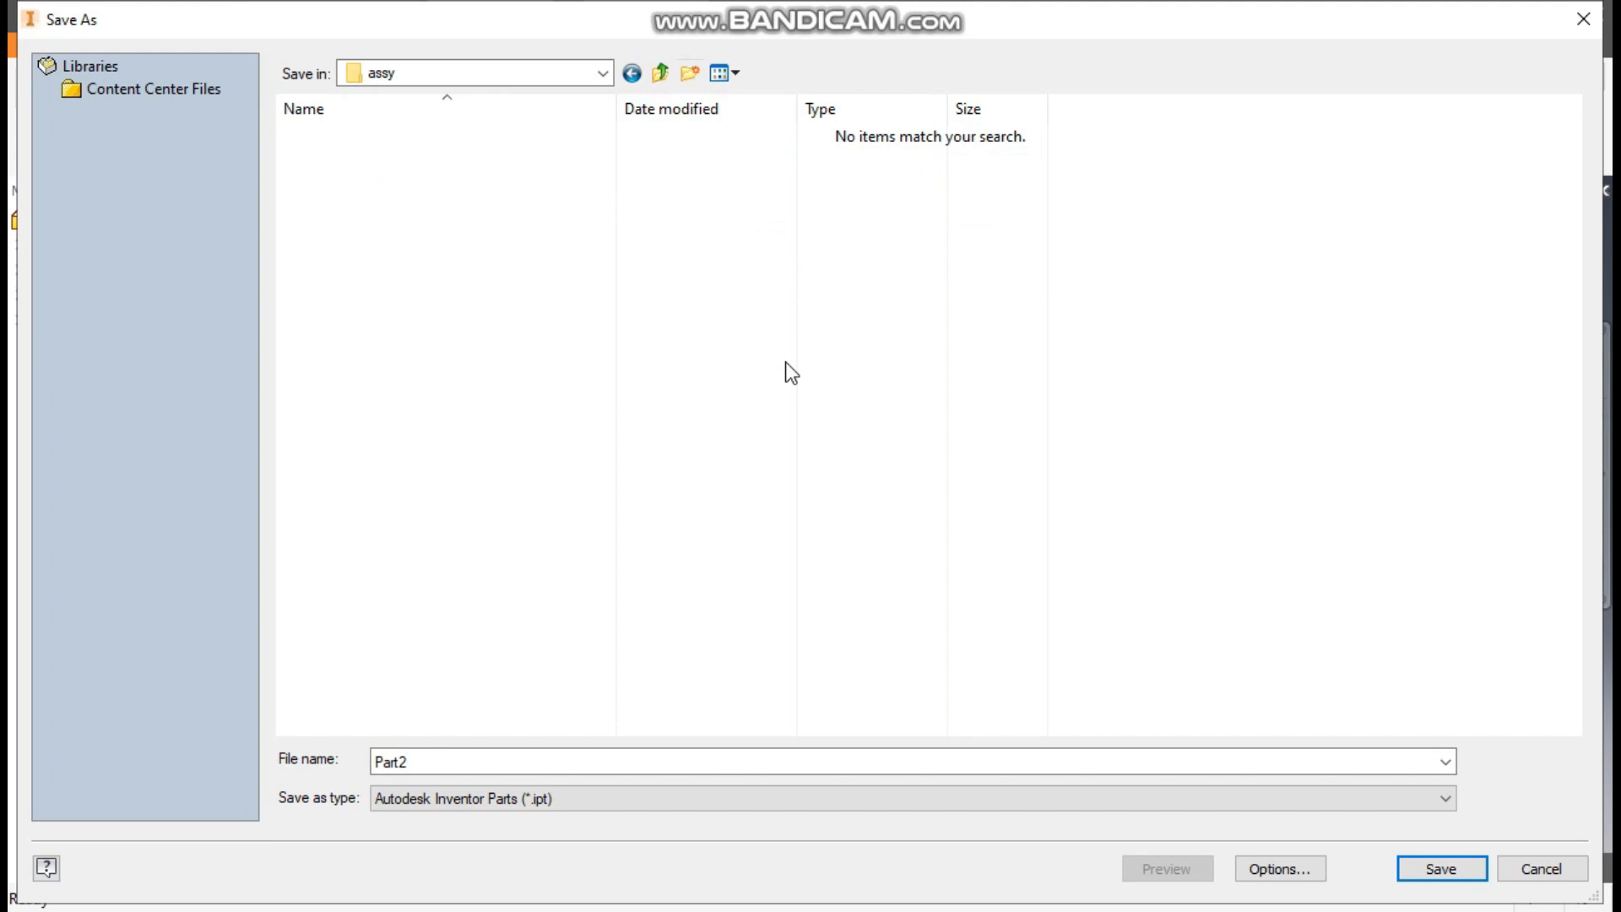
double_click(431, 762)
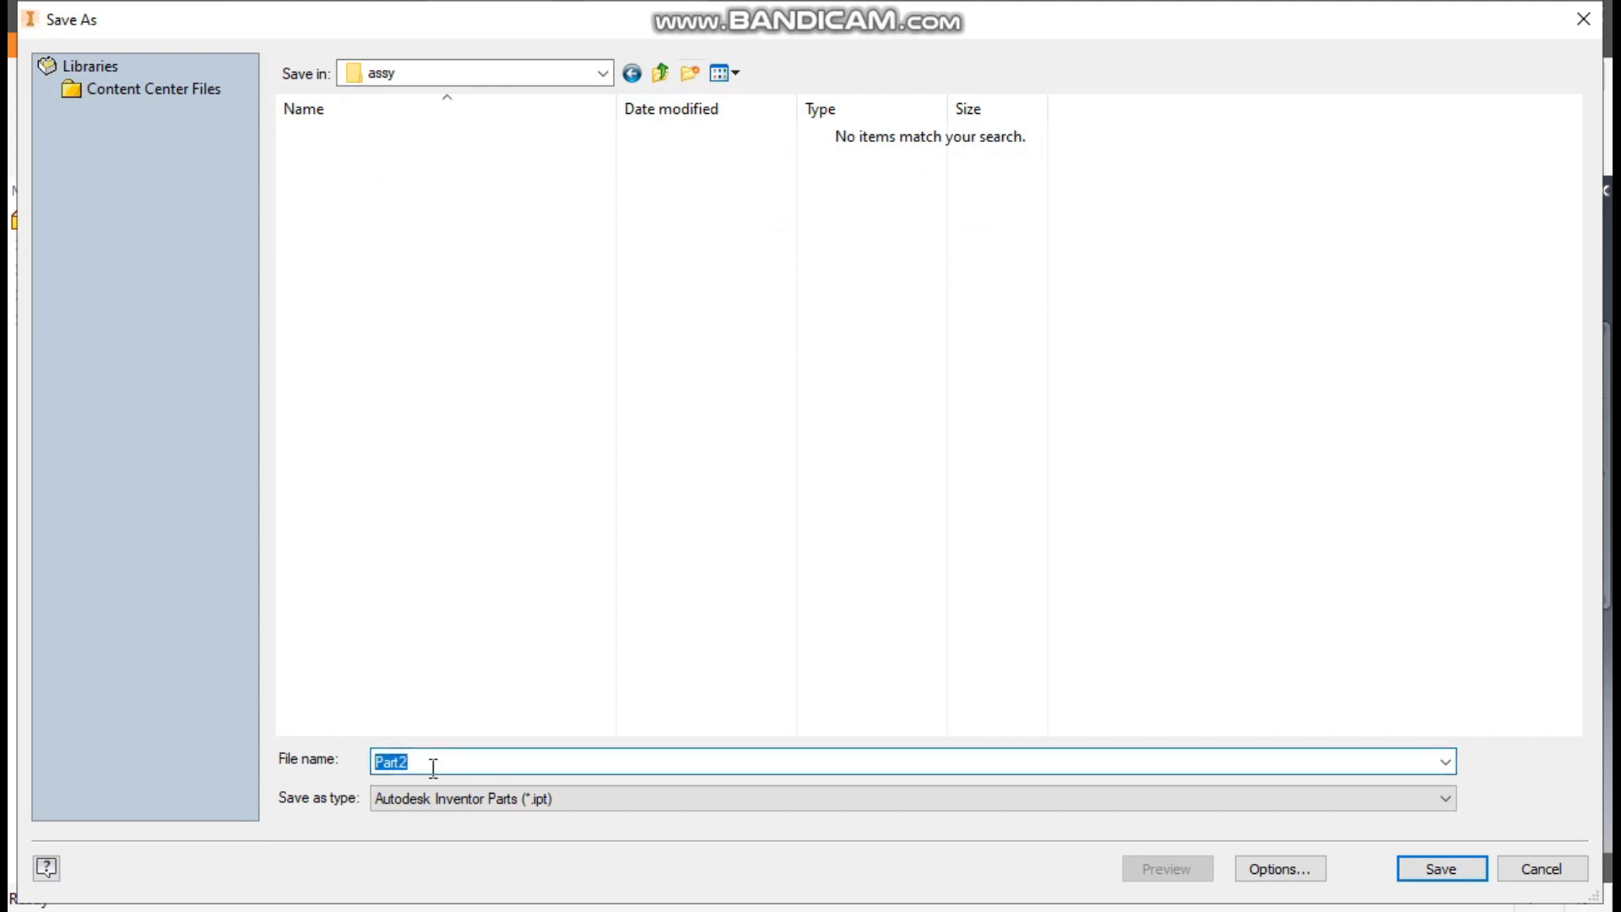
type("GEAR1")
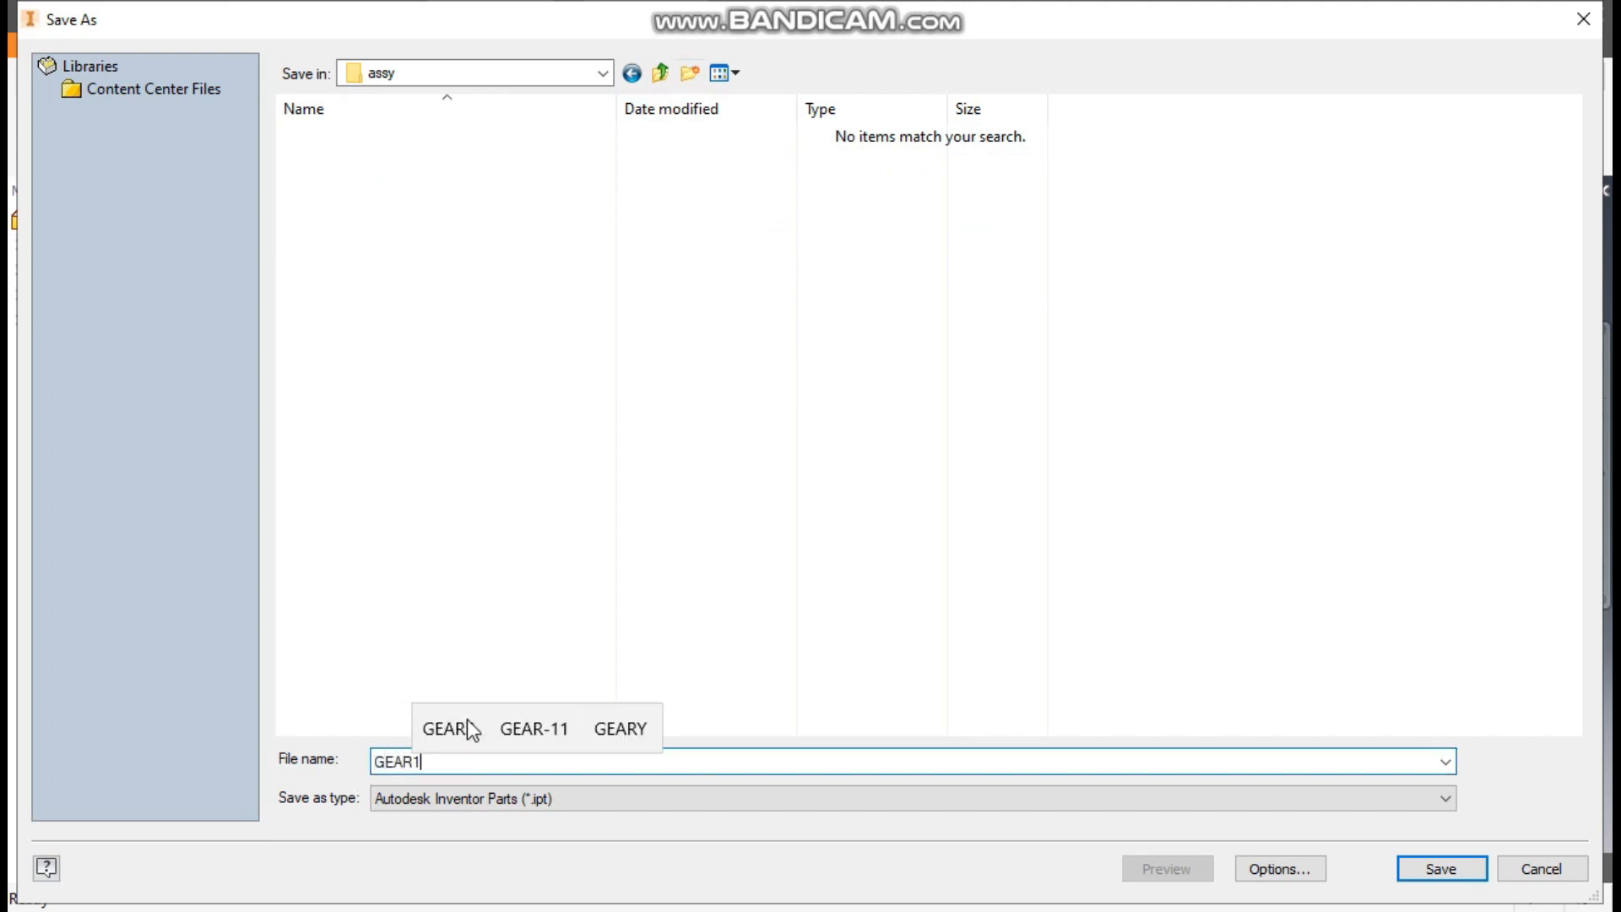
key("Return")
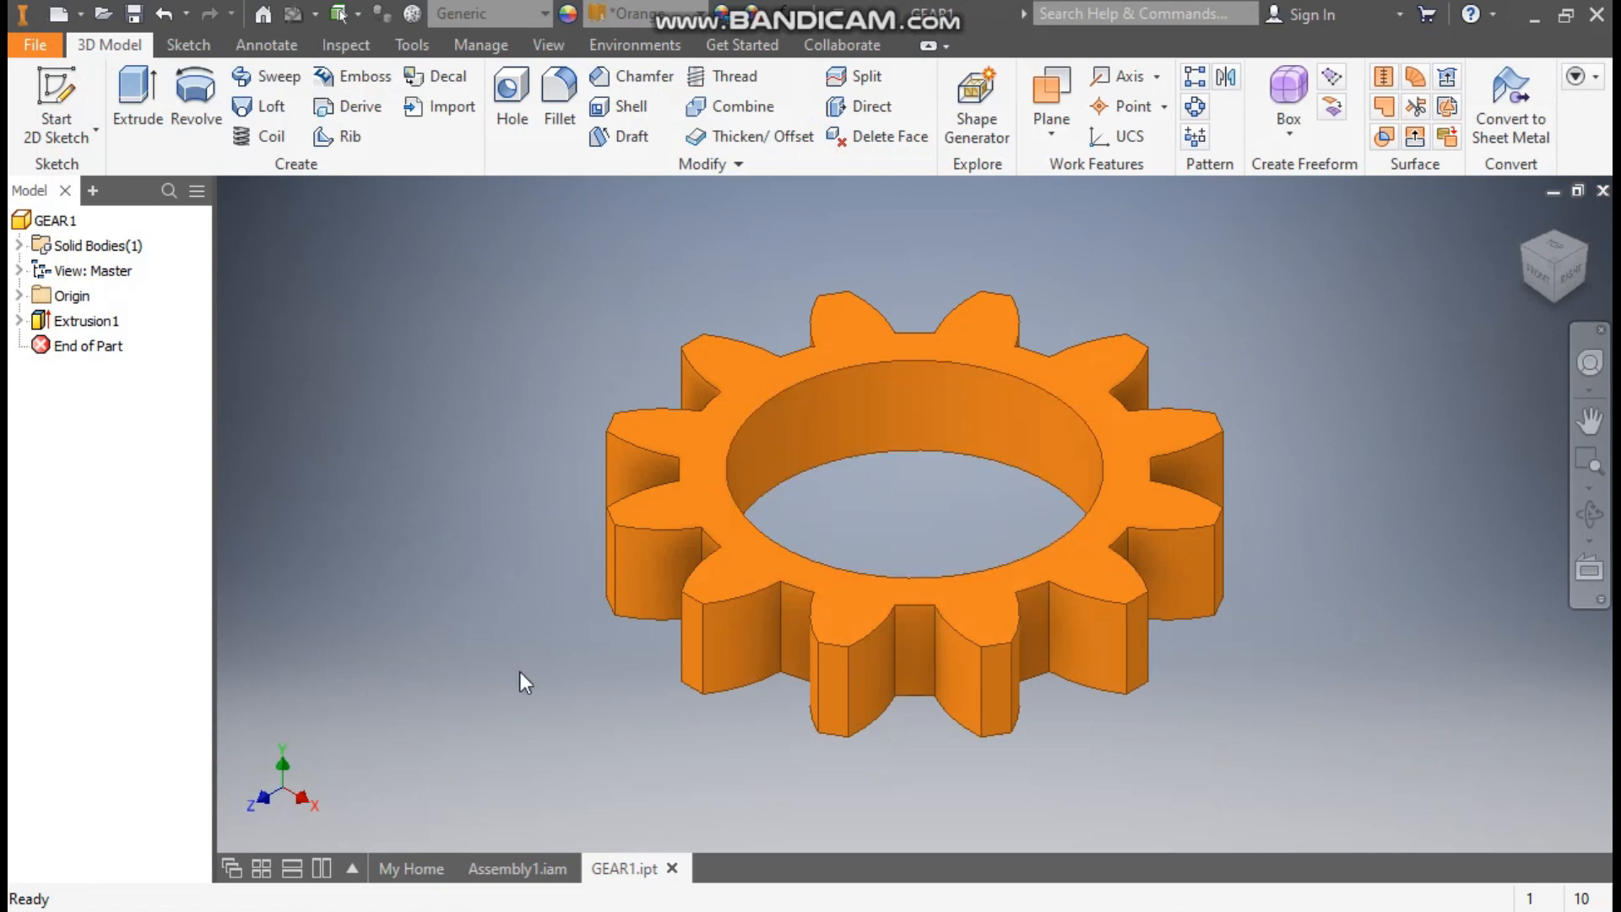
Hide the upper blue cover in Assembly1.iam and turn an outer gear to see how the three gears mesh.
left_click(548, 863)
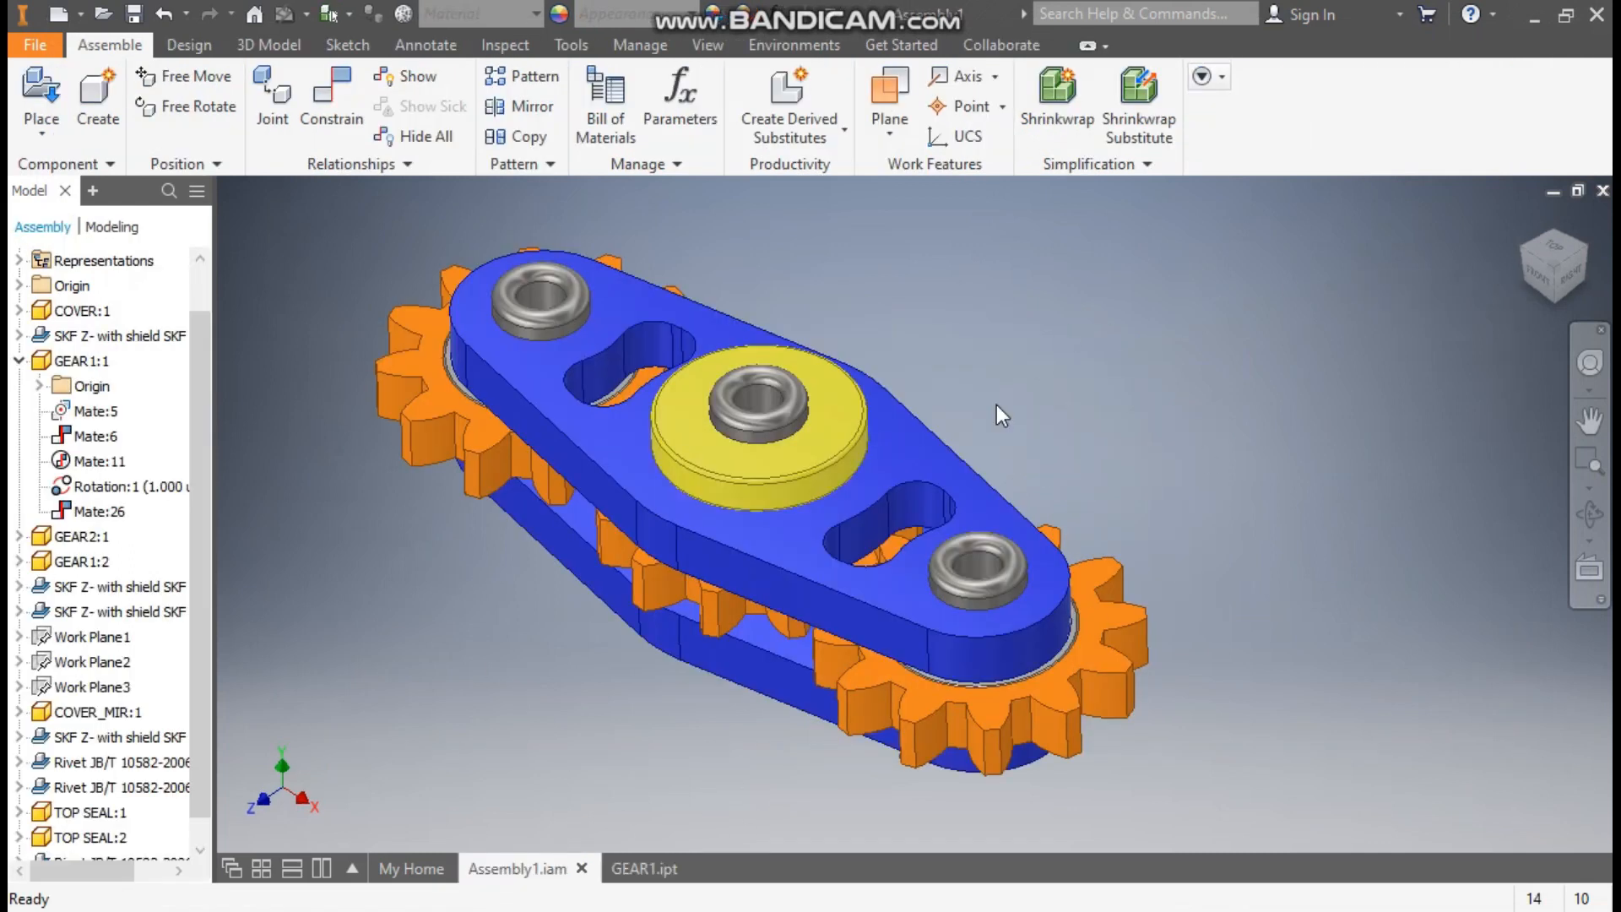
left_click(890, 433)
right_click(890, 433)
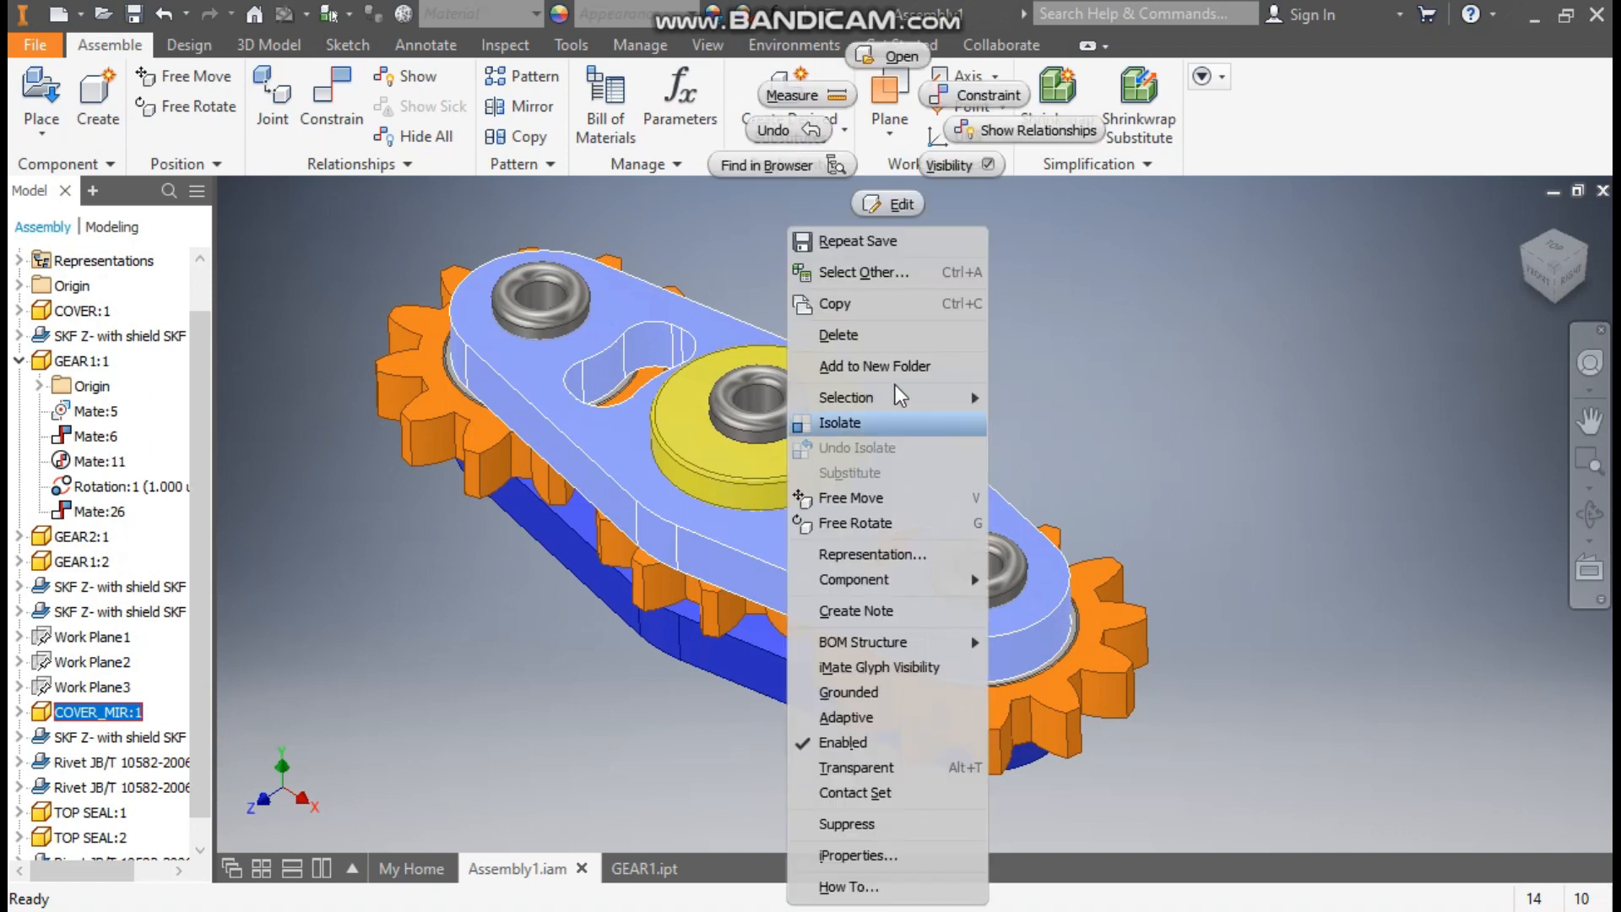
left_click(946, 164)
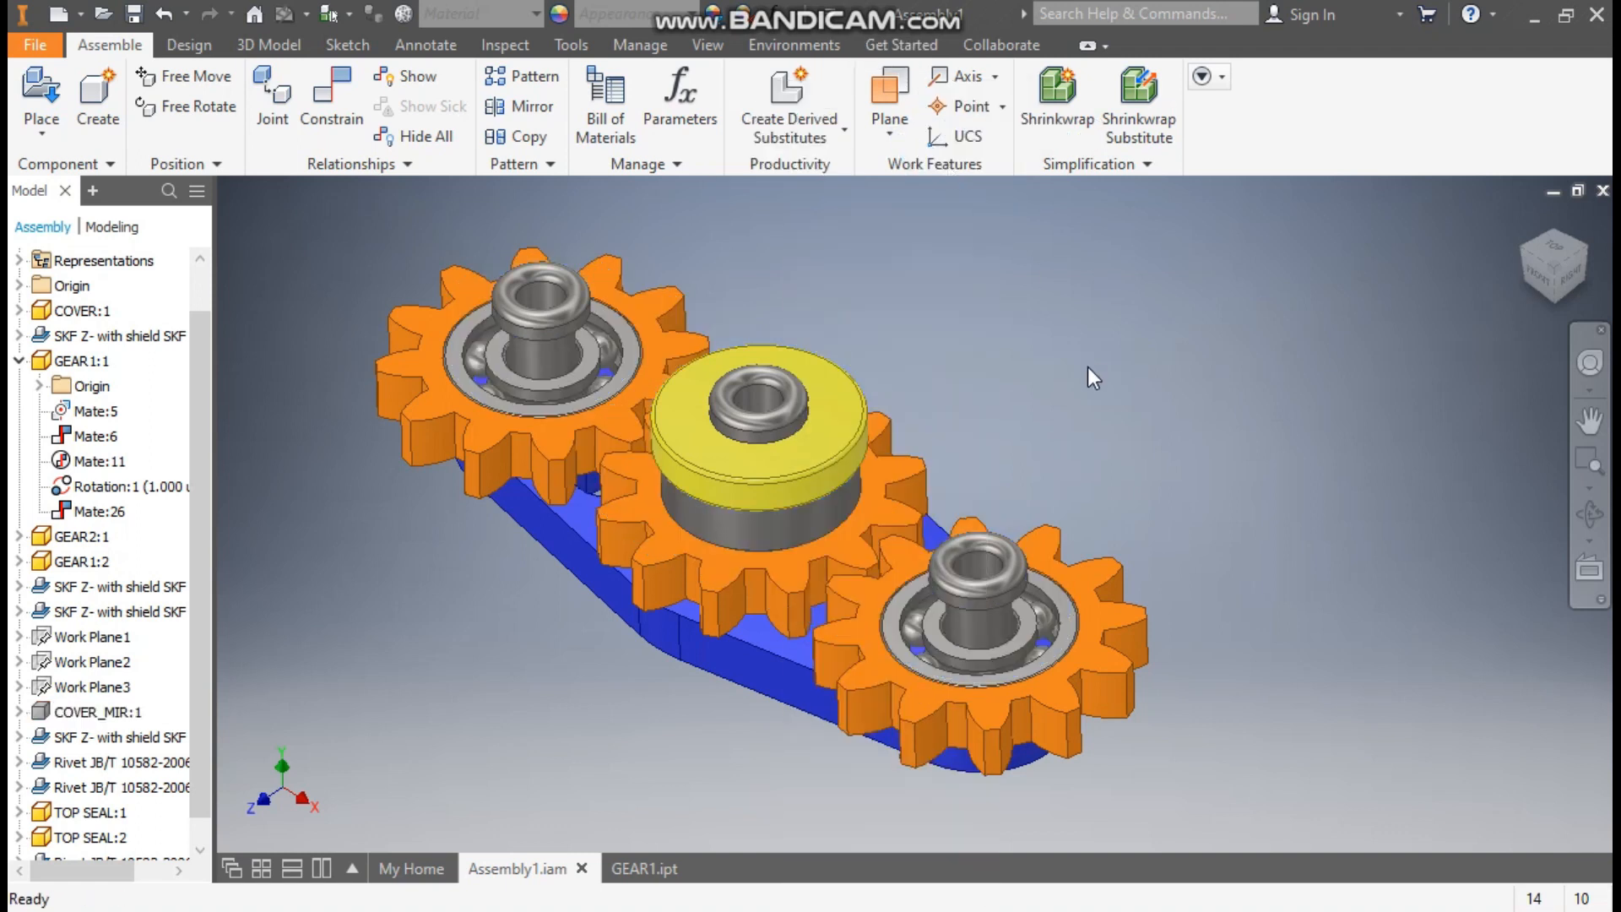
middle_click_drag(980, 473, 1162, 406)
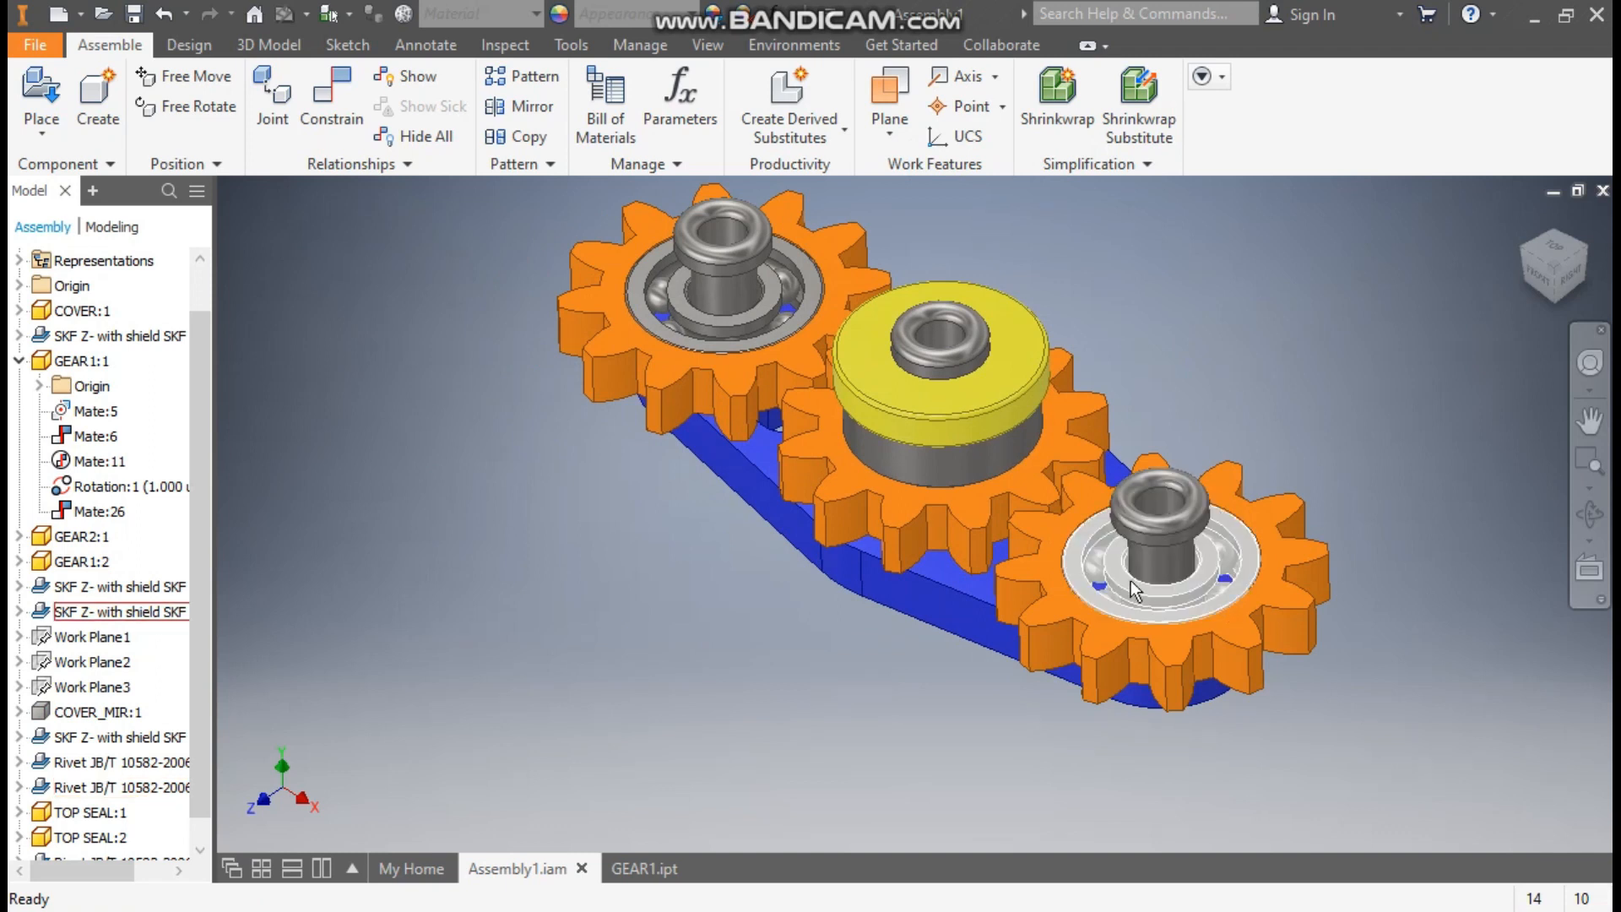
left_click_drag(1311, 564, 1348, 517)
Hide the upper yellow top seal and the bearing beneath it, and turn the exposed middle gear.
left_click(986, 407)
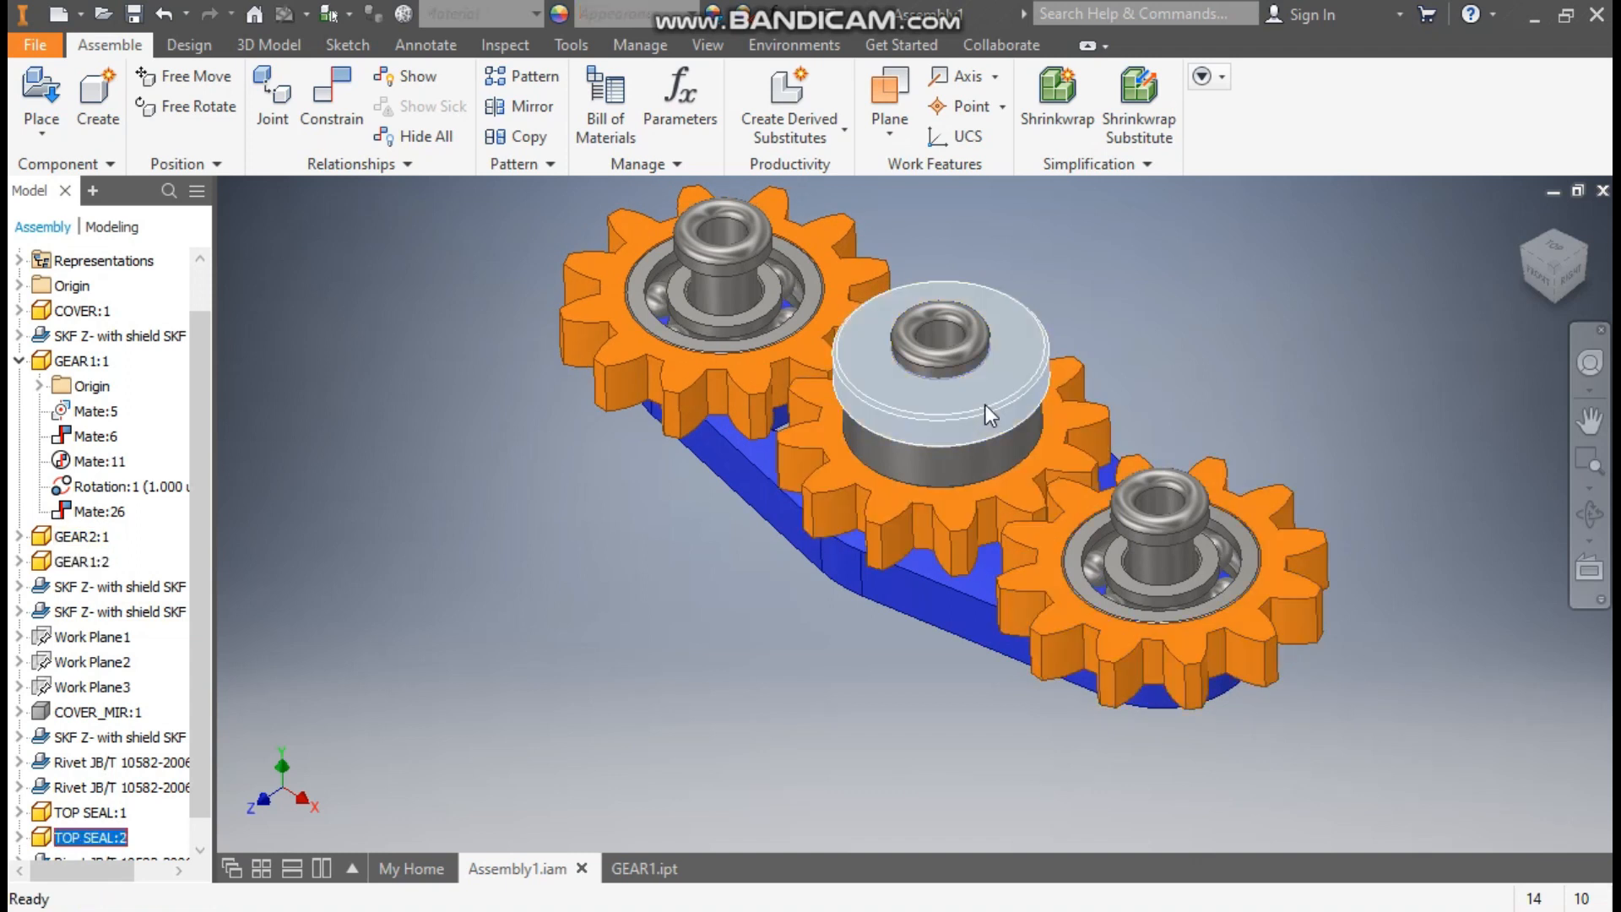
right_click(986, 406)
left_click(1067, 164)
left_click(995, 414)
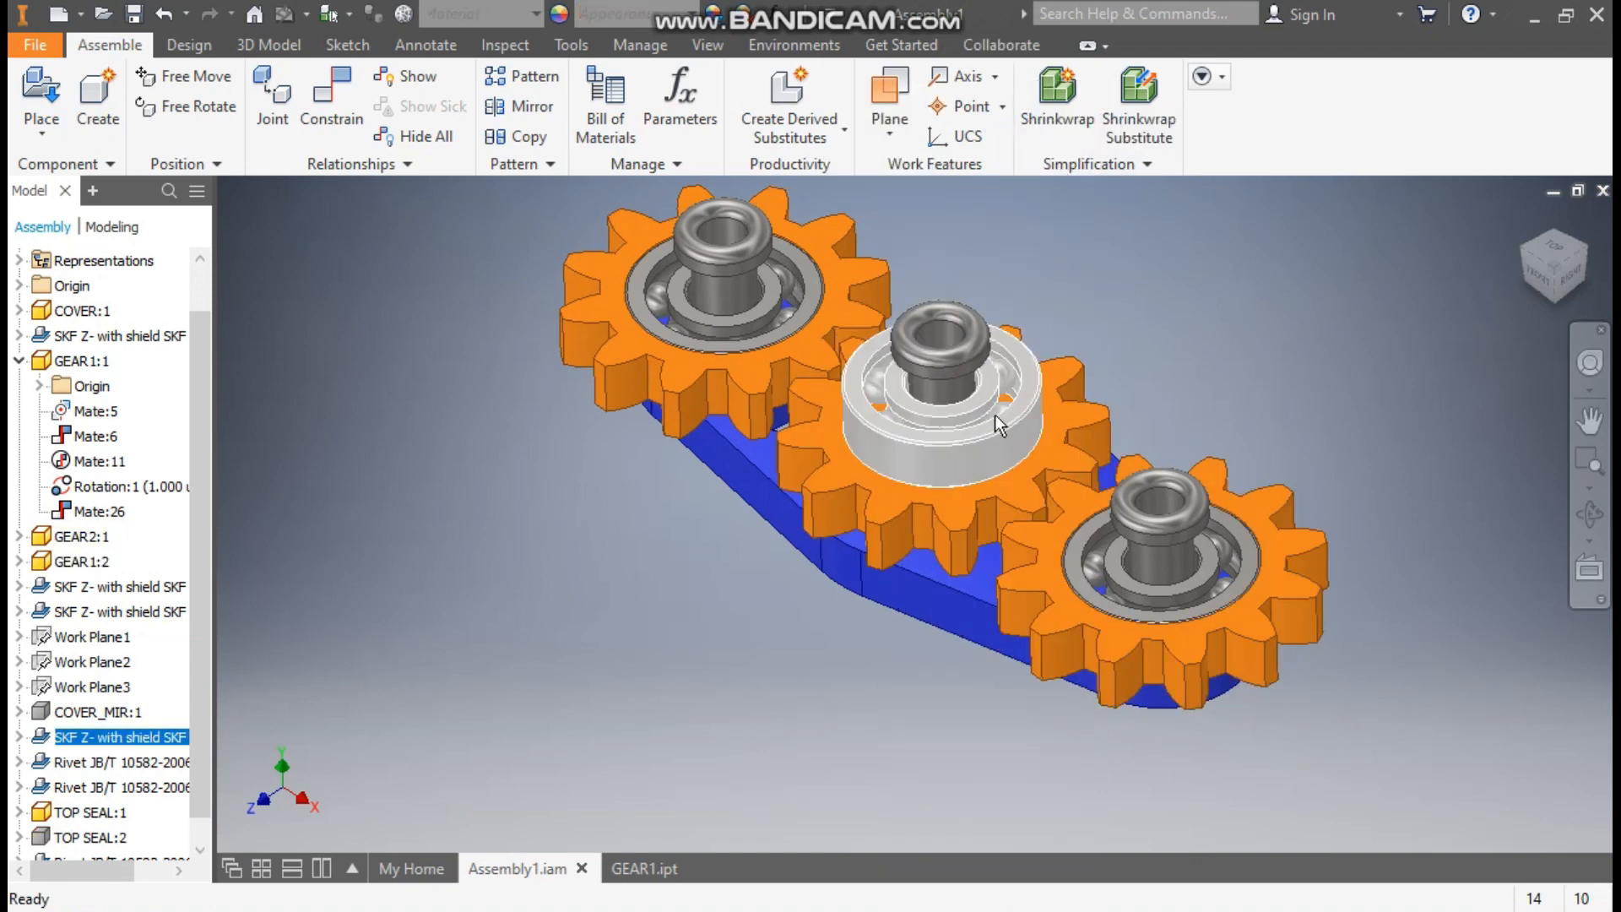
right_click(994, 414)
left_click(1040, 126)
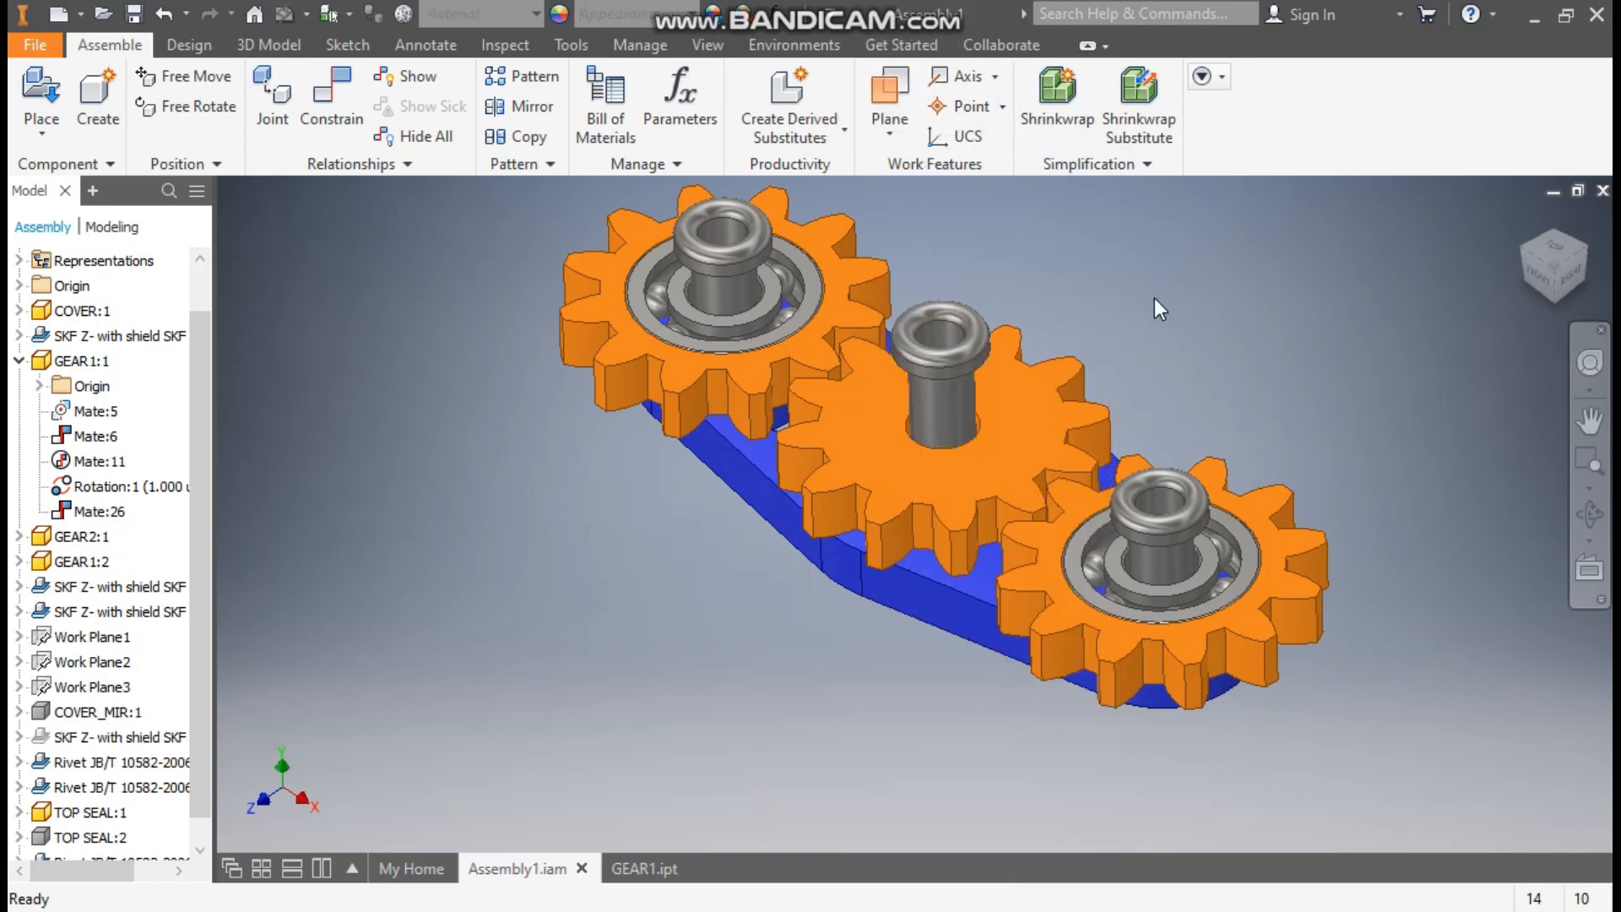
left_click_drag(903, 498, 1061, 402)
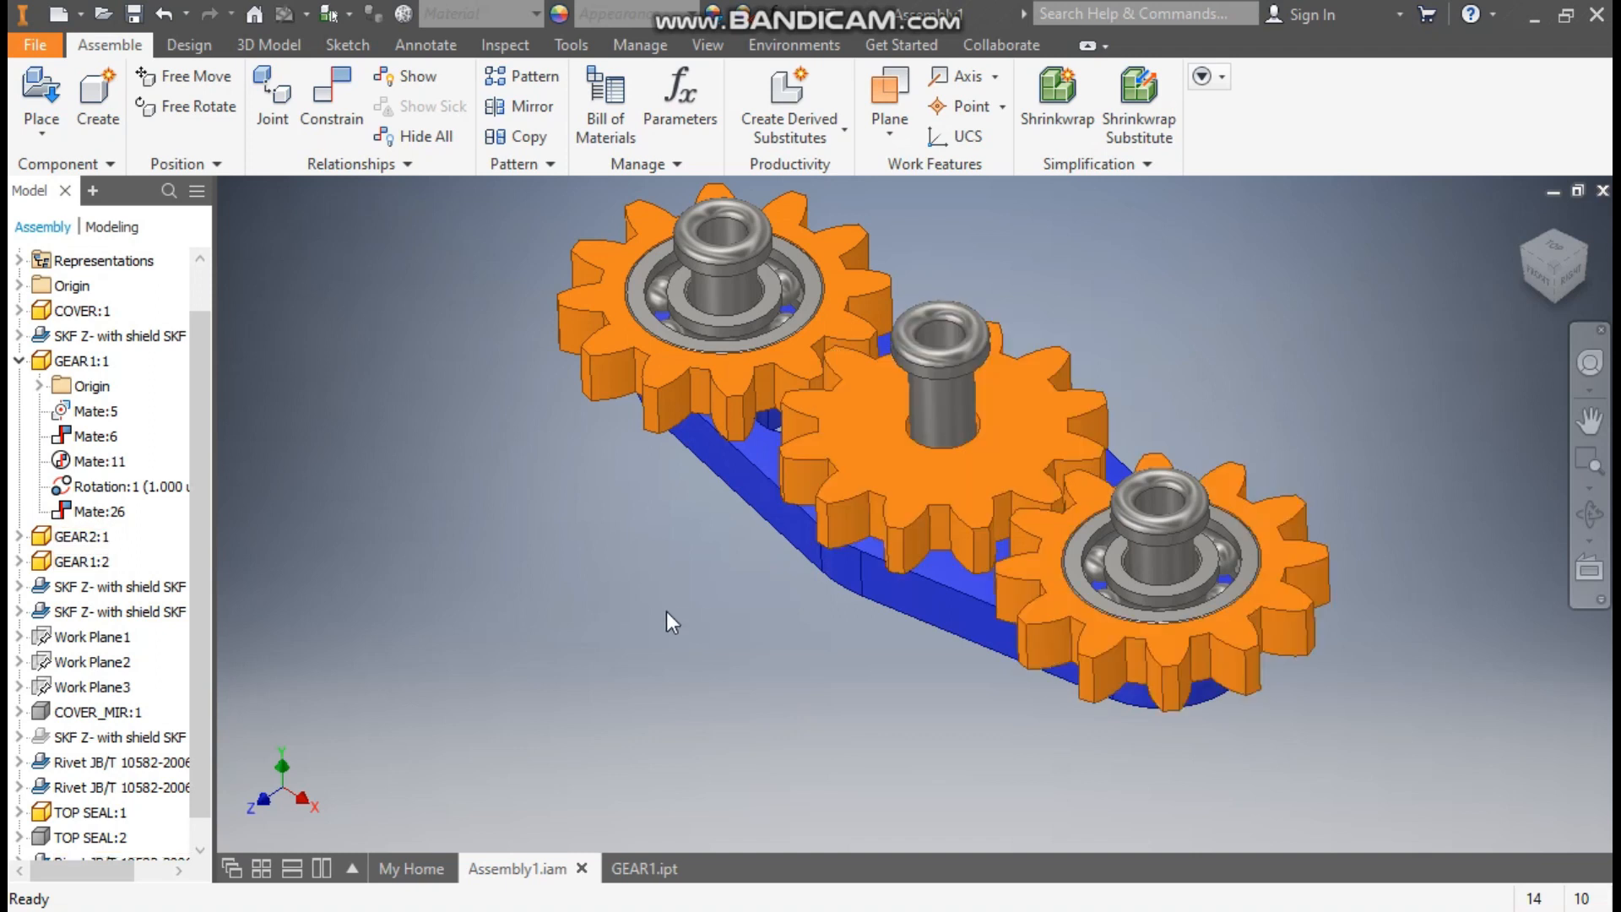
Return to the GEAR1 part and save it under the new name GEAR2 in the assy folder.
left_click(643, 868)
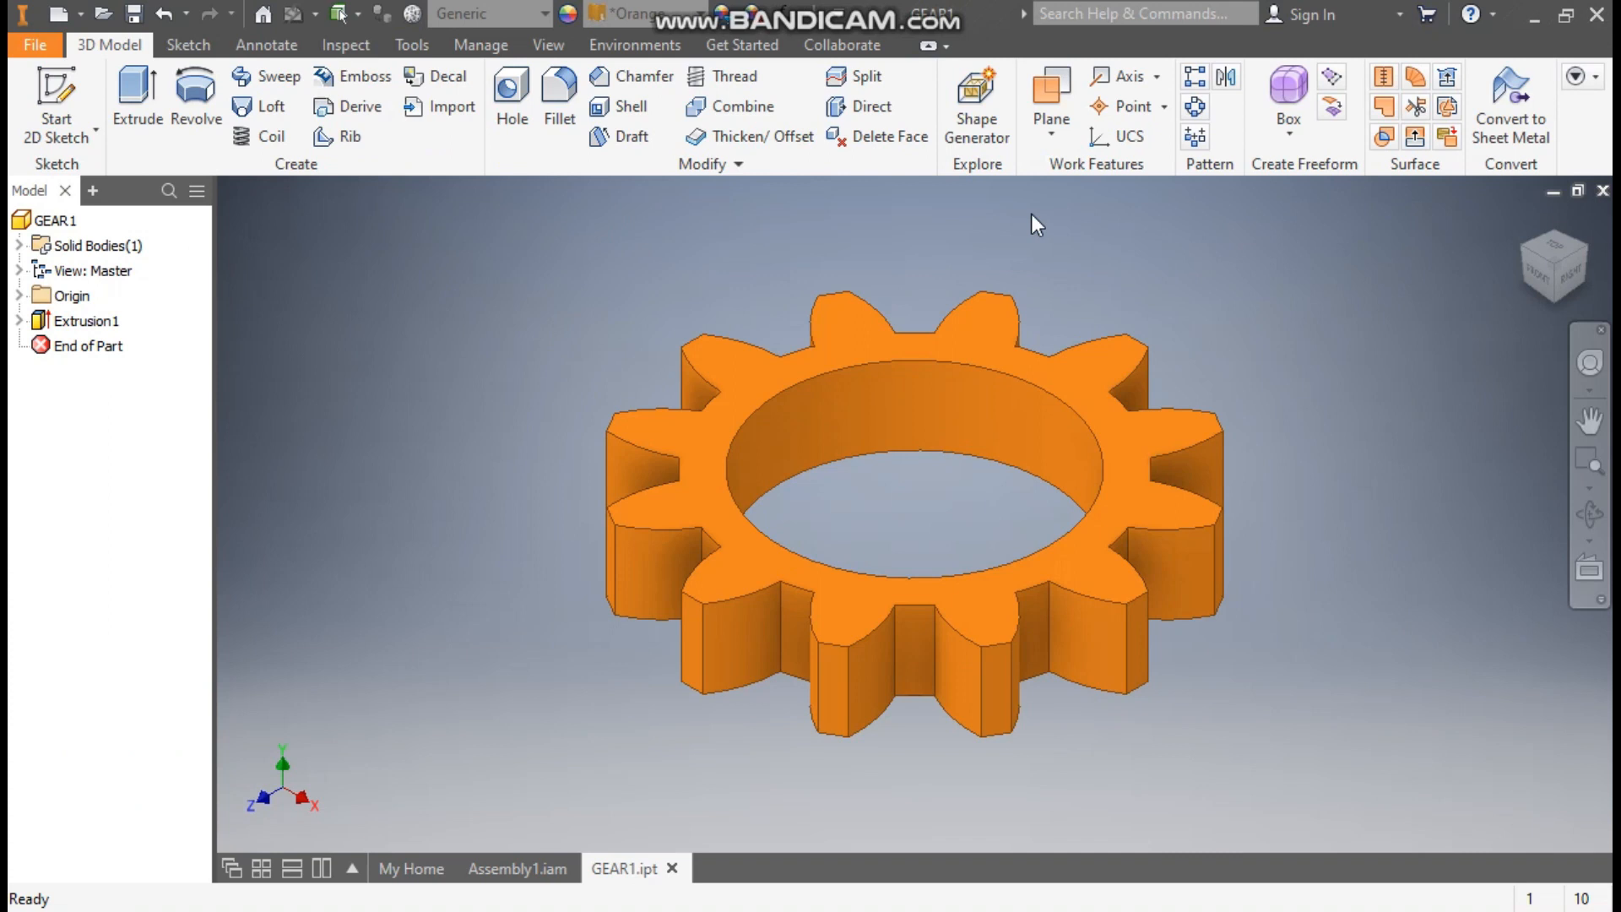
left_click(44, 50)
left_click(82, 310)
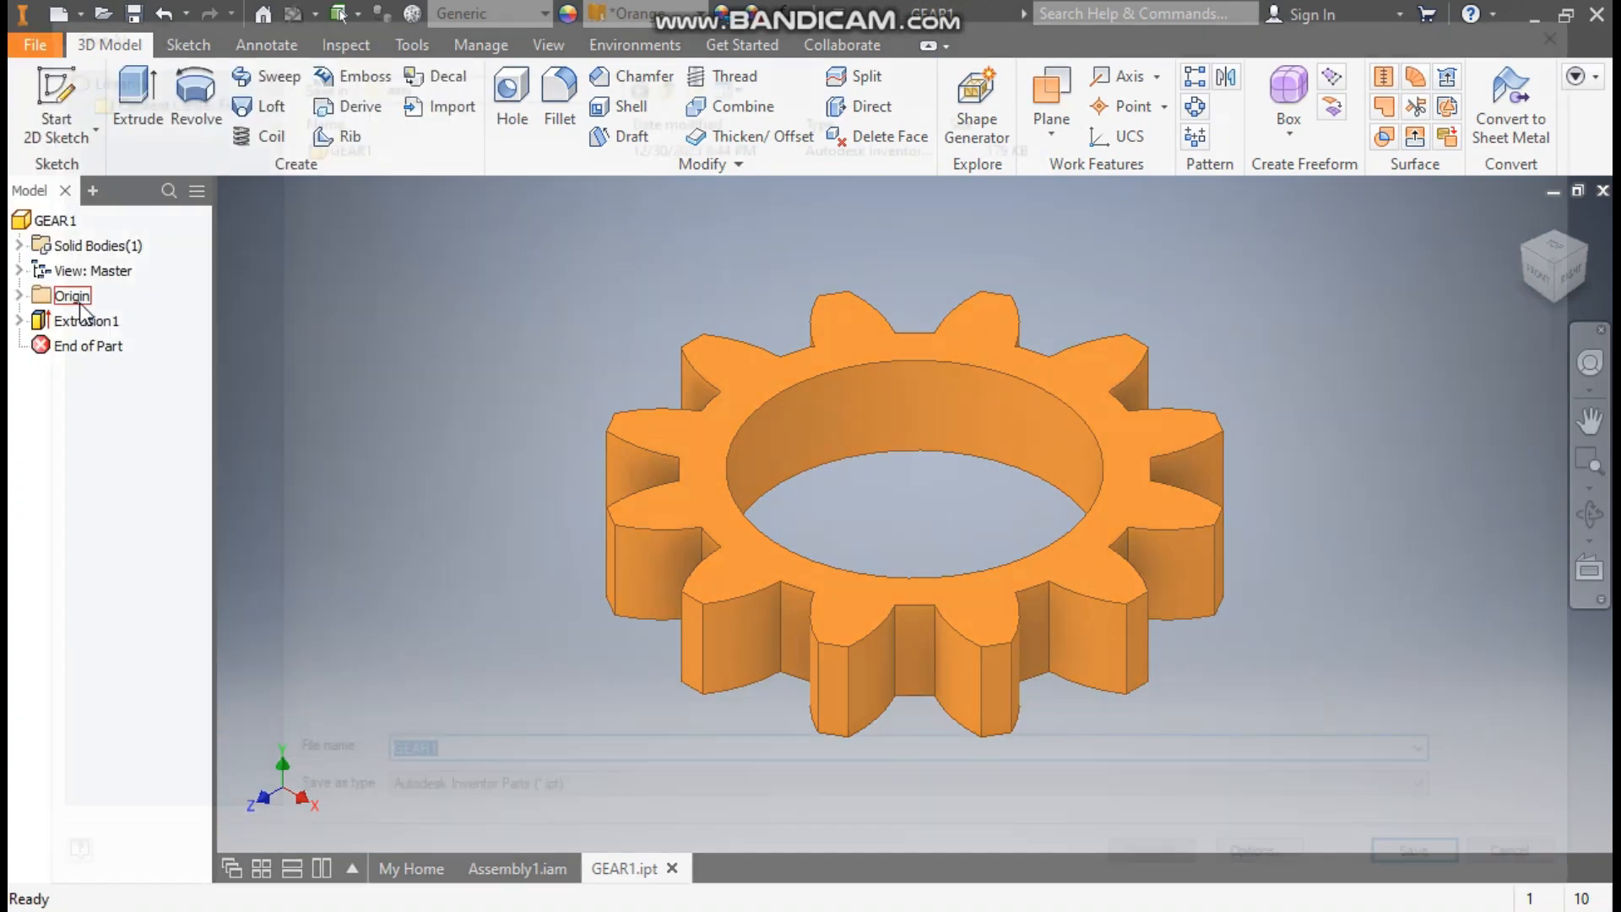
left_click(459, 763)
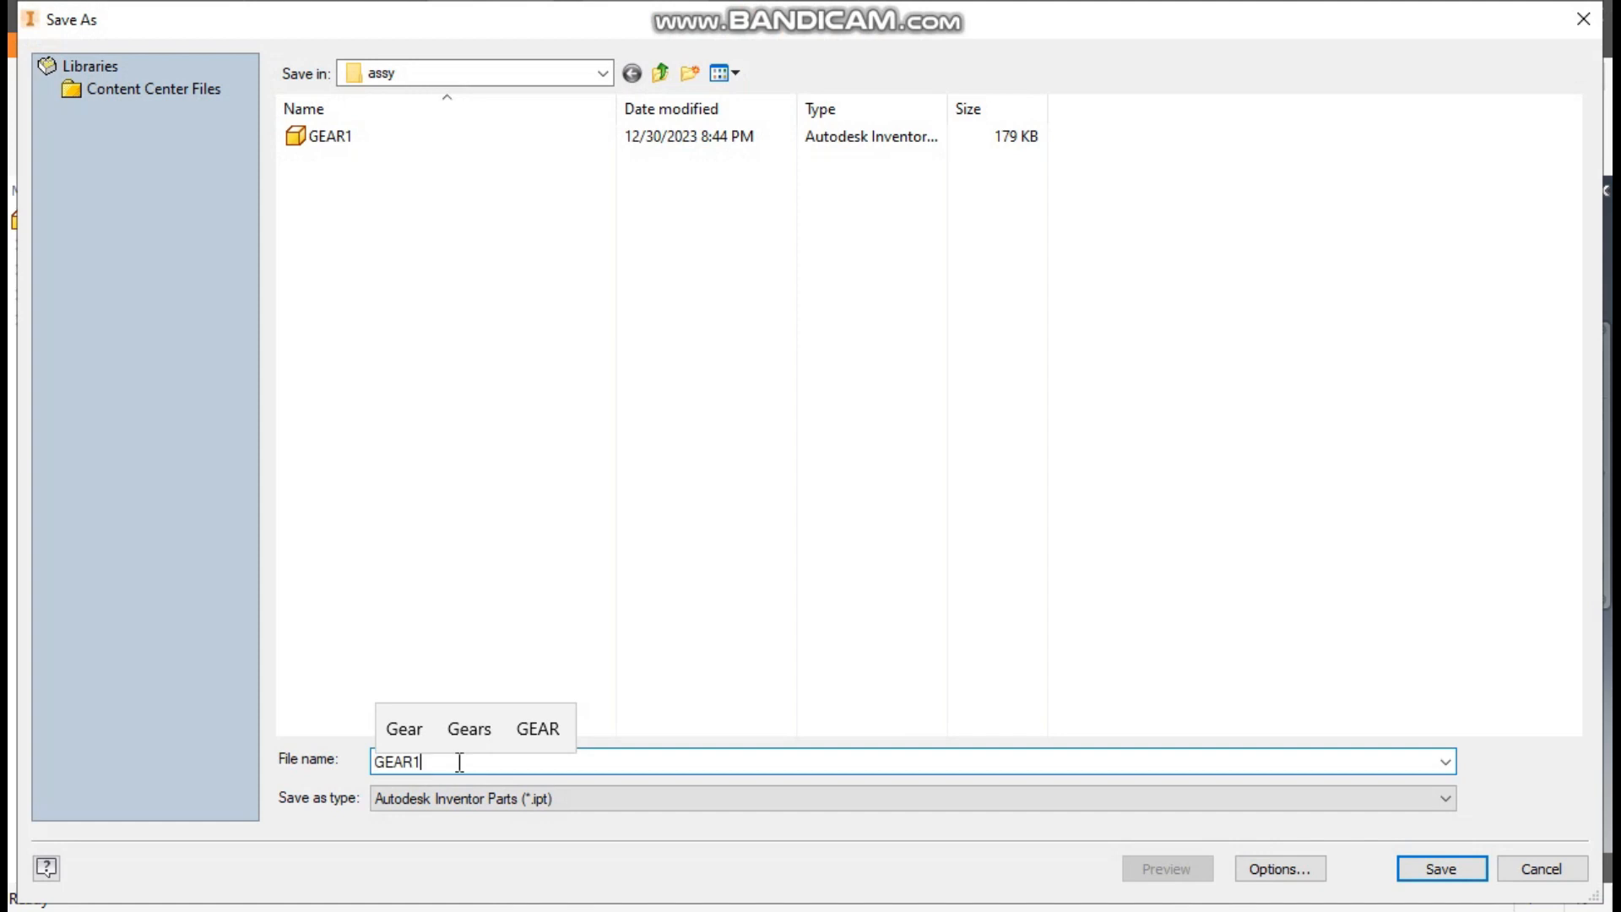
key("BackSpace")
type("2")
key("Return")
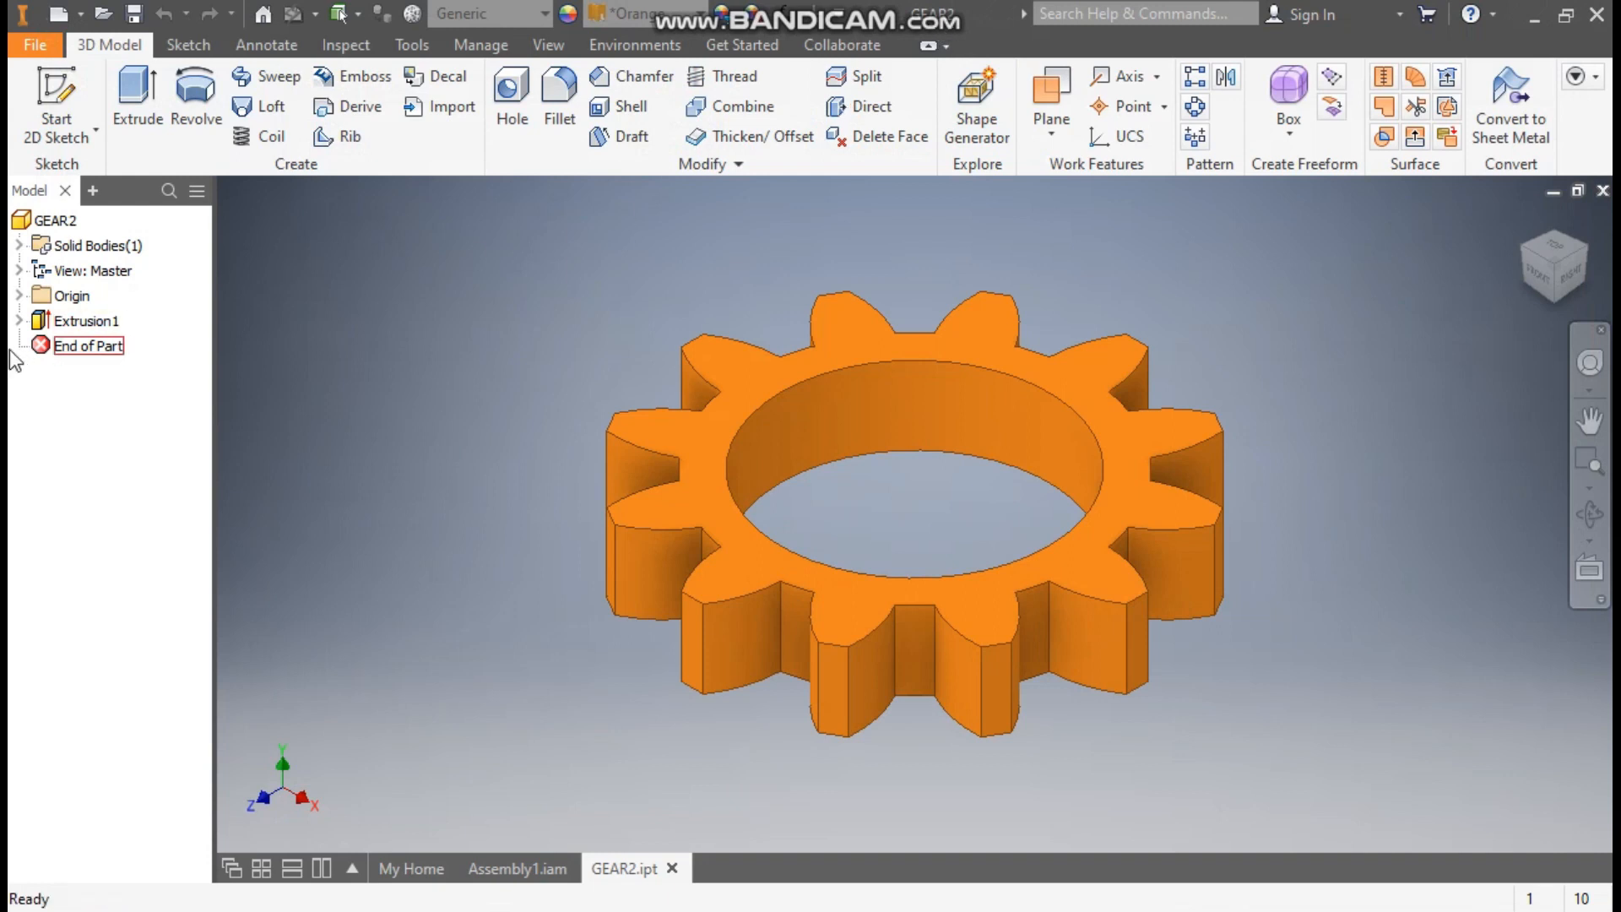
Set the inner circle's diameter in the gear's extrusion sketch to 8 mm, and save and close GEAR2.
left_click(19, 321)
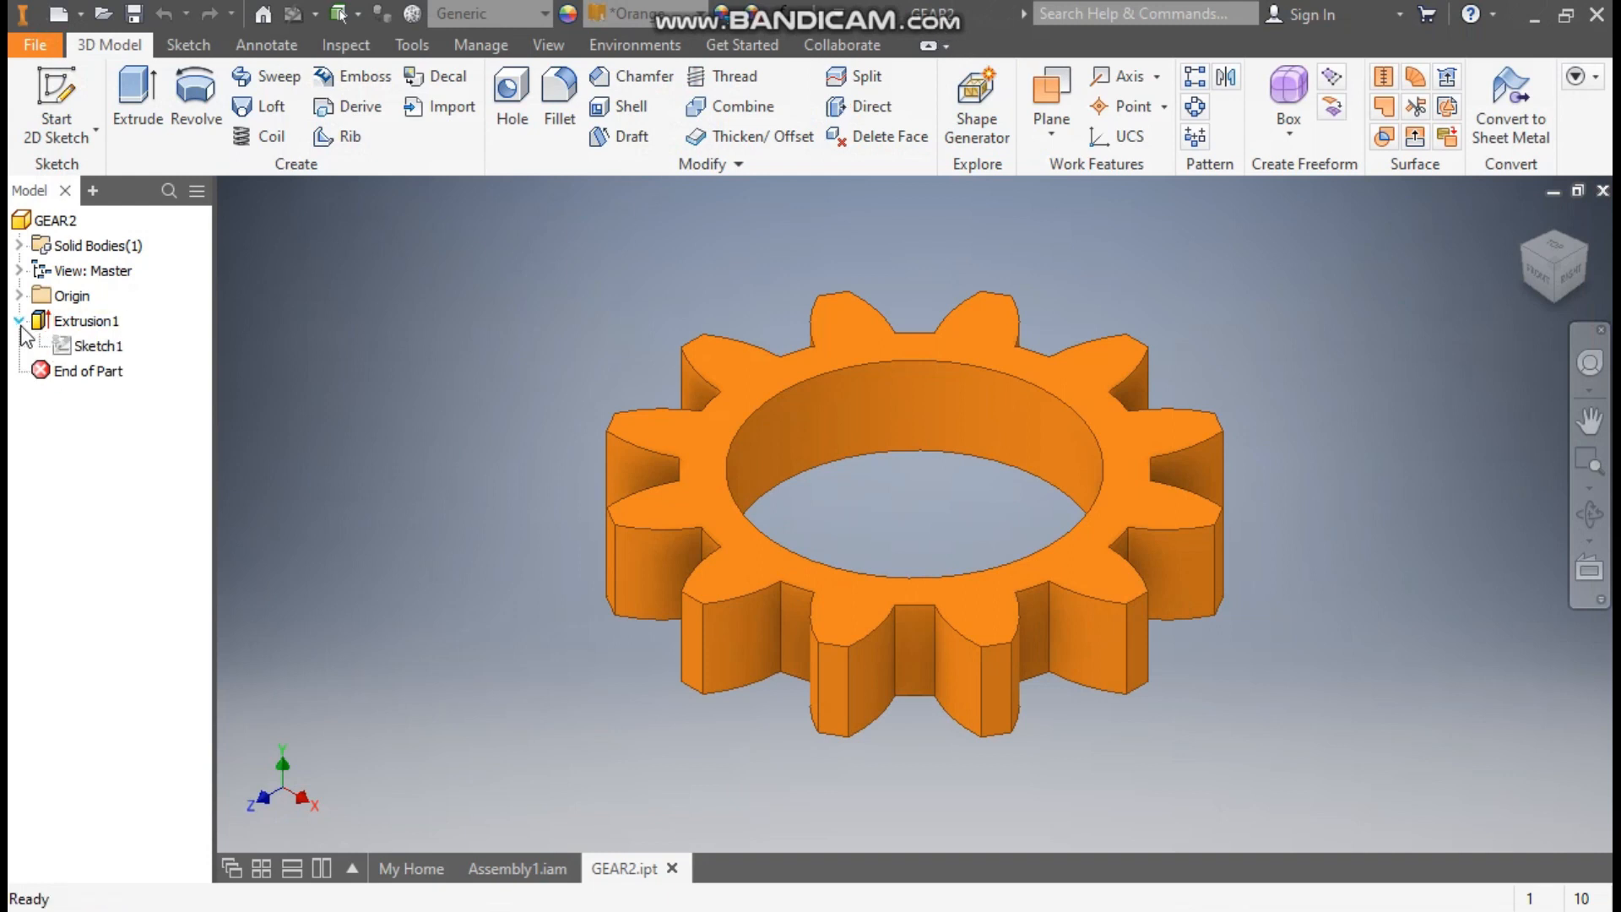
double_click(93, 346)
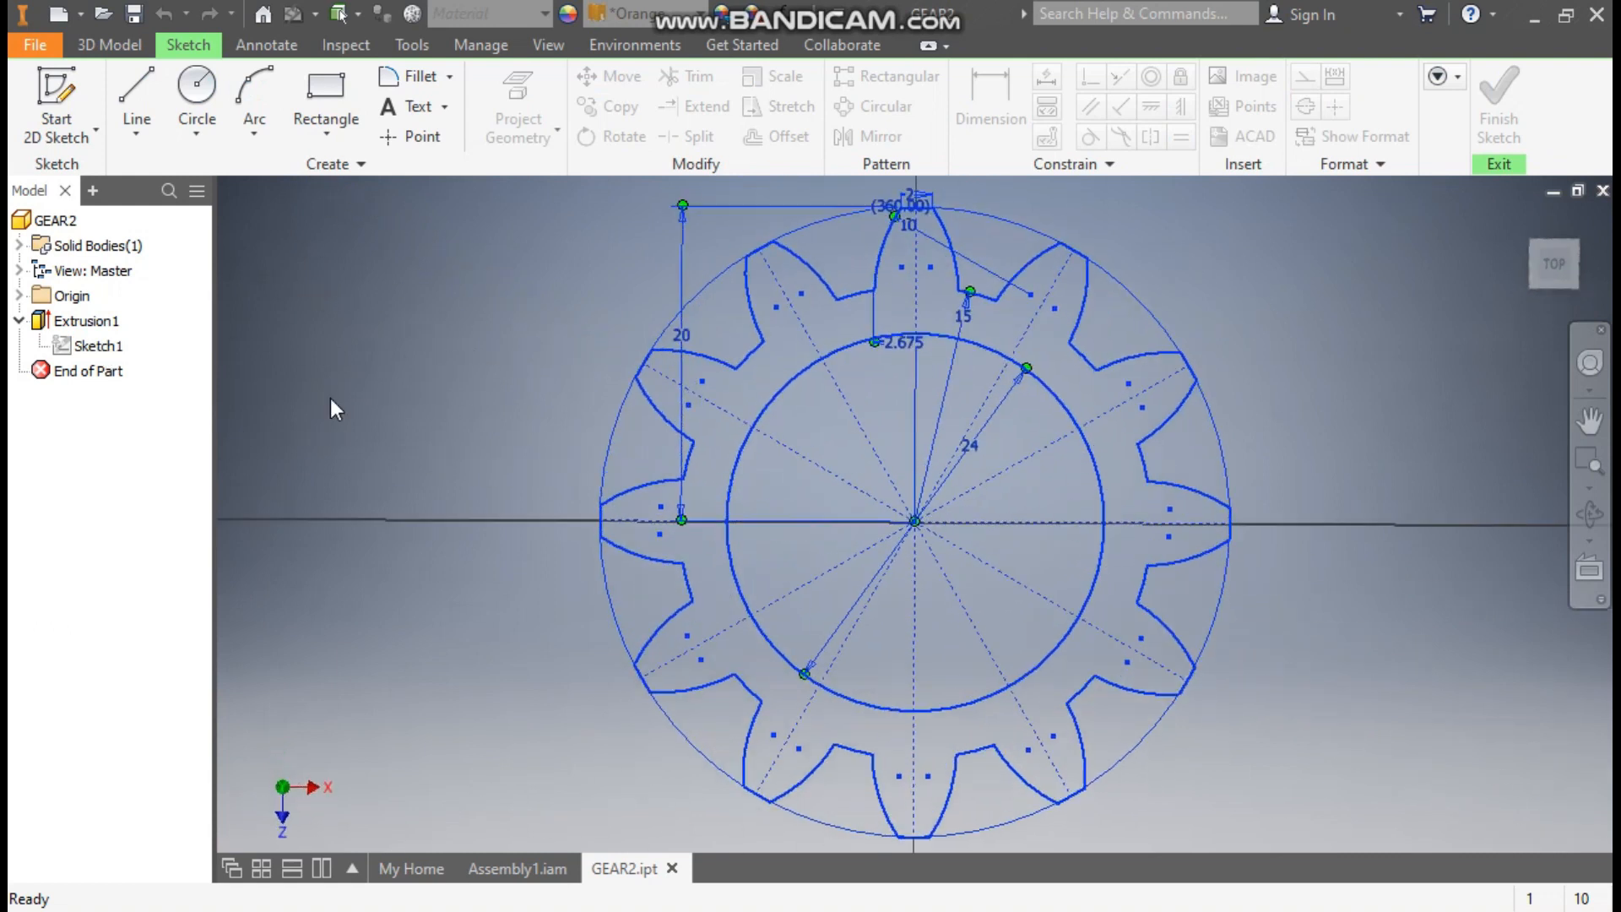
double_click(960, 448)
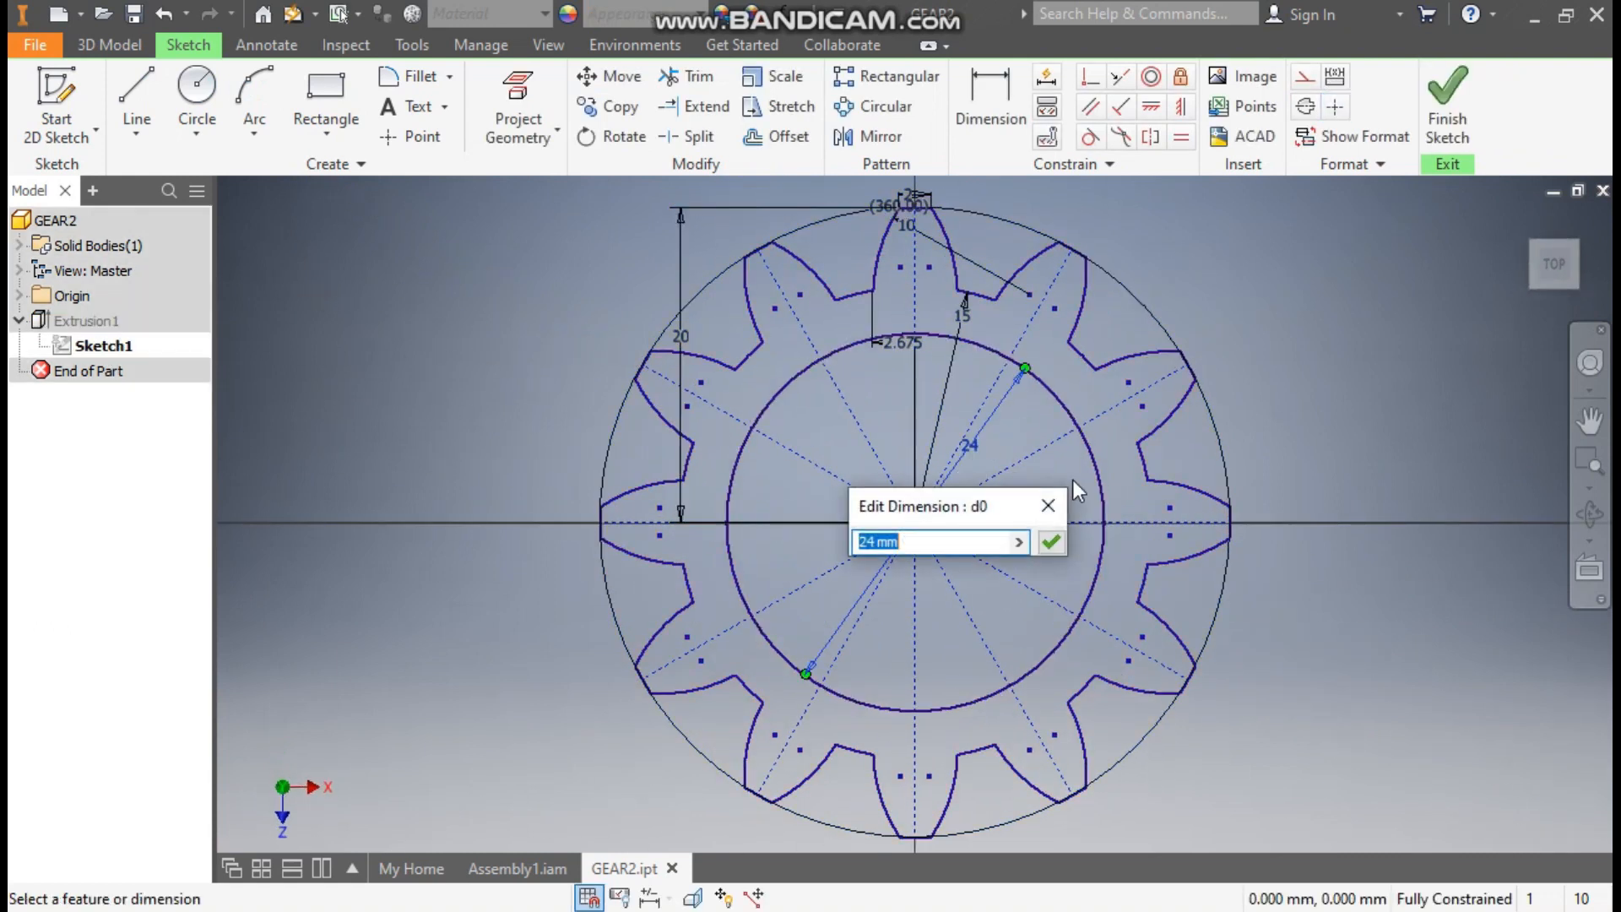
type("8")
key("Return")
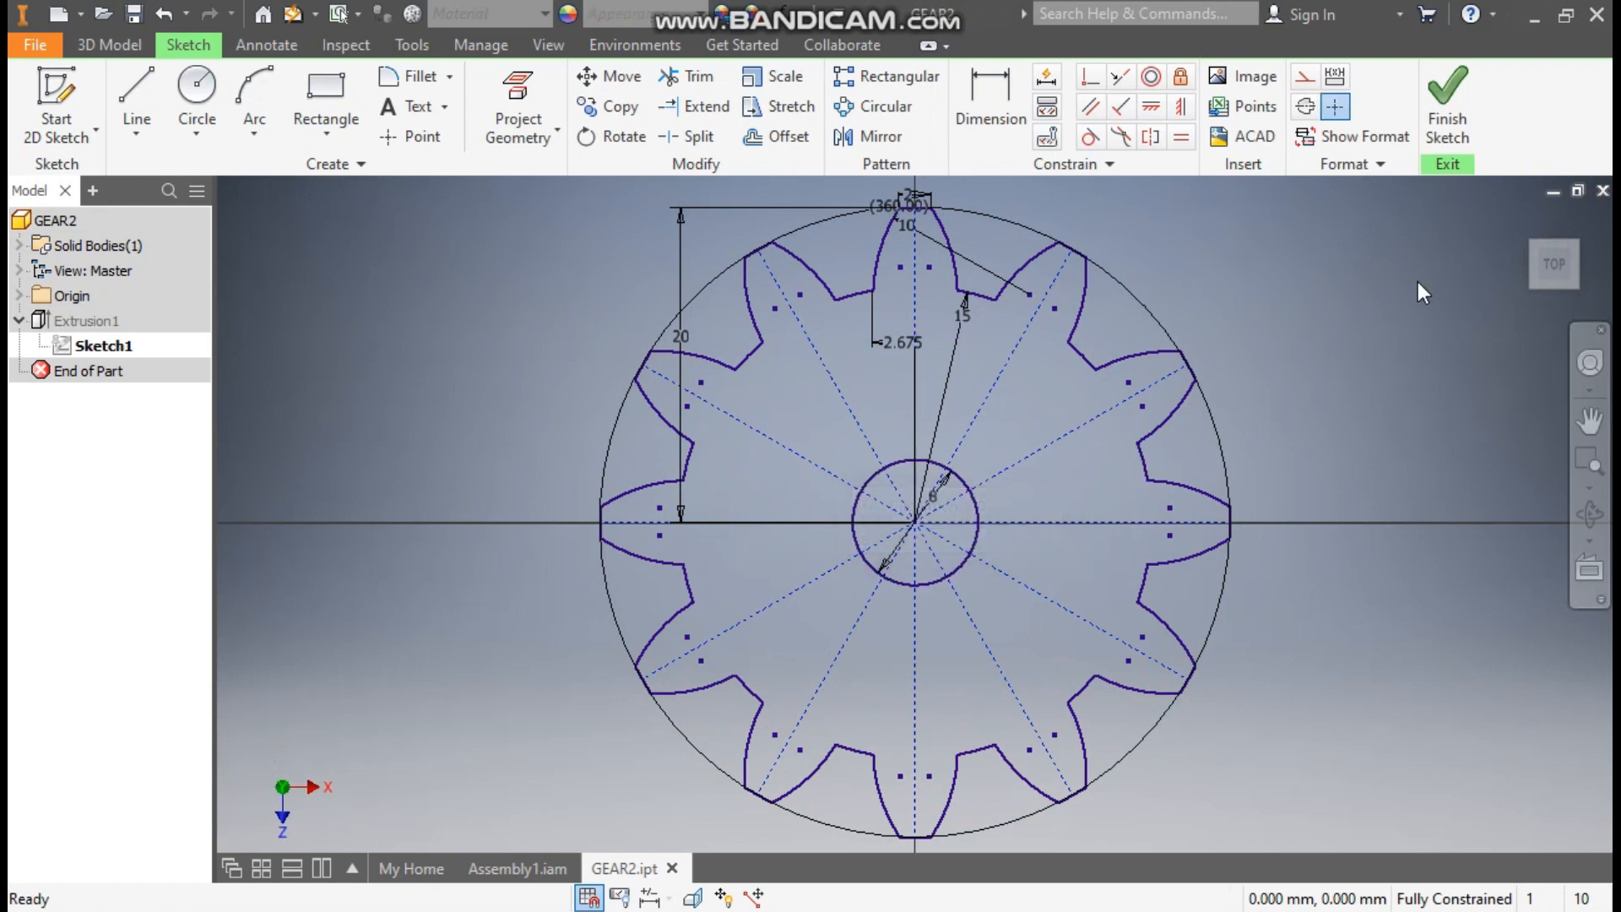
left_click(1447, 100)
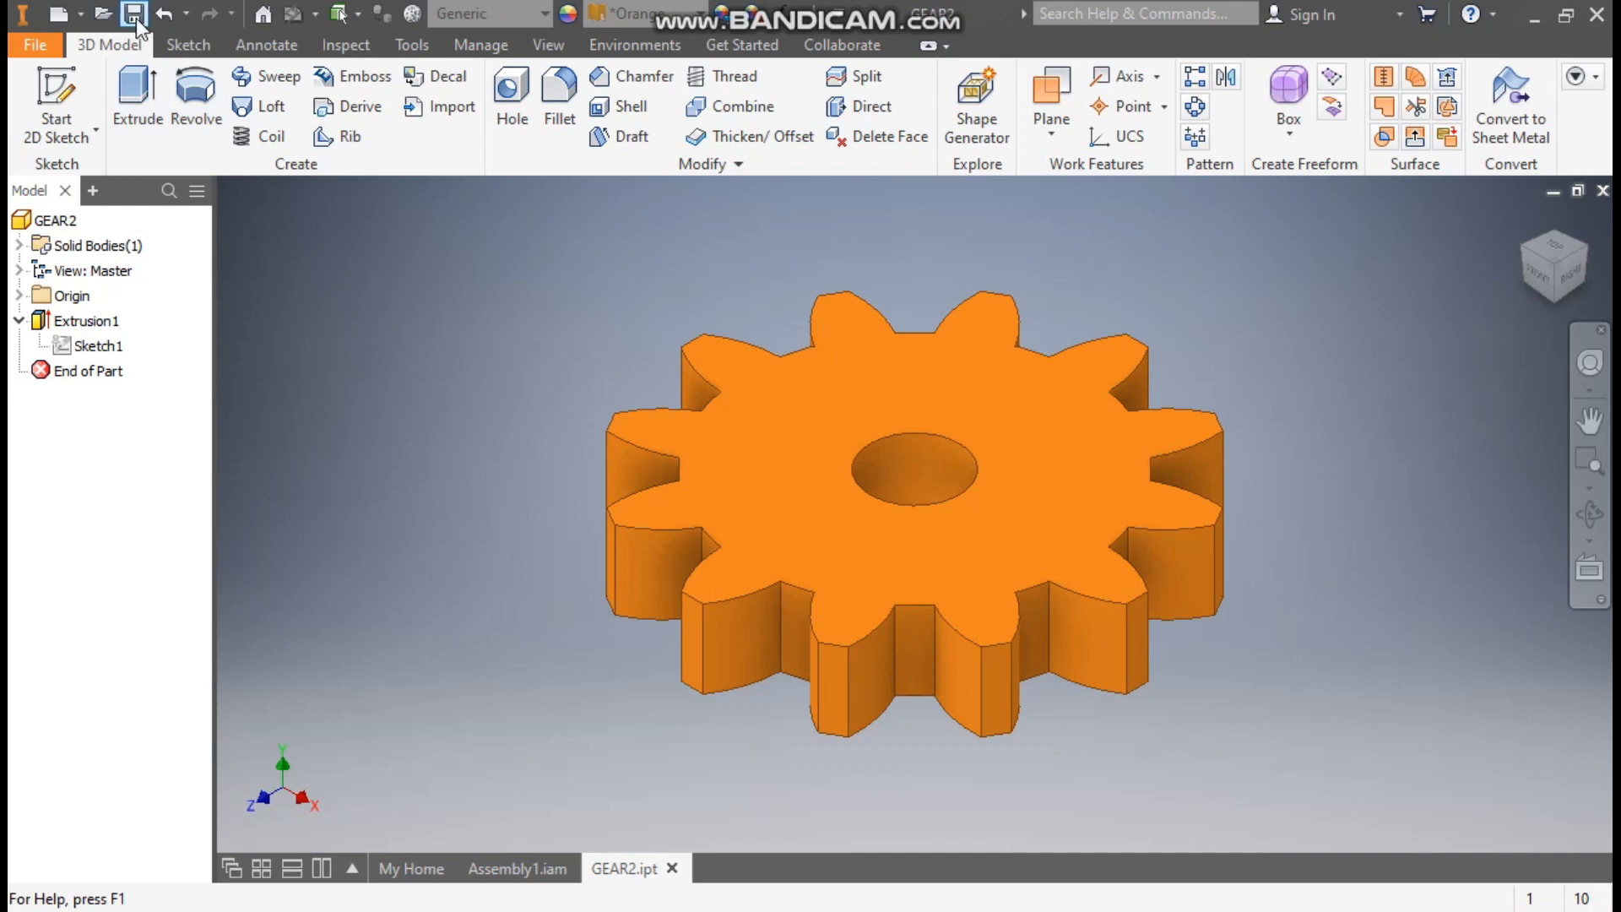
left_click(672, 869)
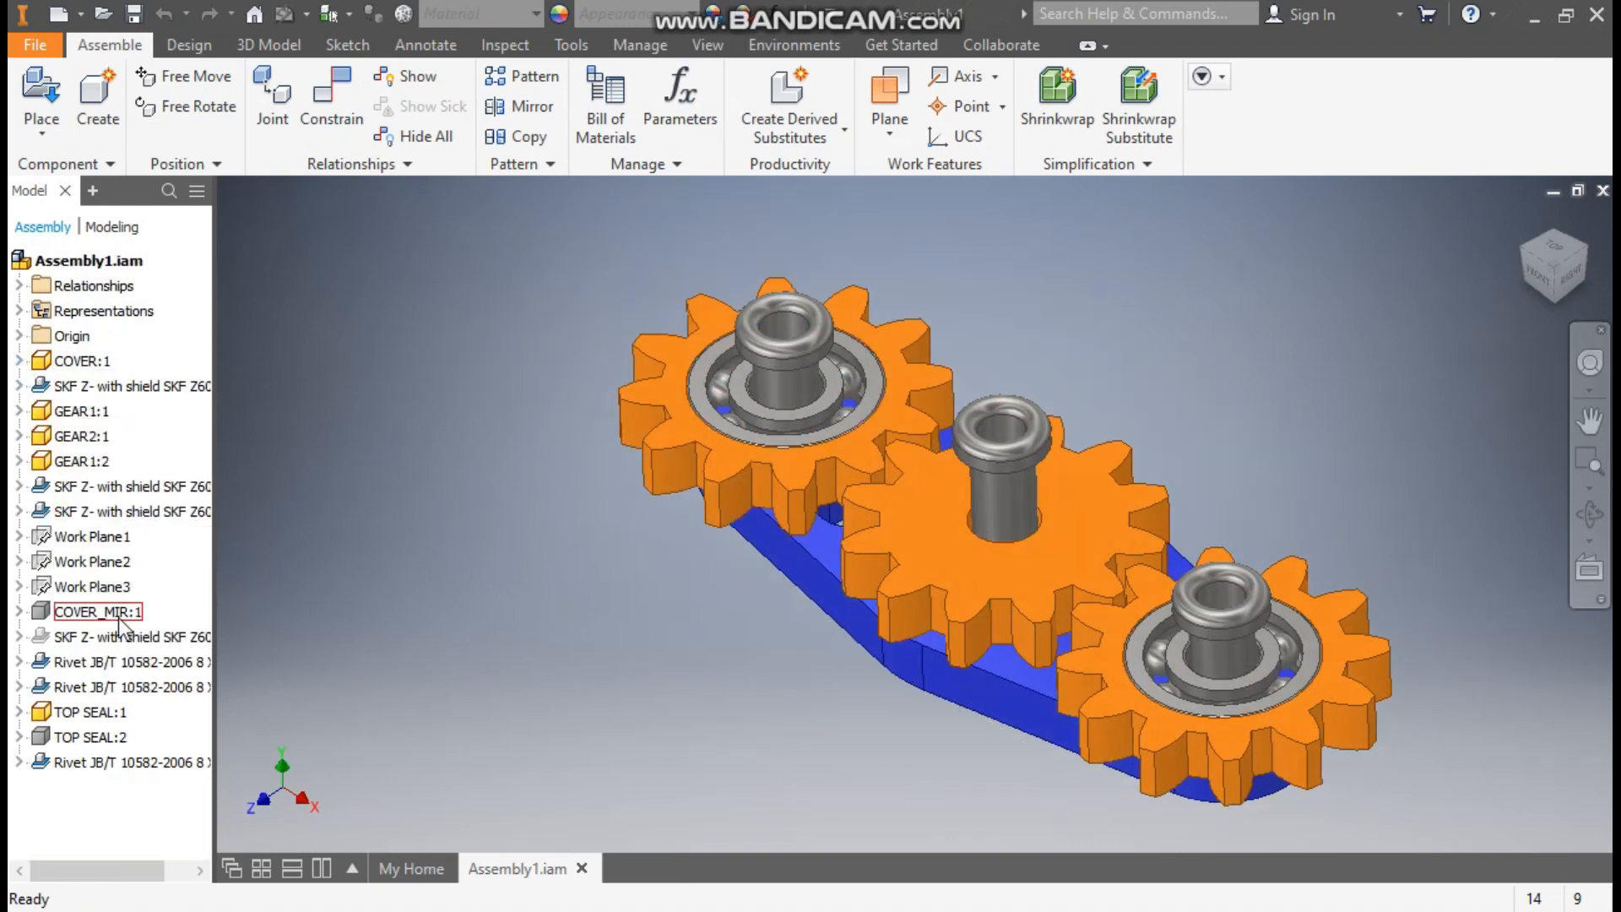
Make COVER_MIR:1, the hidden SKF bearing and TOP SEAL:2 visible again in the assembly.
left_click(98, 612)
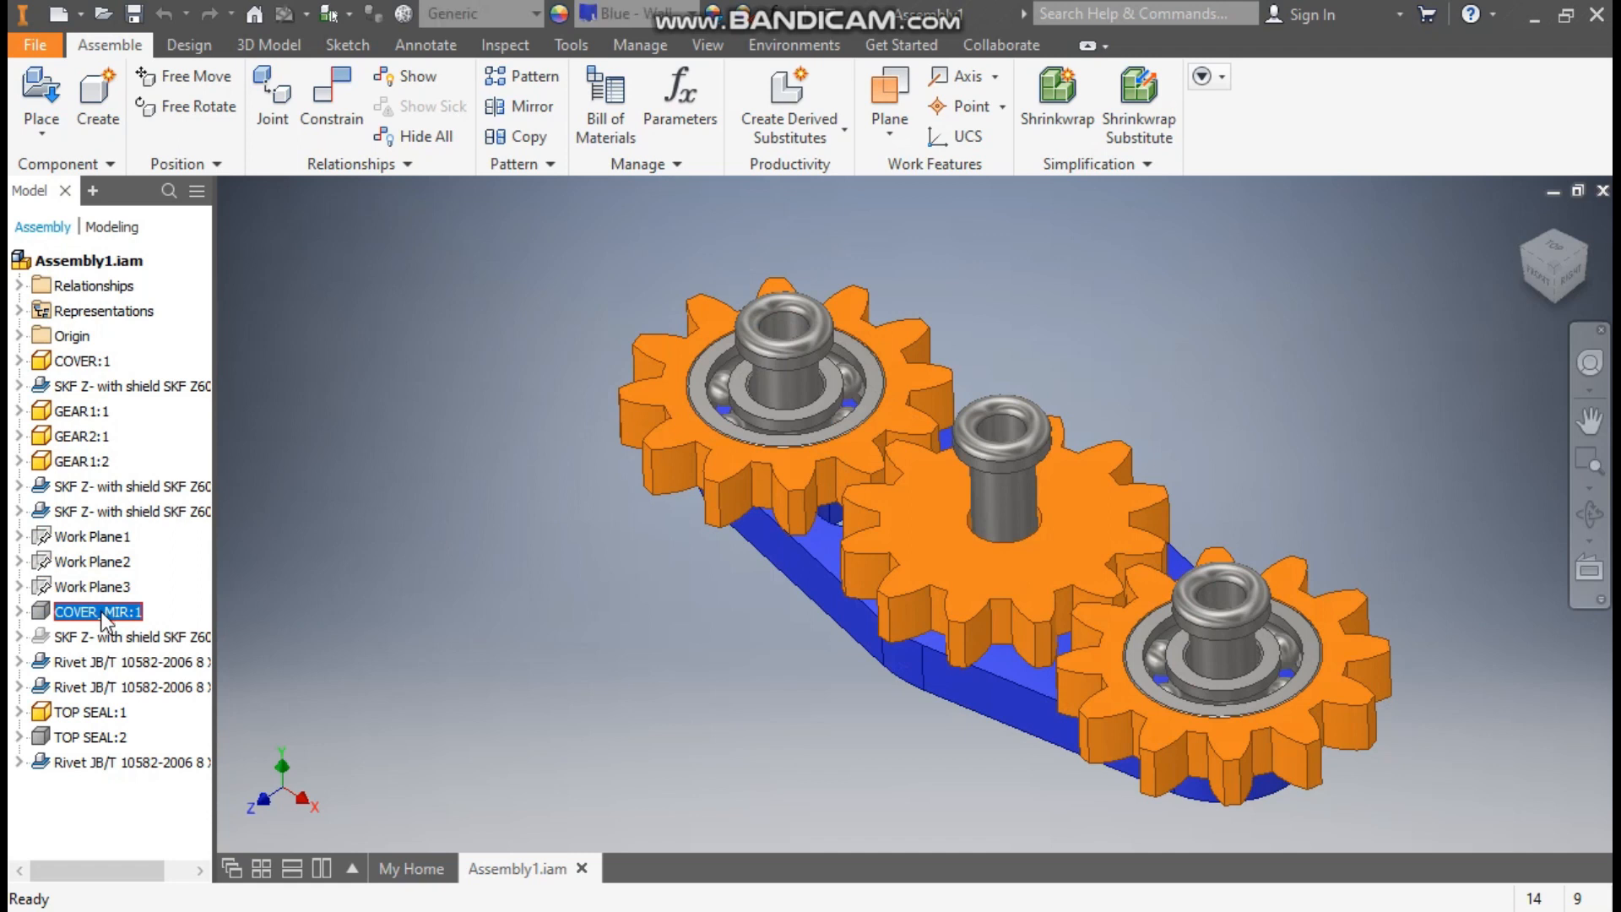
left_click(107, 639, "ctrl")
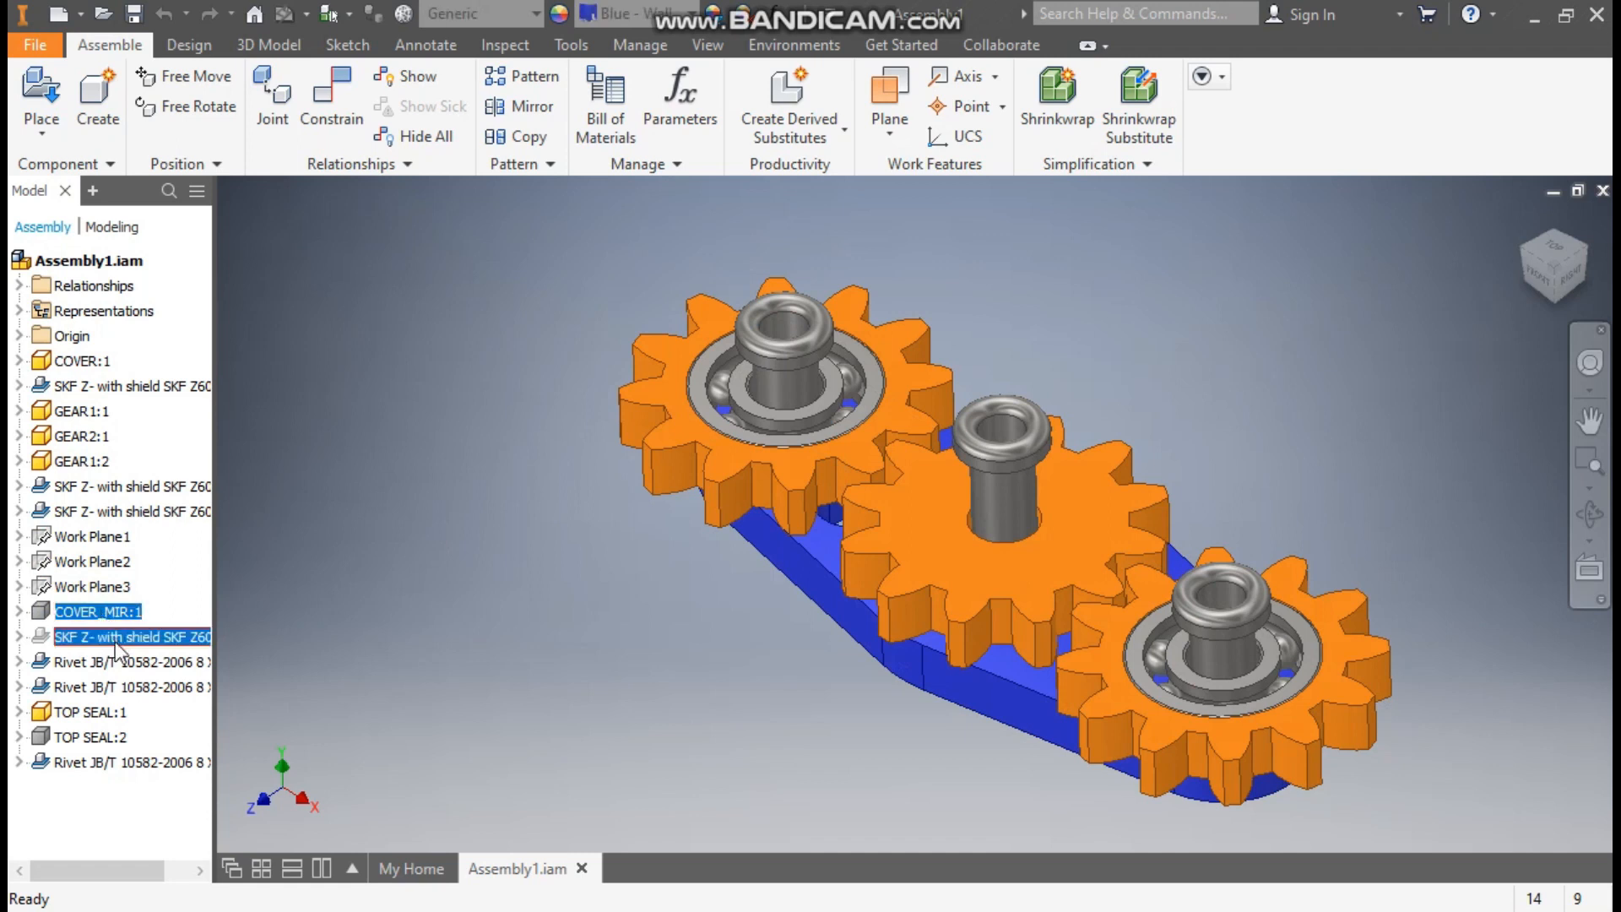
left_click(98, 739, "ctrl")
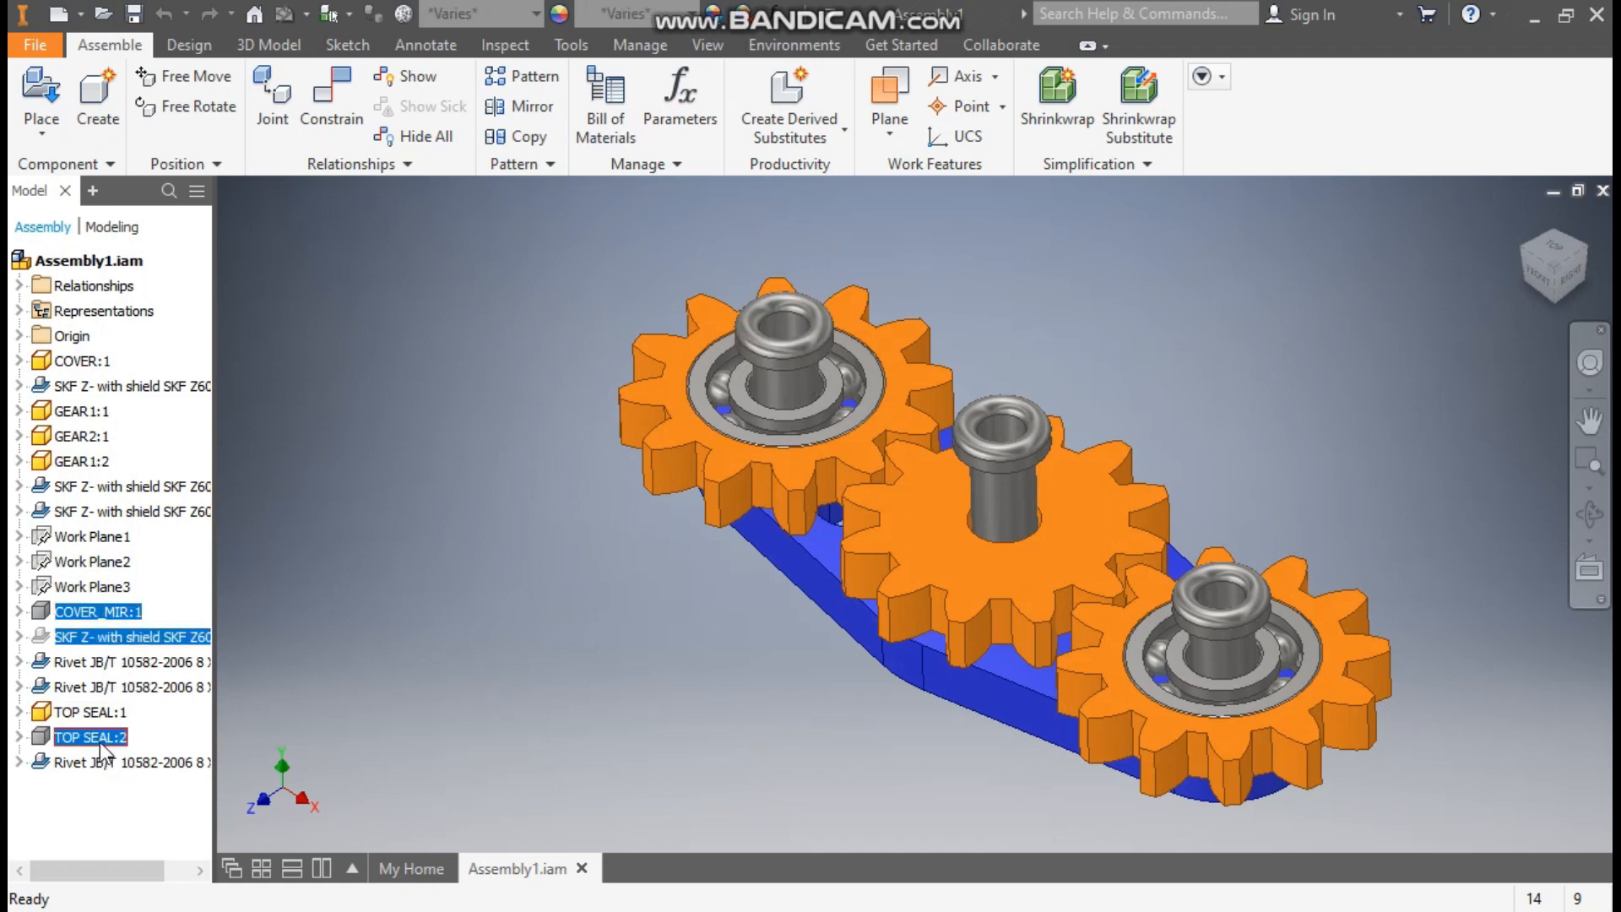
right_click(99, 742)
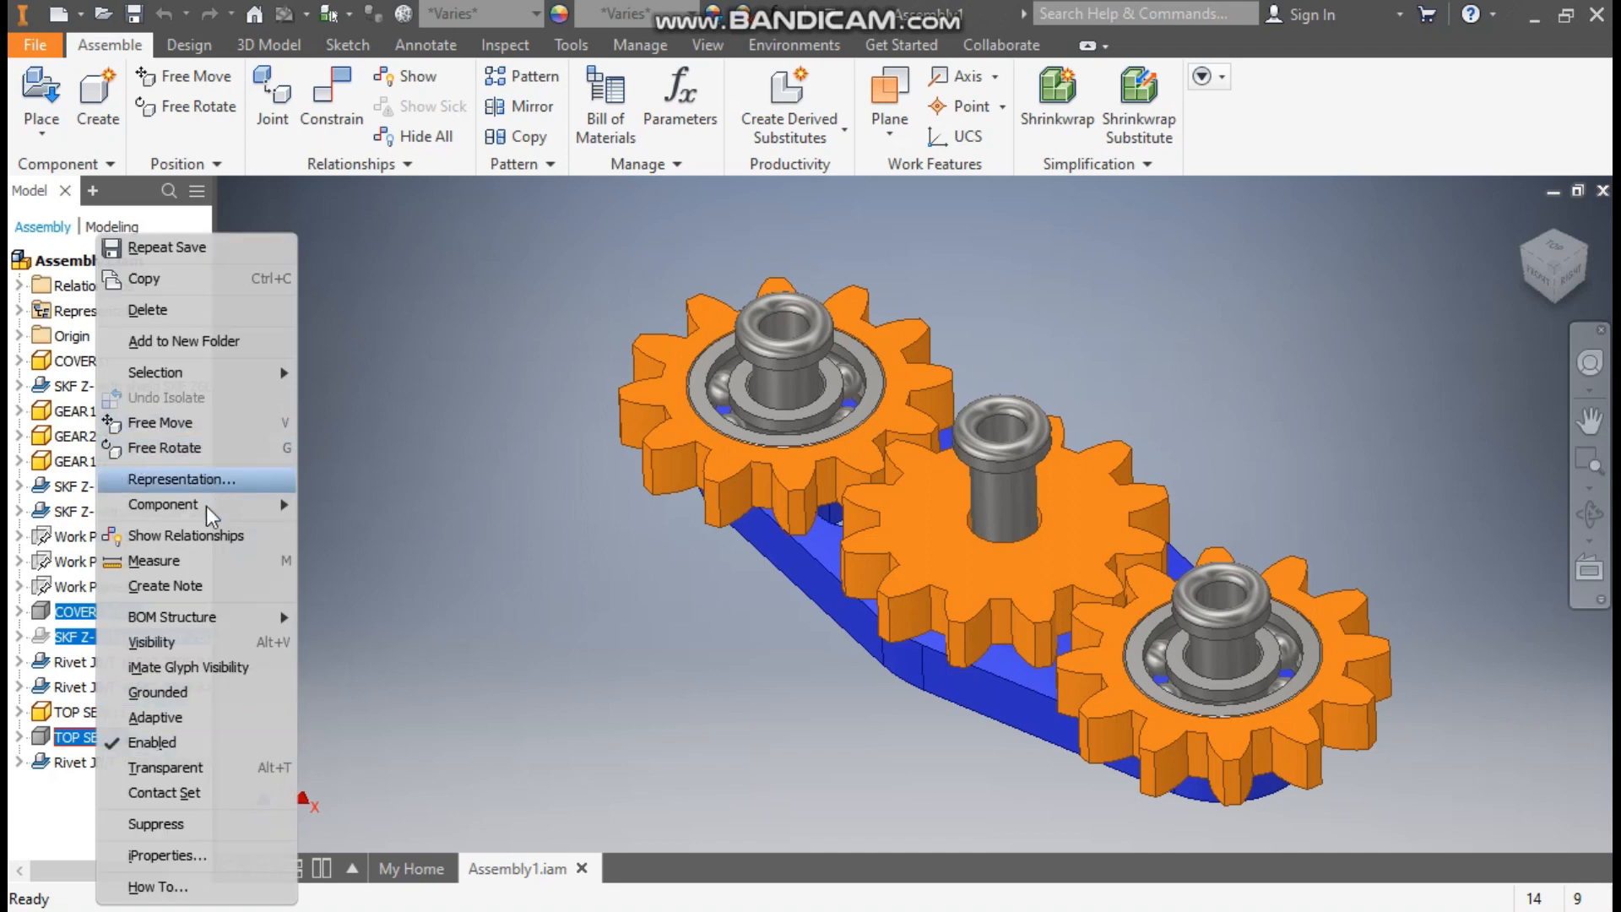
left_click(205, 639)
Examine the middle gear between the covers and the yellow top seal around the central rivet.
middle_click_drag(427, 515, 420, 459)
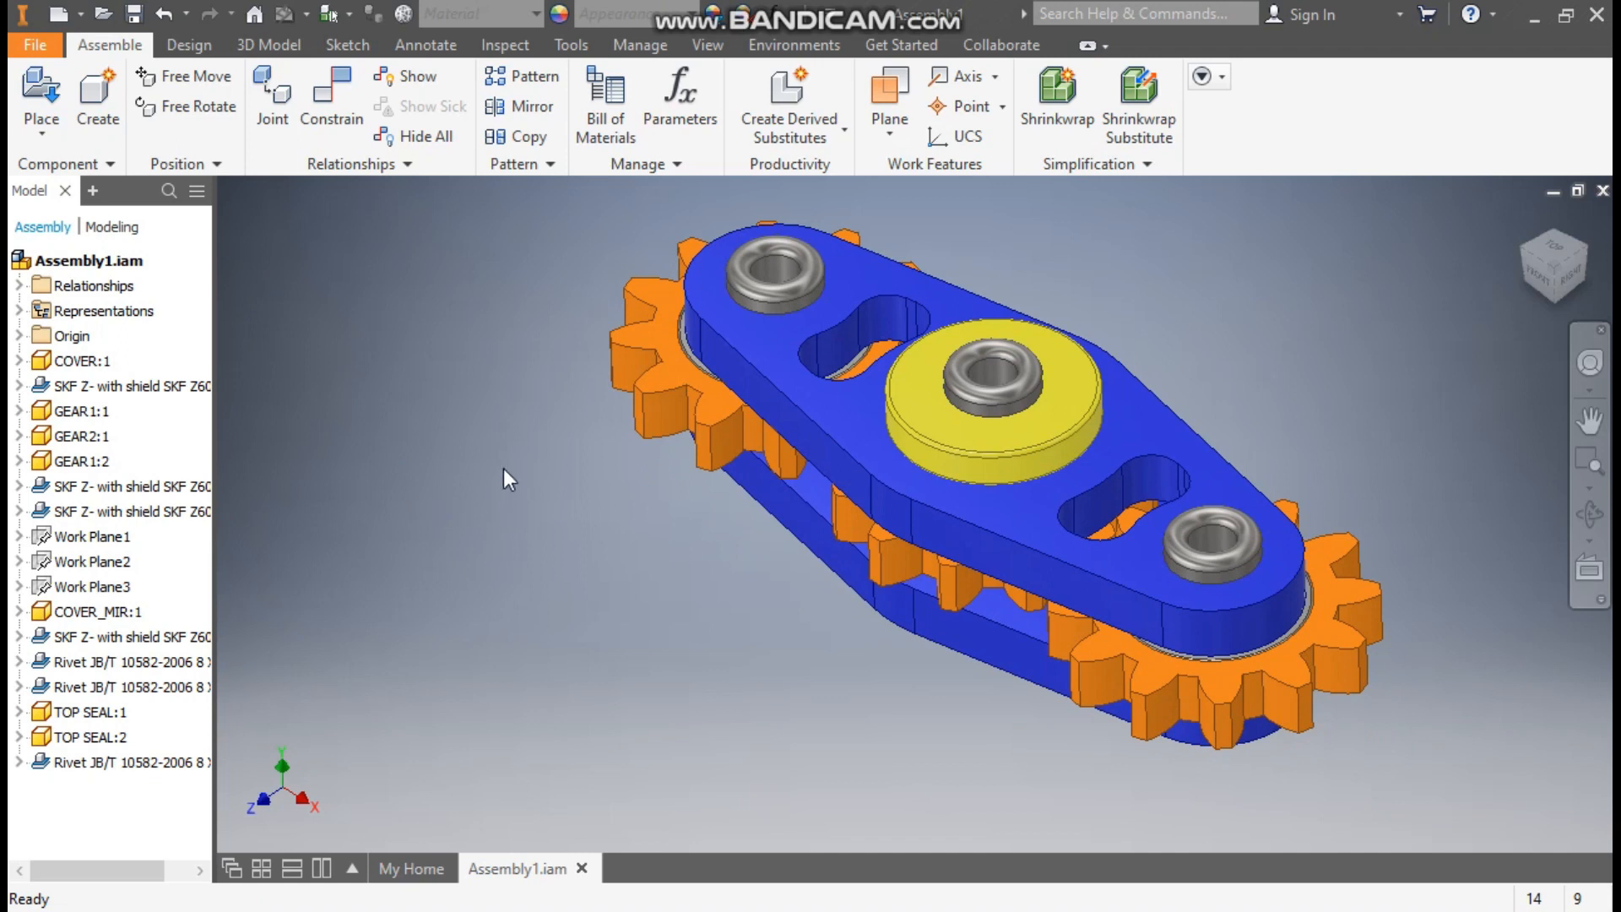
middle_click_drag(741, 671, 687, 667)
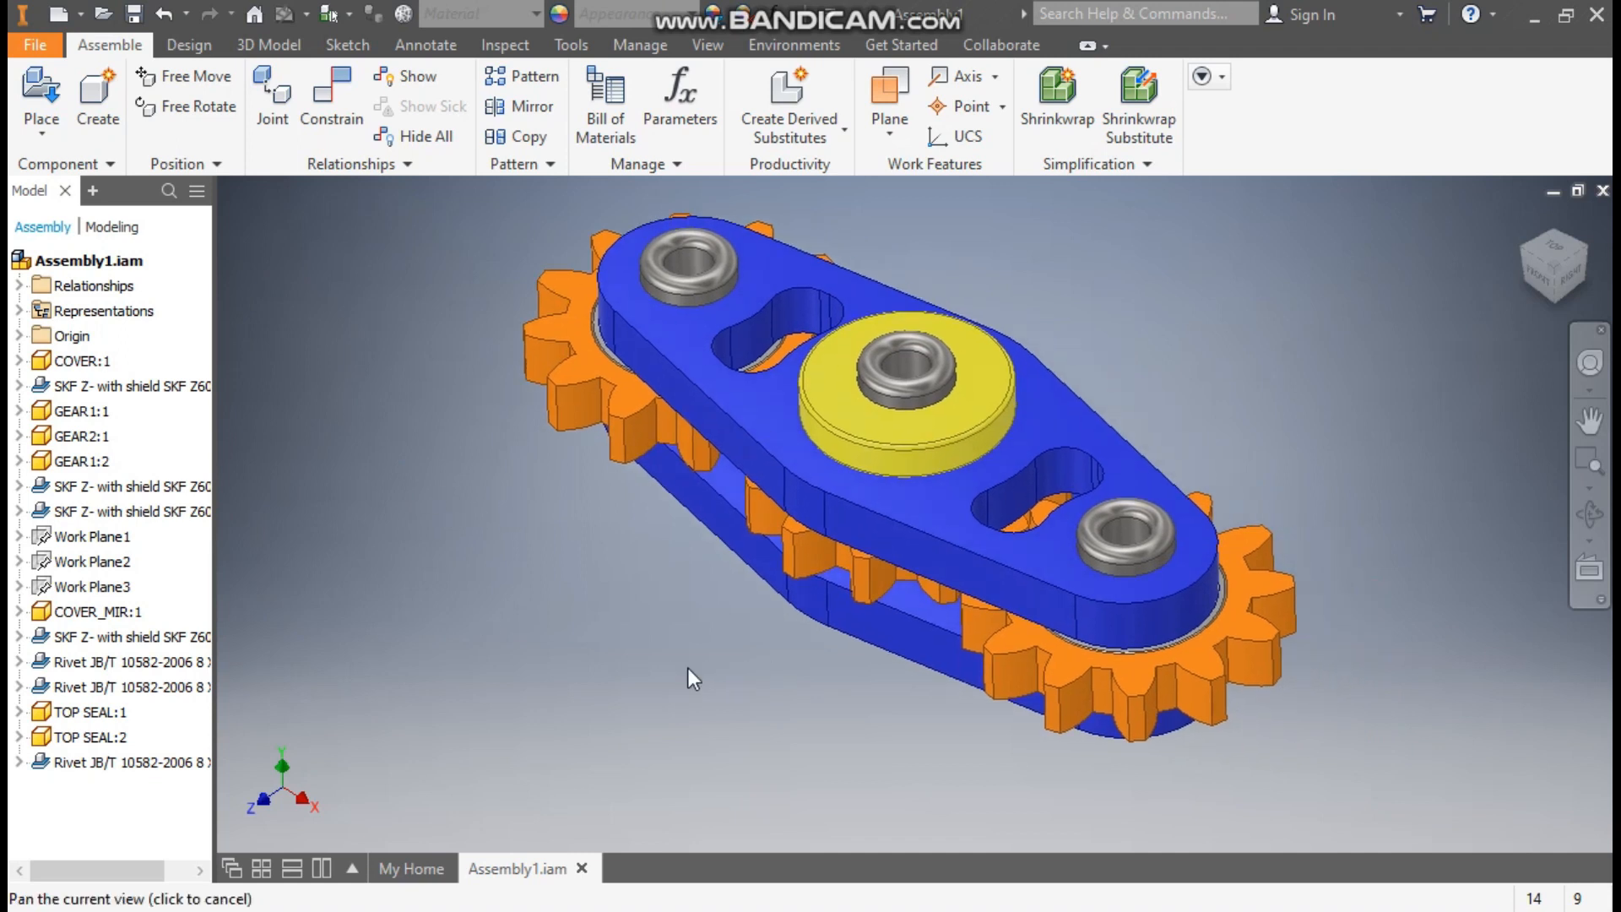
left_click(803, 545)
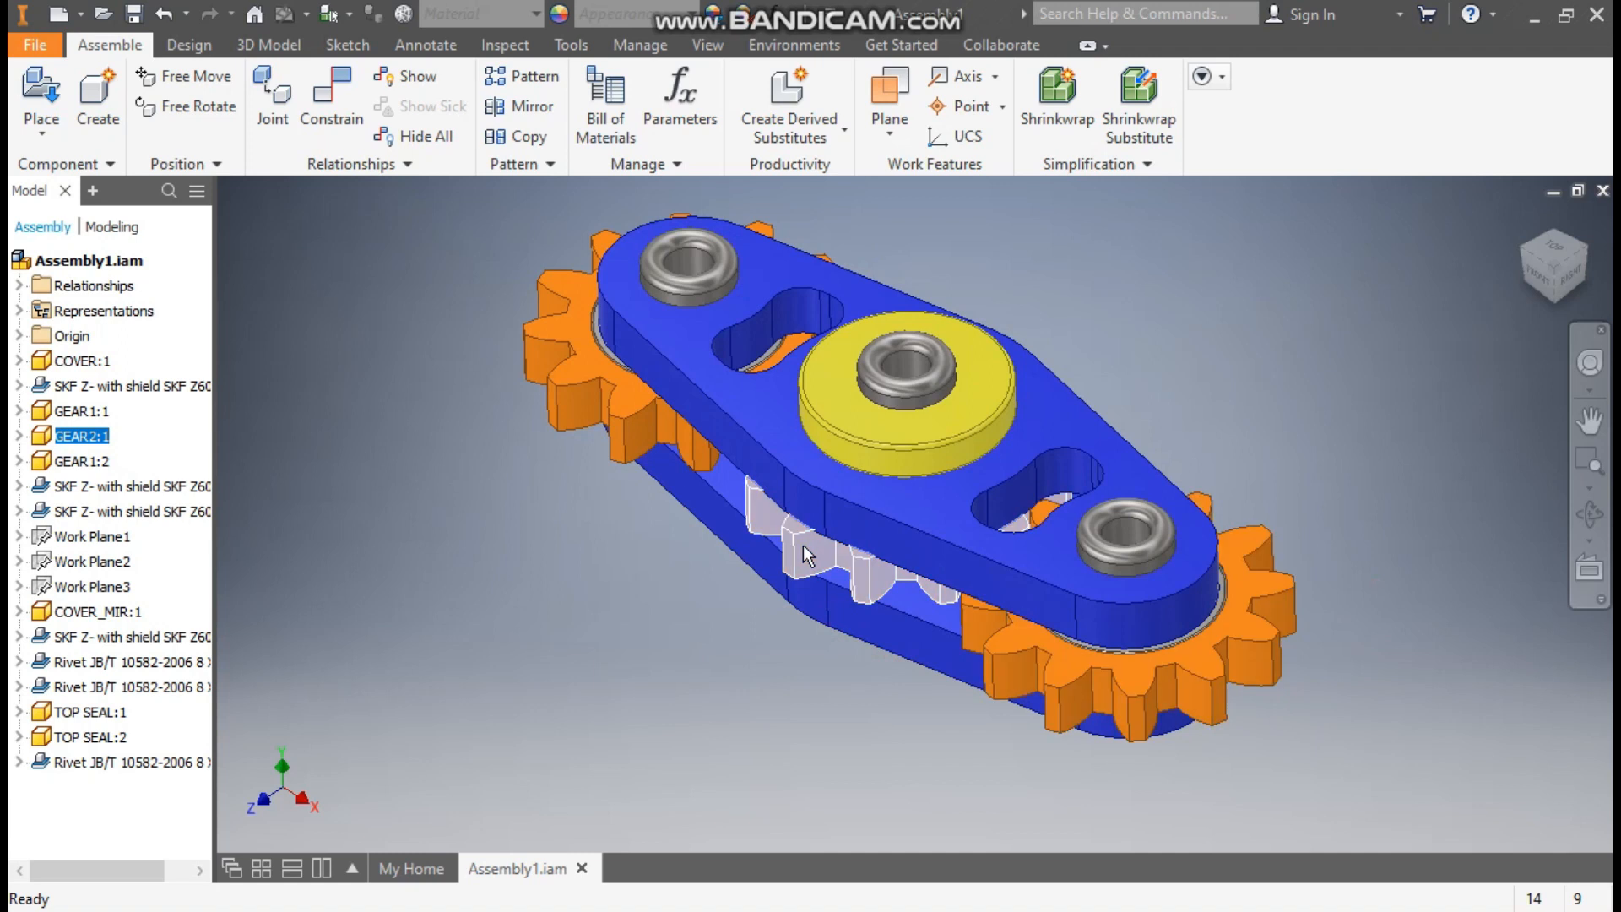
left_click(488, 599)
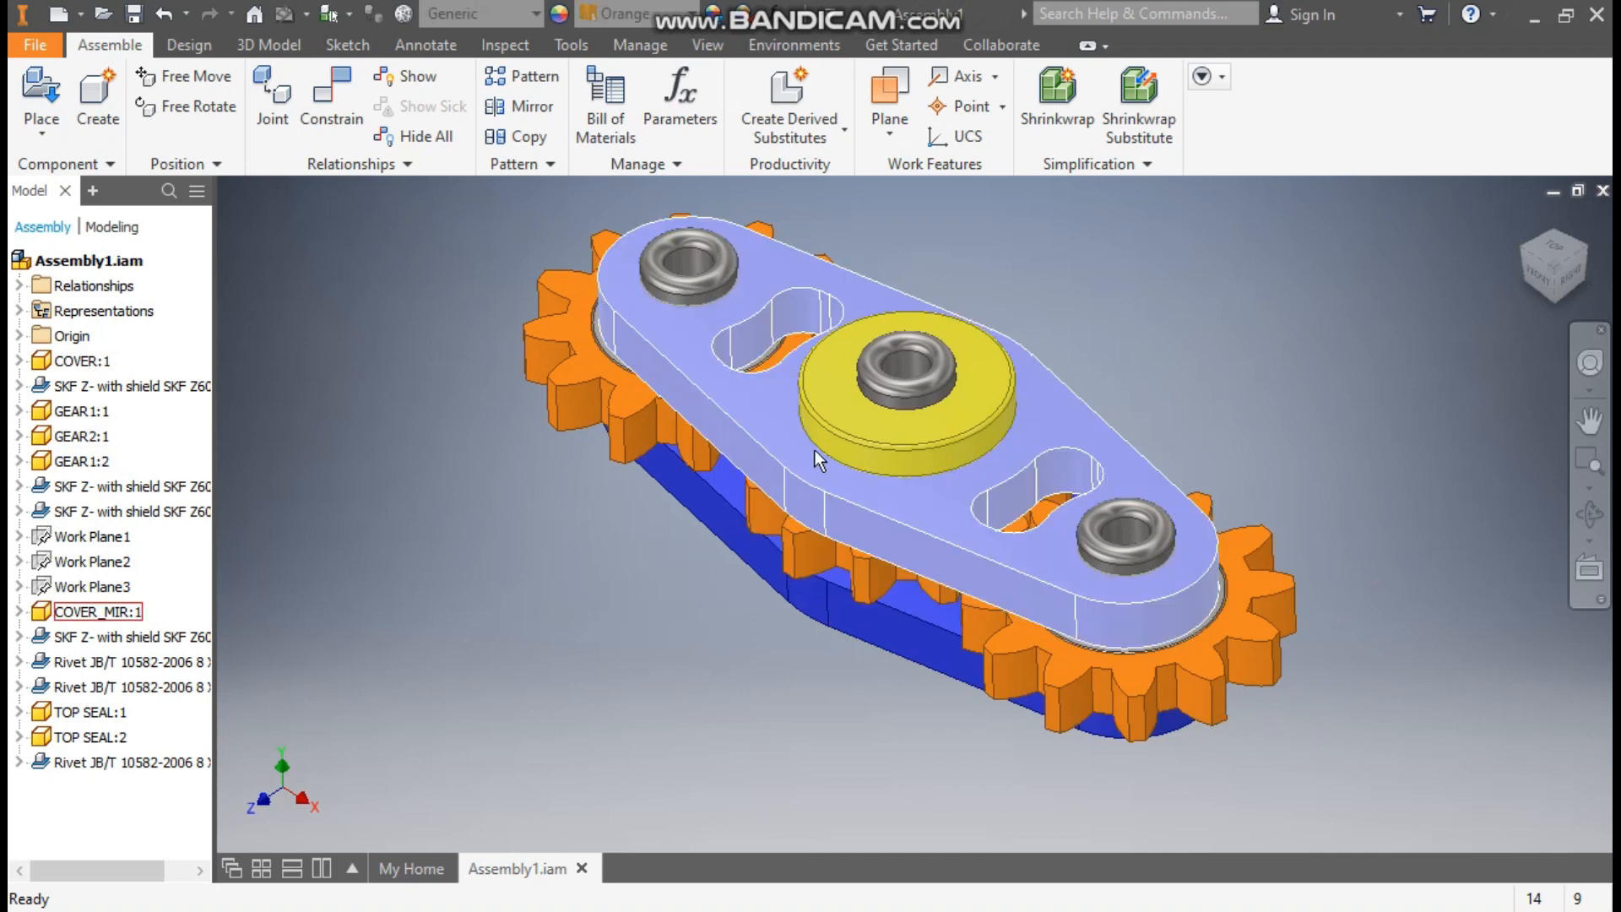
left_click(863, 428)
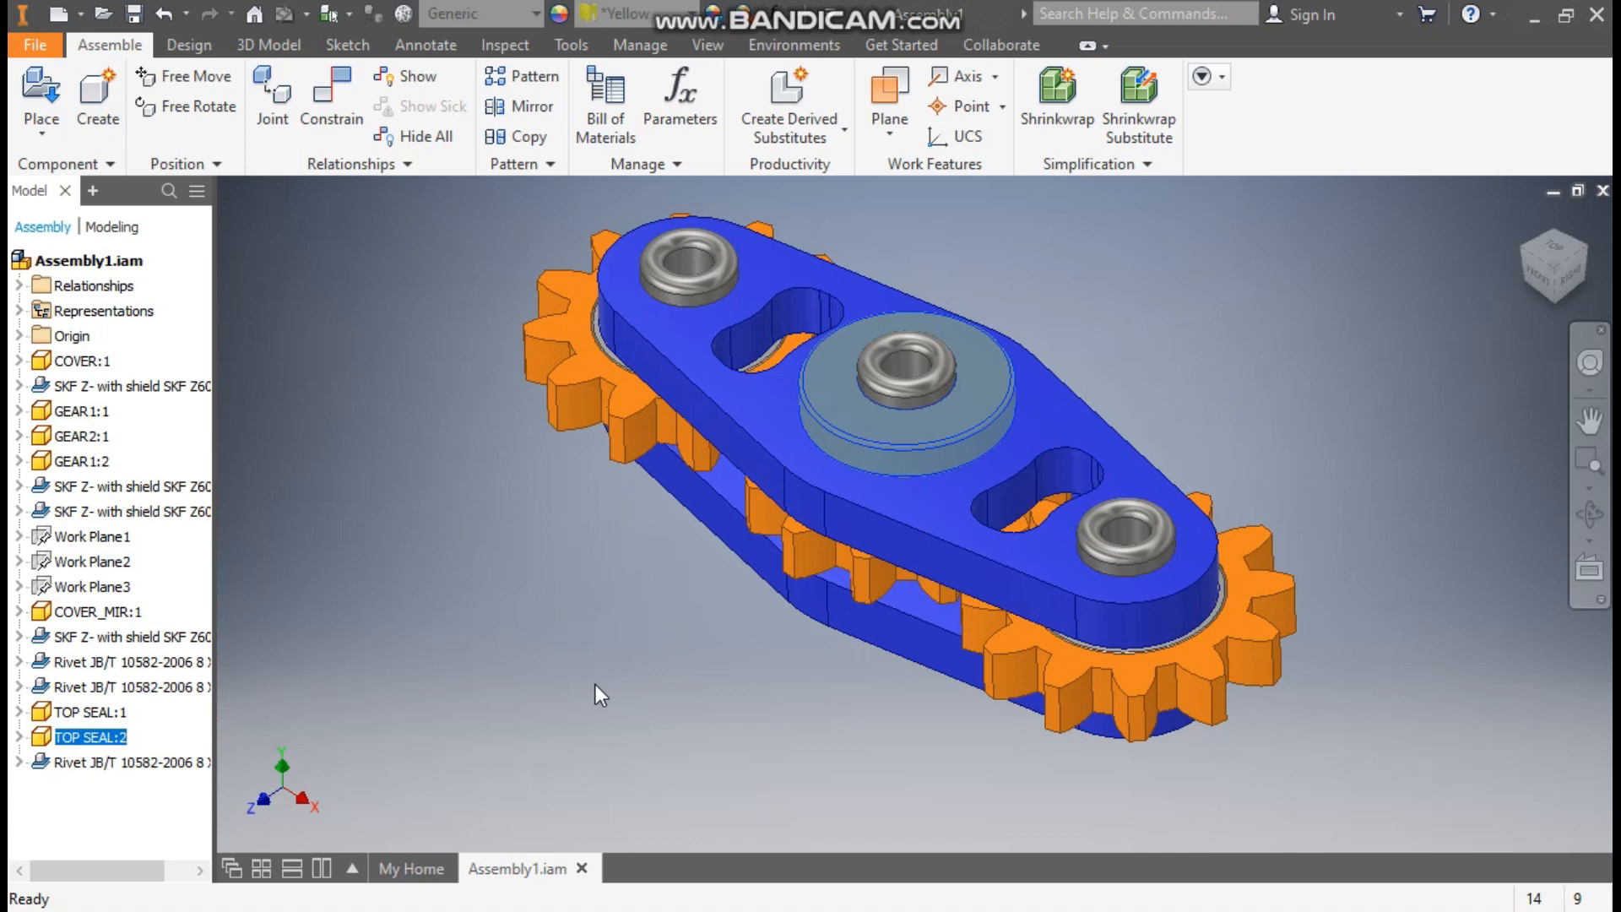
Create a new part from the metric Standard (mm).ipt template and start a 2D sketch on the horizontal XZ plane.
left_click(64, 18)
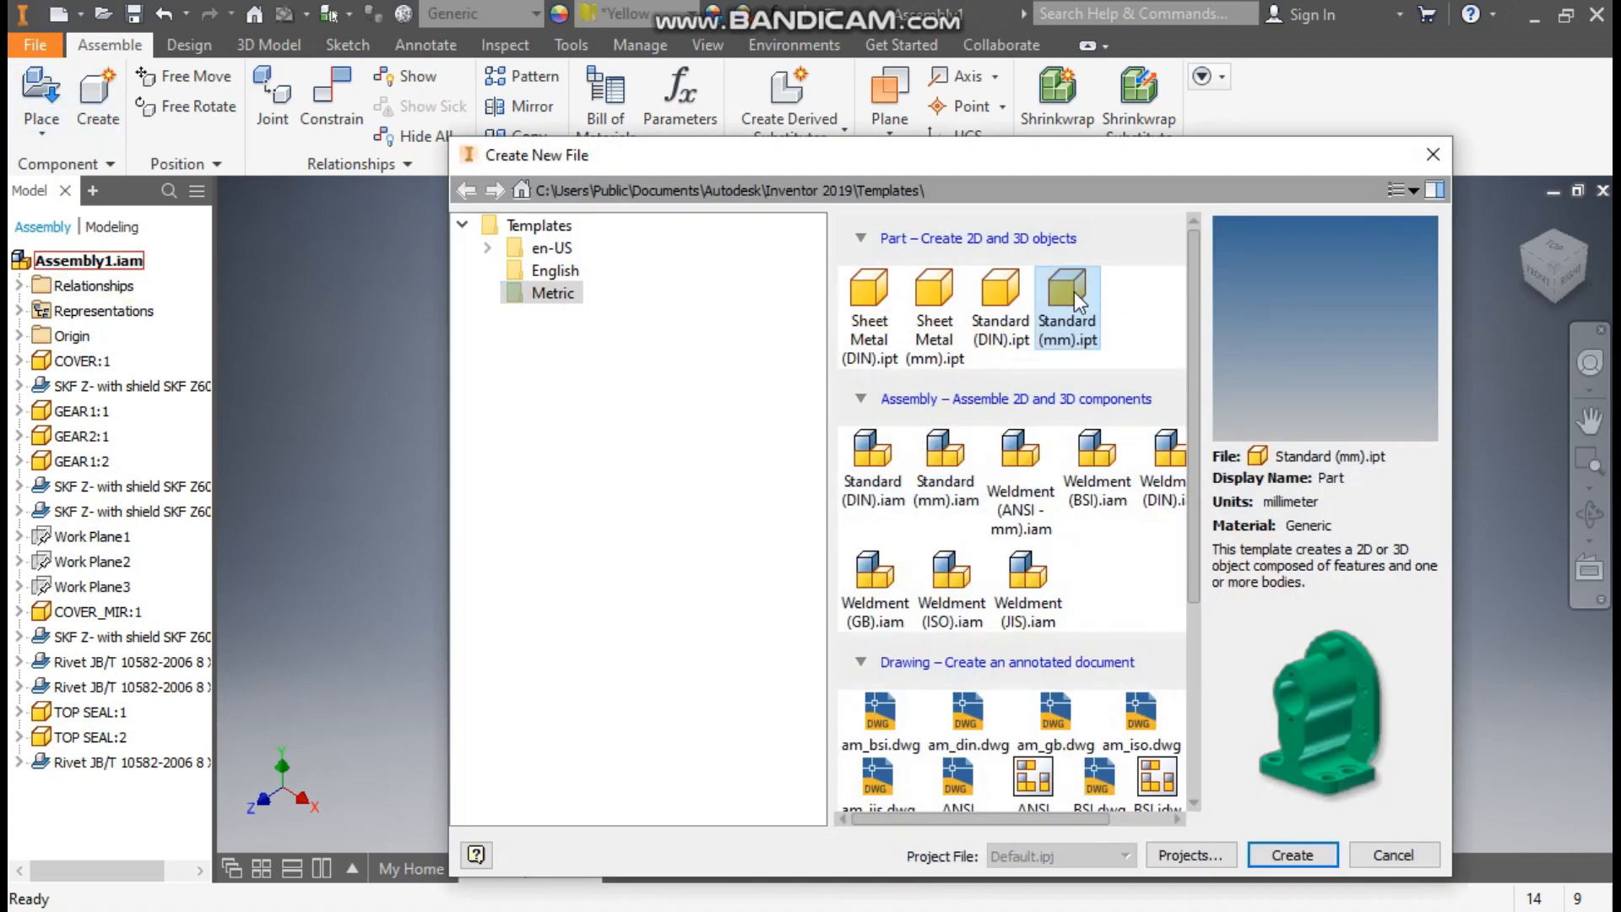
left_click(1309, 857)
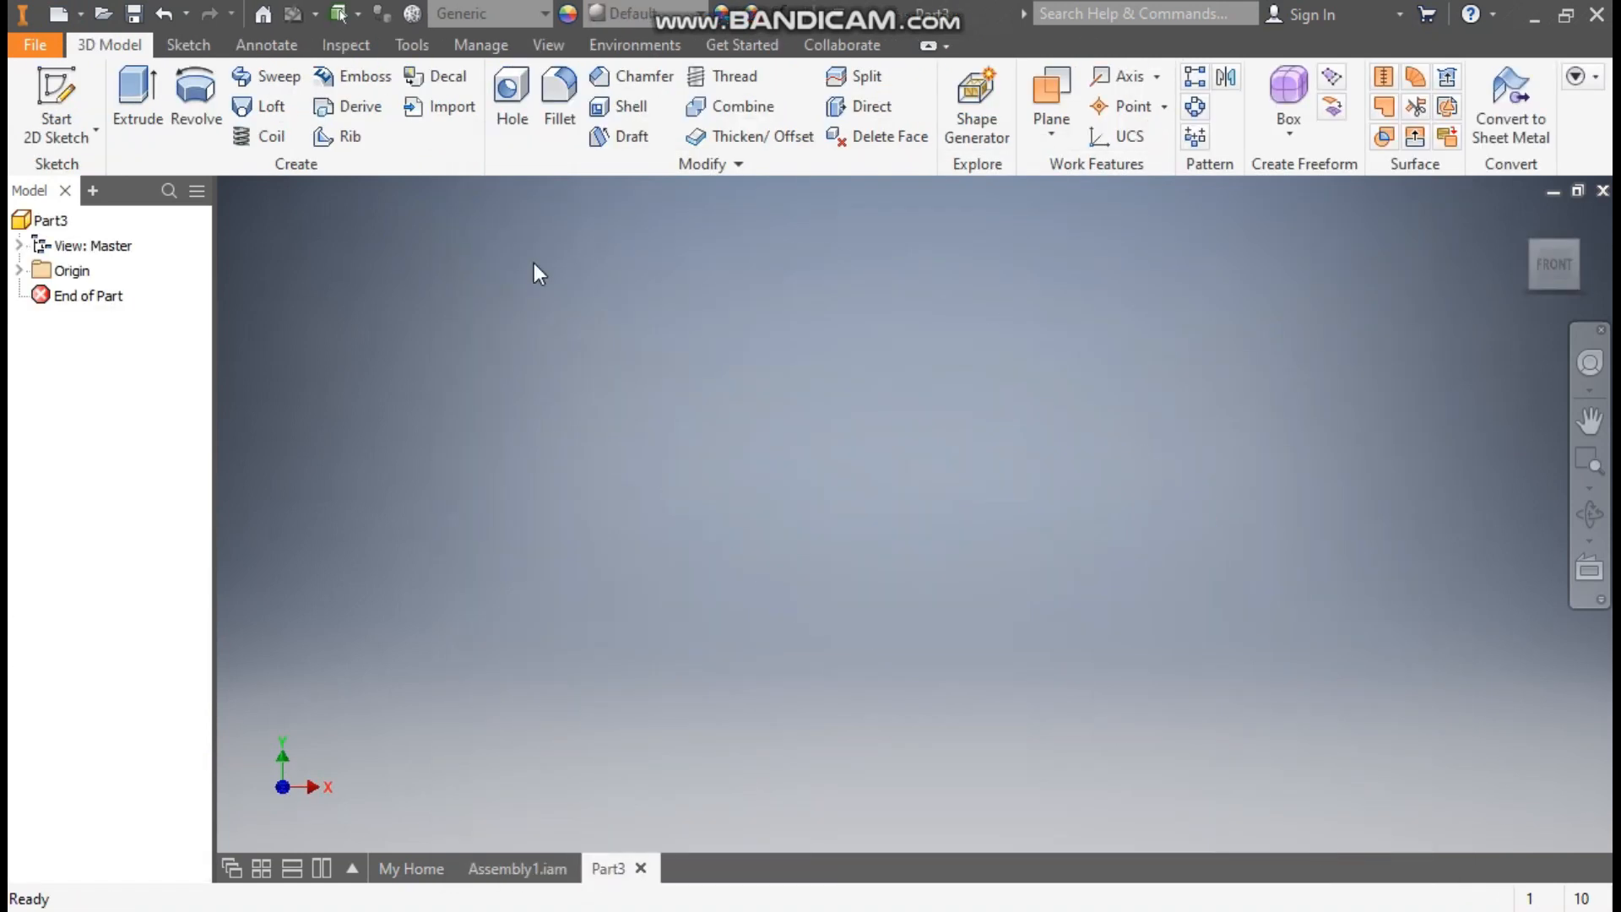
left_click(61, 138)
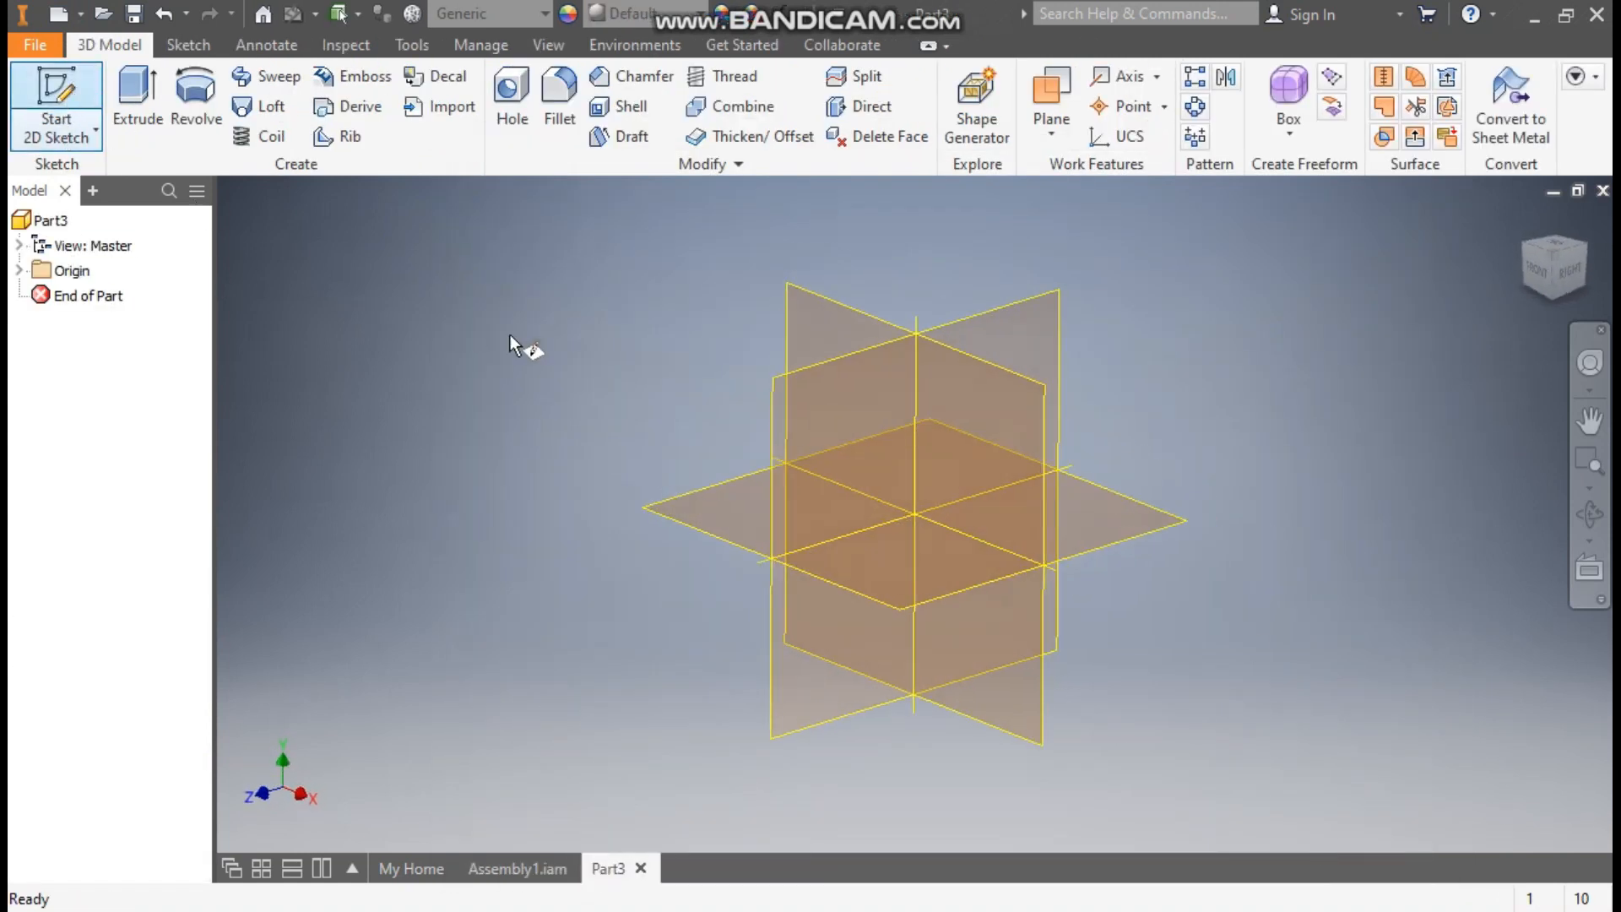
left_click(719, 487)
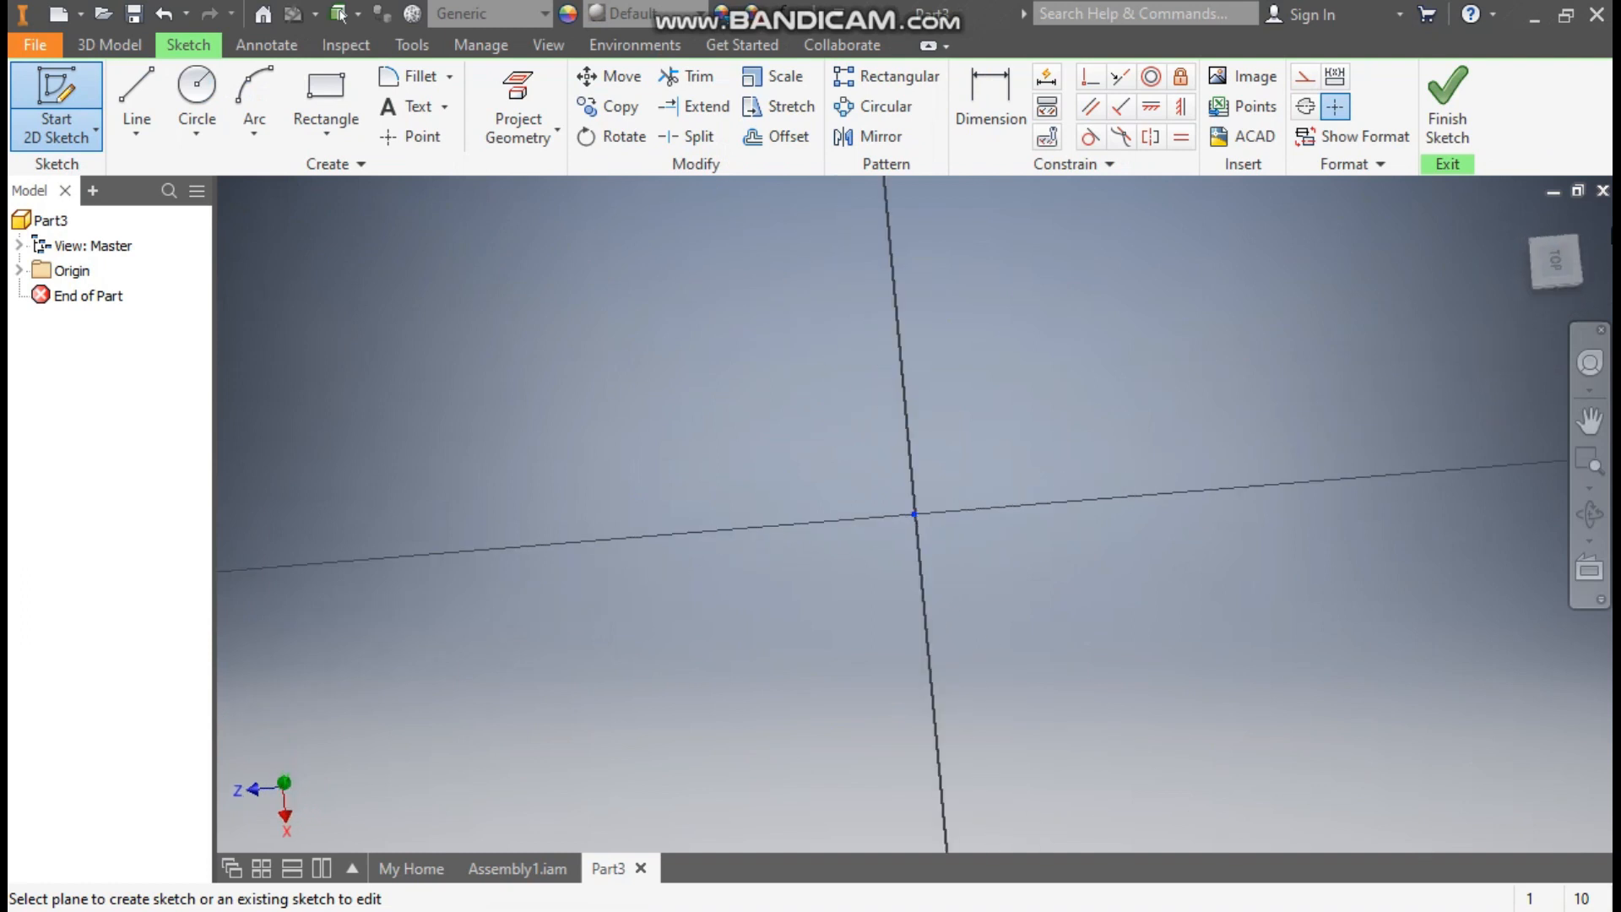
left_click(1595, 225)
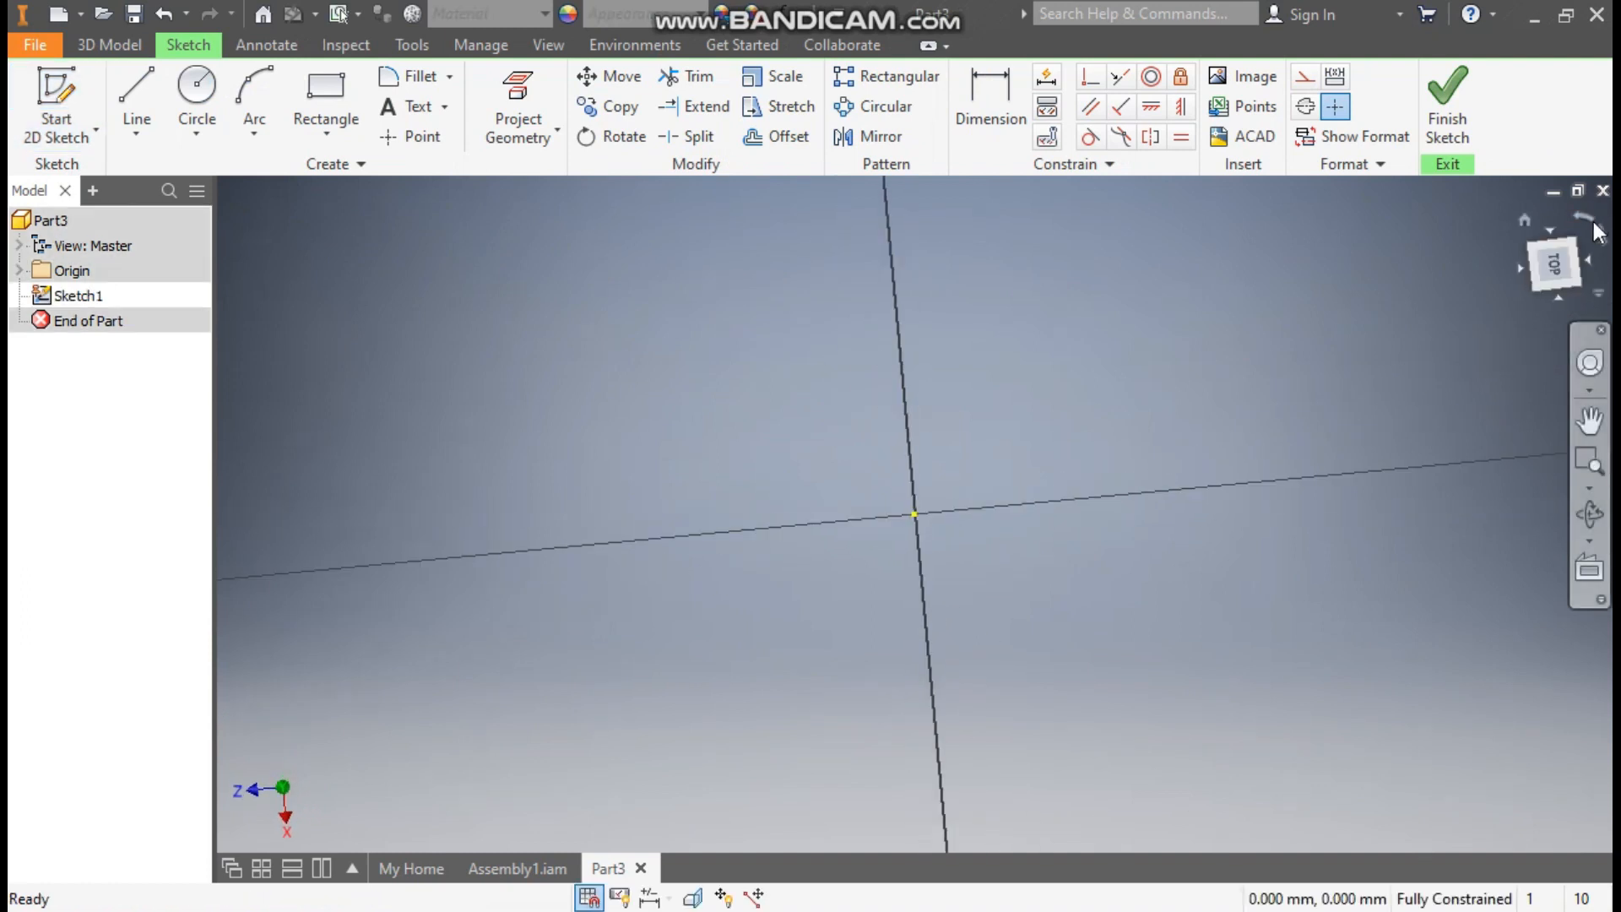
Sketch two concentric circles centred on the origin, with diameters of 26 mm and 8 mm.
left_click(197, 87)
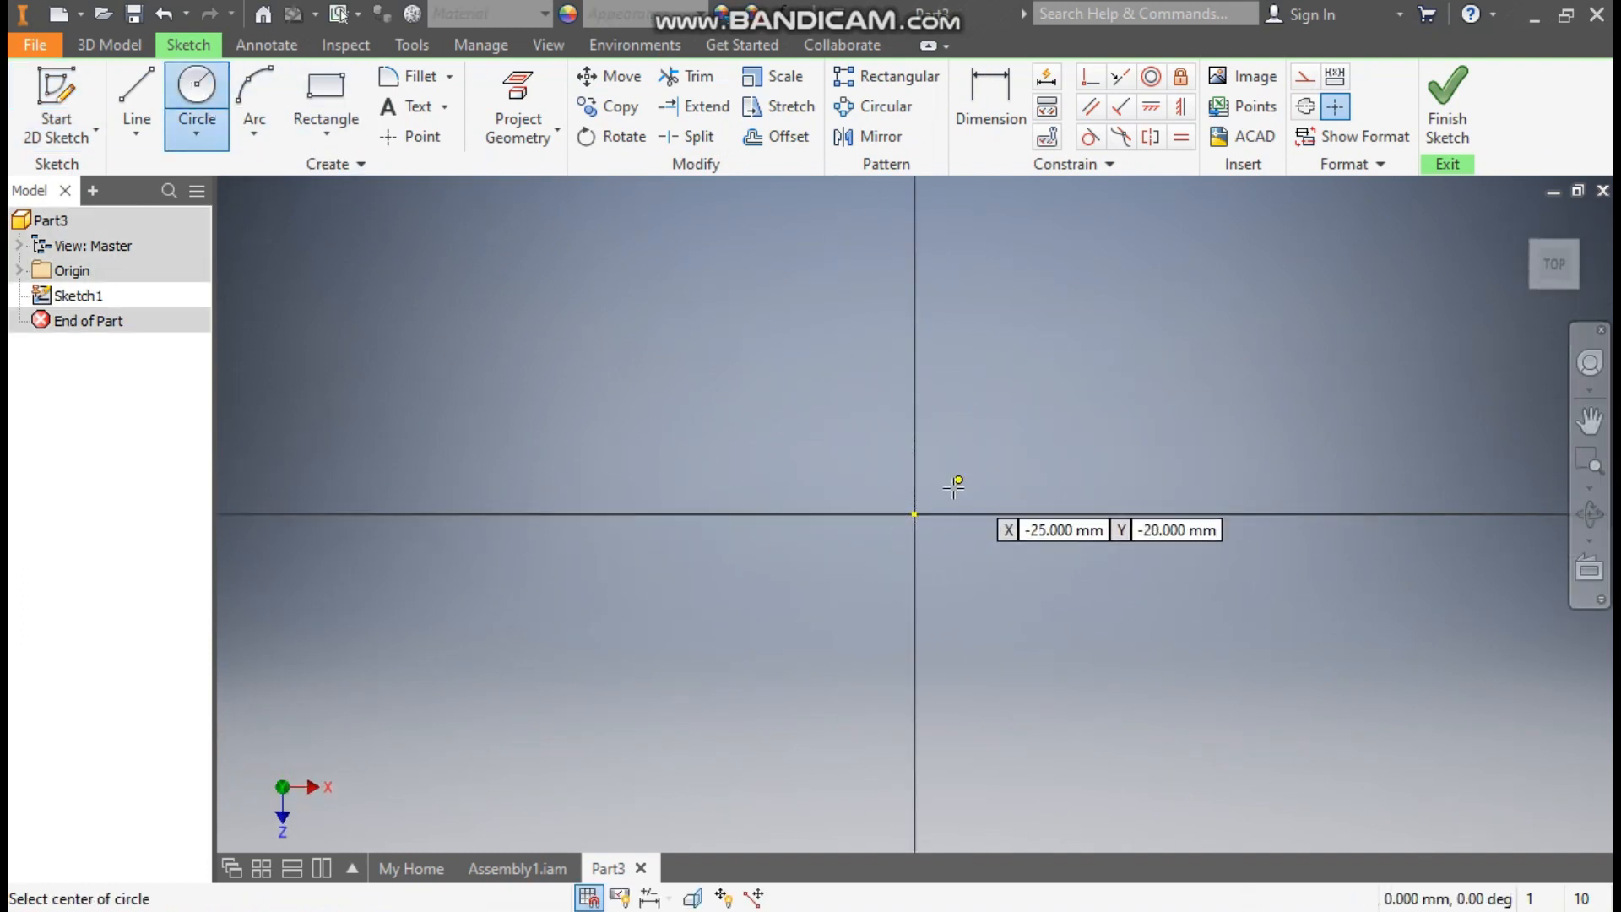
left_click(914, 514)
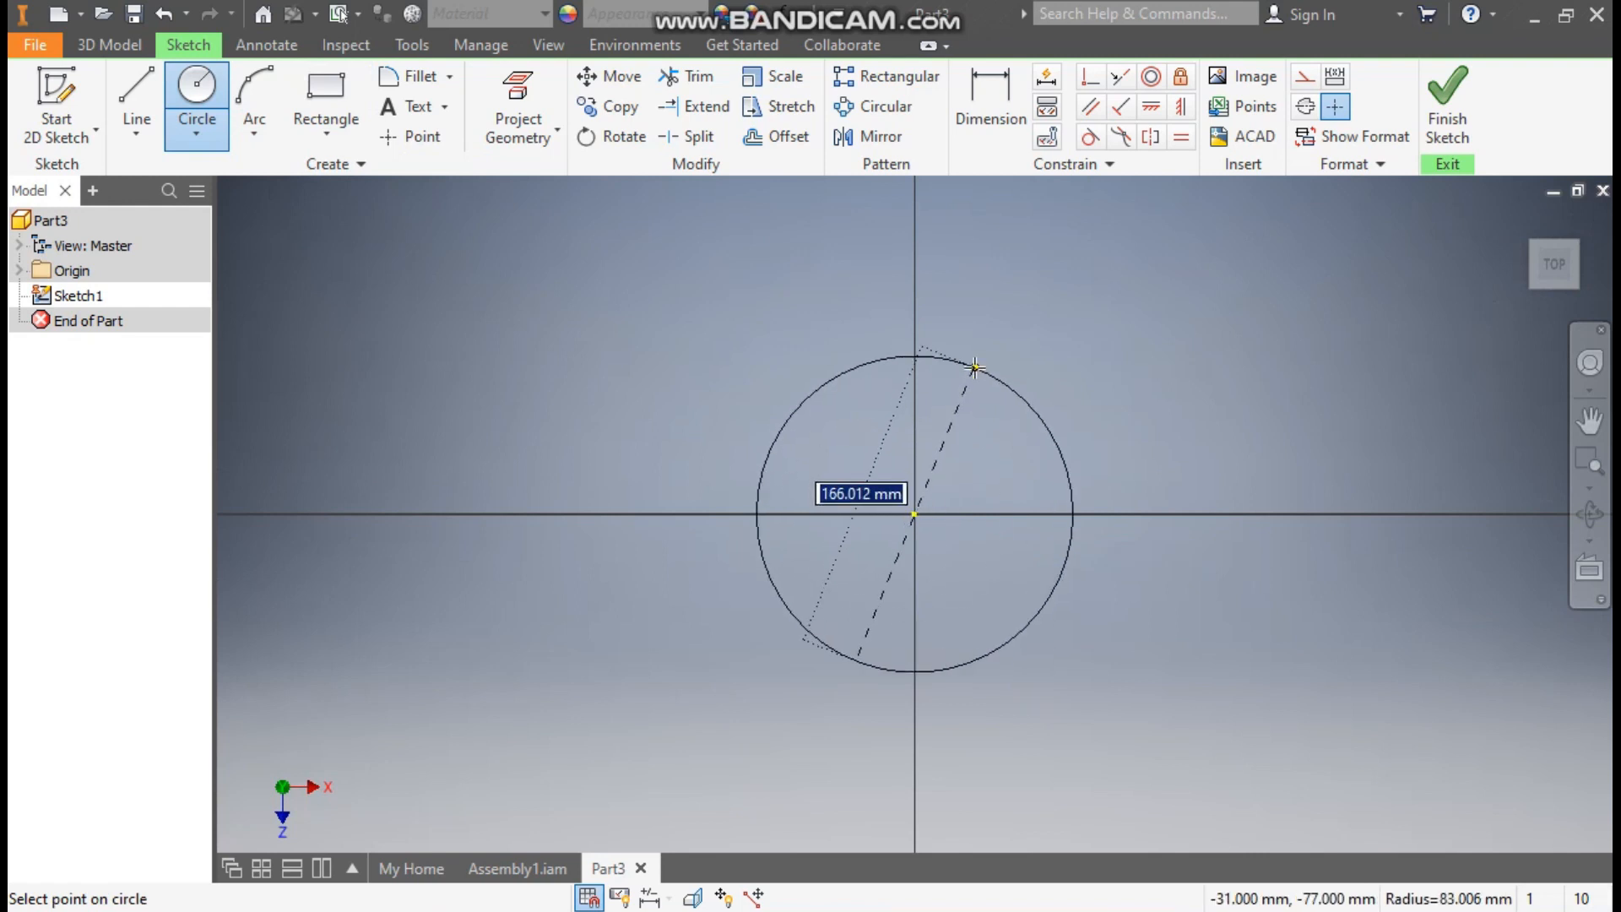
type("26")
key("Return")
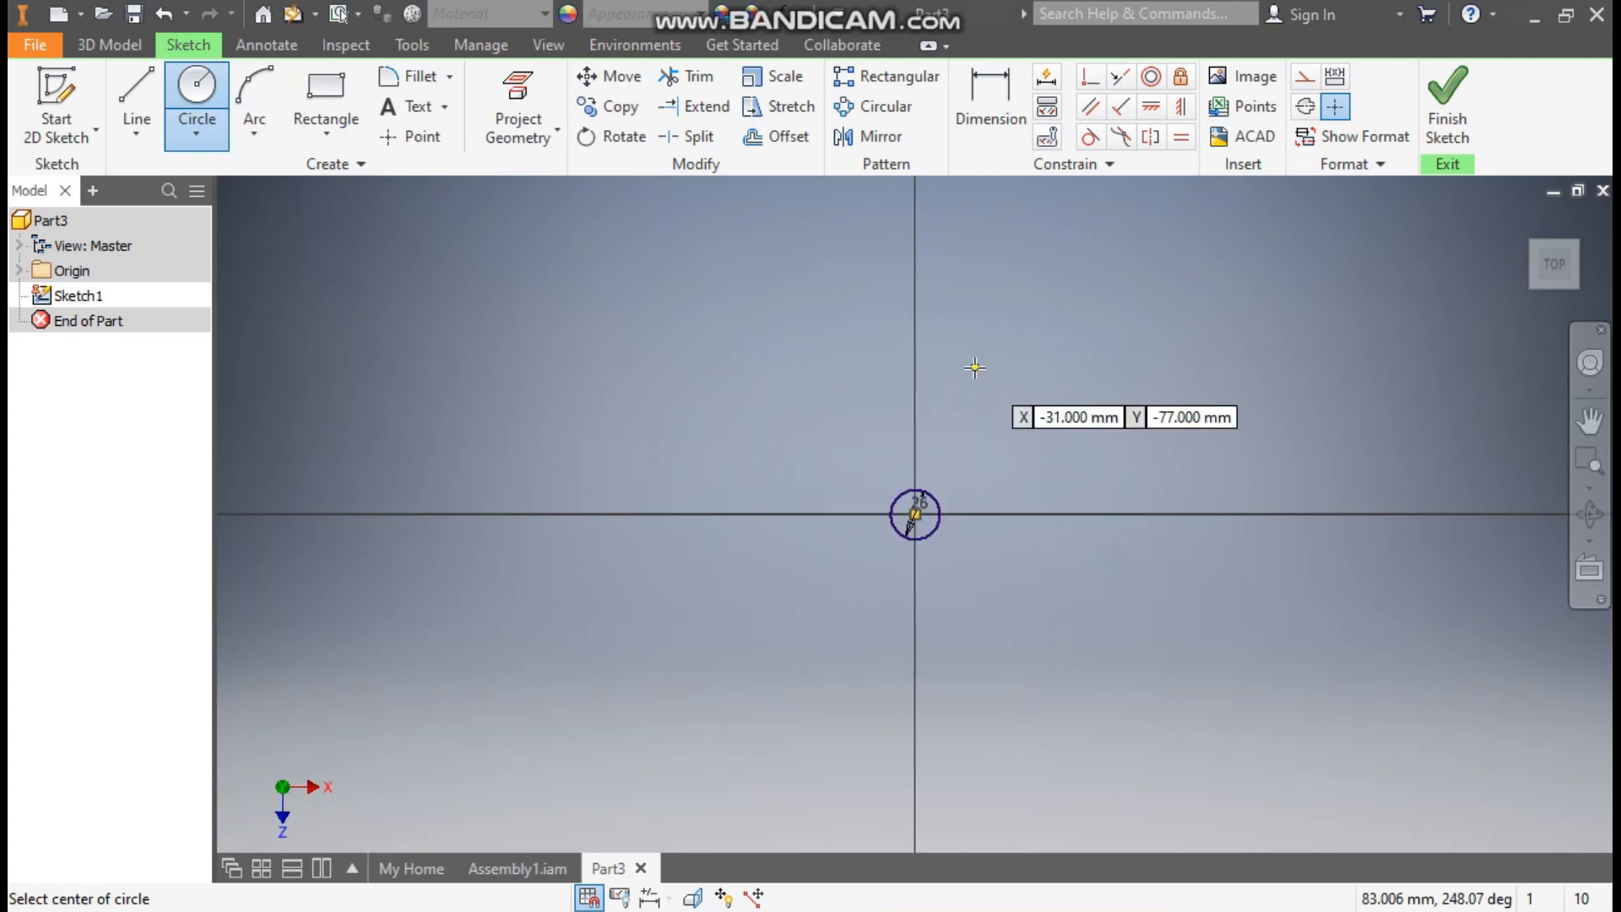
scroll(929, 514, "up", 8)
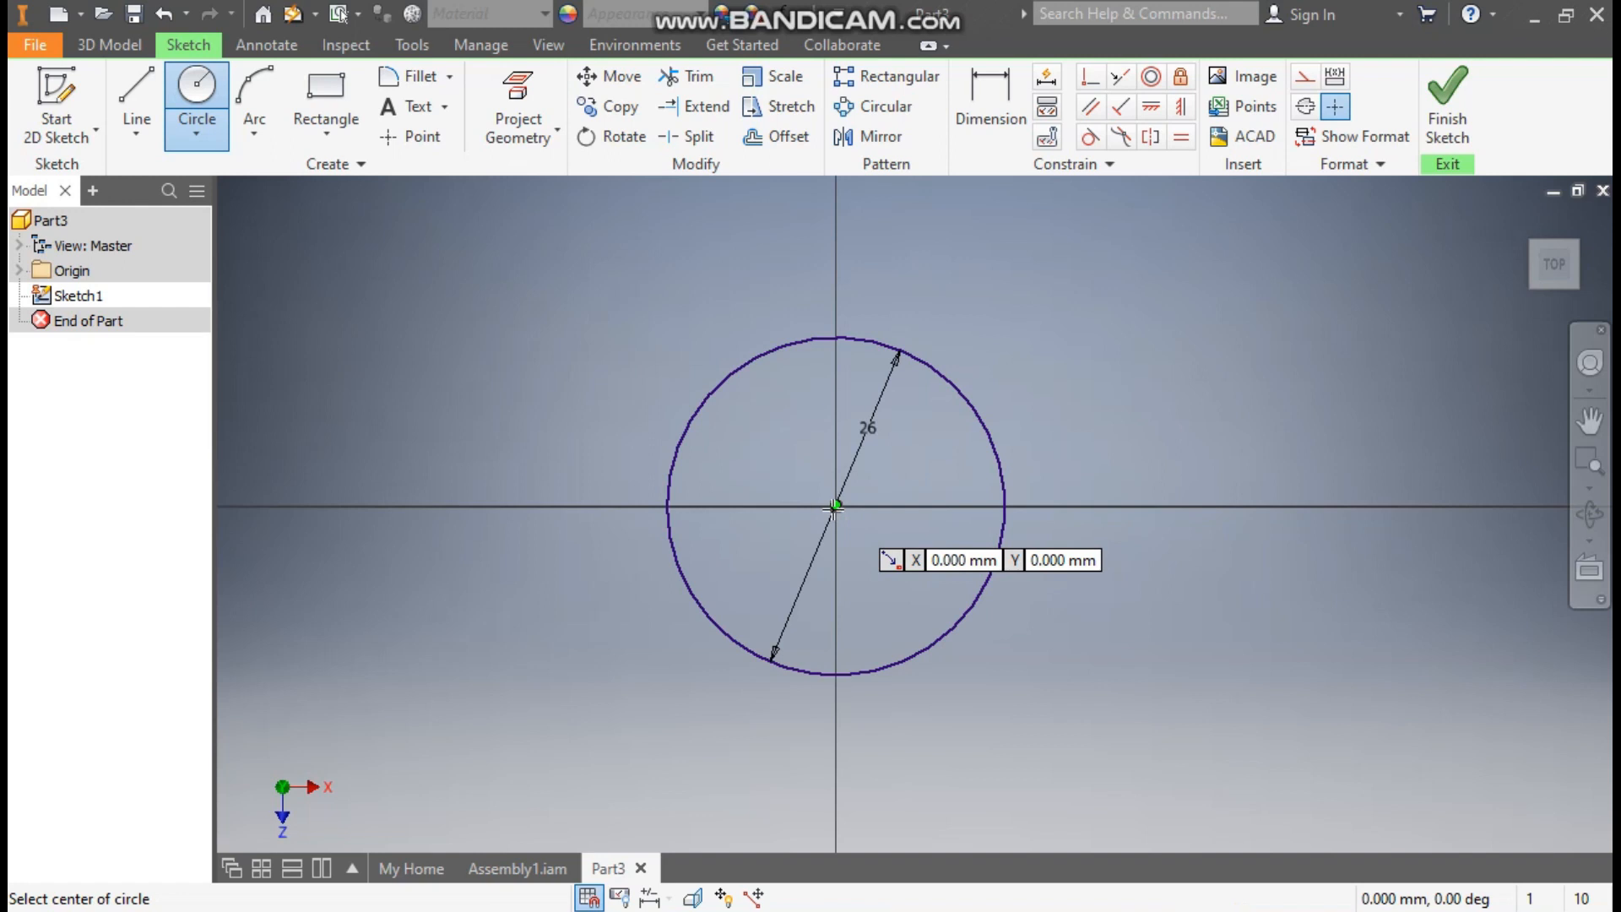
left_click(835, 507)
type("8")
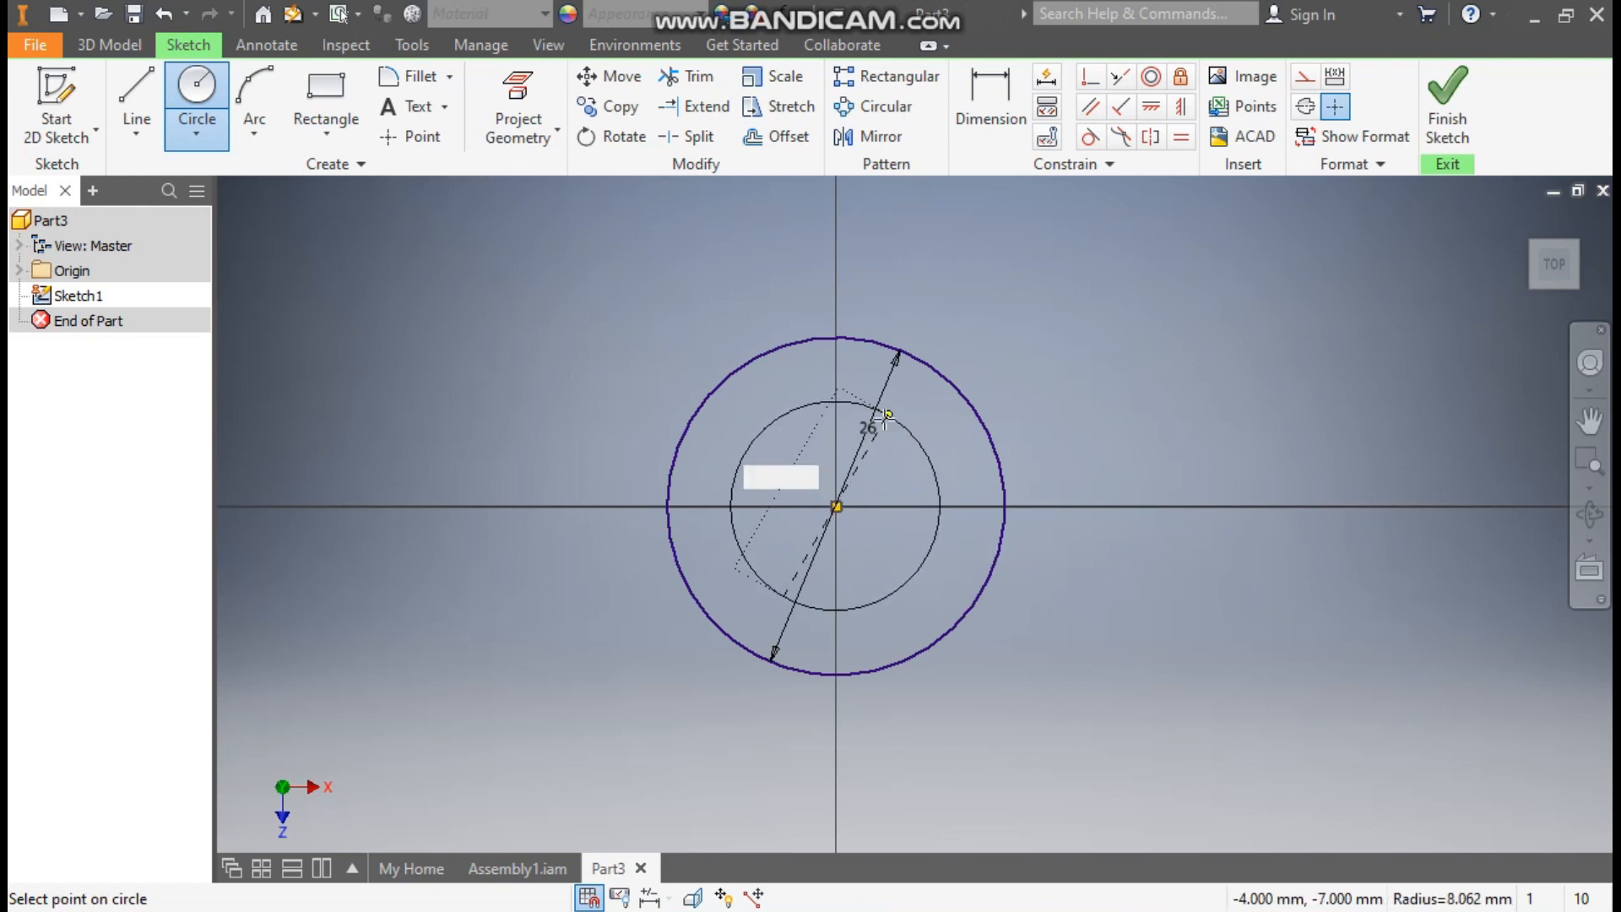
key("Return")
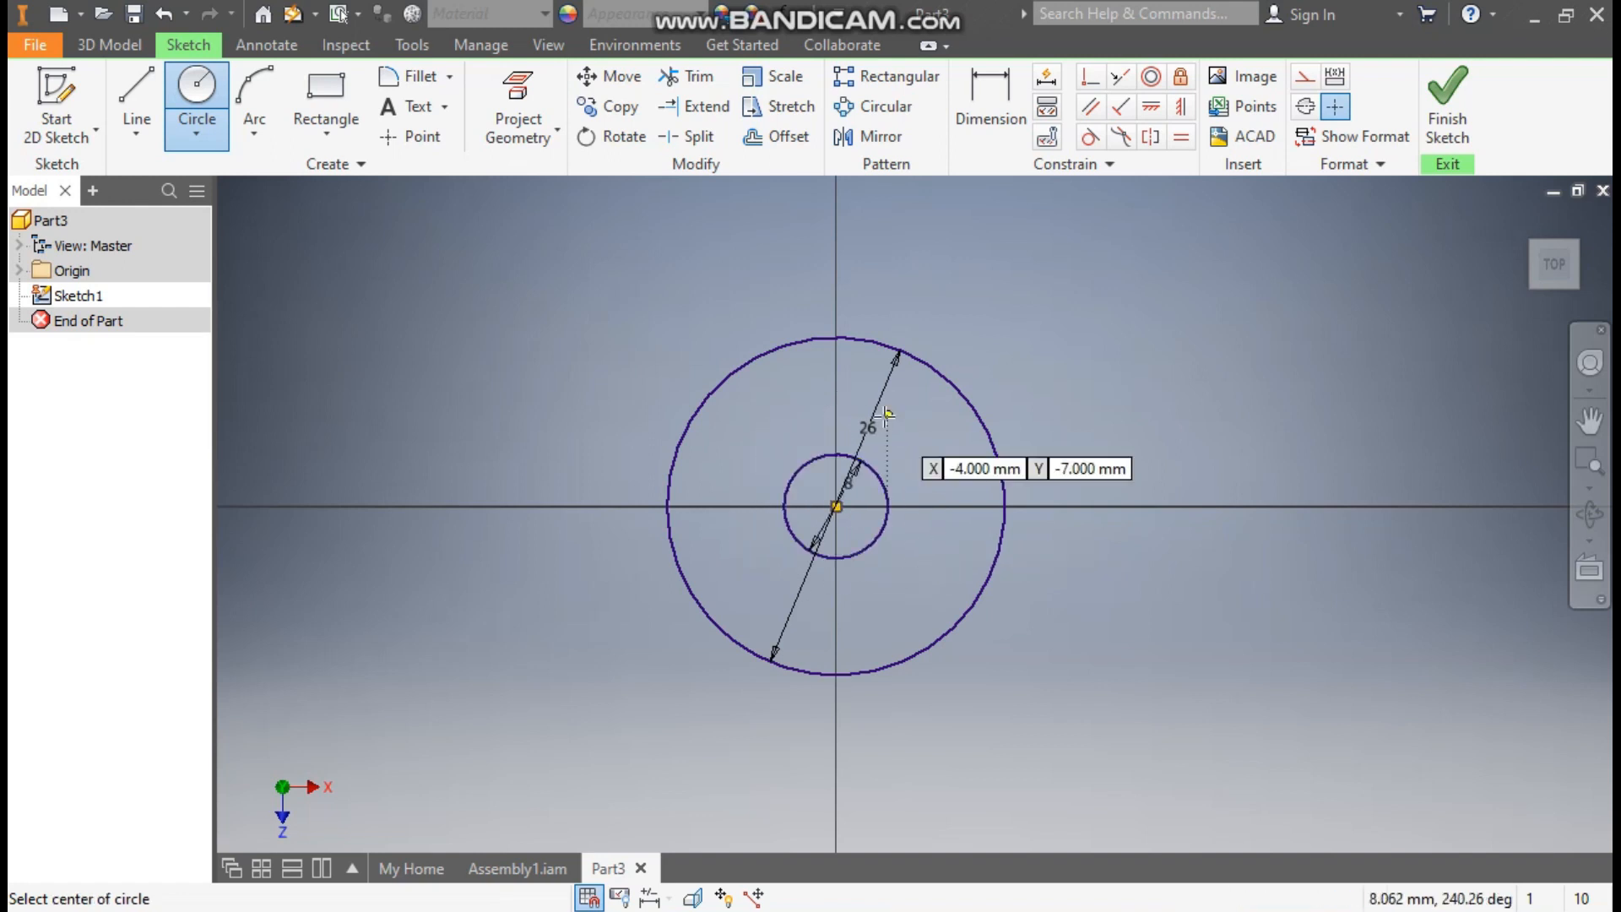
Extrude the ring between the two circles 5 mm, symmetrically about the sketch plane.
left_click(105, 39)
left_click(133, 95)
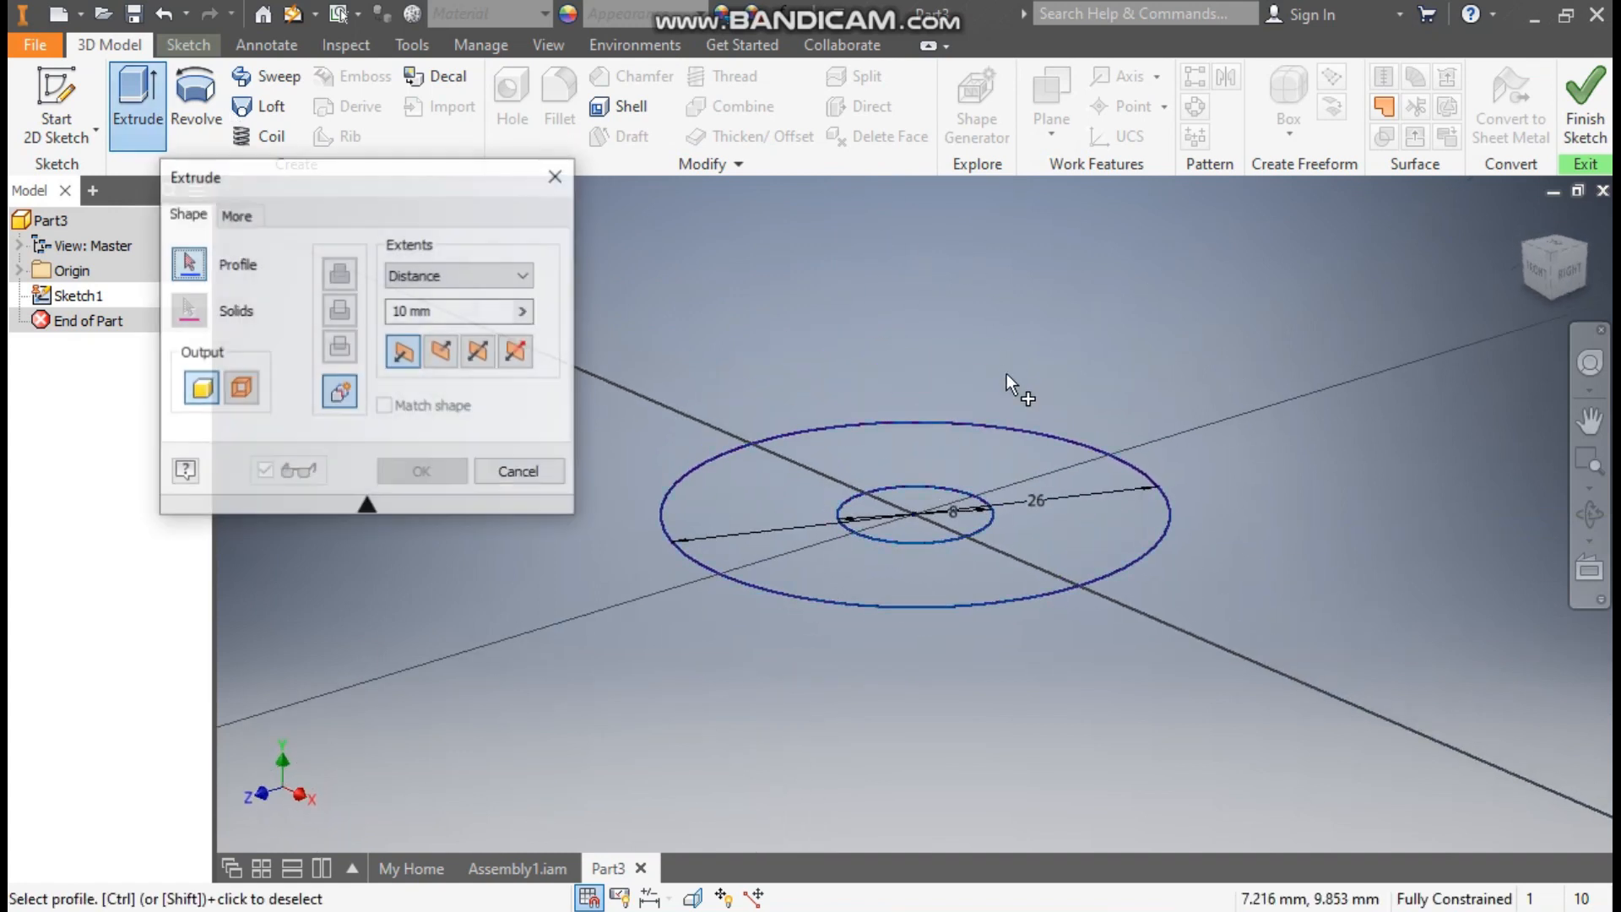
left_click(986, 444)
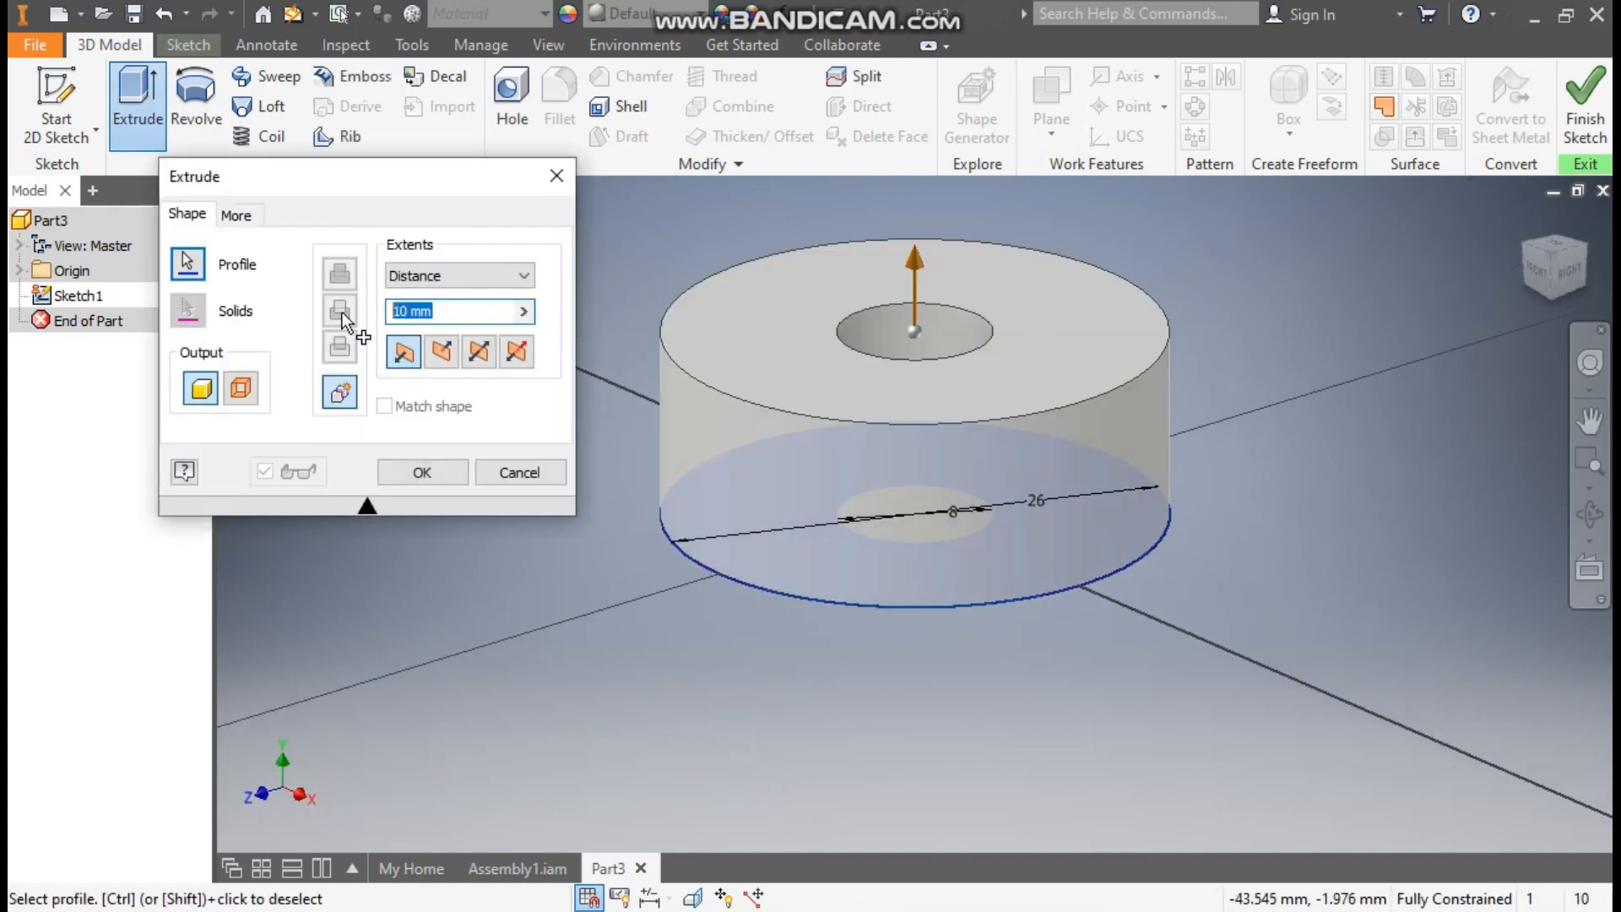
type("5")
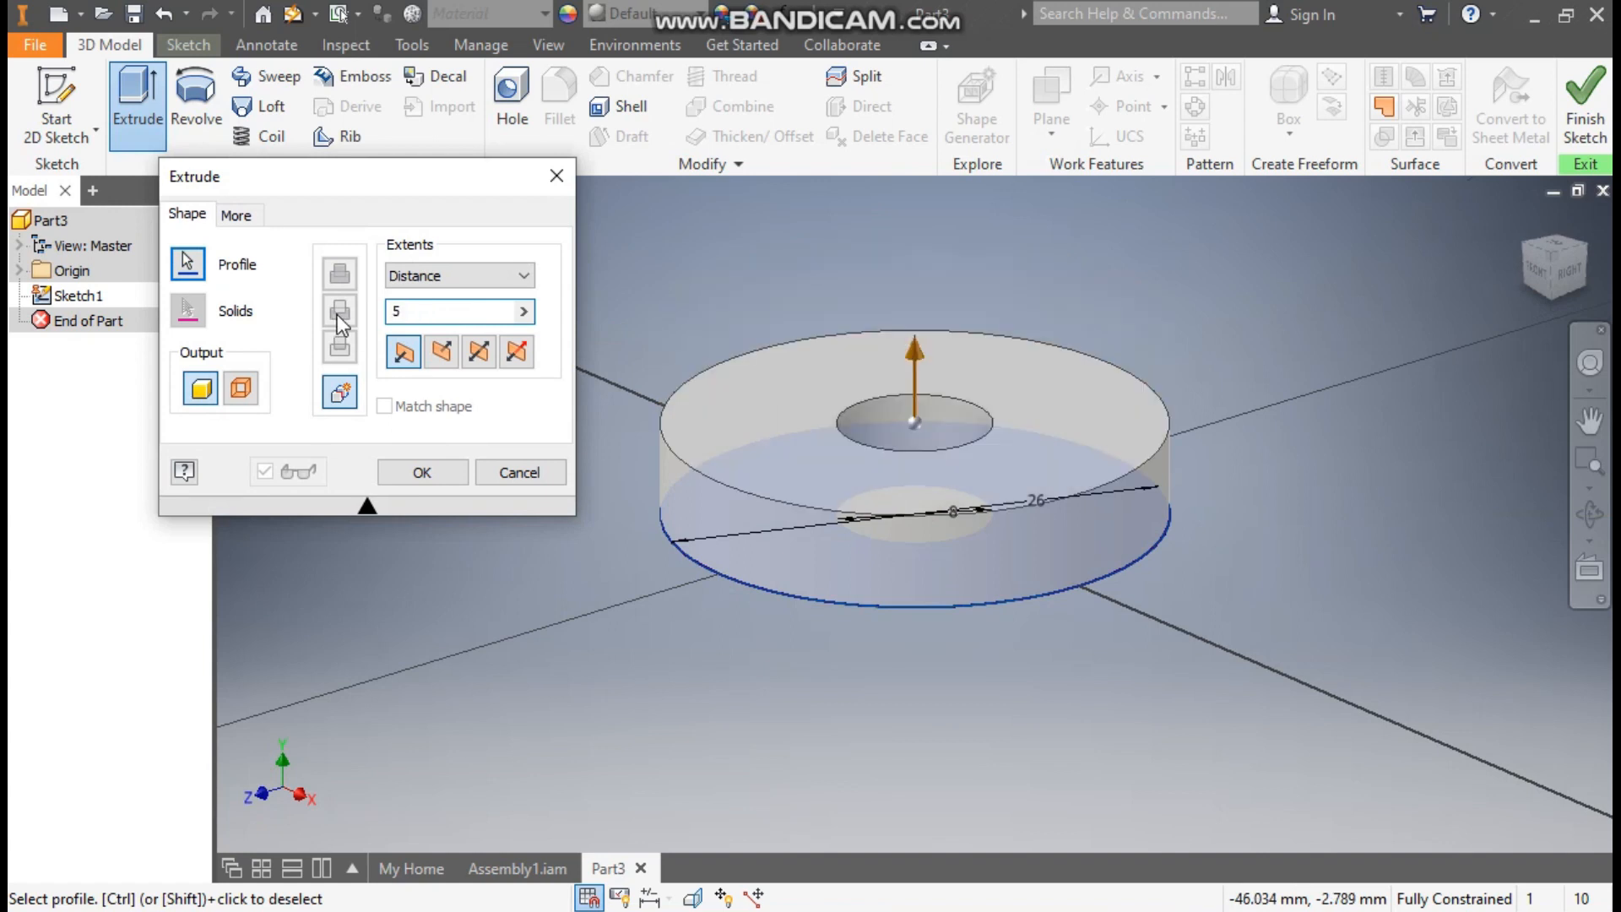
left_click(478, 352)
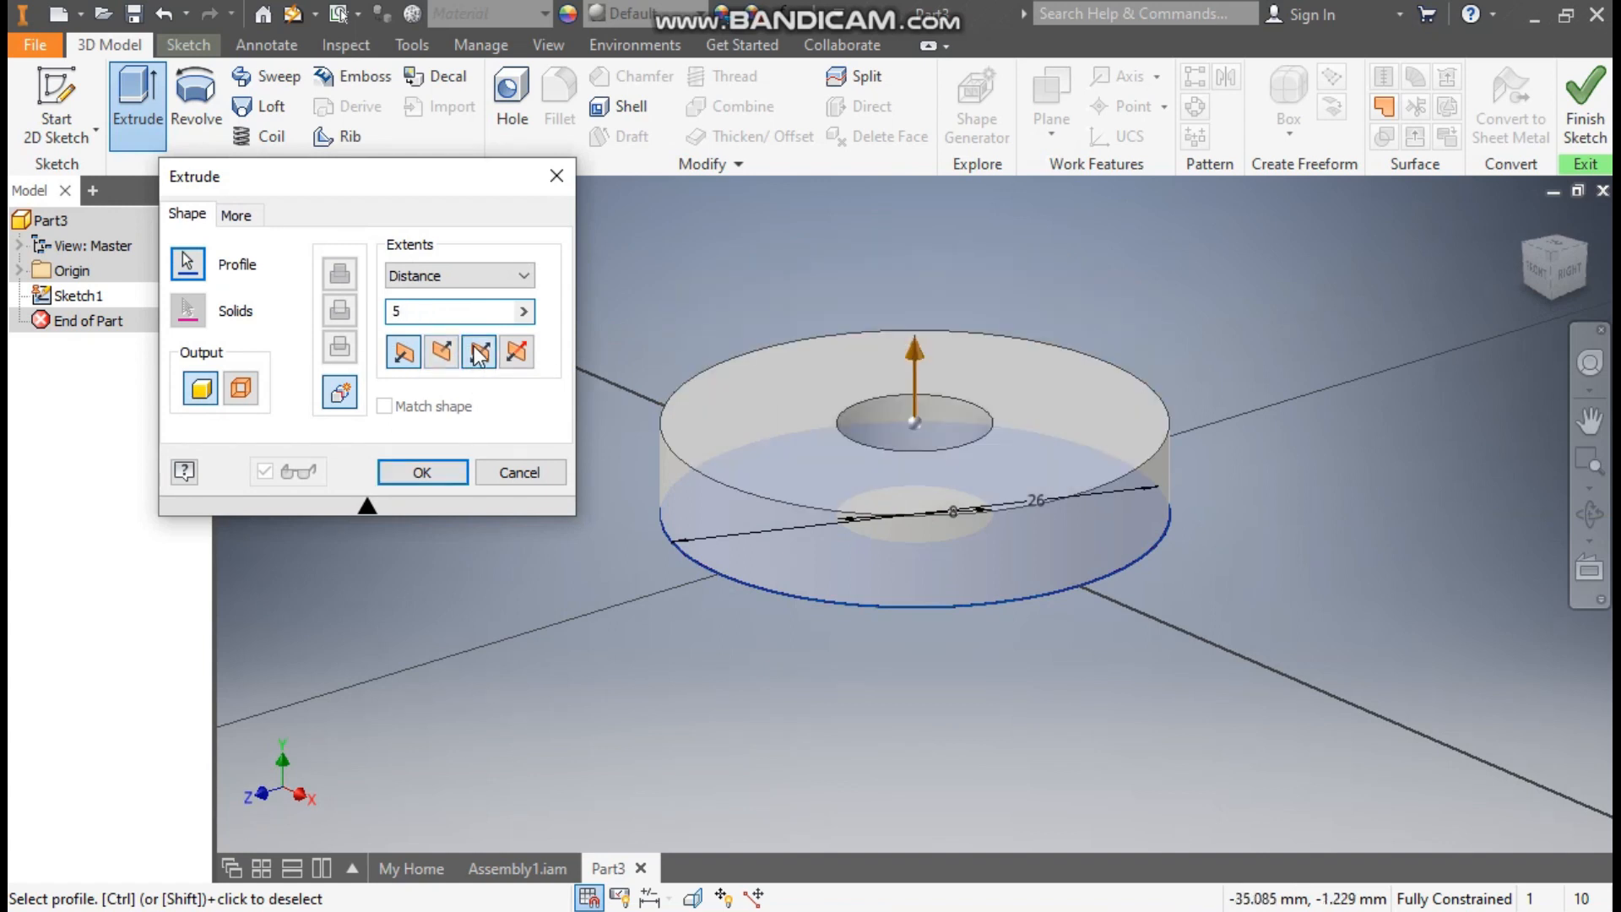
left_click(442, 474)
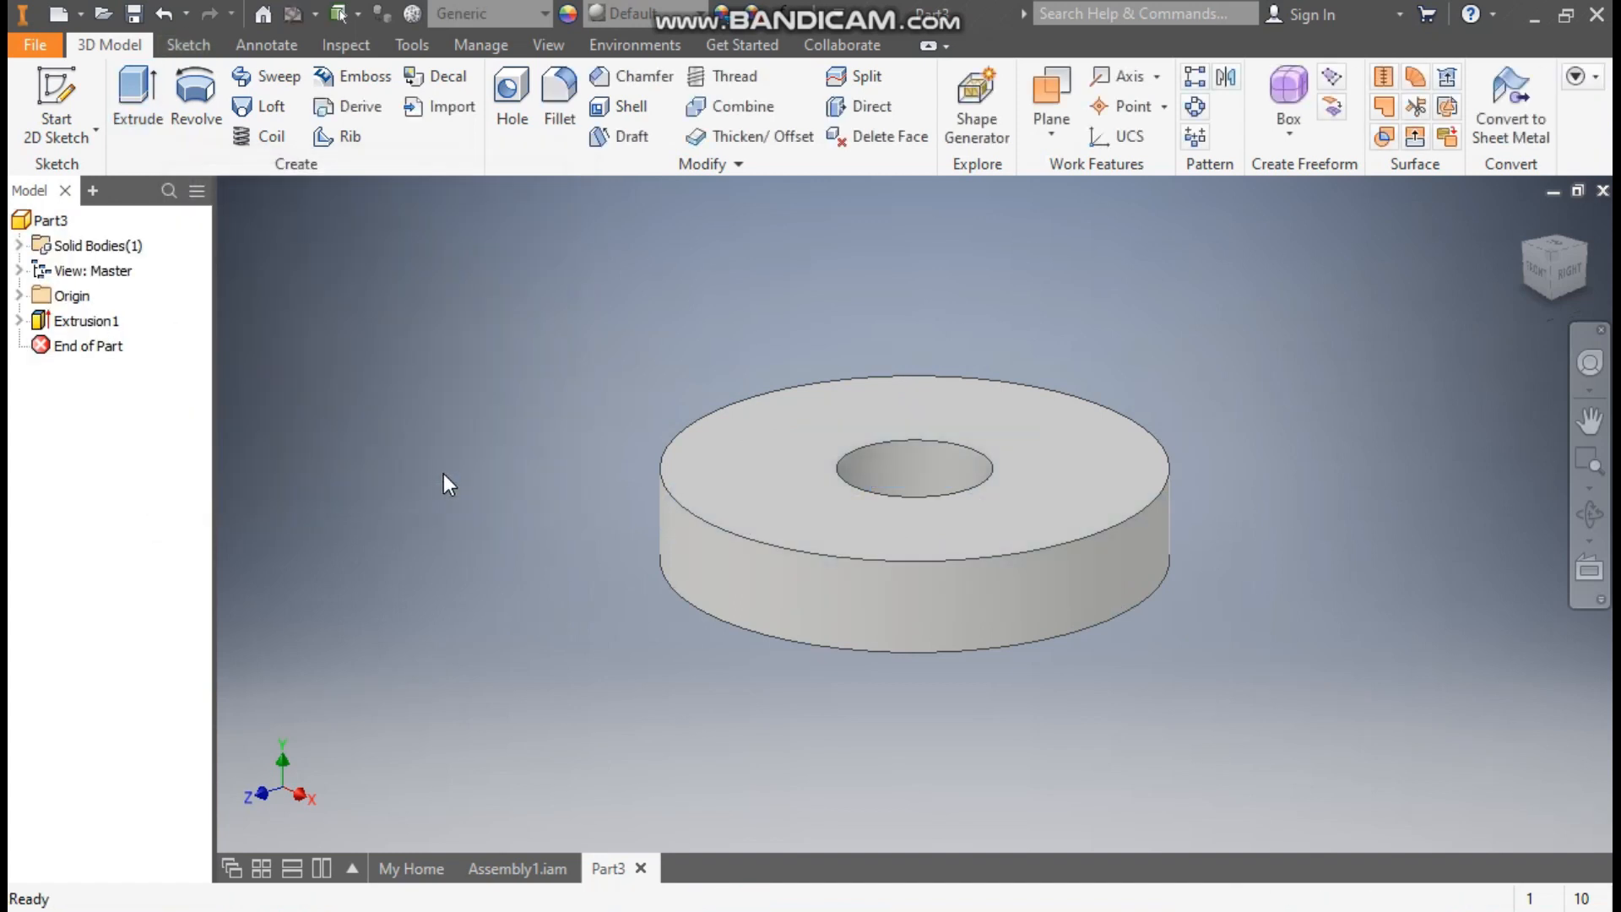
Fillet the upper and lower outer edges of the ring with a 0.5 mm radius.
left_click(996, 381)
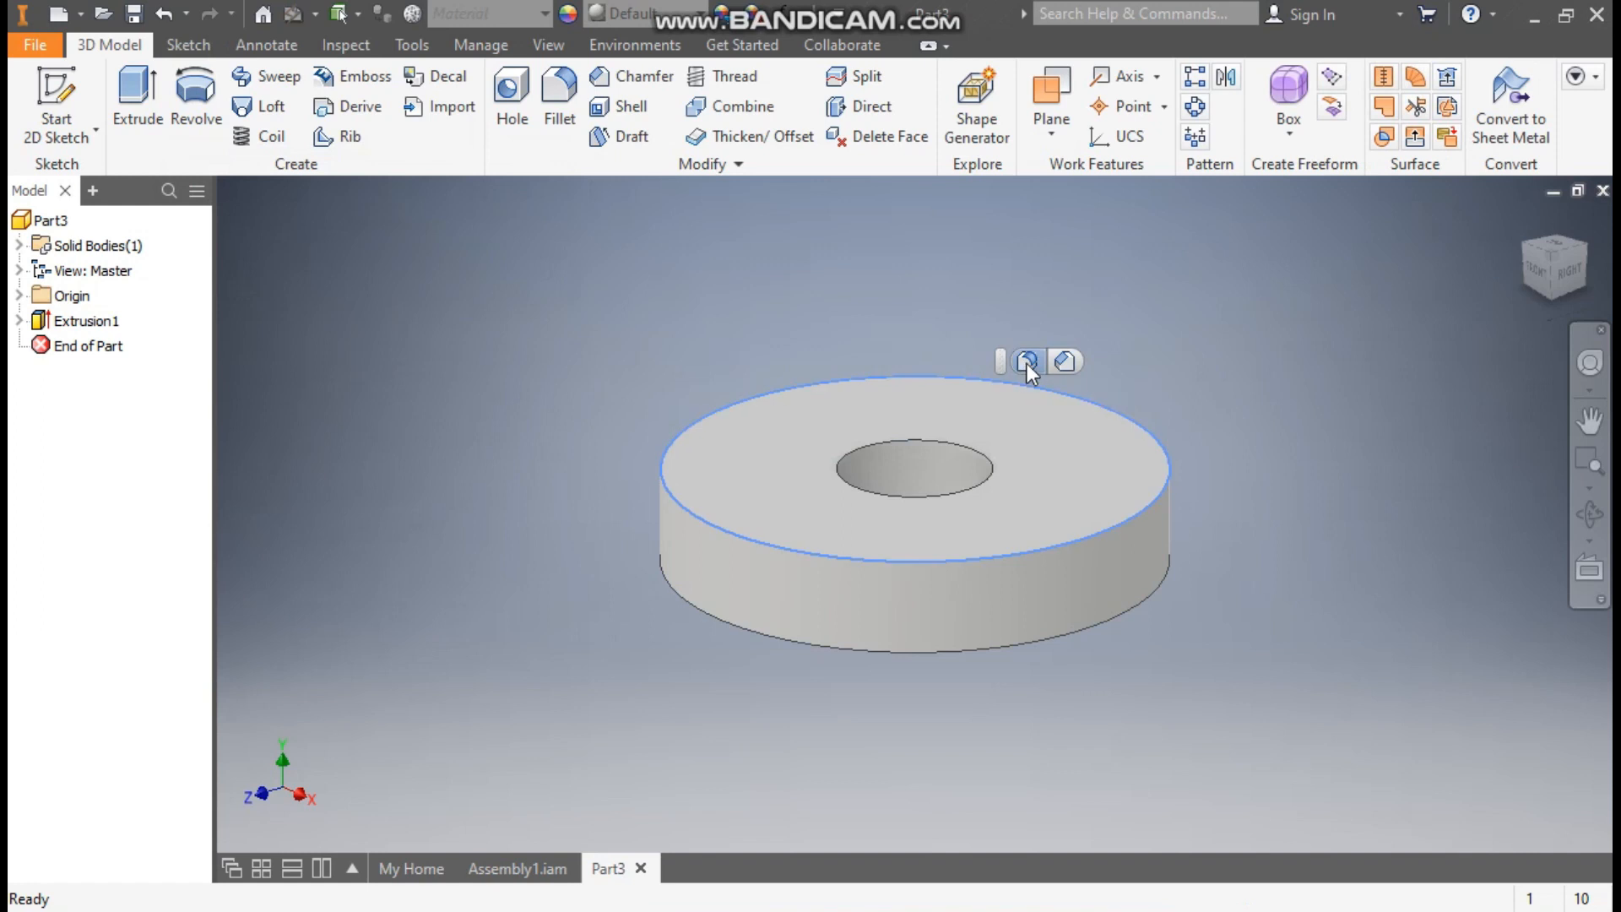
left_click(1027, 363)
left_click(350, 374)
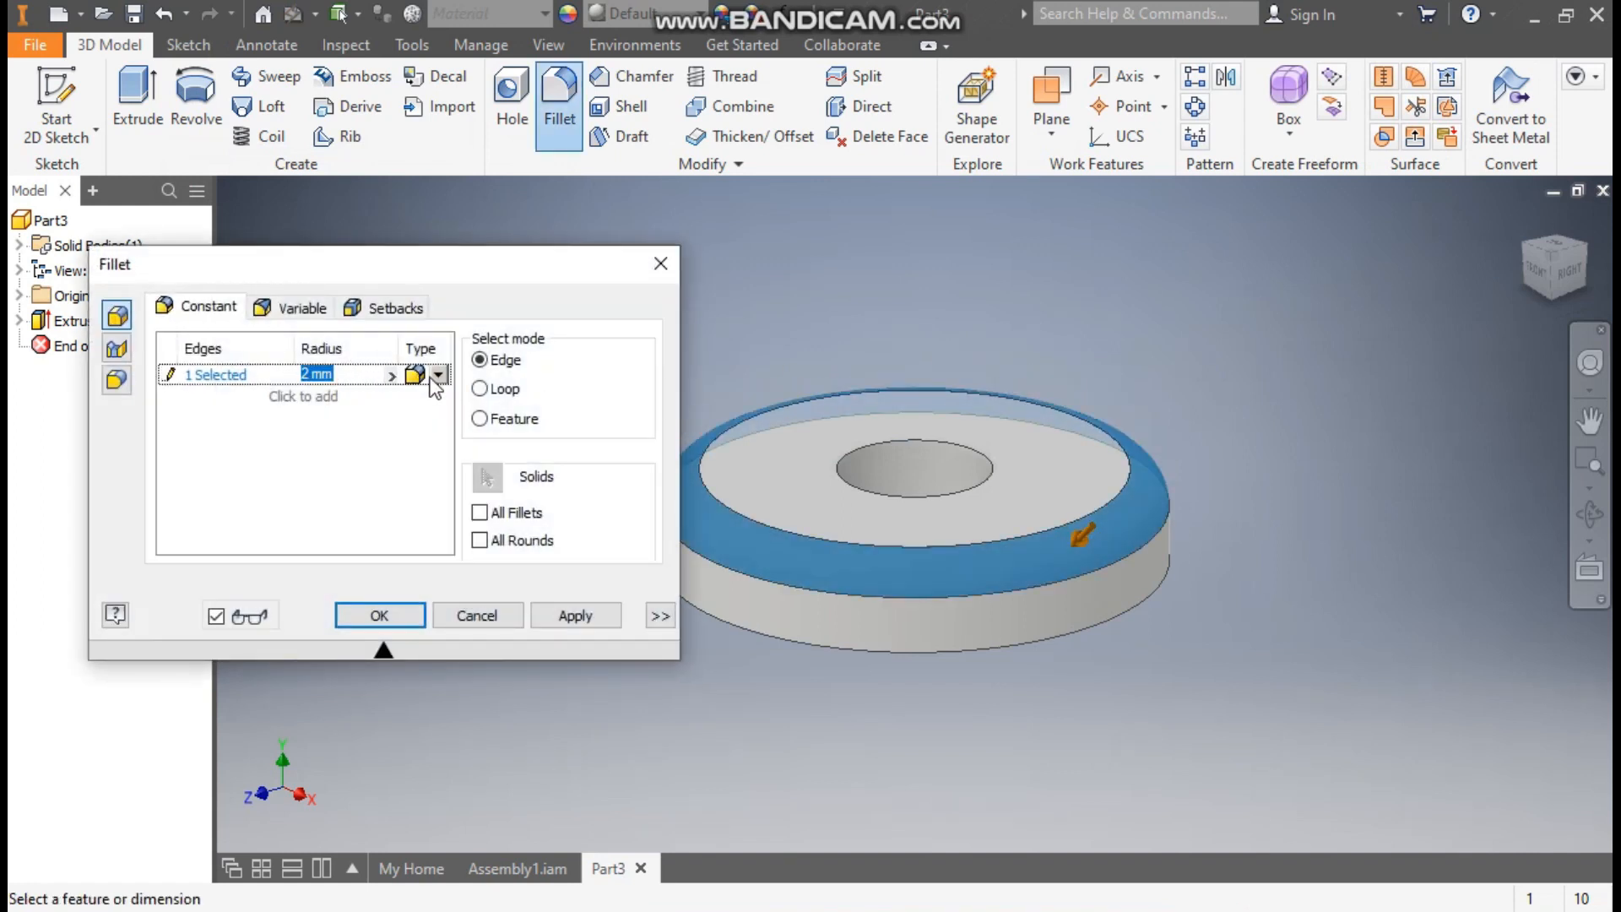
type("0.5")
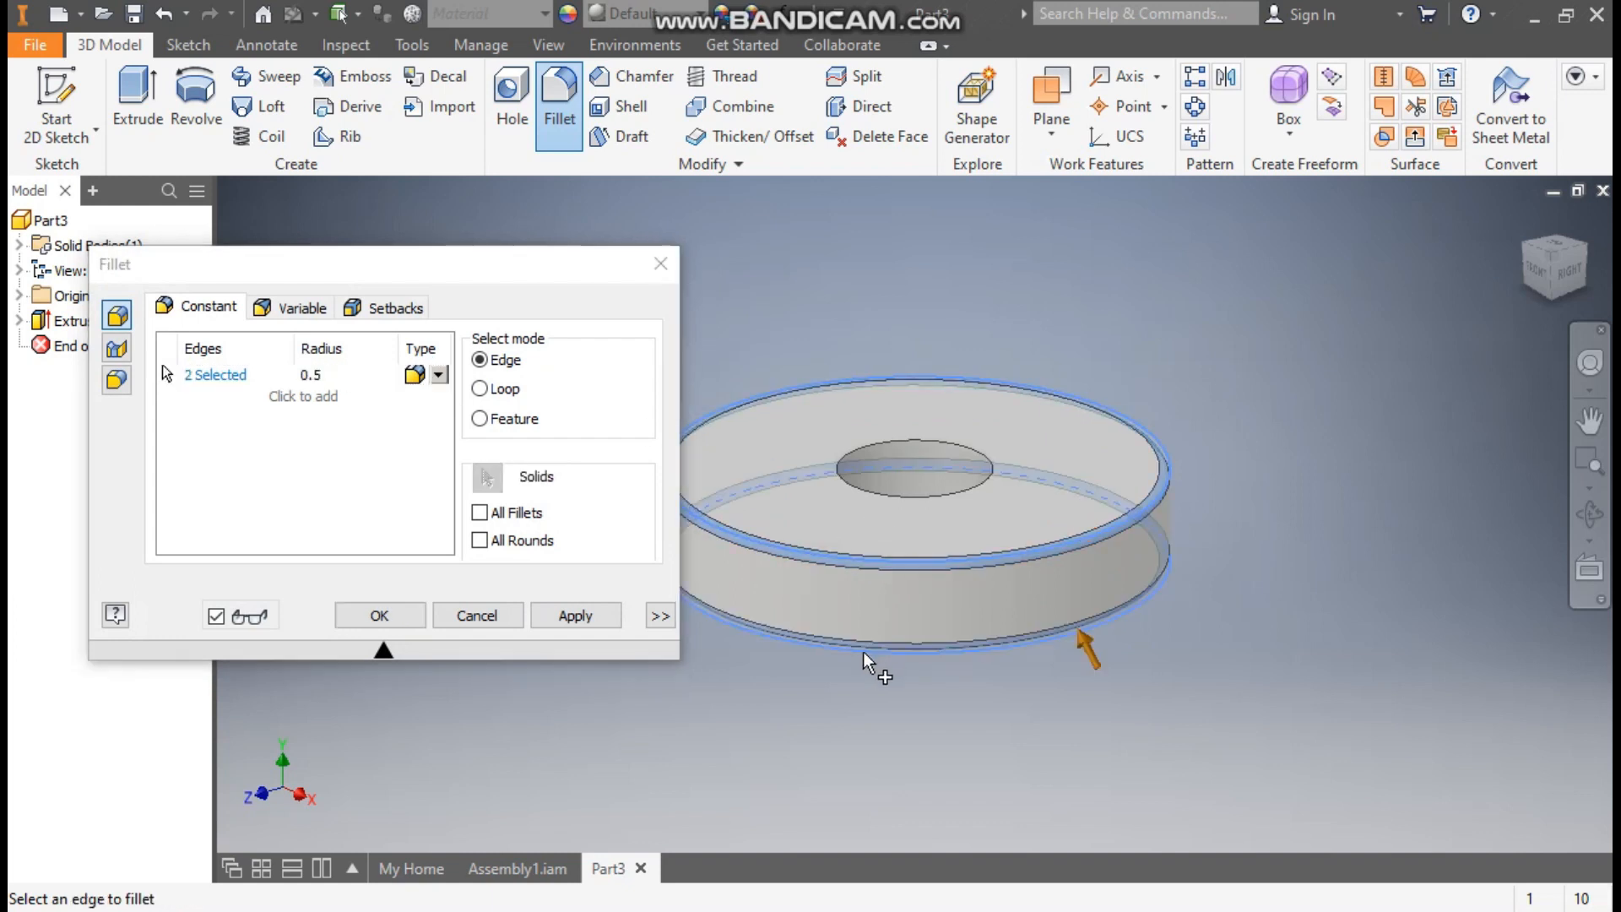
left_click(570, 614)
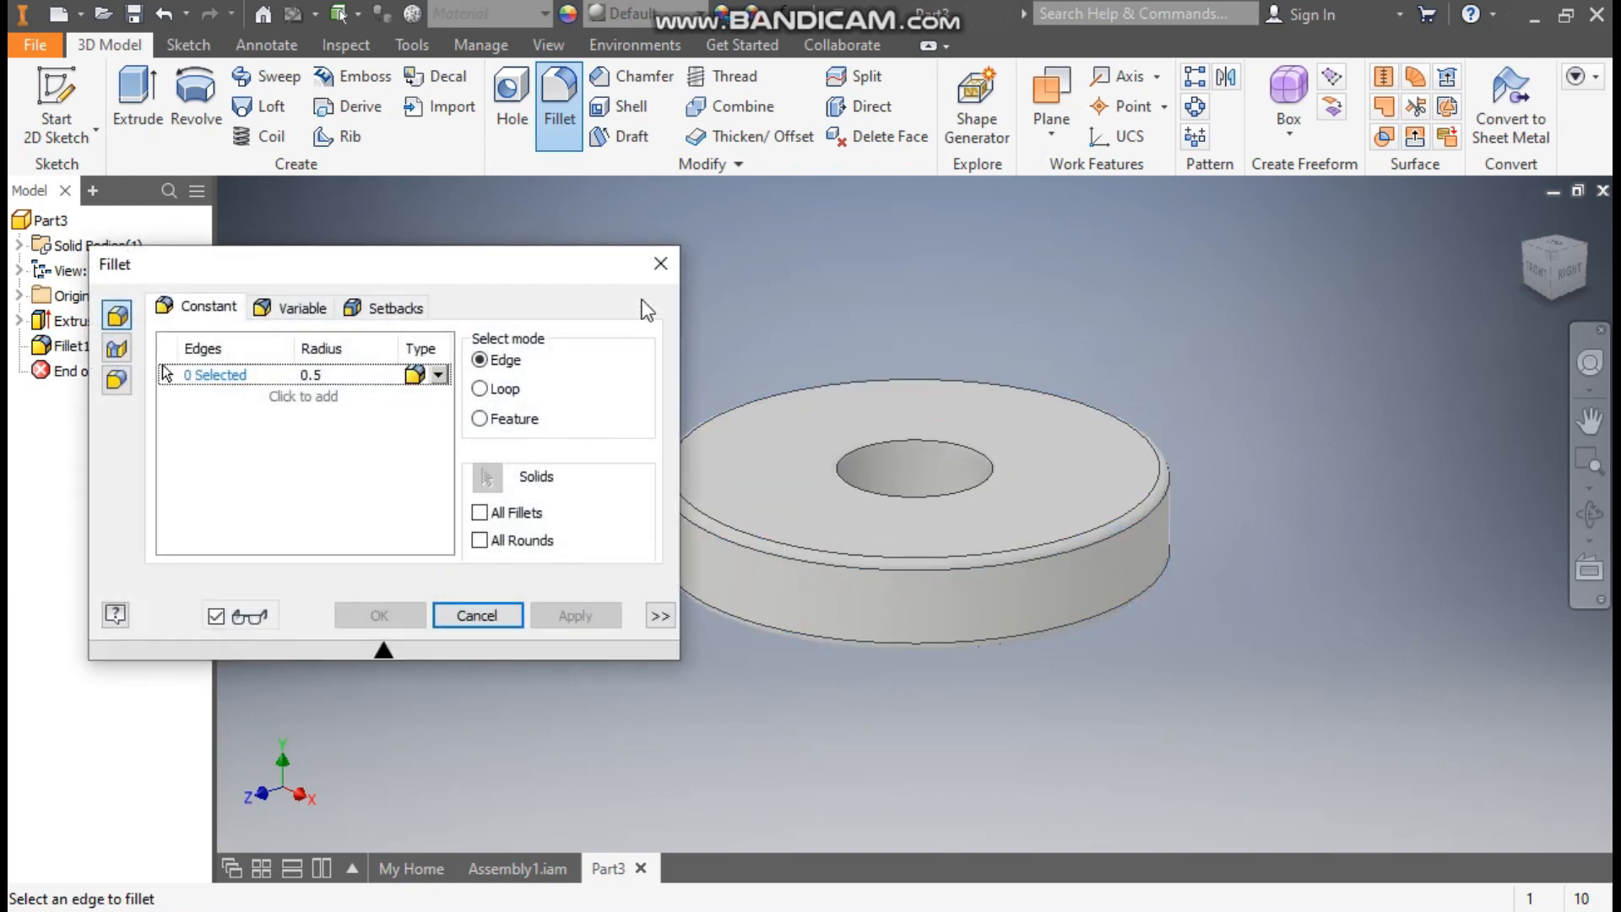
left_click(659, 264)
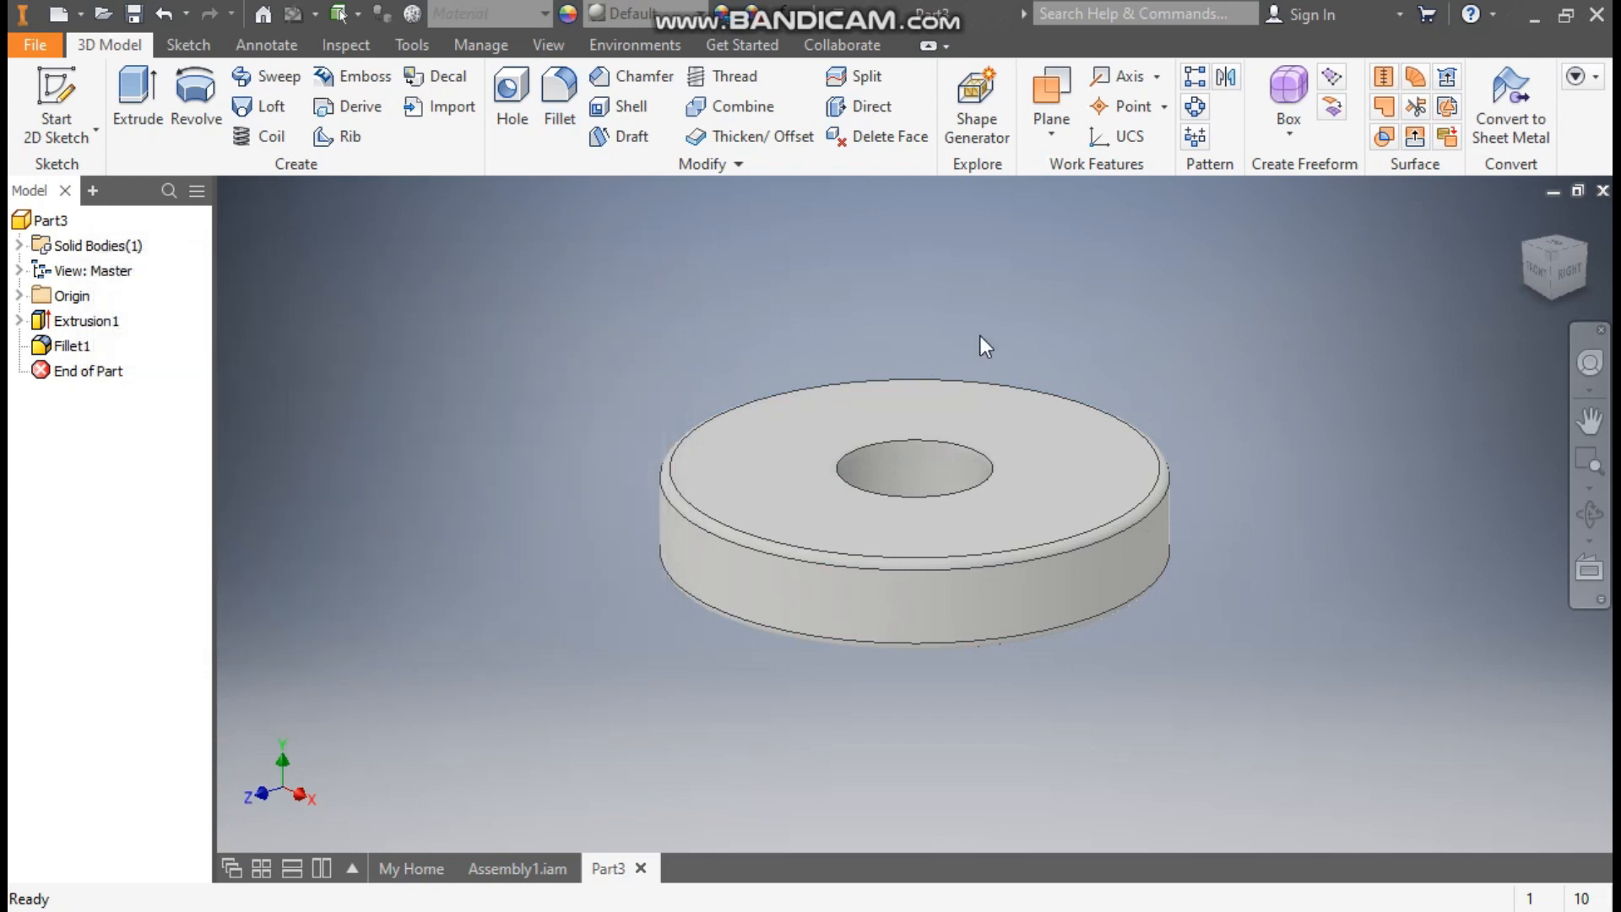
Chamfer the upper and lower edges of the centre hole by 0.5 mm.
left_click(904, 438)
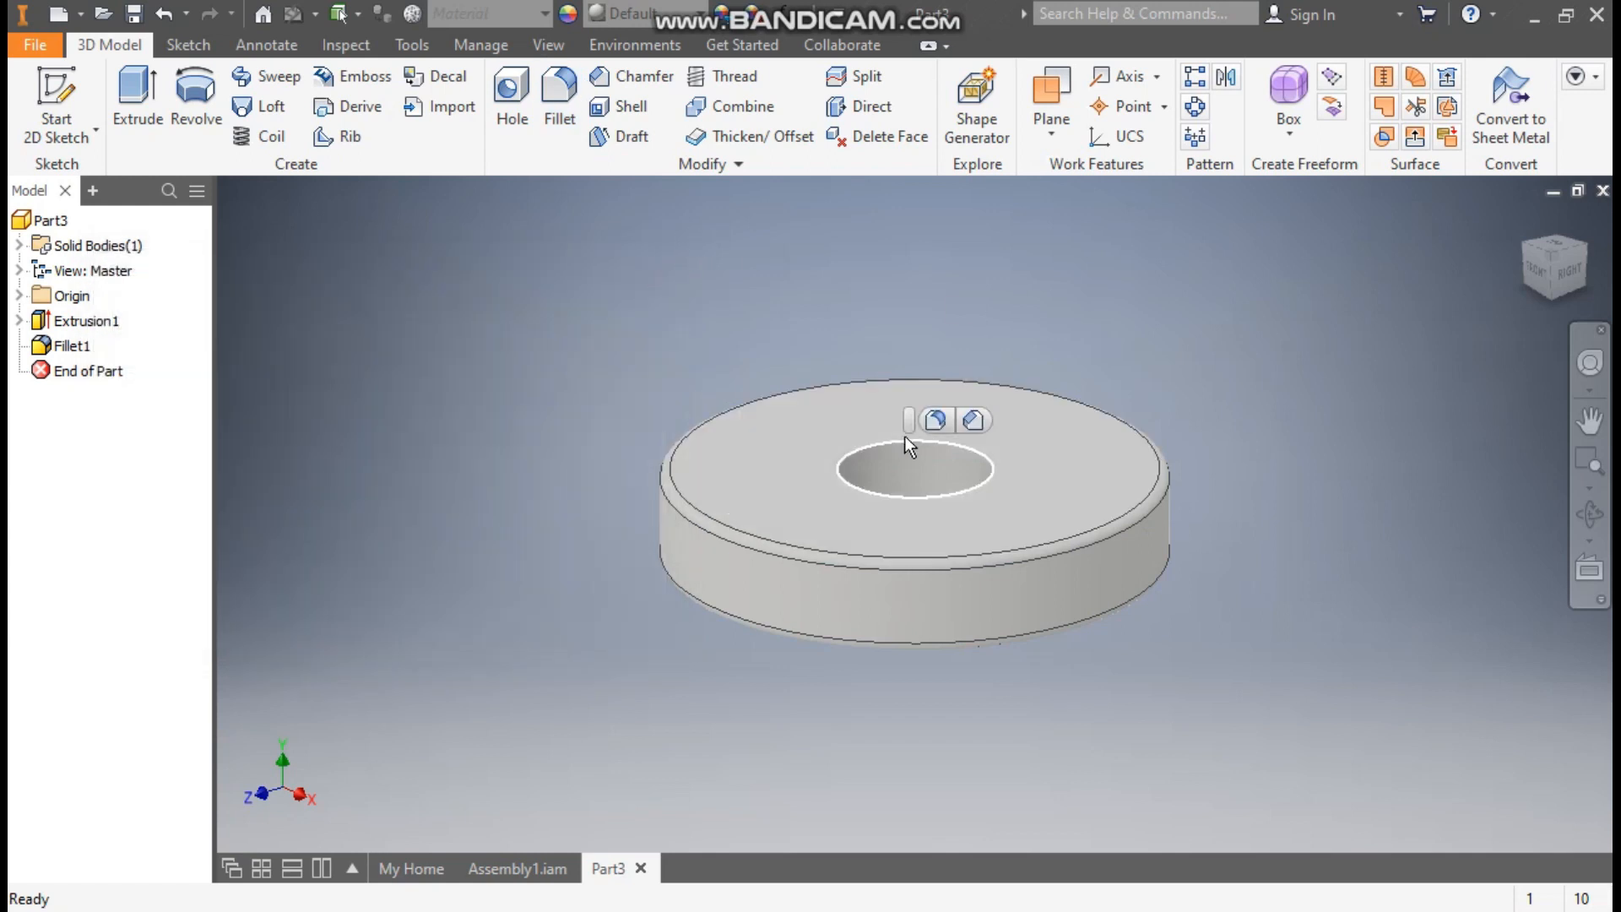
left_click(973, 422)
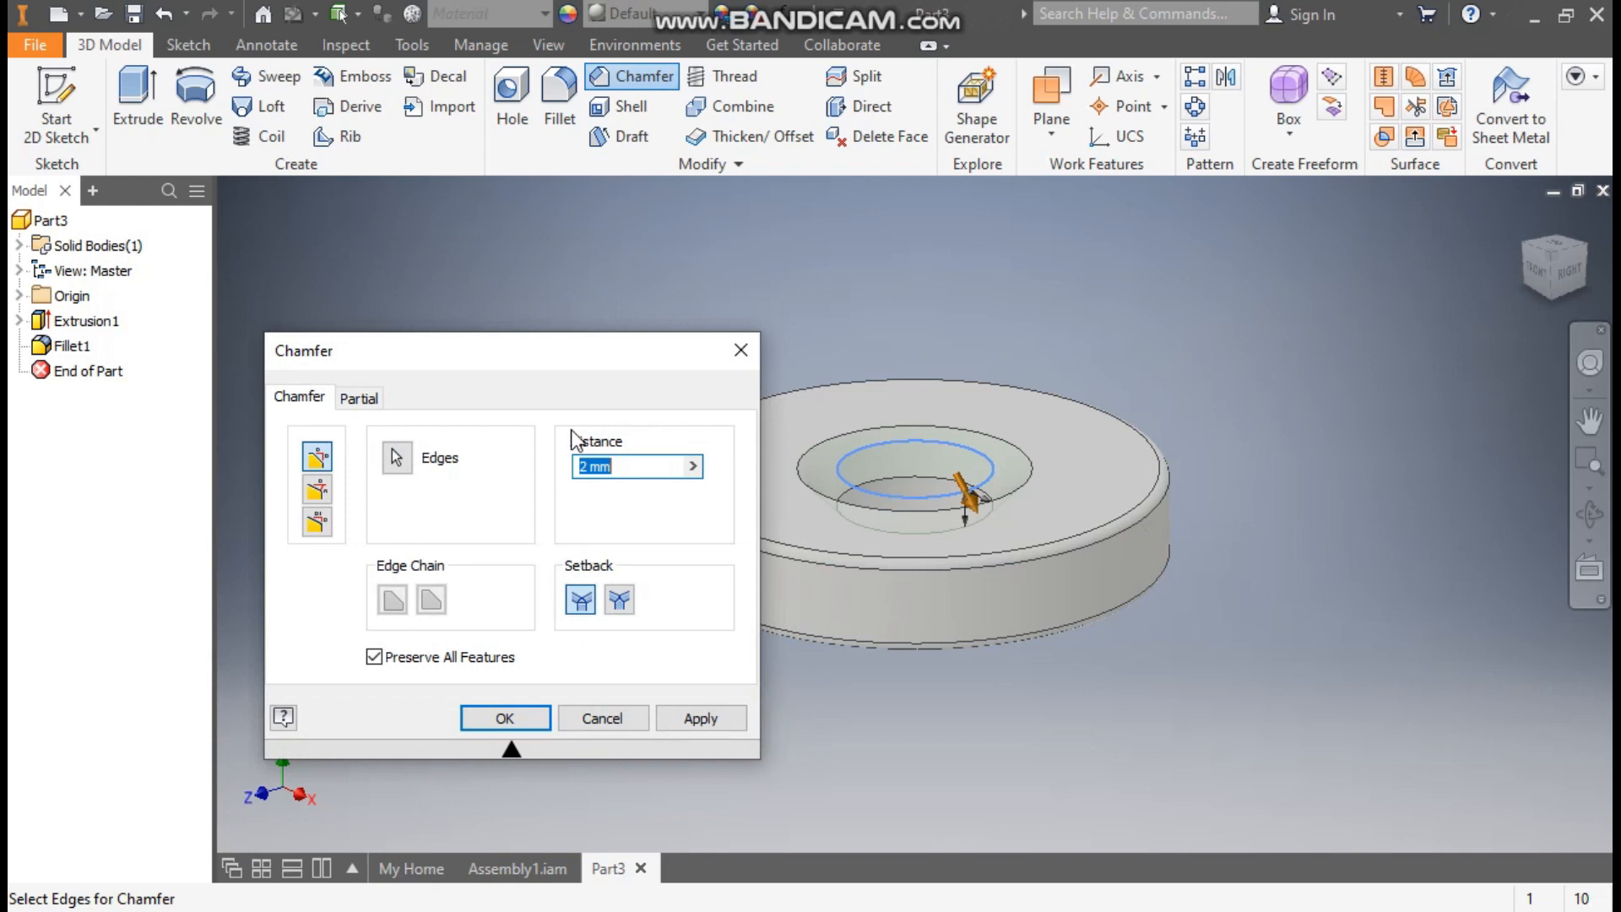
type("0.5")
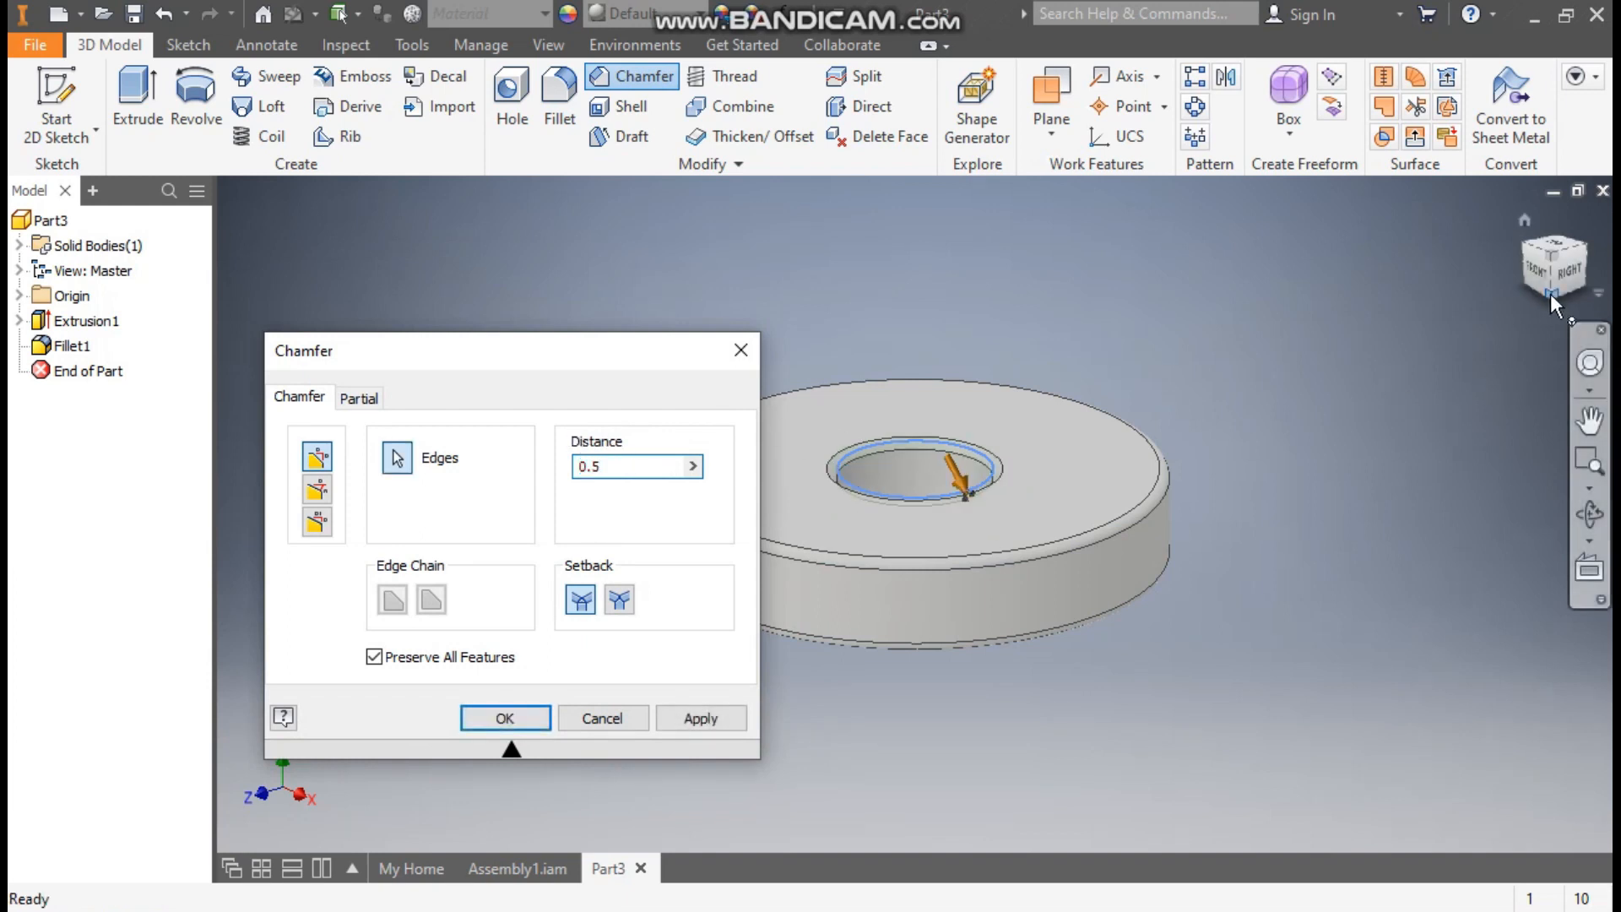
left_click_drag(1553, 298, 1279, 569)
scroll(1061, 417, "up", 2)
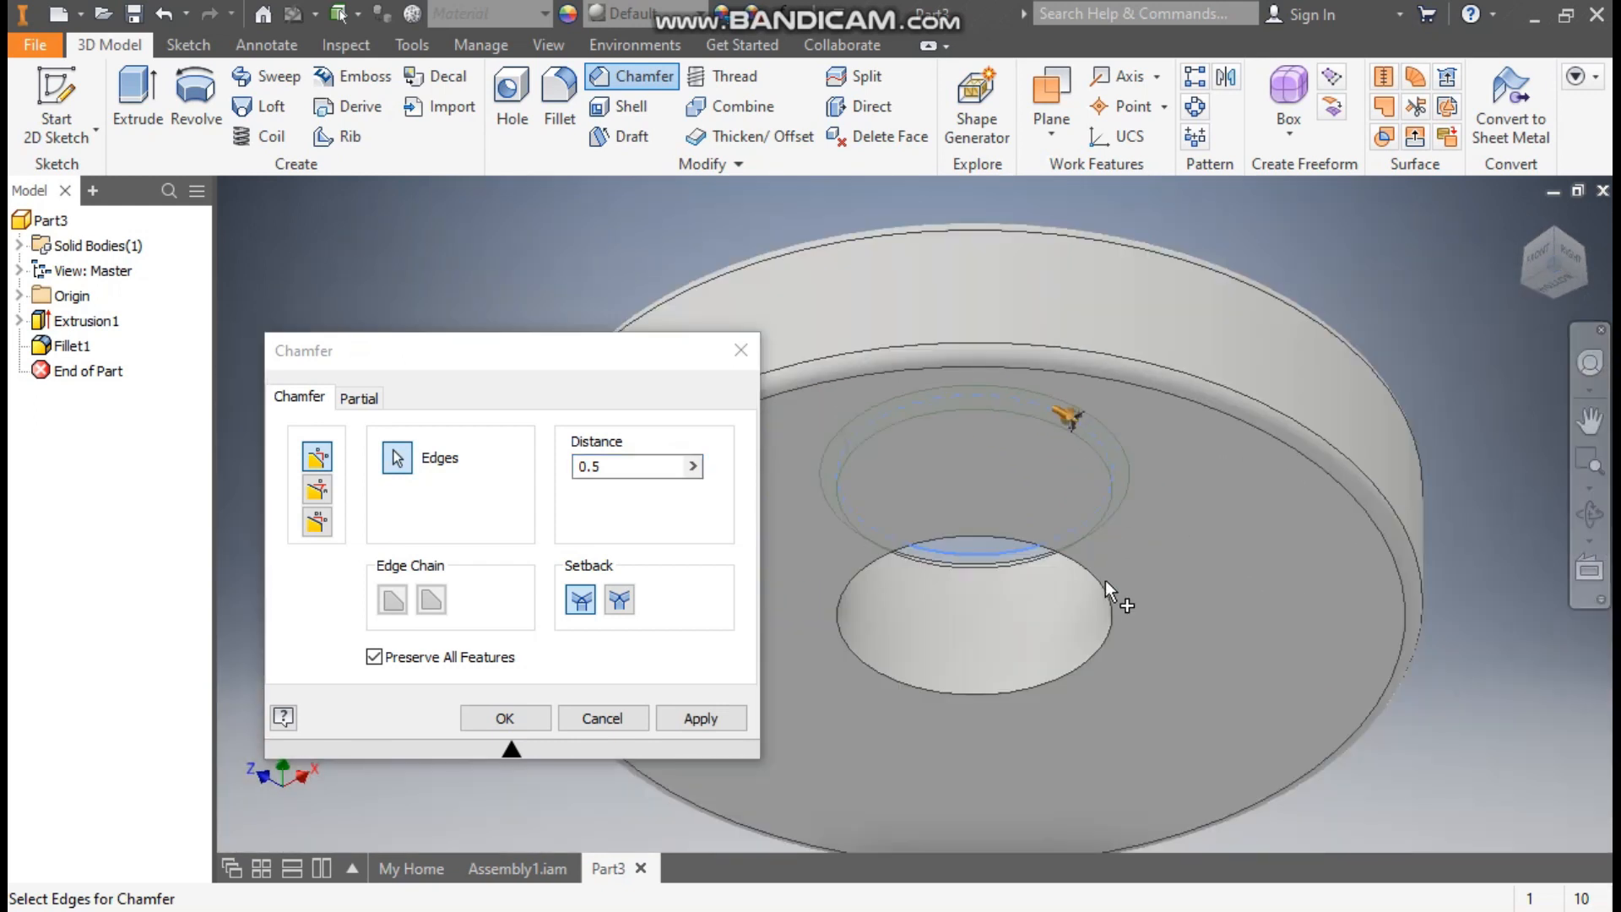
left_click(1101, 575)
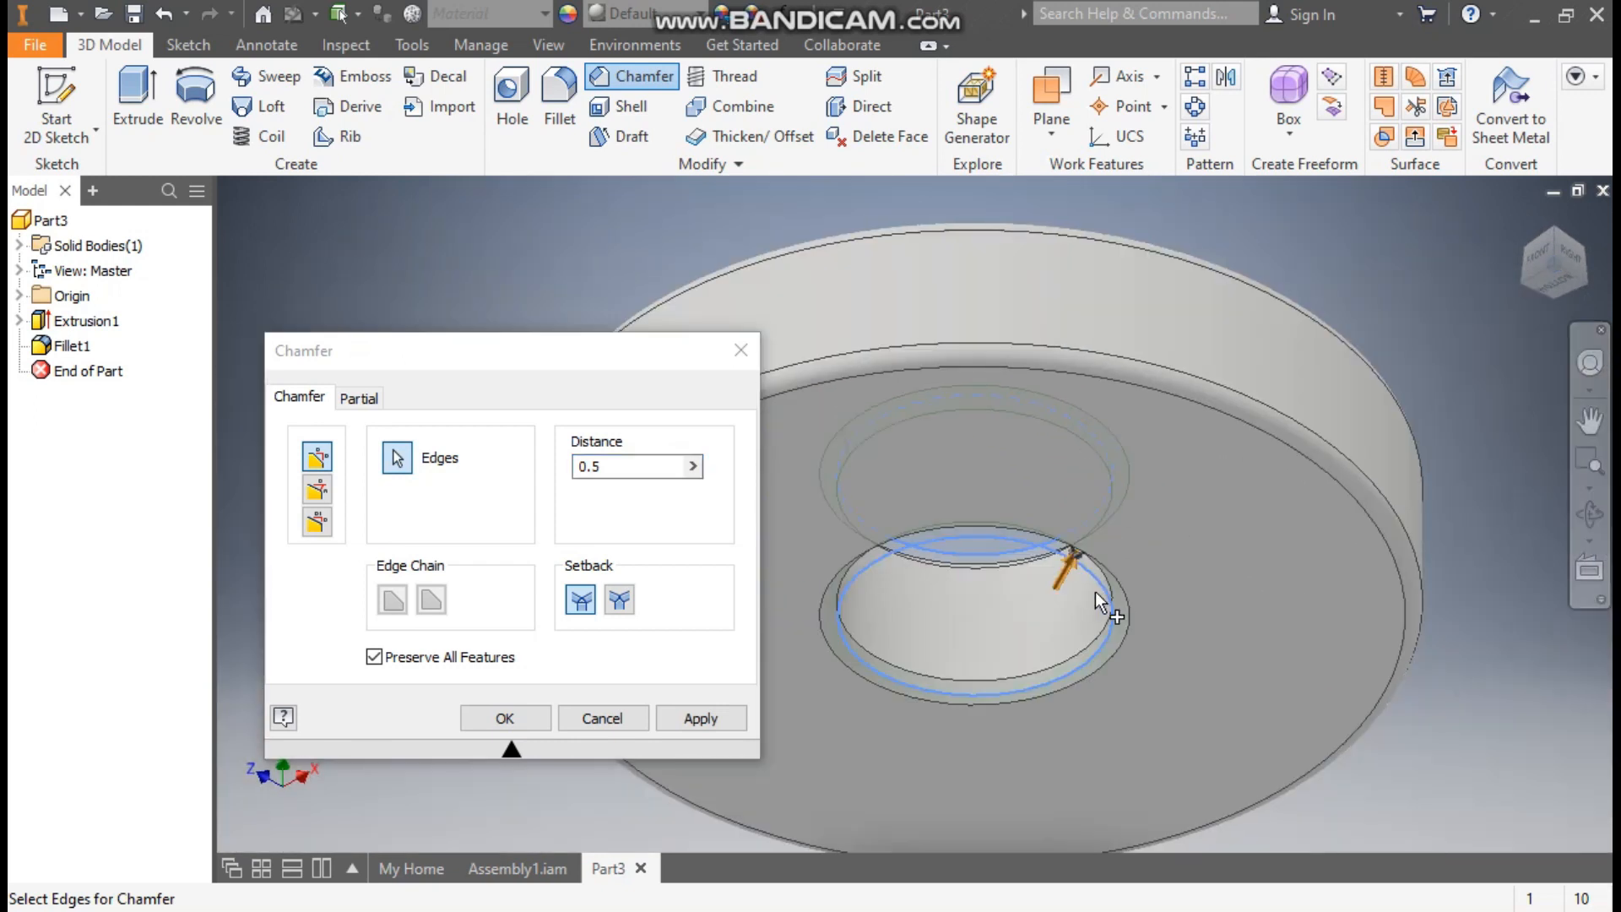
left_click(506, 719)
left_click(1552, 233)
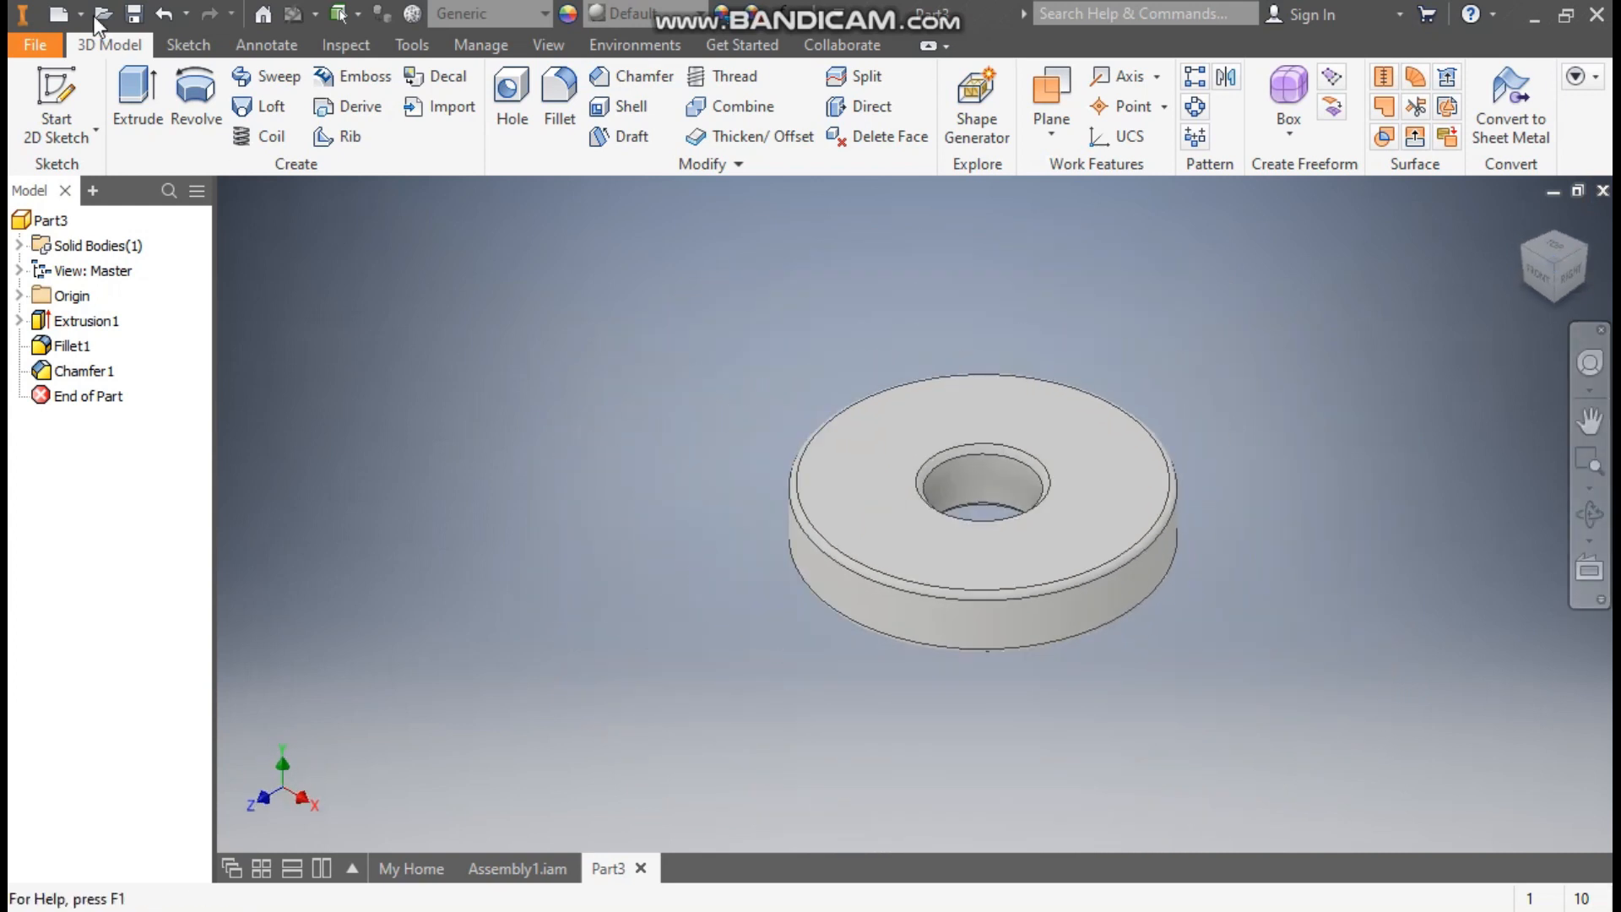
Save the part under the name SEAL in the assy folder.
left_click(133, 13)
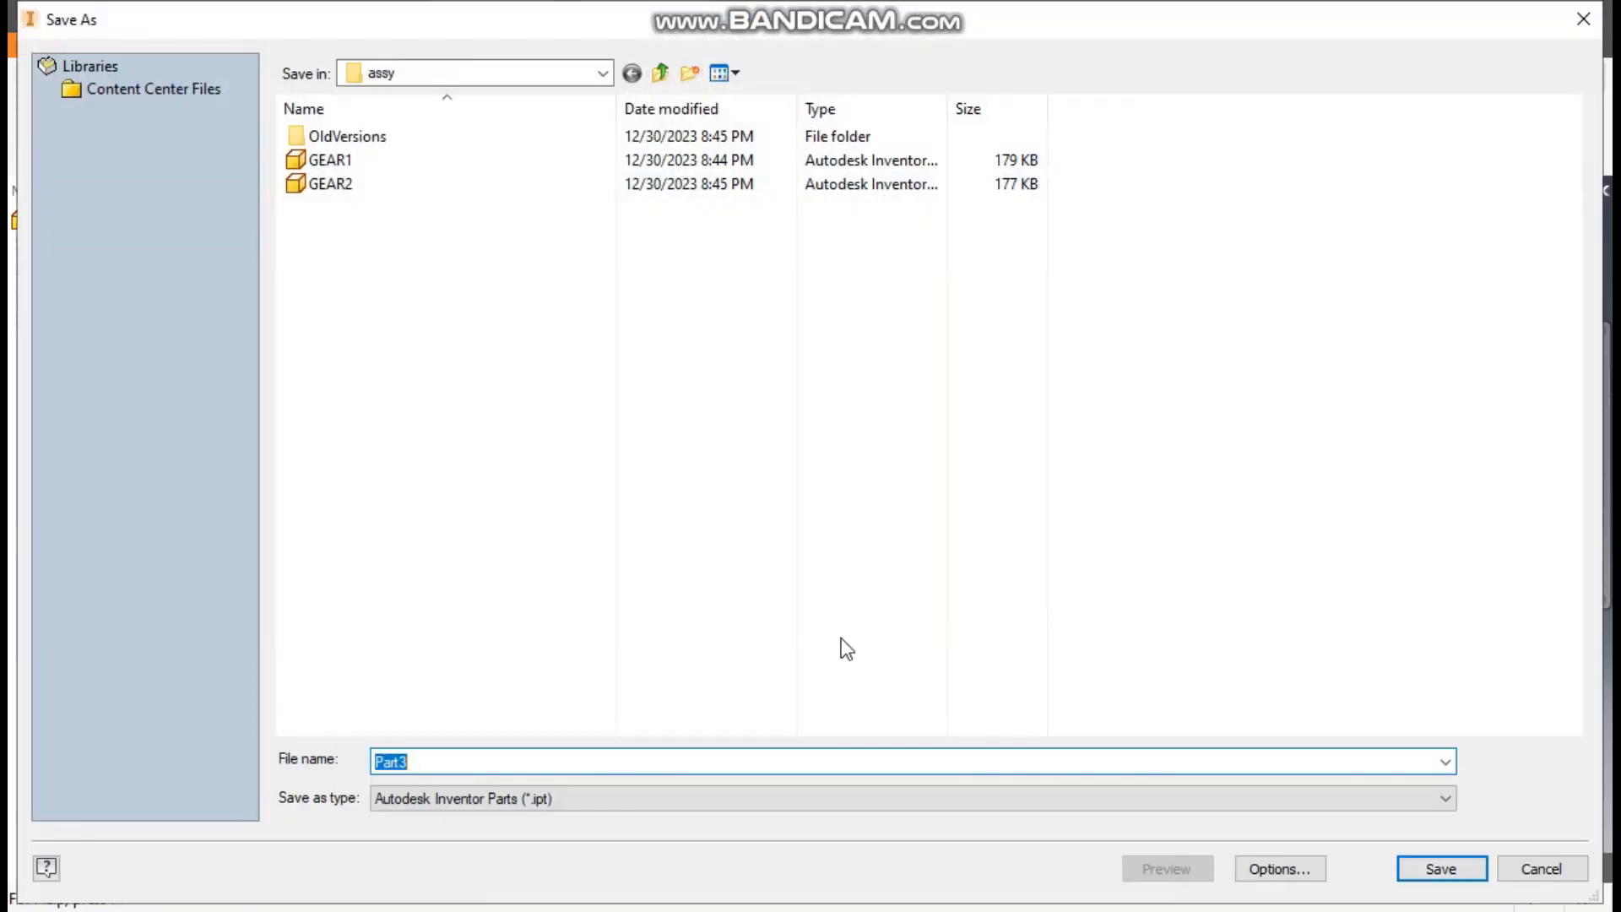
type("S")
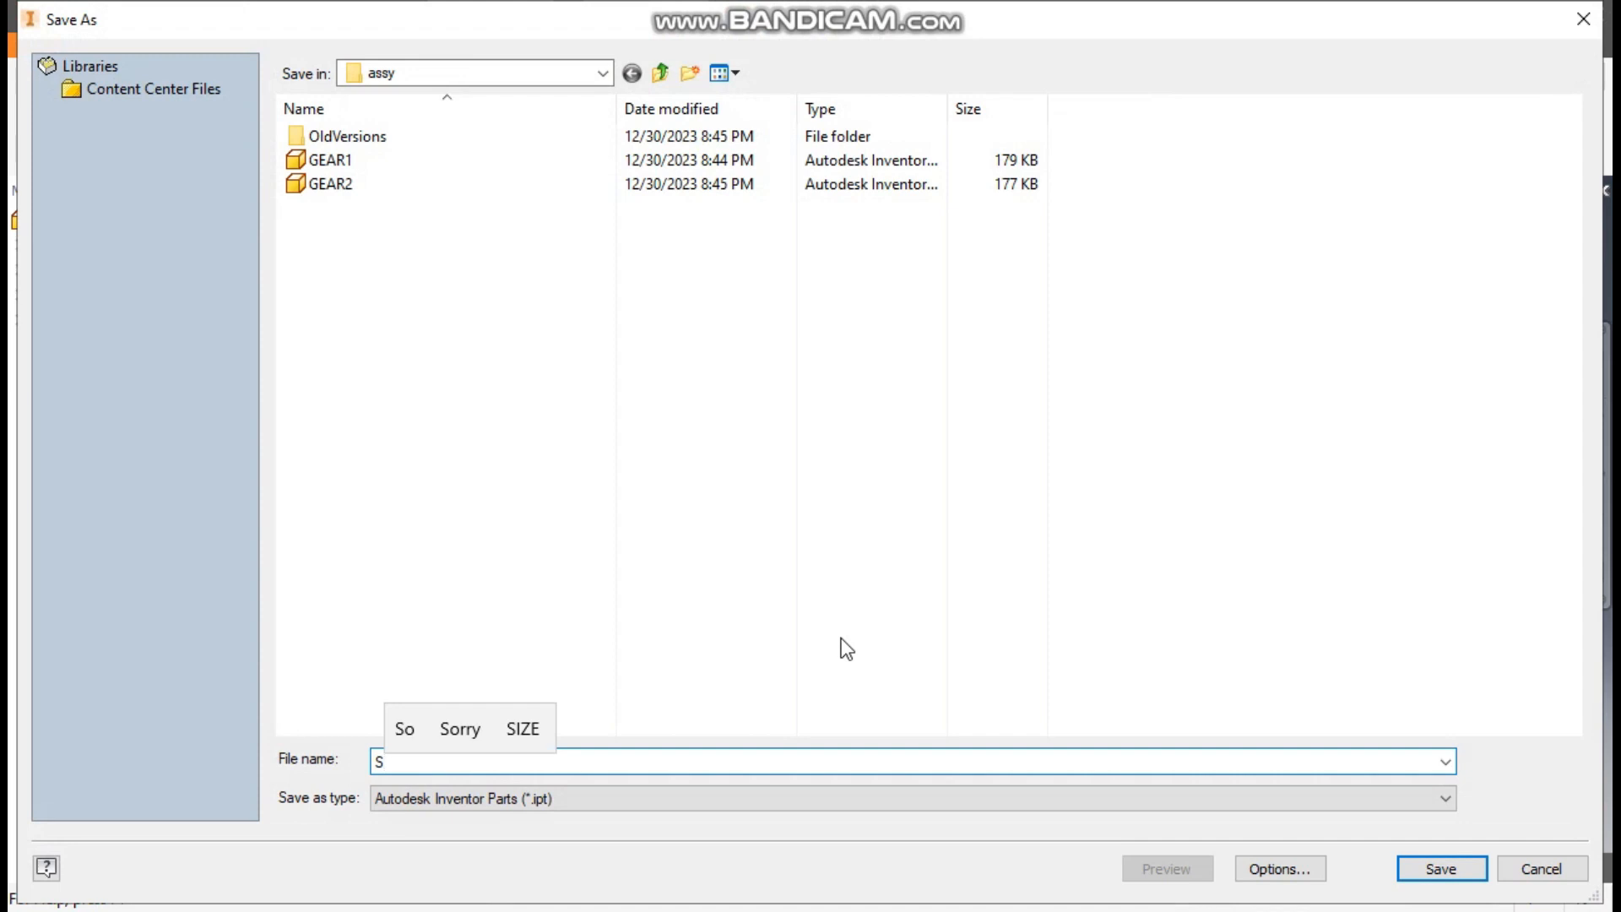
type("H")
key("BackSpace")
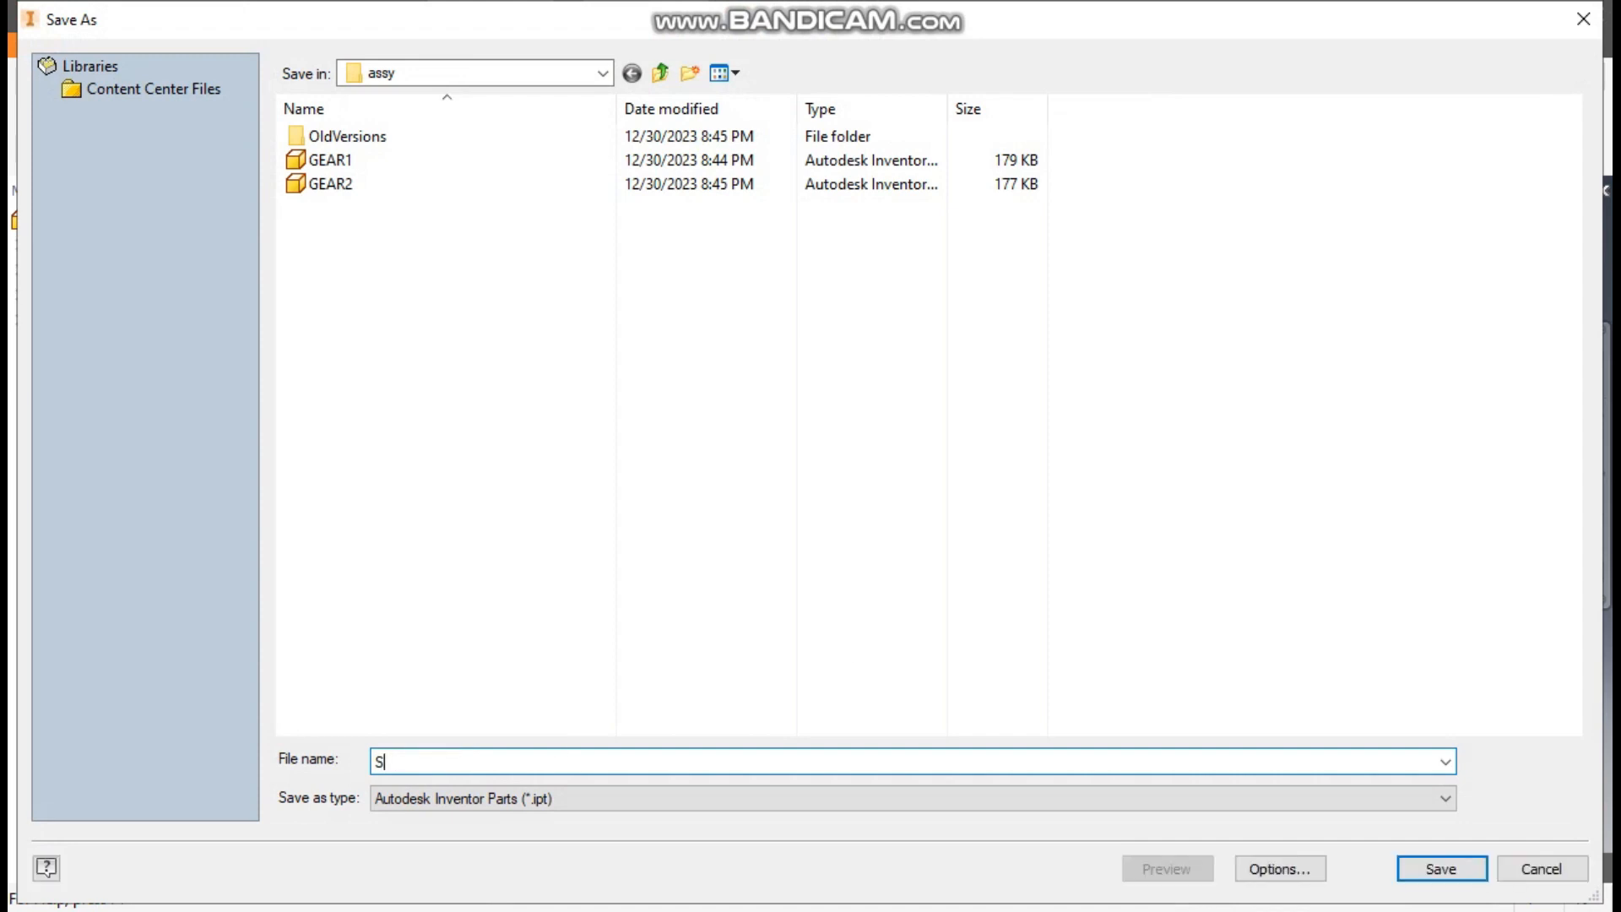
type("EAL")
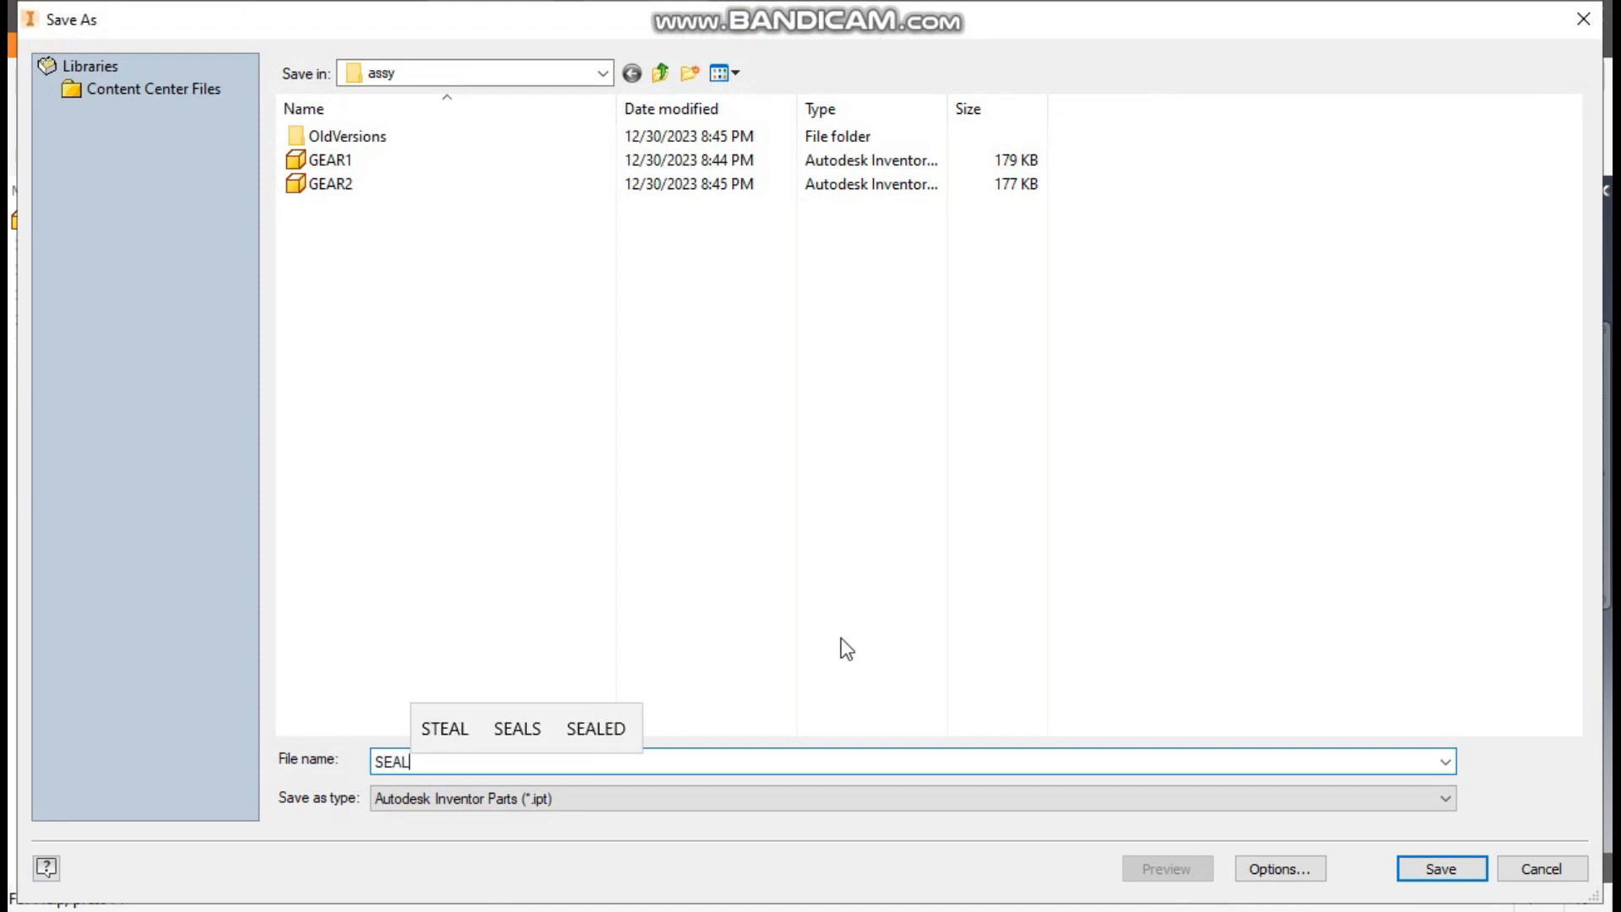
left_click(1481, 875)
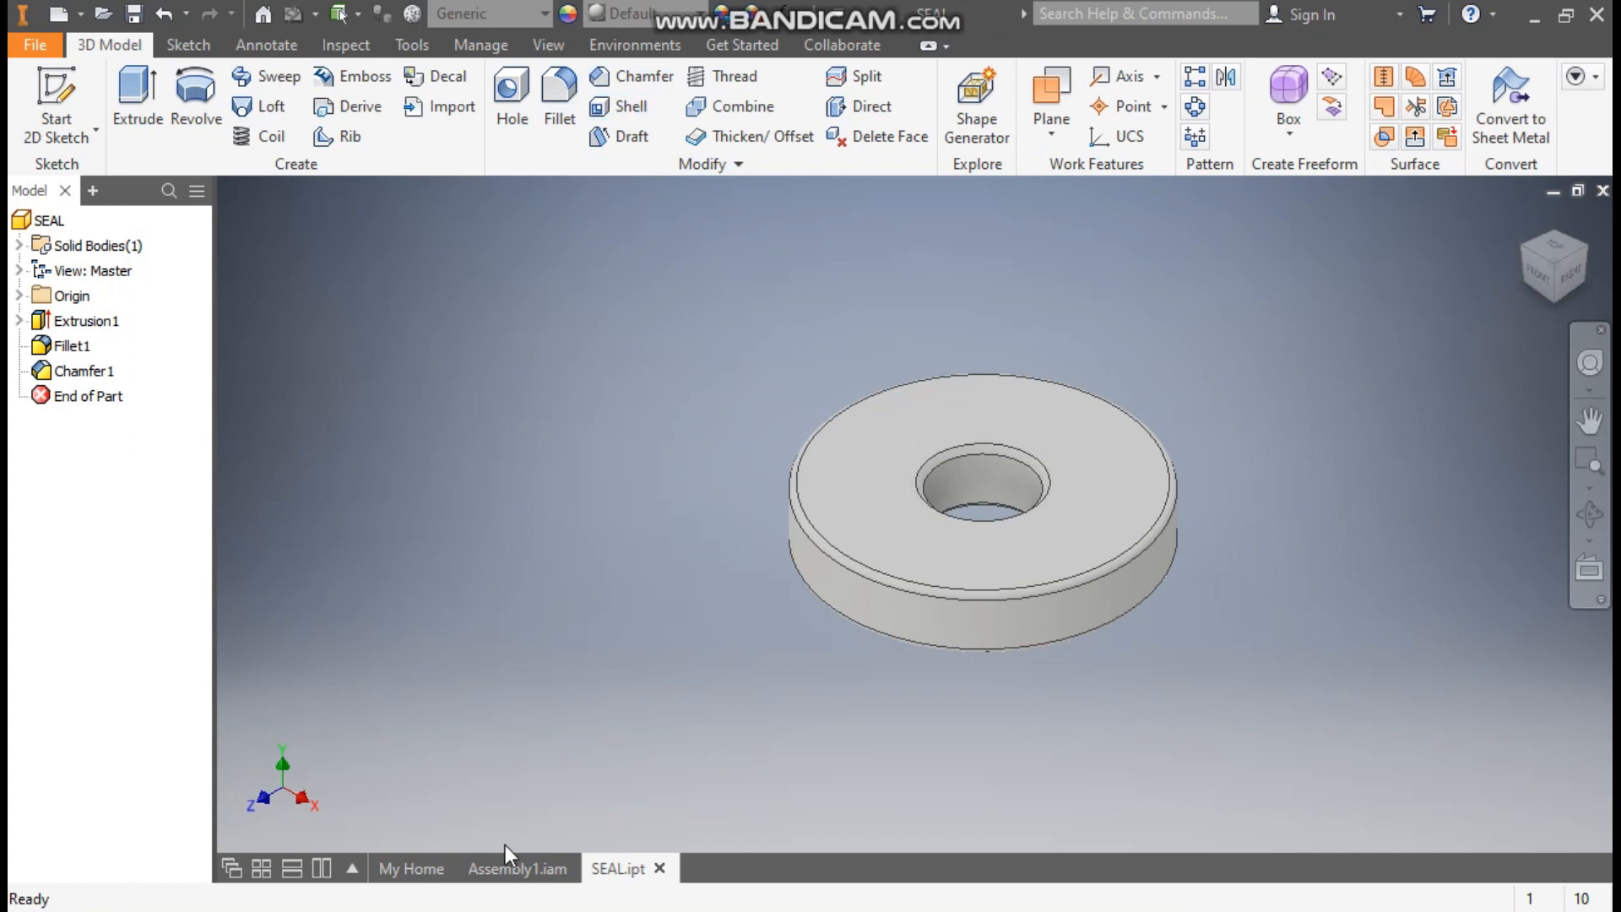
Apply the Yellow appearance to the SEAL part to match the reference assembly, and close the part.
left_click(514, 867)
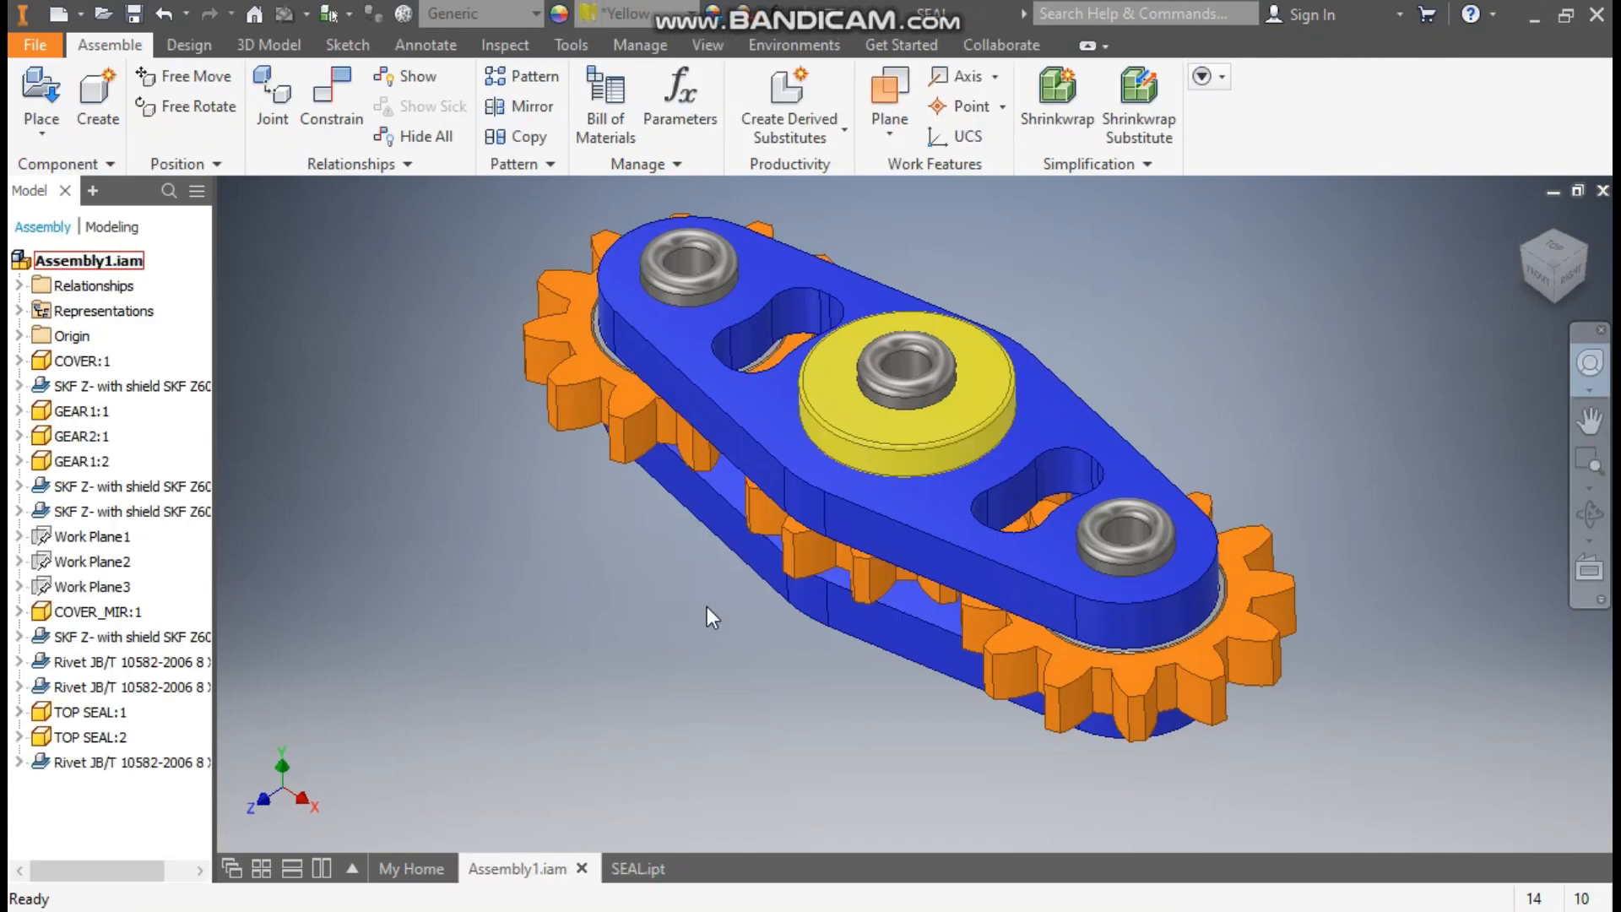
left_click(634, 863)
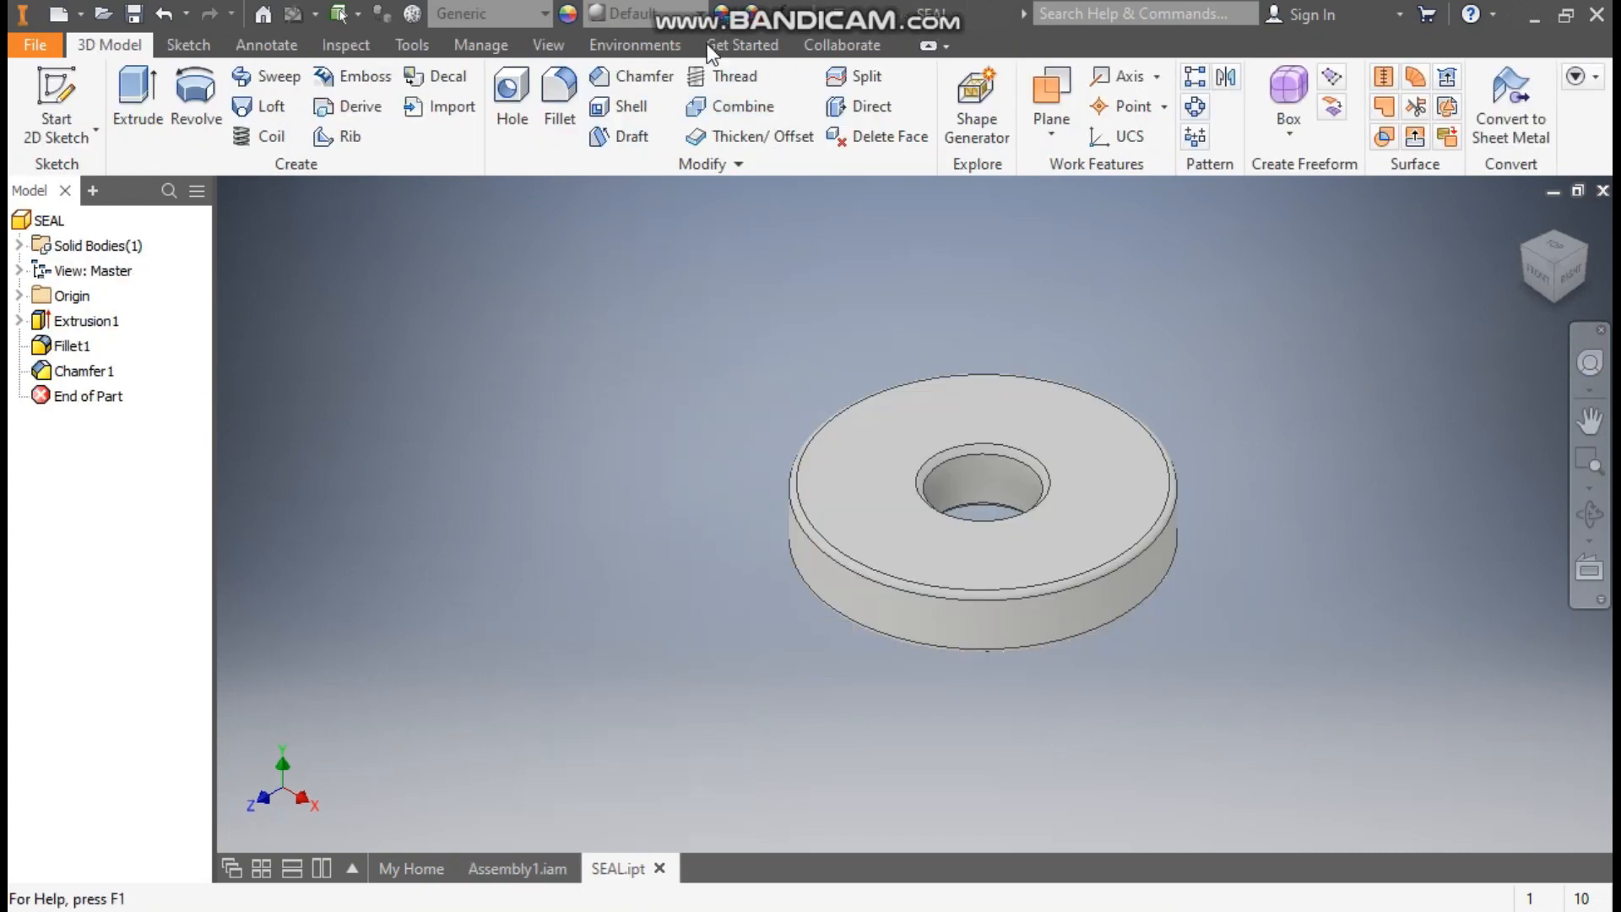
left_click(674, 13)
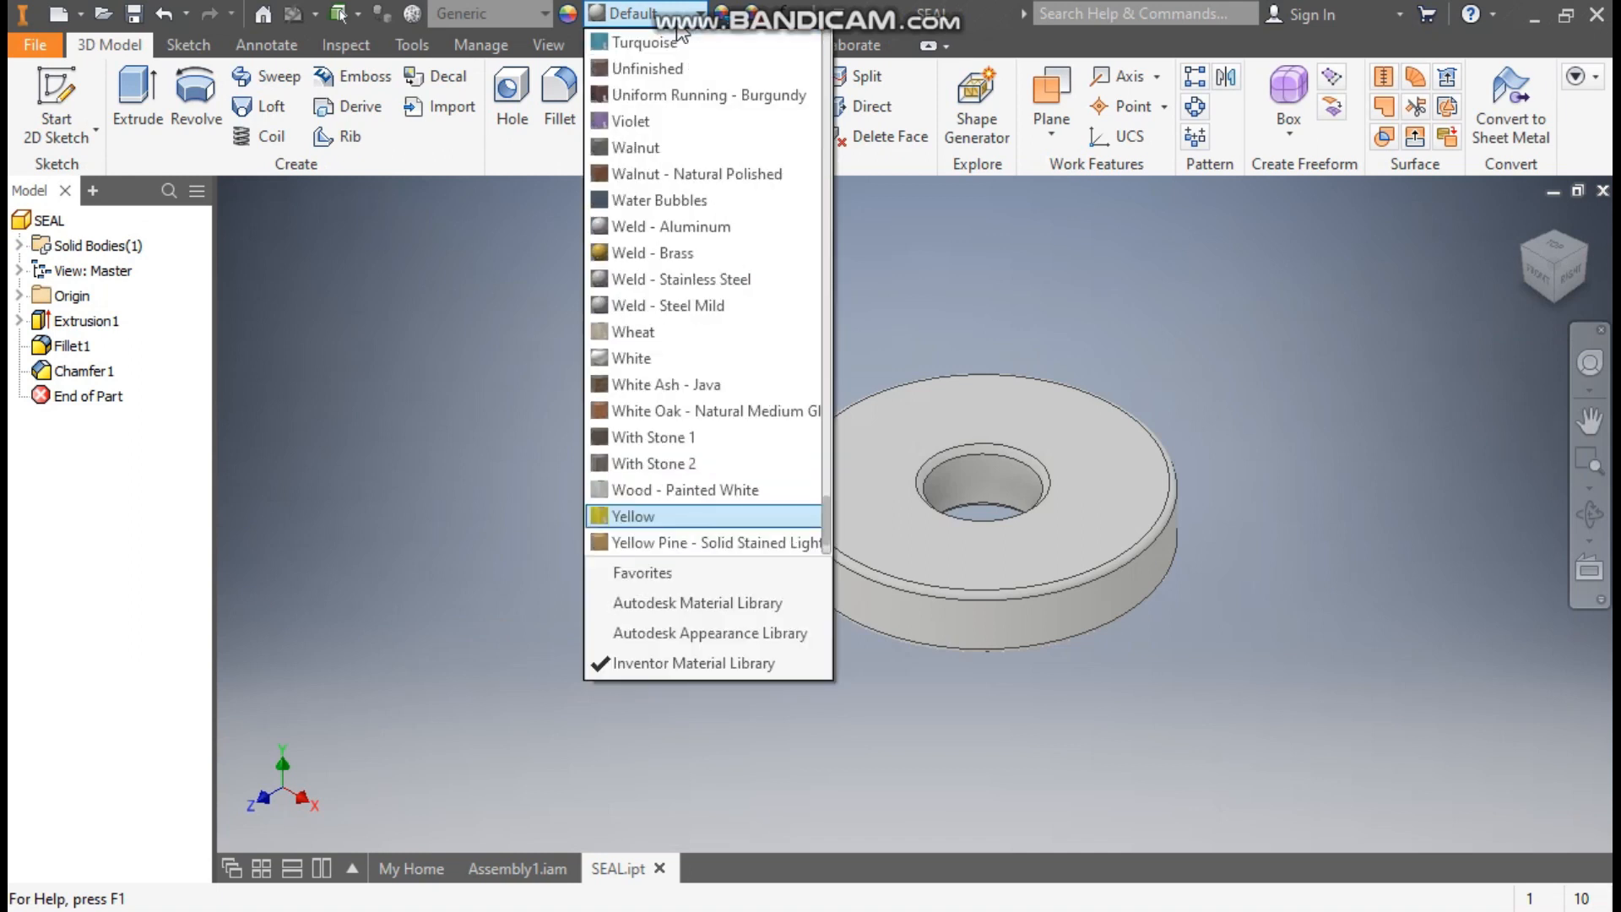
key("Return")
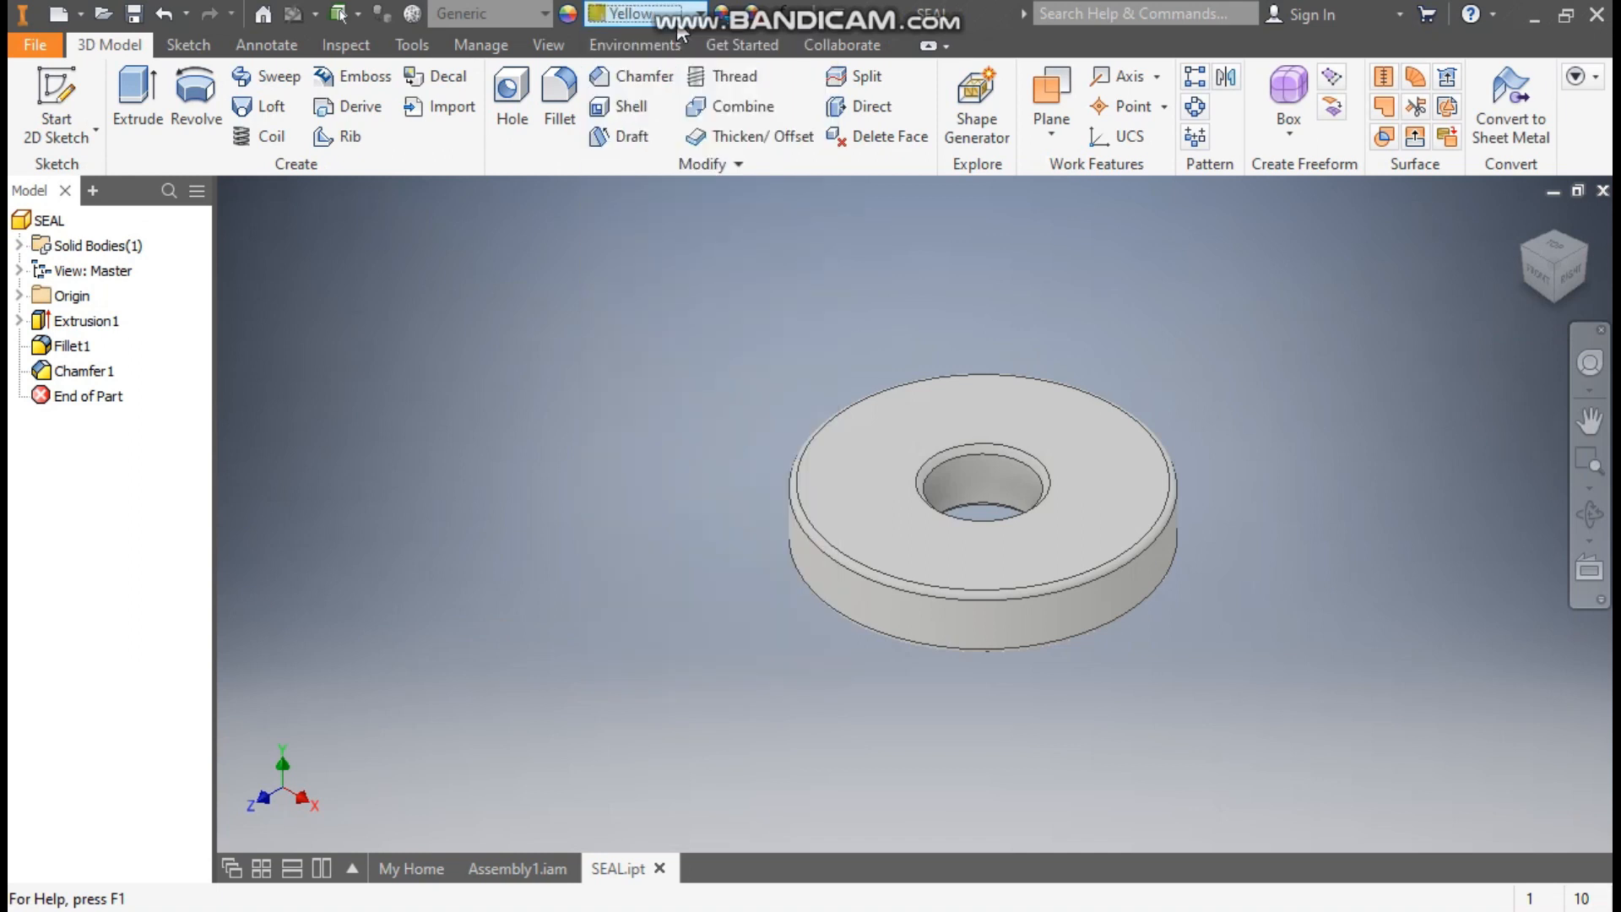
middle_click_drag(1193, 632, 1097, 599)
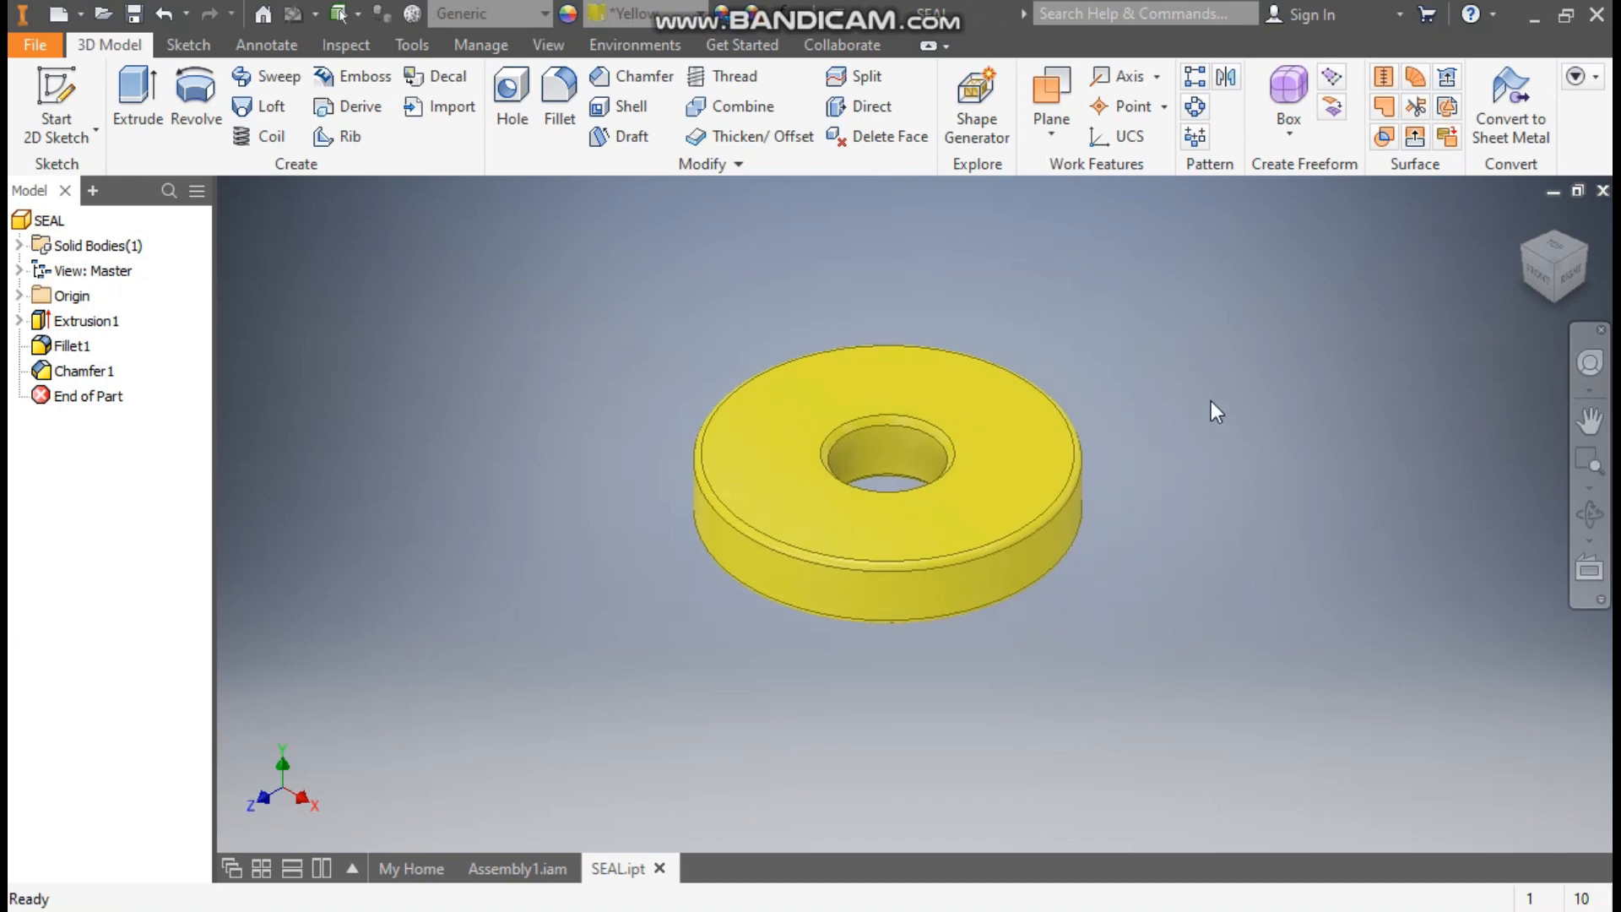
left_click(1603, 191)
left_click(562, 515)
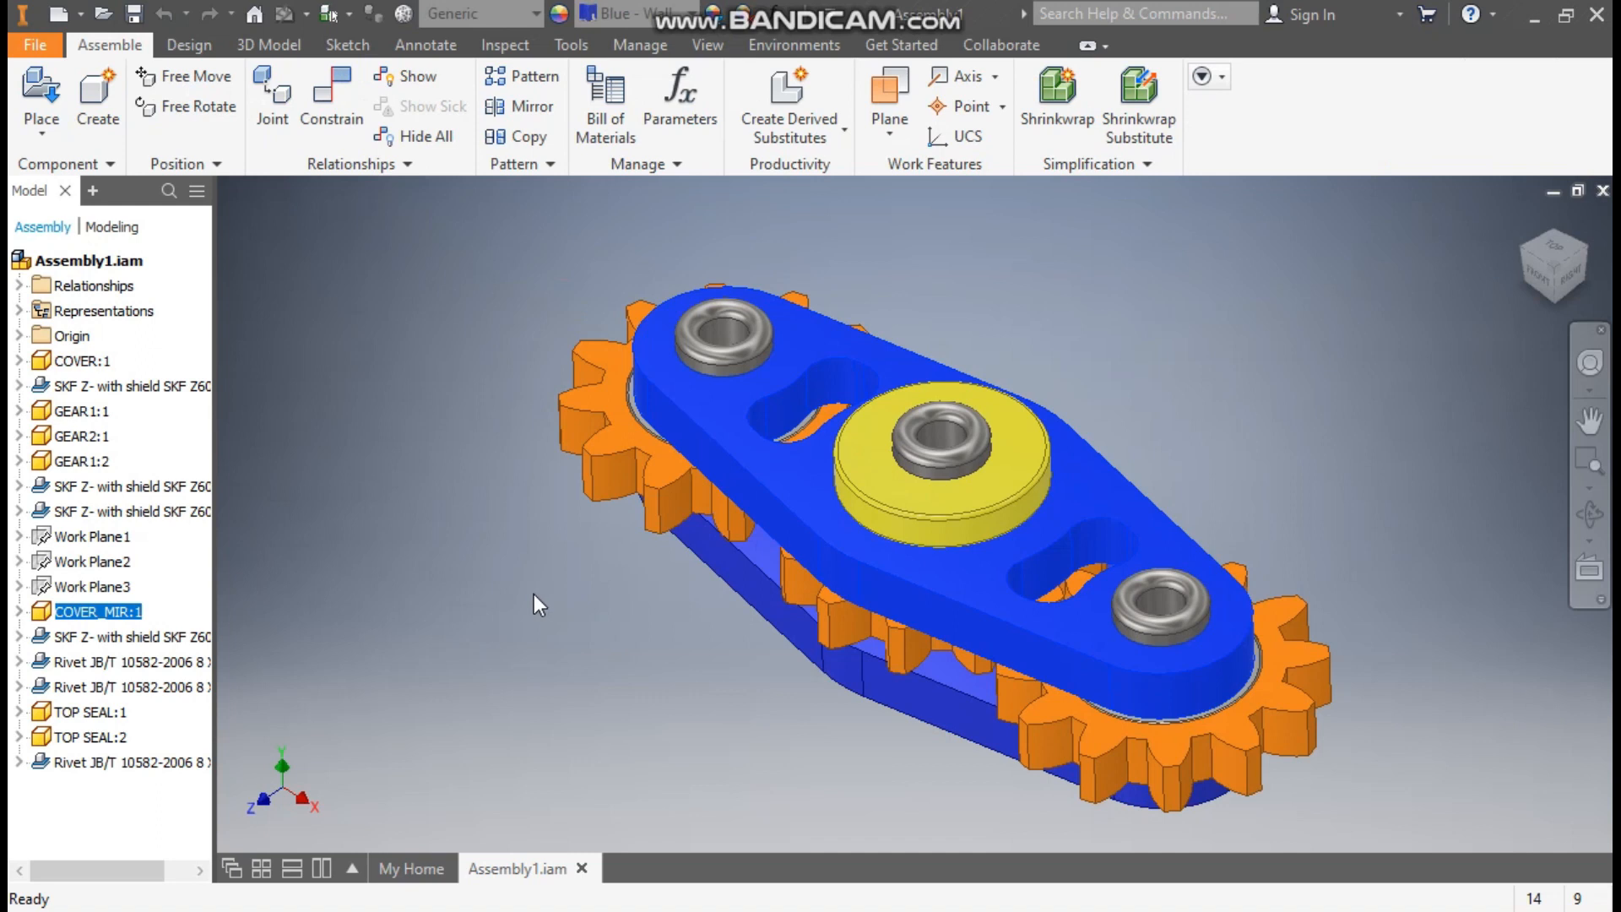
Create a new metric part from the Standard (mm).ipt template and start a sketch on the horizontal XZ origin plane.
left_click(59, 21)
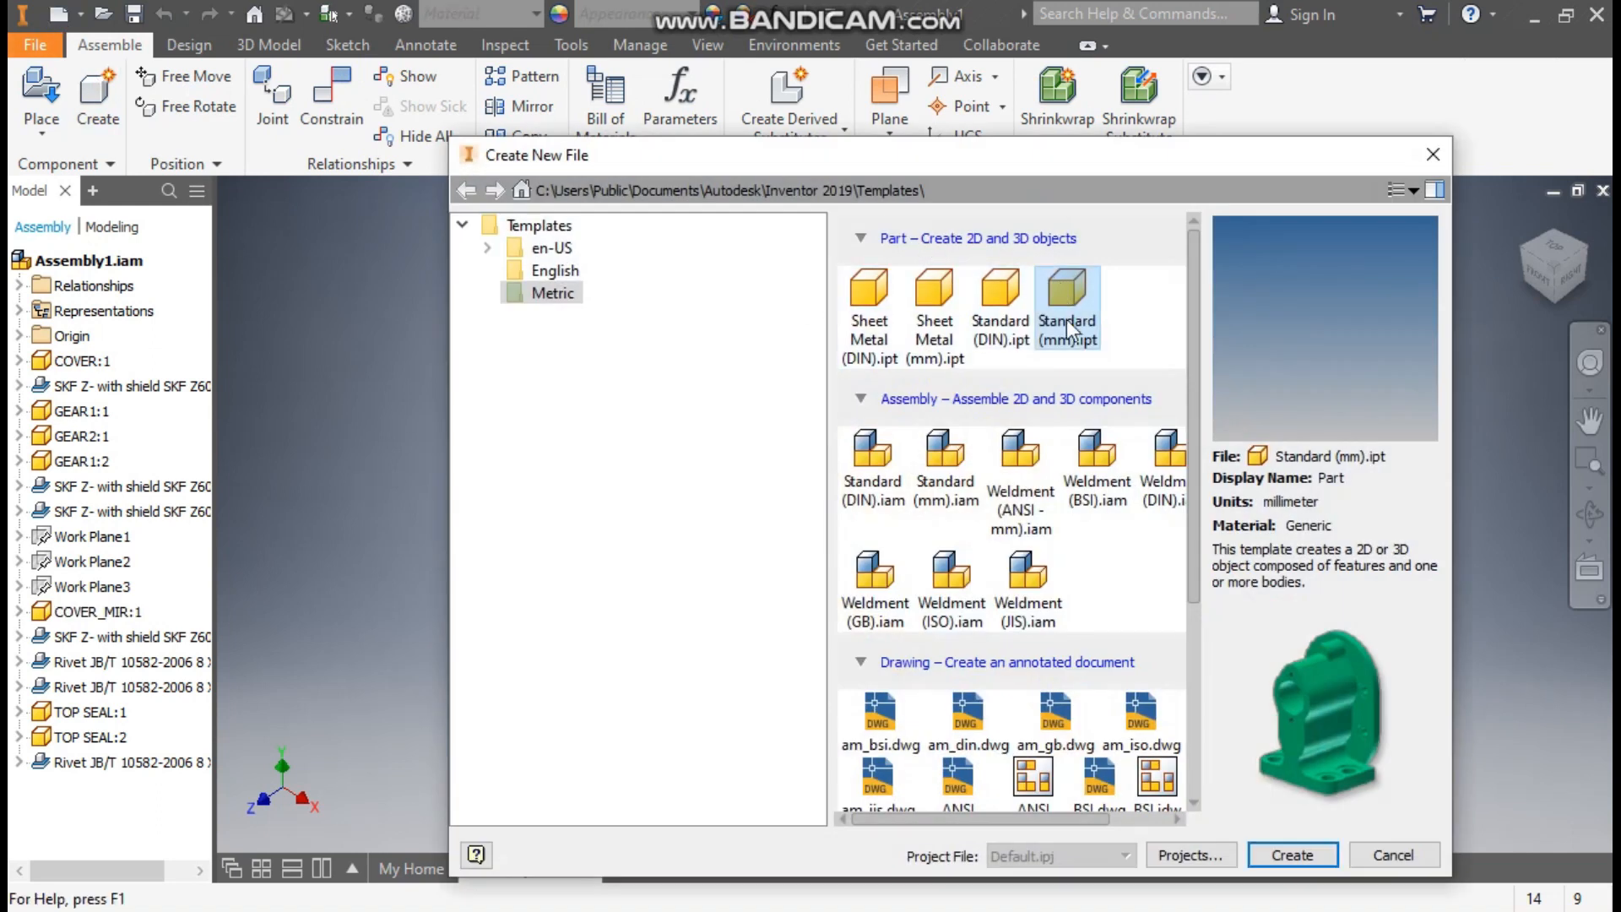
left_click(1292, 854)
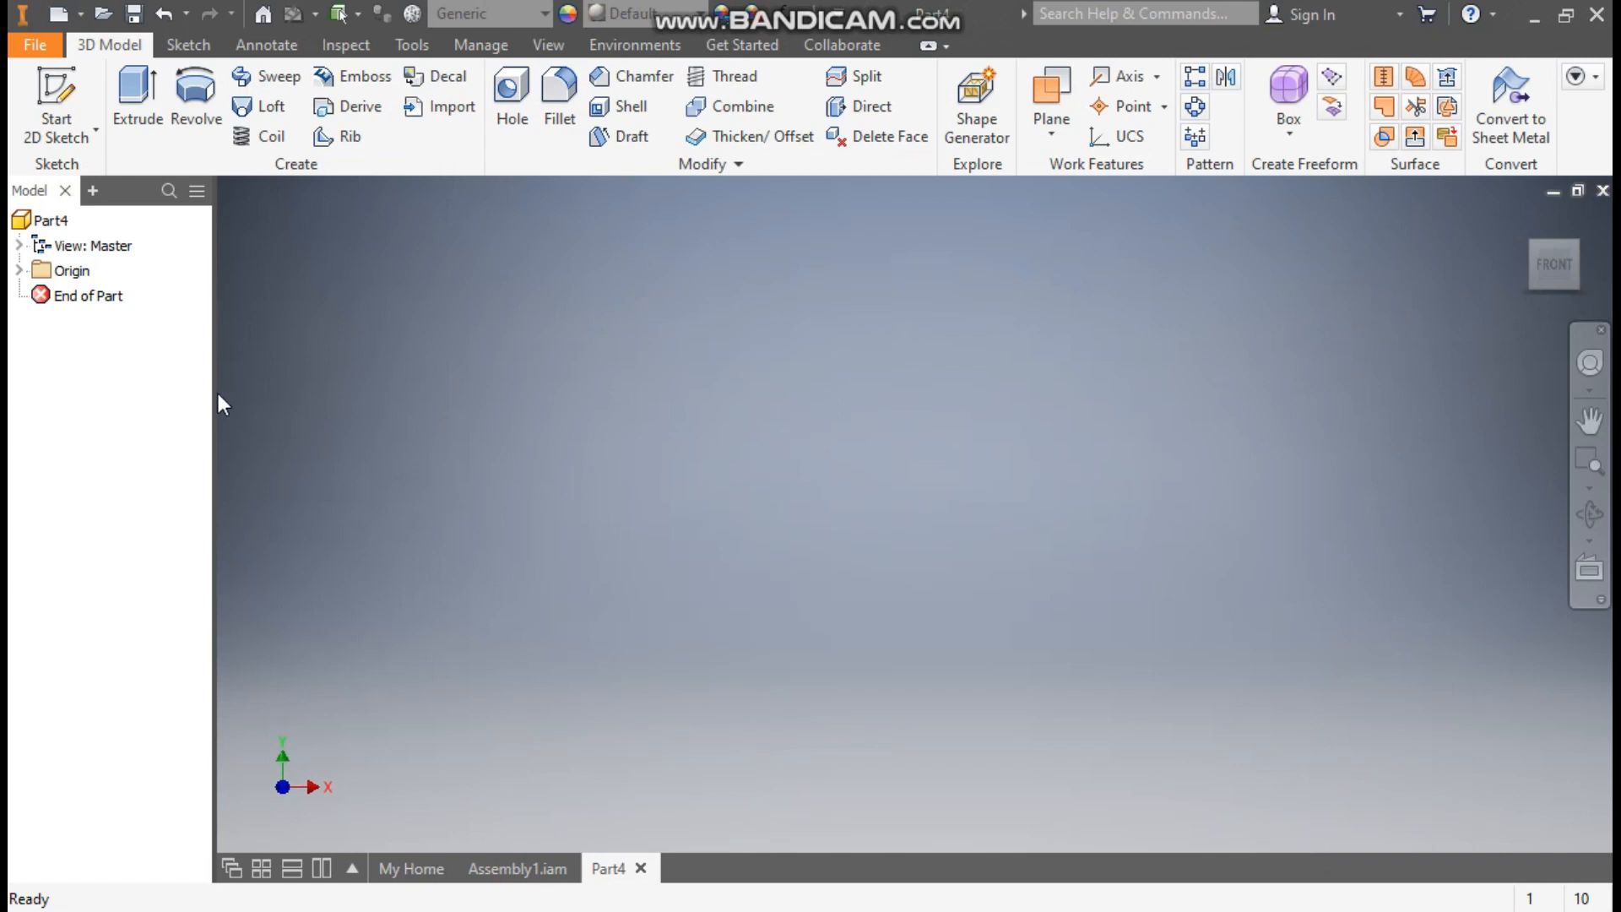
left_click(57, 88)
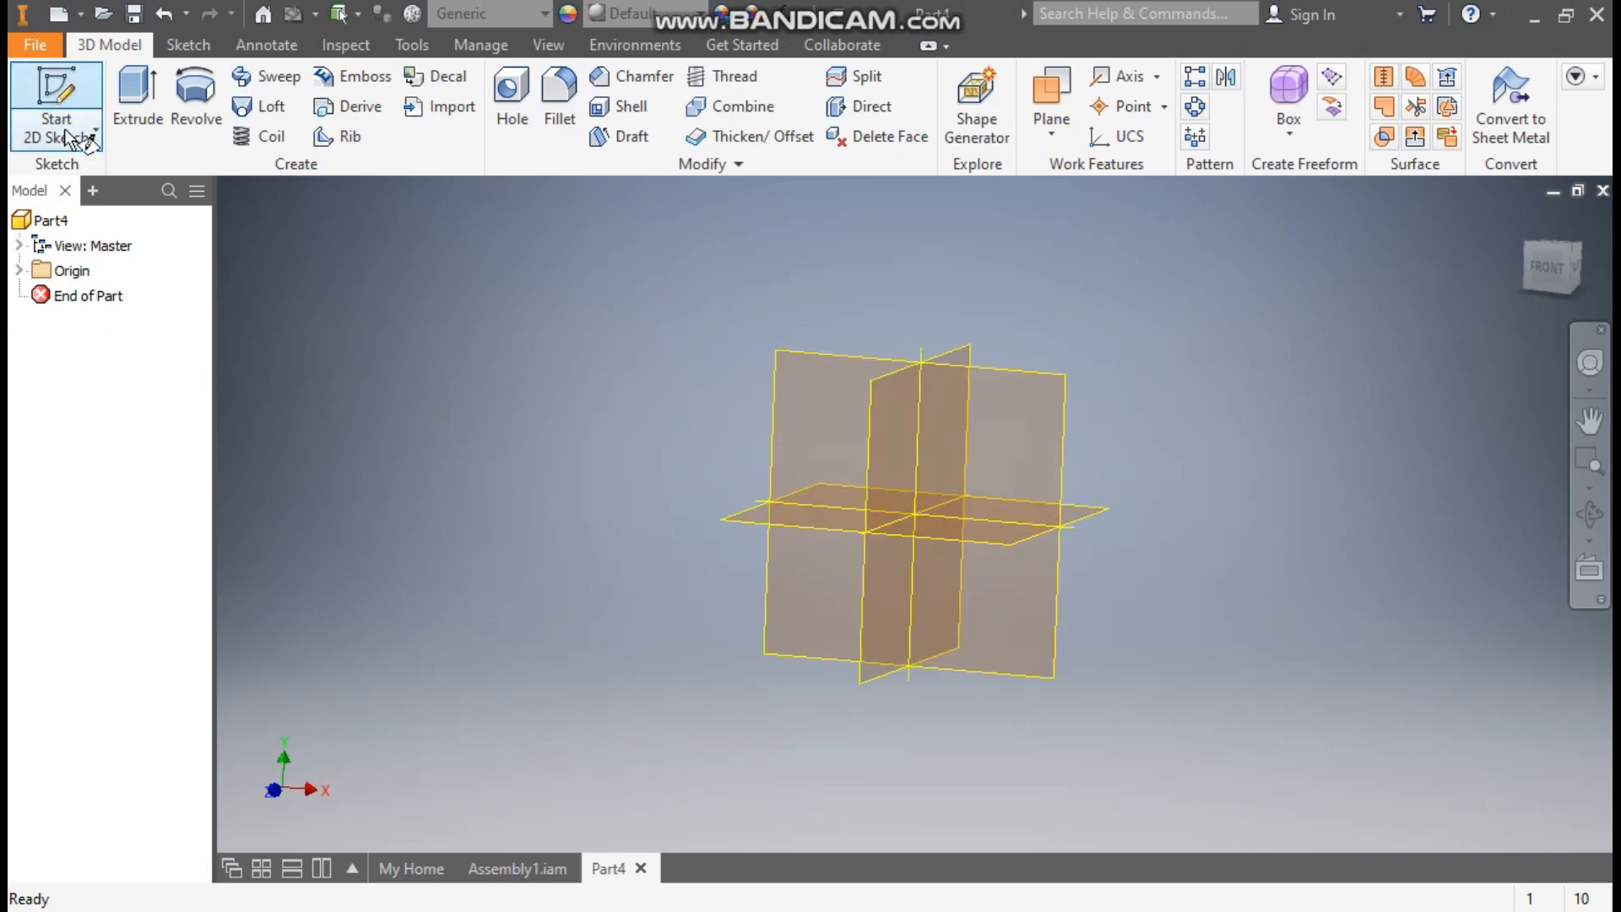
left_click(717, 510)
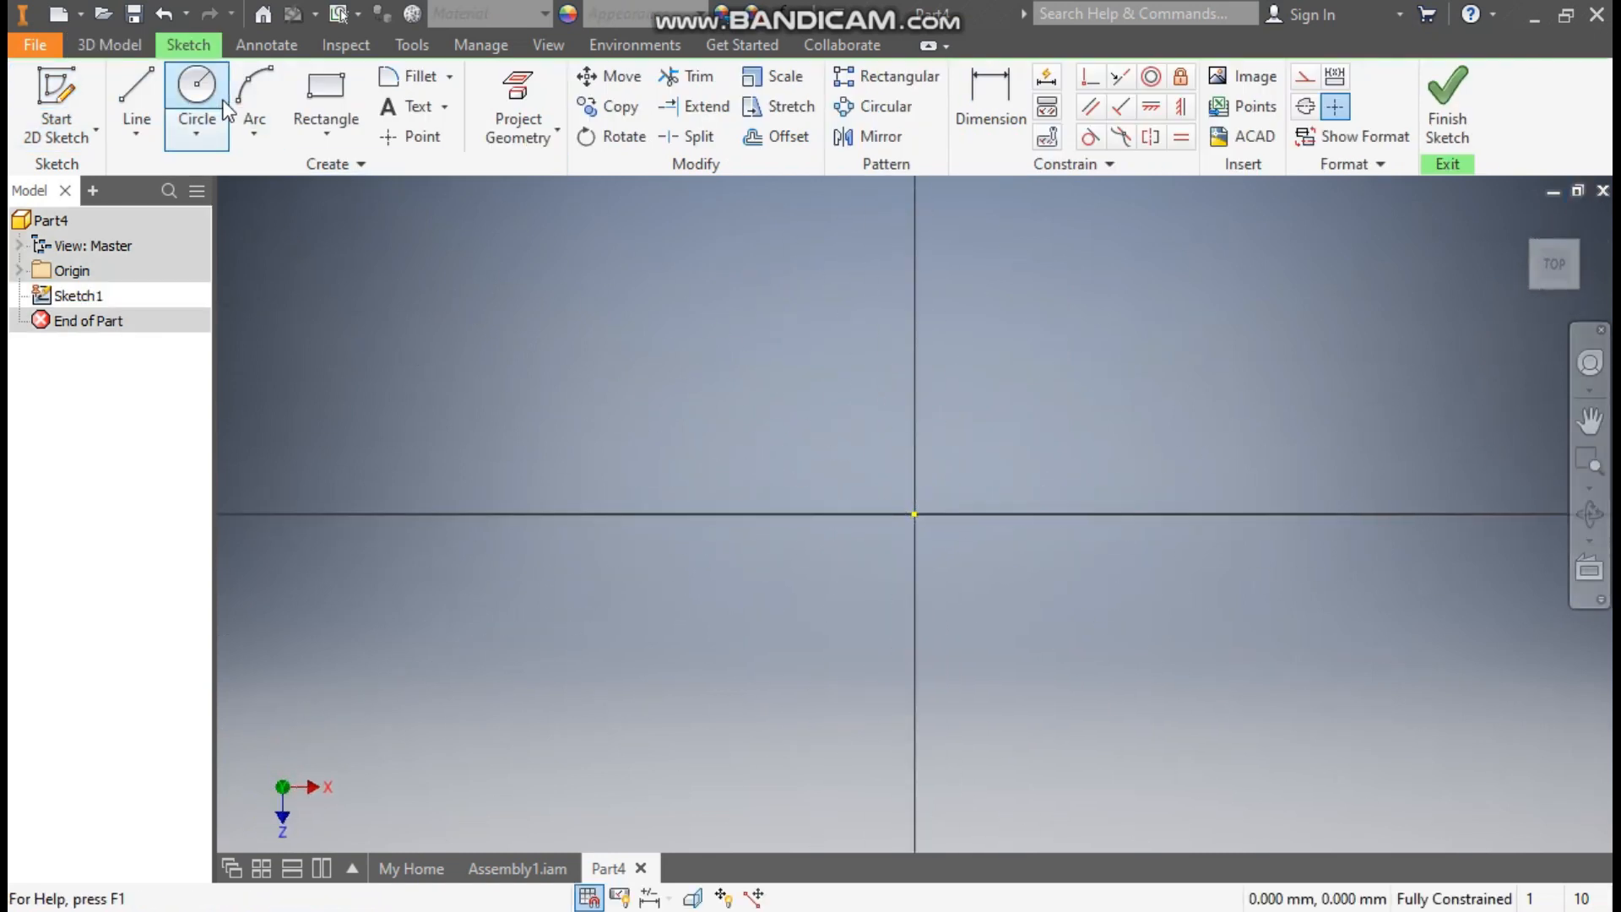
Draw two concentric circles centred on the origin with diameters of 36 mm and 24 mm.
left_click(197, 87)
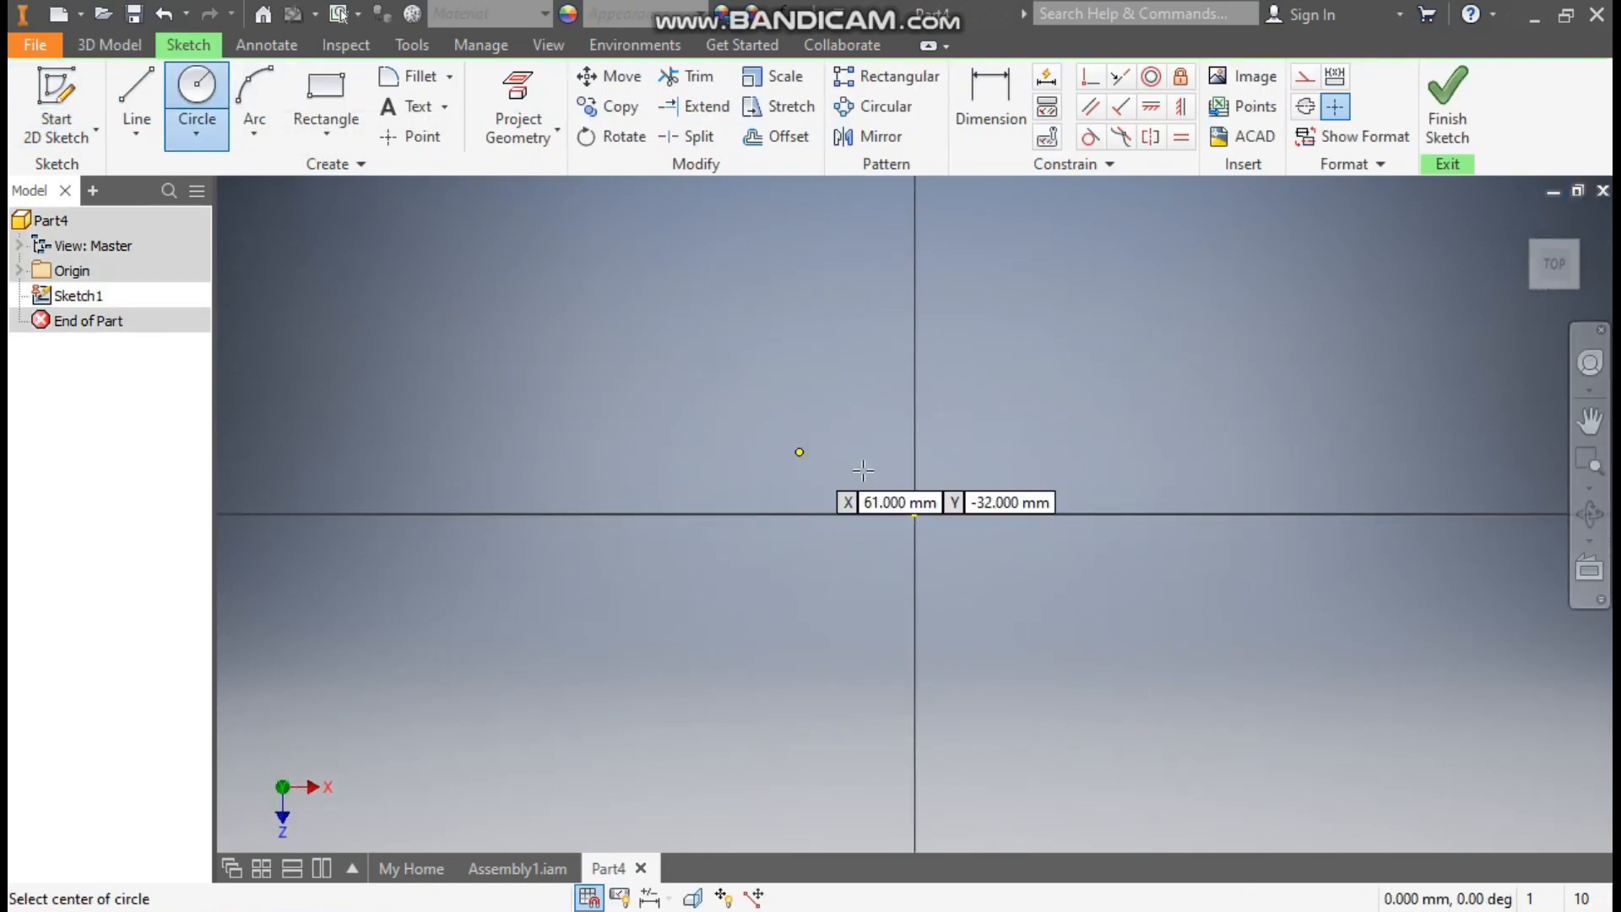
left_click(915, 513)
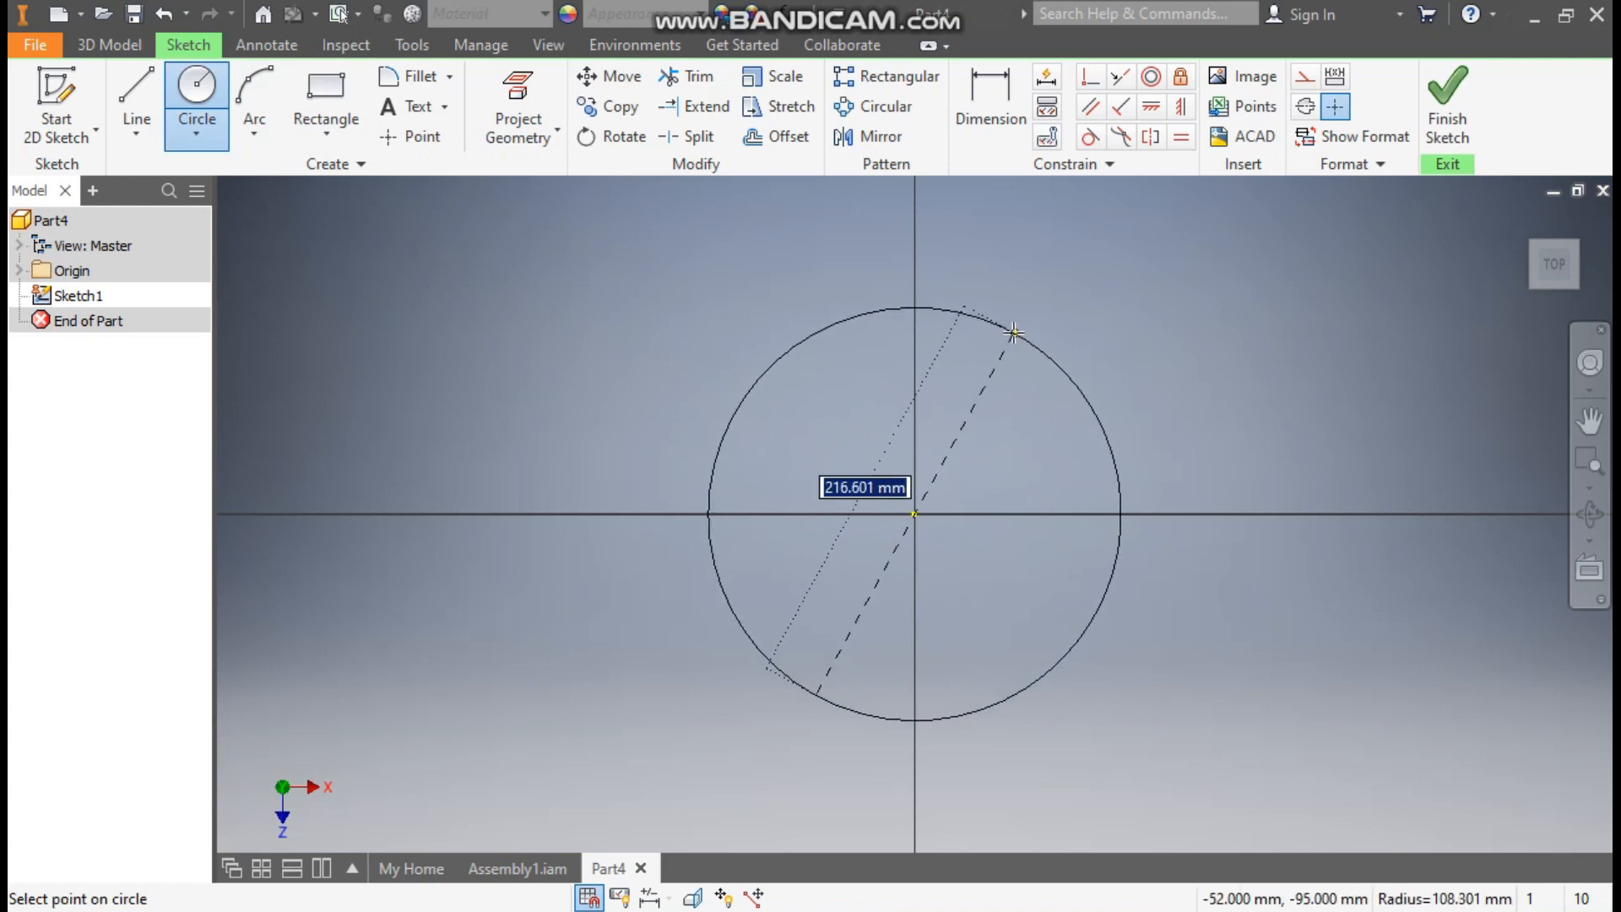
type("36")
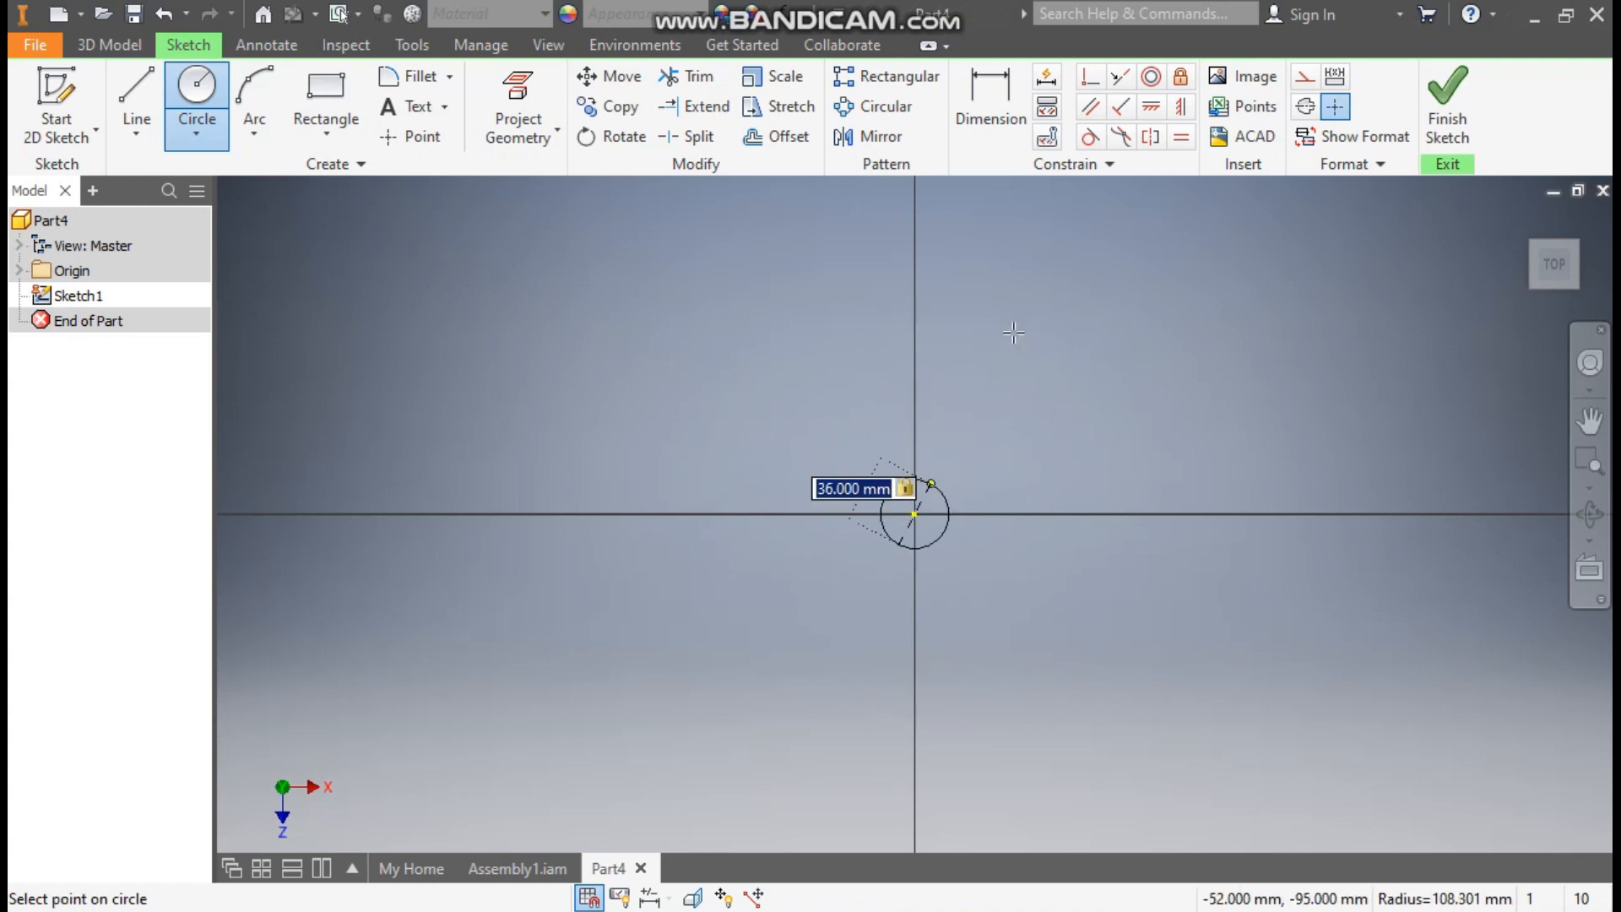
key("Return")
scroll(971, 454, "up", 5)
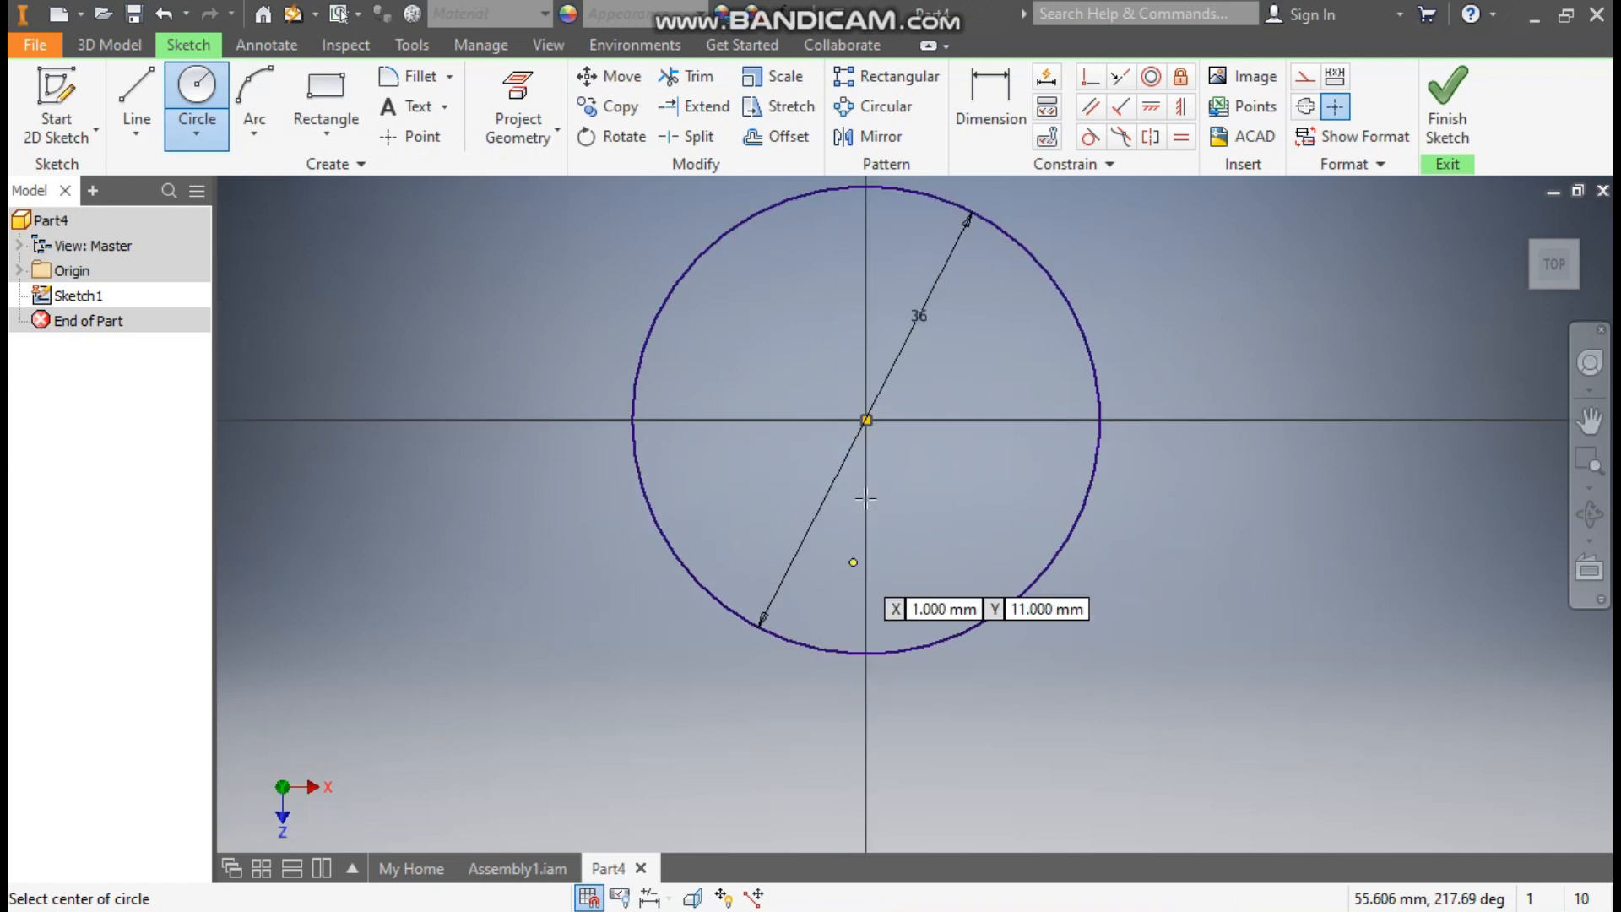
left_click(865, 421)
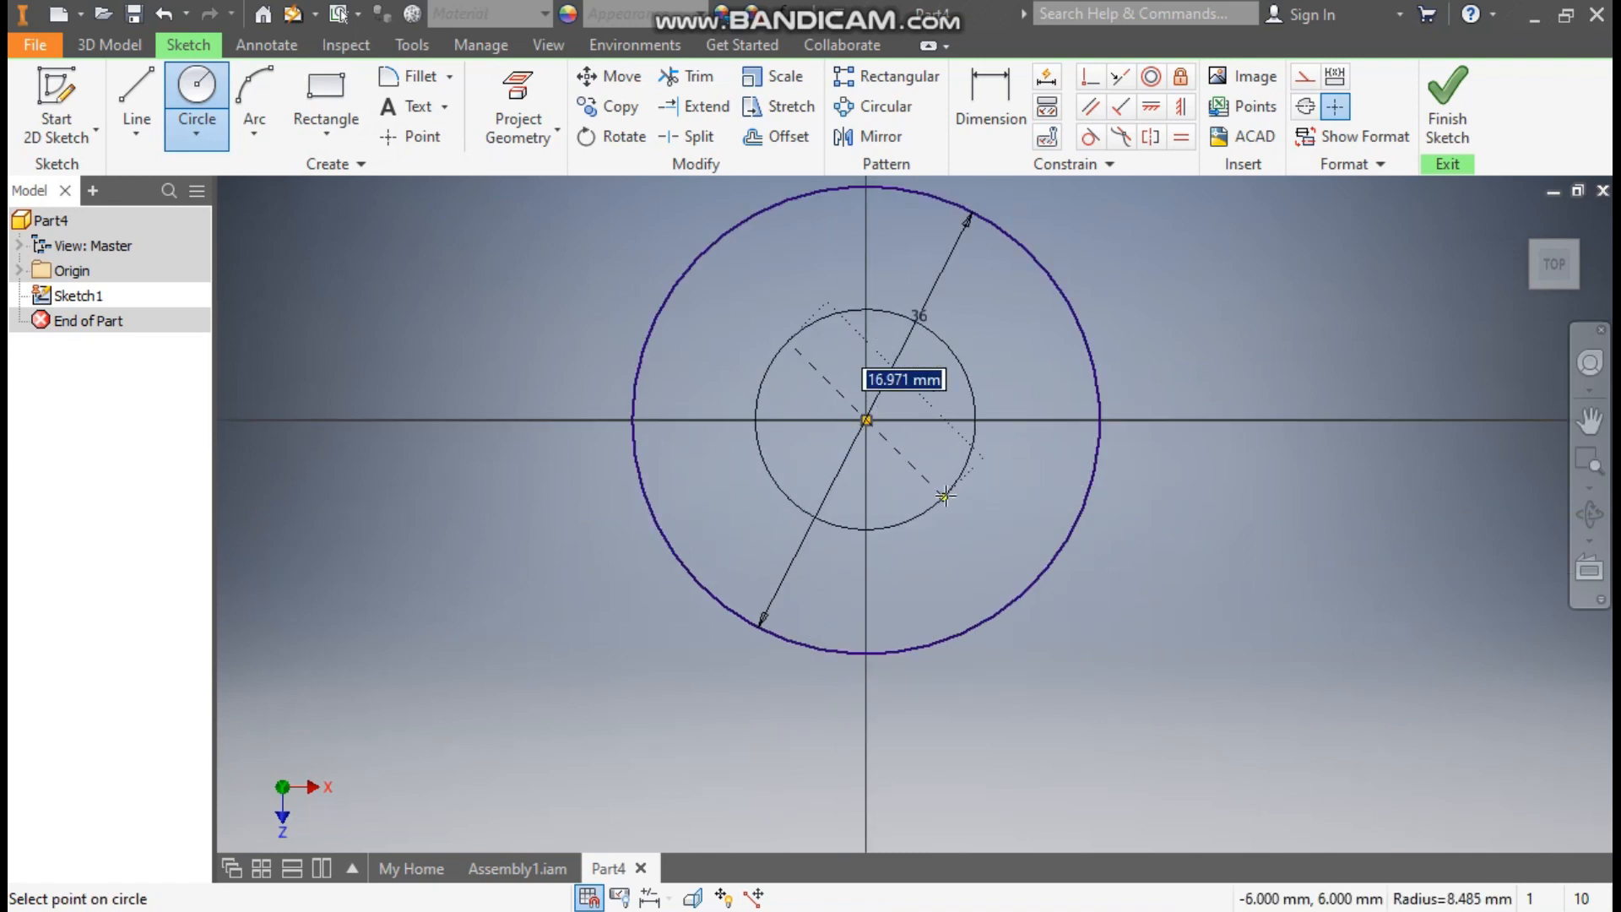
type("24")
key("Return")
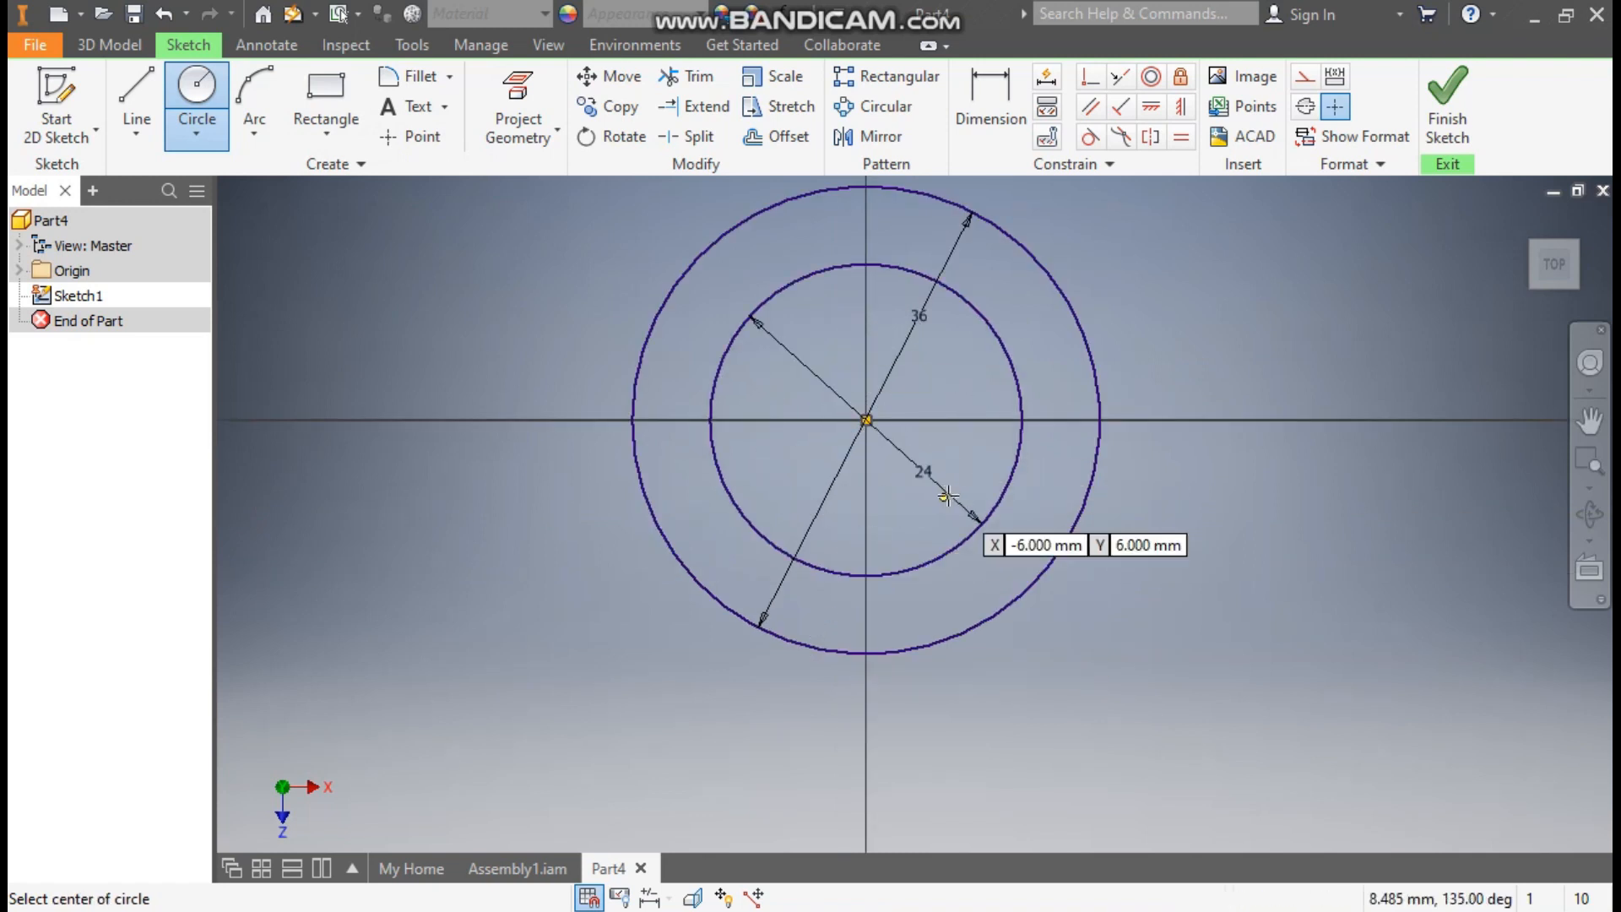
Draw two concentric circles of 22 mm and 8 mm diameter about 110 mm left of the origin, level with it.
scroll(1140, 506, "down", 4)
left_click(712, 462)
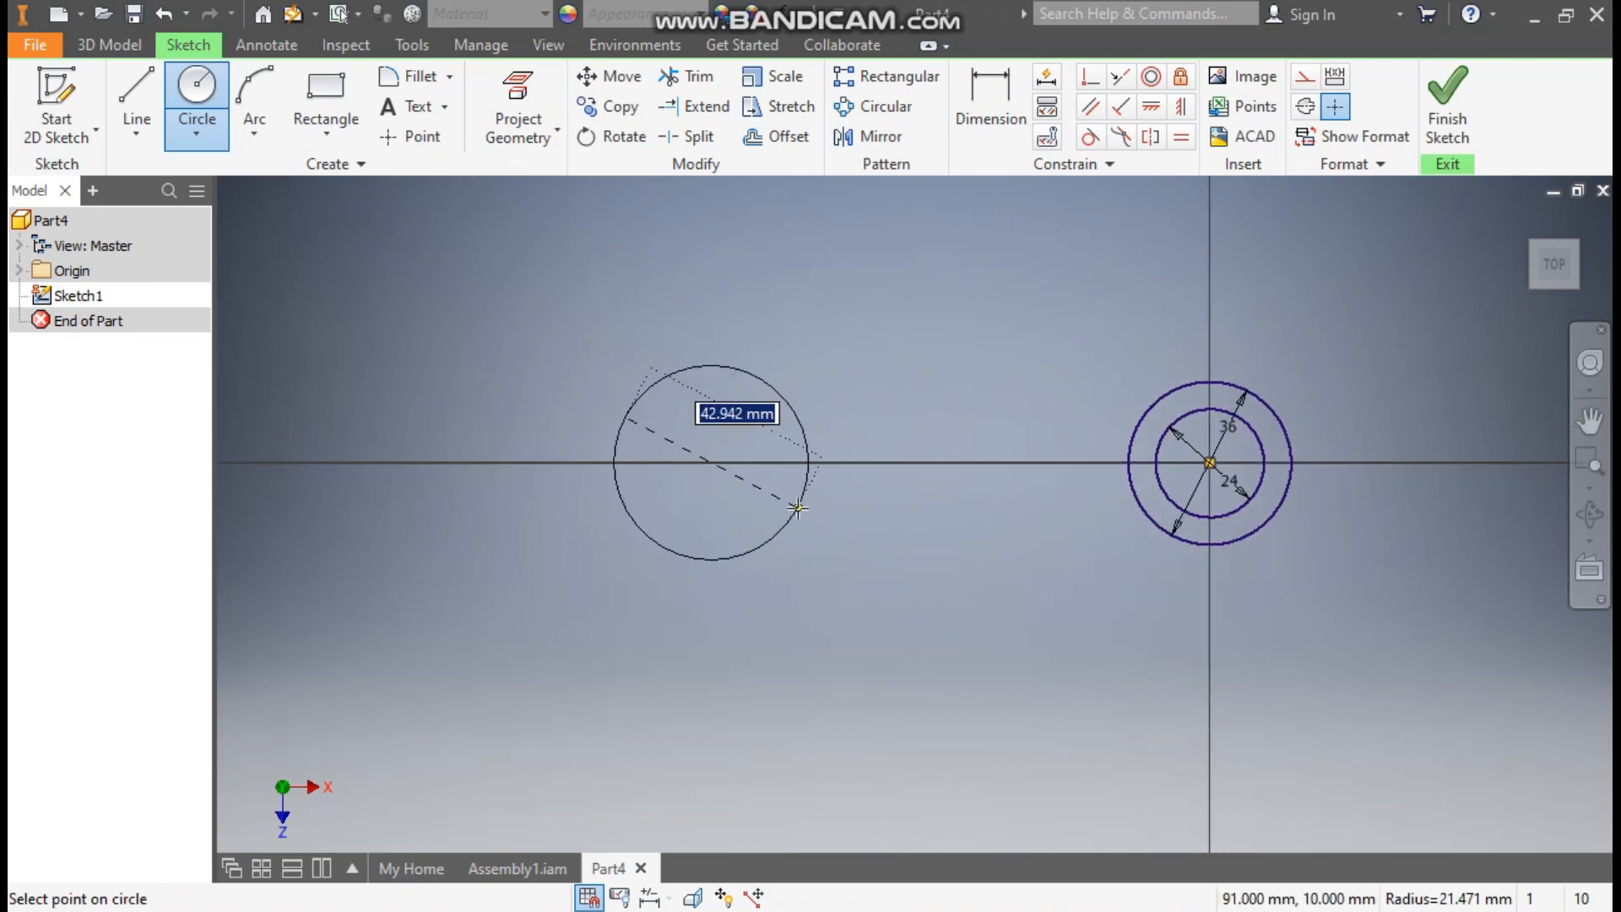
type("22")
key("Return")
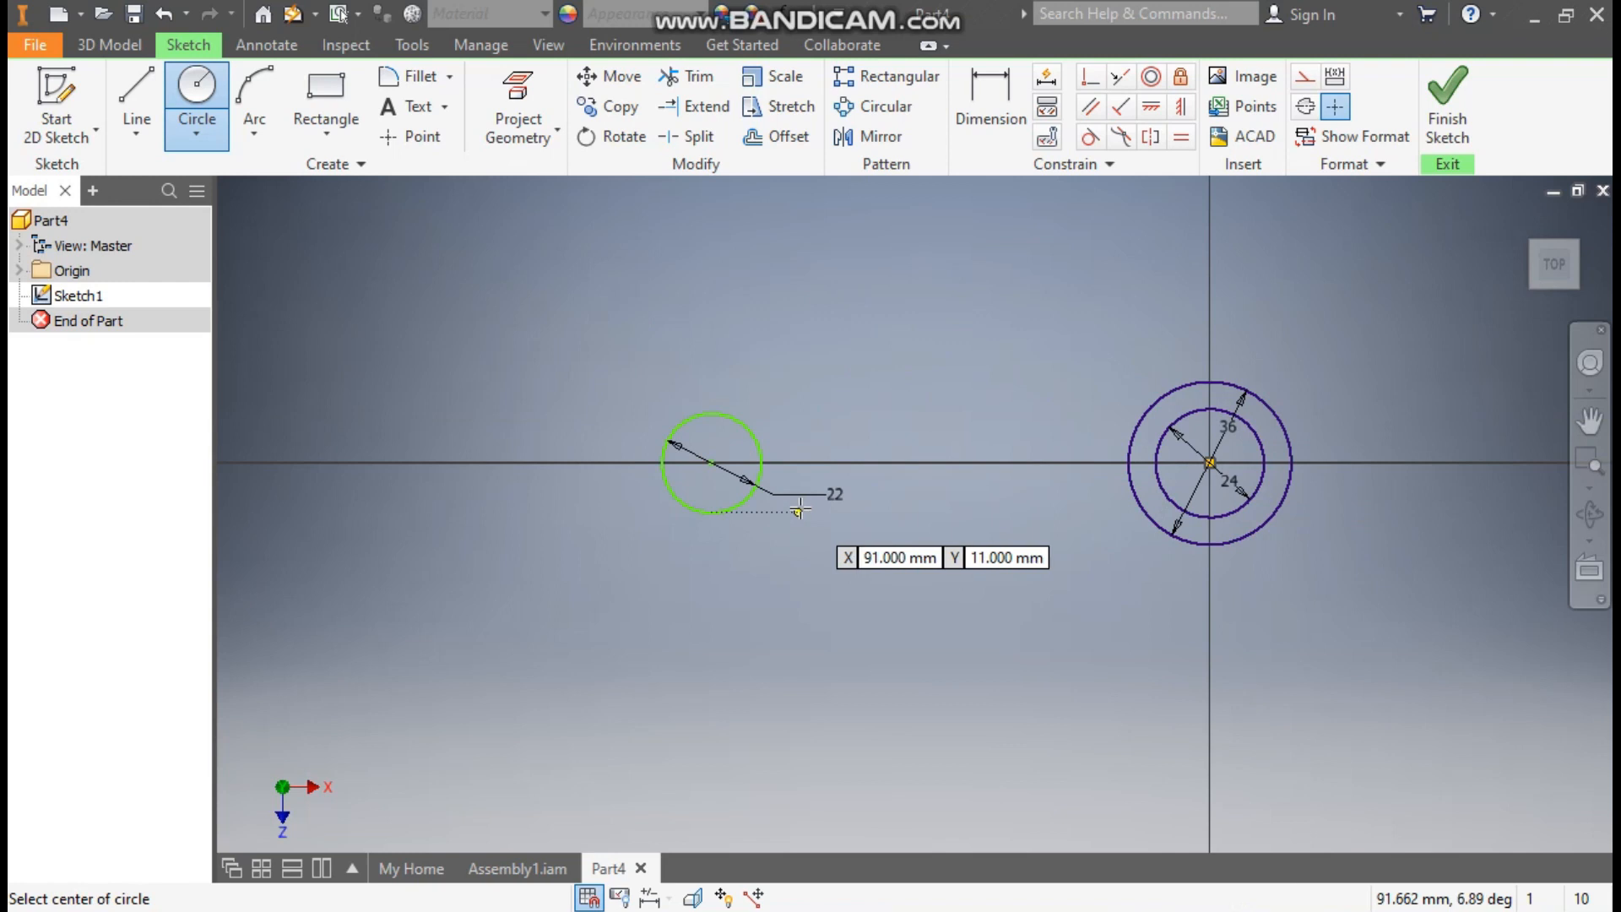
left_click(710, 462)
type("8")
key("Return")
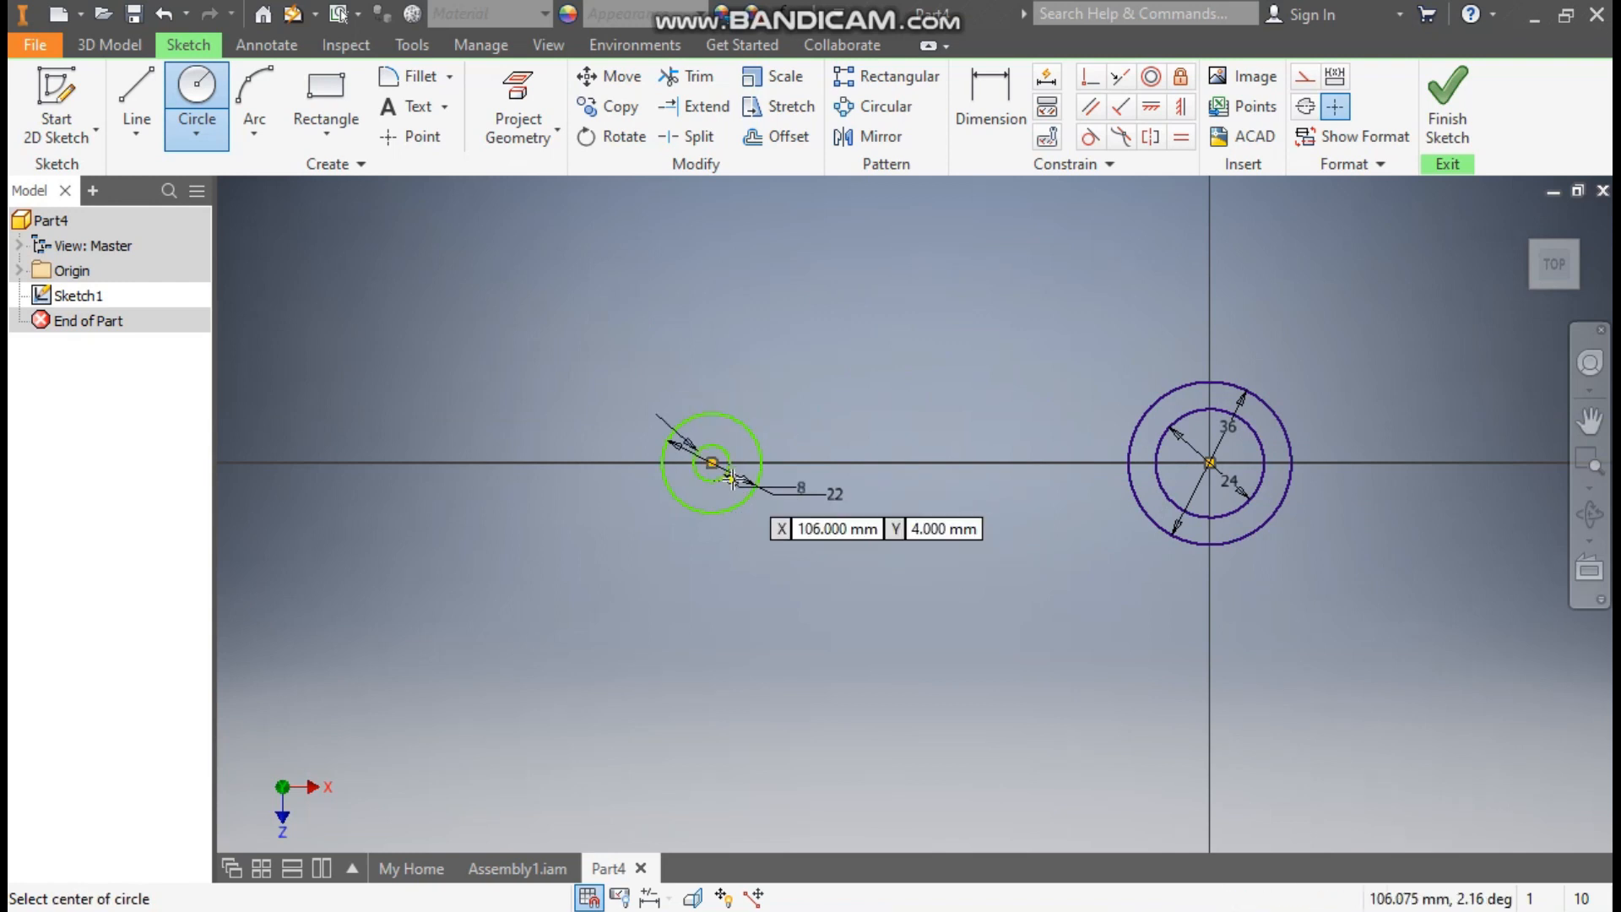
Dimension the horizontal distance between the centres of the two circle pairs and set it to 37 mm.
left_click(980, 104)
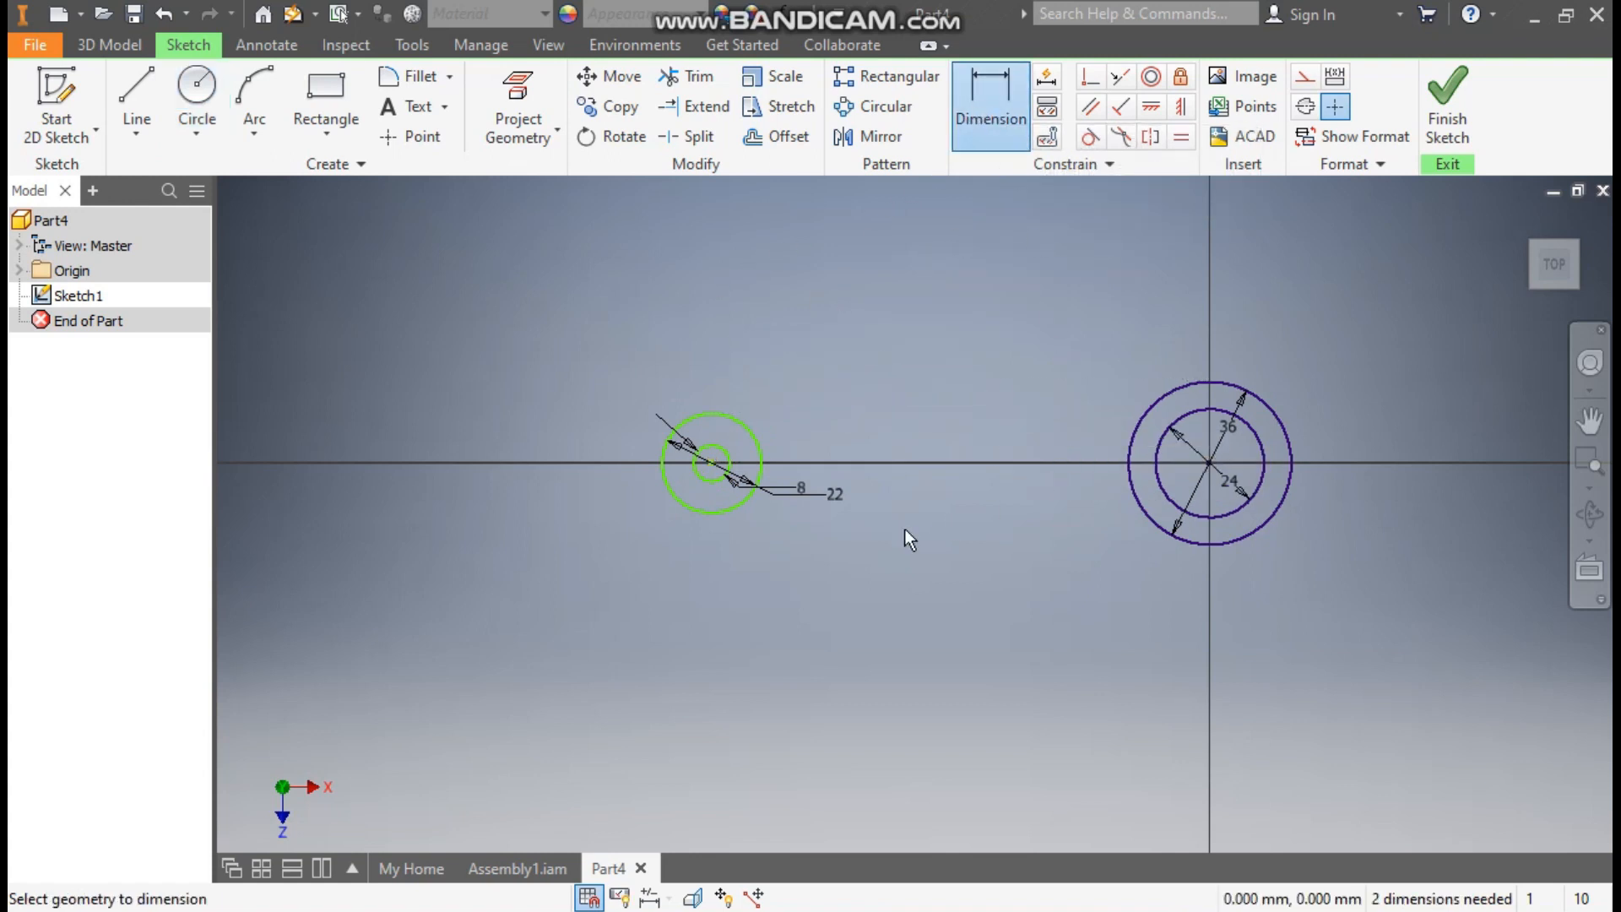
left_click(711, 466)
left_click(1208, 463)
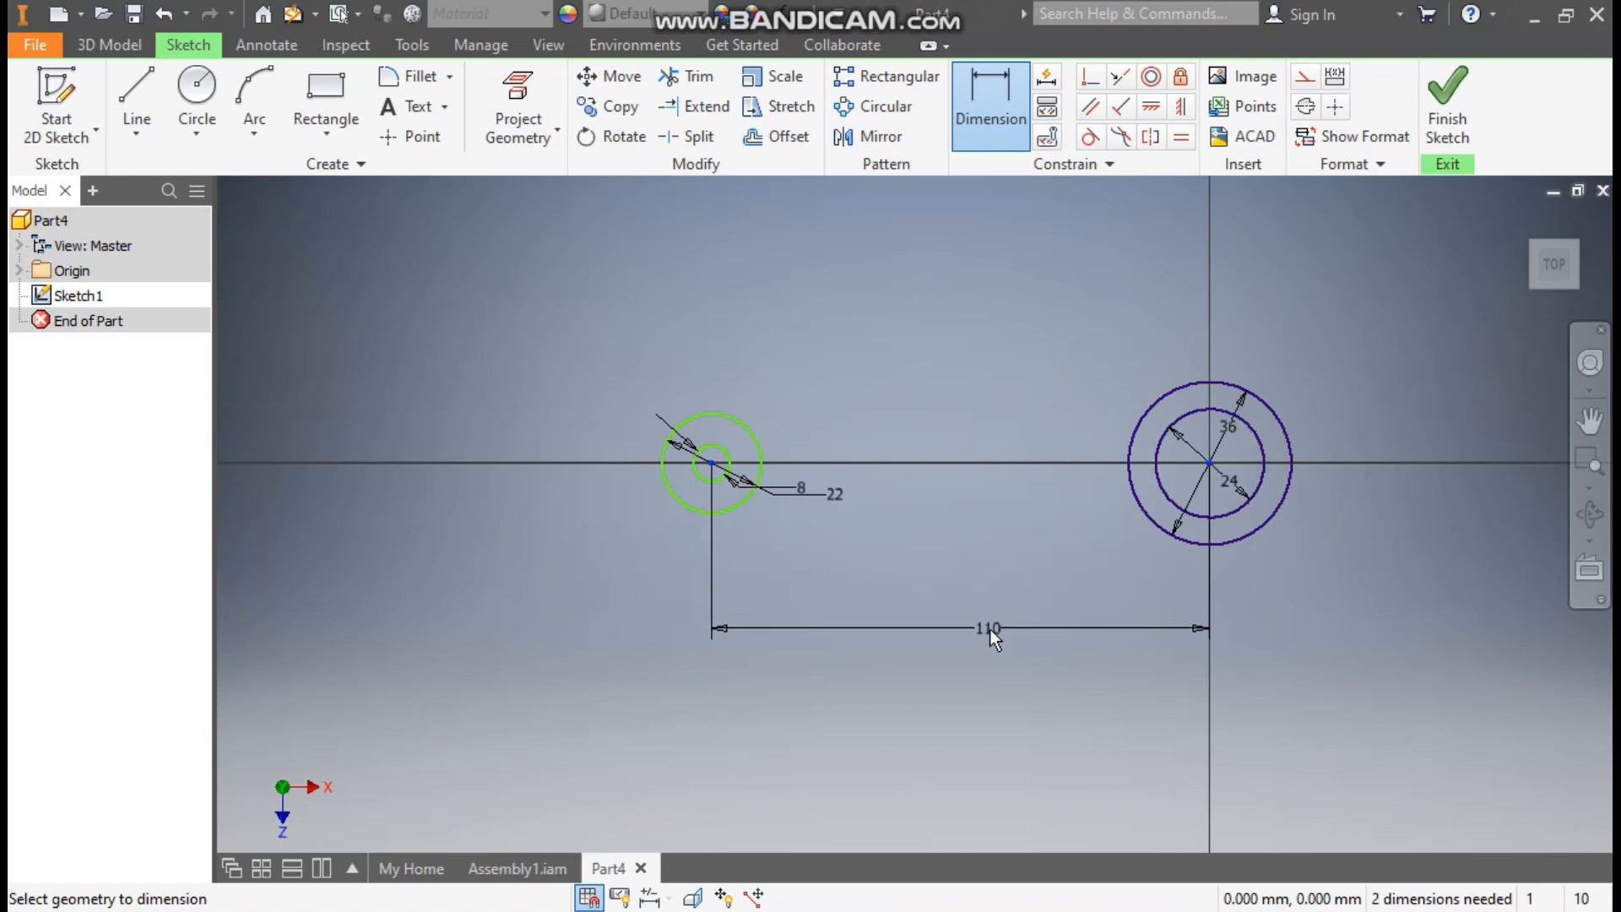
left_click(989, 630)
type("37")
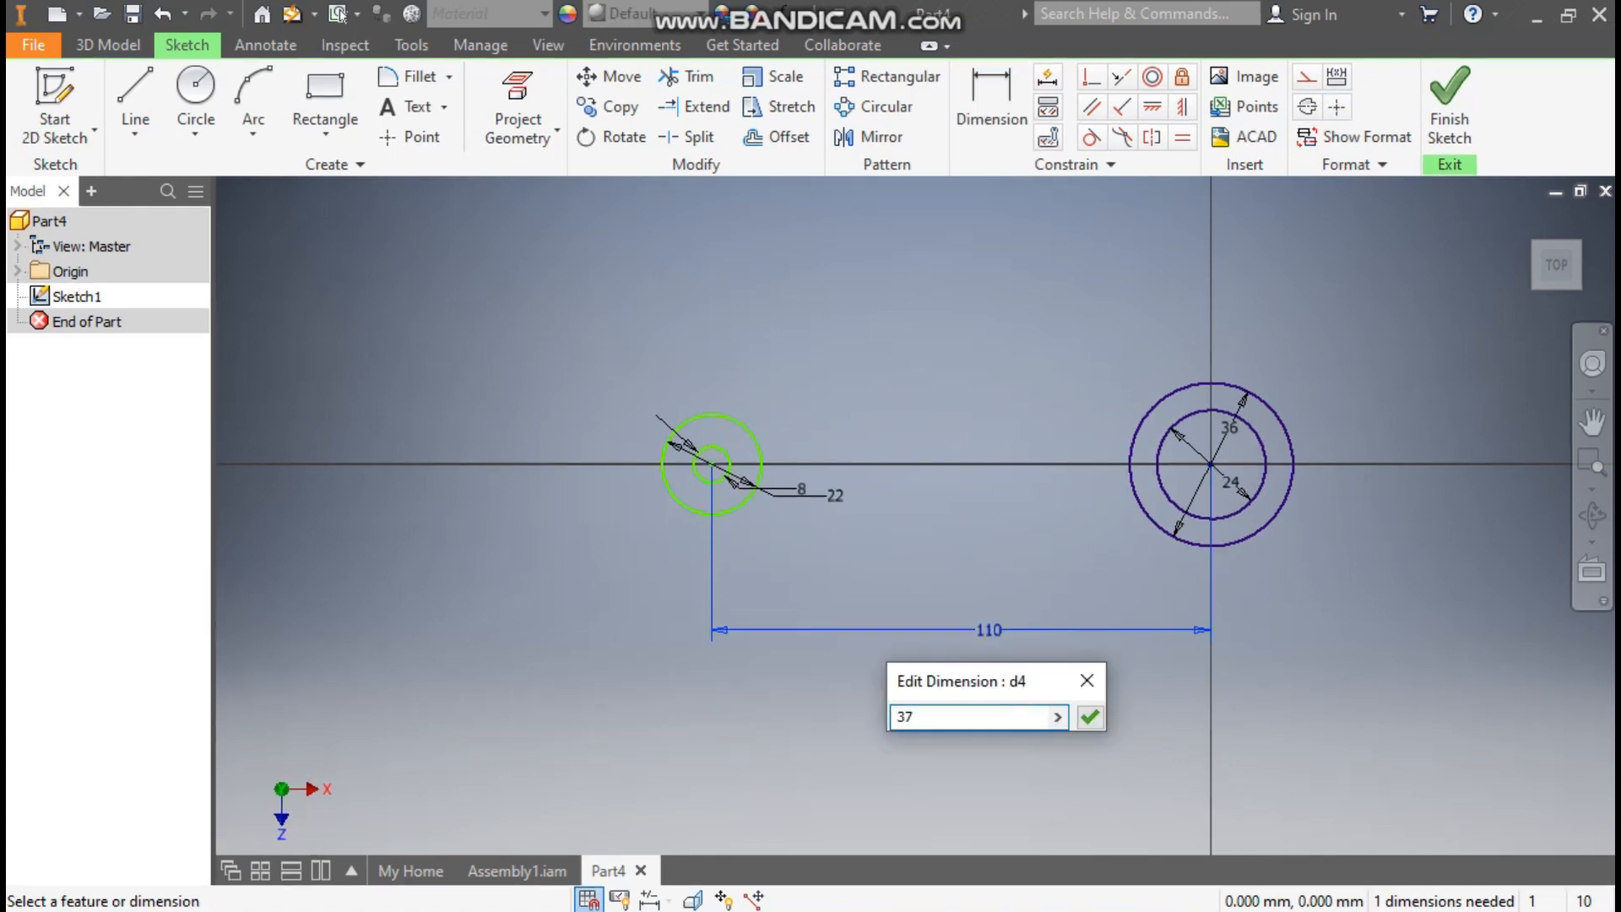
key("Return")
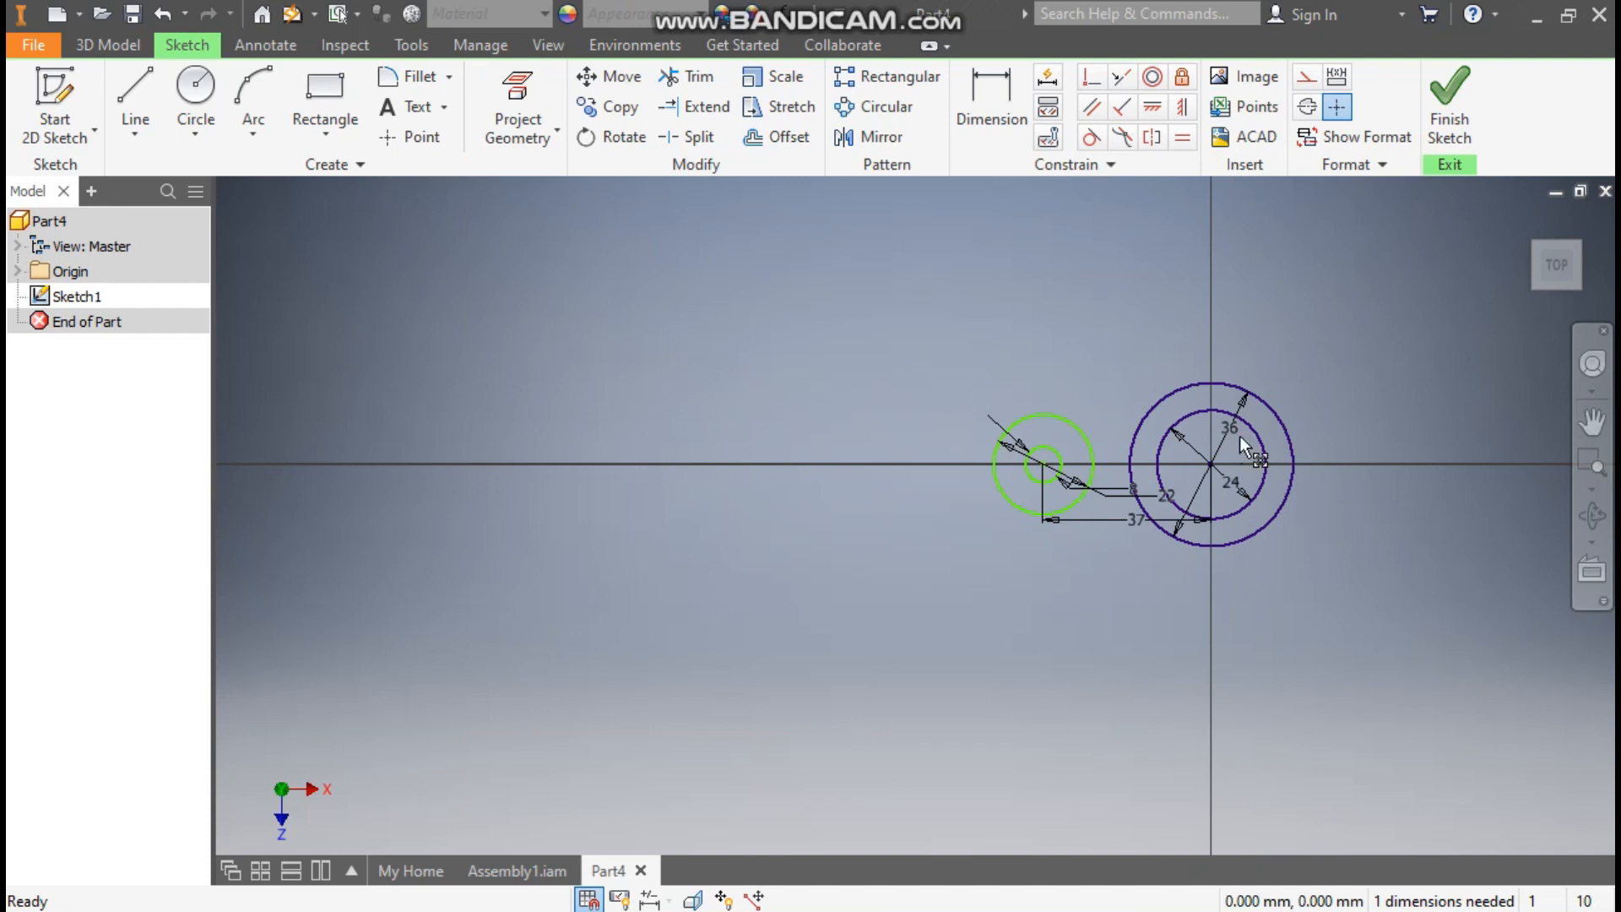
Apply a horizontal constraint between the origin and the centre of the small circle pair.
scroll(1240, 436, "up", 3)
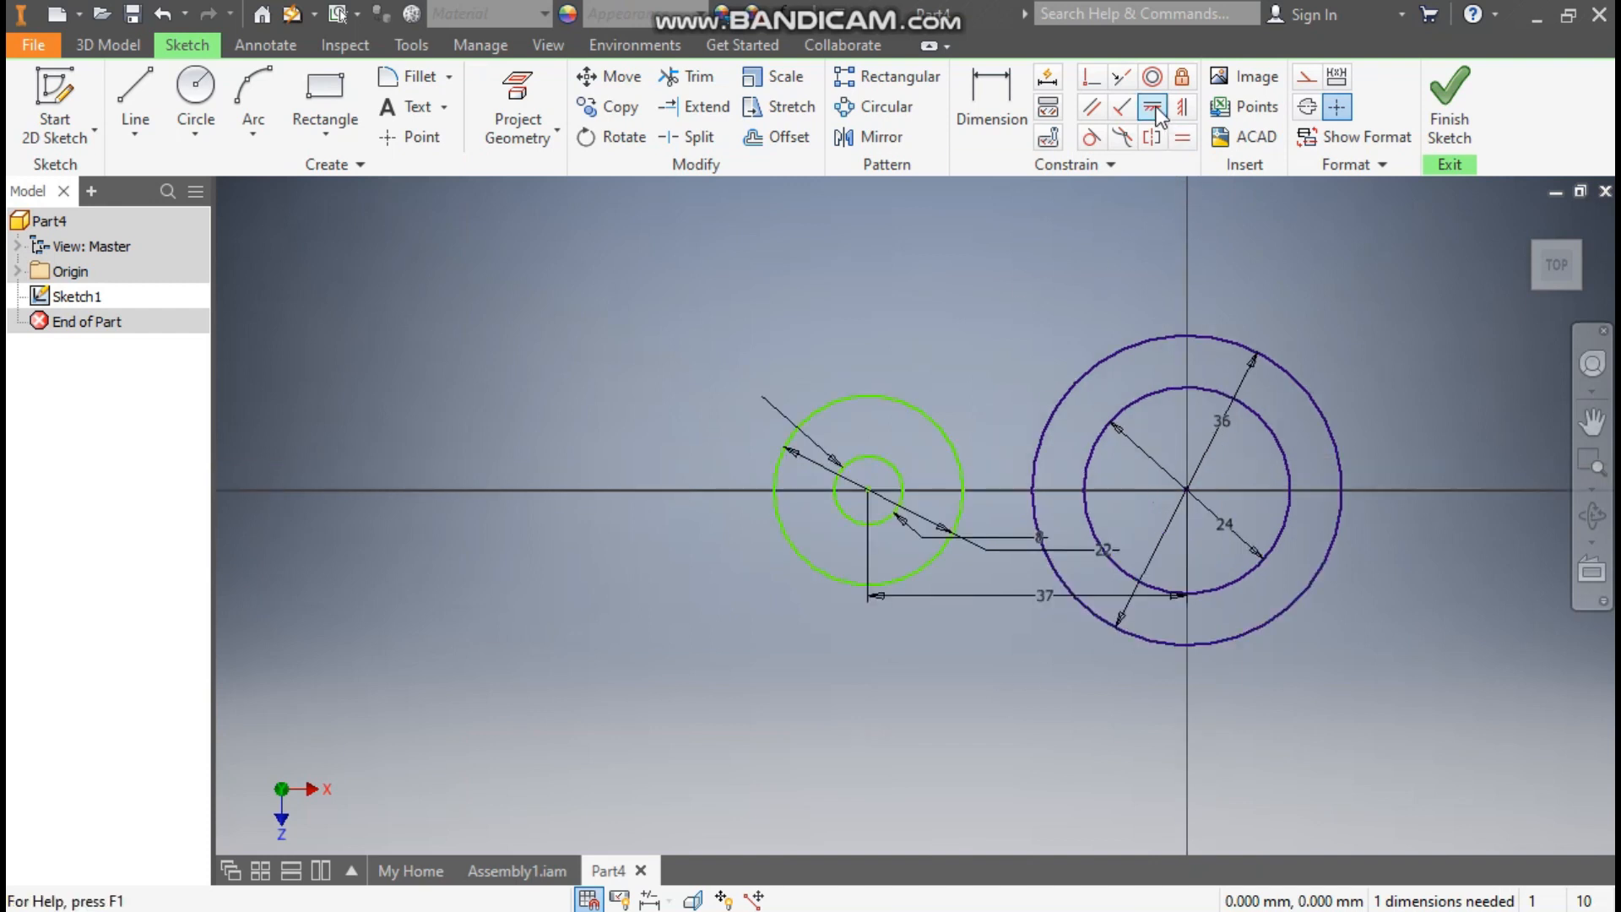
left_click(1186, 490)
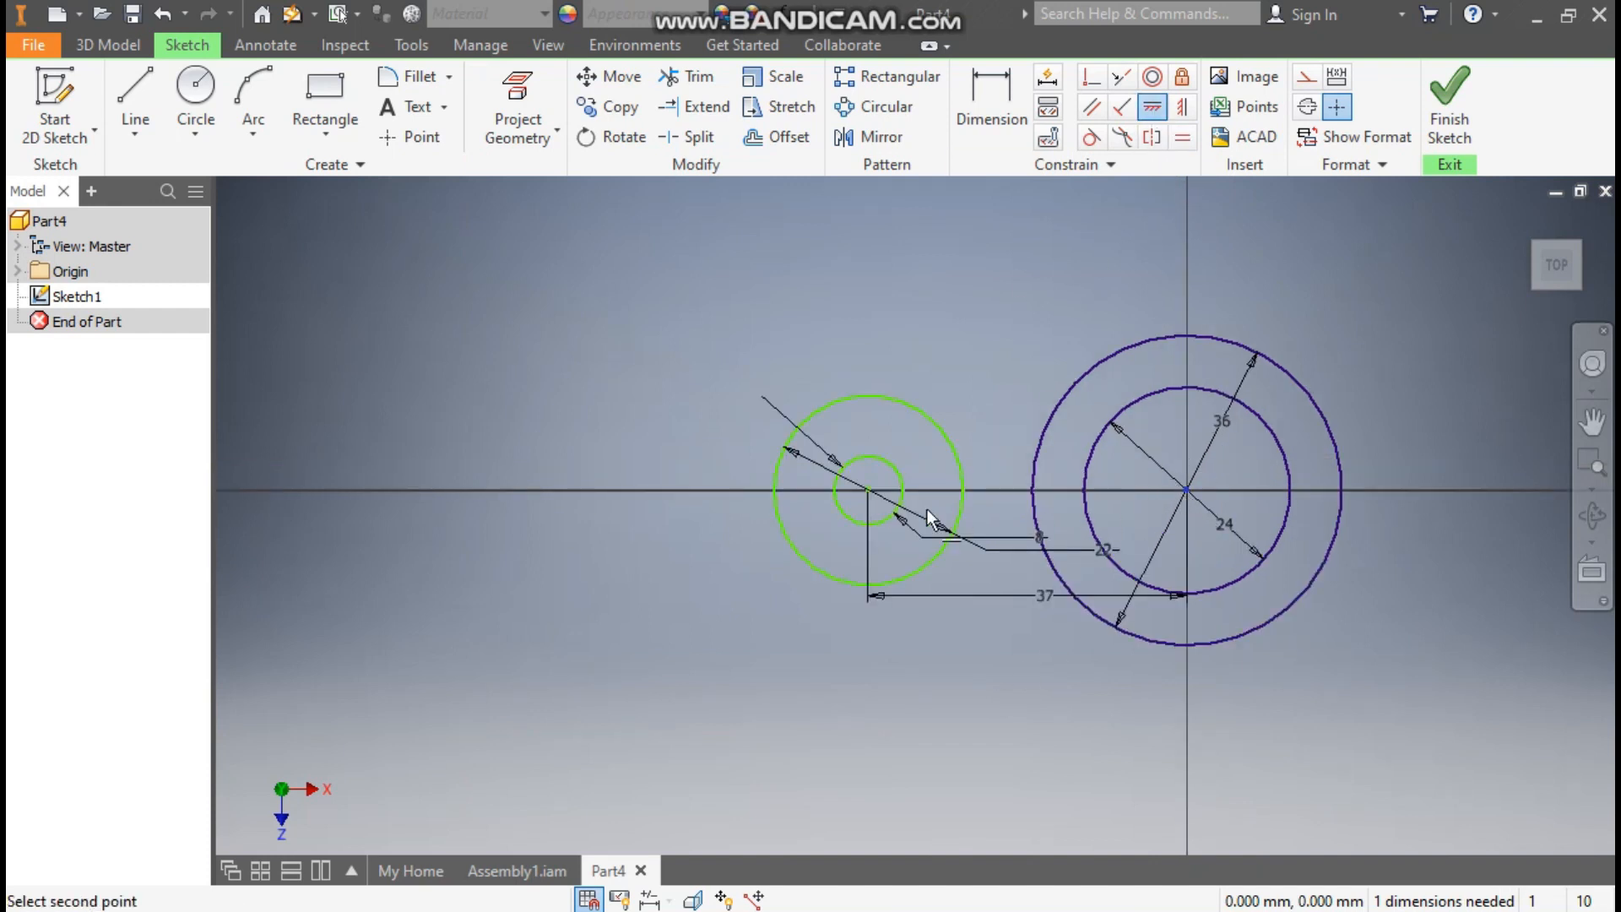
left_click(867, 490)
Draw two lines joining the 22 mm circle to the 36 mm circle, one between their uppermost points and one between their lowest points.
scroll(991, 424, "down", 4)
scroll(991, 424, "up", 1)
middle_click_drag(991, 424, 931, 407)
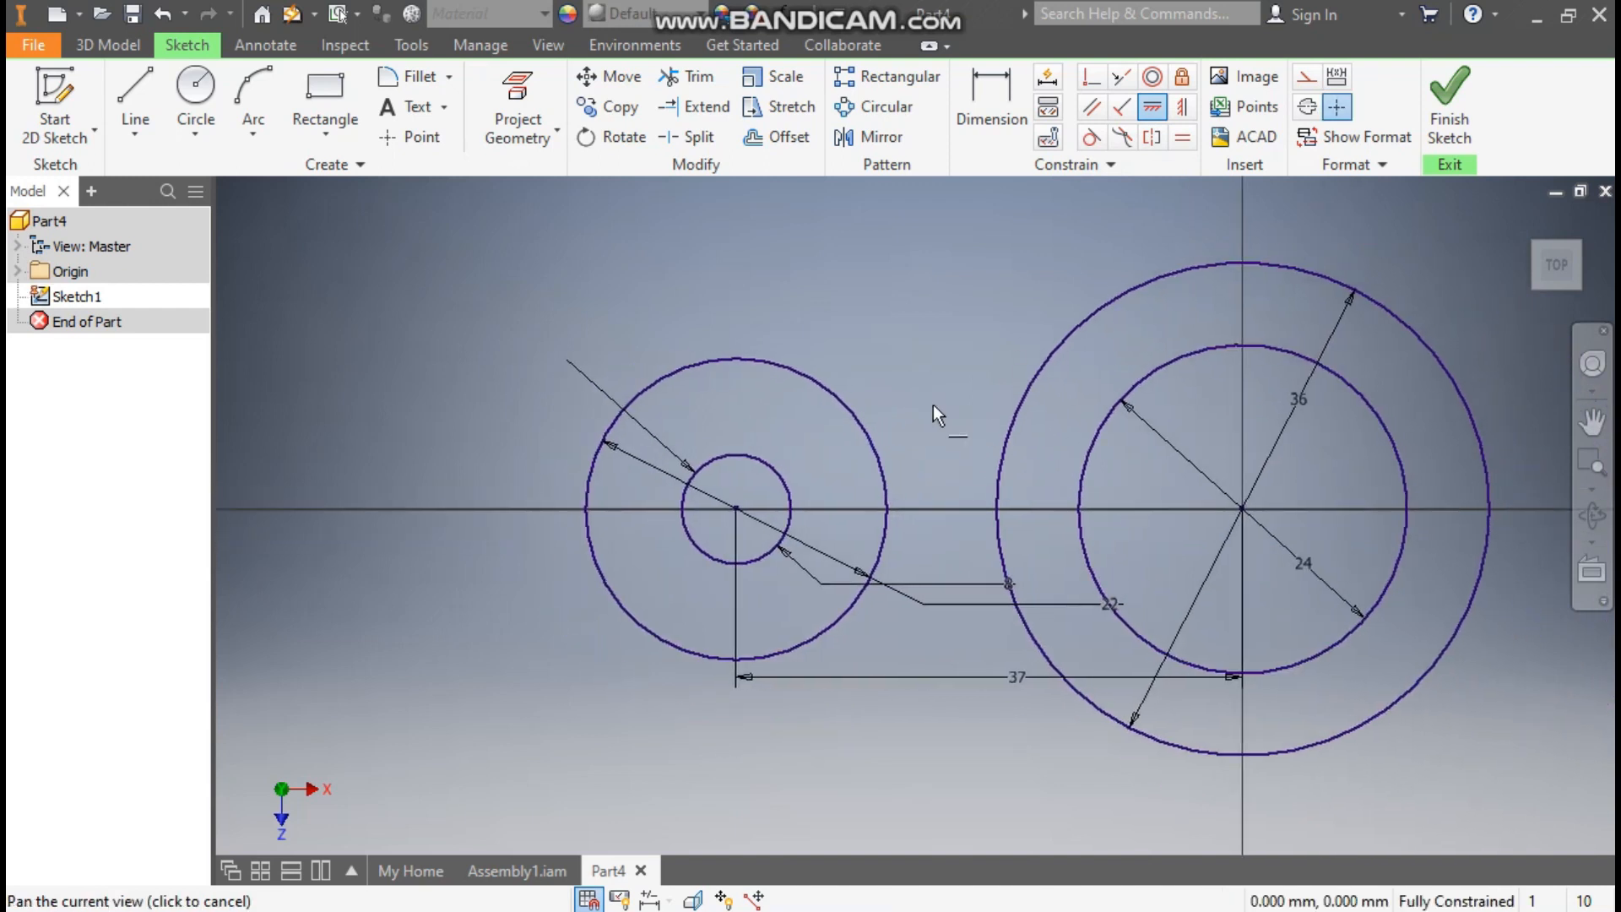
left_click(135, 102)
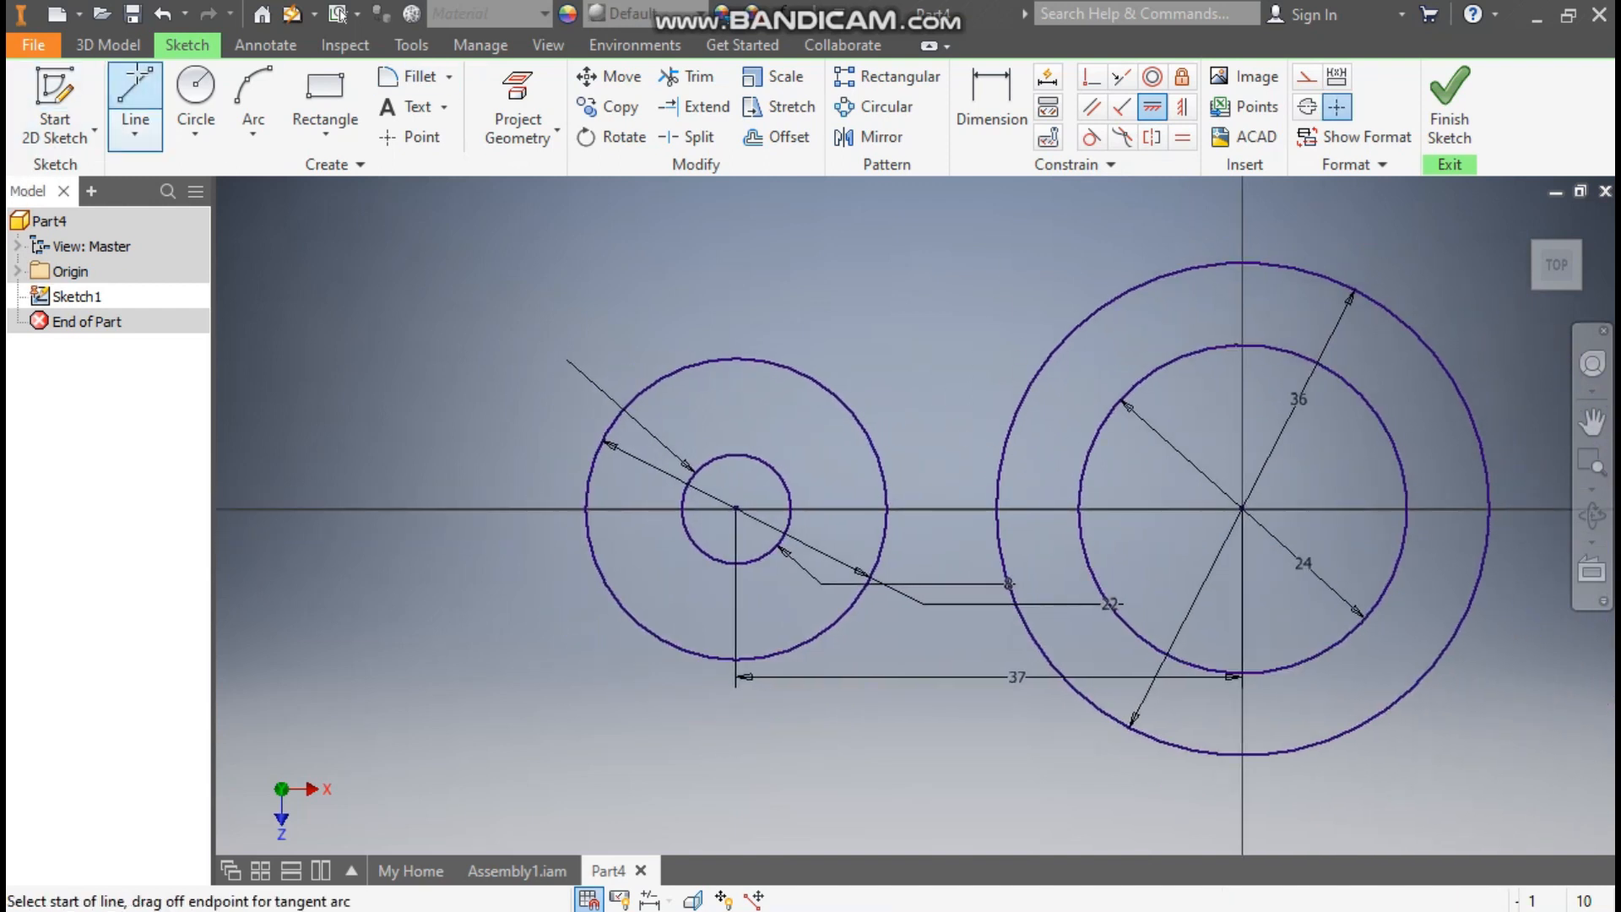
left_click(739, 357)
double_click(1241, 263)
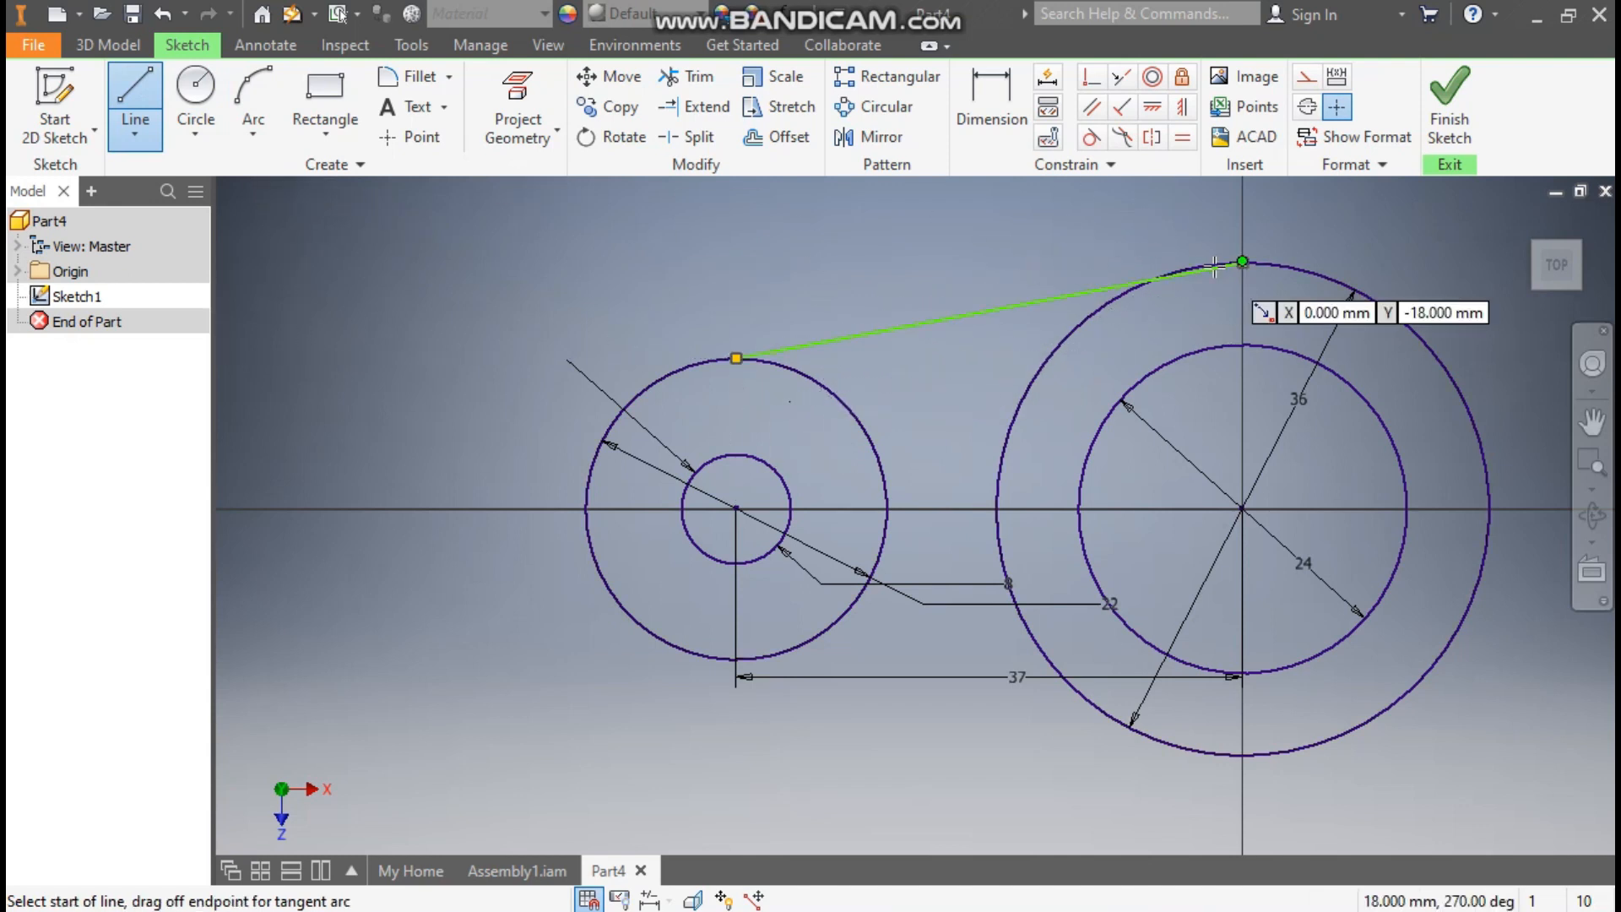
left_click(737, 660)
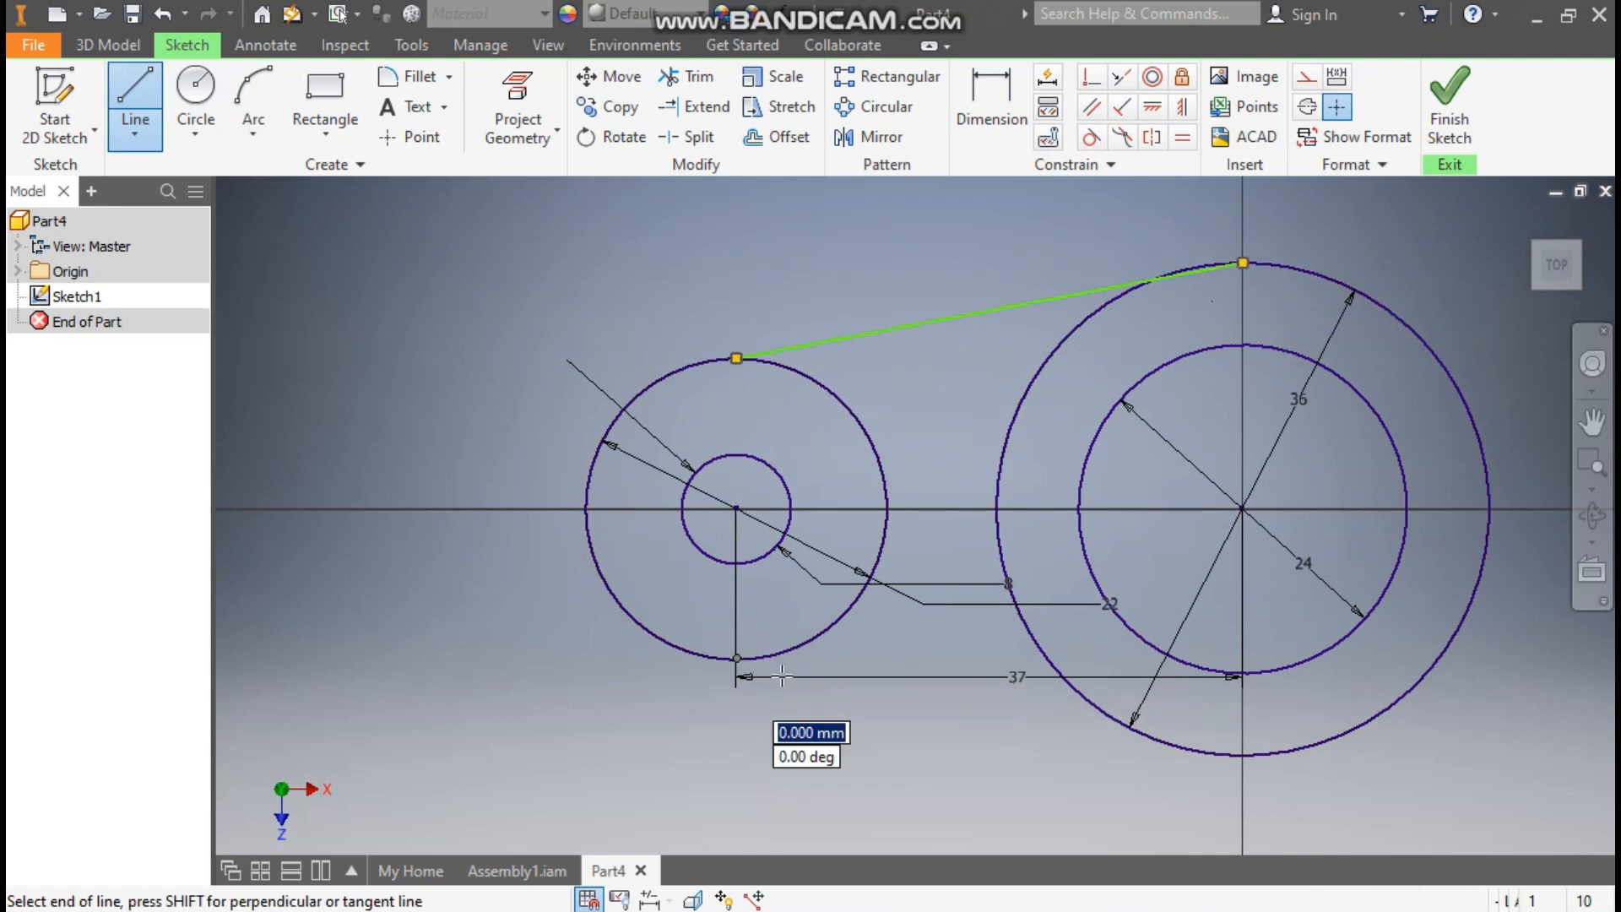
double_click(1241, 754)
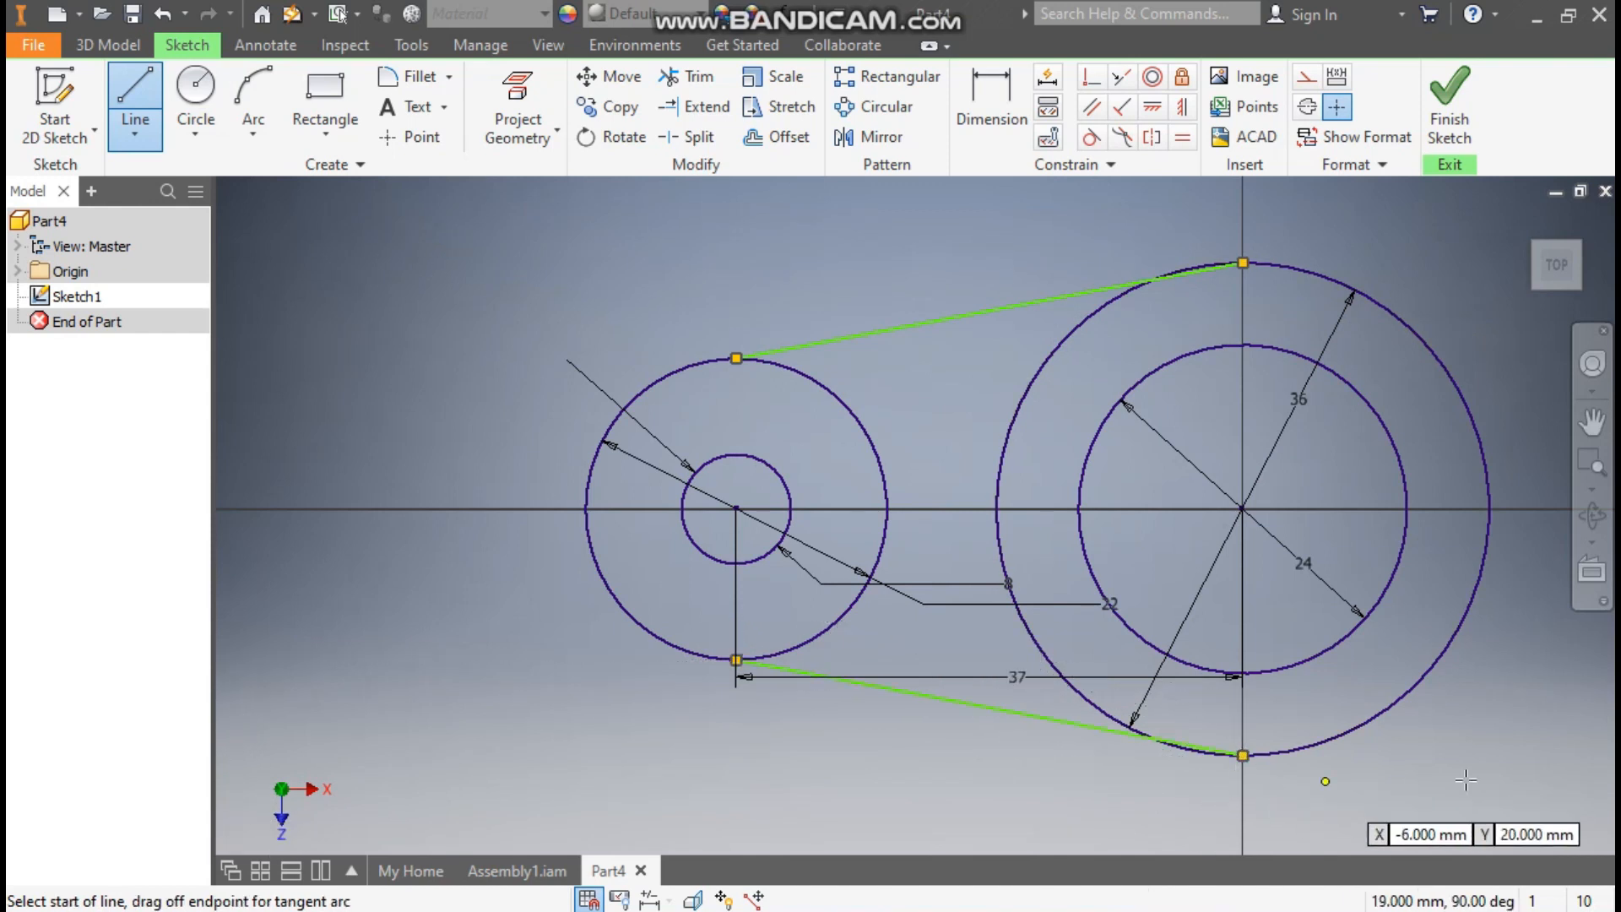
Make both connecting lines tangent to the 36 mm circle and the 22 mm circle.
left_click(1101, 141)
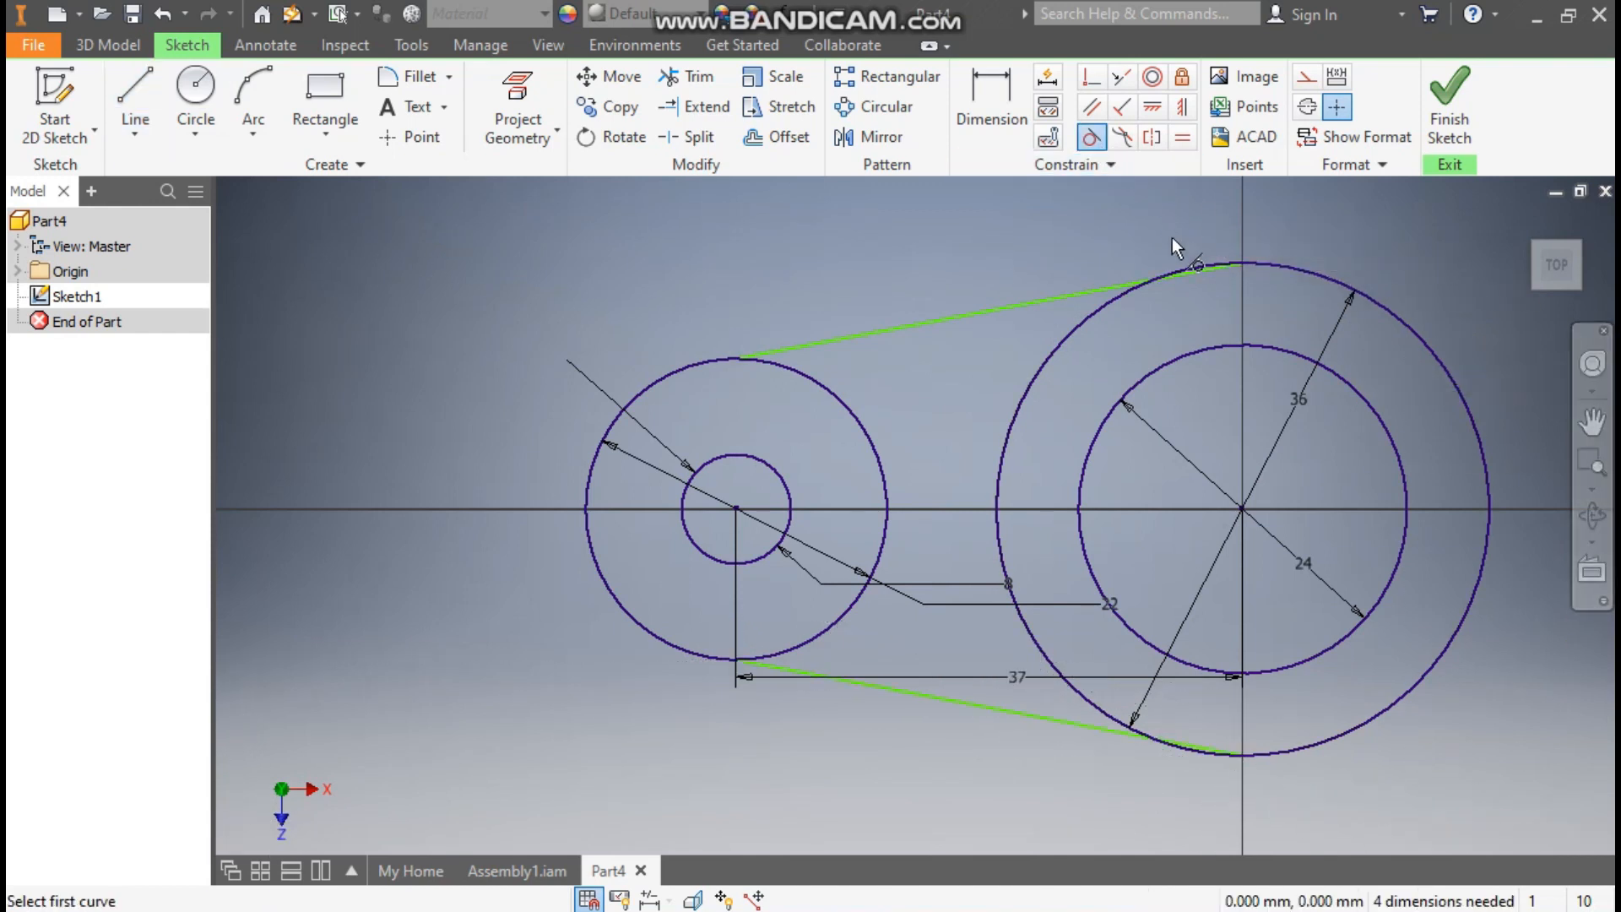
left_click(1121, 285)
left_click(1305, 268)
left_click(823, 343)
left_click(815, 377)
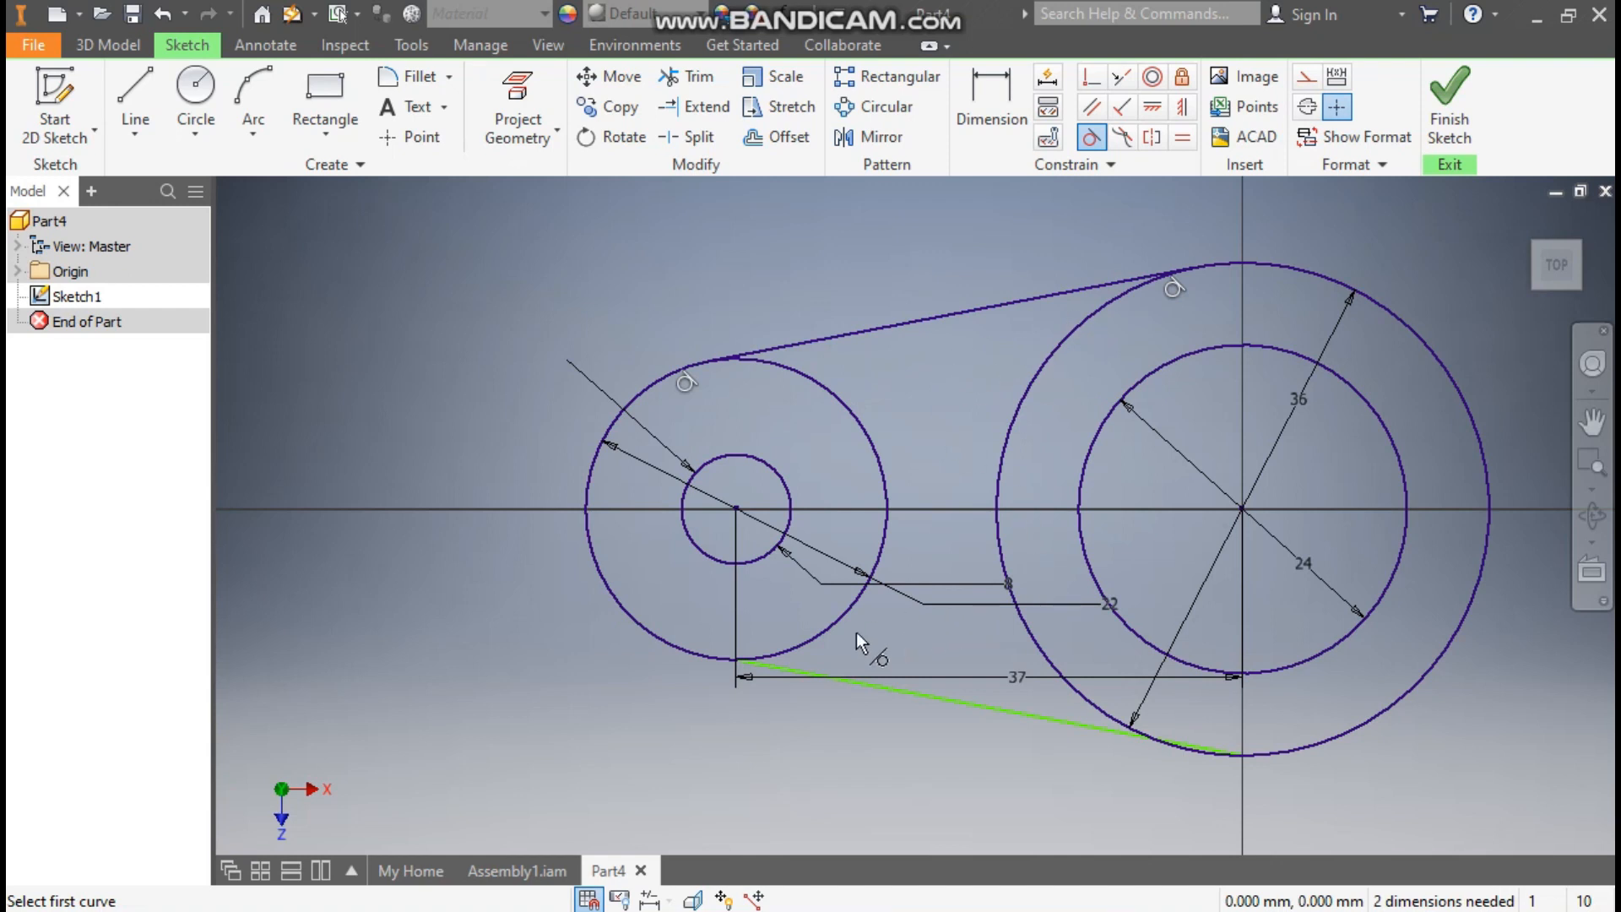
left_click(833, 631)
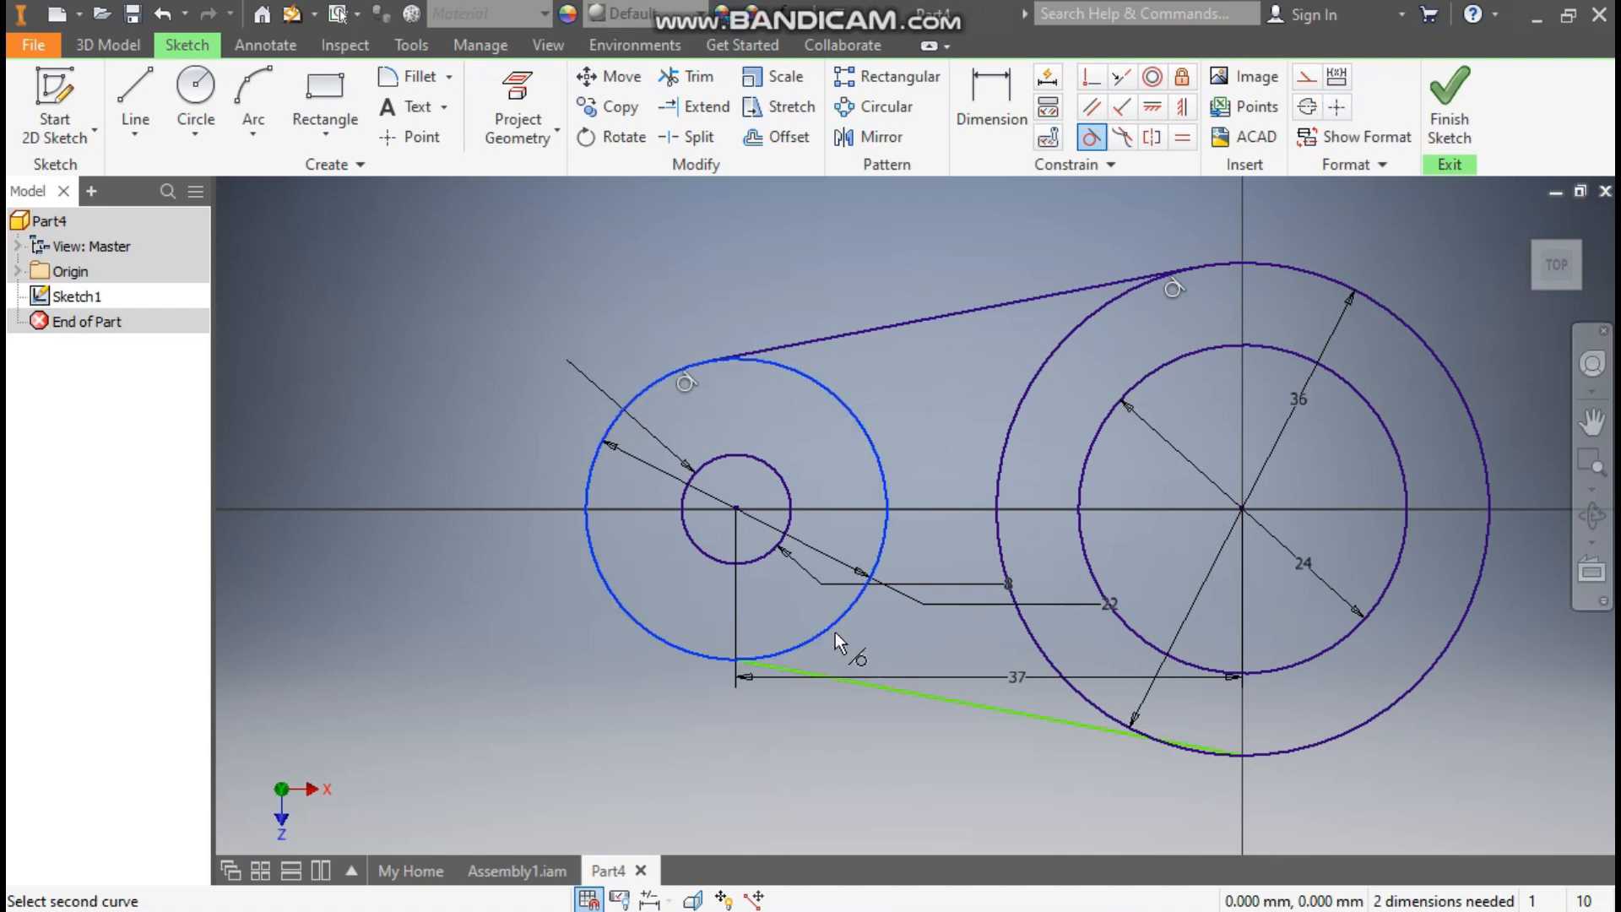
left_click(859, 675)
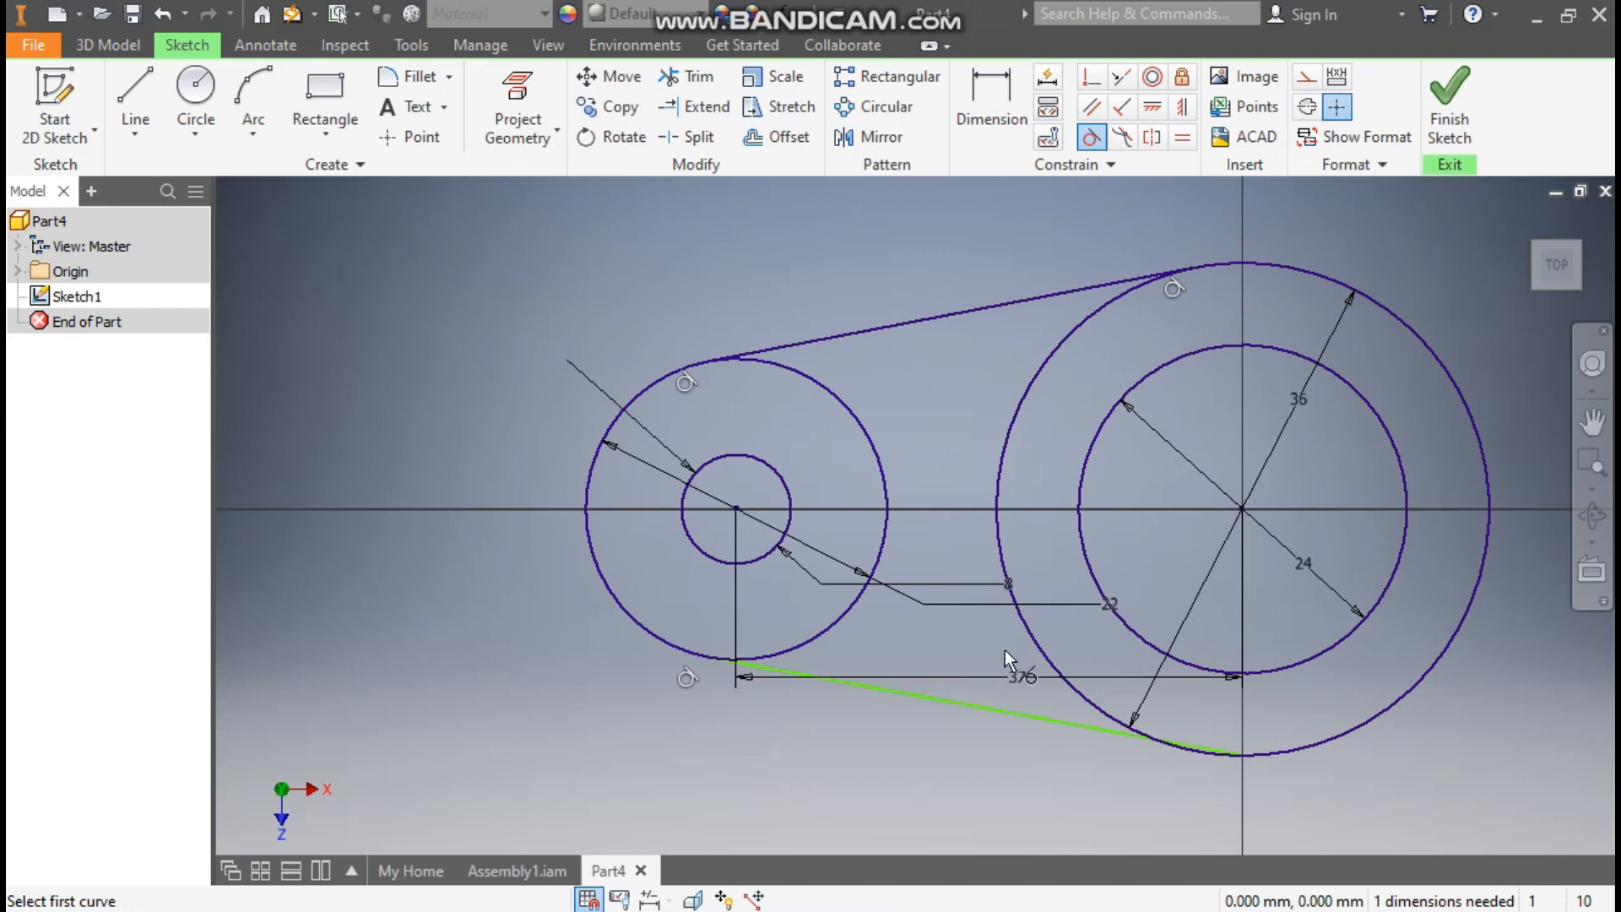
left_click(1027, 631)
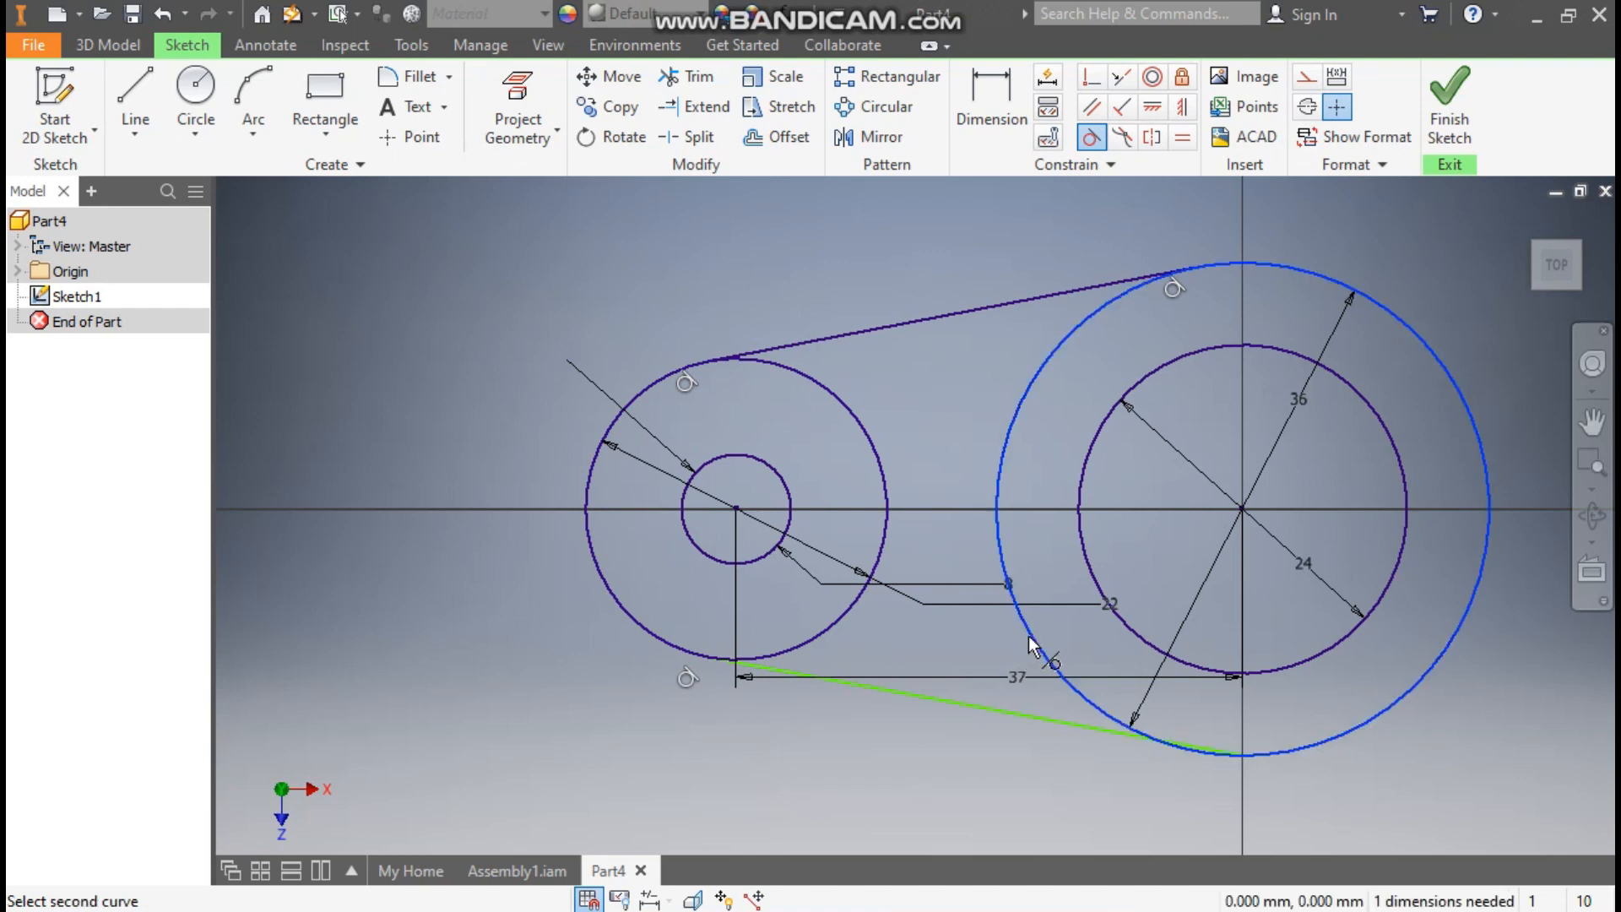
left_click(1026, 713)
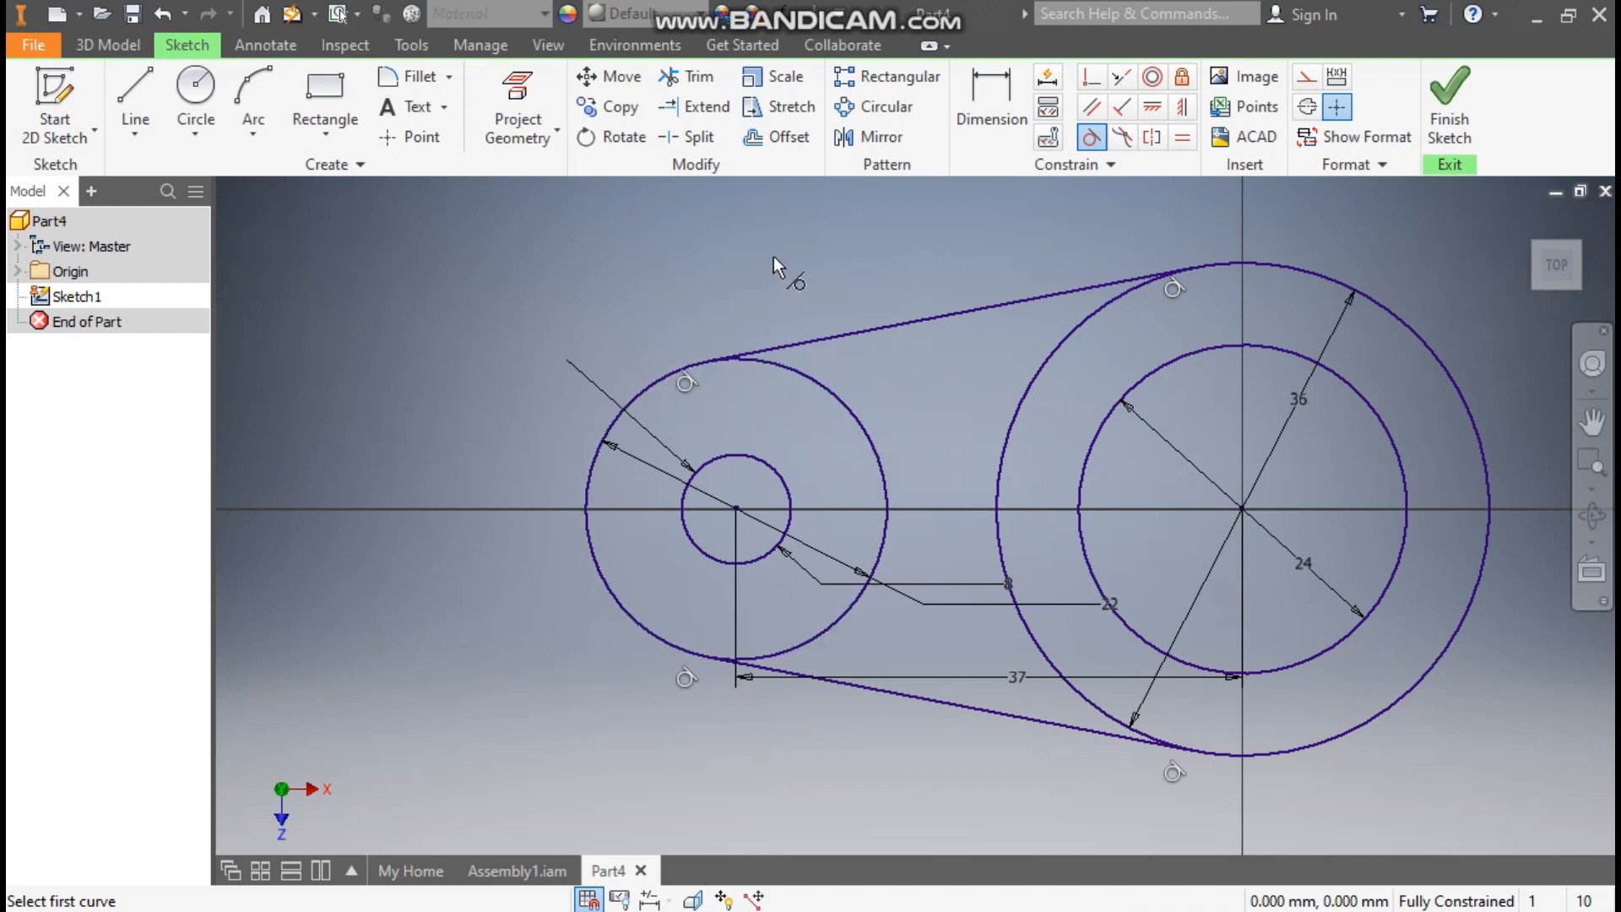
Offset the upper and lower tangent lines inward by about 5.19 mm each.
left_click(773, 139)
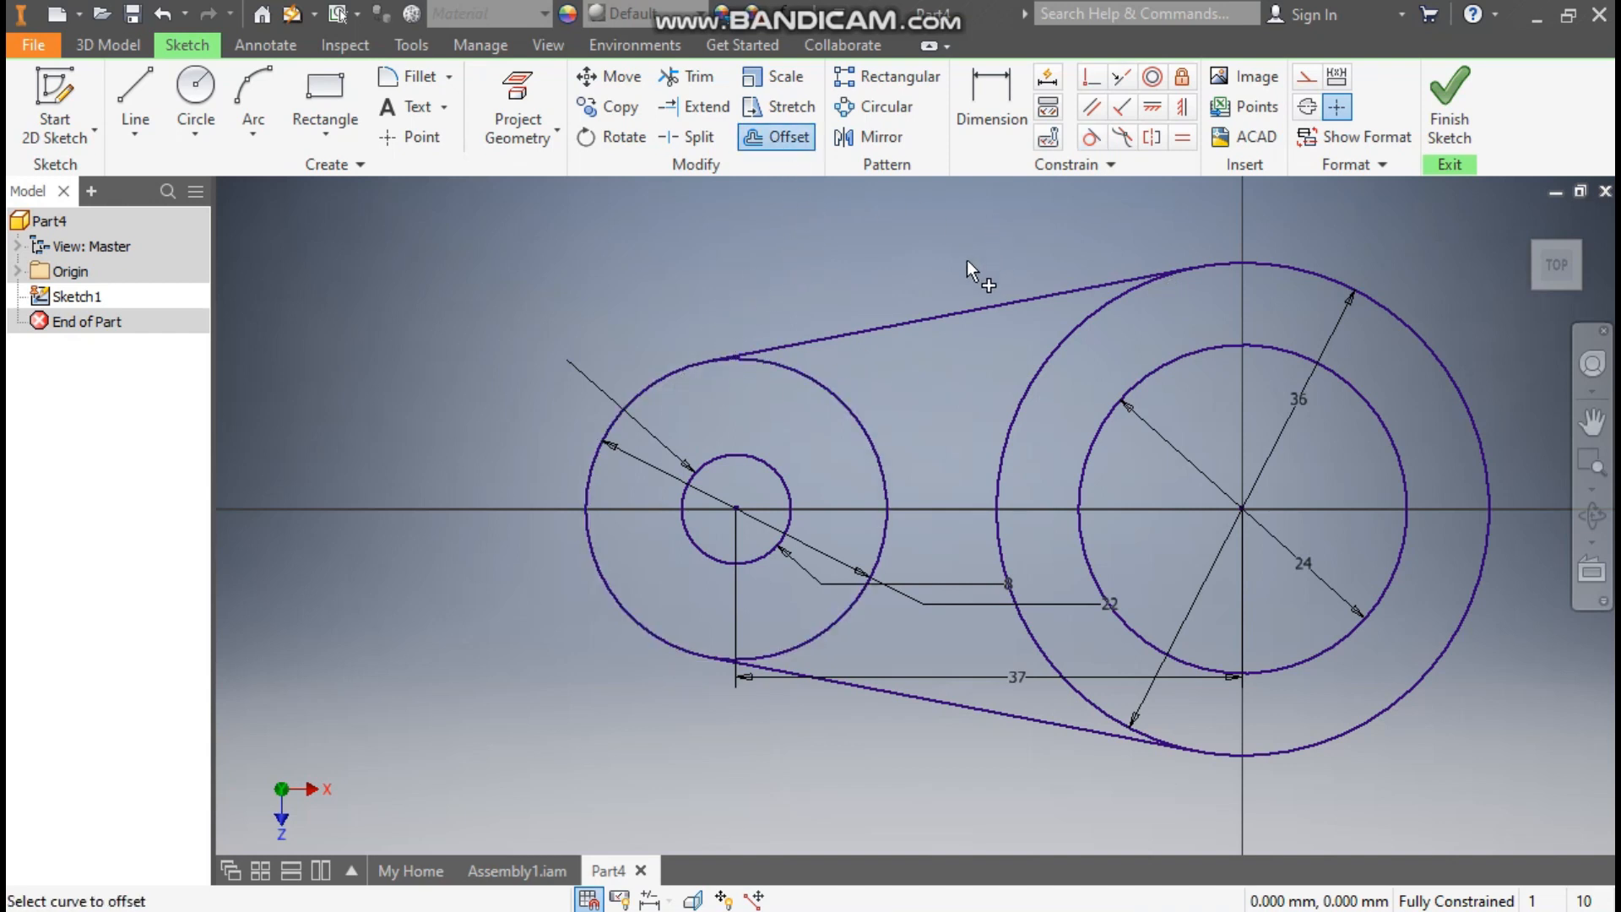
left_click(932, 316)
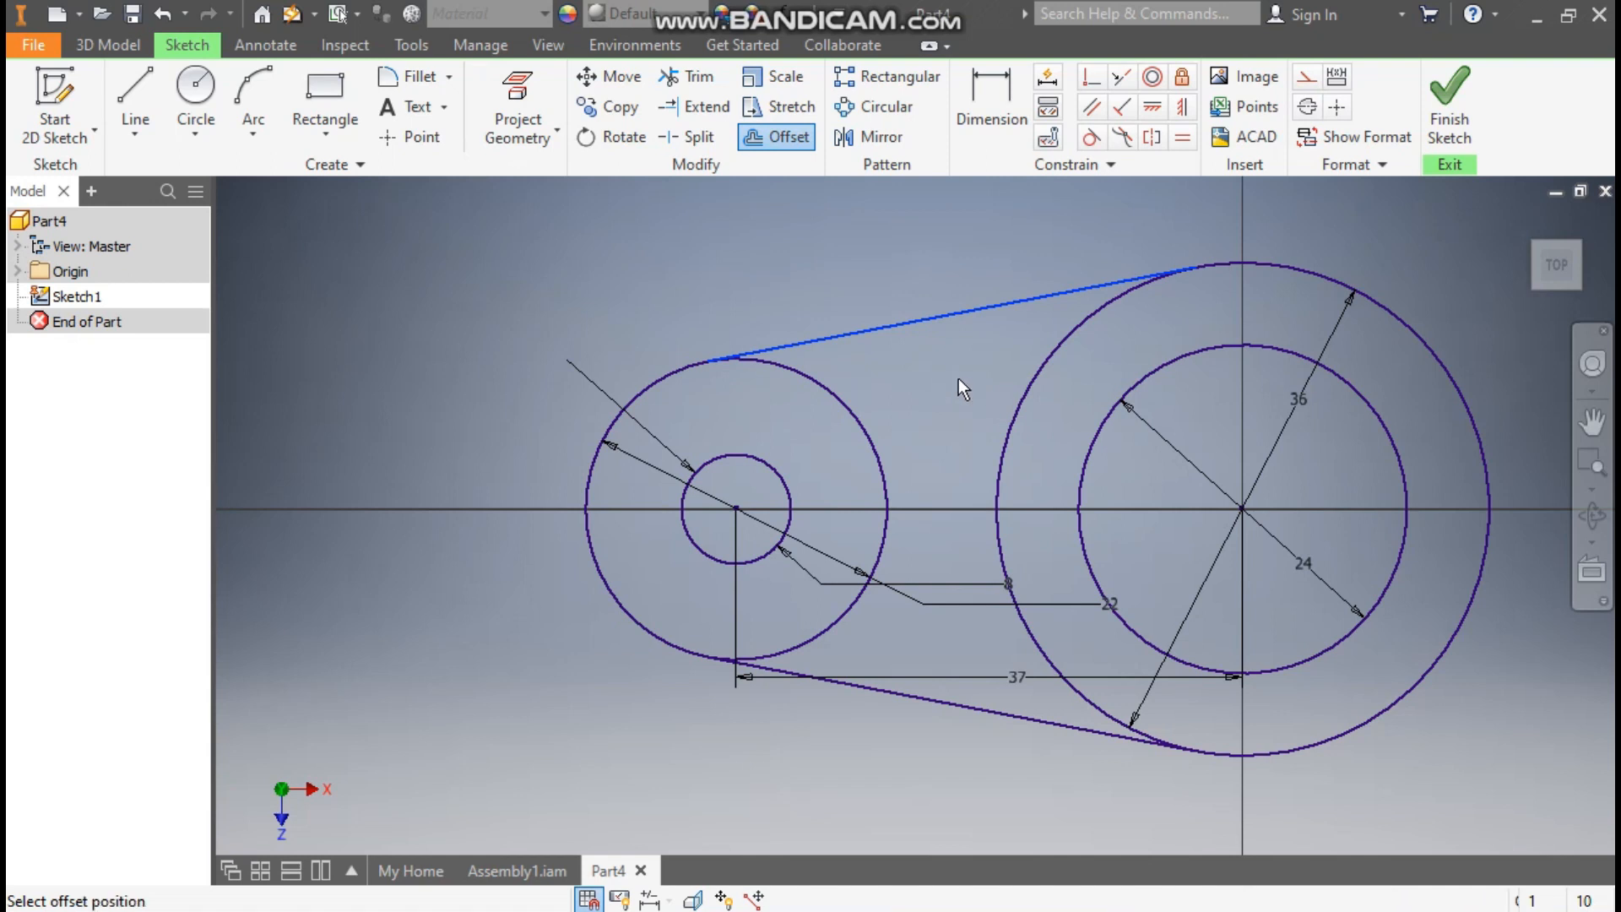
type("5.188")
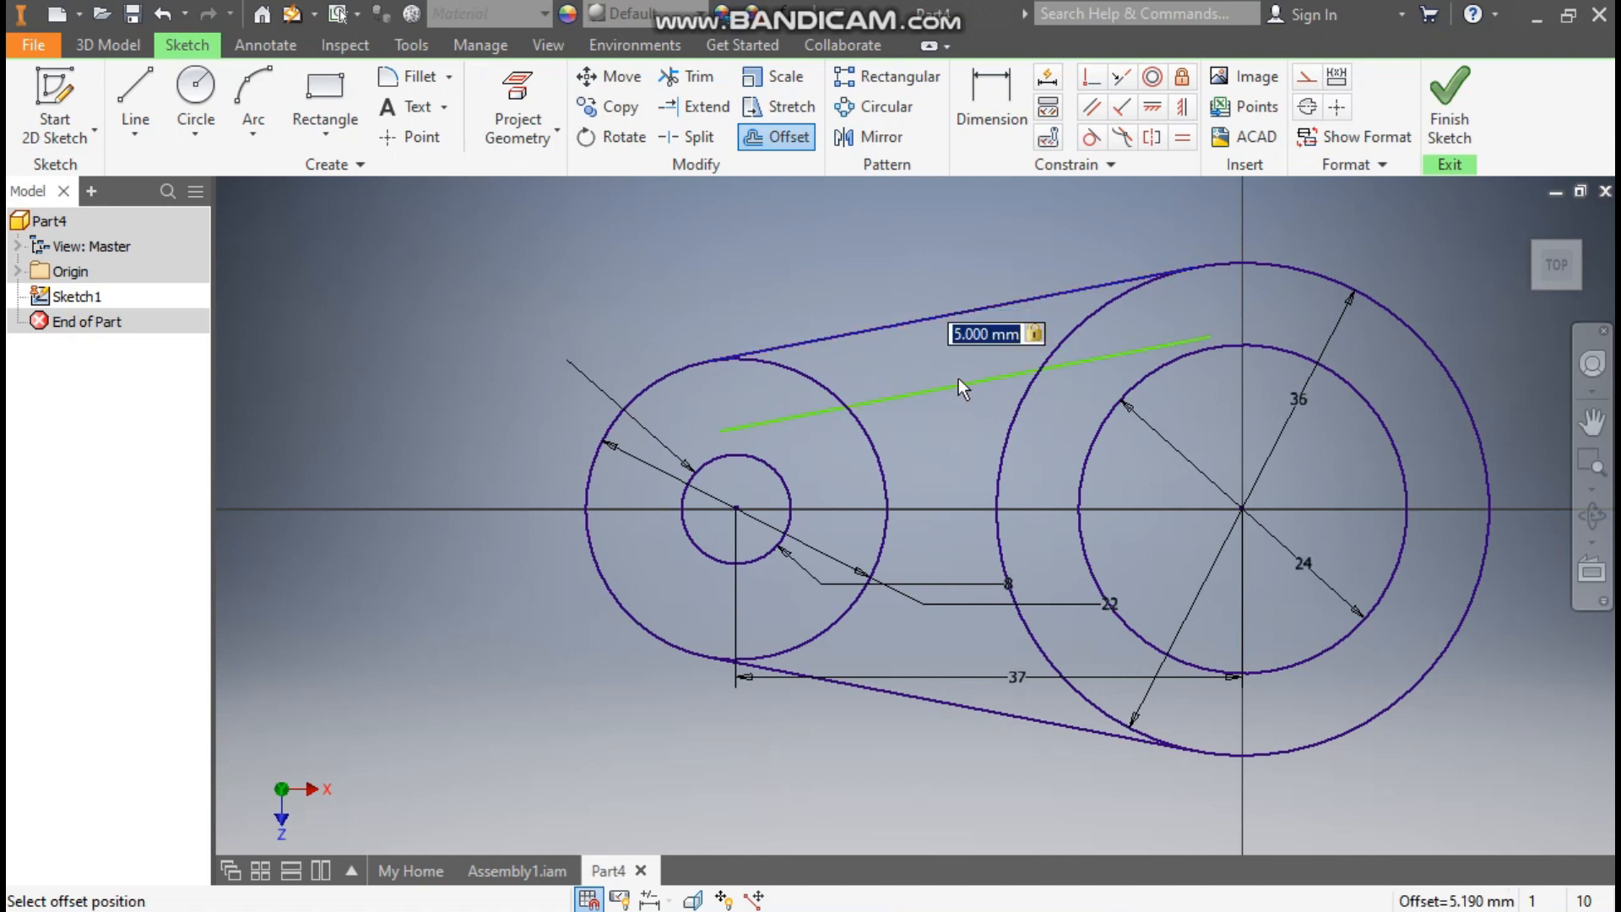
key("Return")
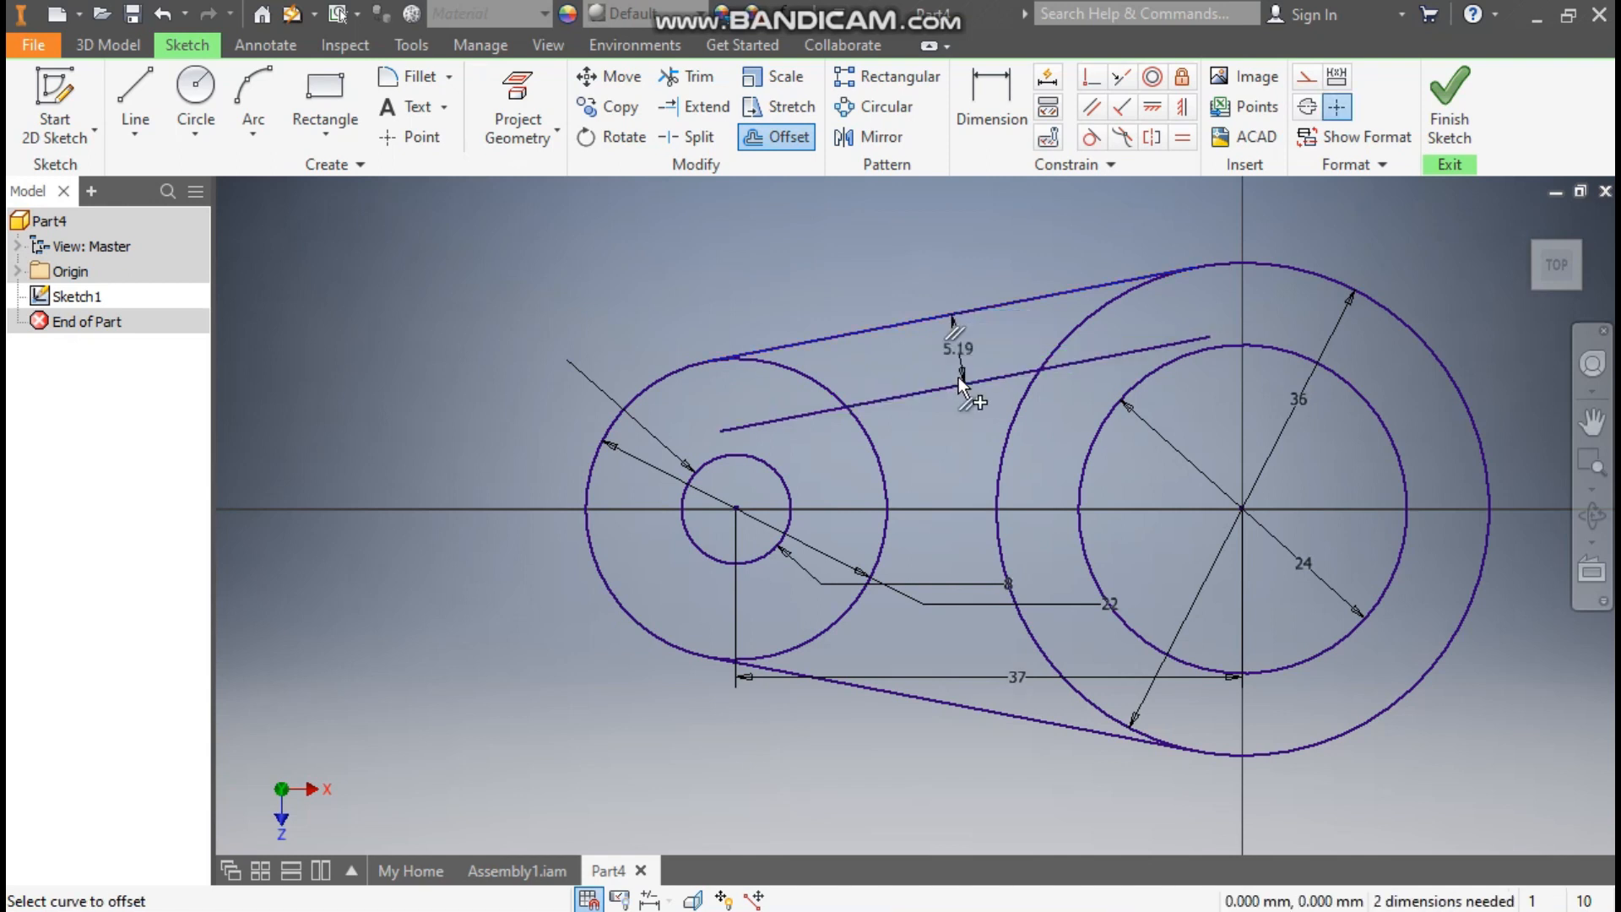
left_click(949, 703)
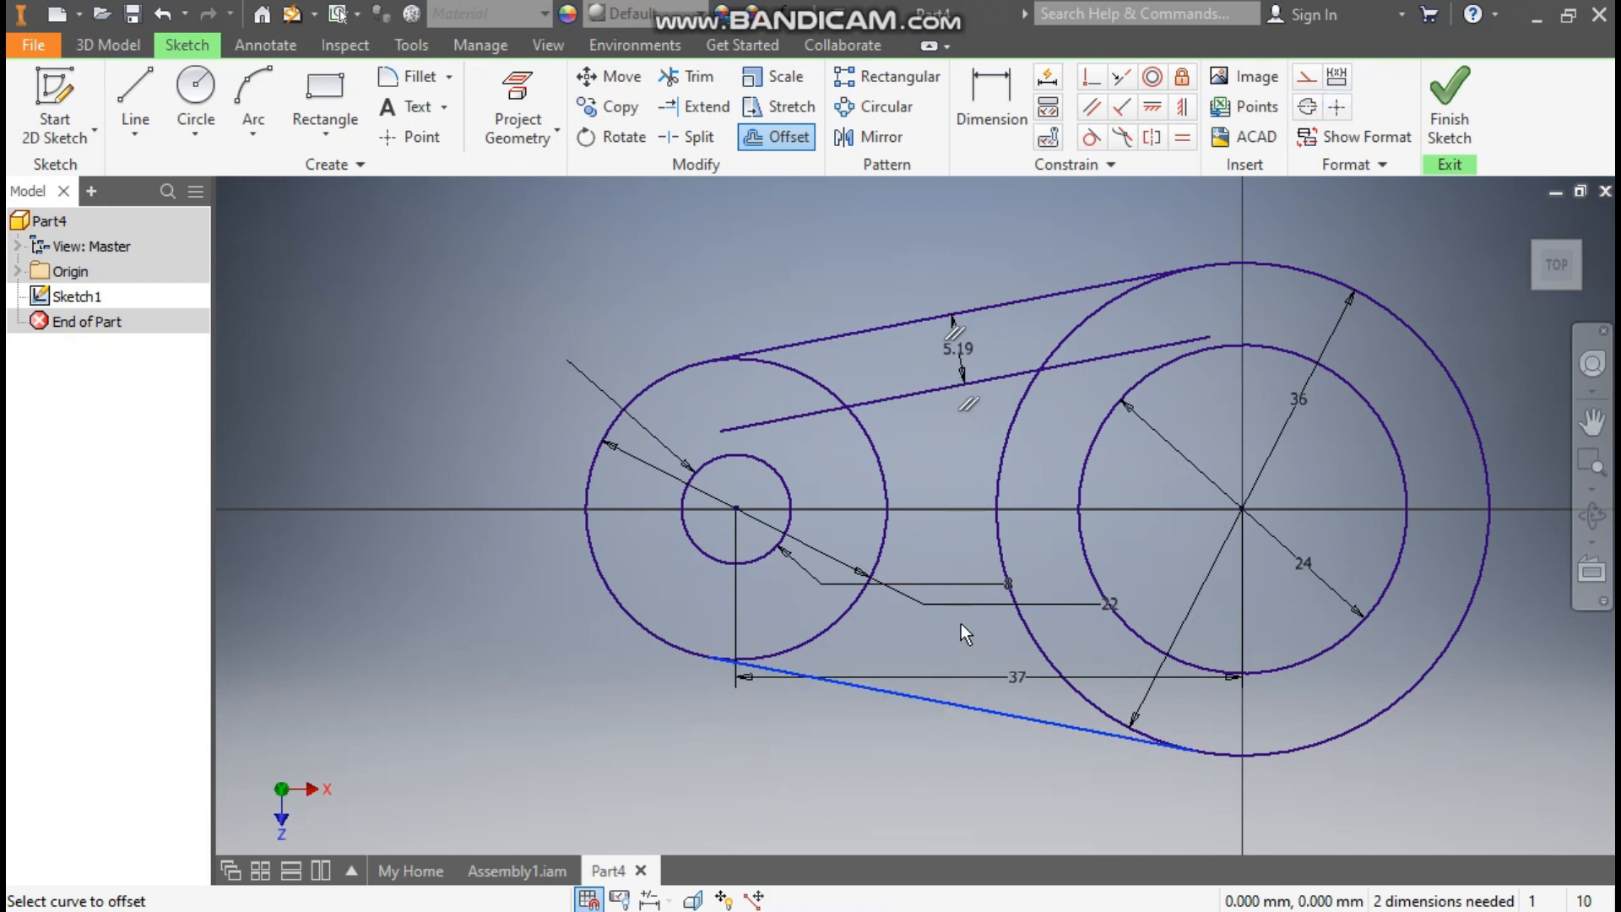
type("5.19")
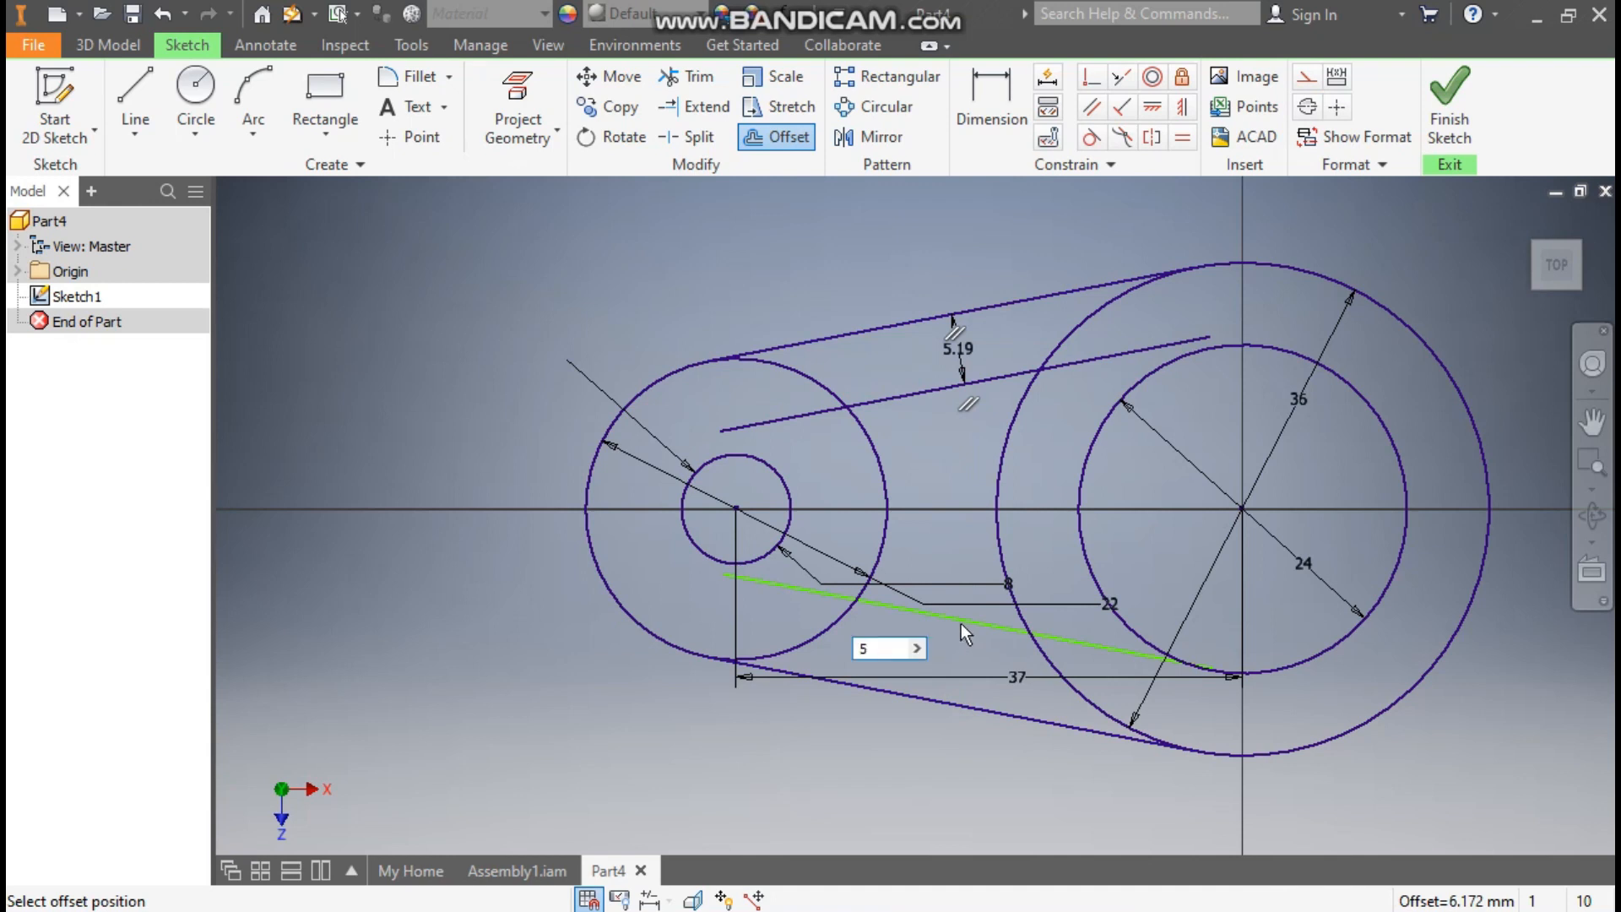
key("Return")
key("Escape")
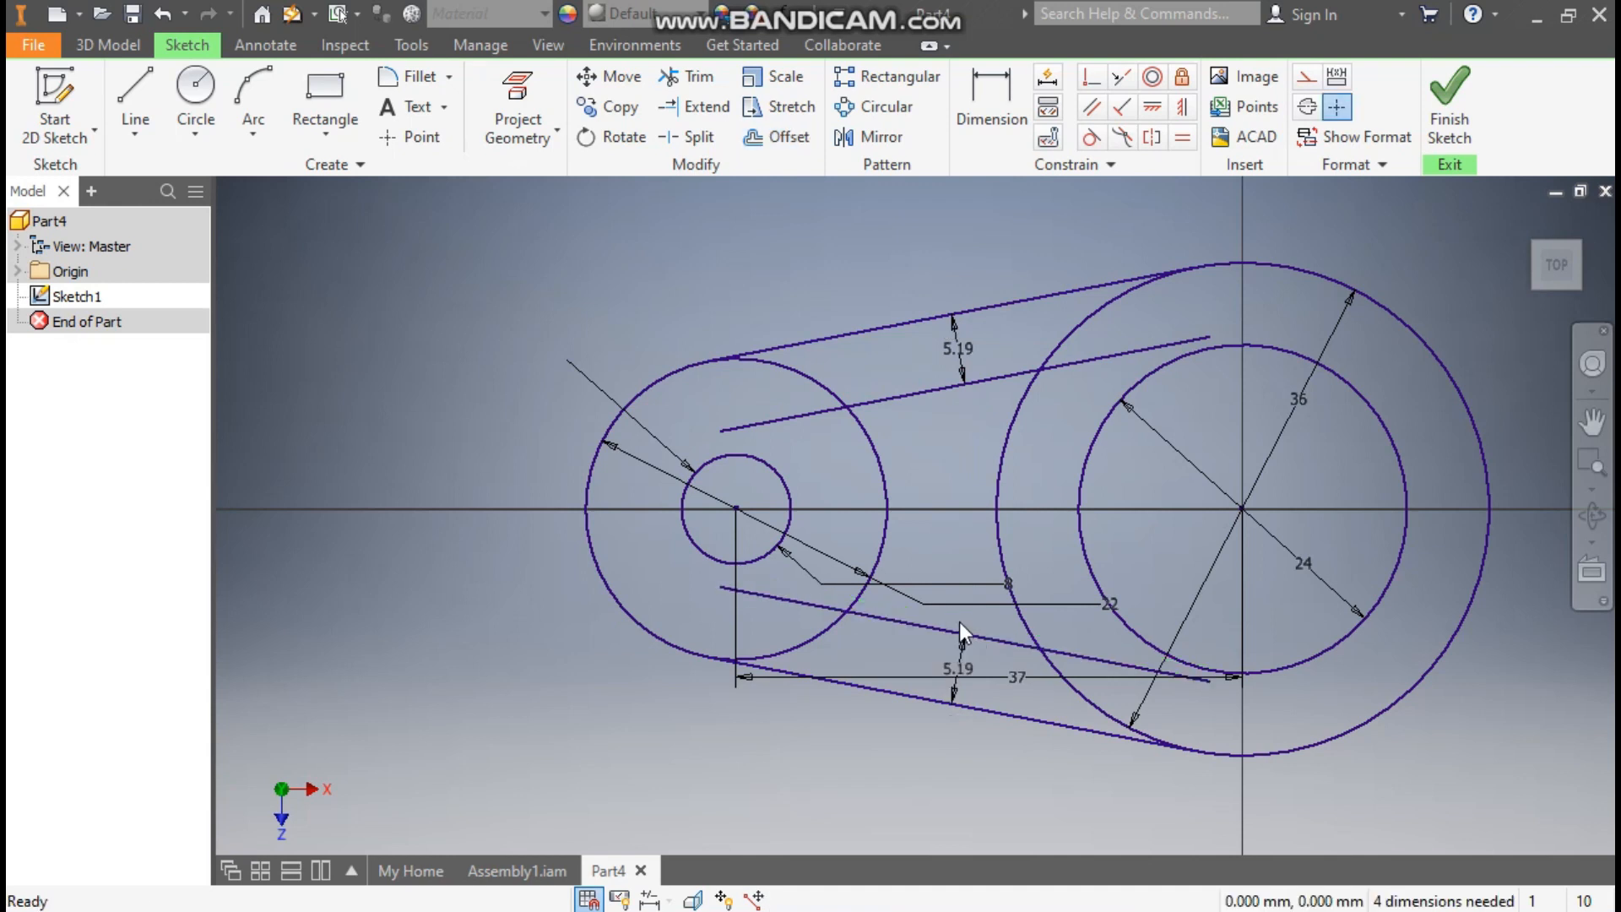
Set both offset distances between the tangent lines and their inner copies to 5 mm.
double_click(965, 348)
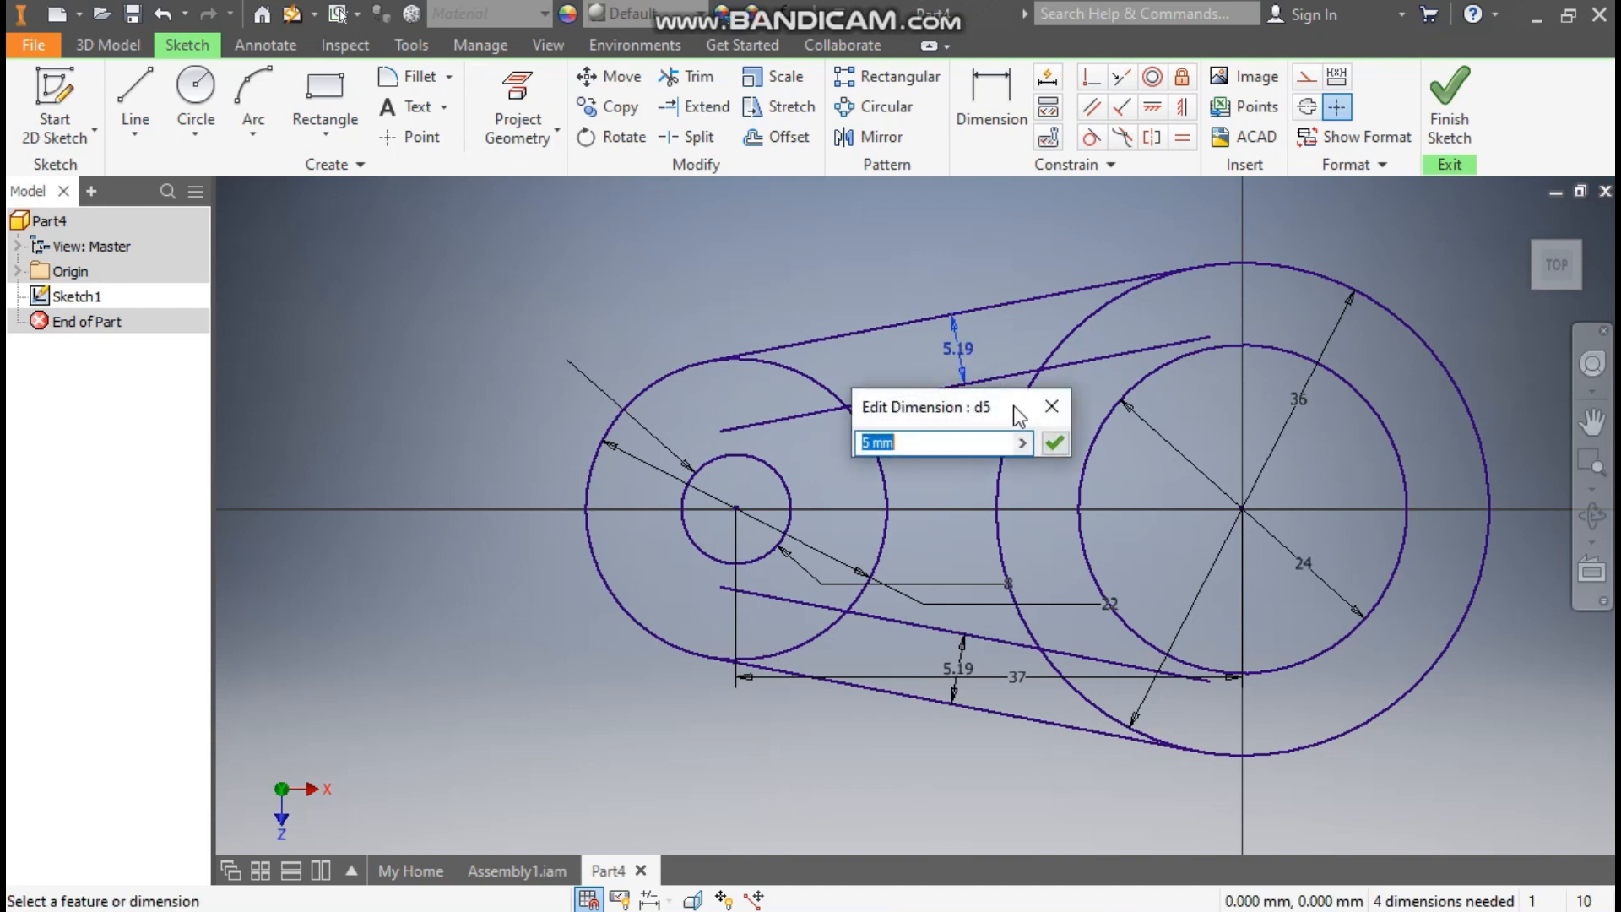
type("5")
key("Return")
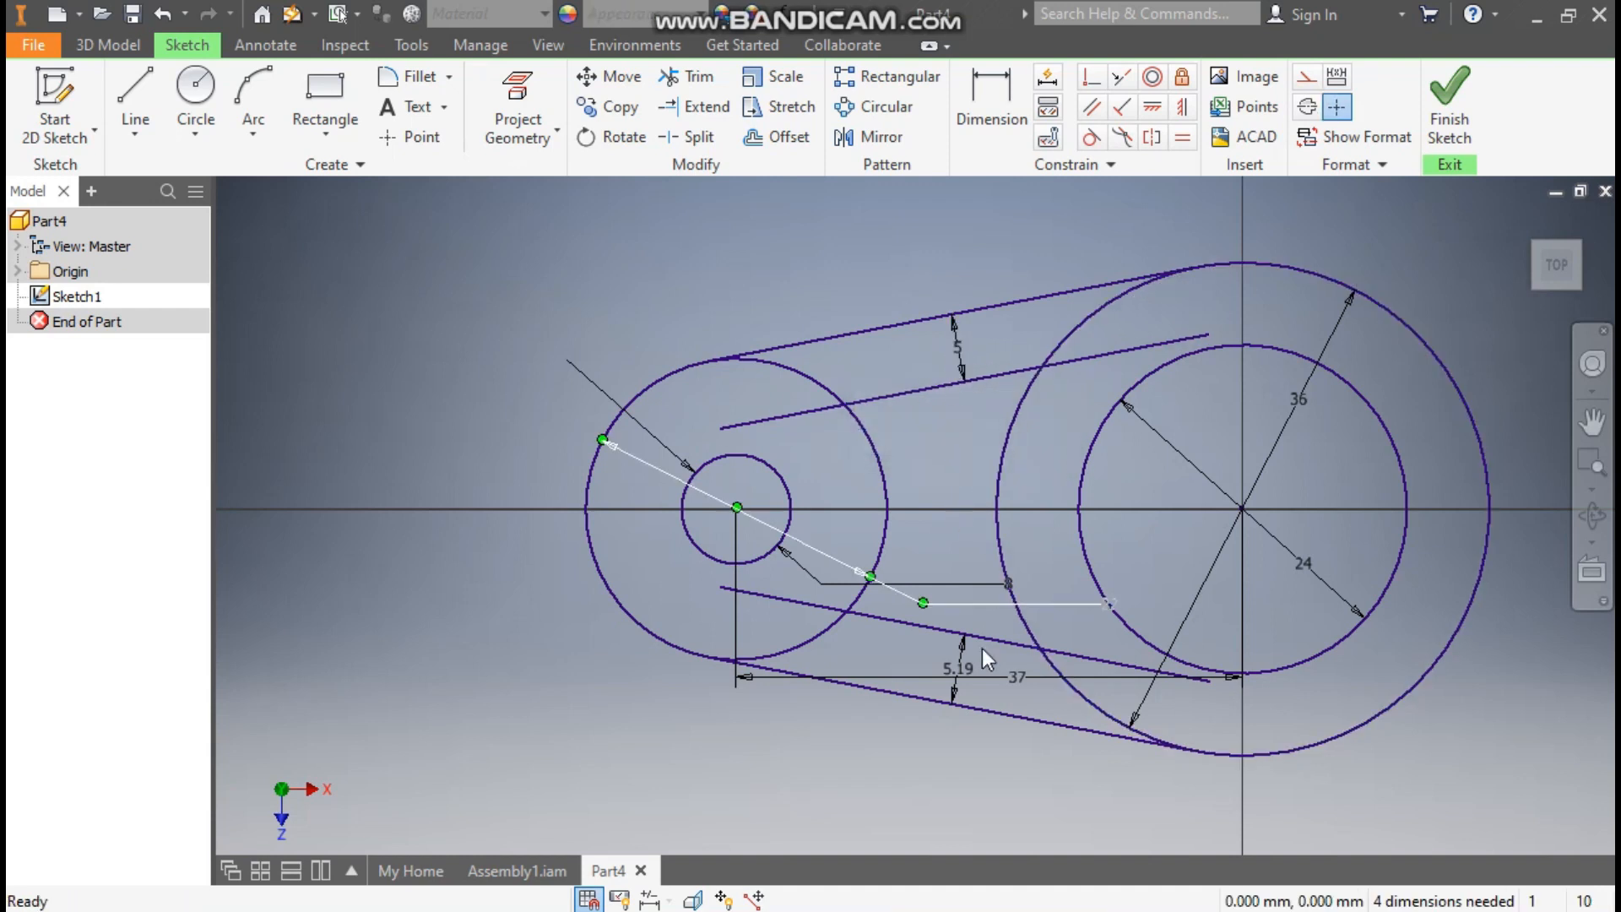
double_click(954, 667)
type("5")
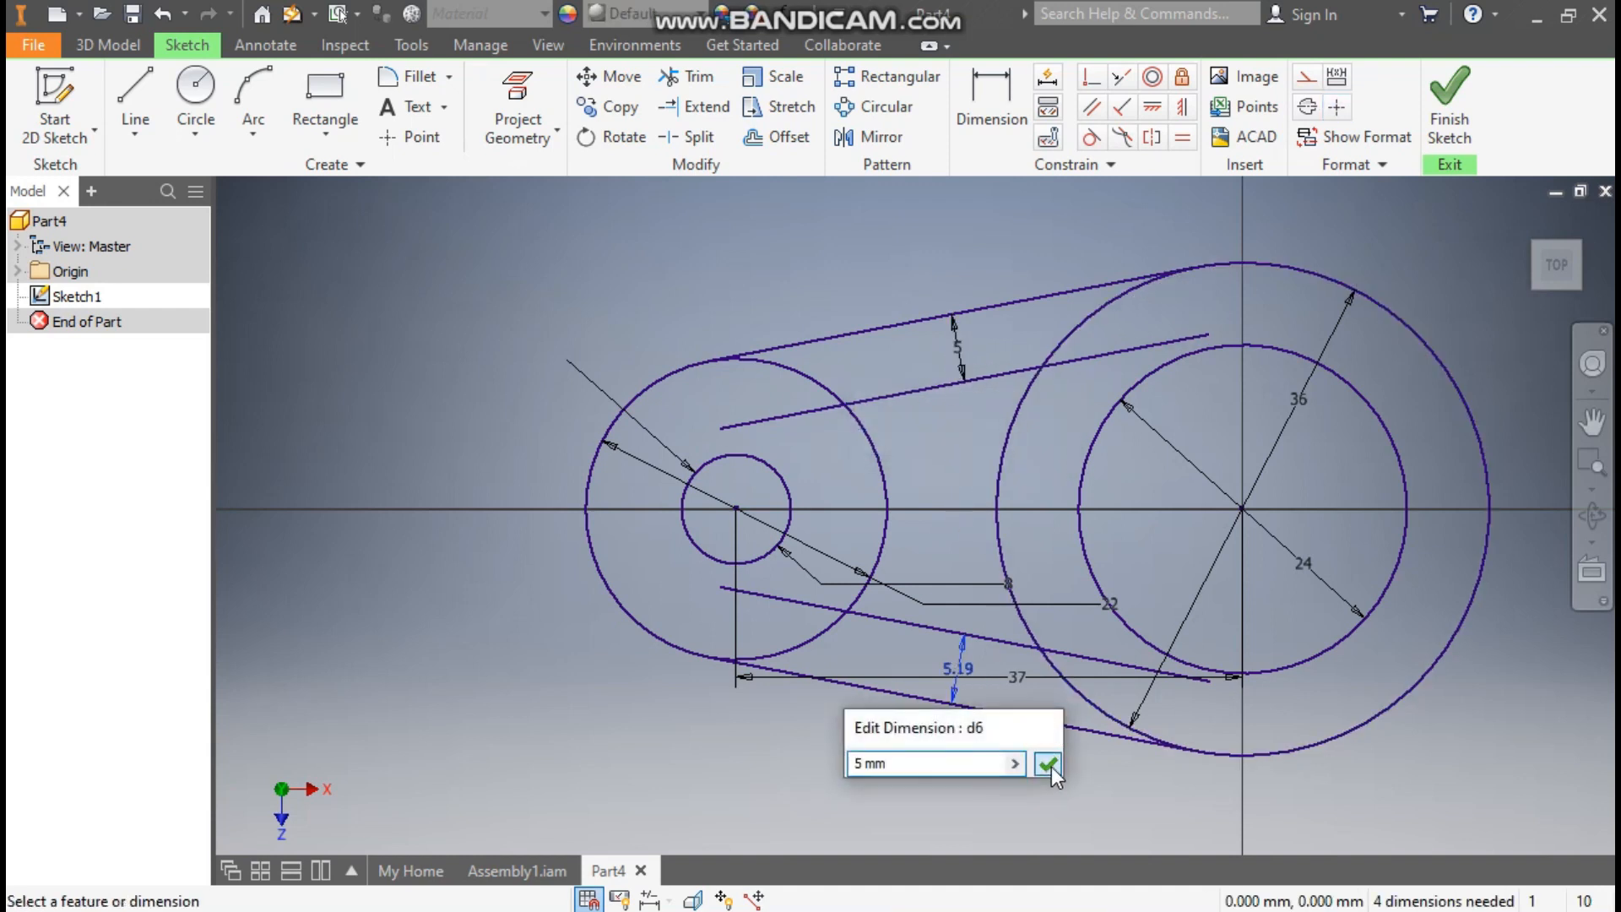
left_click(1051, 766)
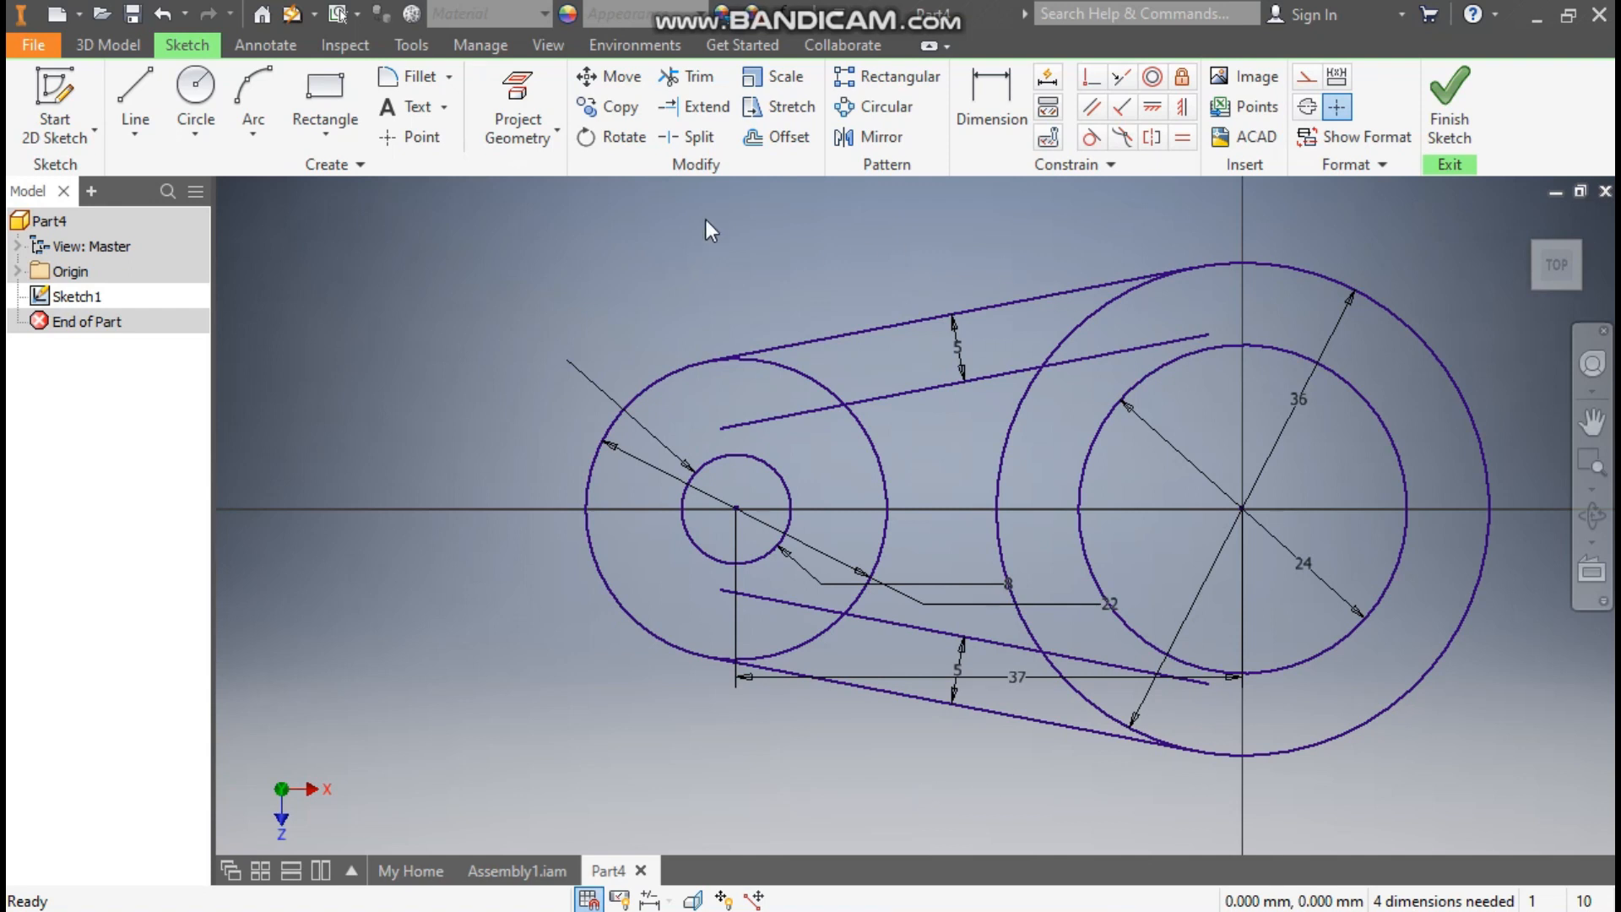
Trim the ends of both offset lines where they run inside the 22 mm and 36 mm circles.
left_click(688, 79)
left_click(762, 417)
mouse_move(1175, 301)
left_mouse_down()
mouse_move(1101, 373)
mouse_move(1064, 456)
left_mouse_up()
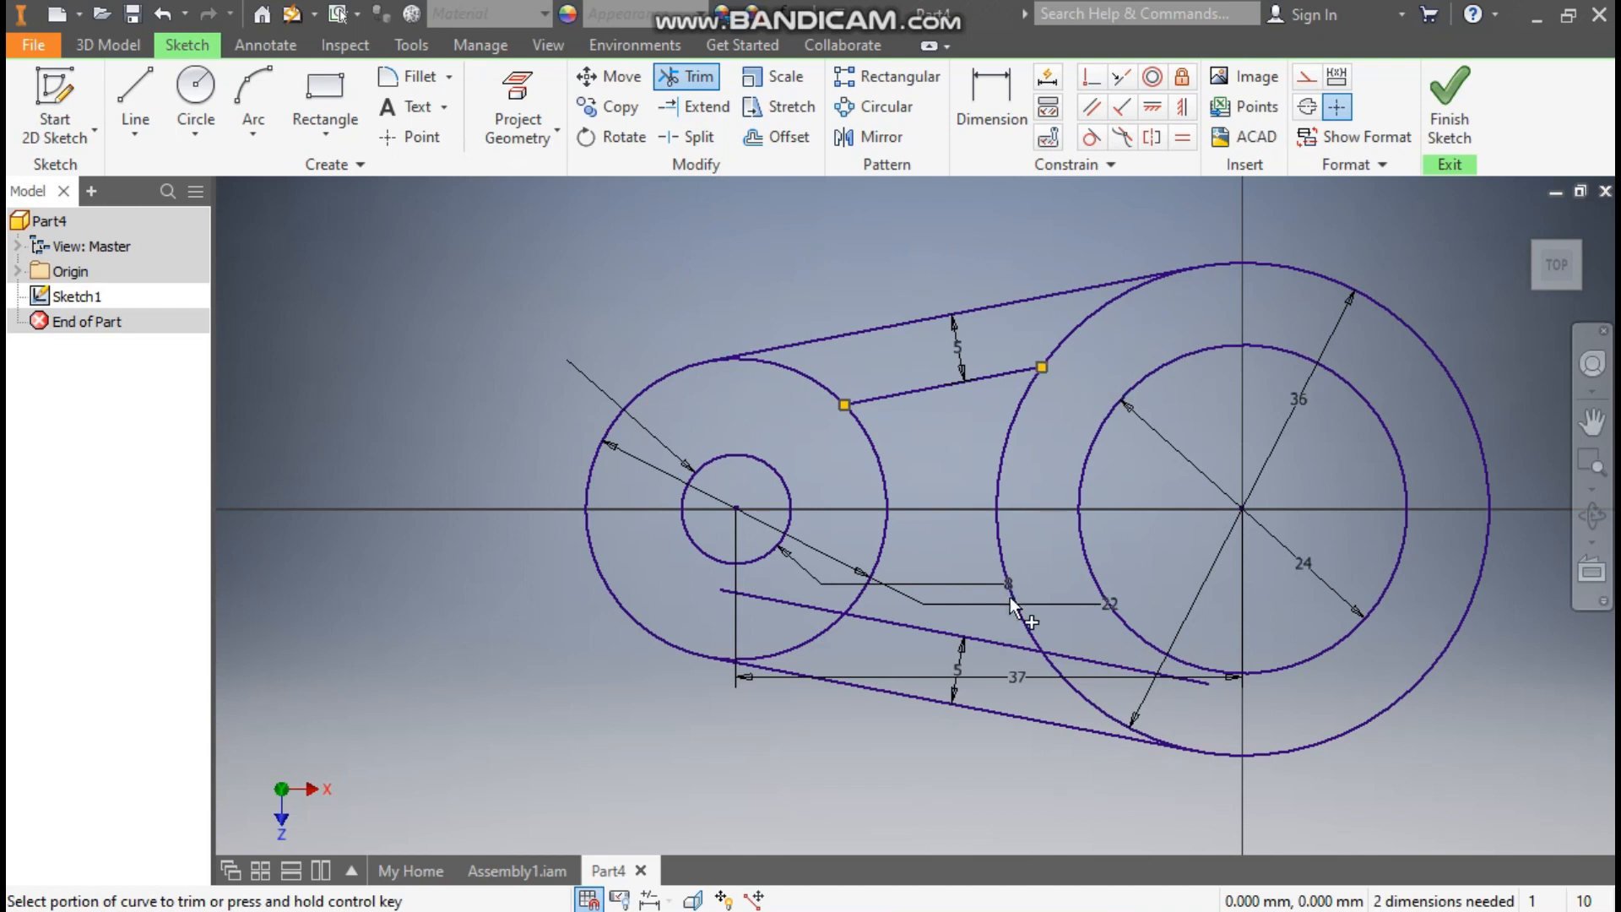
left_click_drag(788, 605, 798, 607)
left_click(1132, 675)
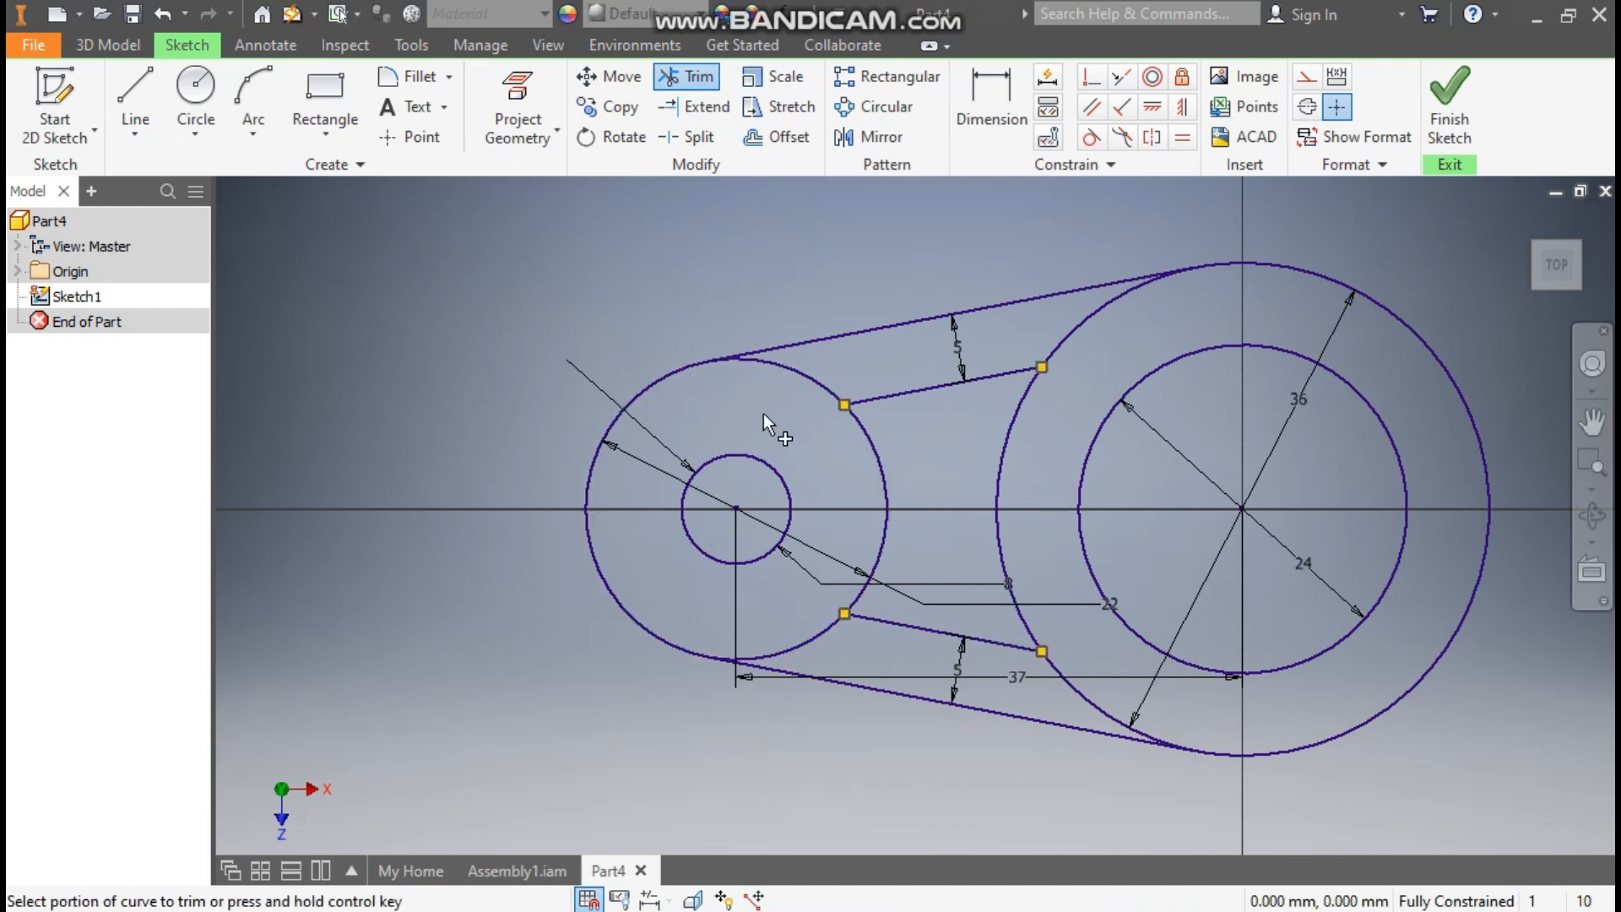
Trim the four circle portions between the tangent and offset lines, leaving one outer outline and a closed inner cutout.
mouse_move(819, 361)
left_mouse_down()
mouse_move(802, 378)
mouse_move(827, 371)
left_mouse_up()
left_click(1055, 344)
left_click_drag(1106, 688, 1064, 697)
left_click_drag(836, 639, 806, 624)
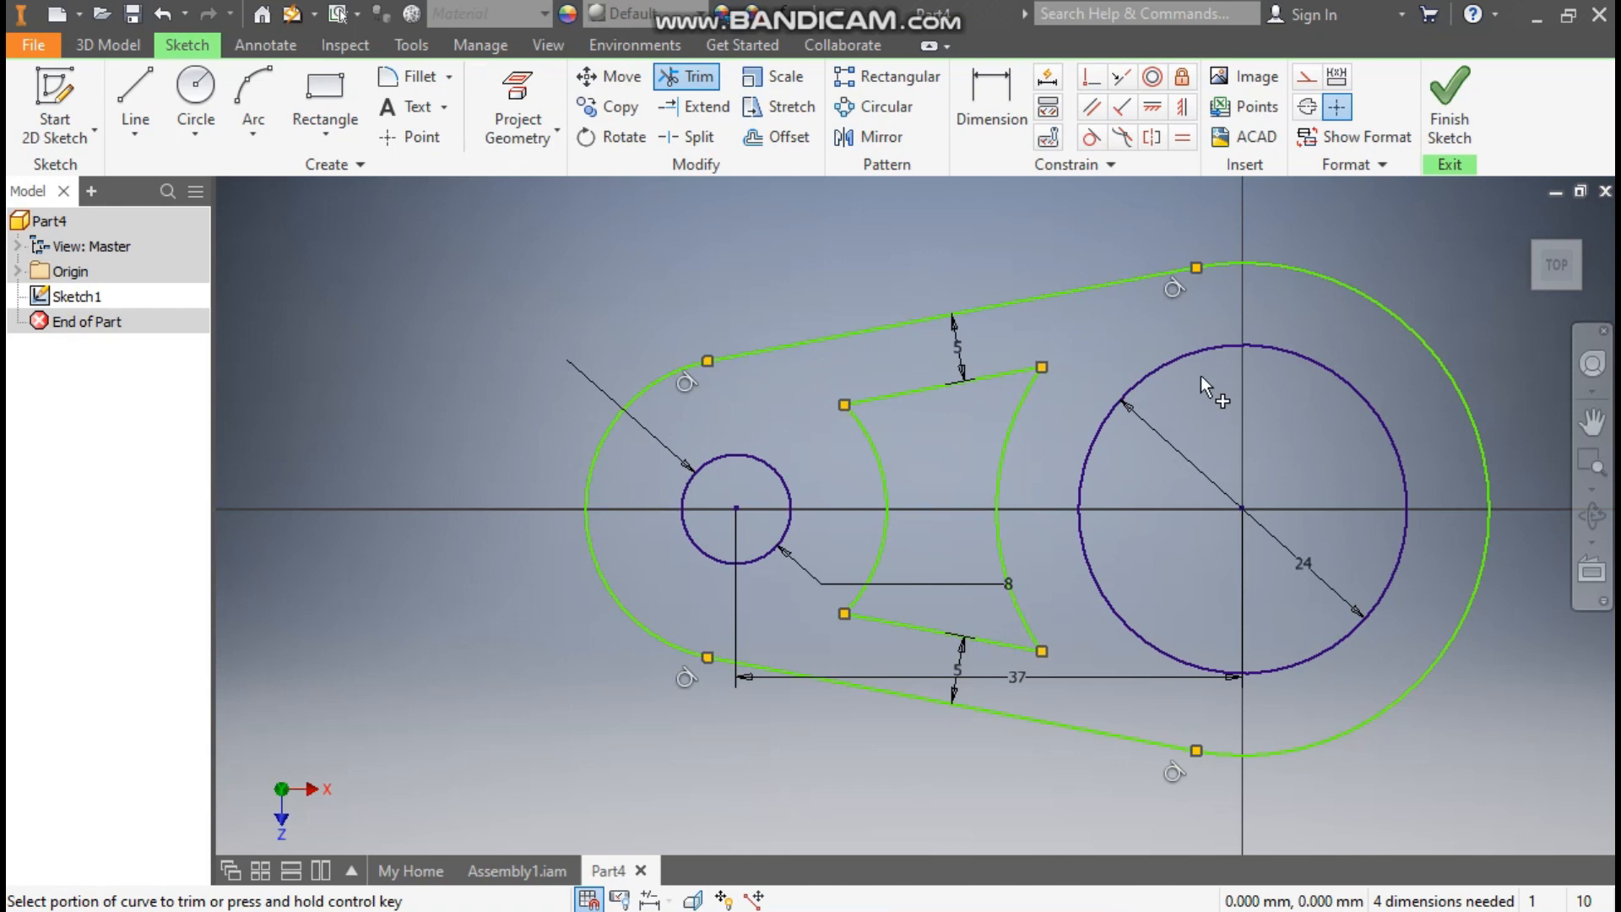
Dimension the radii of the cutout's two arcs, 18 mm beside the large hole and 11 mm beside the small hole.
middle_click_drag(1095, 348, 1091, 303)
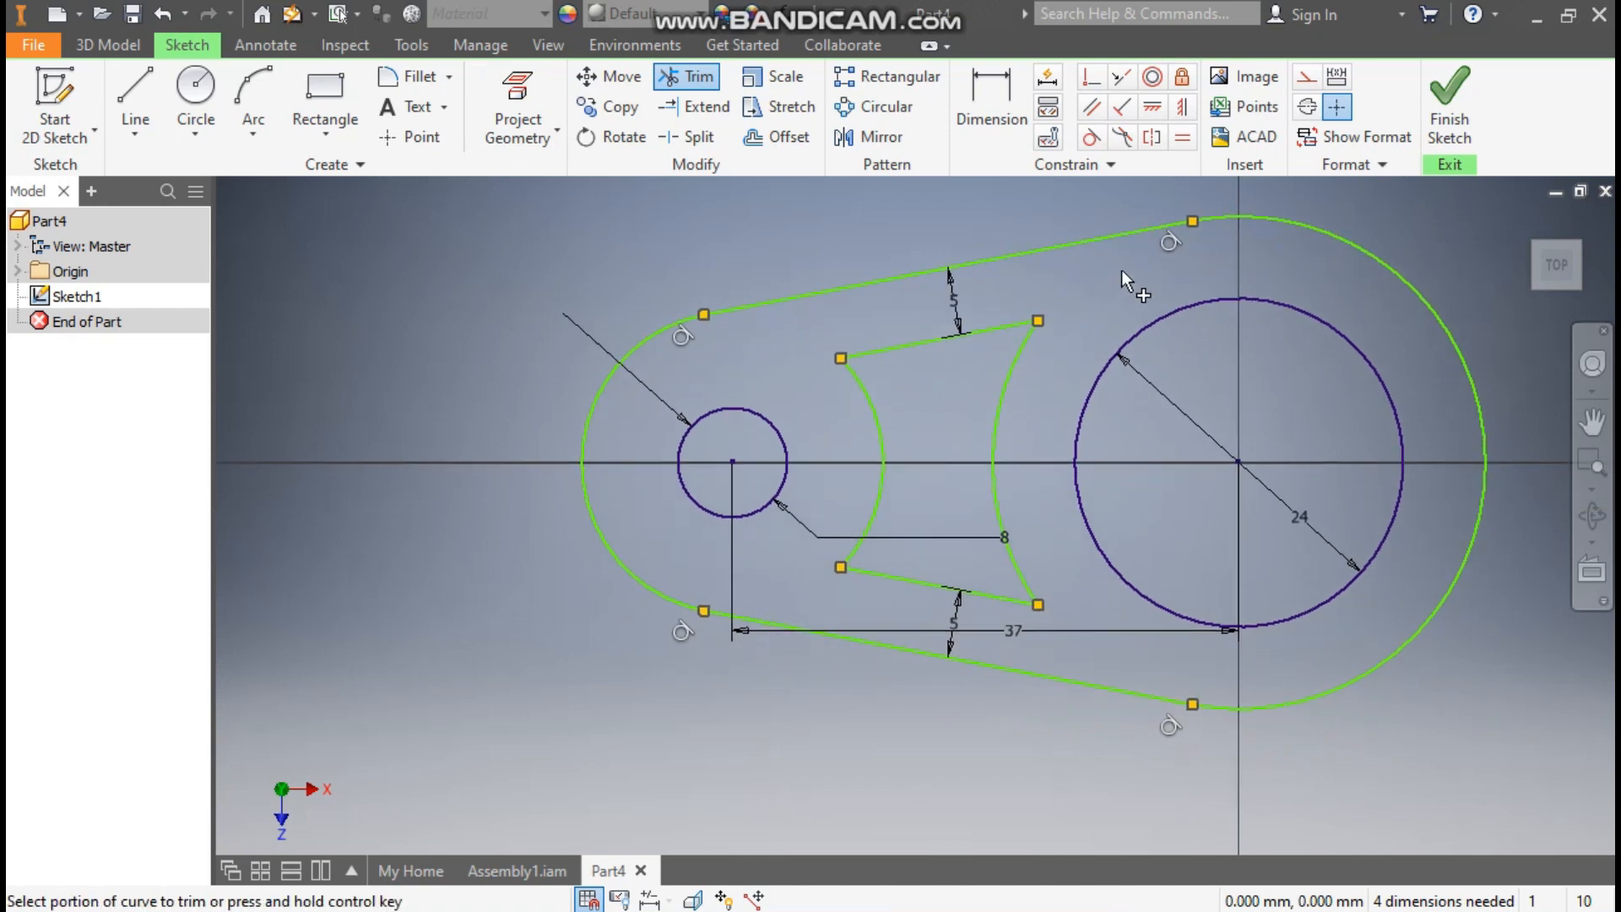
left_click(991, 102)
left_click(1003, 385)
left_click(1031, 418)
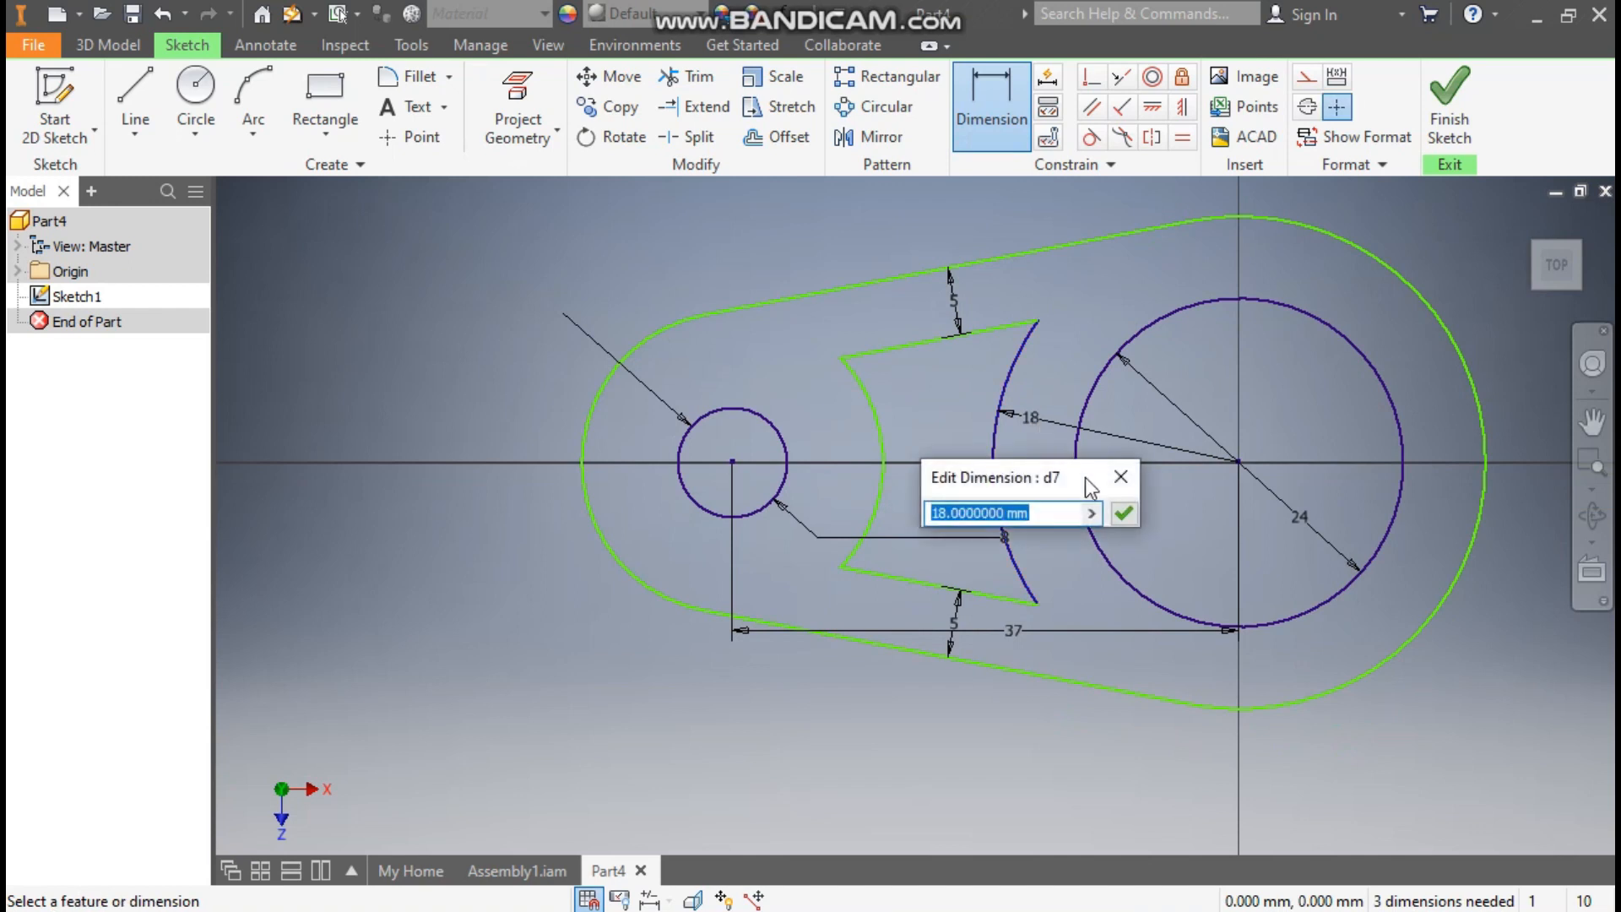
left_click(1124, 513)
left_click(876, 433)
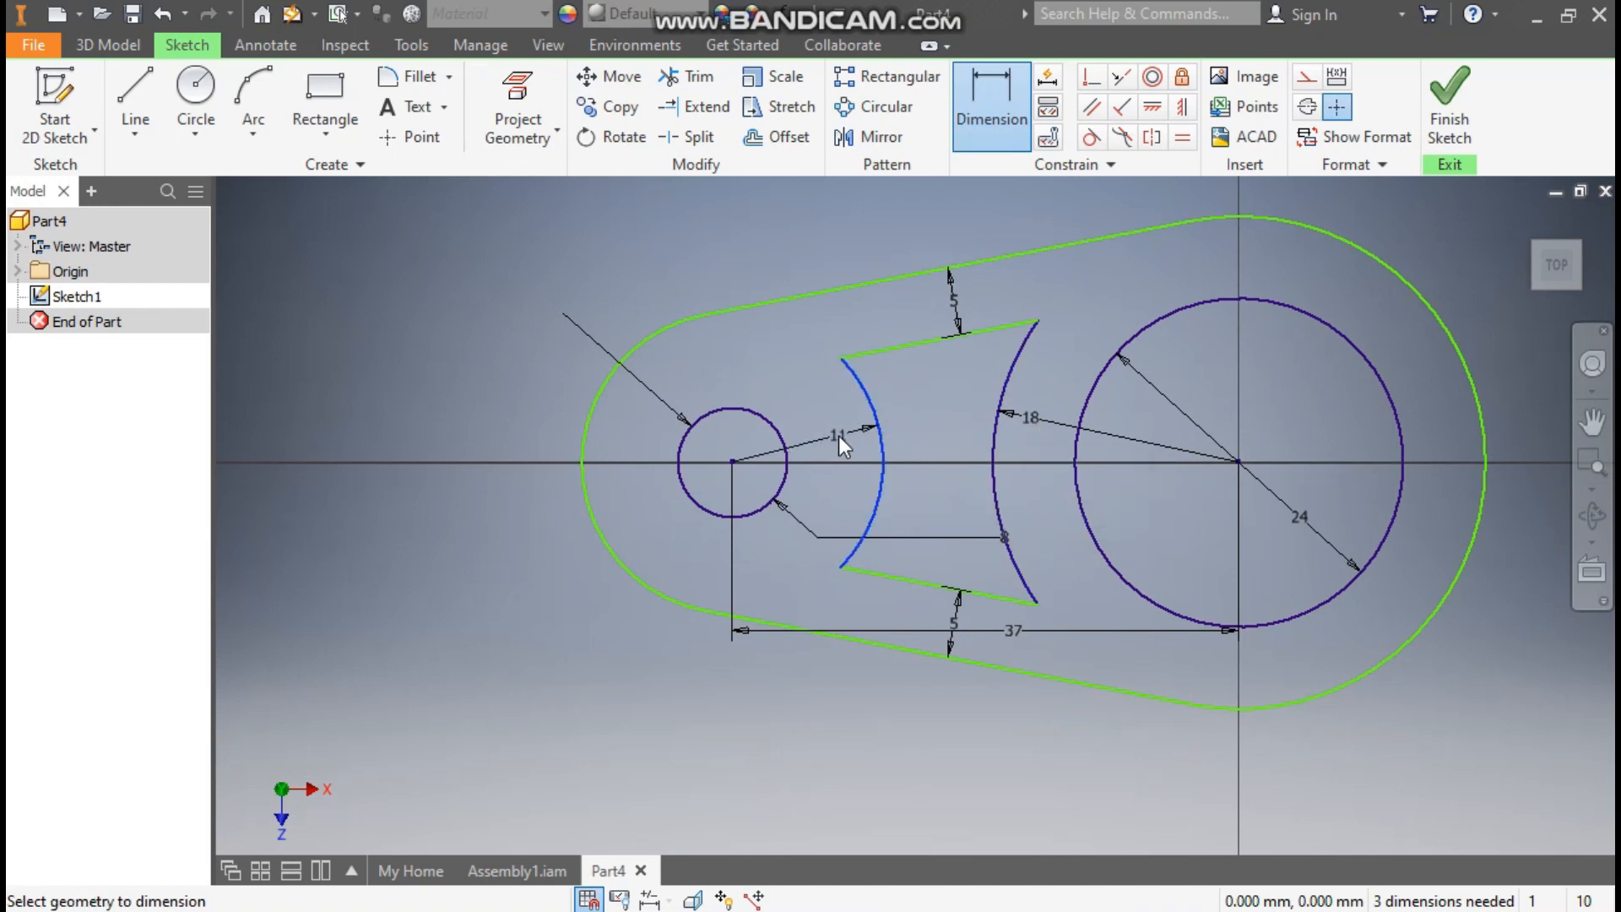
left_click(838, 436)
left_click(929, 528)
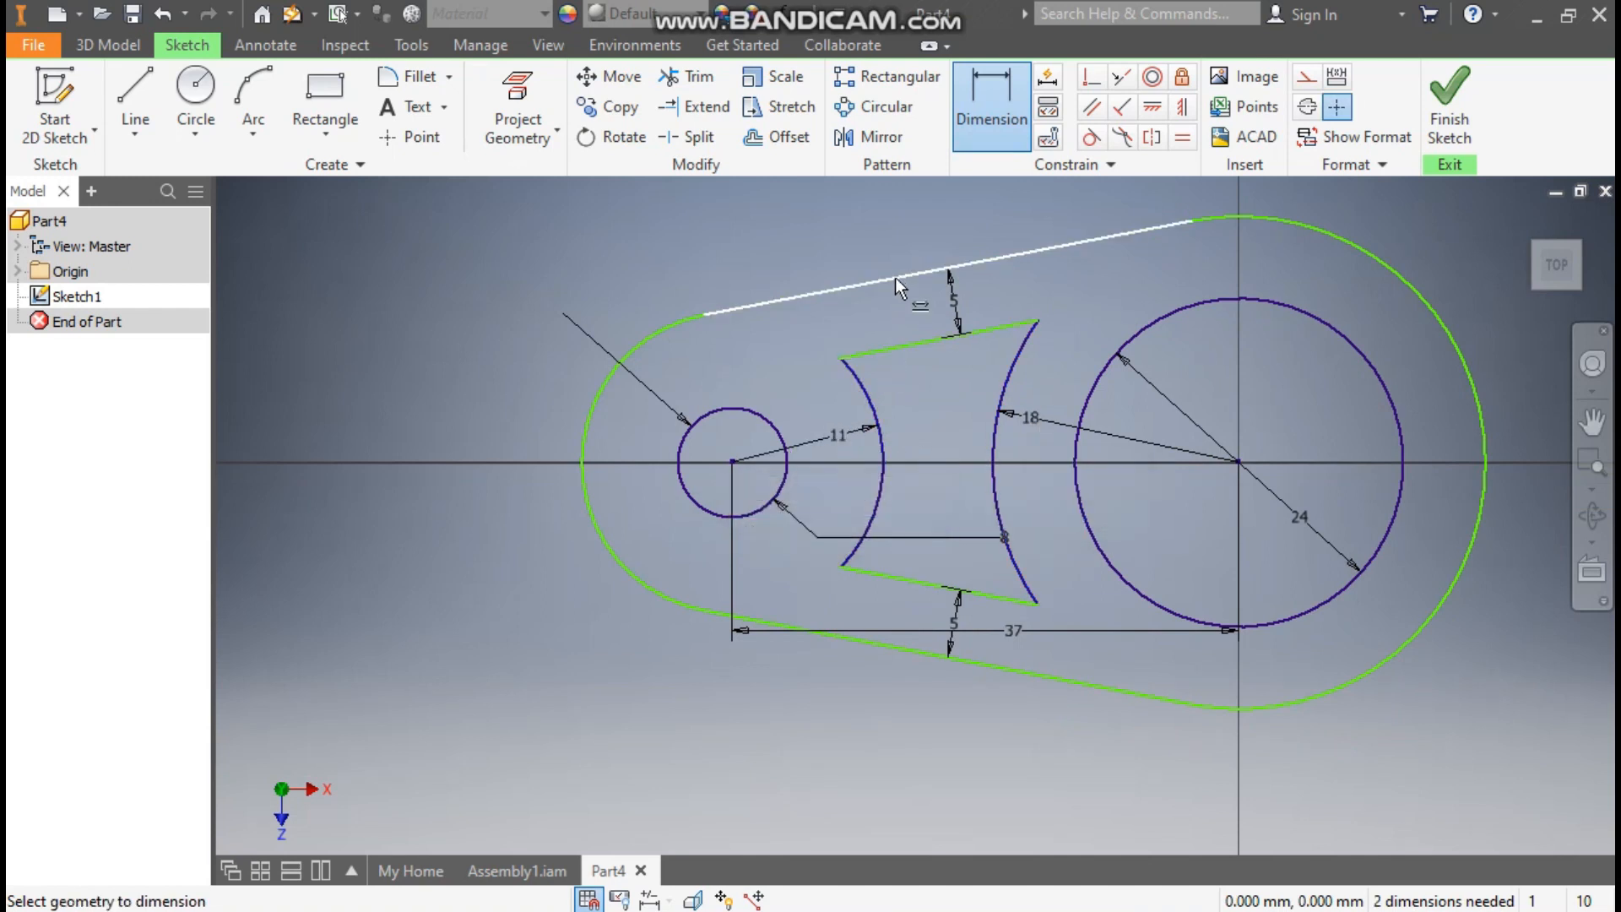
Dimension the outer outline's end arcs with radii of 18 mm at the large end and 11 mm at the small end.
left_click(1283, 220)
left_click(1368, 204)
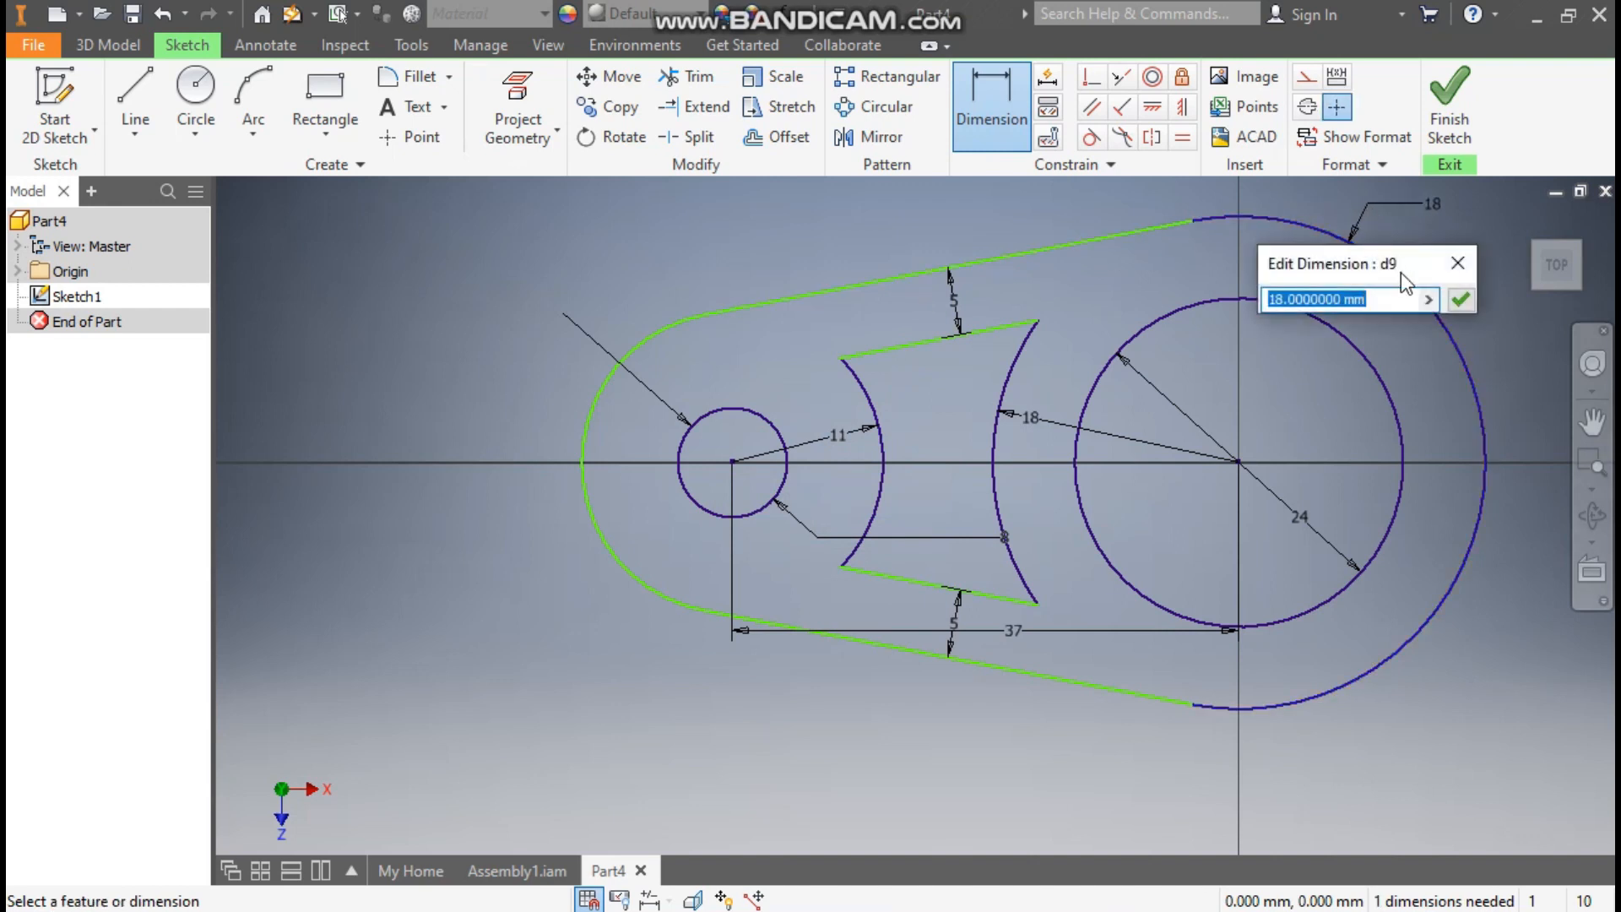
left_click(1459, 299)
left_click(635, 335)
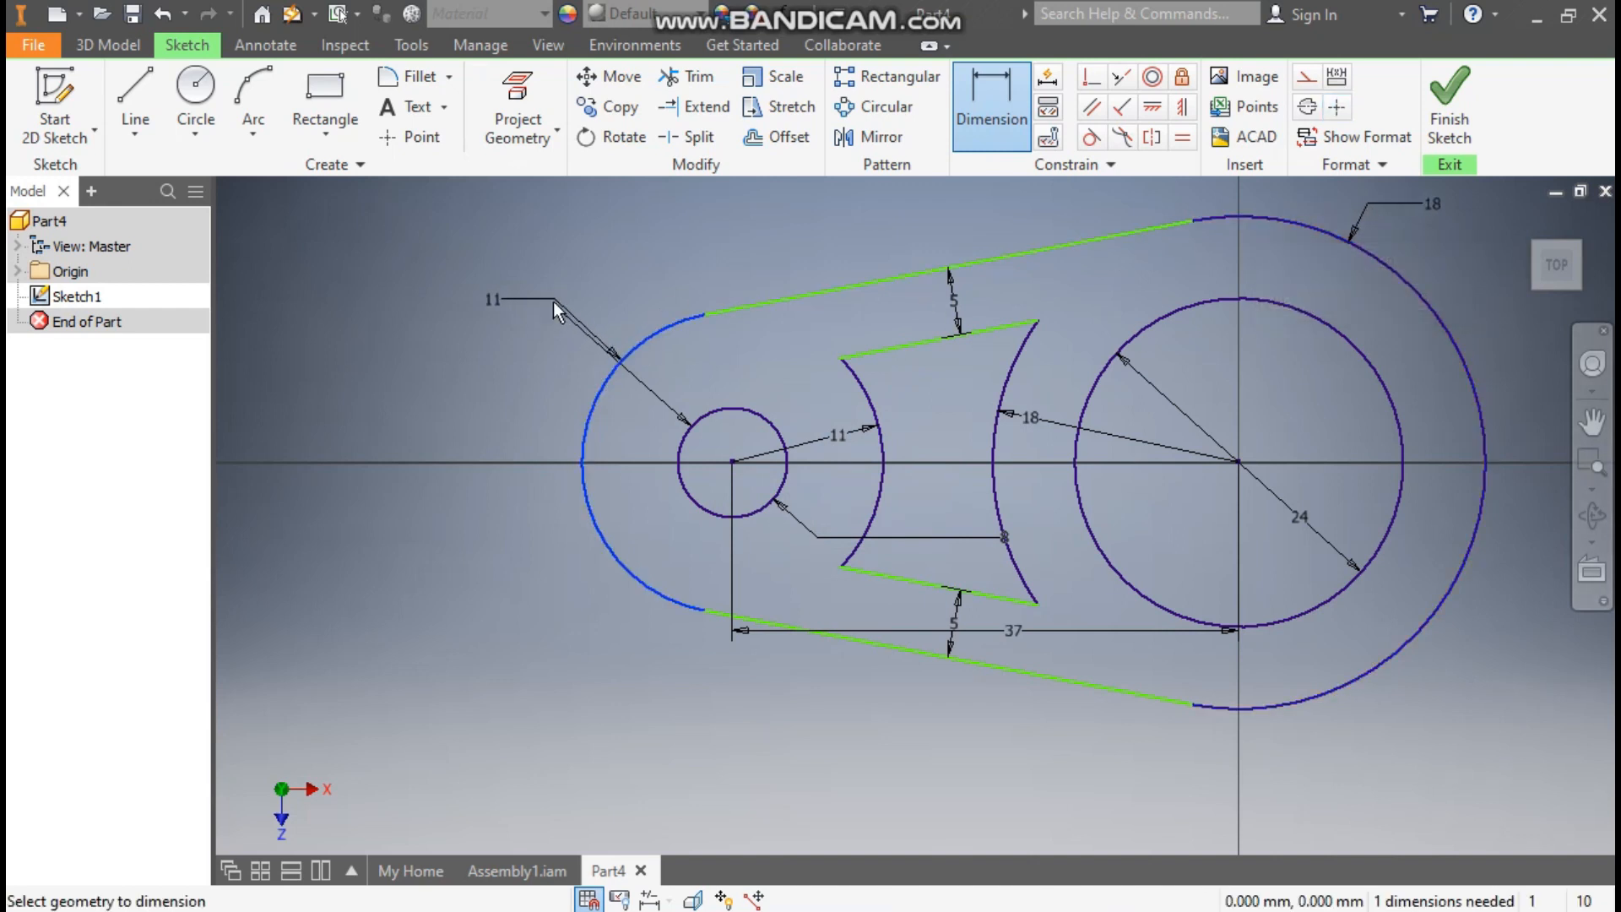
left_click(518, 363)
left_click(610, 459)
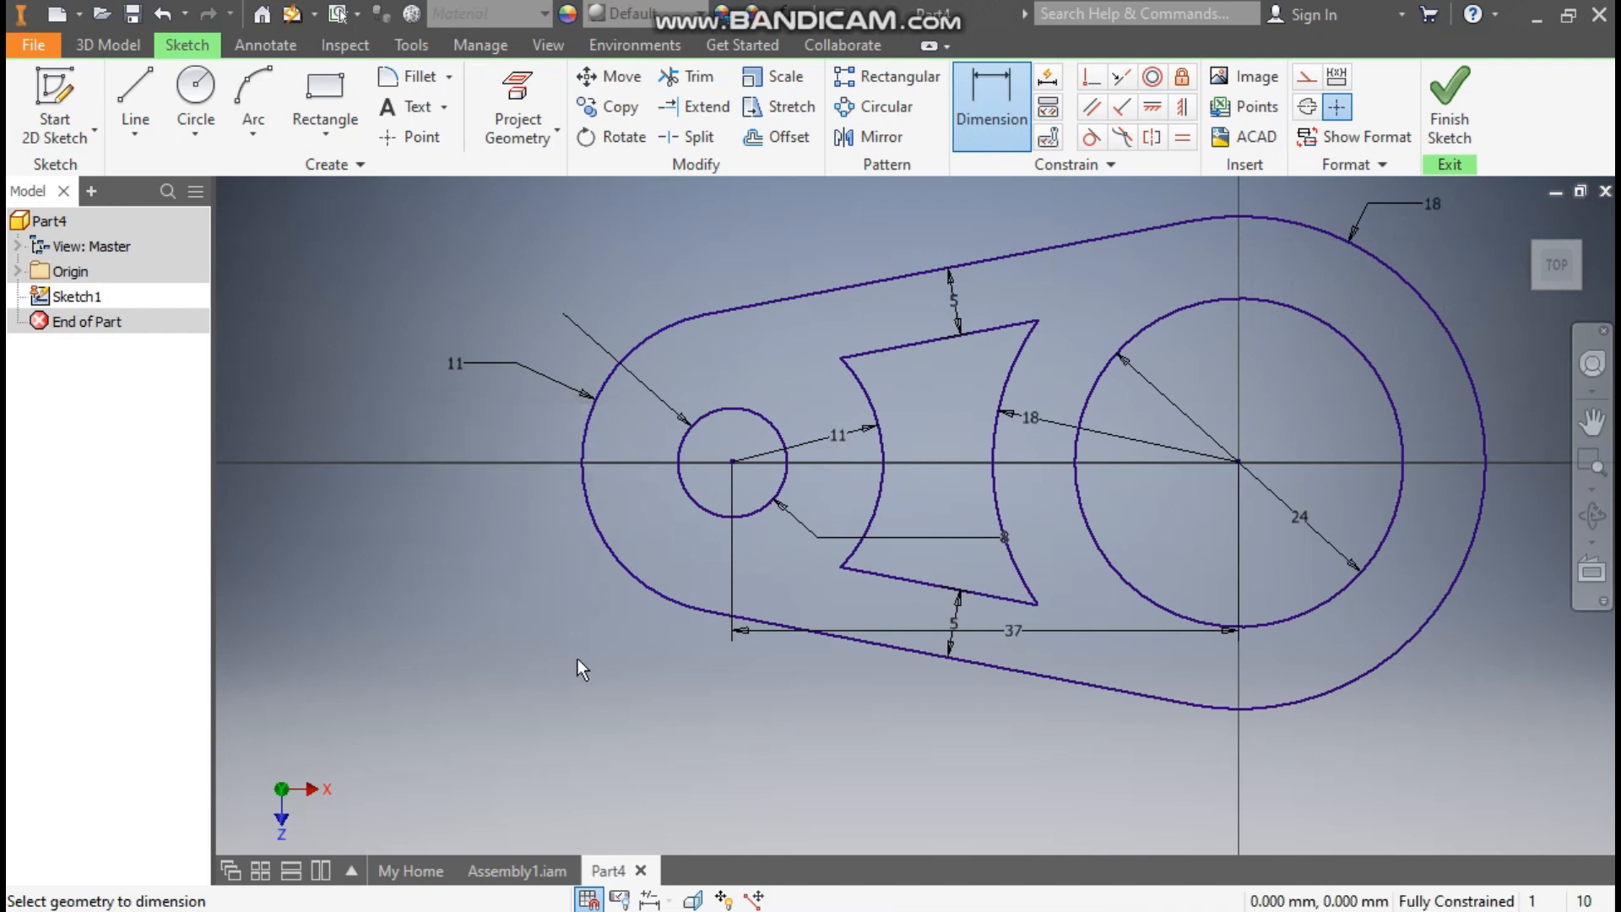
scroll(995, 358, "up", 3)
mouse_move(994, 358)
middle_mouse_down()
mouse_move(839, 413)
mouse_move(878, 369)
middle_mouse_up()
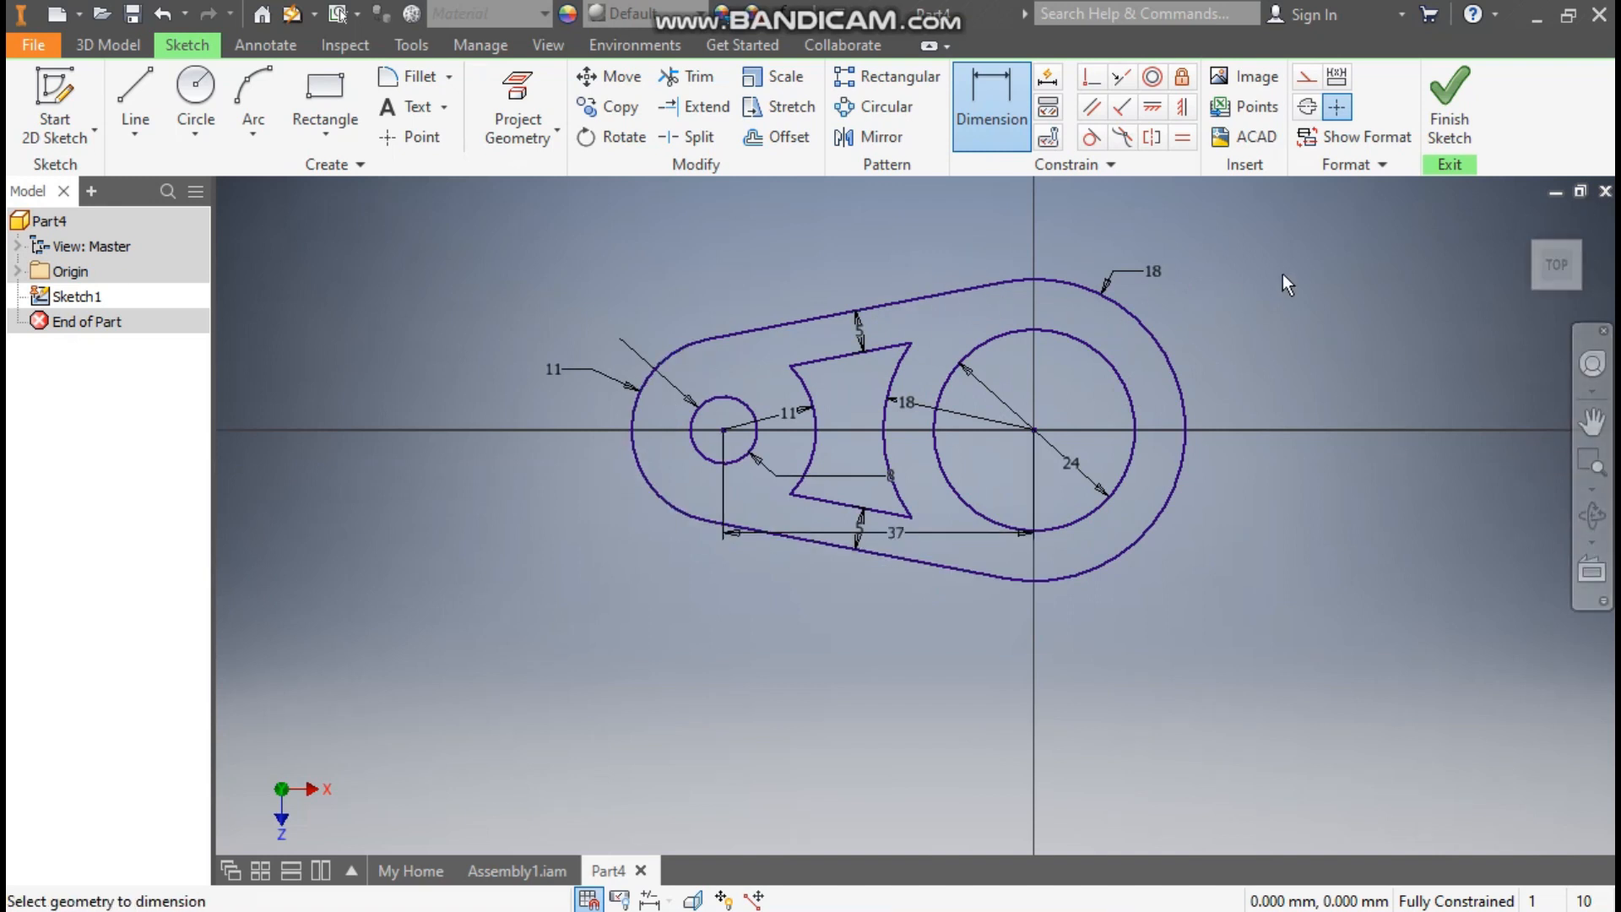
left_click(869, 137)
left_click_drag(974, 247, 591, 343)
left_click_drag(851, 373, 637, 556)
left_click_drag(746, 602, 747, 604)
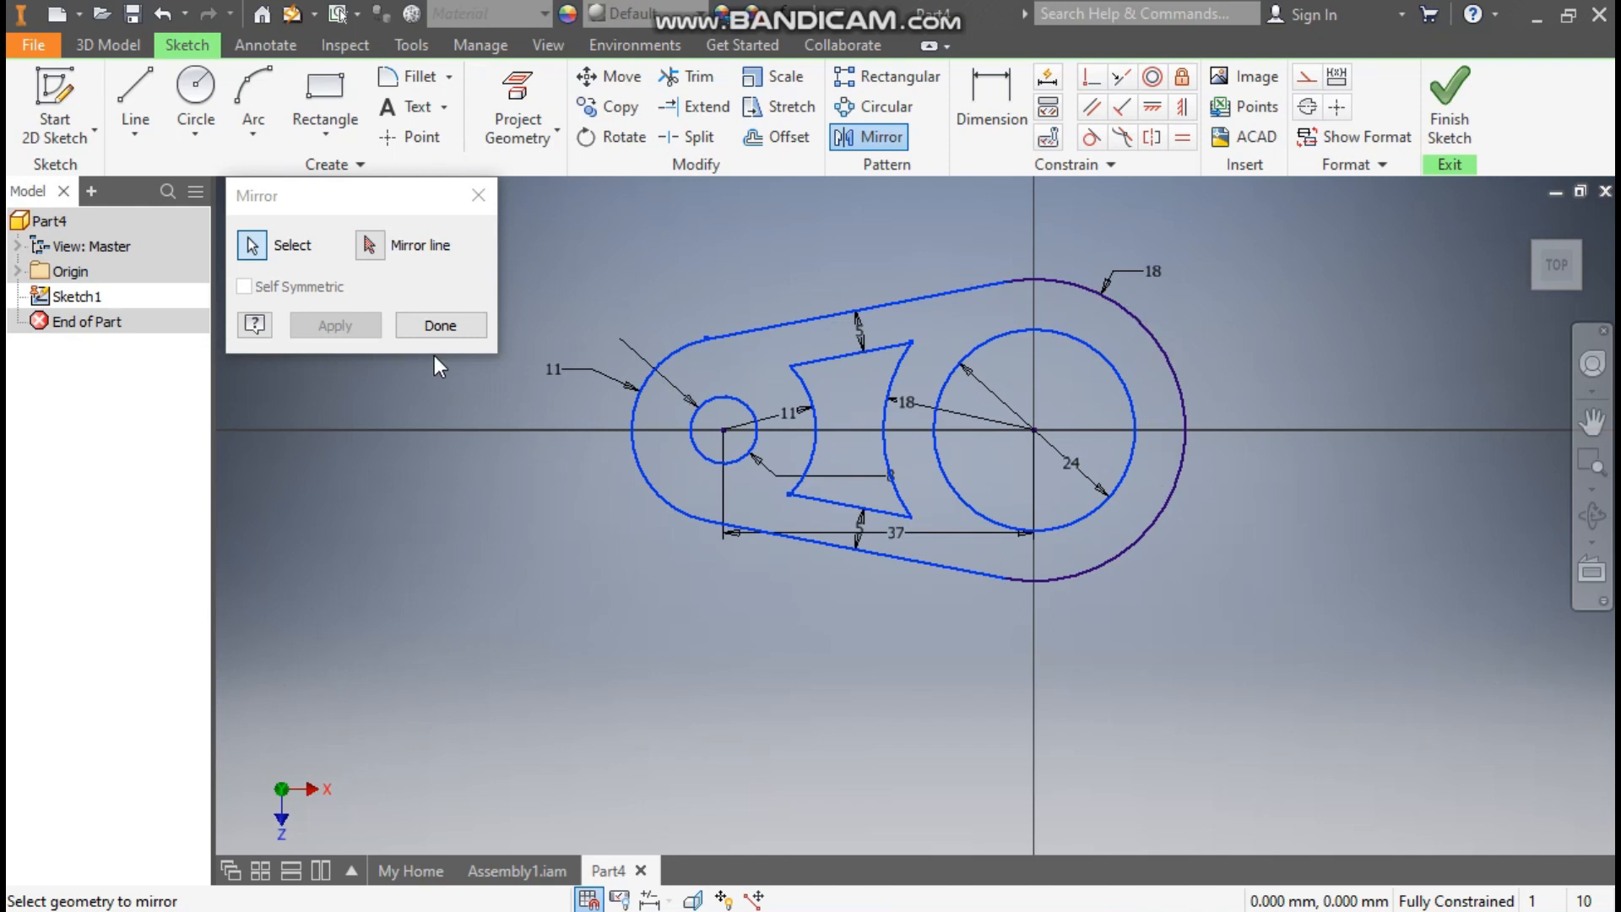
left_click(370, 246)
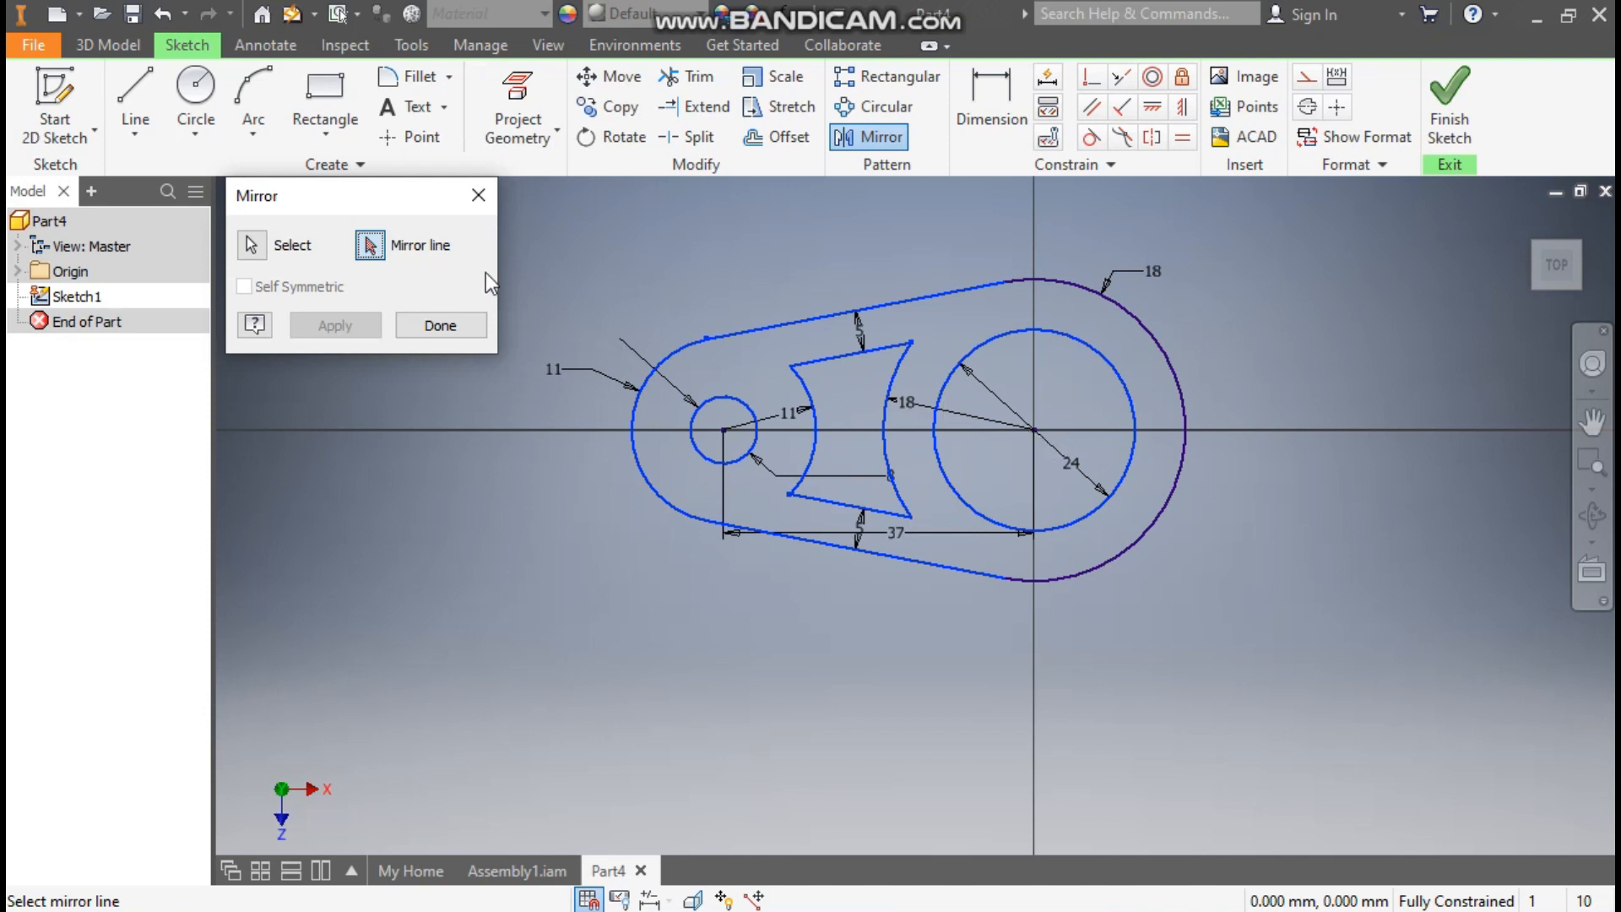
left_click(483, 205)
Draw a vertical line from the origin up to the top of the 18 mm outer arc and make it construction geometry.
left_click(125, 72)
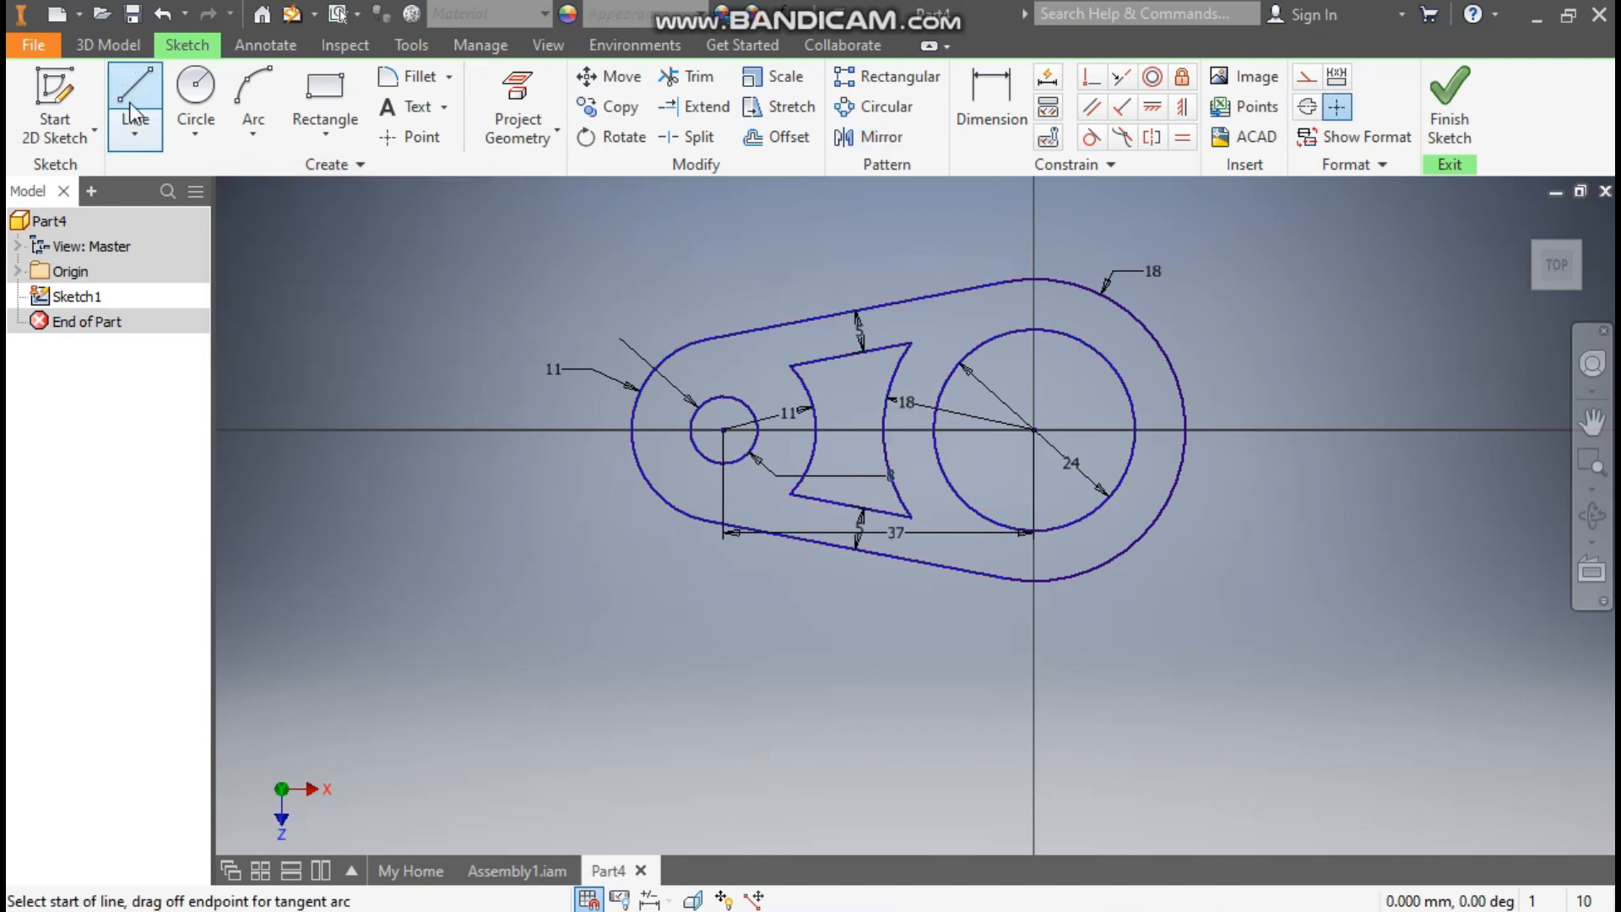
left_click(1033, 430)
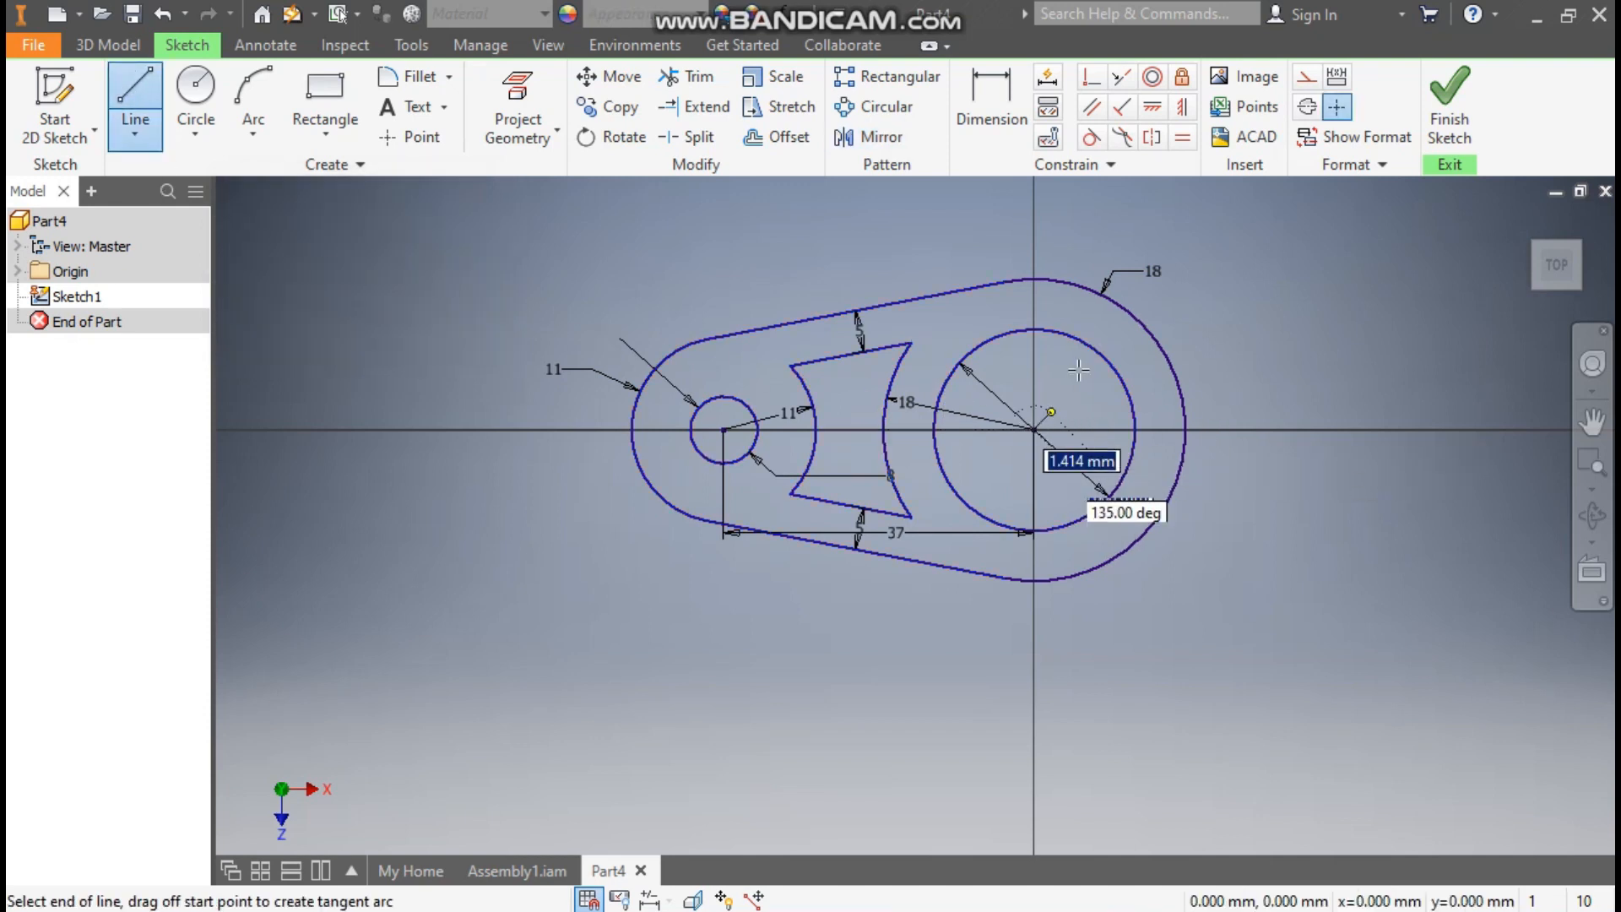
double_click(1034, 277)
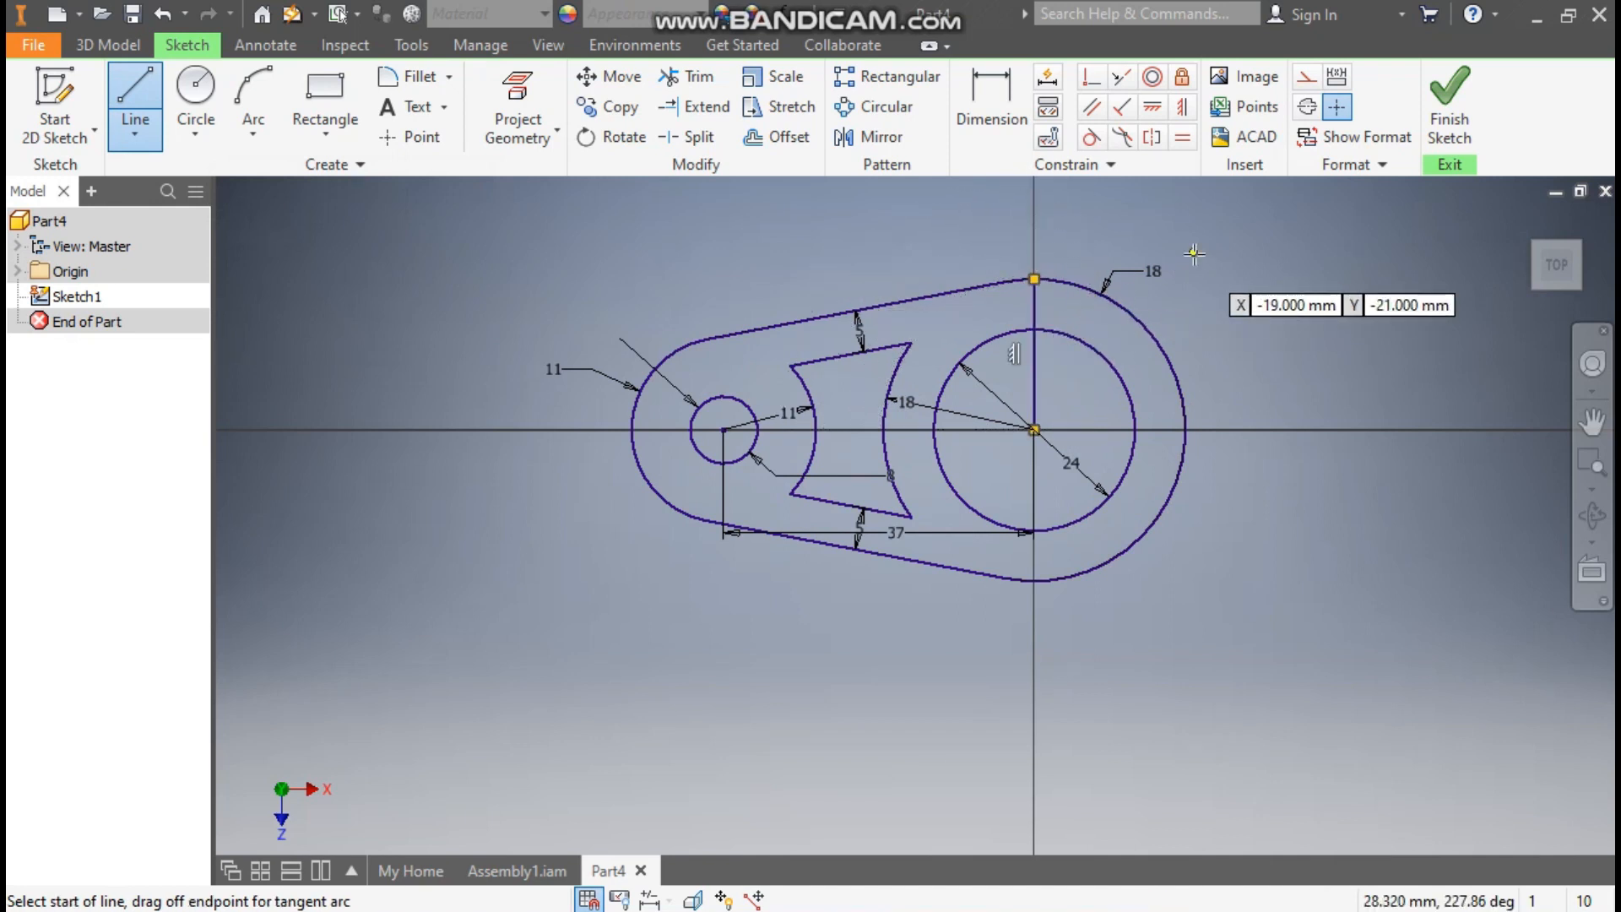
key("Escape")
left_click(1032, 307)
left_click(1311, 294)
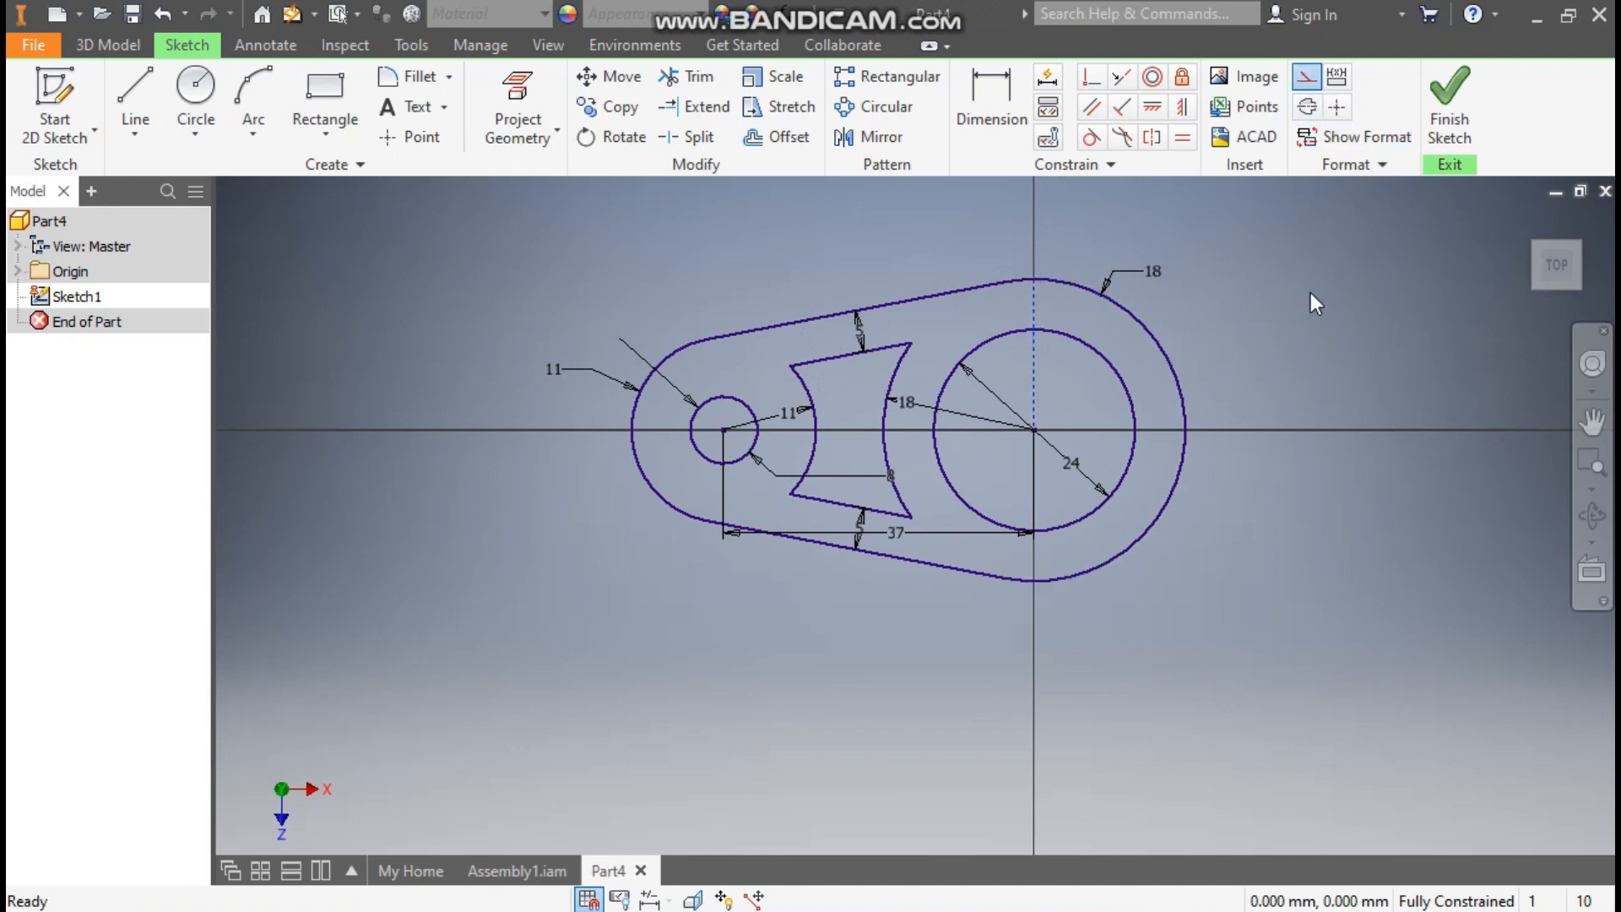
Mirror the left arm outline, cutout and holes about the vertical construction line.
left_click(870, 137)
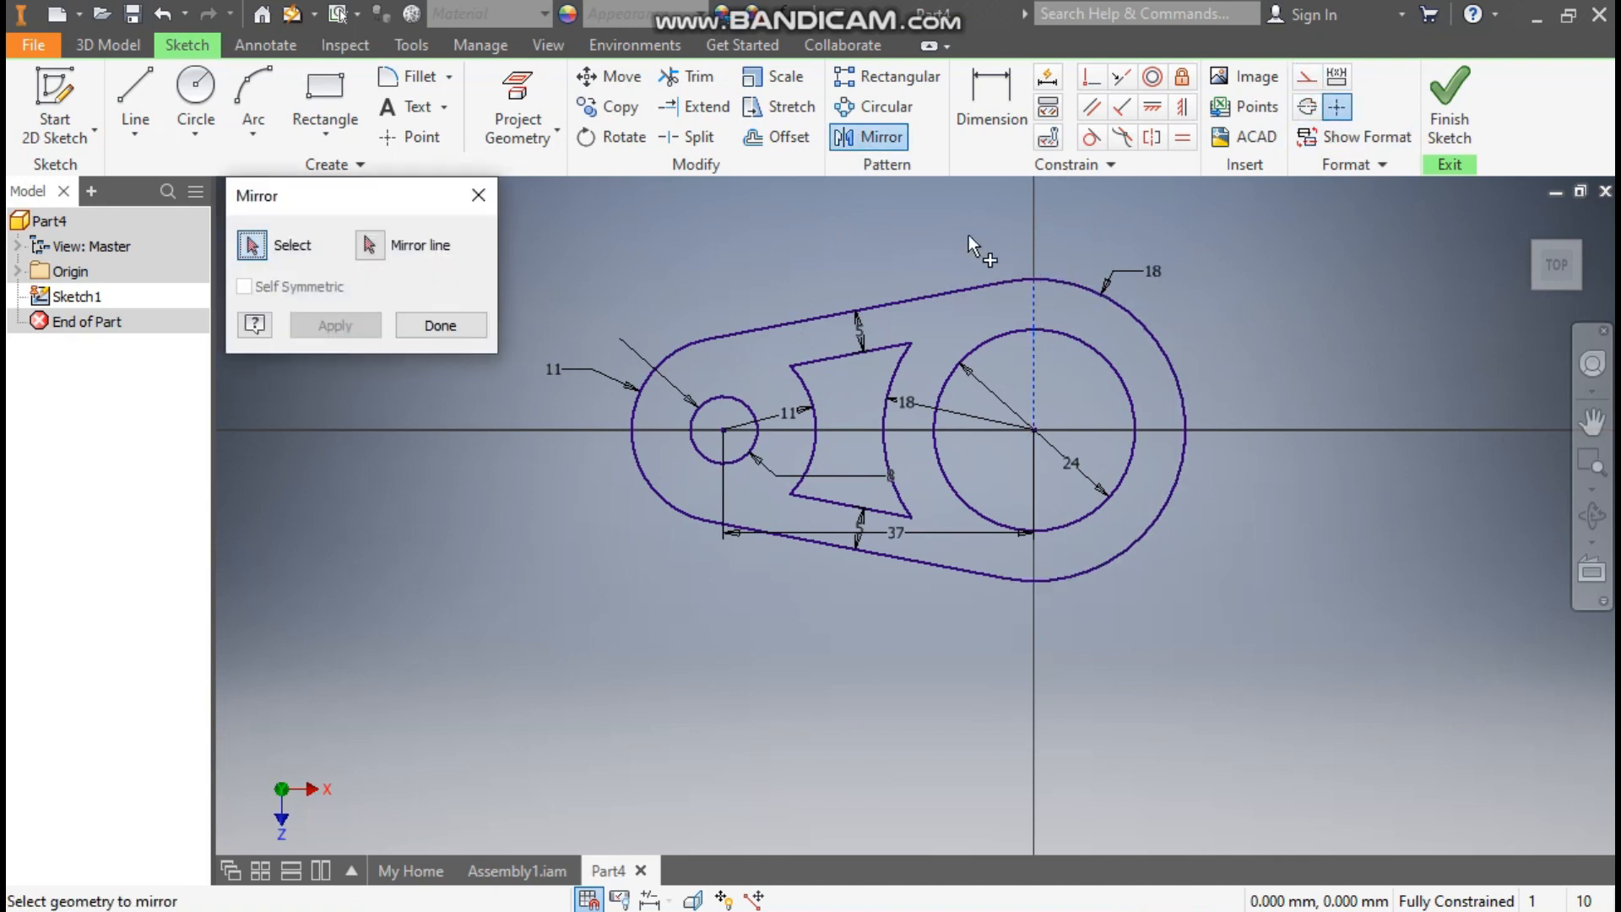
mouse_move(996, 236)
left_mouse_down()
mouse_move(687, 476)
mouse_move(559, 672)
left_mouse_up()
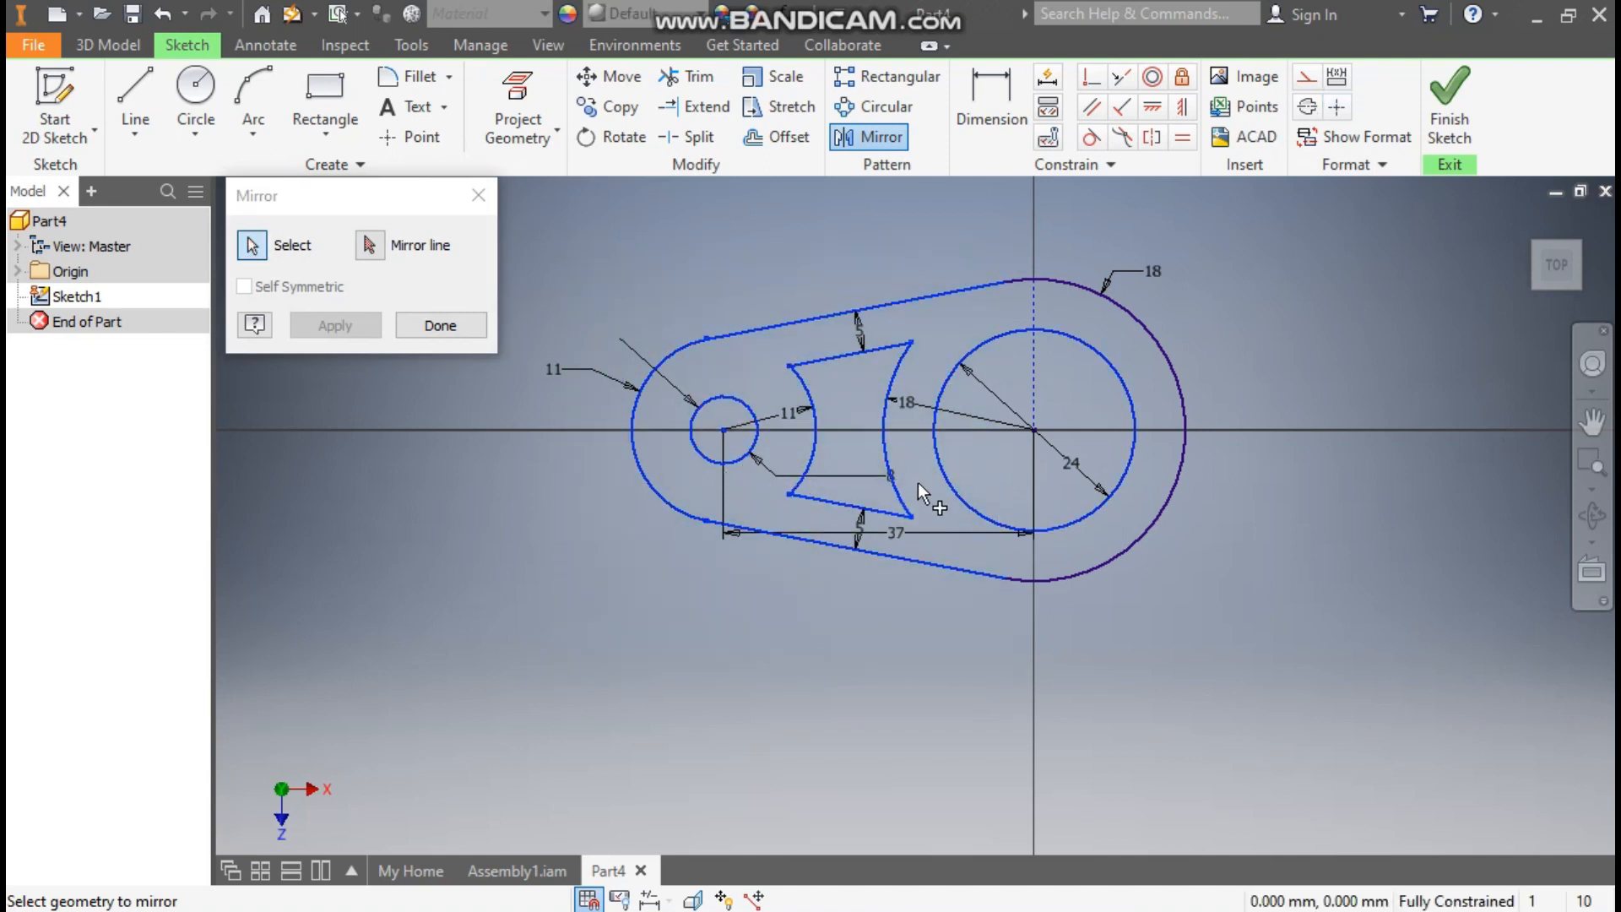
left_click(369, 245)
left_click(1038, 373)
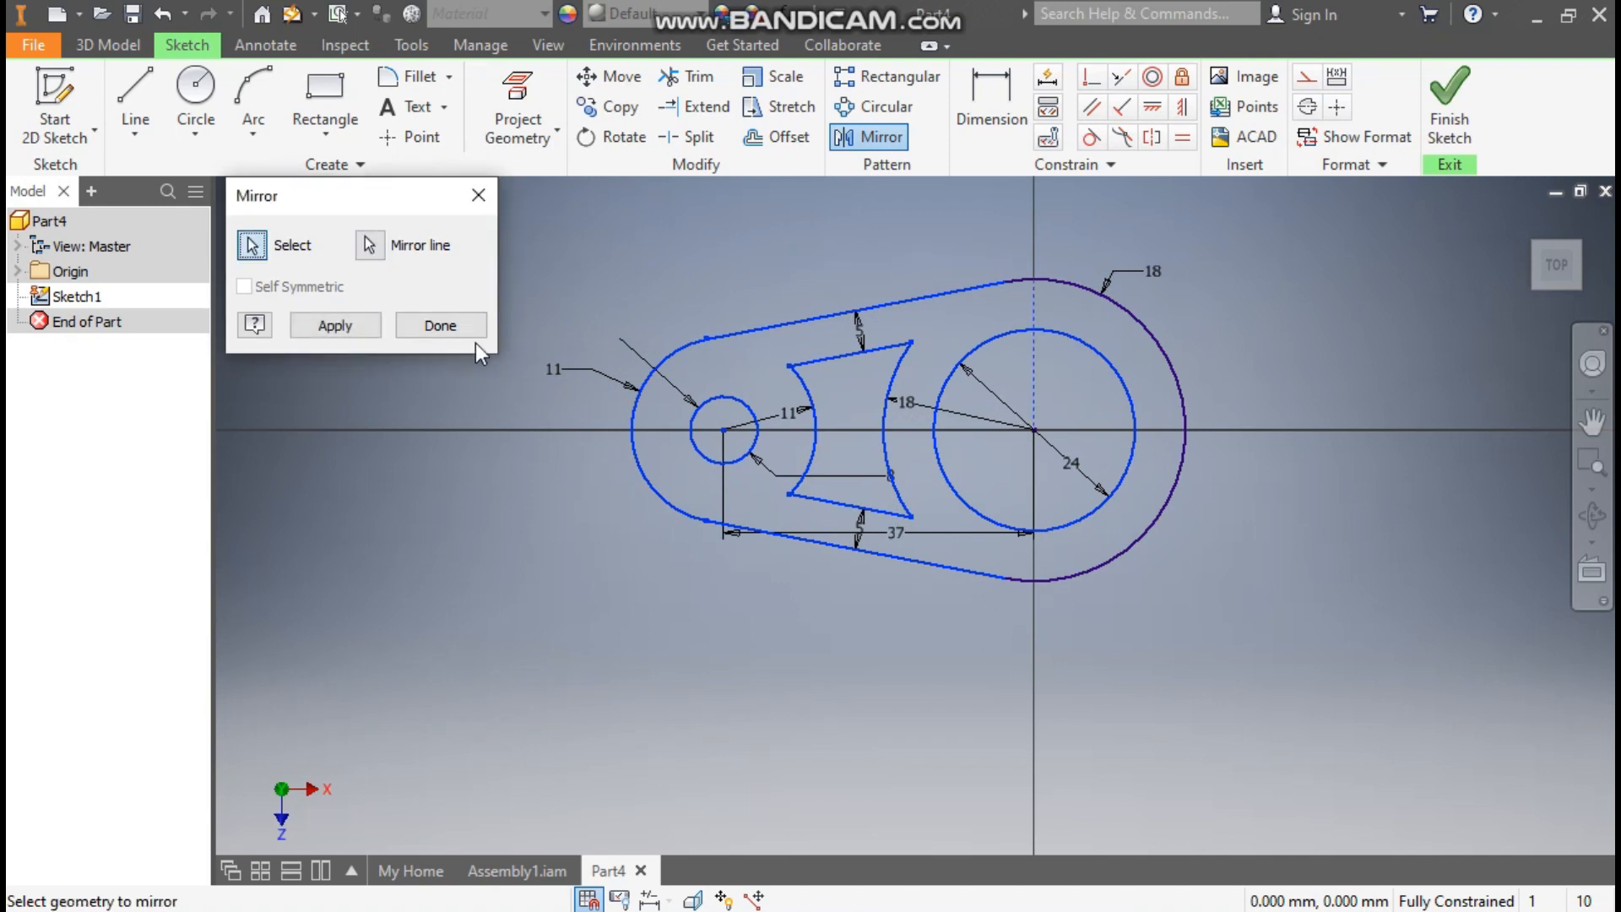
left_click(355, 324)
left_click(439, 325)
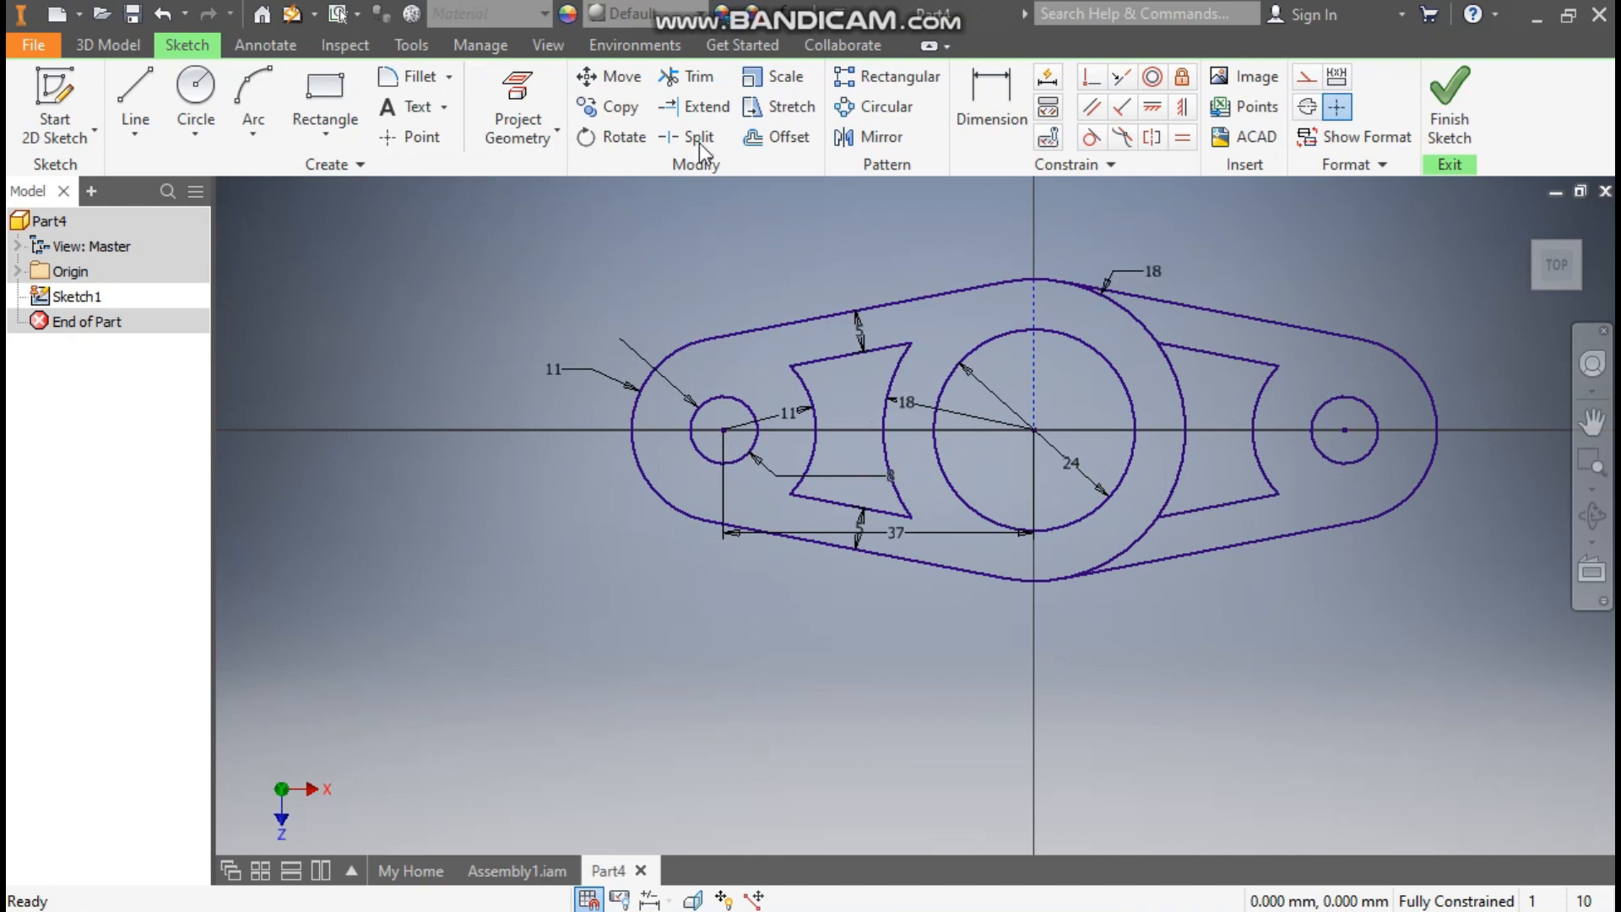
Trim the two portions of the large outer arc between the mirrored outline and the mirrored cutout.
left_click(690, 76)
left_click_drag(1133, 333, 1136, 336)
mouse_move(1178, 528)
left_mouse_down()
mouse_move(1123, 539)
mouse_move(1135, 548)
left_mouse_up()
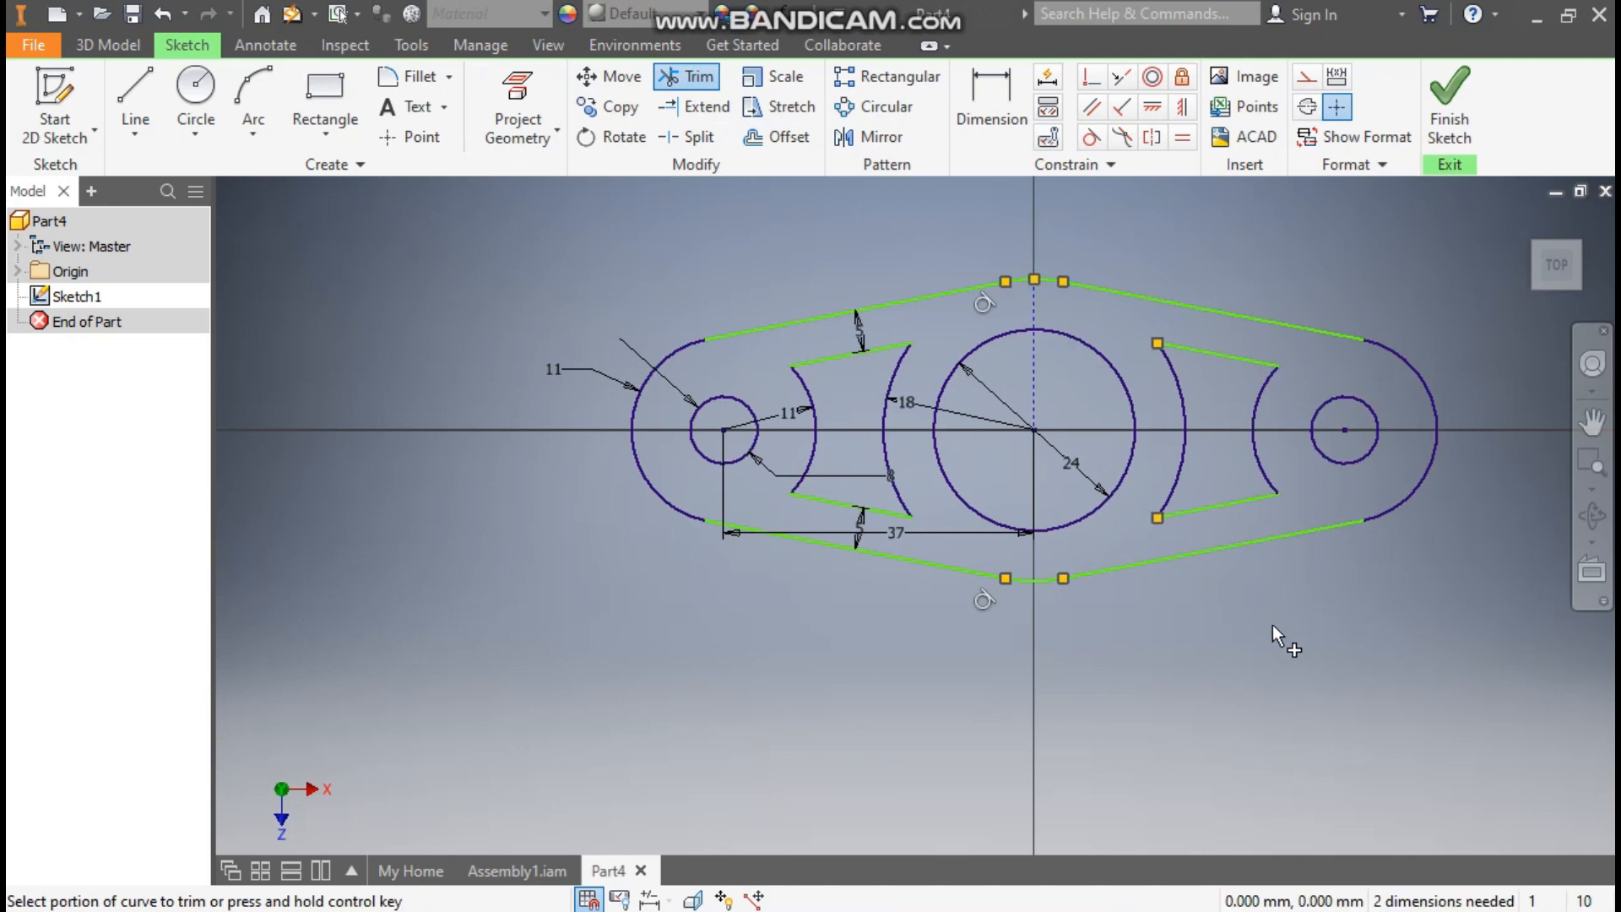
Try to dimension the gap between the mirrored outline's upper line and the mirrored cutout's upper edge.
left_click(981, 100)
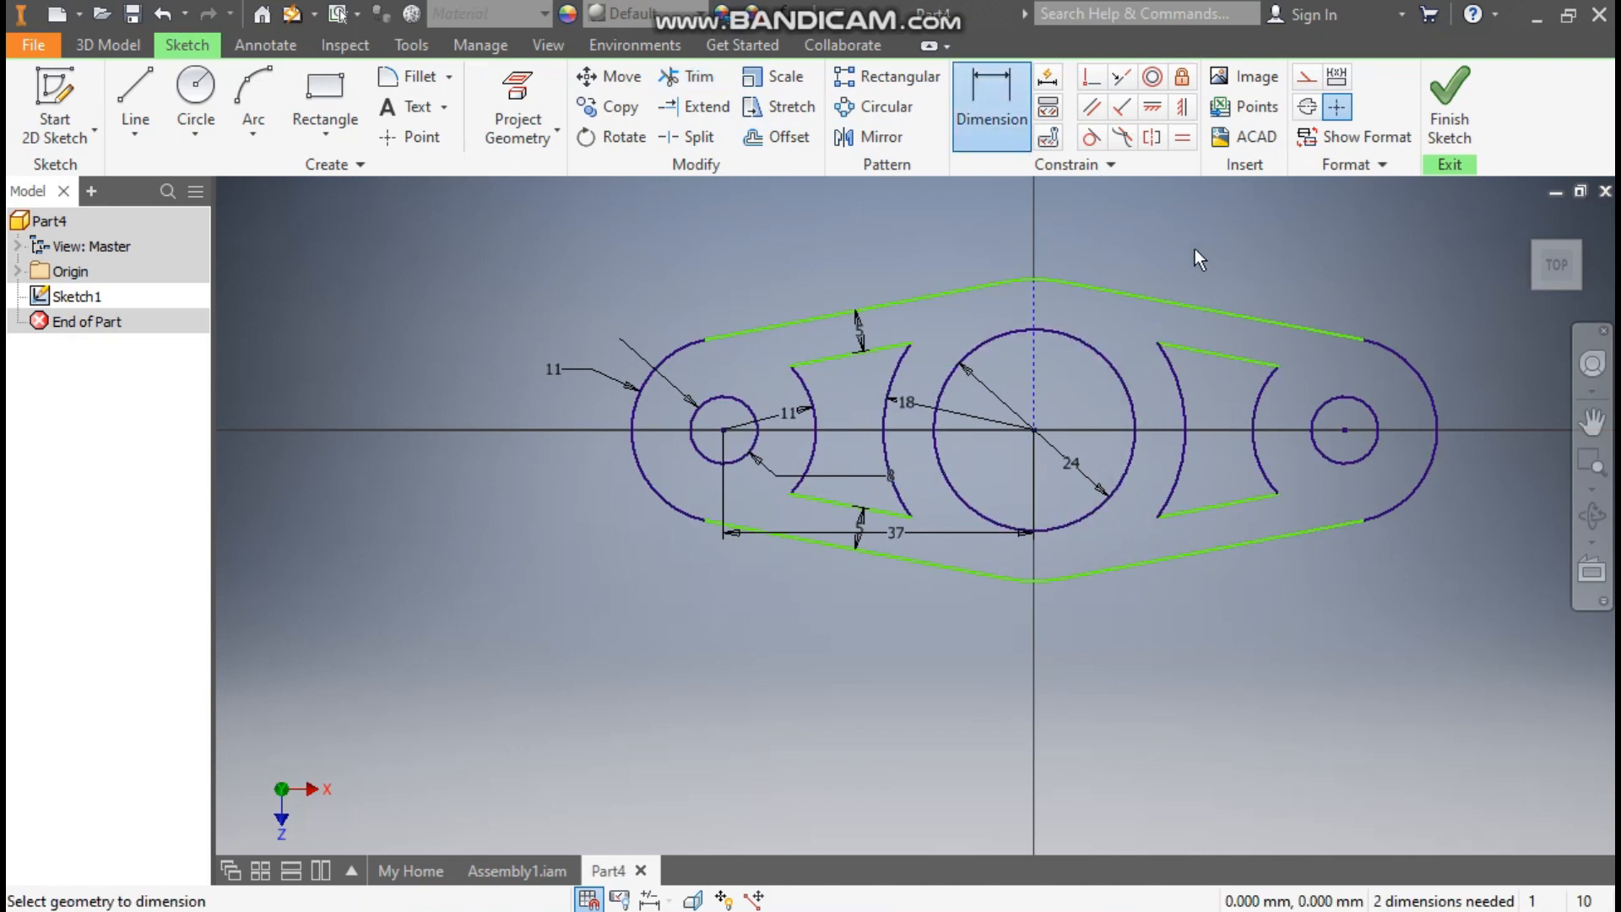
left_click(1218, 355)
left_click(1229, 316)
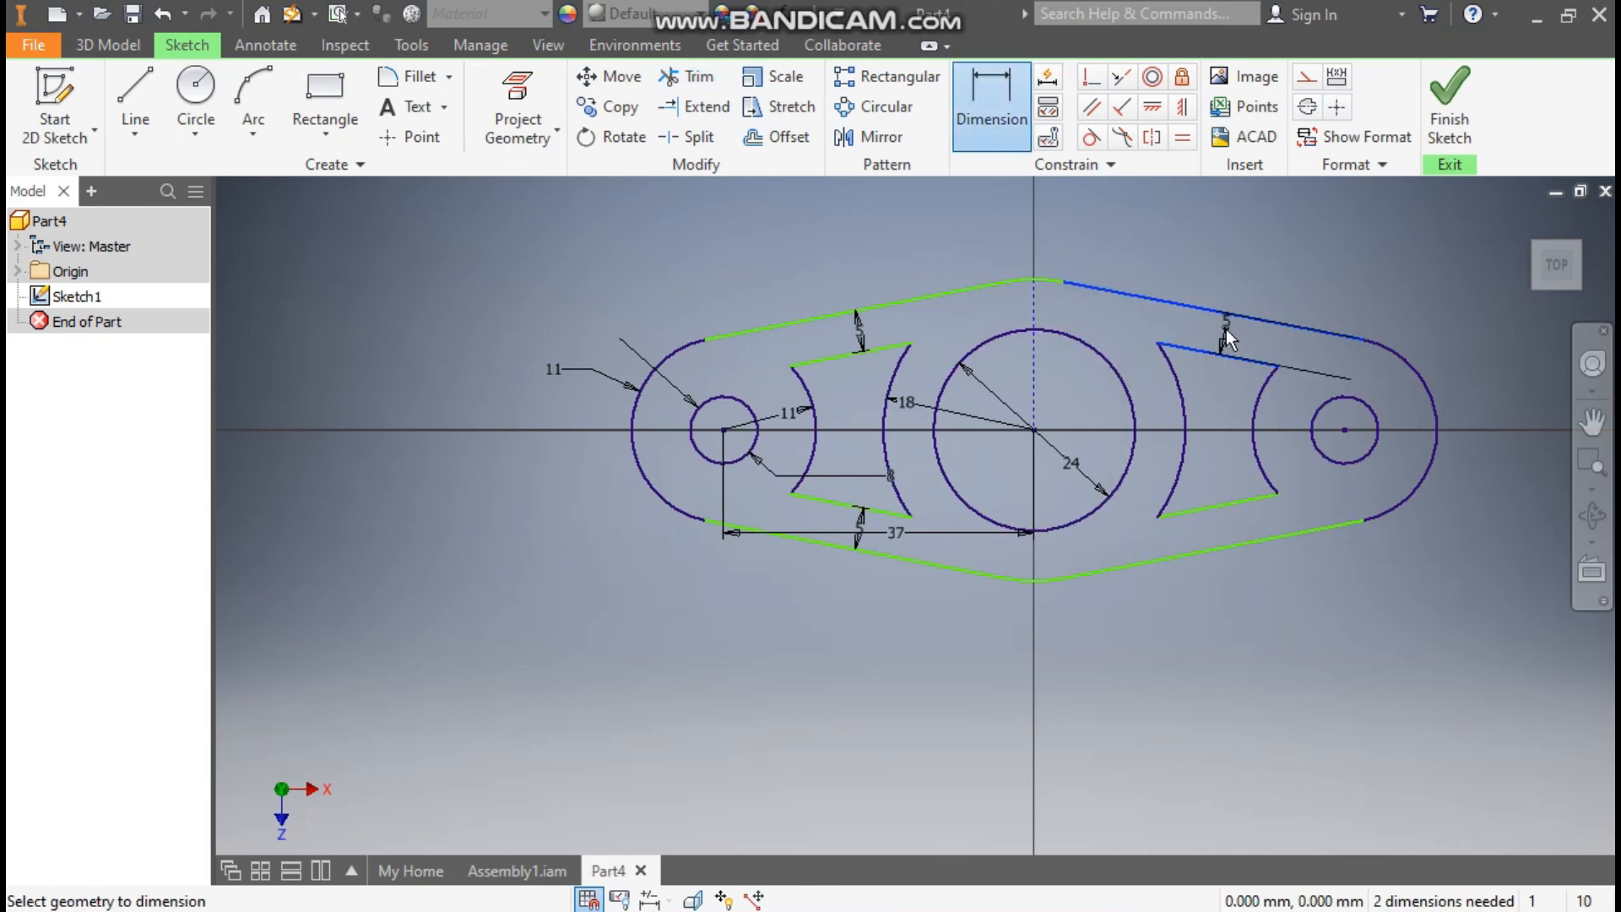
left_click(1263, 378)
left_click(448, 234)
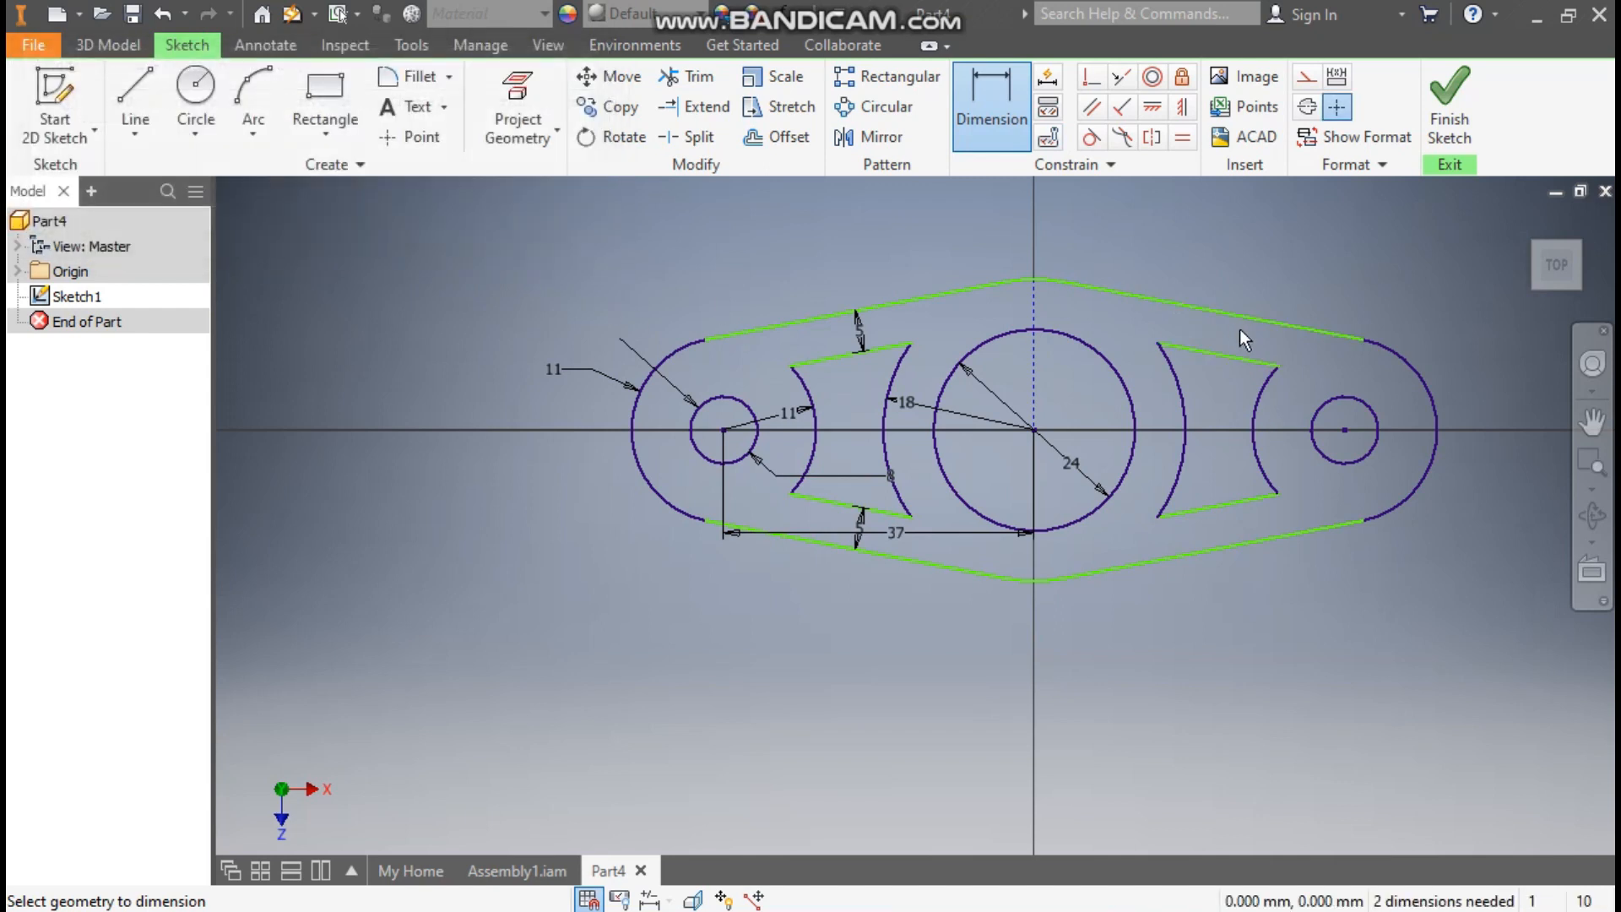
Dimension the radii of the short arcs at the upper and lower middle of the outline as 18 mm each.
scroll(1037, 277, "up", 3)
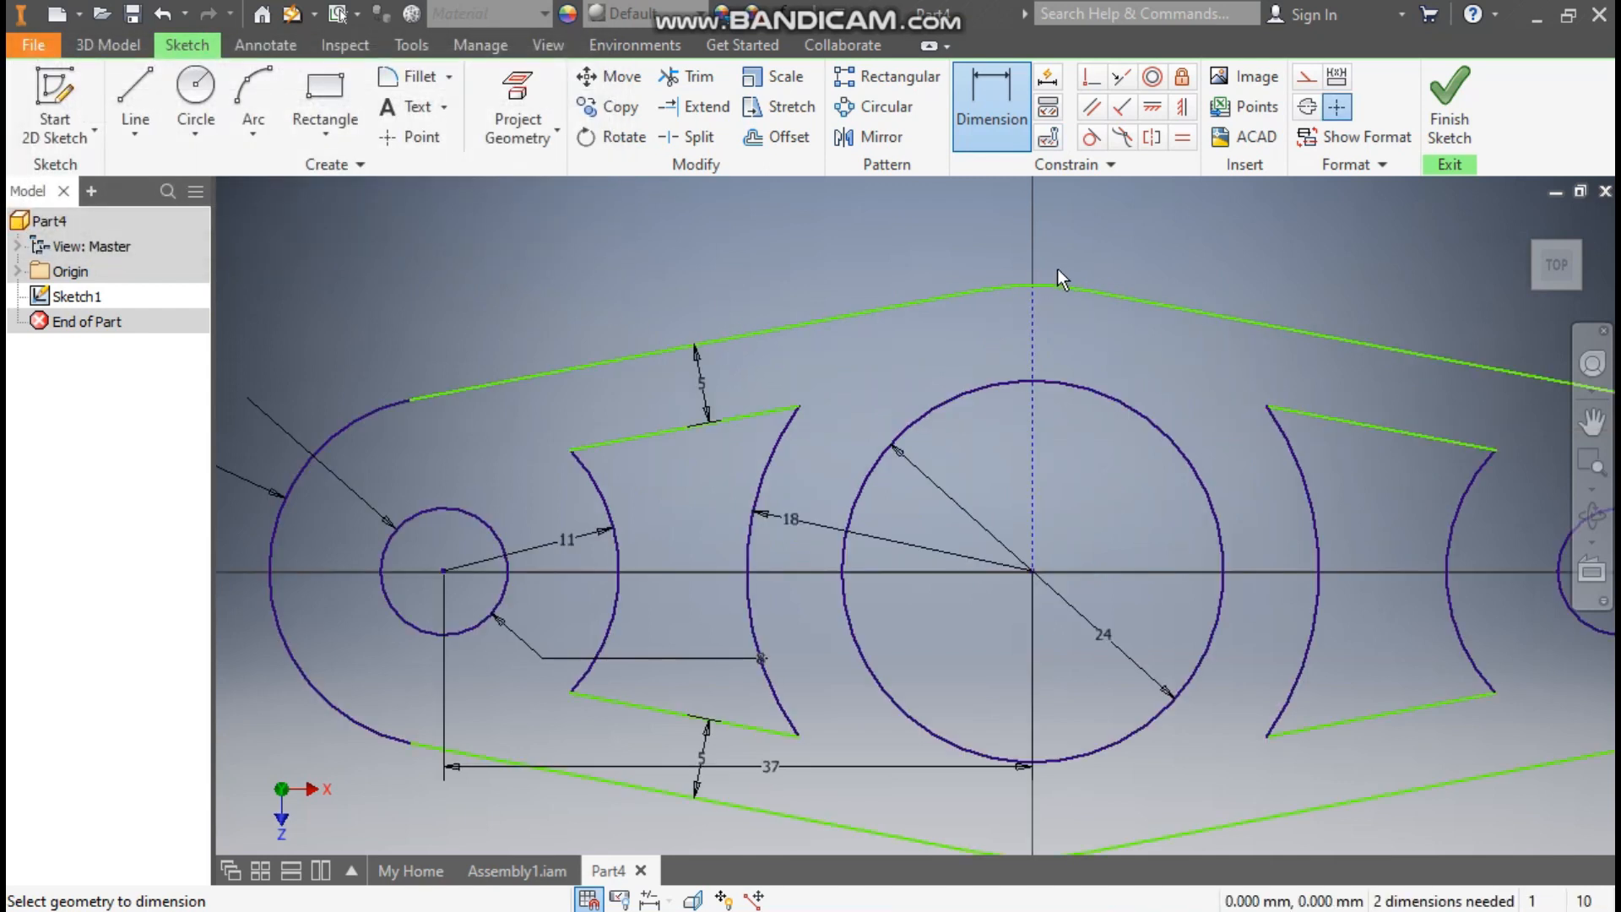
left_click(1047, 282)
left_click(1101, 236)
left_click(1185, 326)
scroll(1084, 512, "down", 5)
scroll(1036, 418, "up", 6)
left_click(1035, 415)
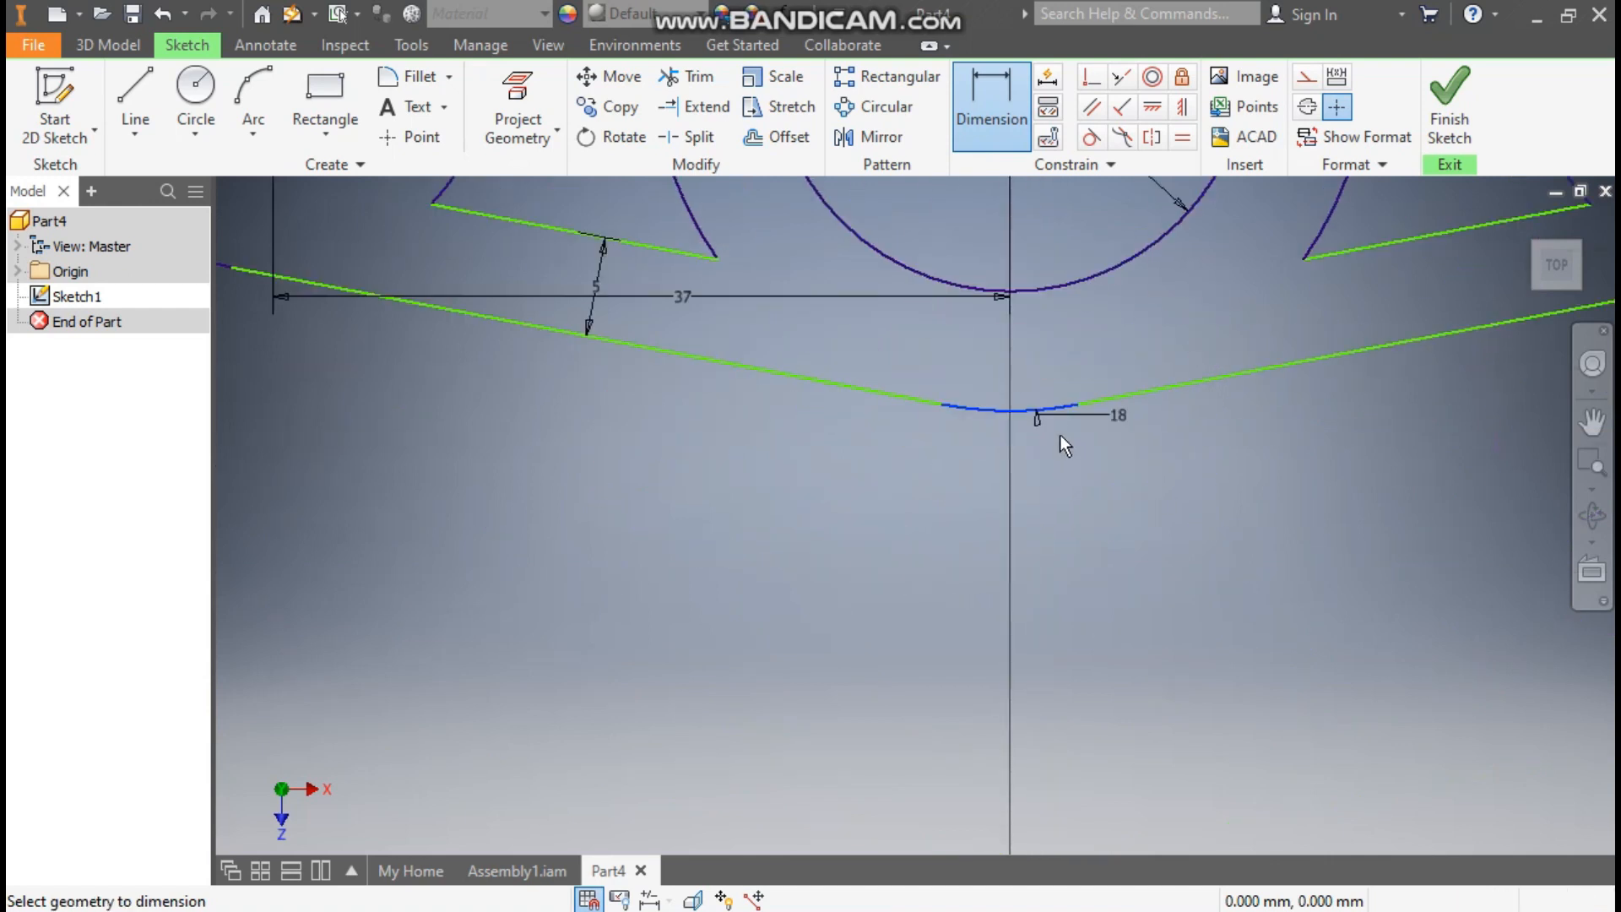
left_click(1082, 485)
left_click(1173, 581)
scroll(1144, 524, "down", 4)
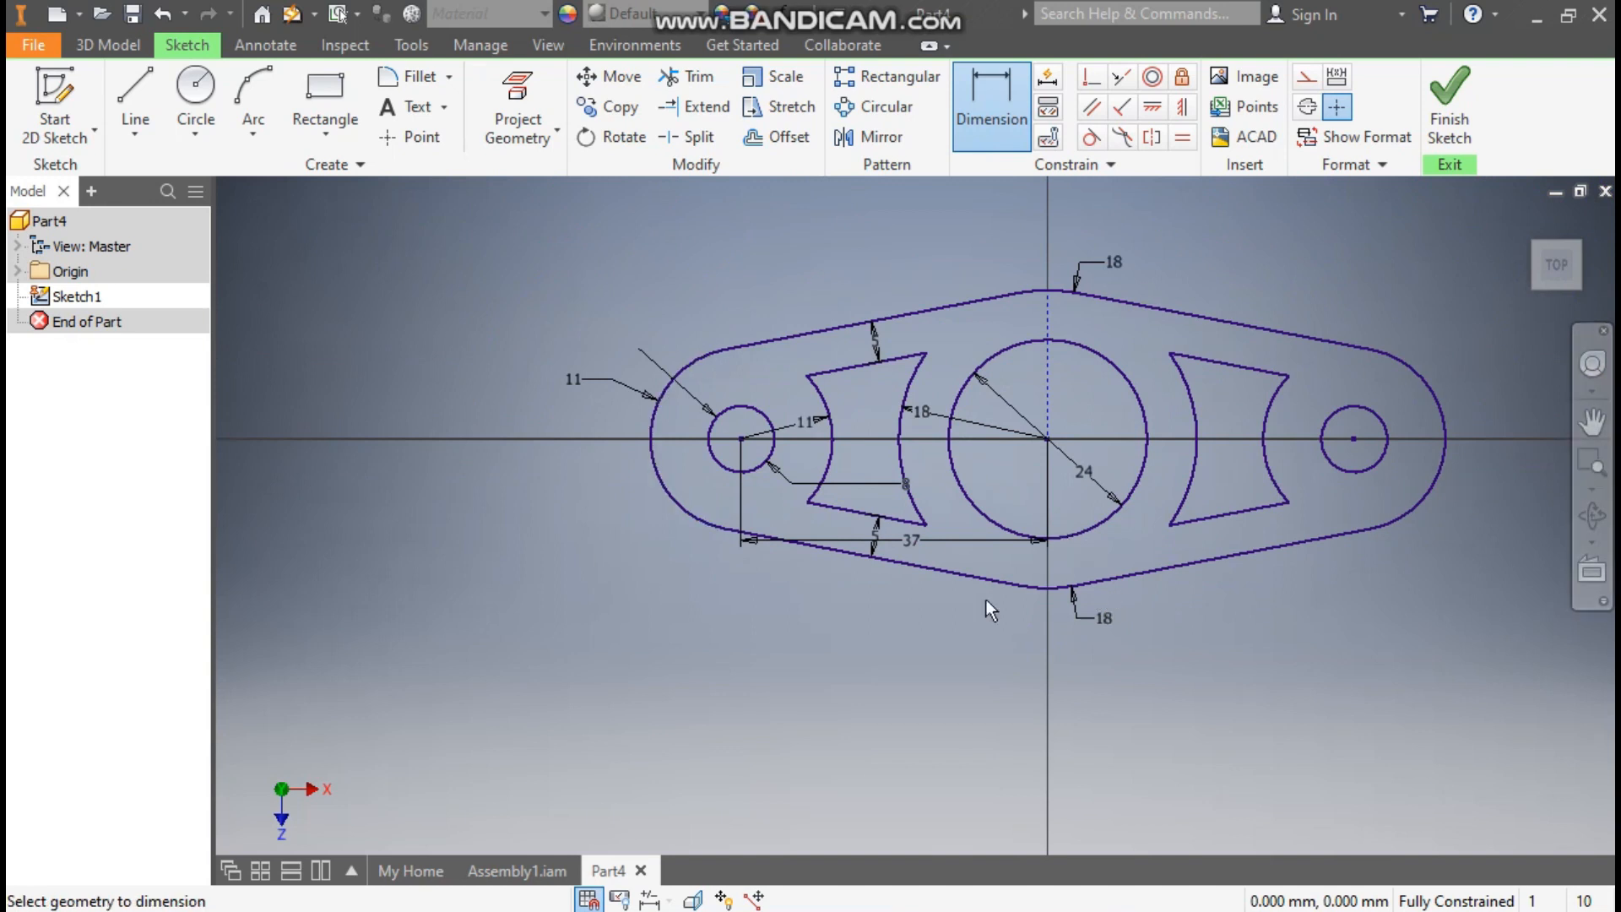
Extrude the plate profile around its holes and cutouts symmetrically by 7 mm.
left_click(130, 47)
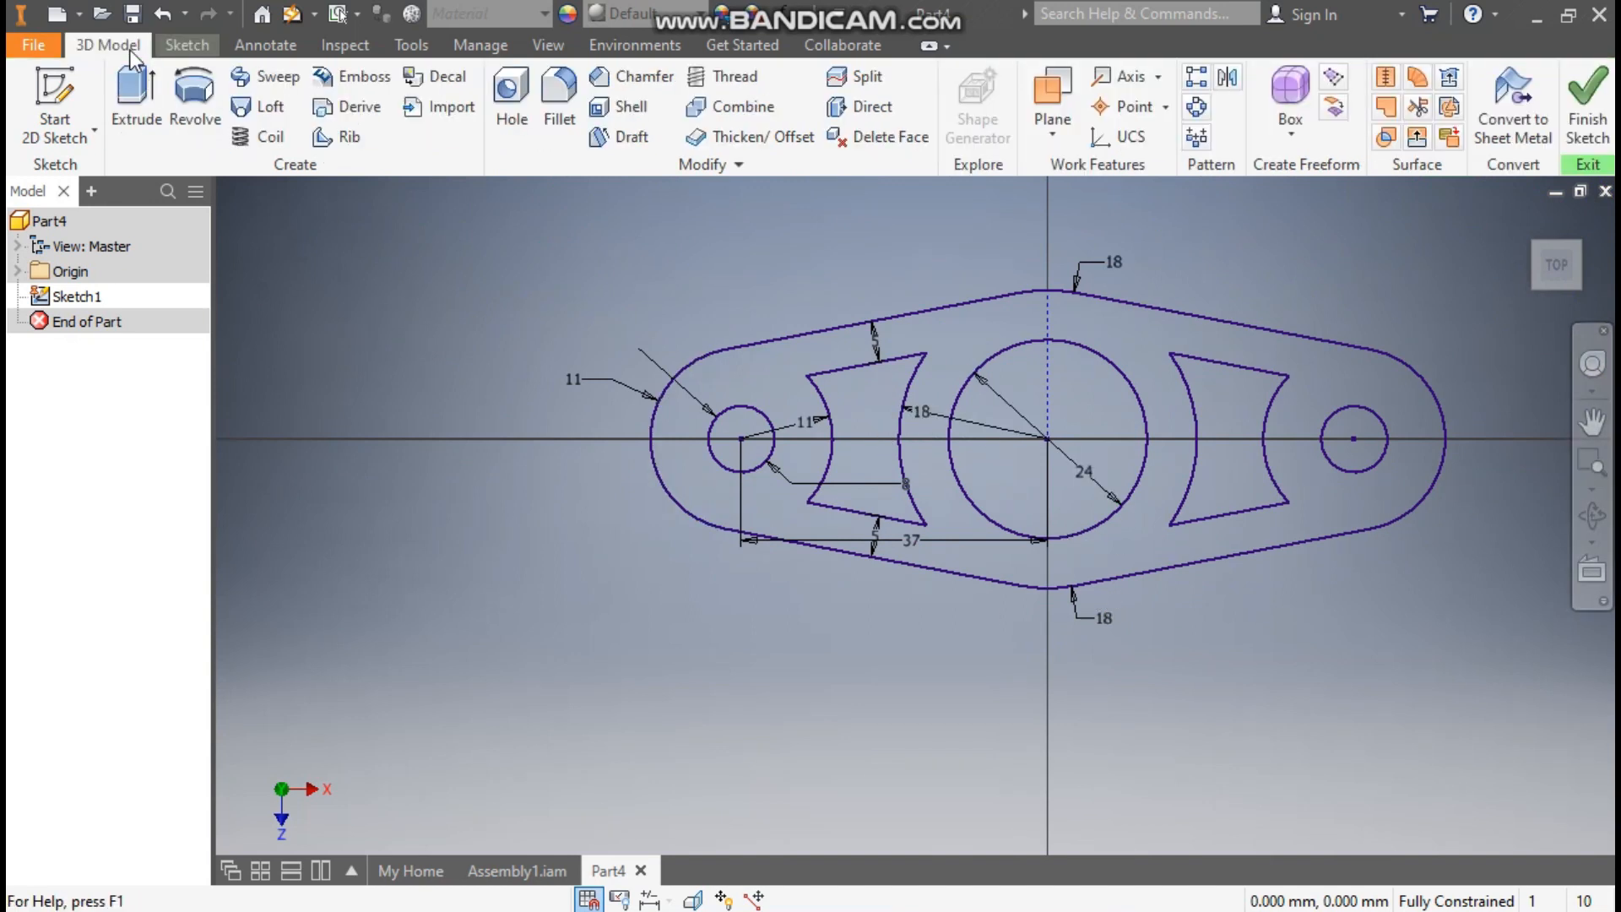
left_click(140, 98)
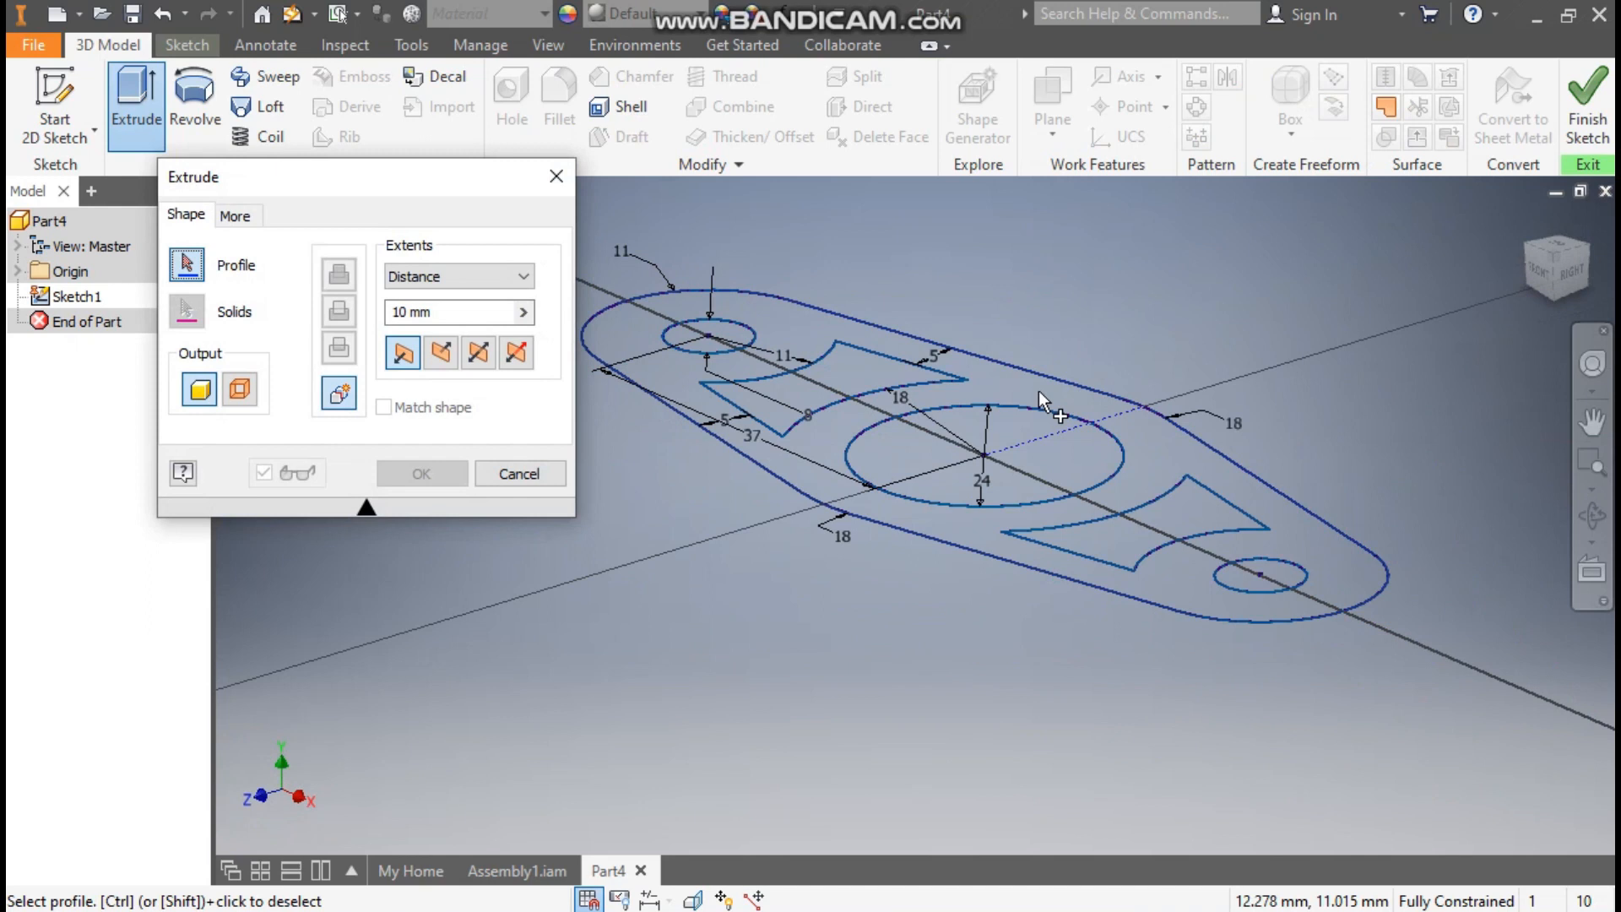
left_click(1069, 366)
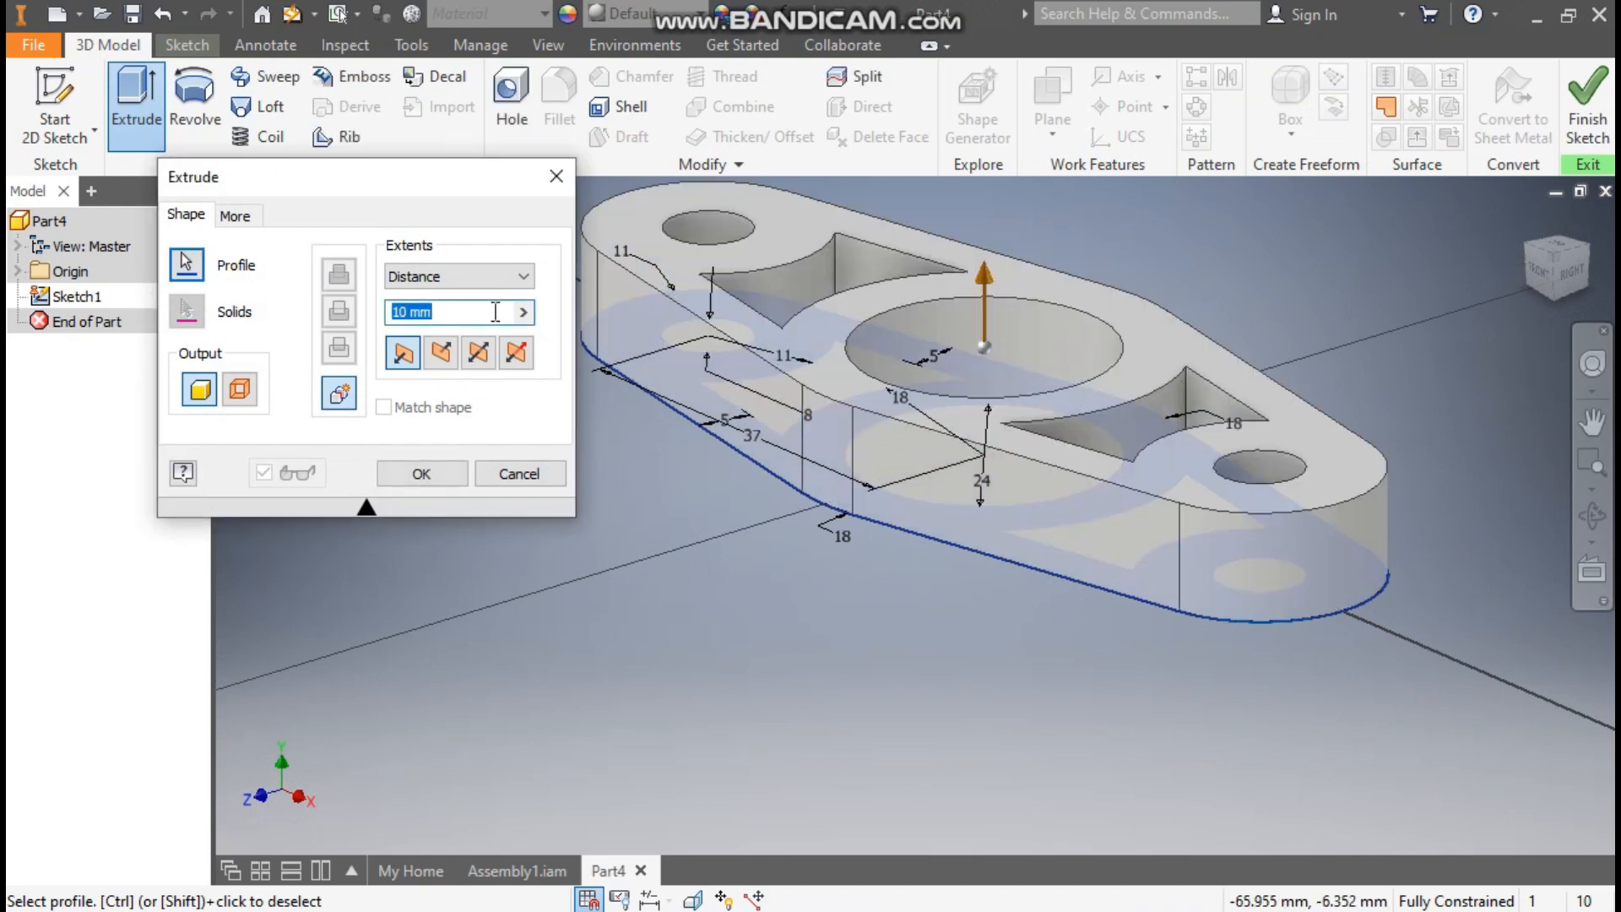
left_click(479, 361)
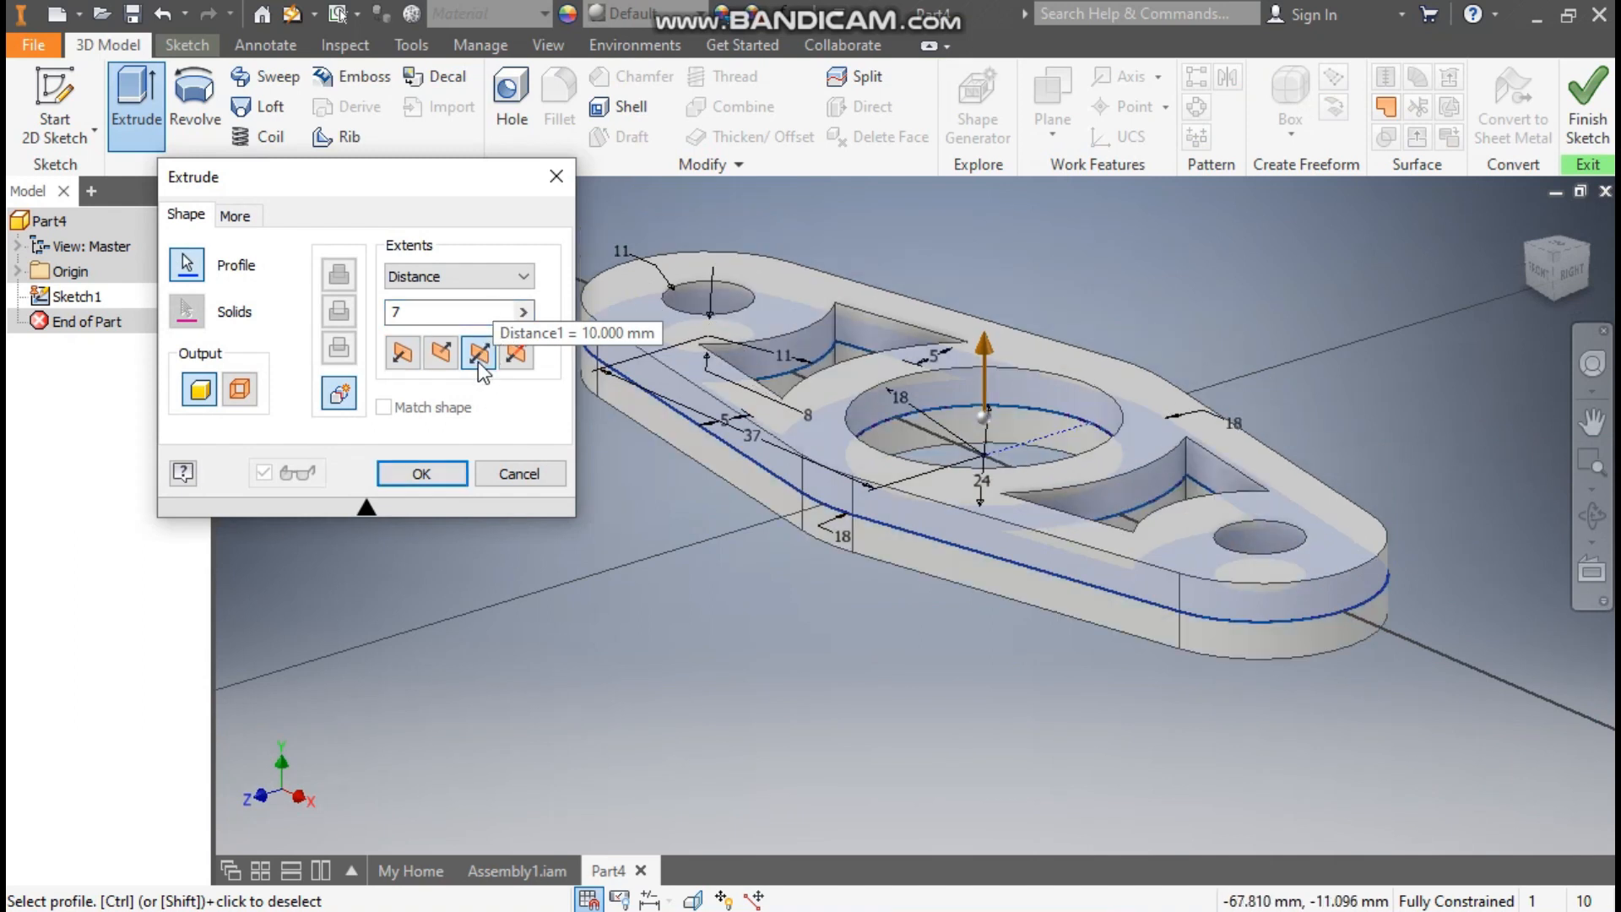
left_click(435, 476)
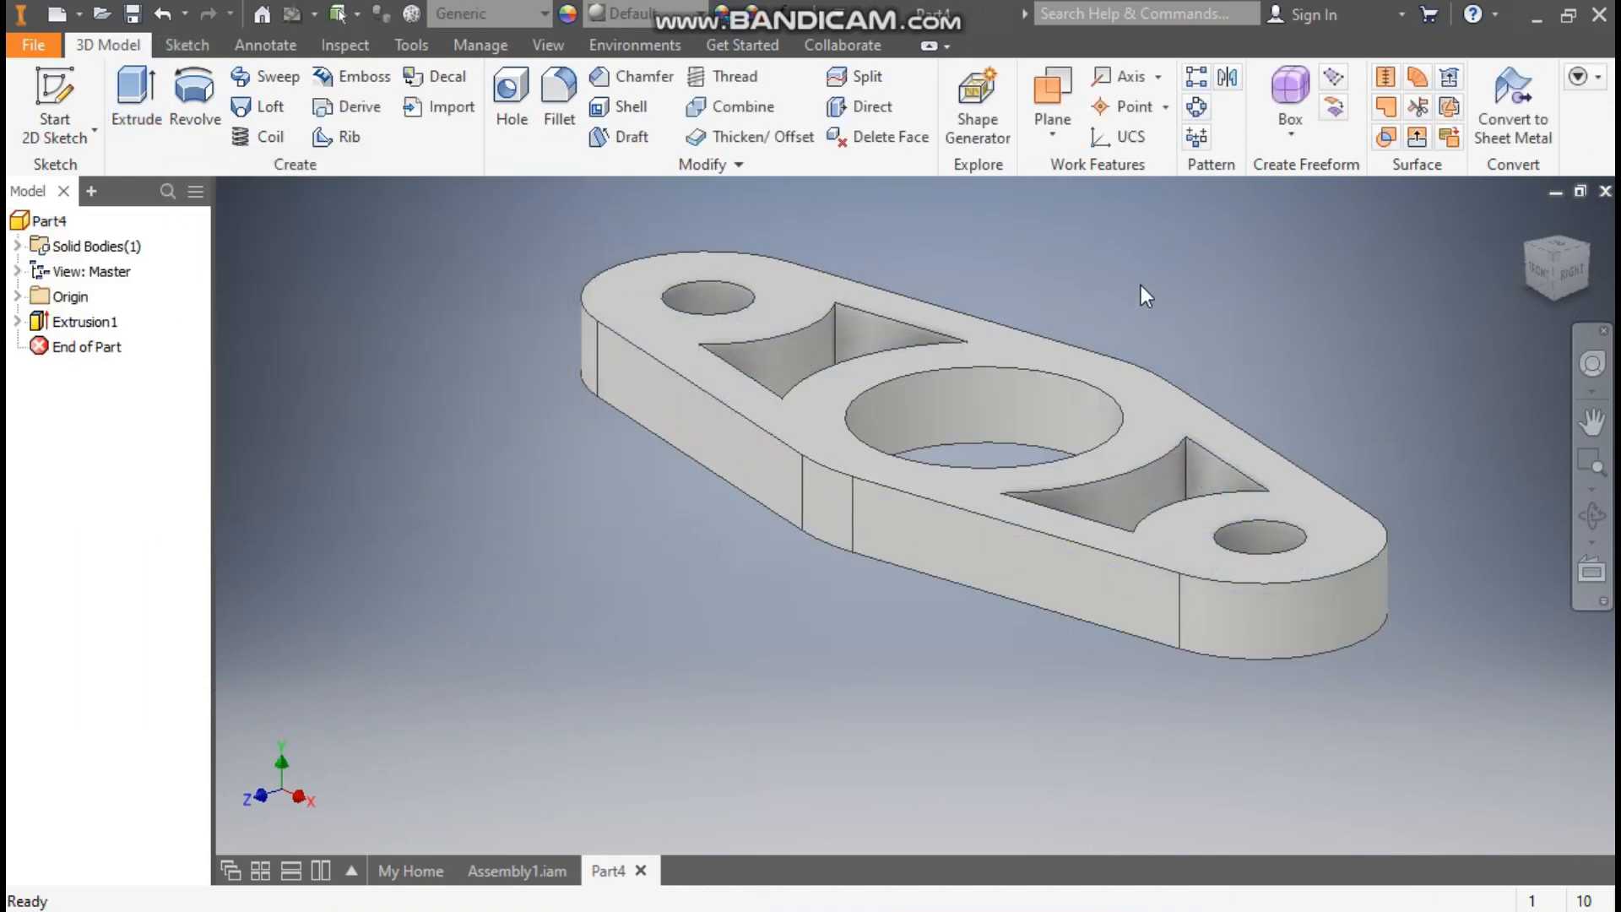
Fillet the eight vertical corner edges of the two cutouts with a 4 mm radius.
middle_click_drag(1159, 257, 1172, 307, "shift")
middle_click_drag(1099, 412, 1091, 496)
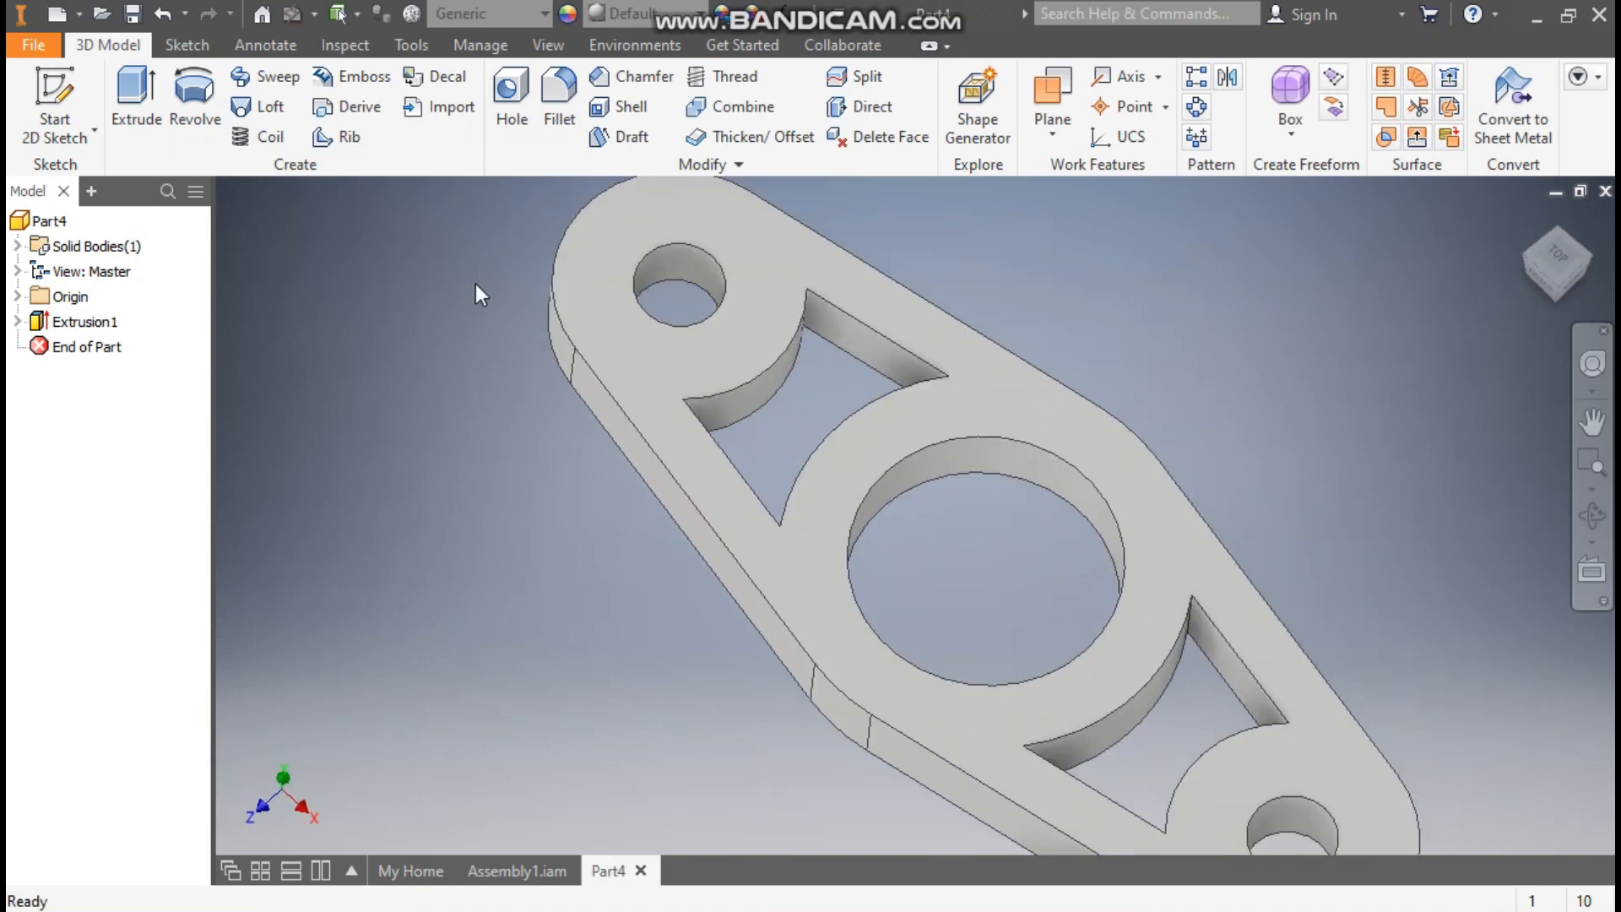
left_click(555, 90)
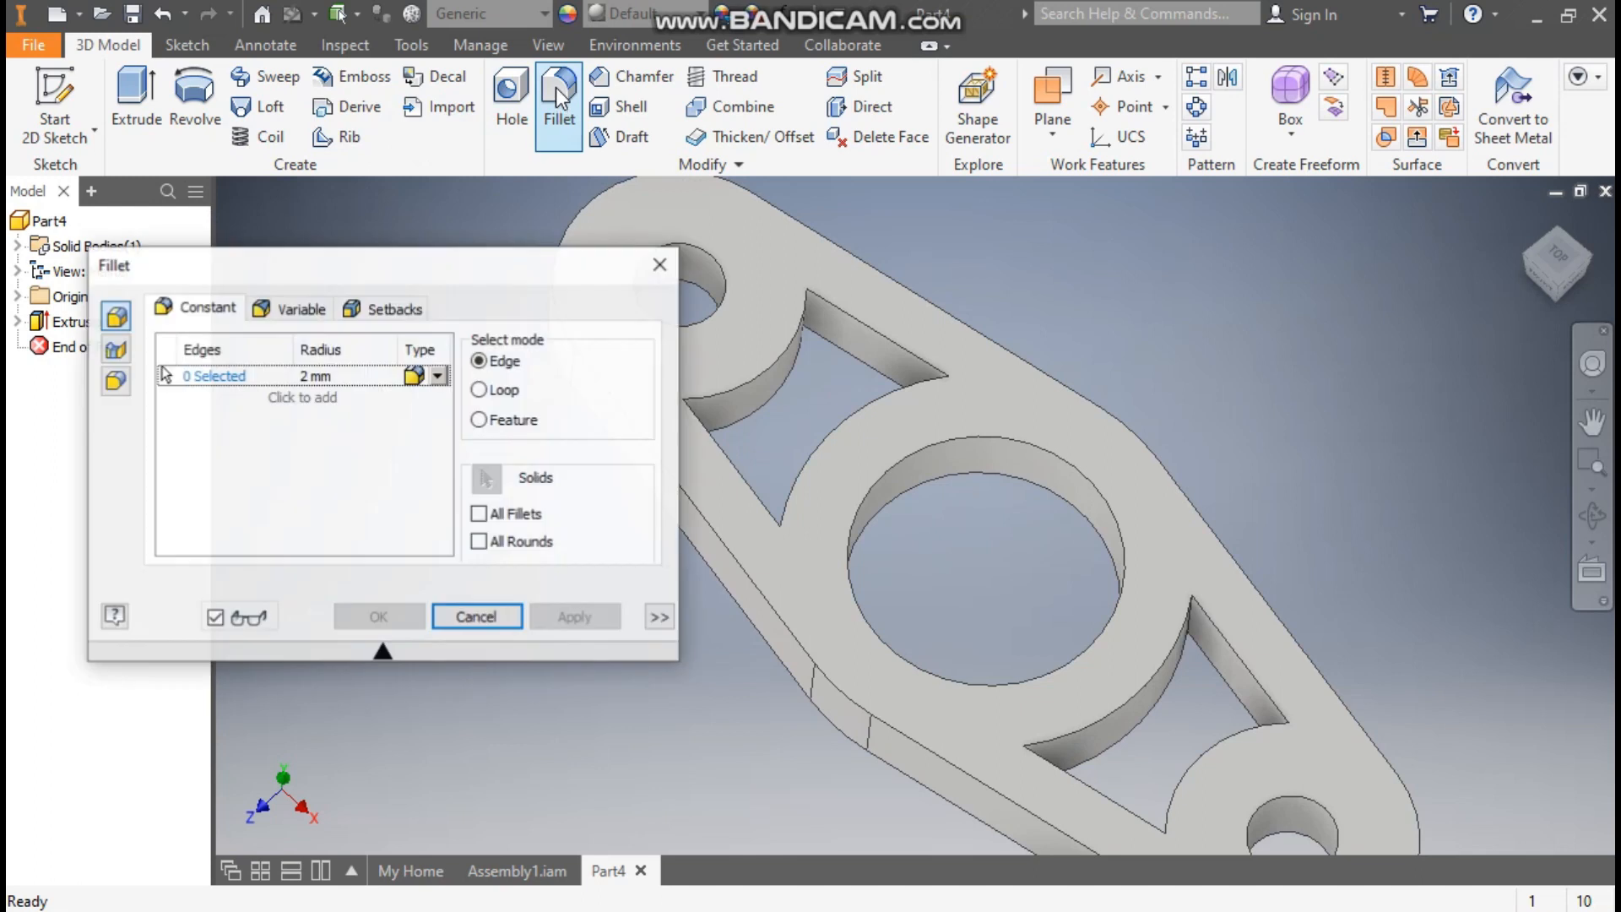
left_click(314, 374)
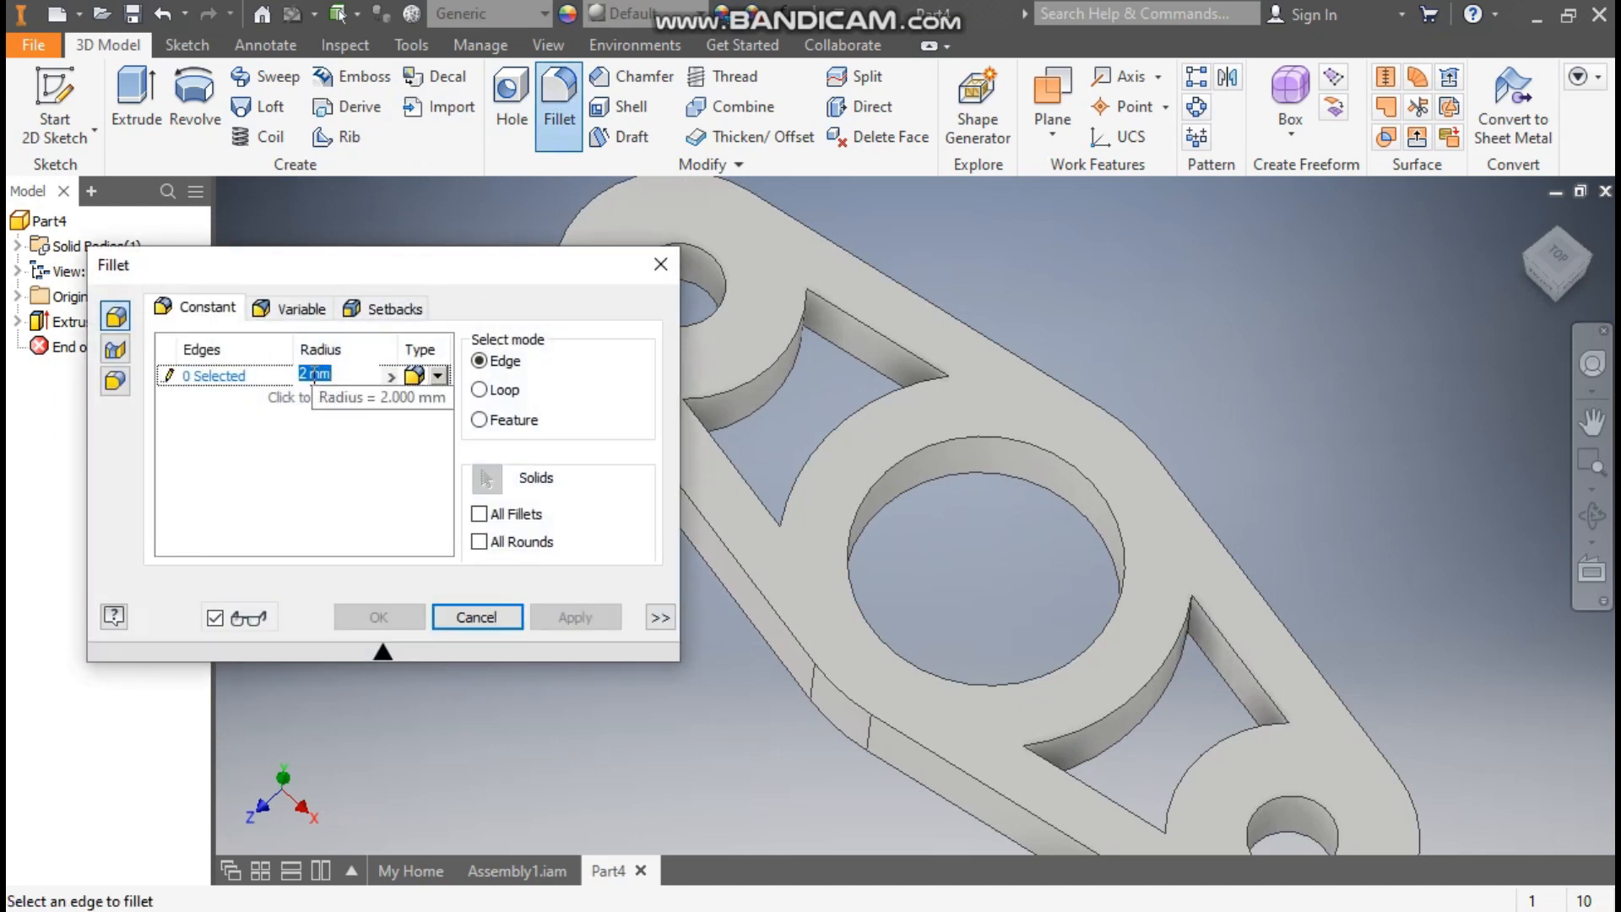
left_click(226, 386)
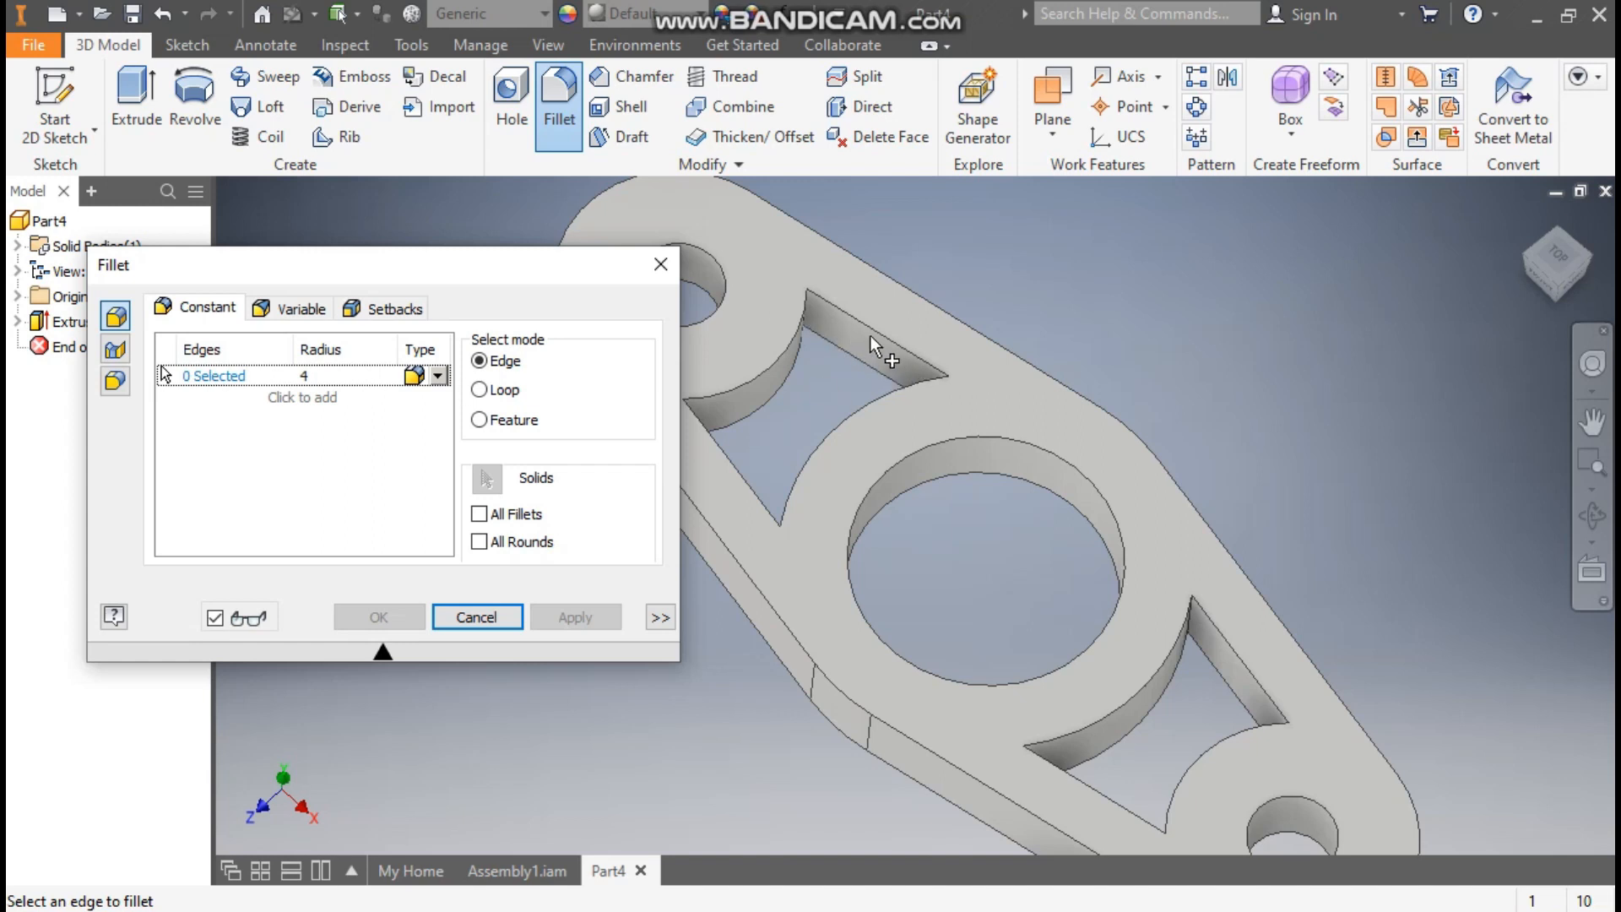
middle_click_drag(870, 334, 916, 574, "shift")
left_click(851, 317)
left_click(790, 456)
left_click(1072, 384)
left_click(961, 618)
left_click(1021, 614)
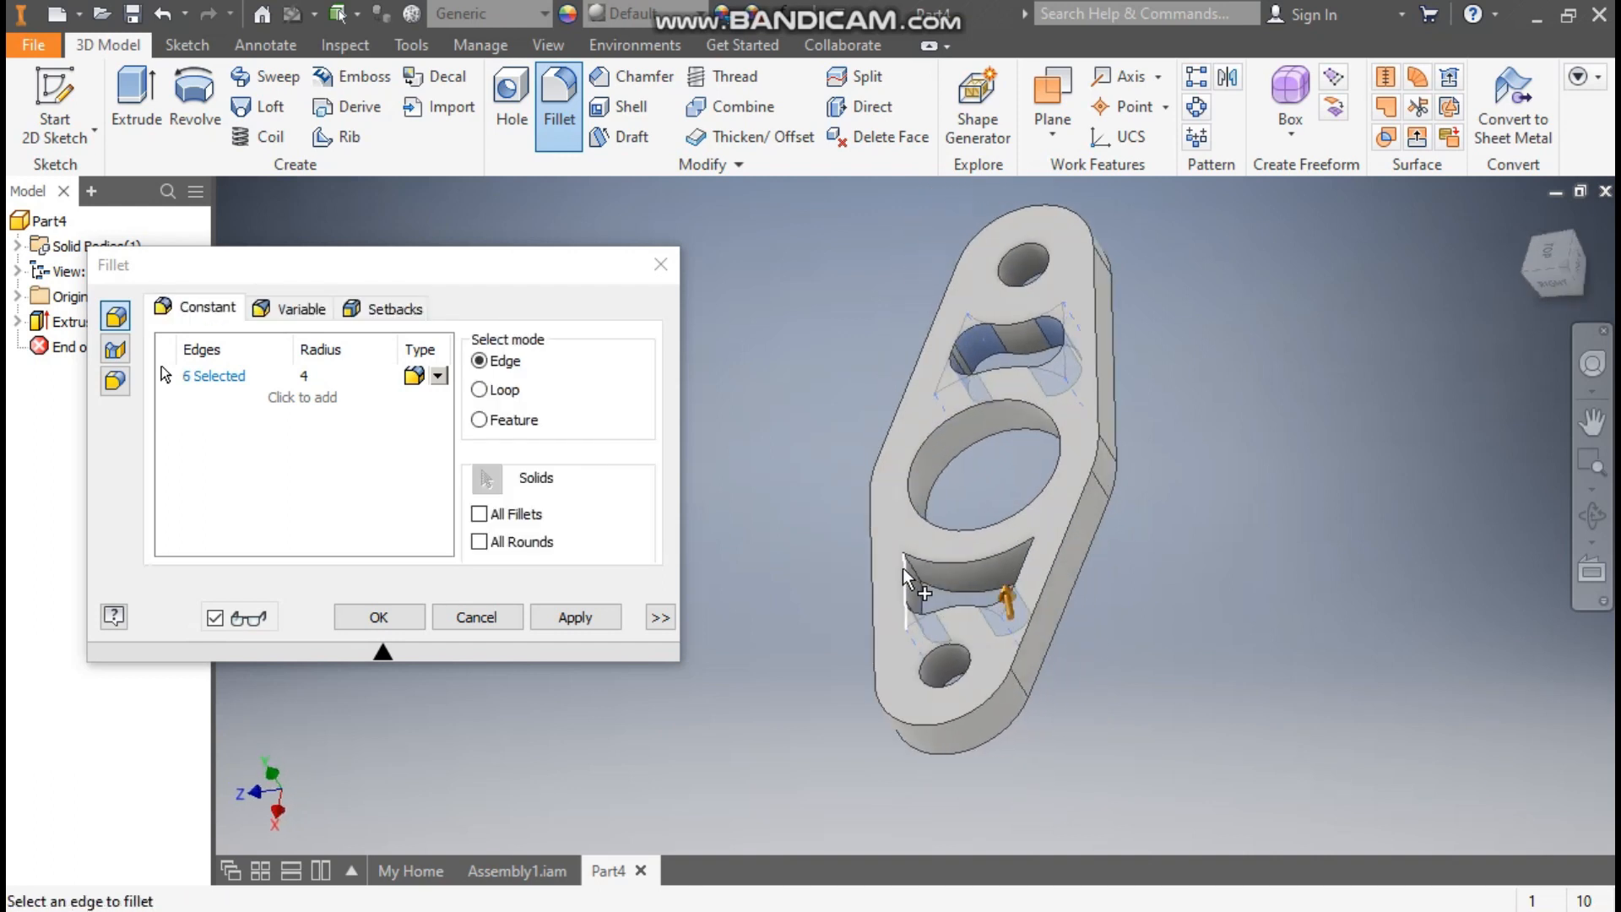
left_click(910, 565)
middle_click_drag(1031, 567, 1089, 567, "shift")
left_click(1086, 564)
left_click(410, 616)
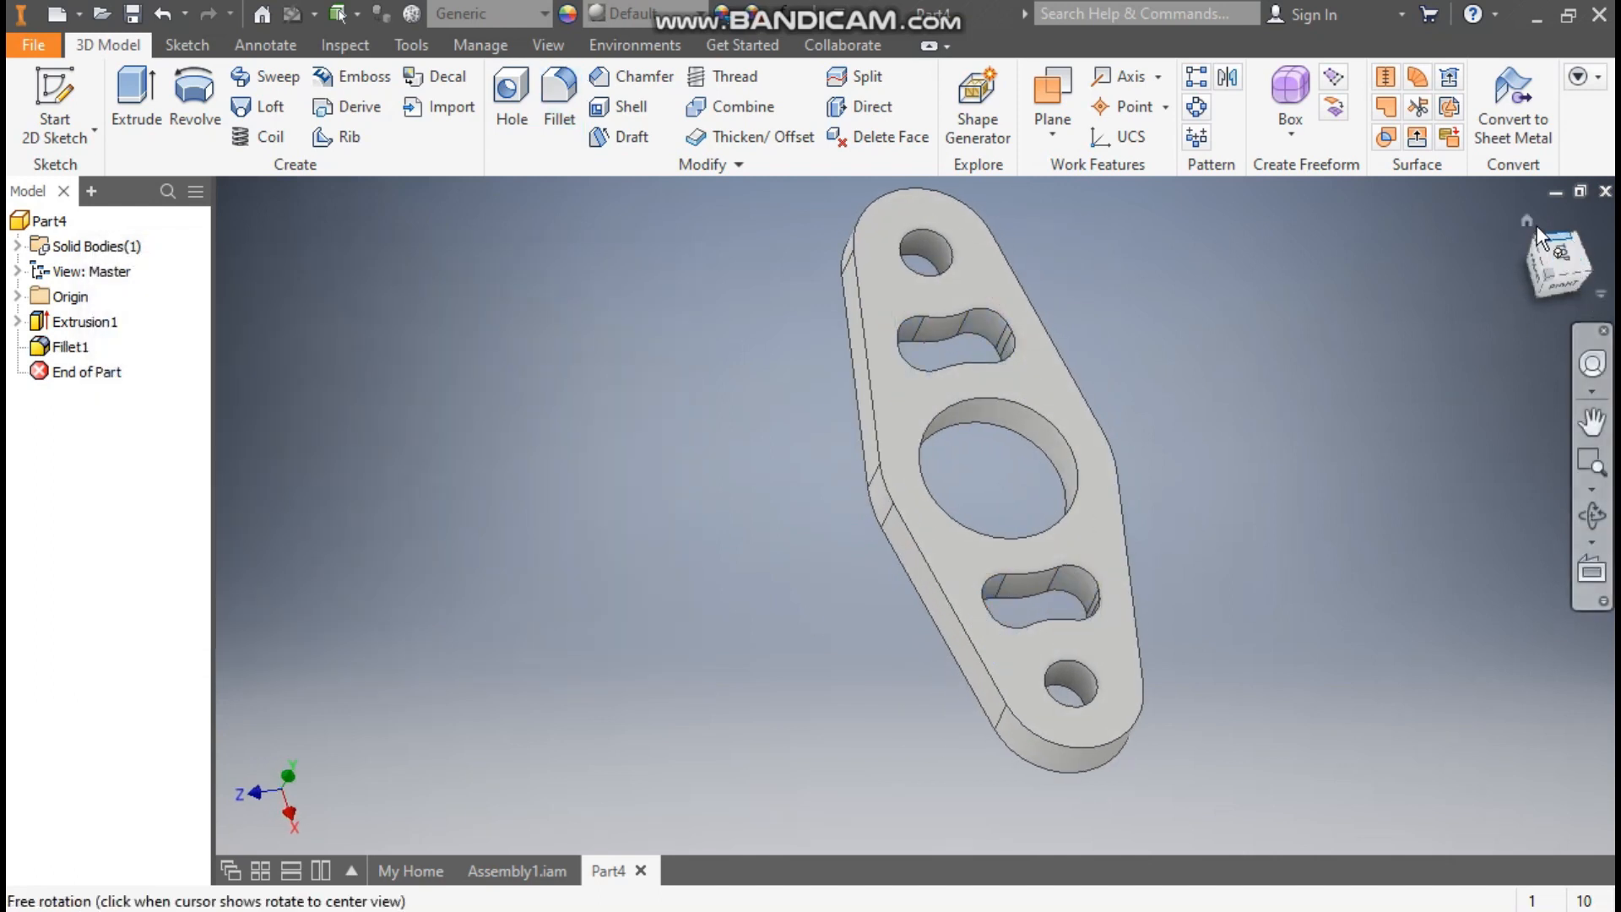
Return the plate to its home view and give it the Blue - Wall Paint - Glossy appearance.
left_click(1527, 220)
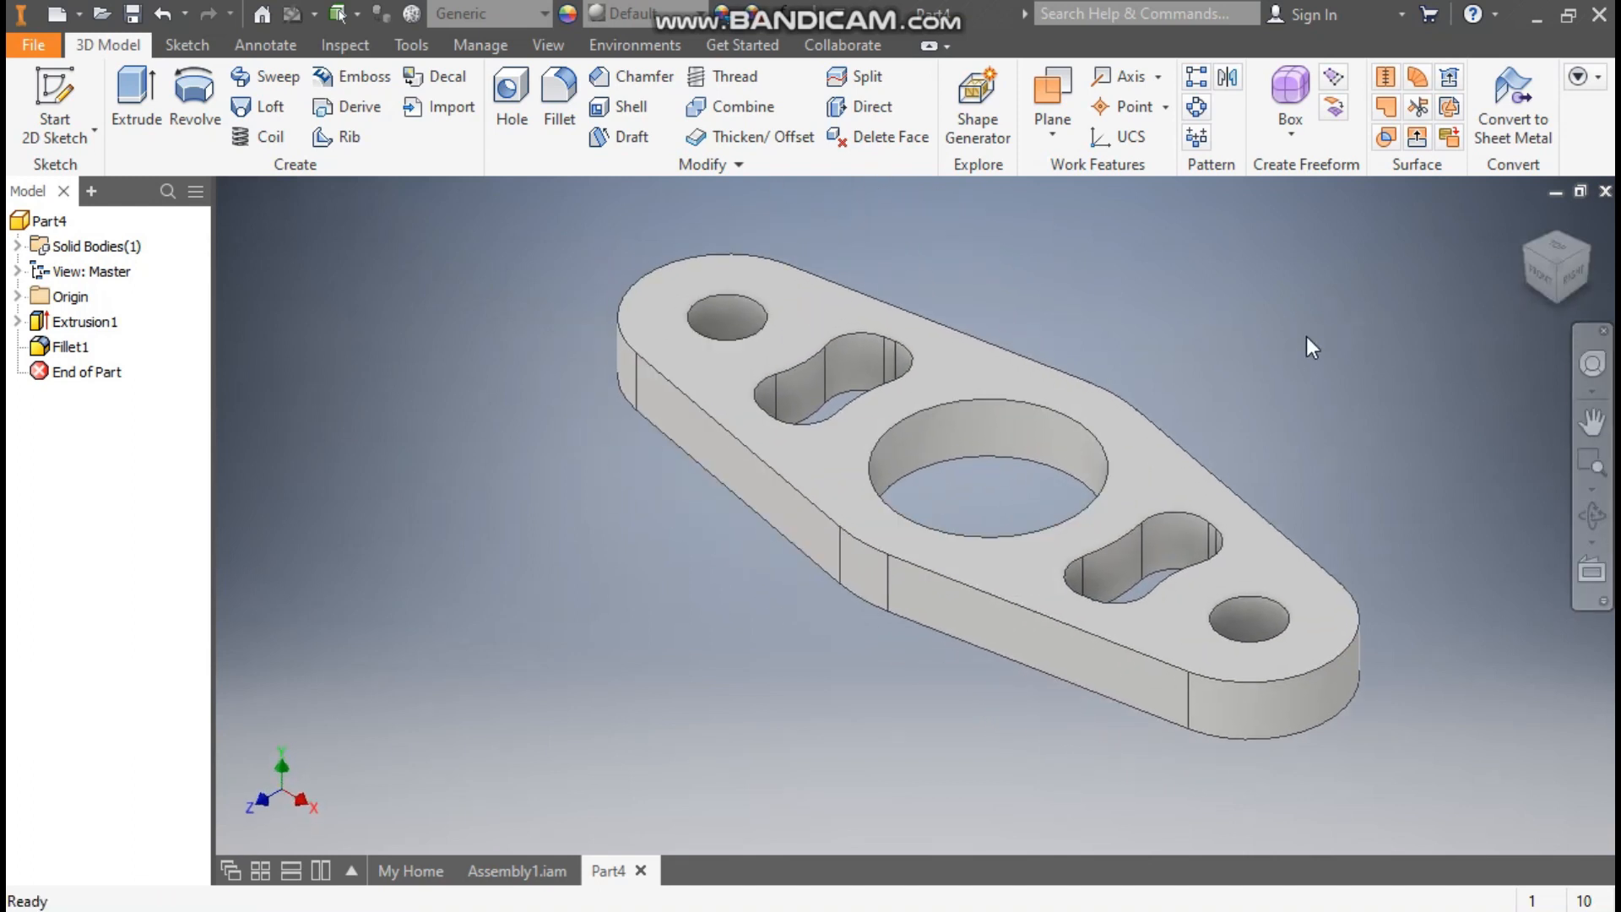
left_click(667, 13)
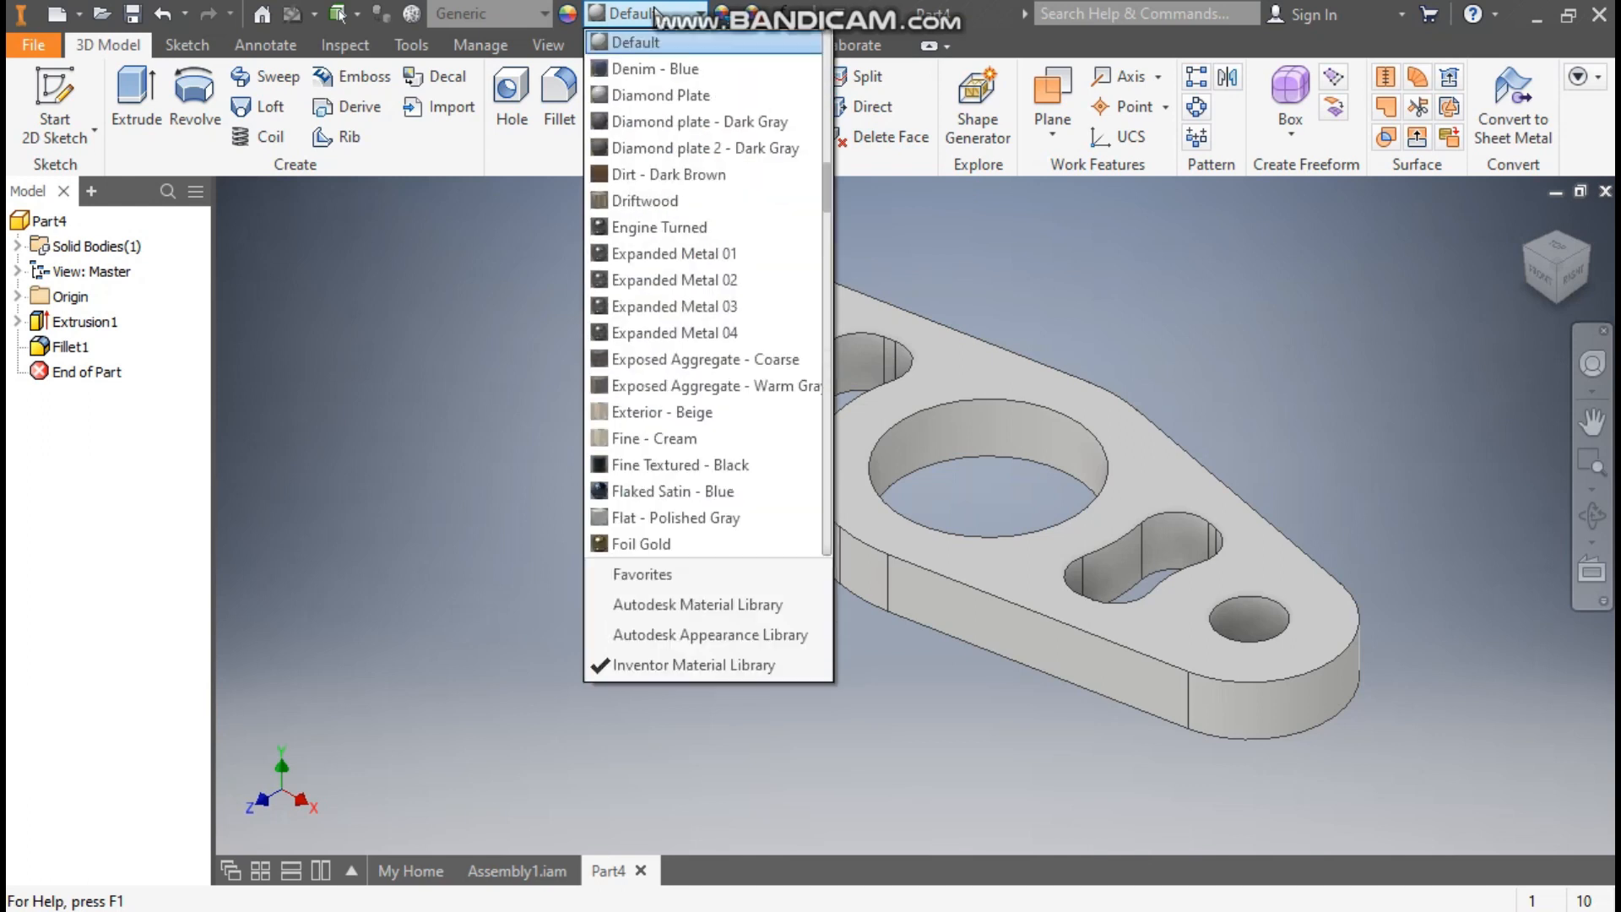
scroll(694, 140, "up", 12)
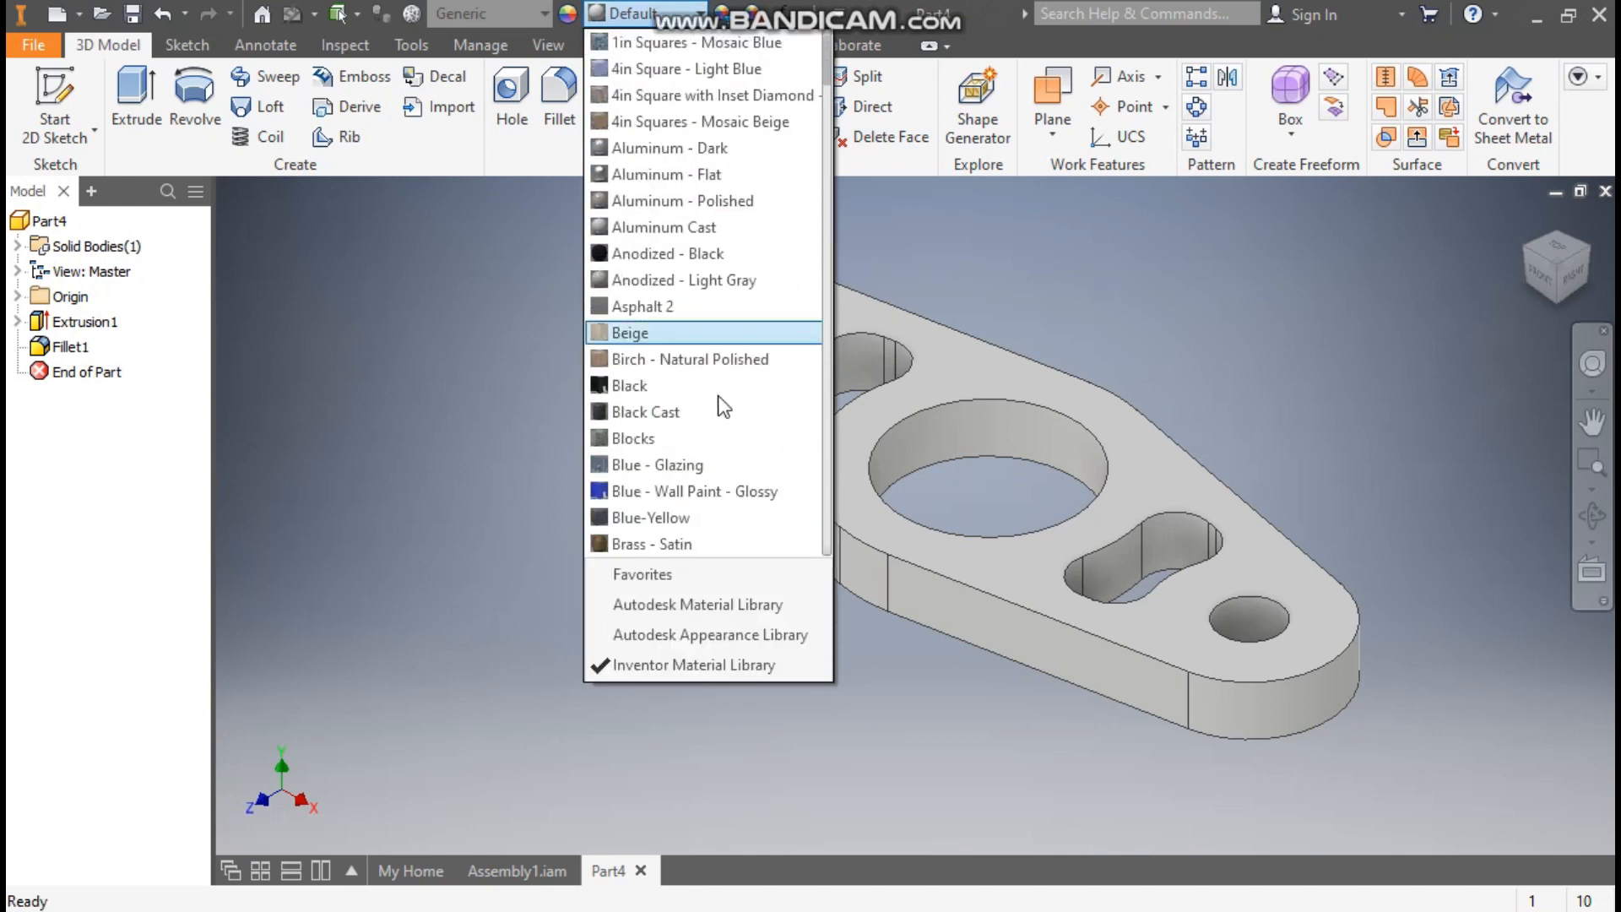
left_click(712, 490)
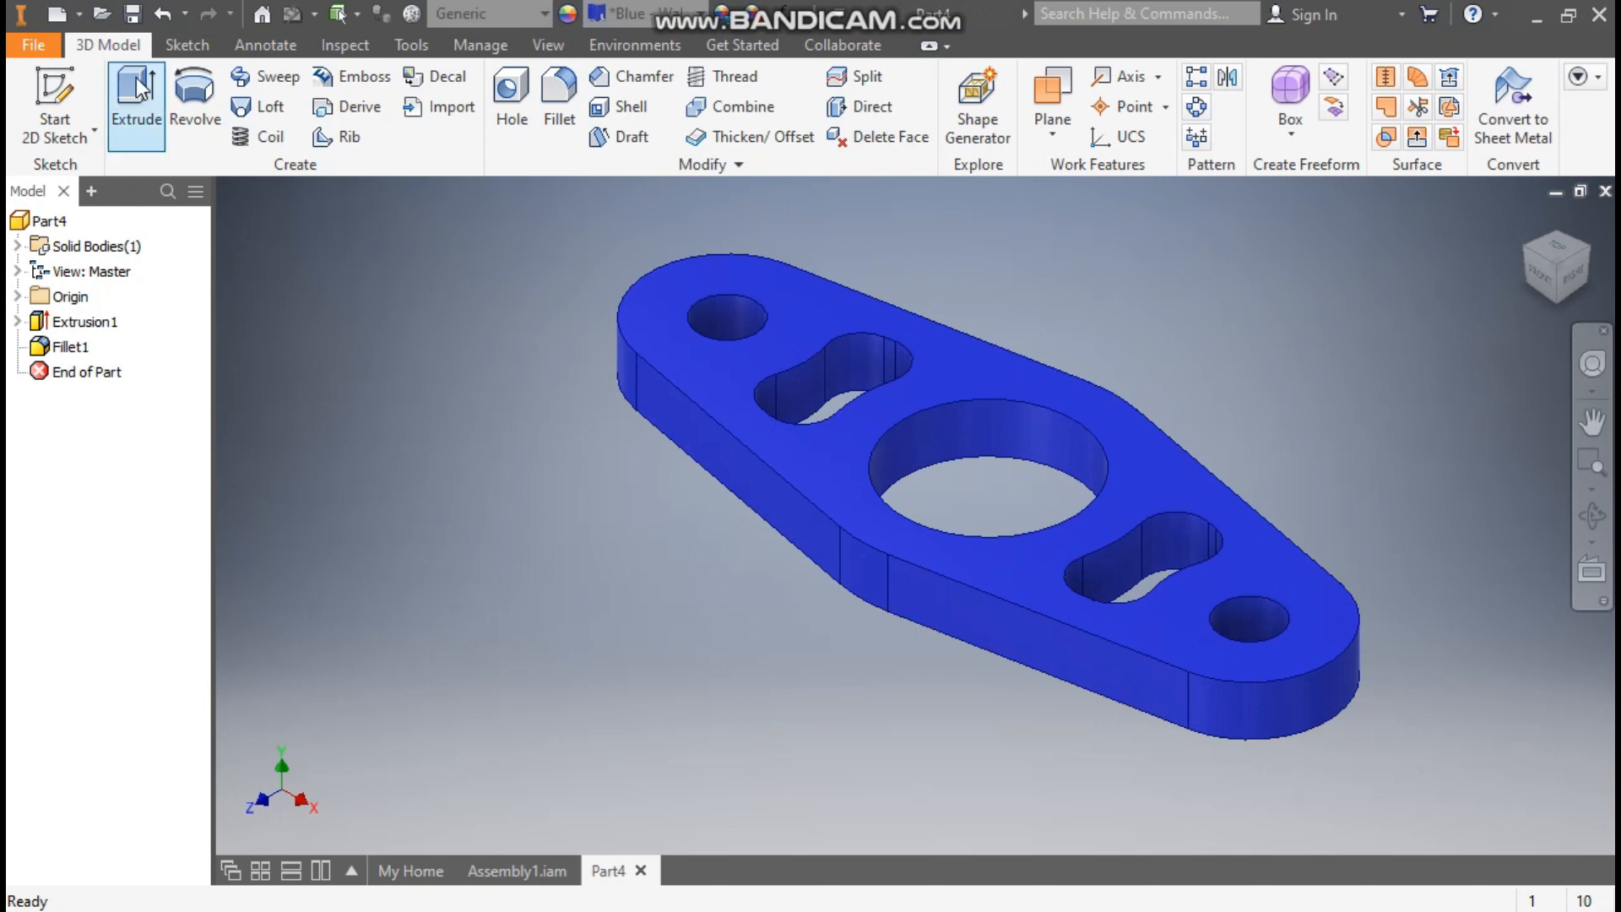
Save the part as COVER in the assy folder and close it.
left_click(133, 14)
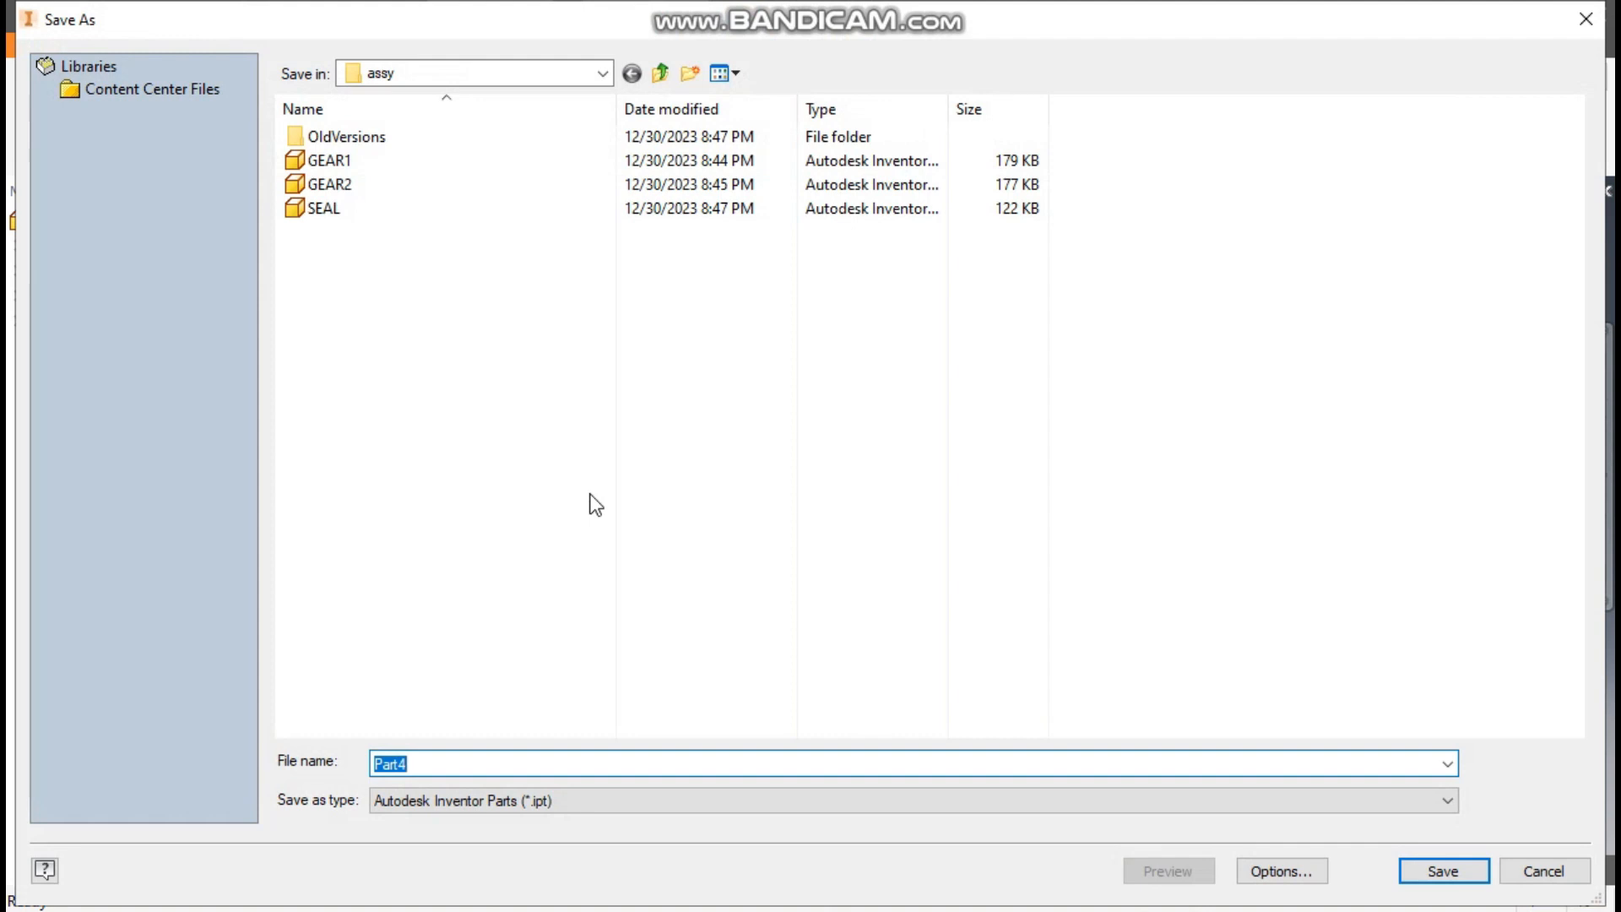
type("COVER")
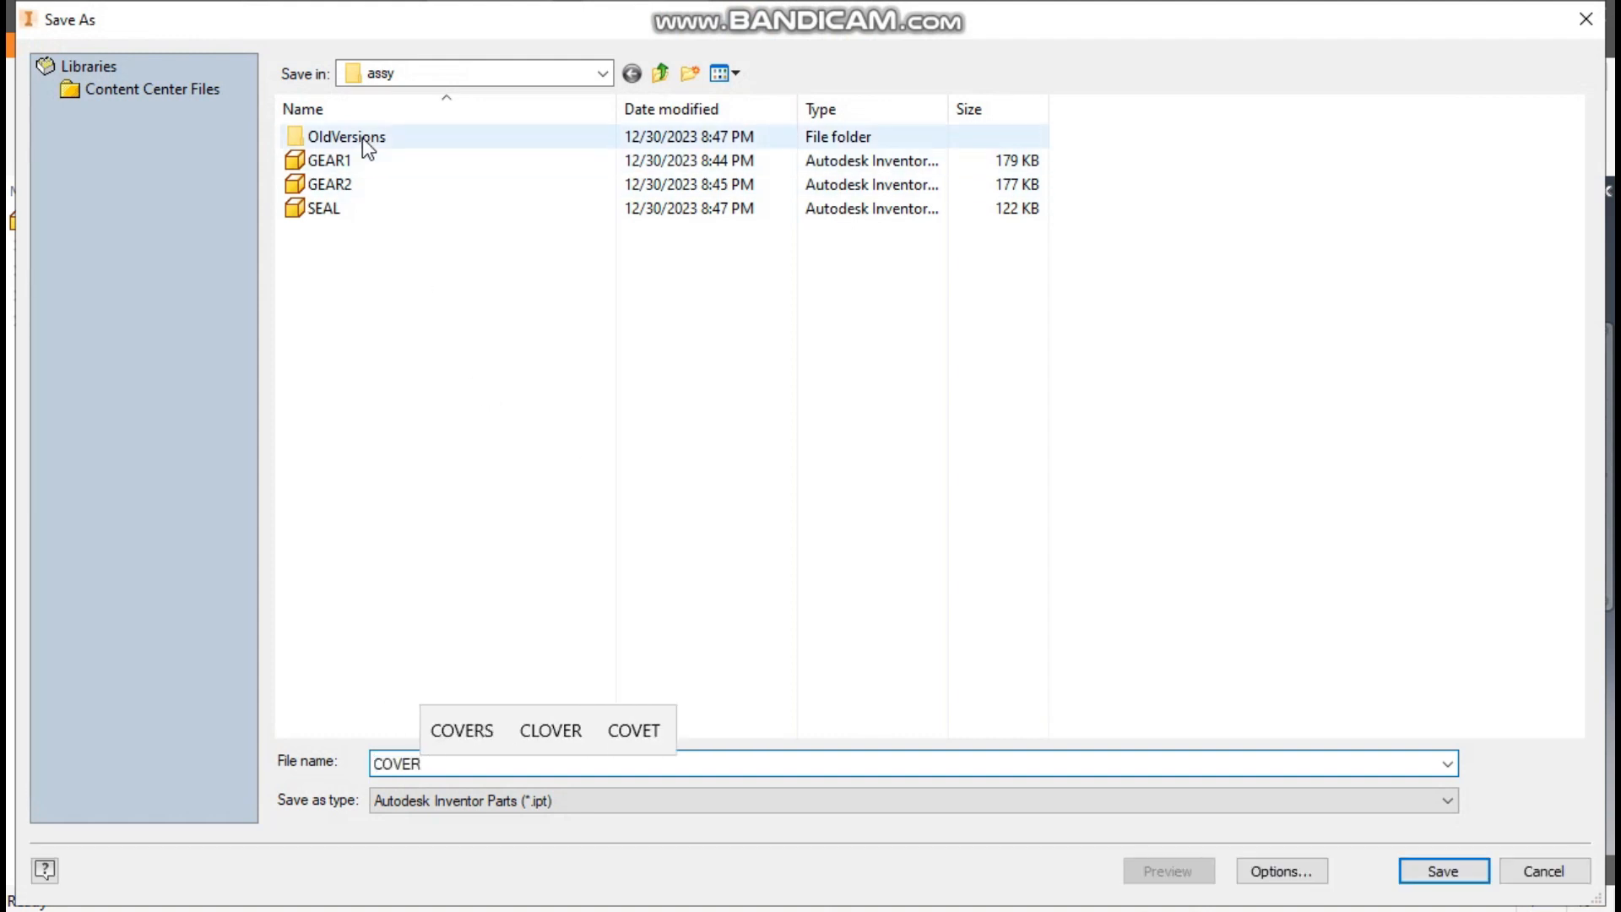
left_click(1443, 872)
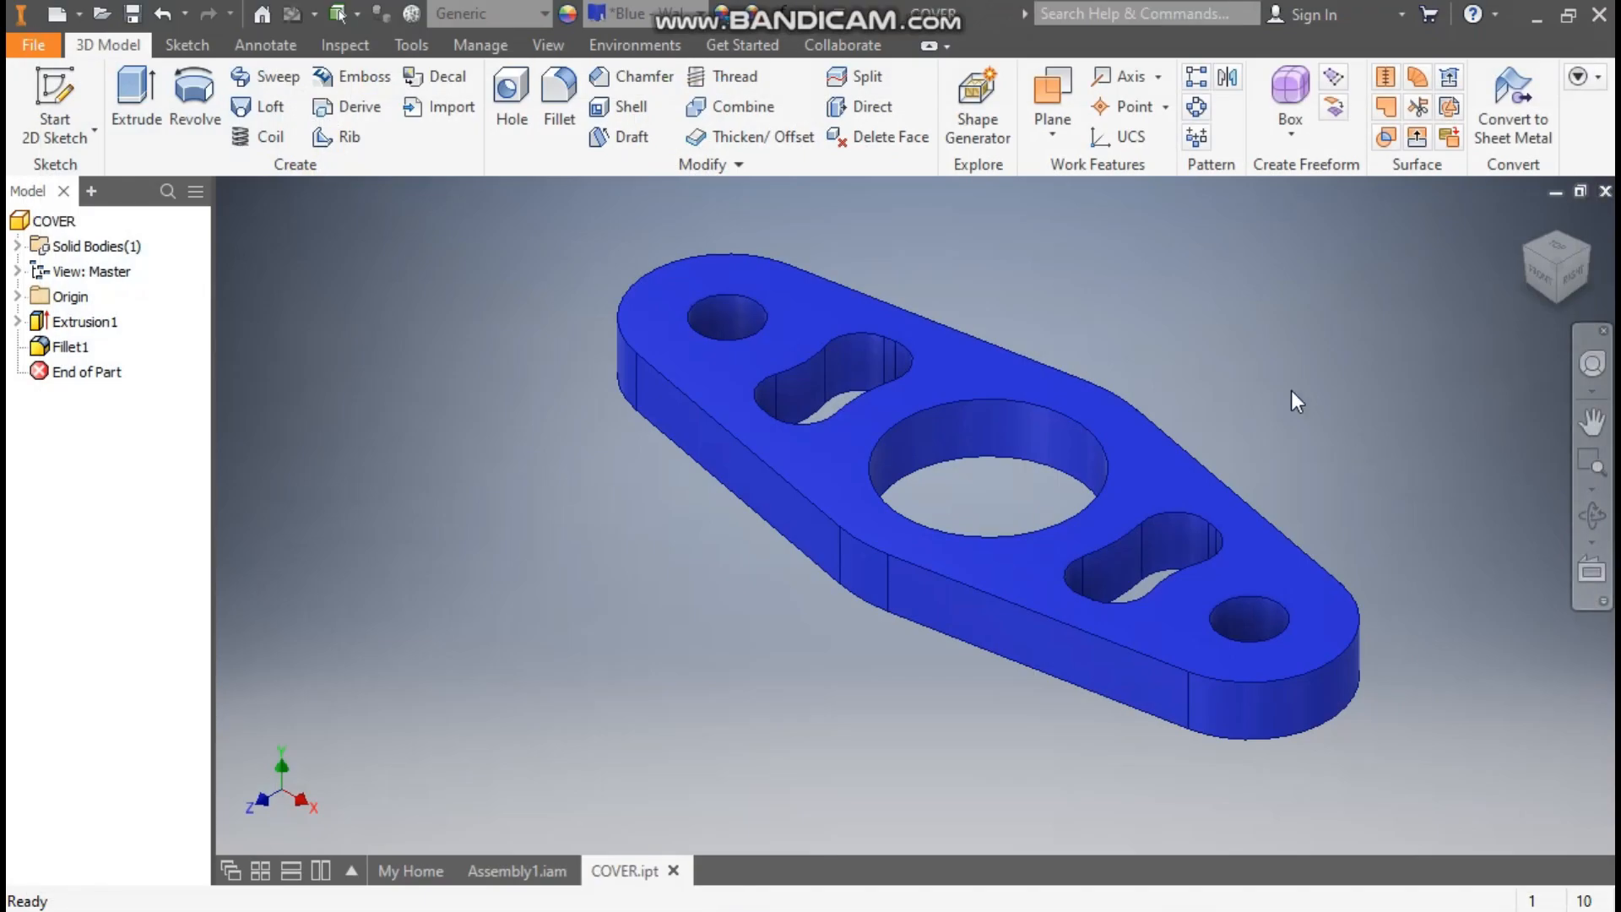
left_click(1605, 191)
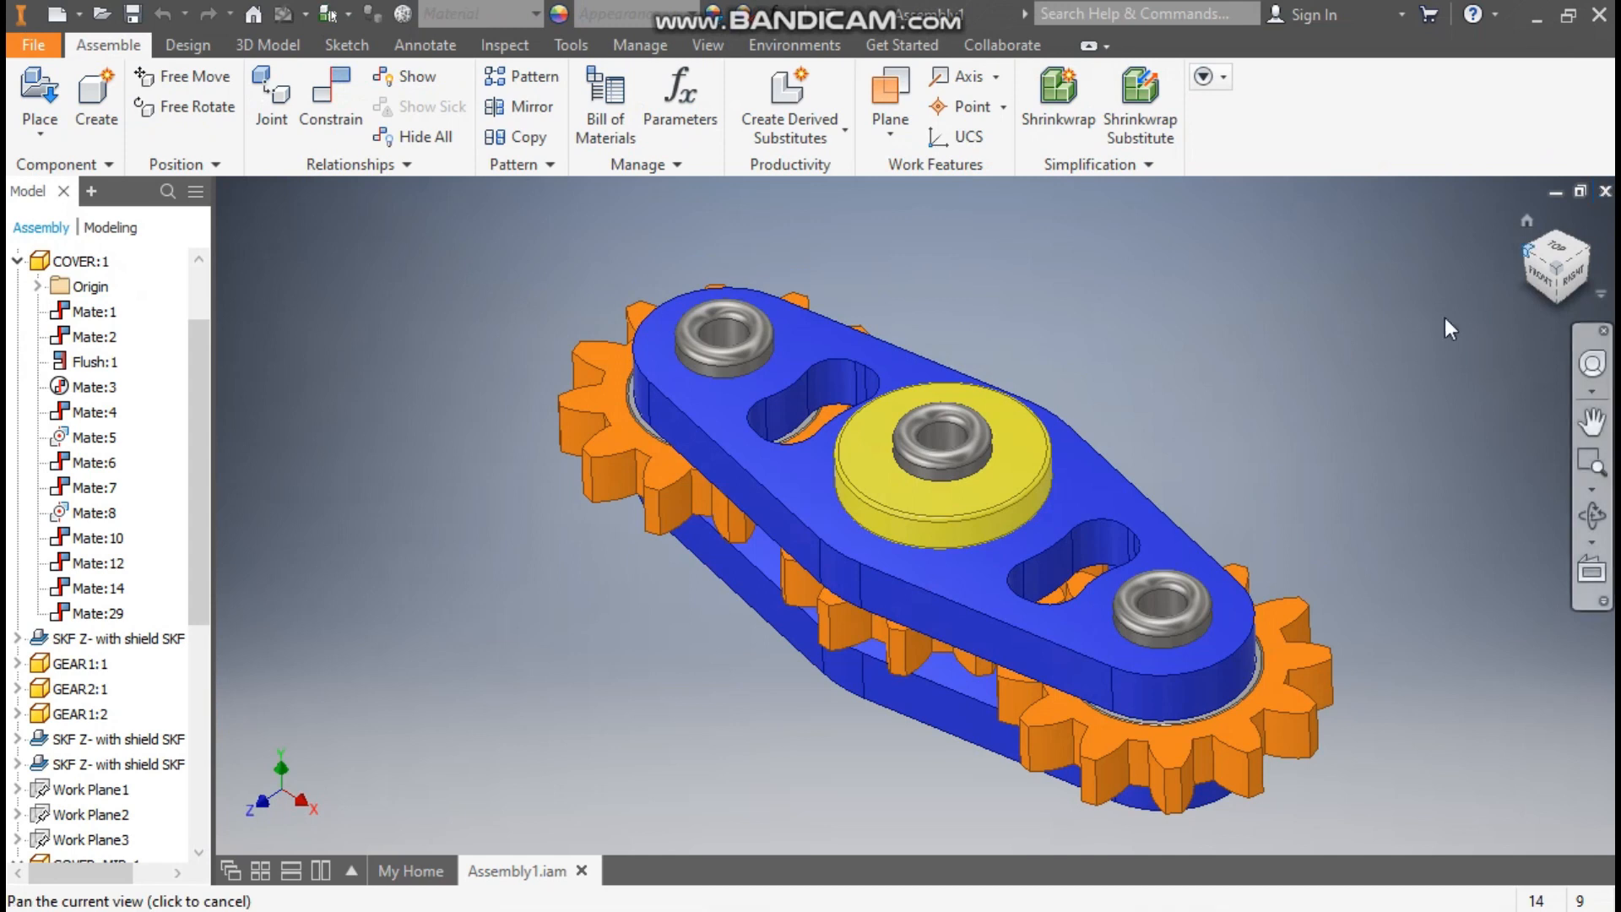
Create a new assembly from the metric Standard (mm).iam template.
left_click(52, 19)
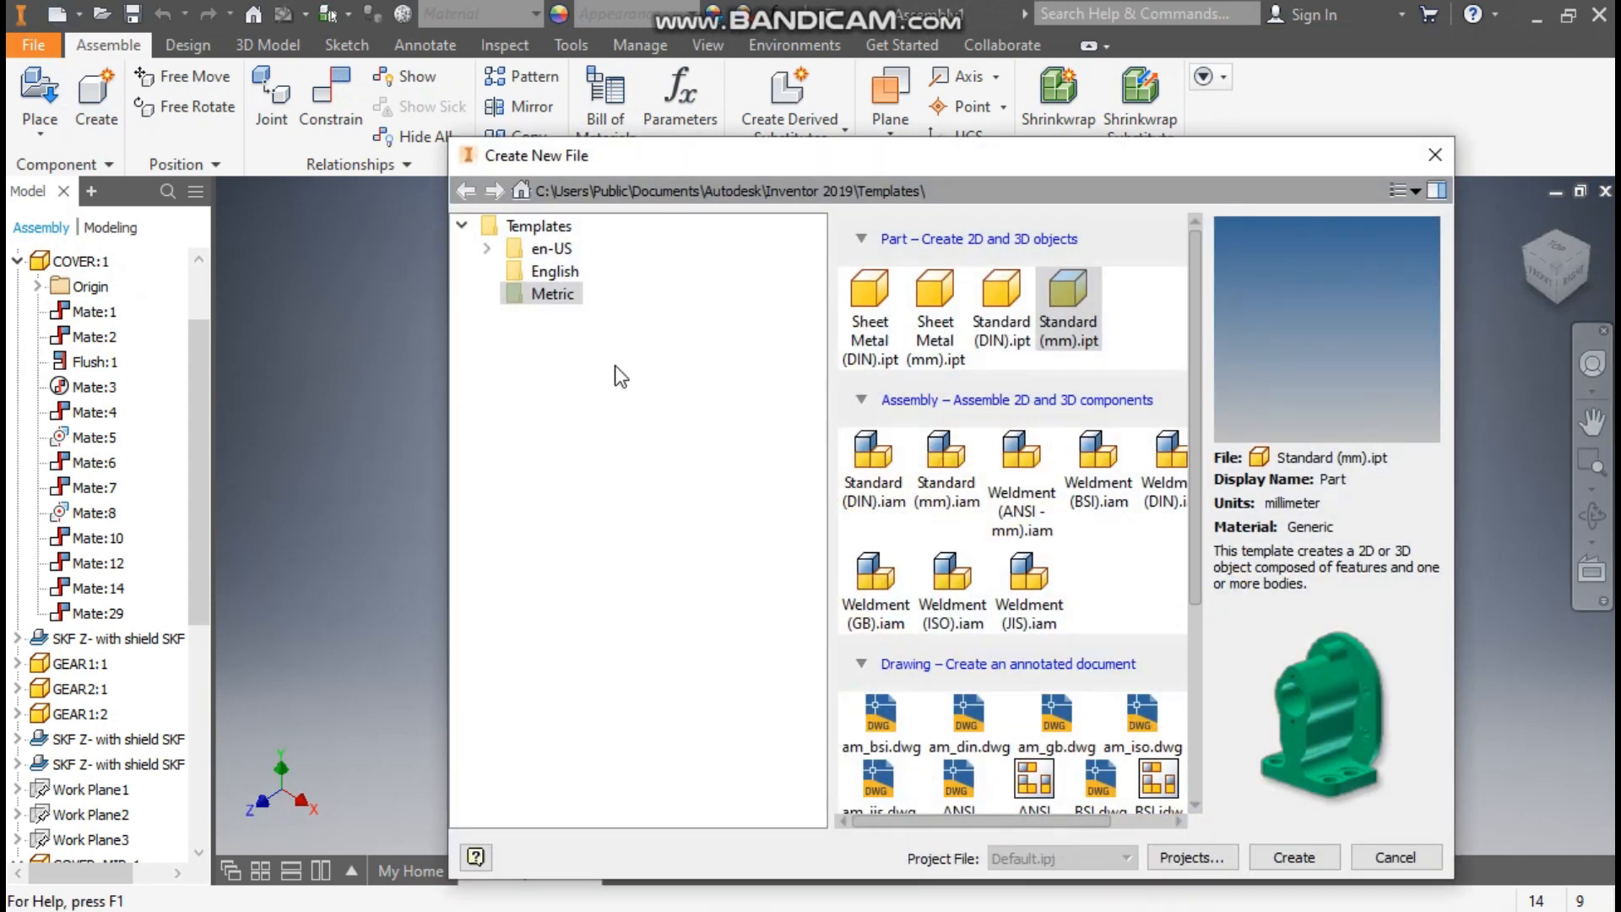
left_click(946, 463)
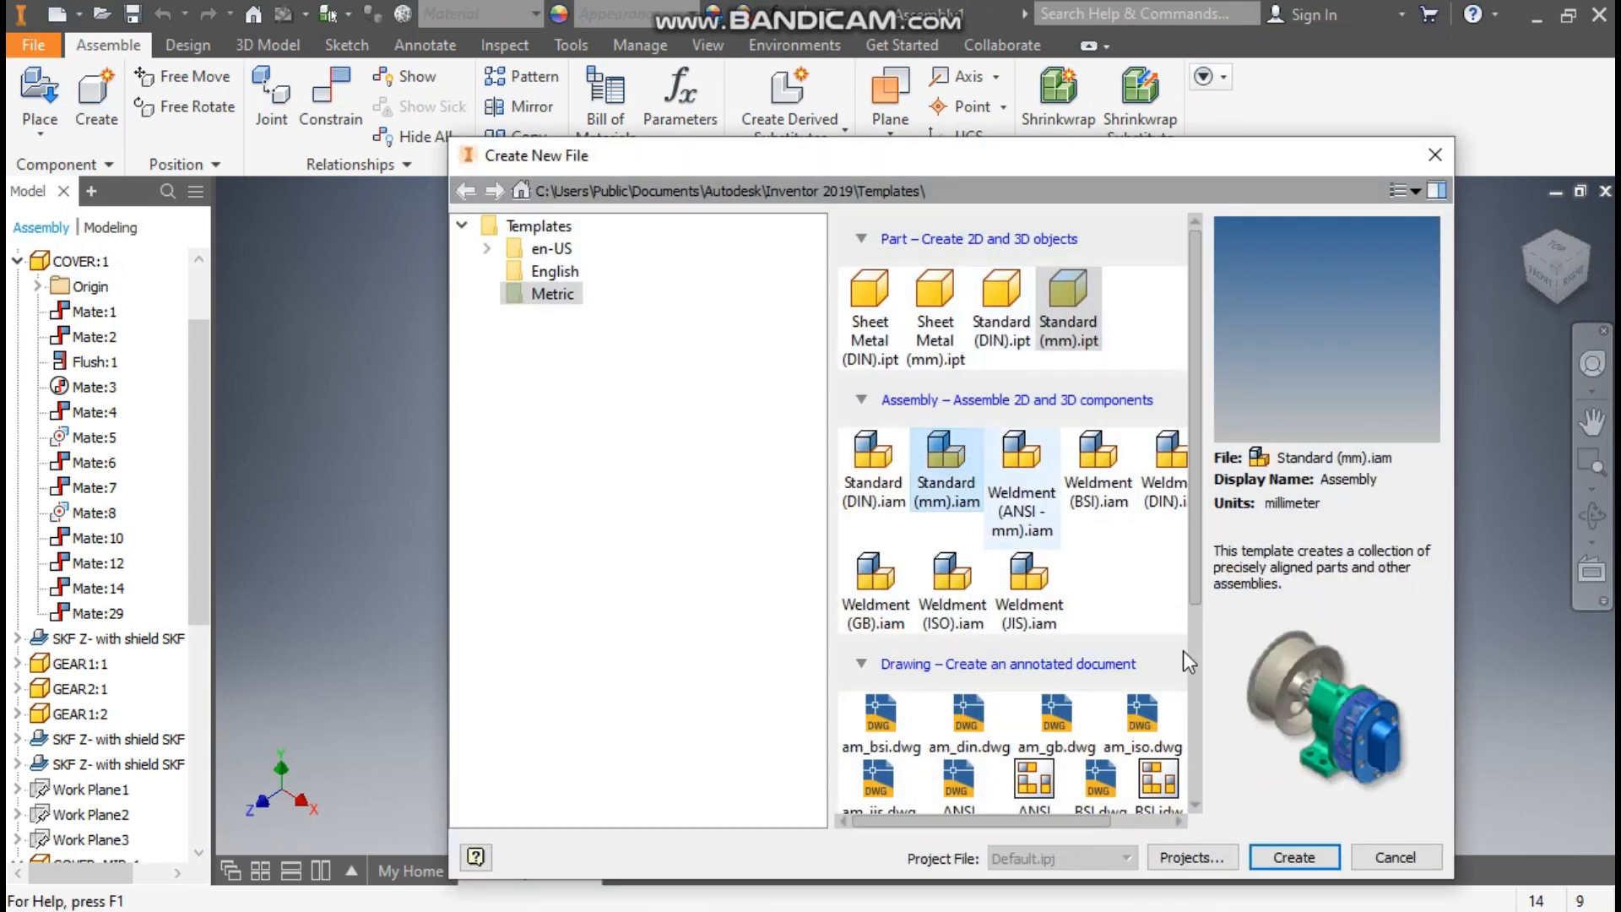
left_click(1293, 857)
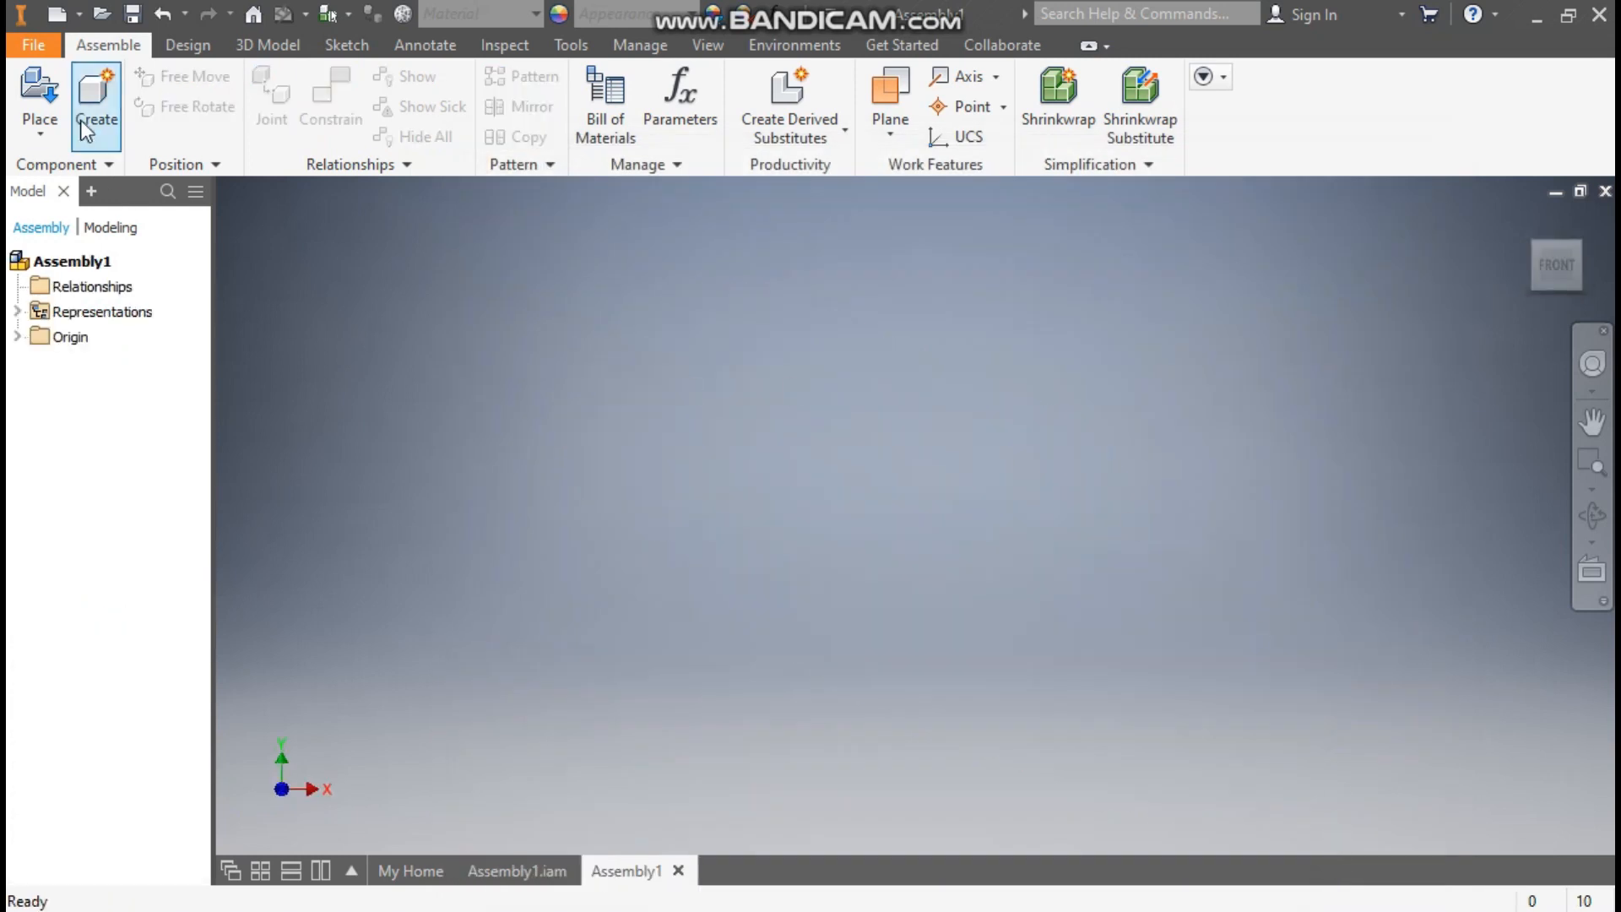
Place one COVER part from the assy folder into the assembly.
left_click(44, 90)
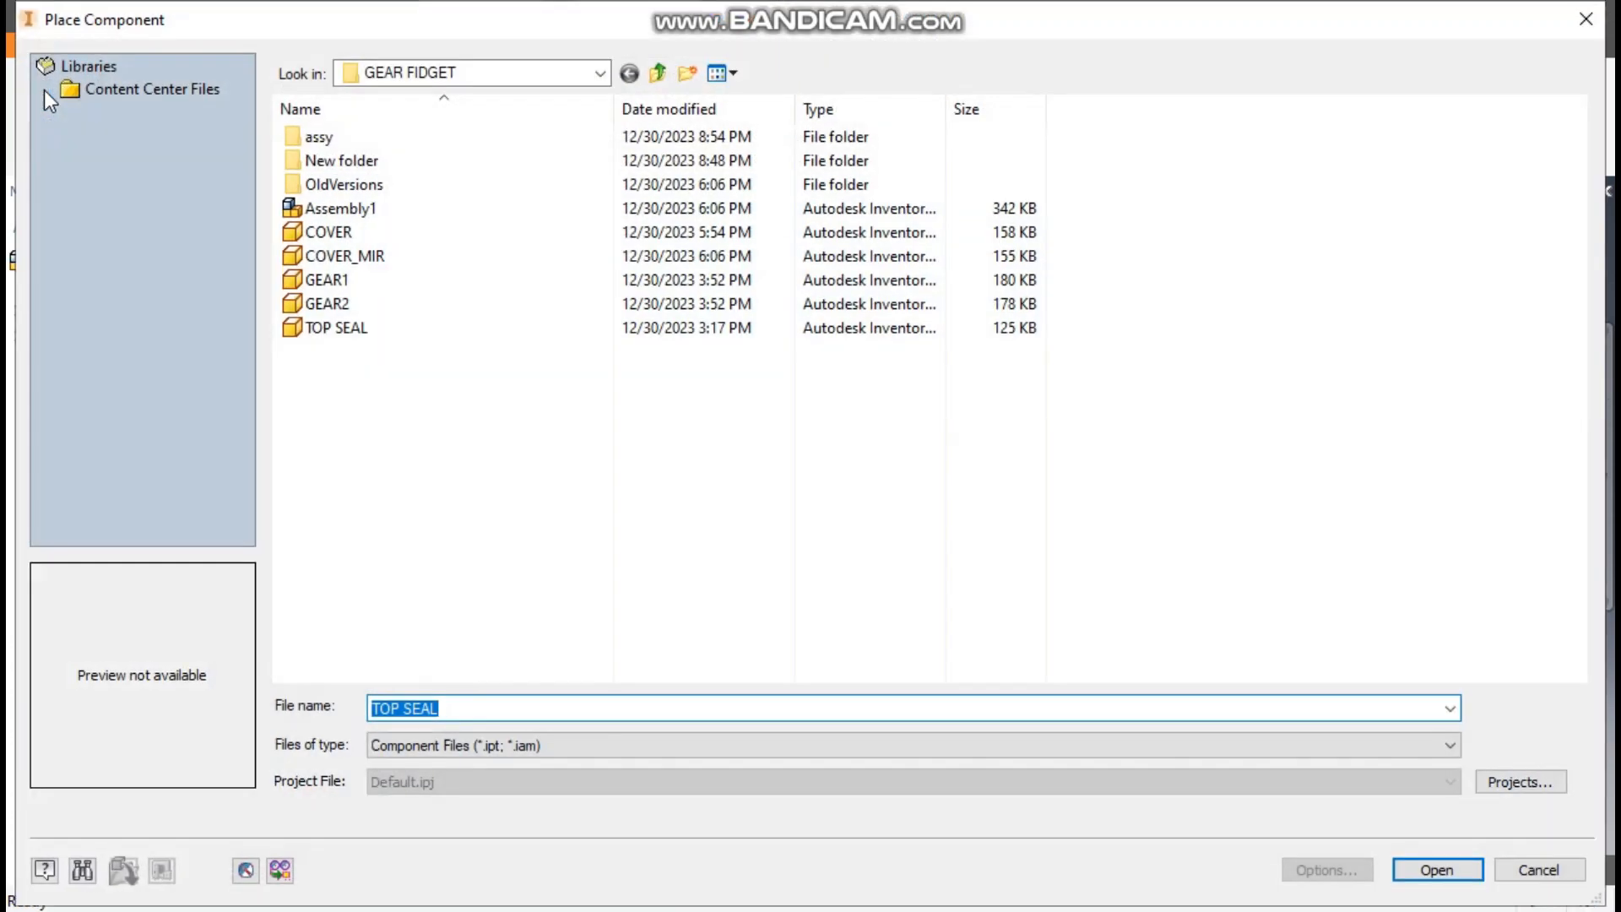
double_click(352, 139)
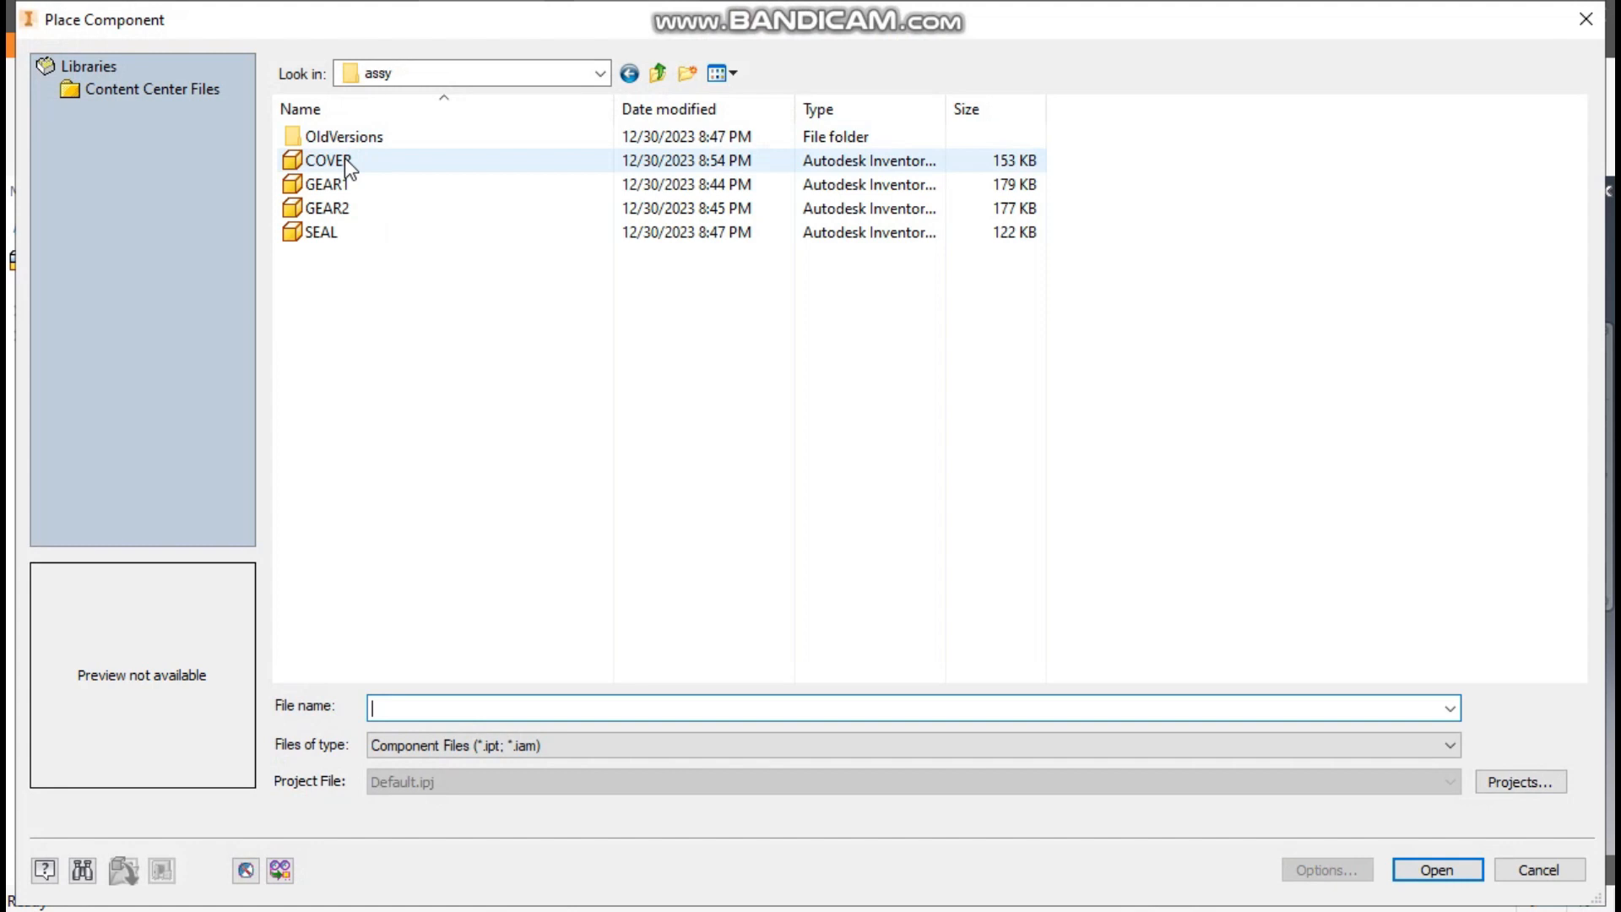
left_click(327, 161)
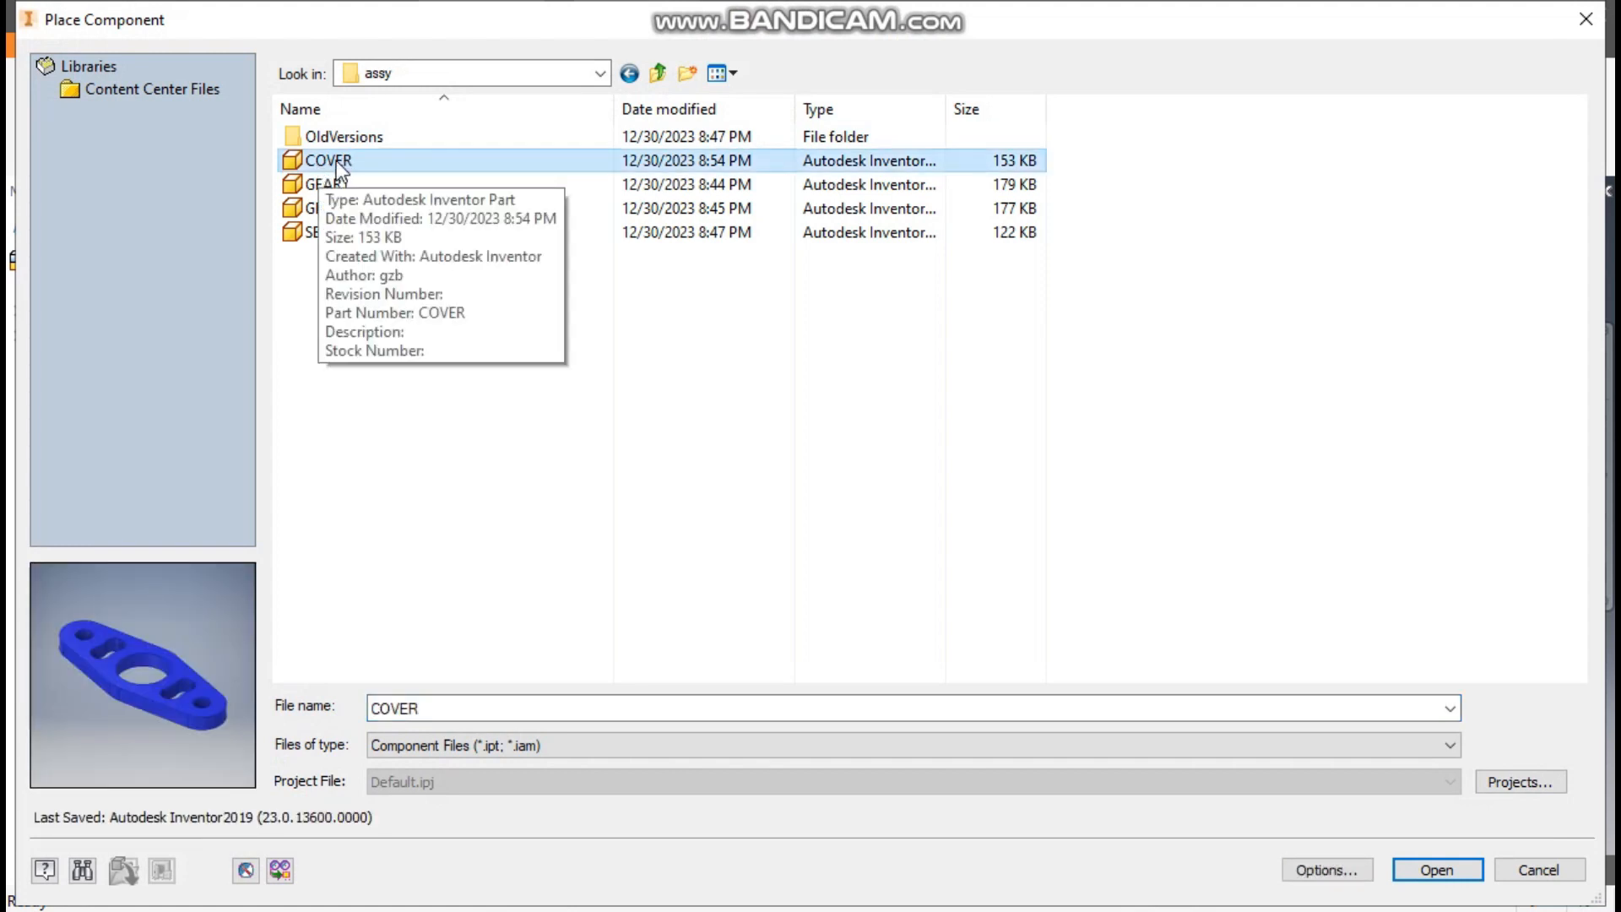
left_click(1436, 870)
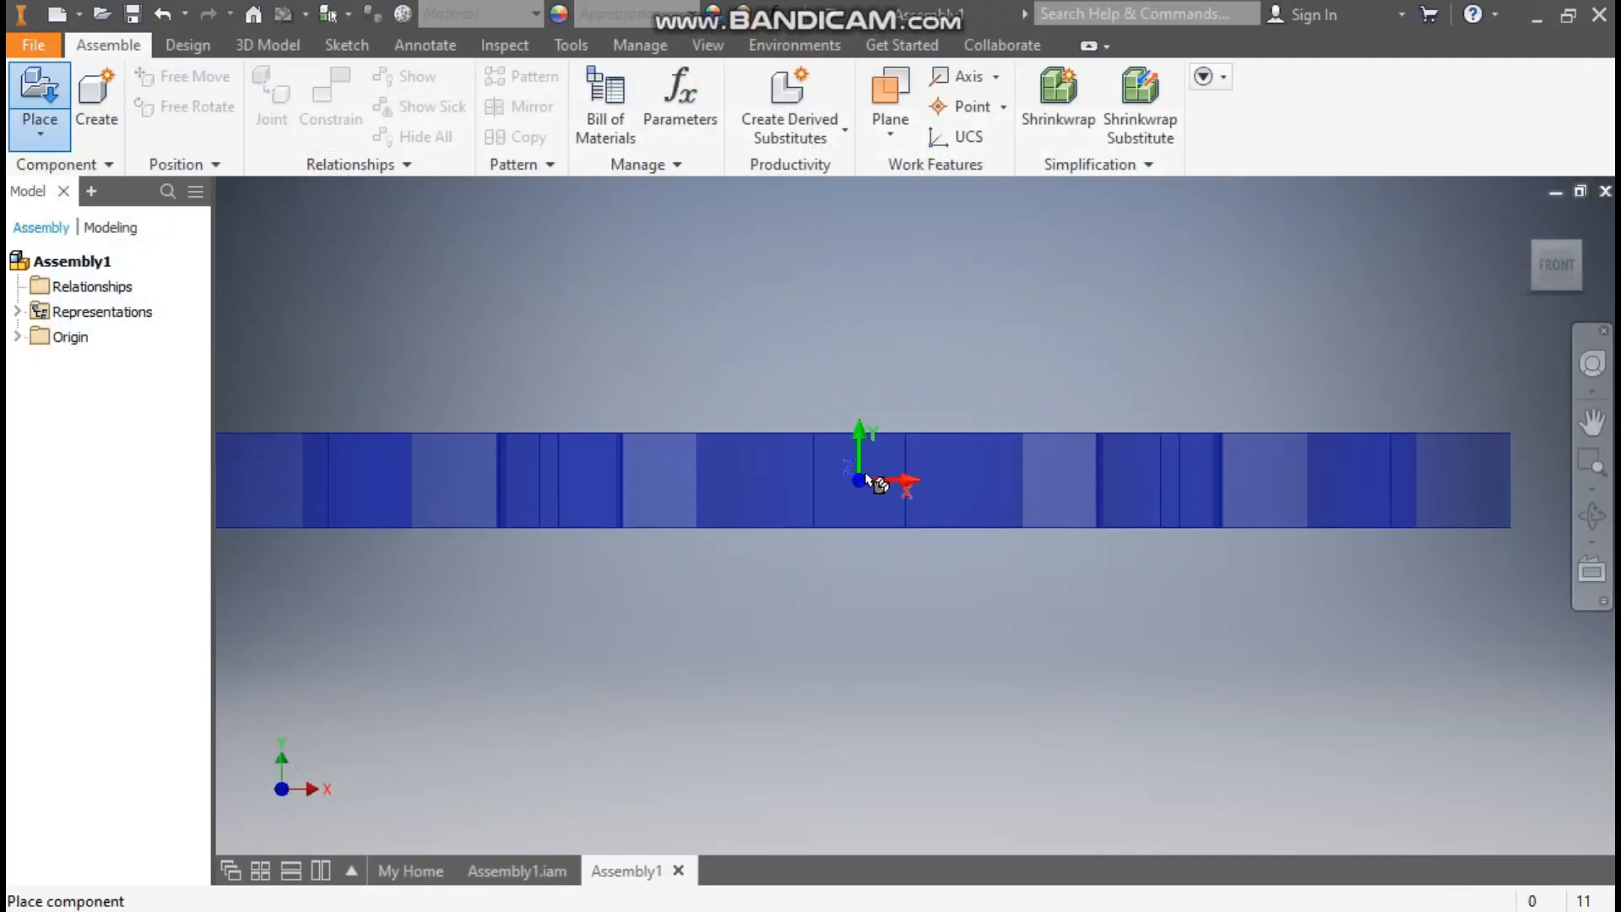
left_click(1311, 537)
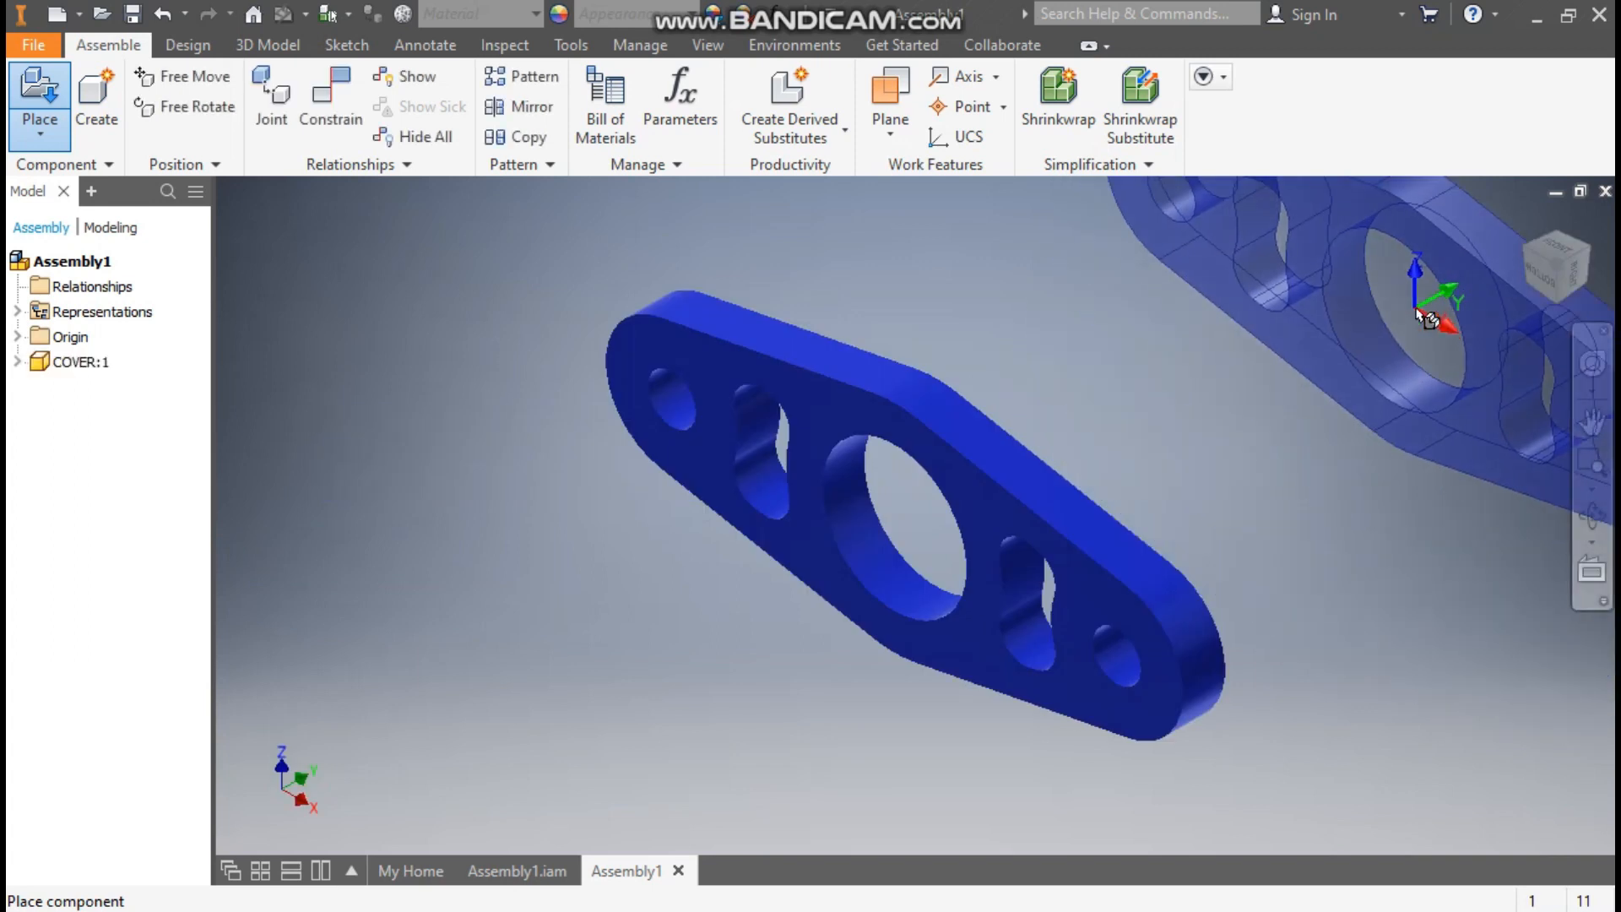
key("Escape")
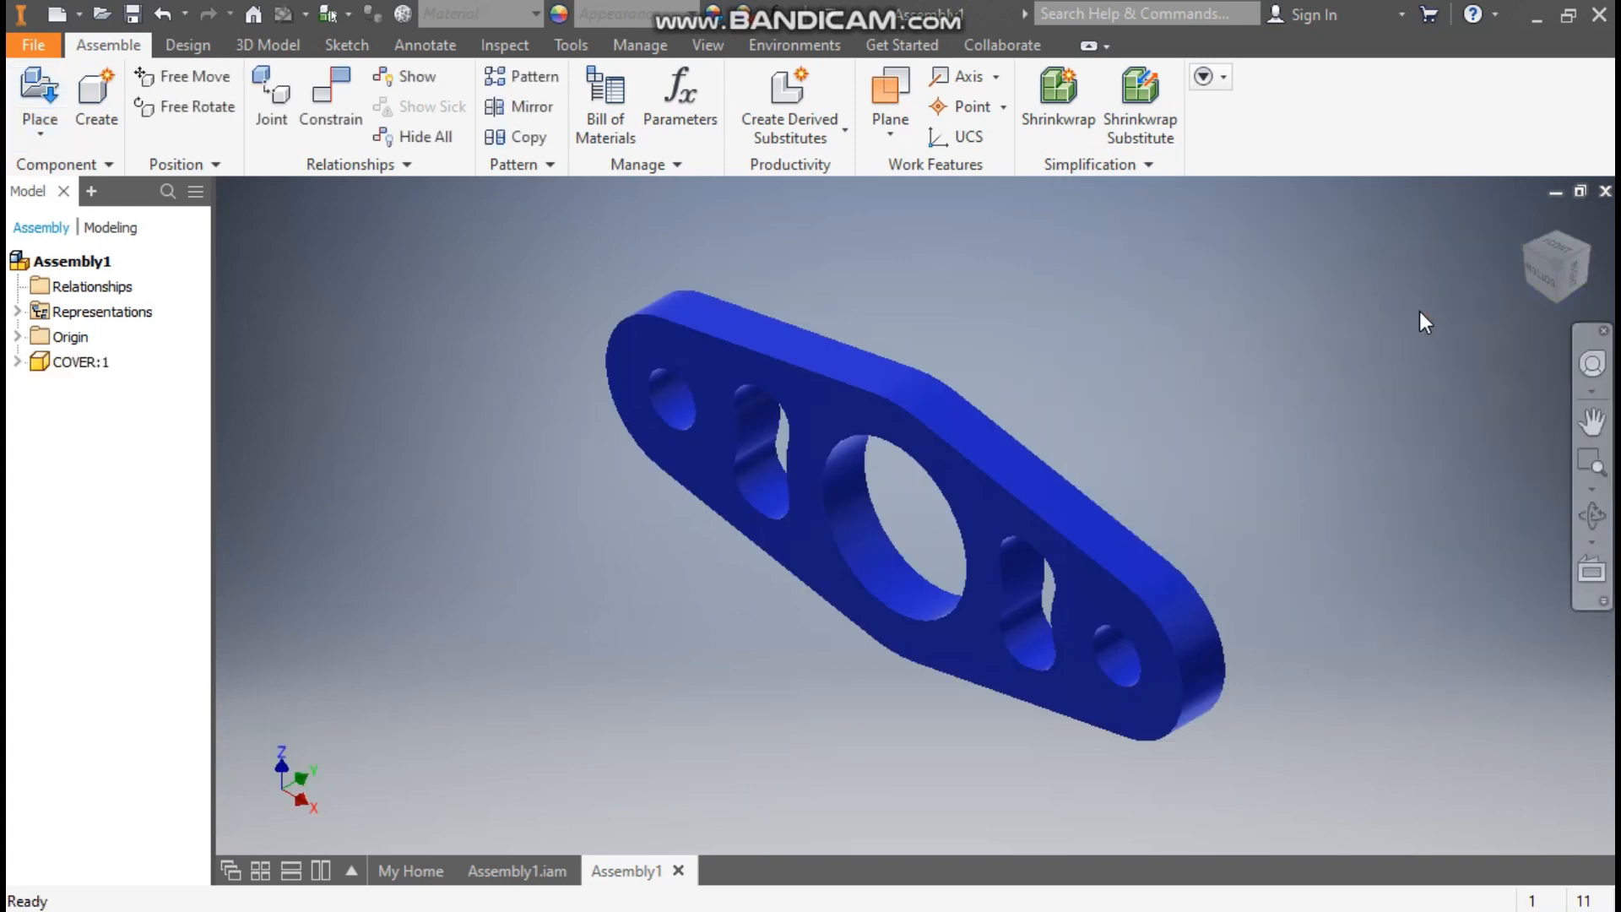
Mate the COVER's YZ plane to the assembly's YZ origin plane with 0 mm offset.
key("F4")
left_click_drag(1285, 346, 1198, 401)
key("Escape")
key("F4")
left_click_drag(1557, 266, 883, 463)
key("F4")
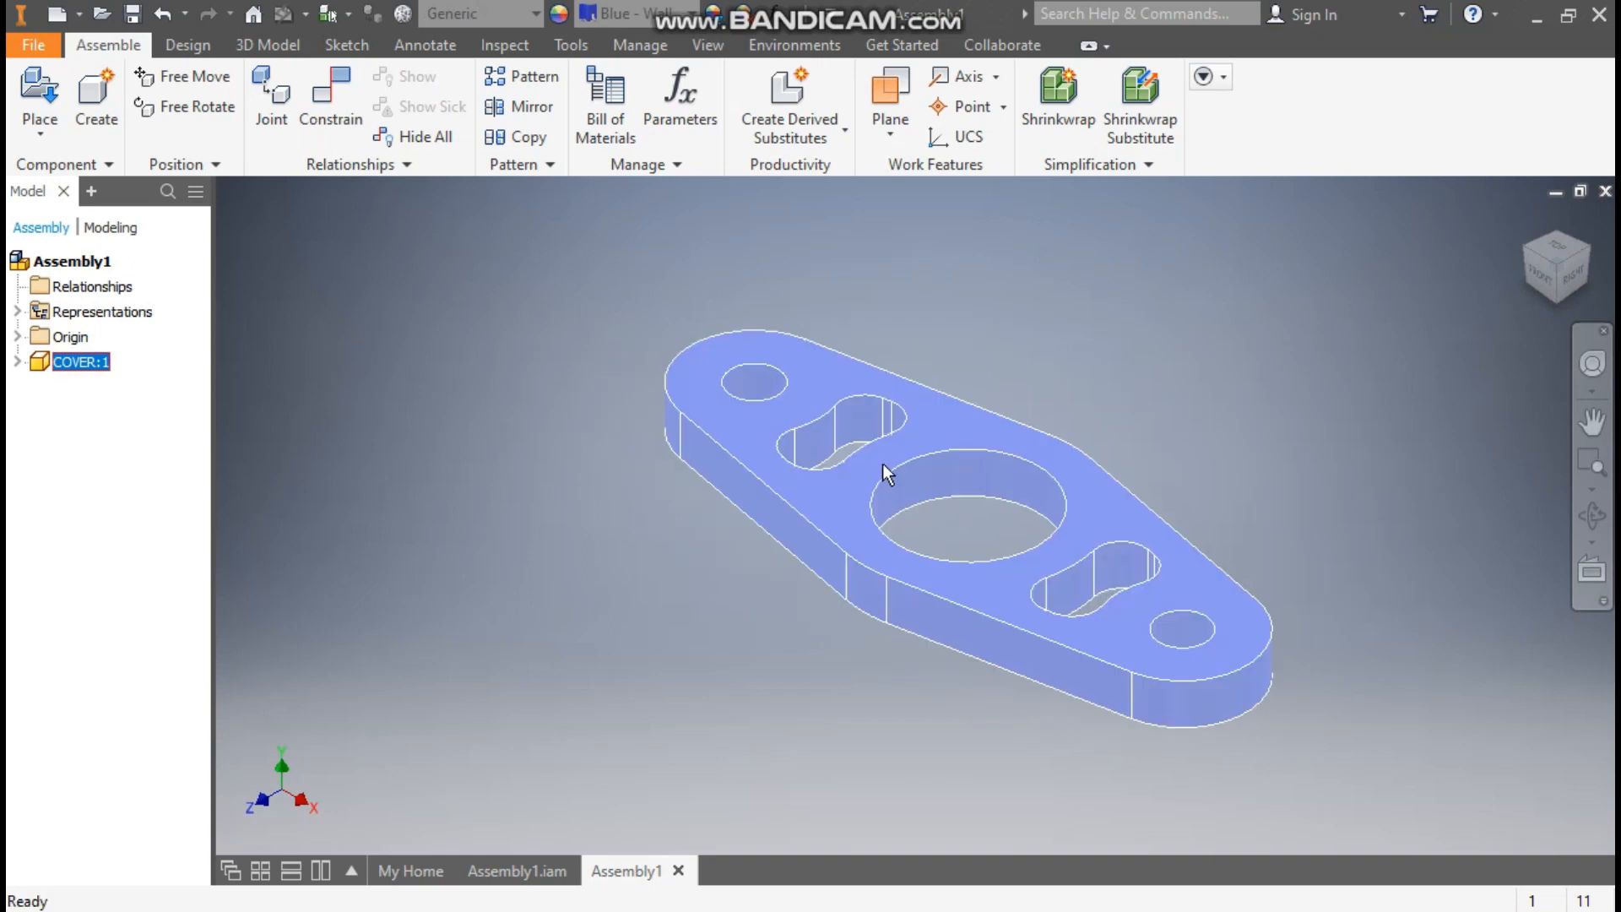
key("Escape")
left_click(17, 363)
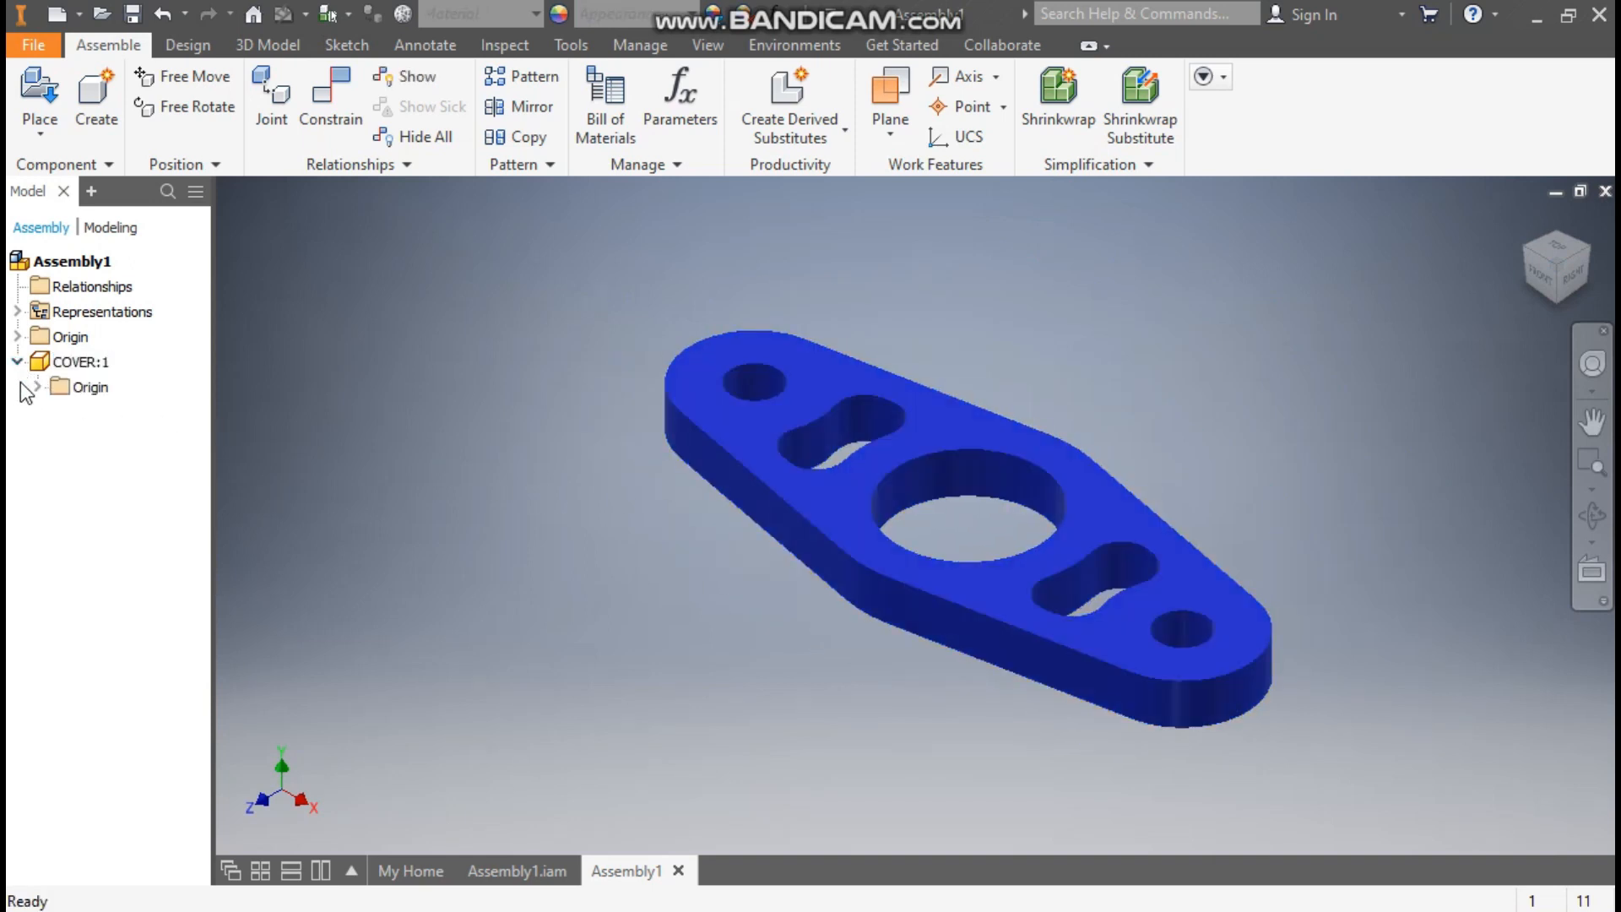
left_click(37, 387)
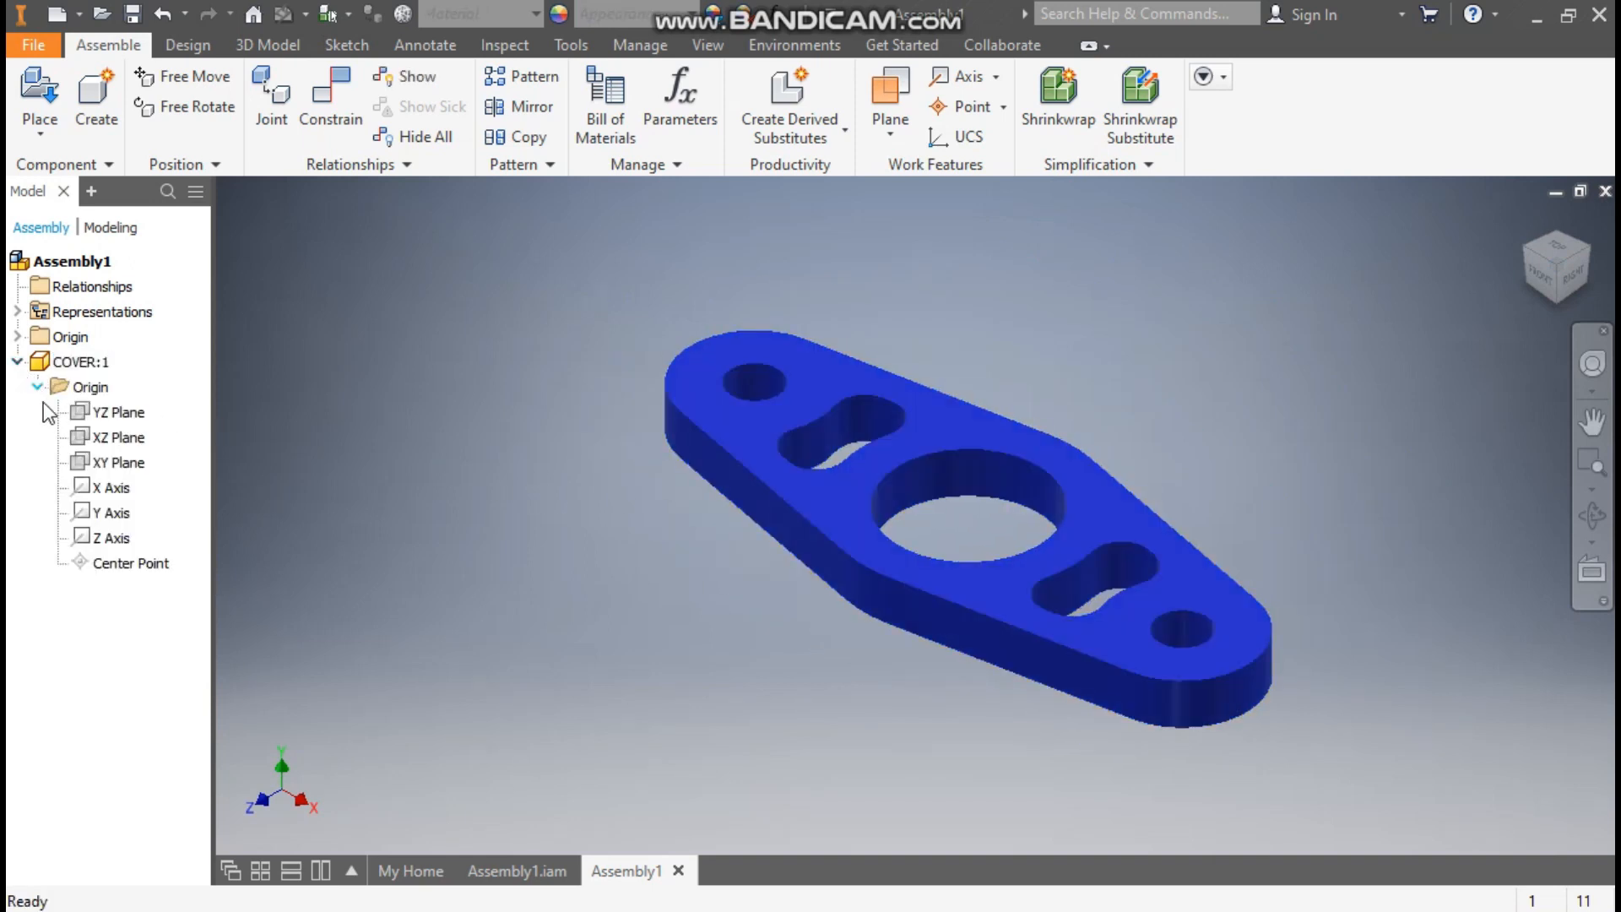
left_click(17, 336)
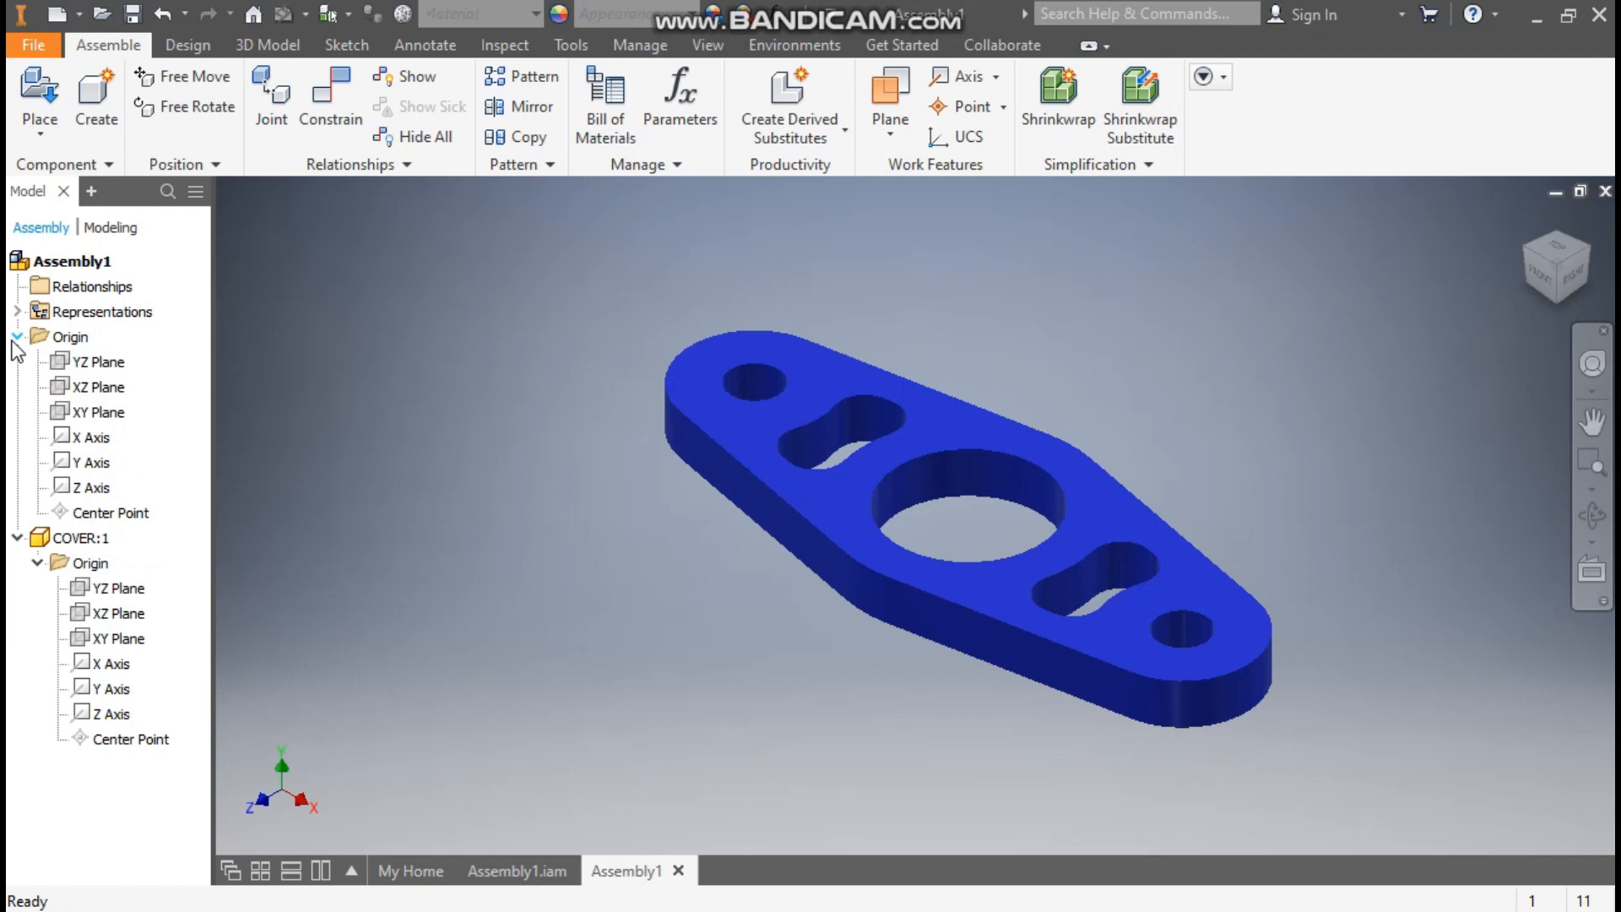
left_click(332, 98)
left_click(94, 363)
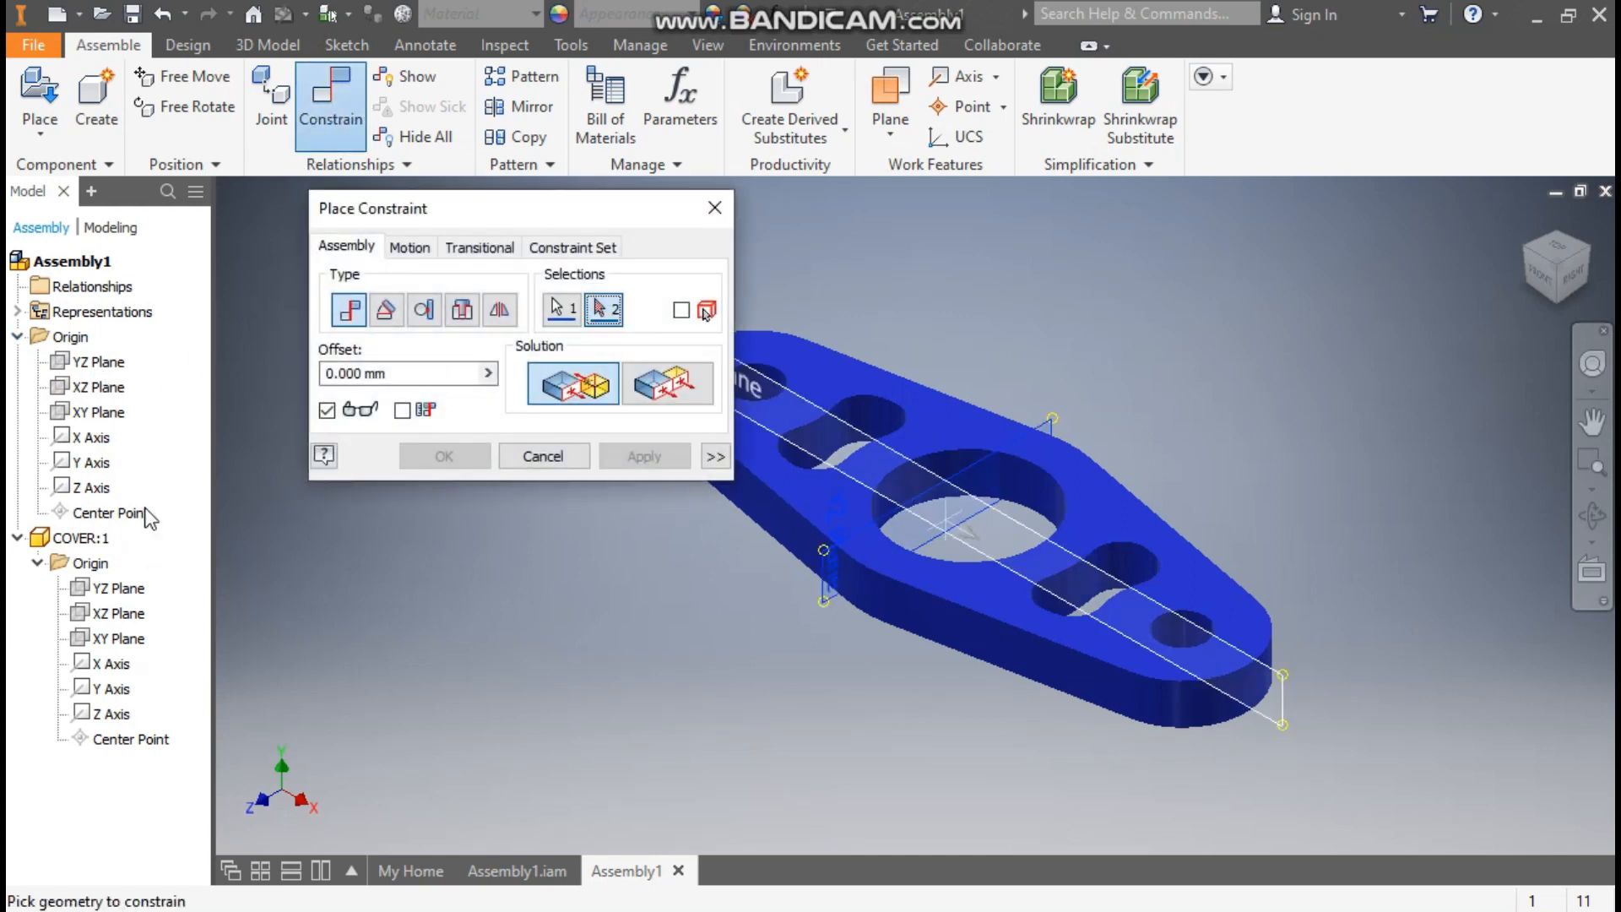
left_click(114, 589)
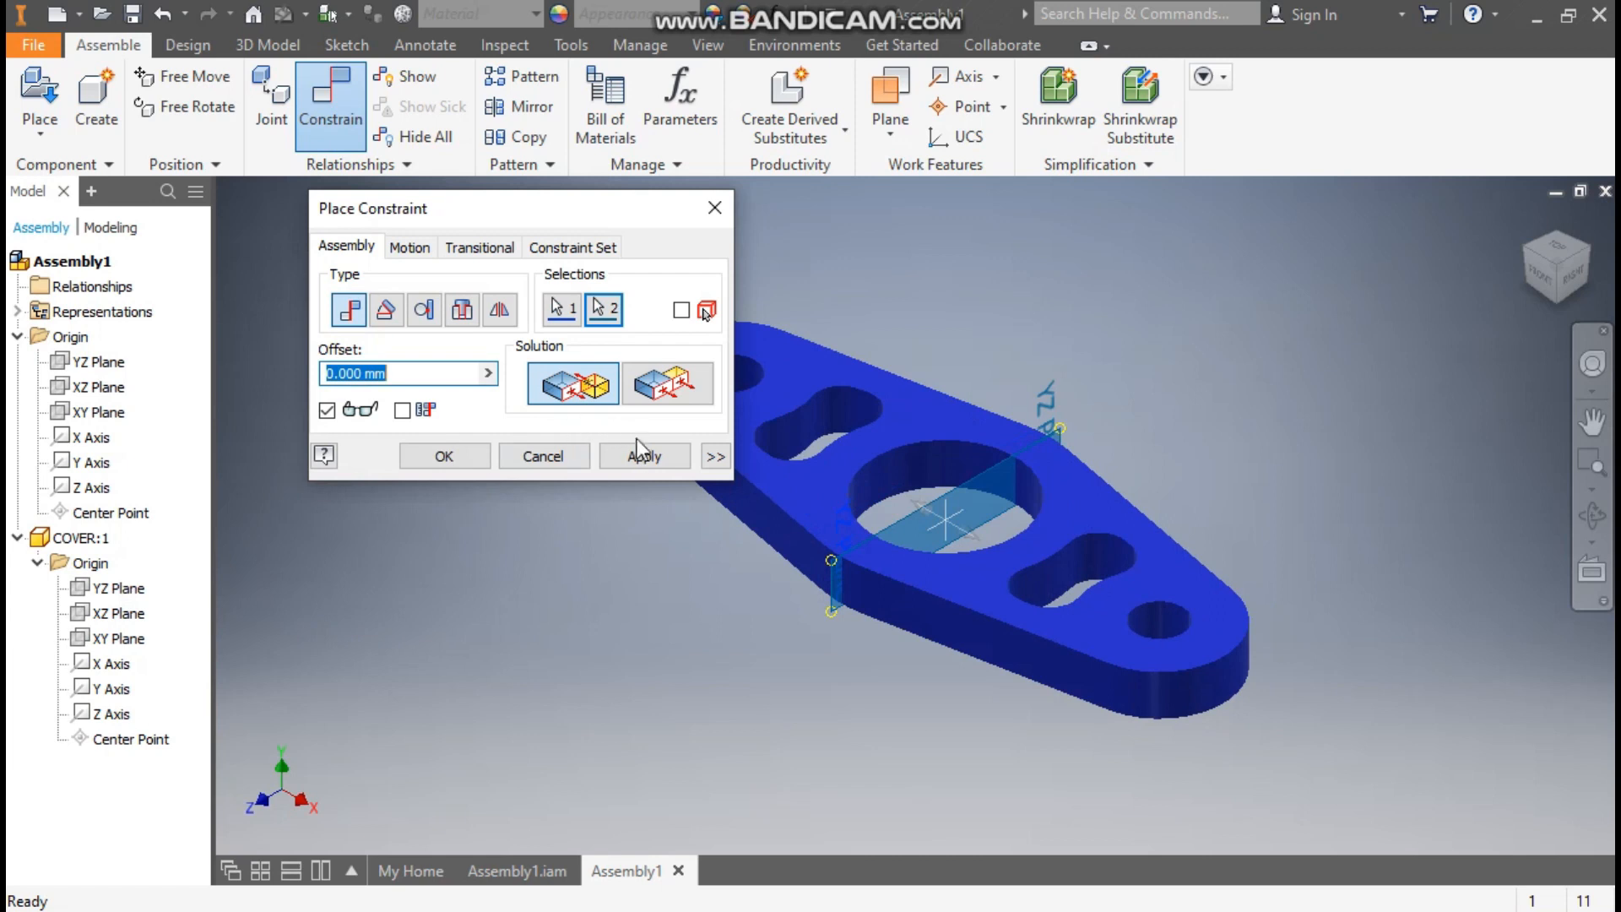
left_click(638, 443)
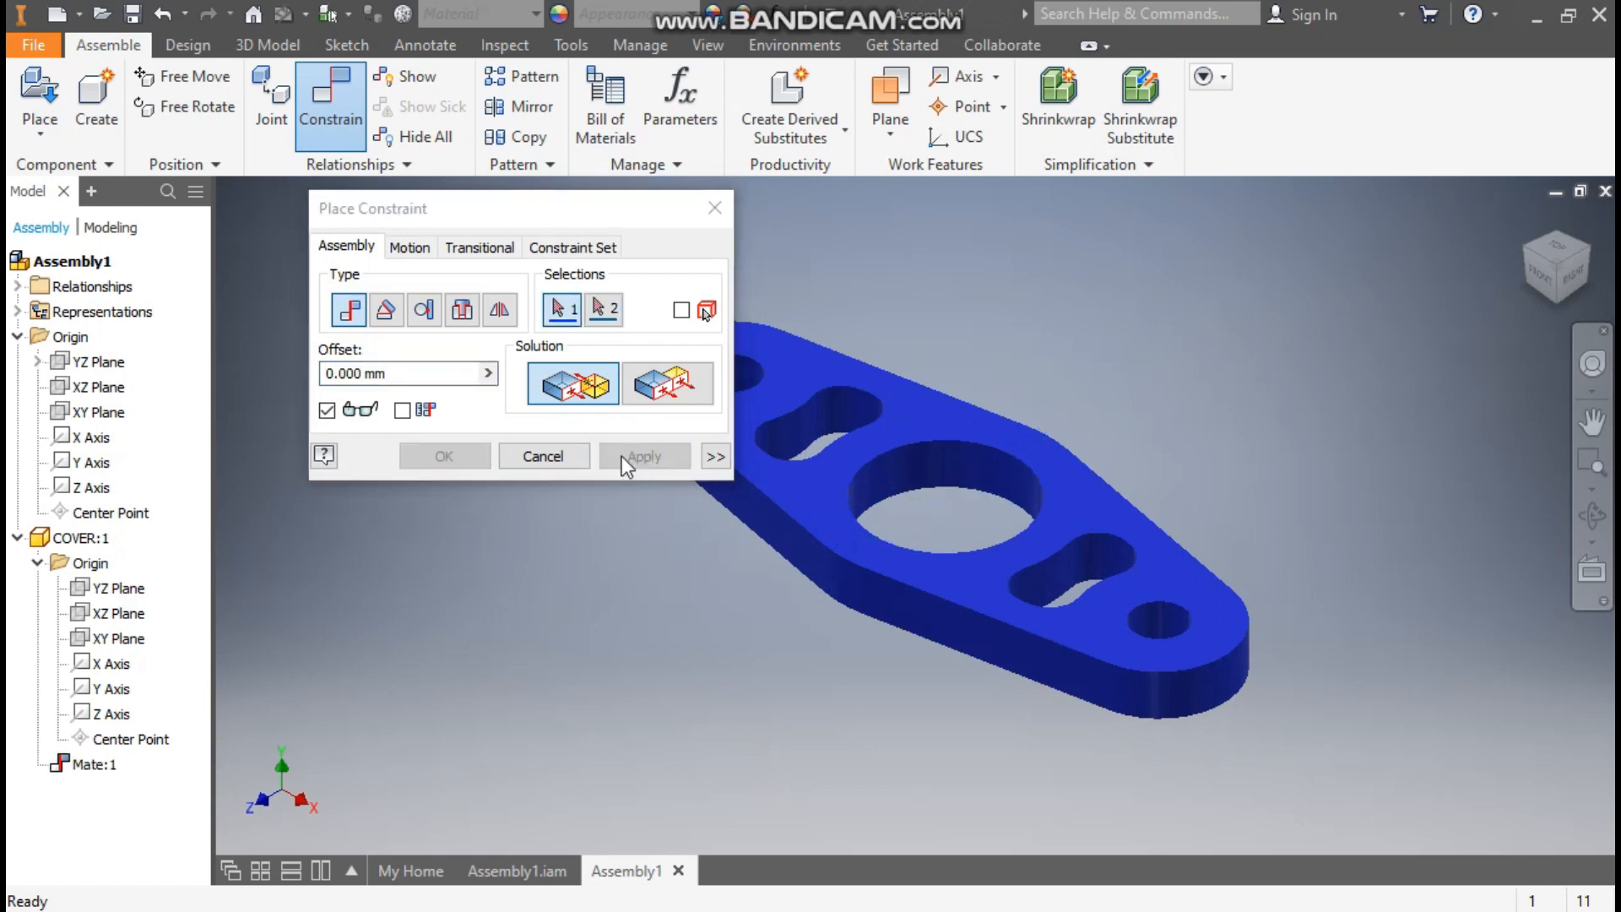
Mate the COVER's XZ plane to the assembly's XZ origin plane with 0 mm offset.
left_click(99, 387)
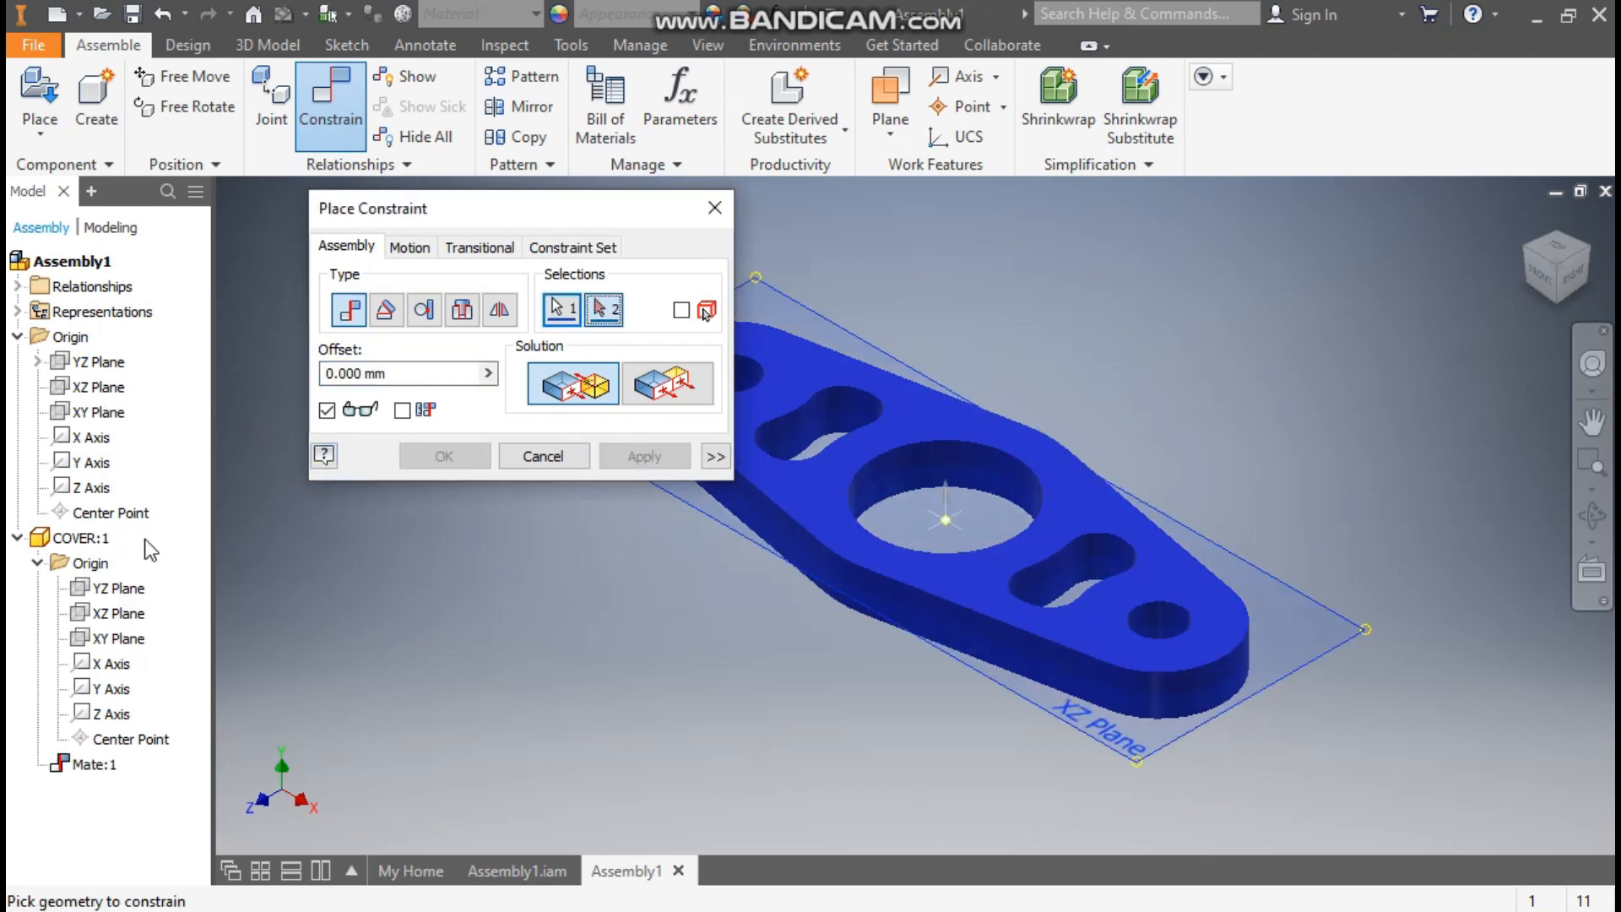
left_click(127, 621)
left_click(625, 458)
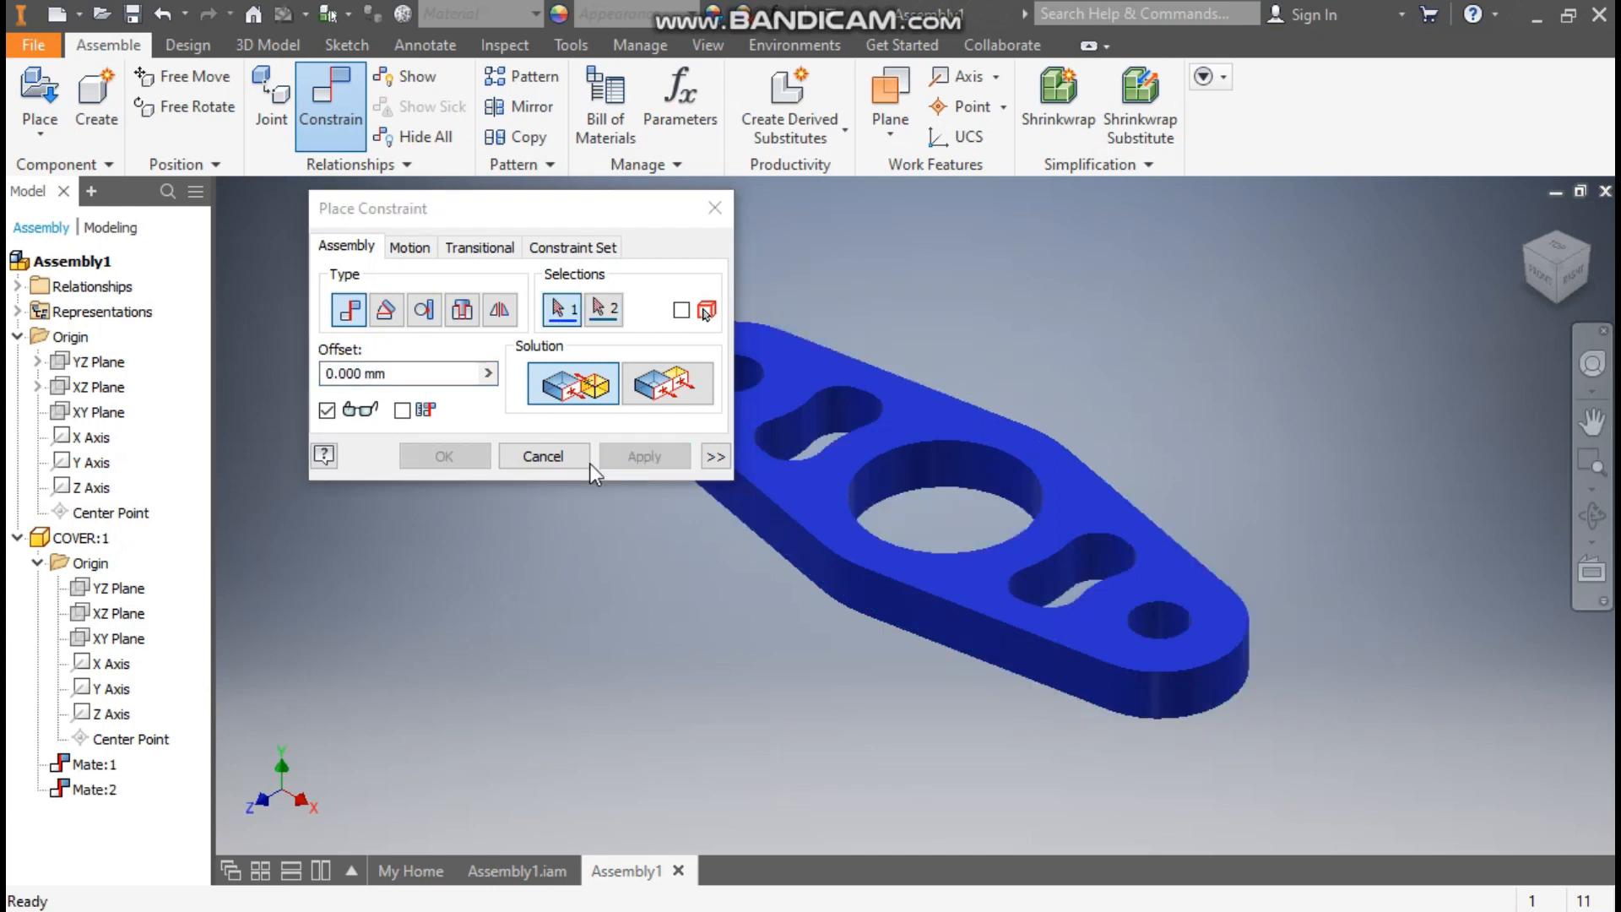
Constrain the COVER's XY plane flush with the assembly's XY origin plane and test that the part no longer moves.
left_click(115, 435)
left_click(149, 639)
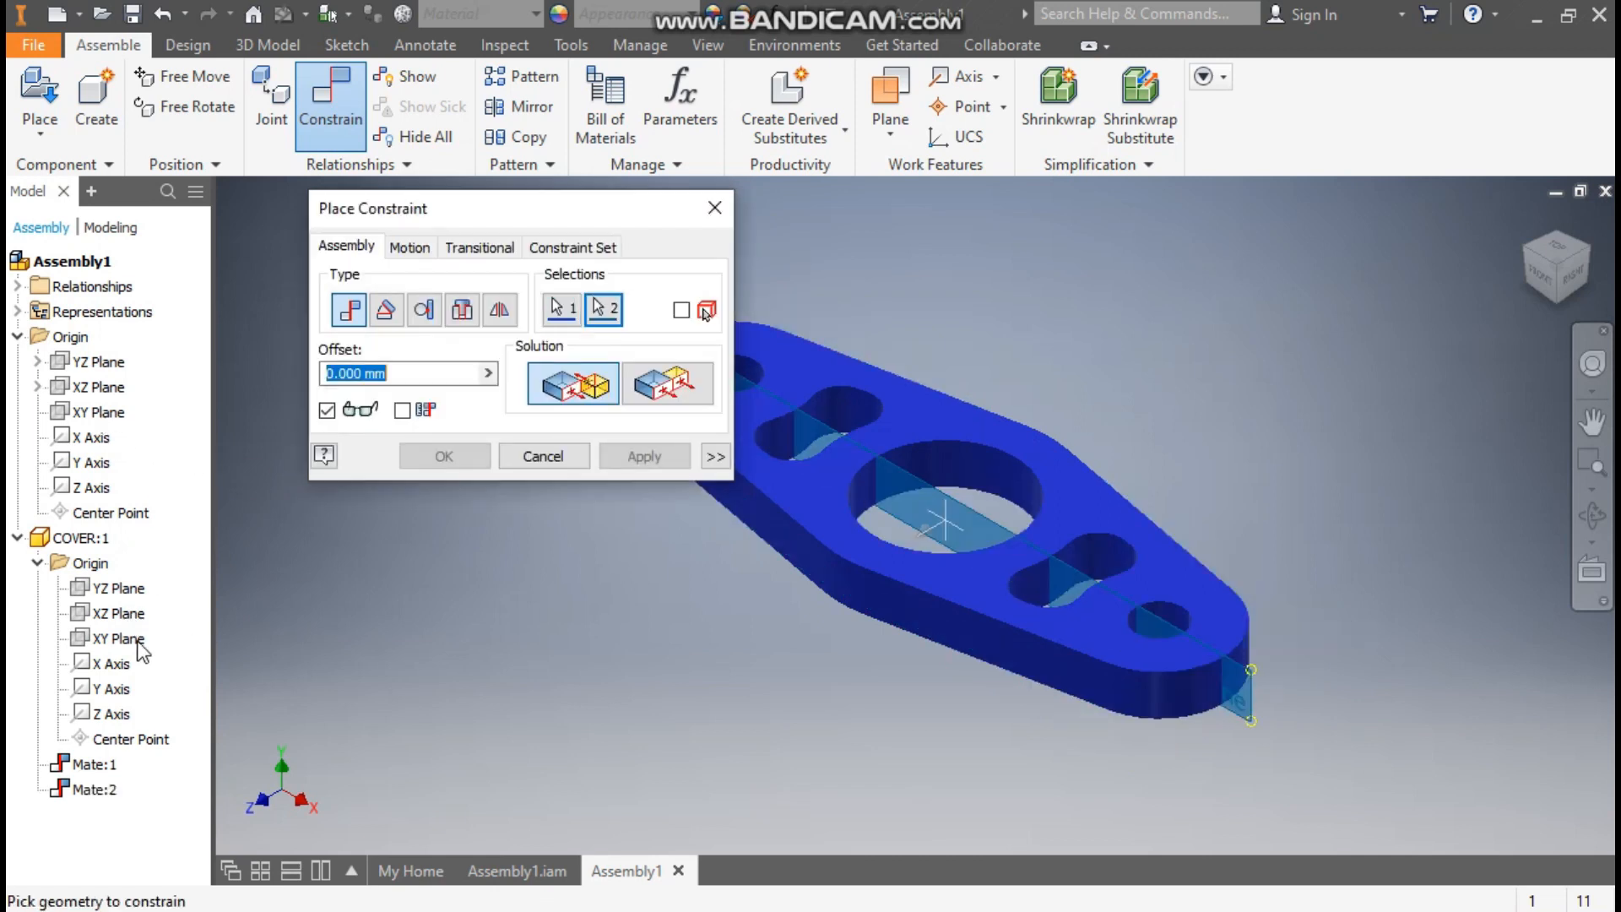
left_click(660, 396)
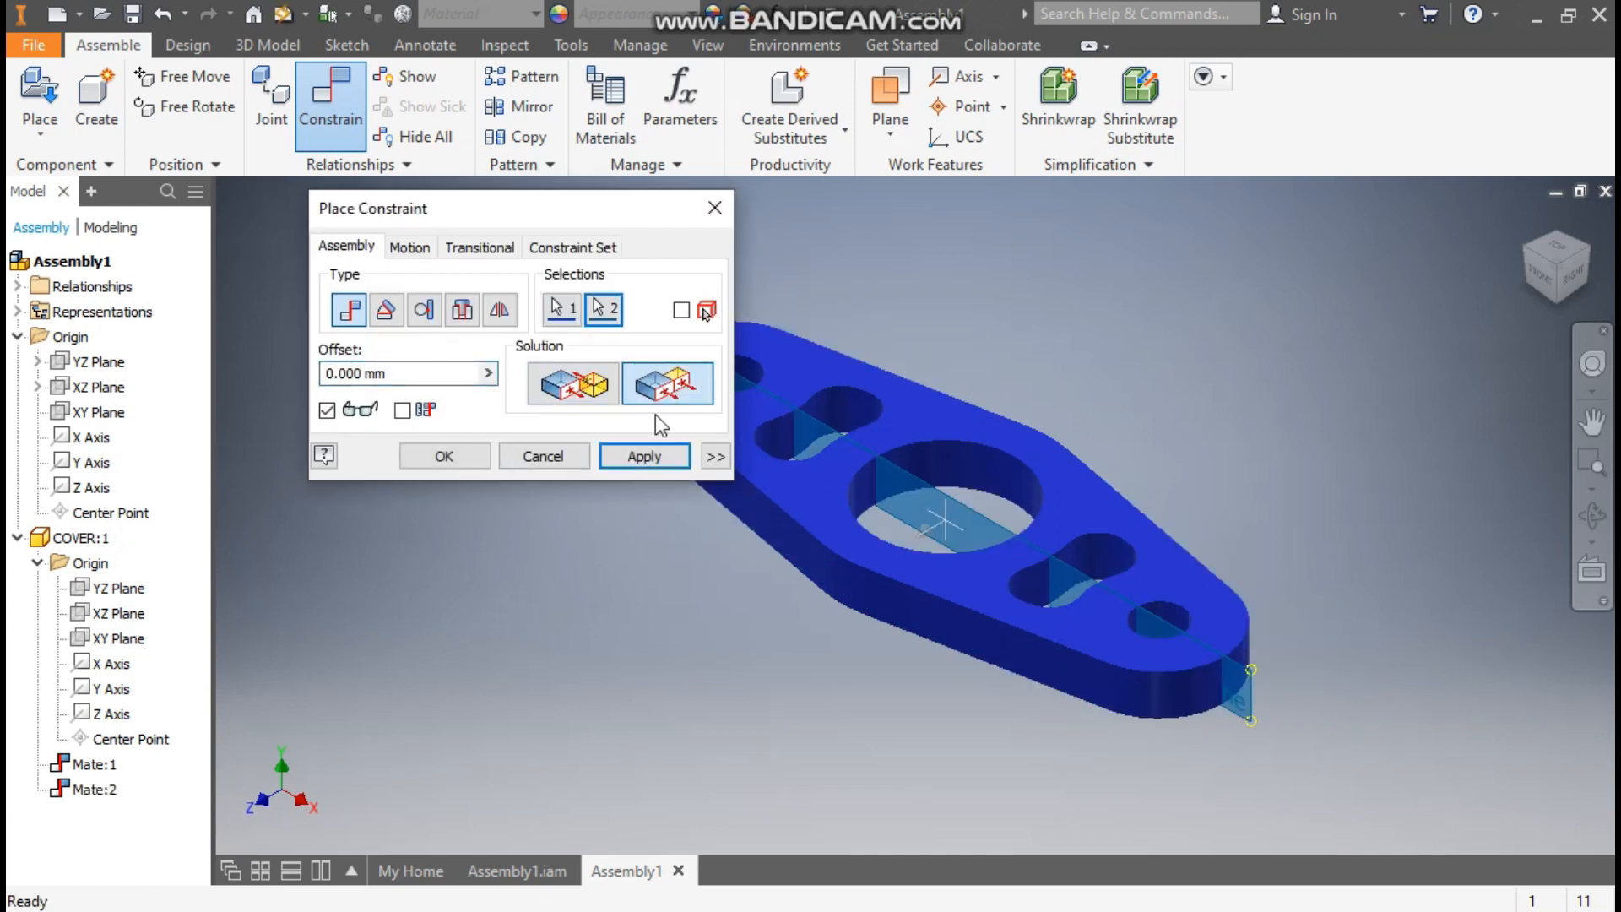
left_click(632, 459)
left_click(716, 208)
left_click_drag(966, 417, 1097, 321)
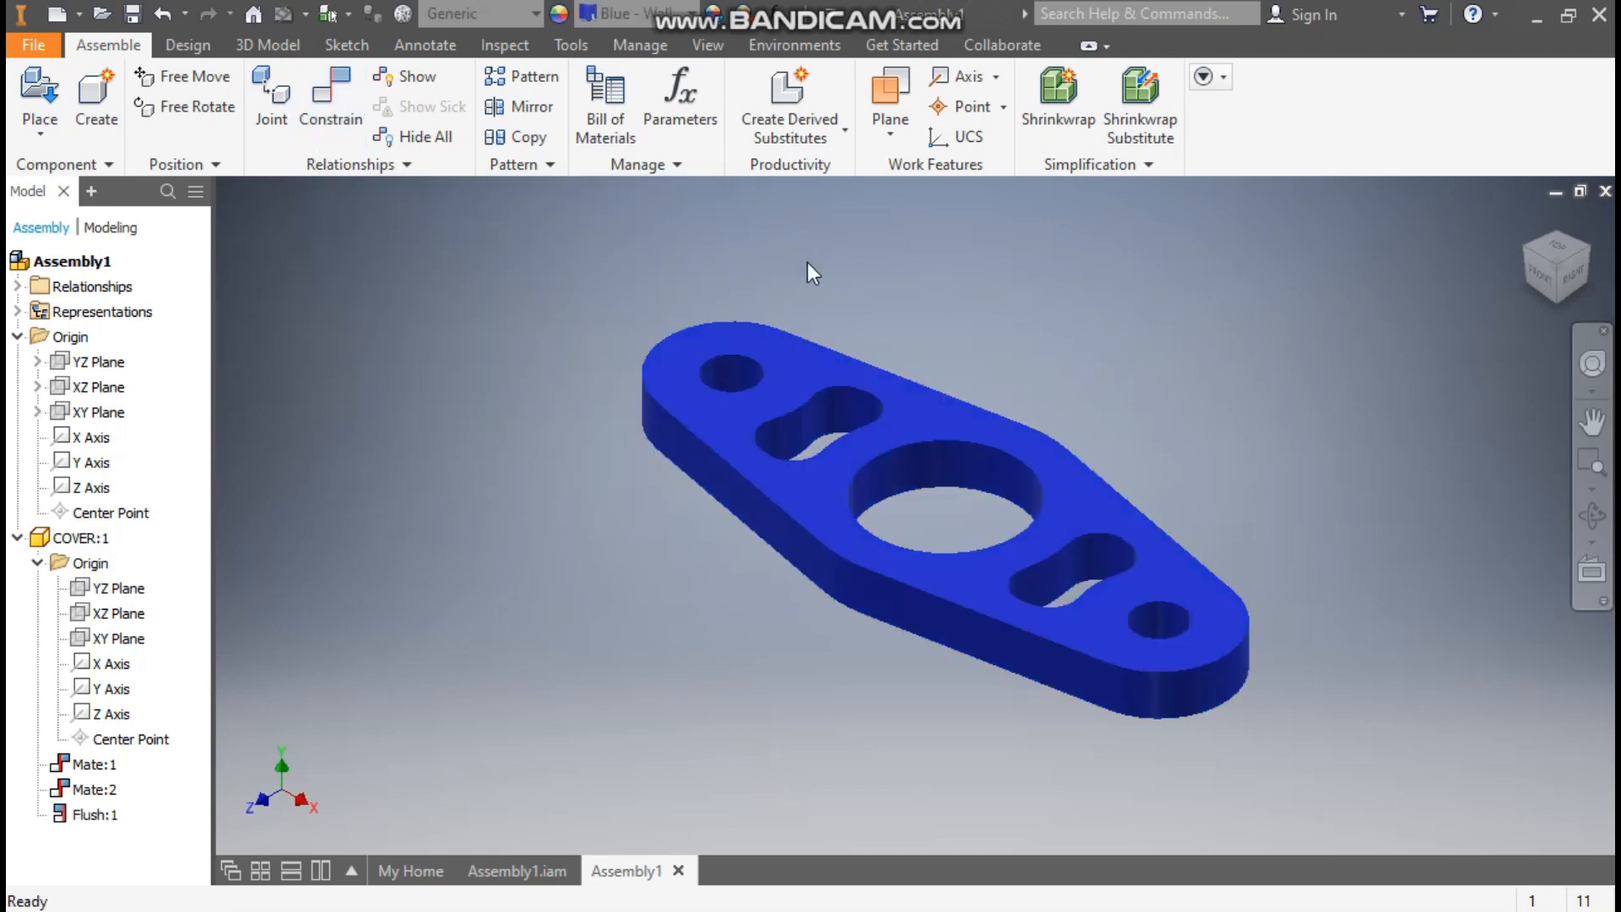
Set the assembly's visual style to Shaded with Edges.
left_click(708, 47)
left_click(326, 128)
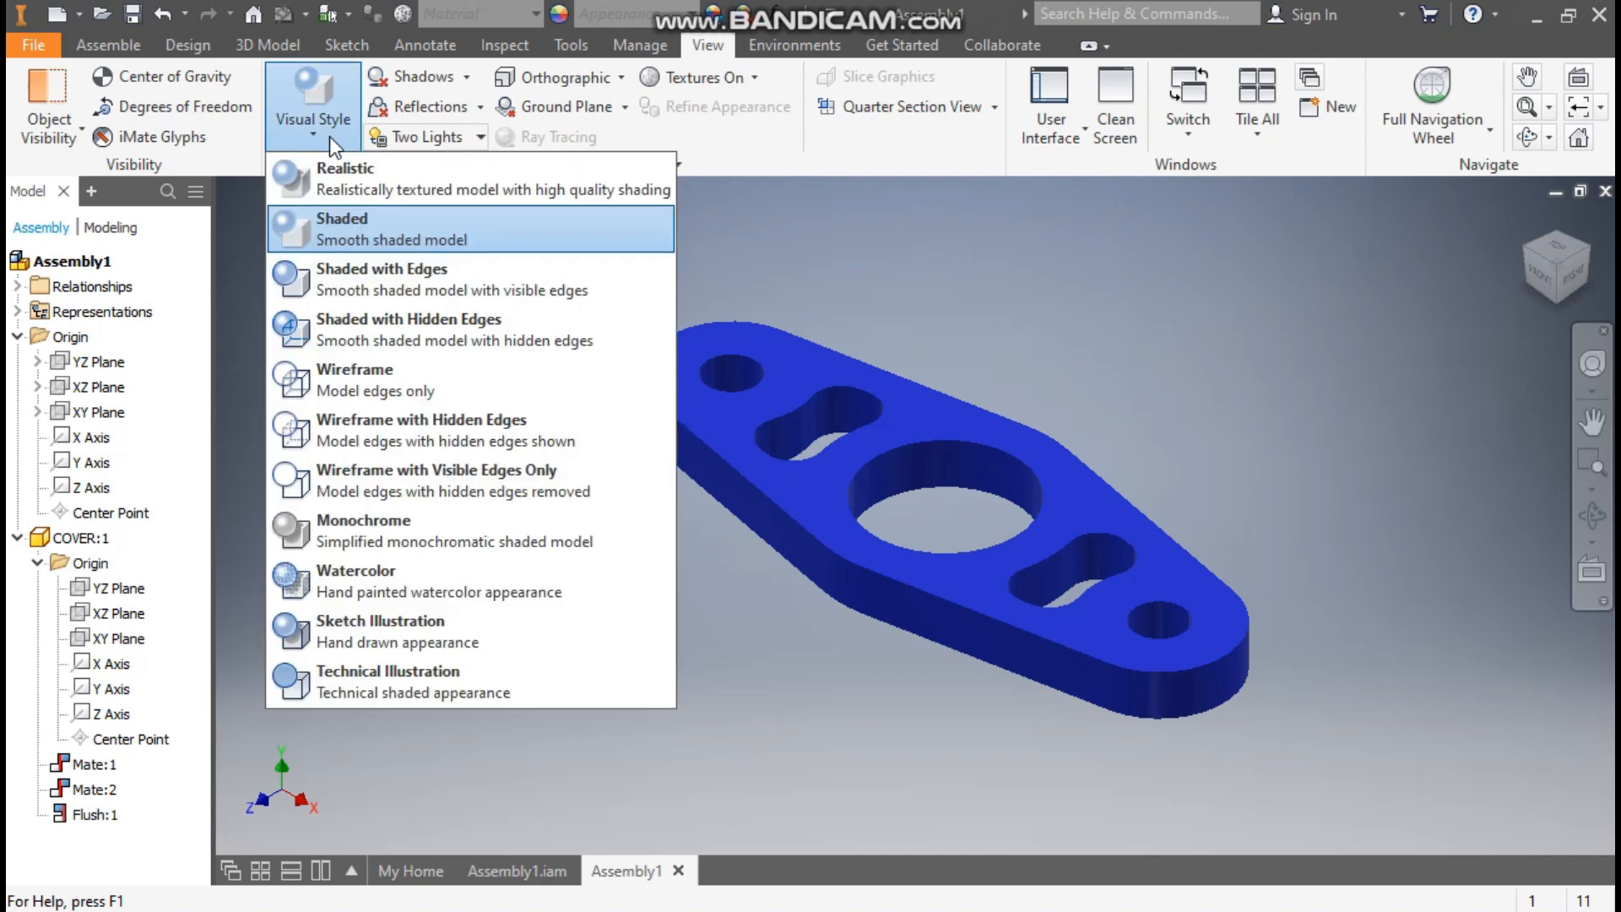
left_click(359, 272)
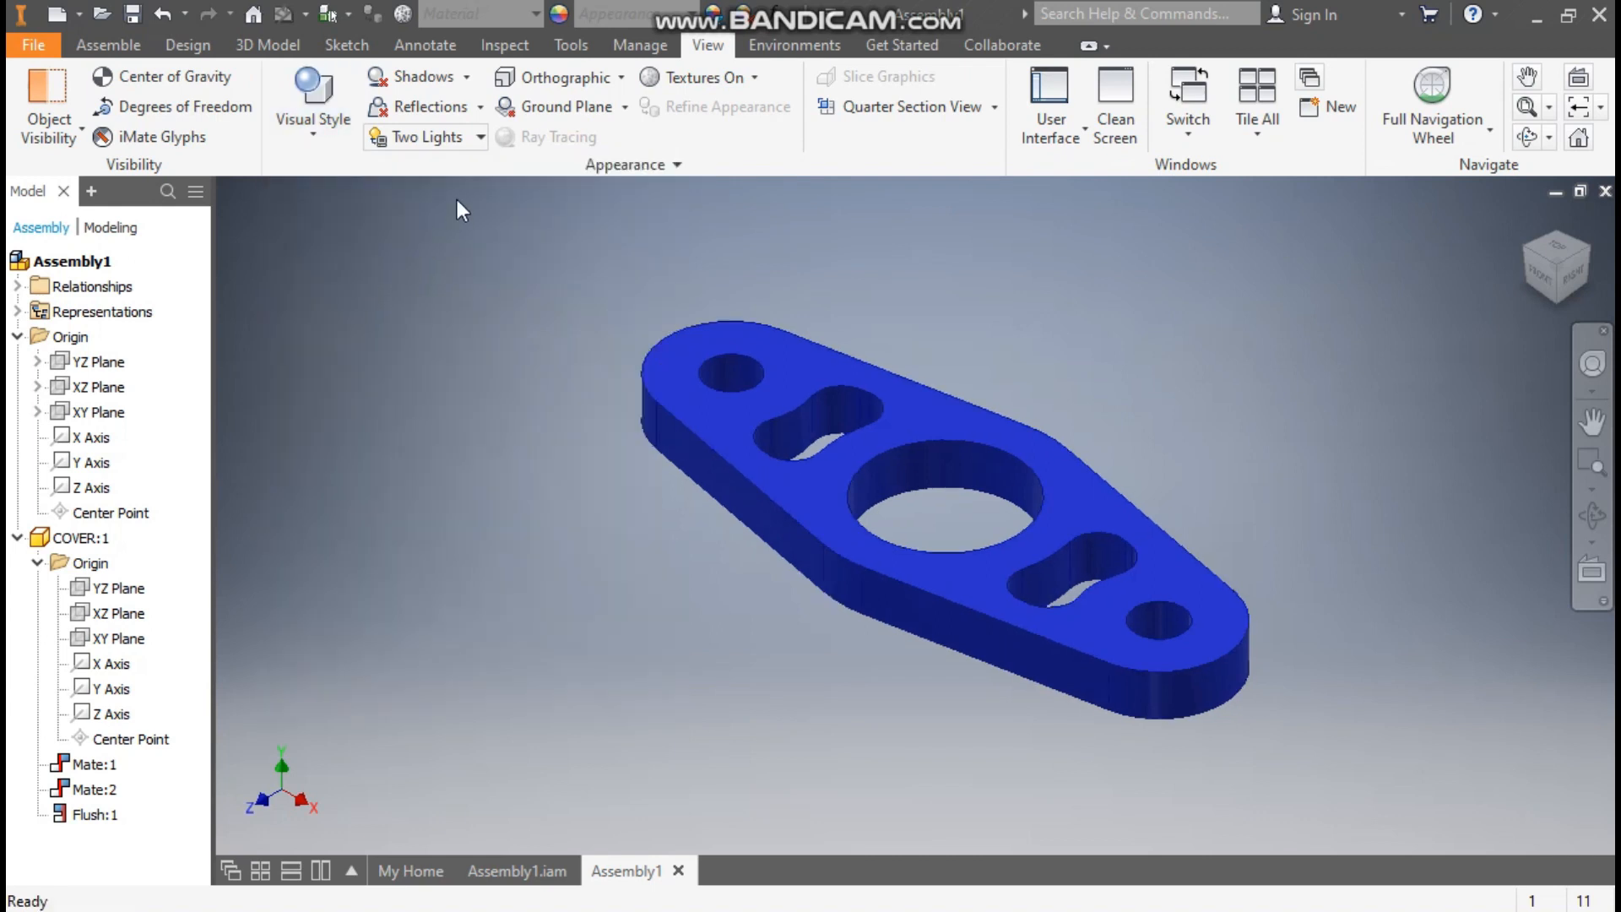
Set the lighting style of the assembly view to Grey Room.
left_click(441, 138)
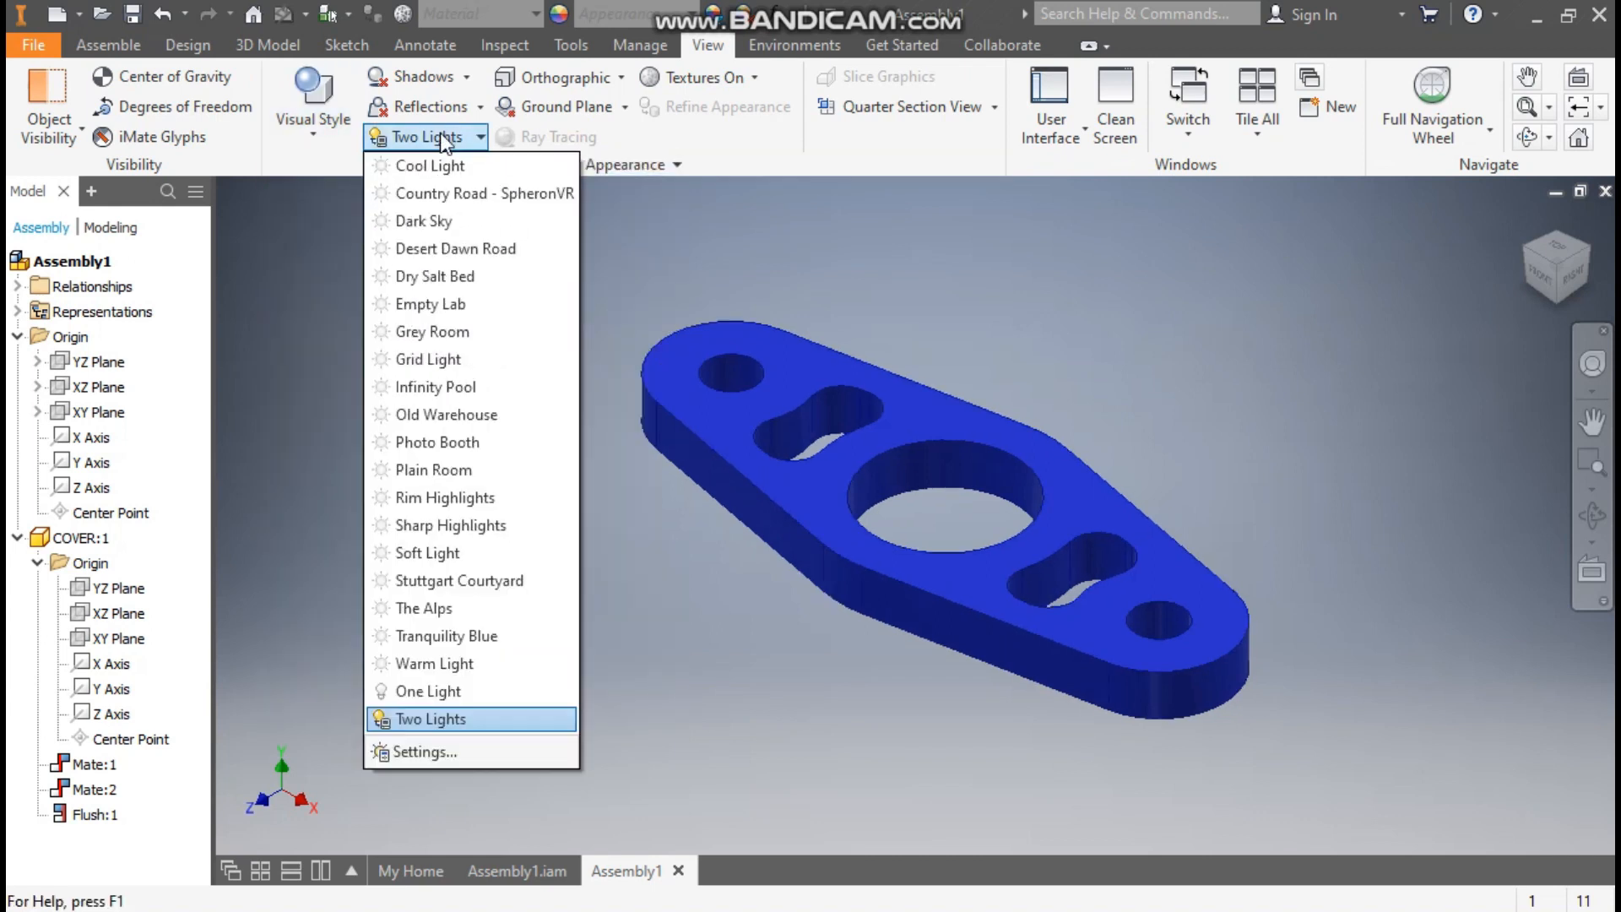
left_click(434, 329)
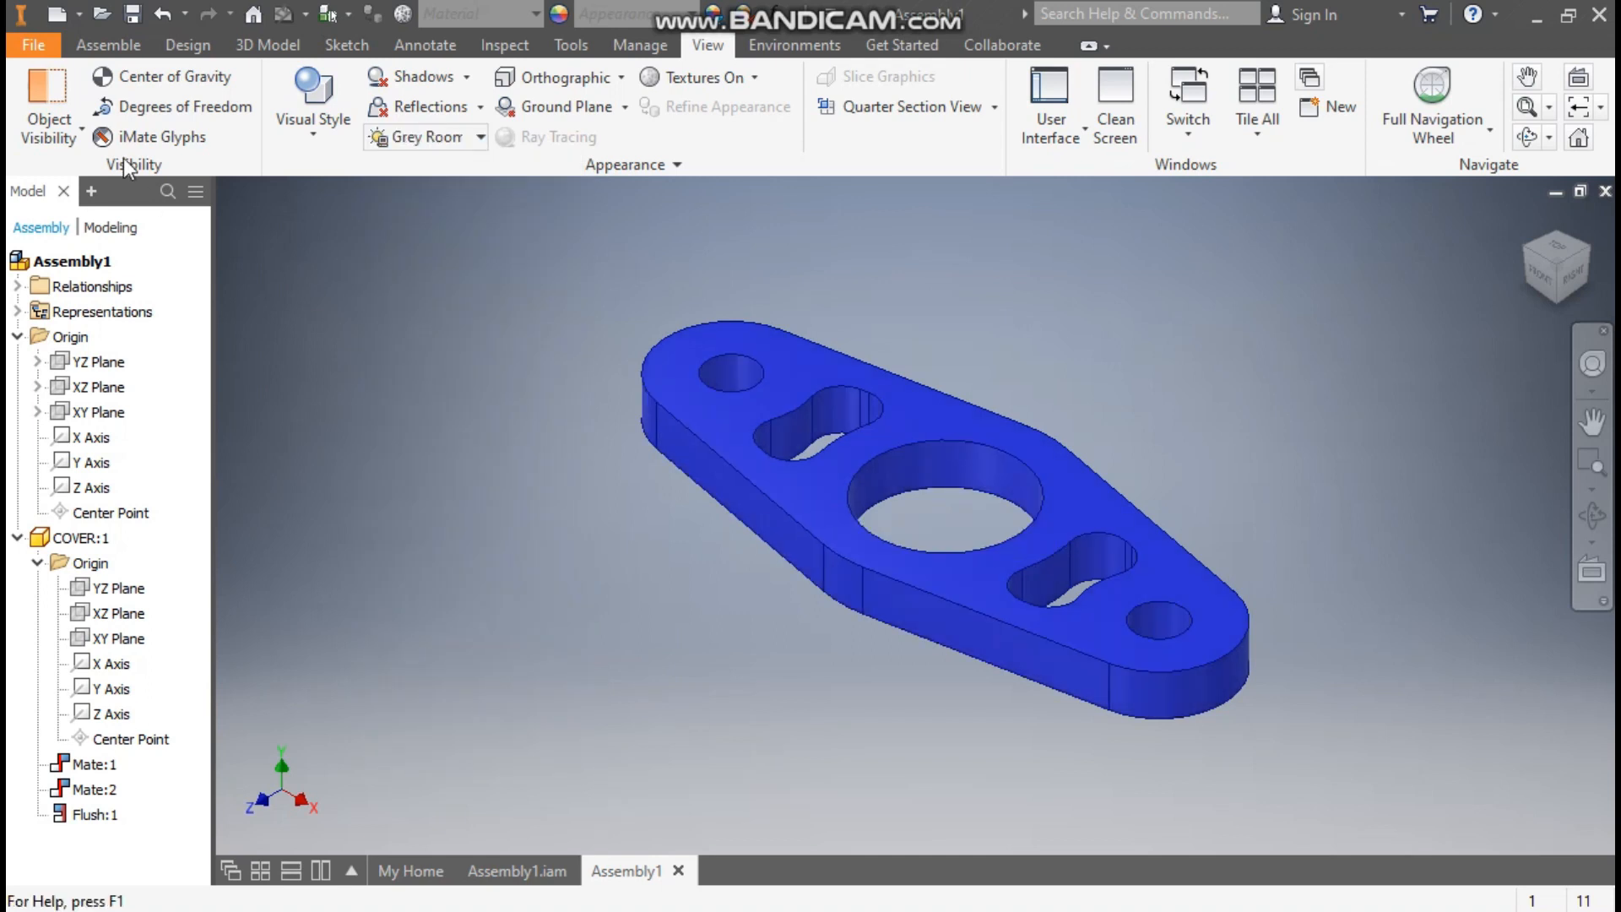
Place two instances of the GEAR1 component in the assembly, one near each end of the cover.
left_click(126, 47)
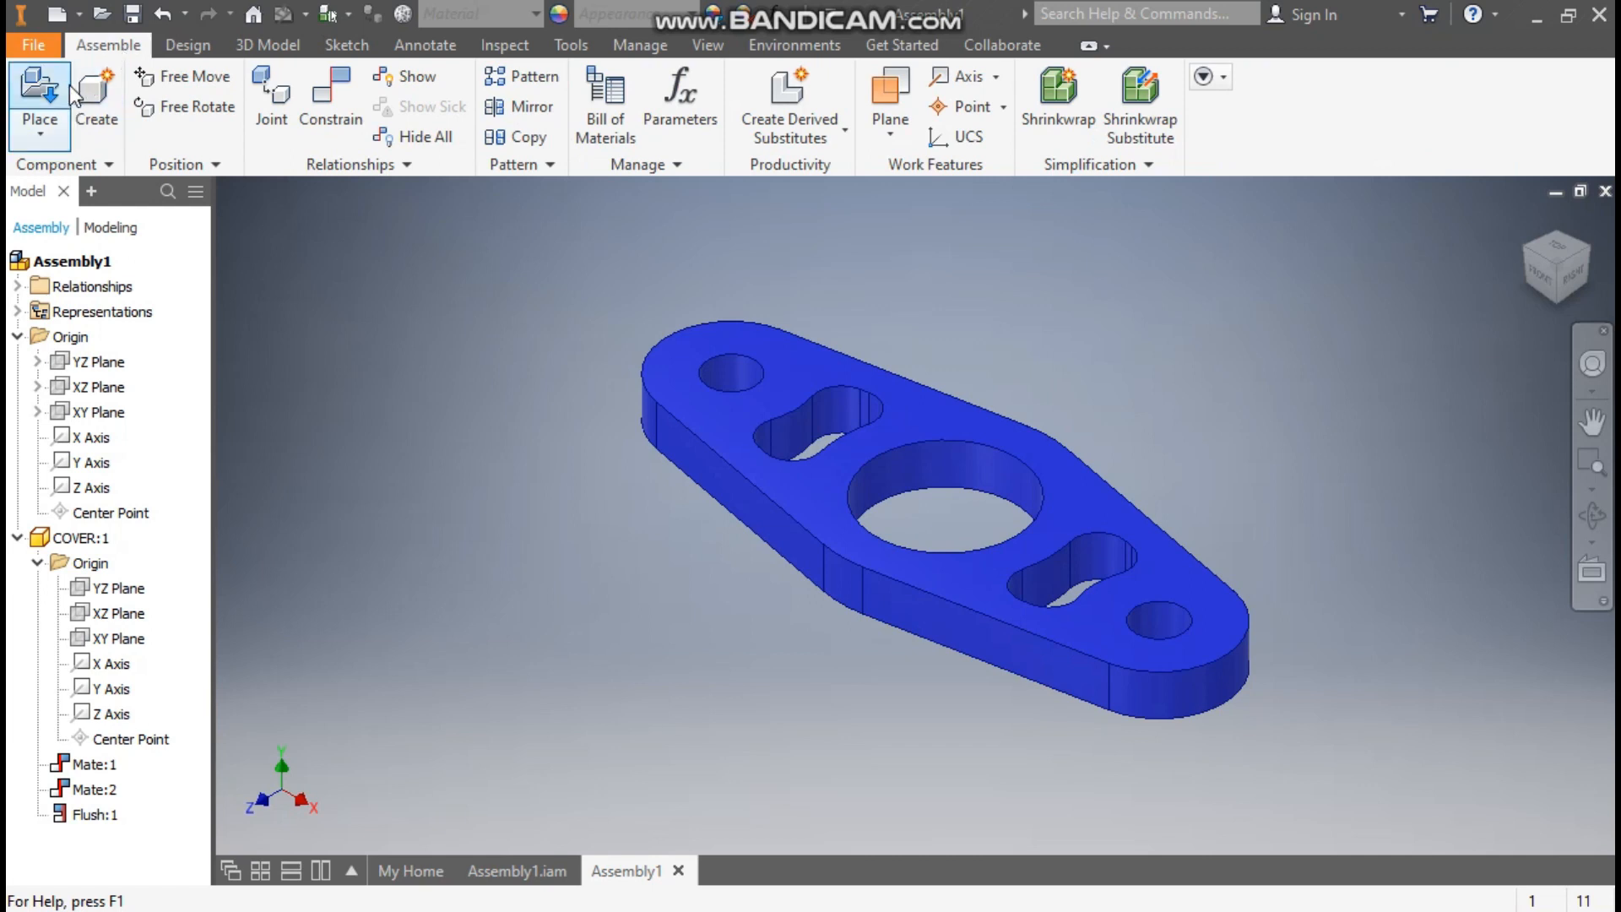
left_click(52, 100)
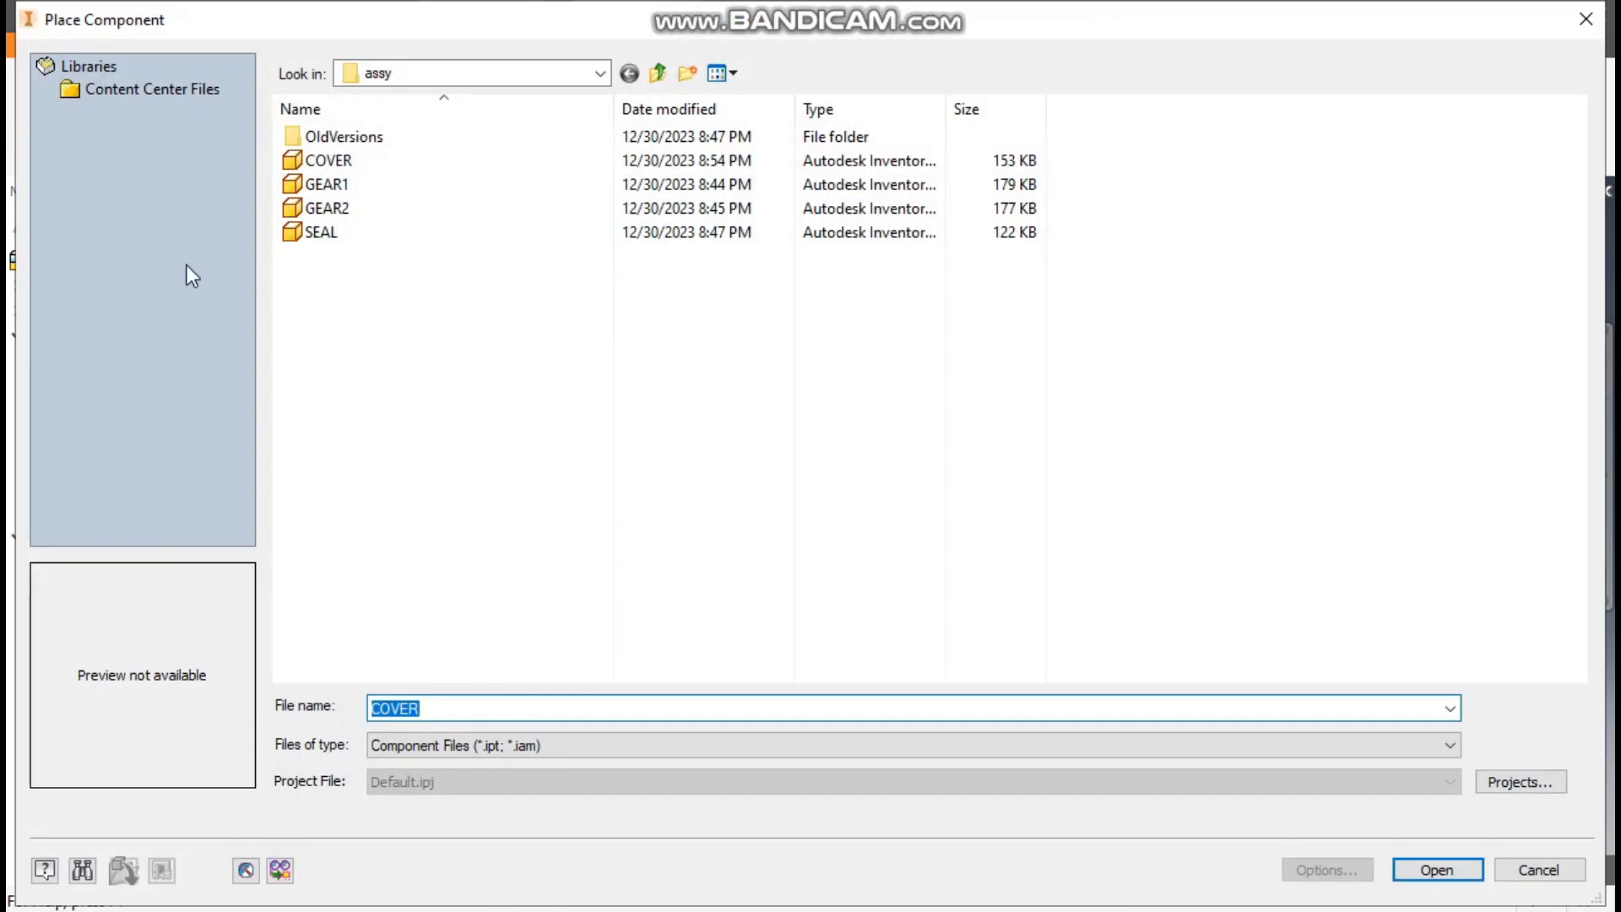
left_click(340, 184)
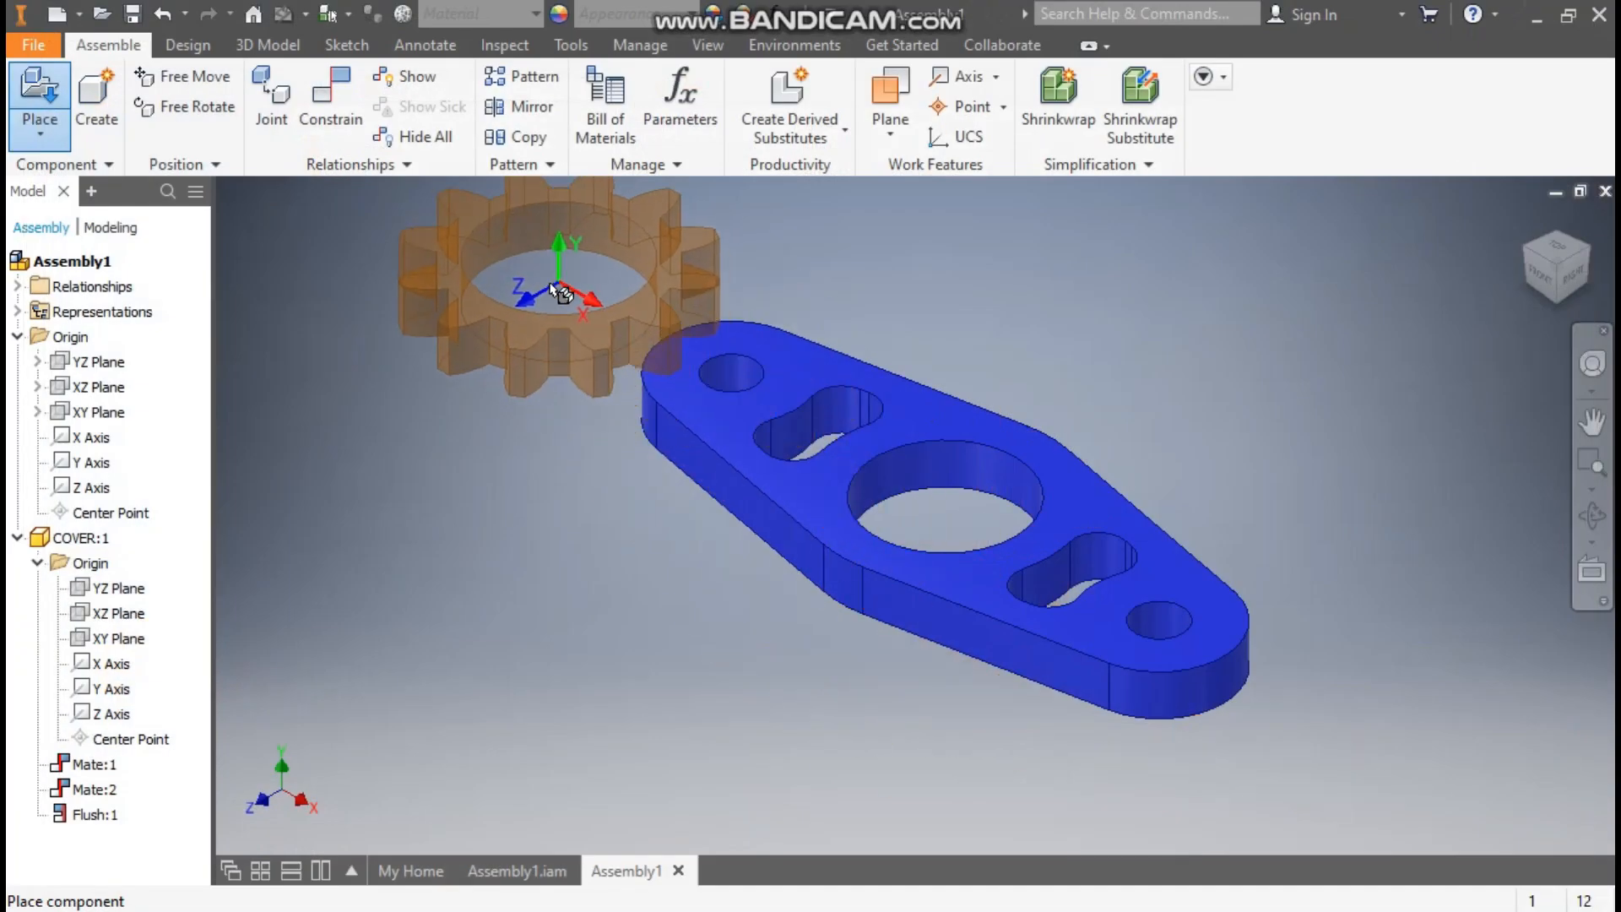
left_click(557, 266)
left_click(1367, 518)
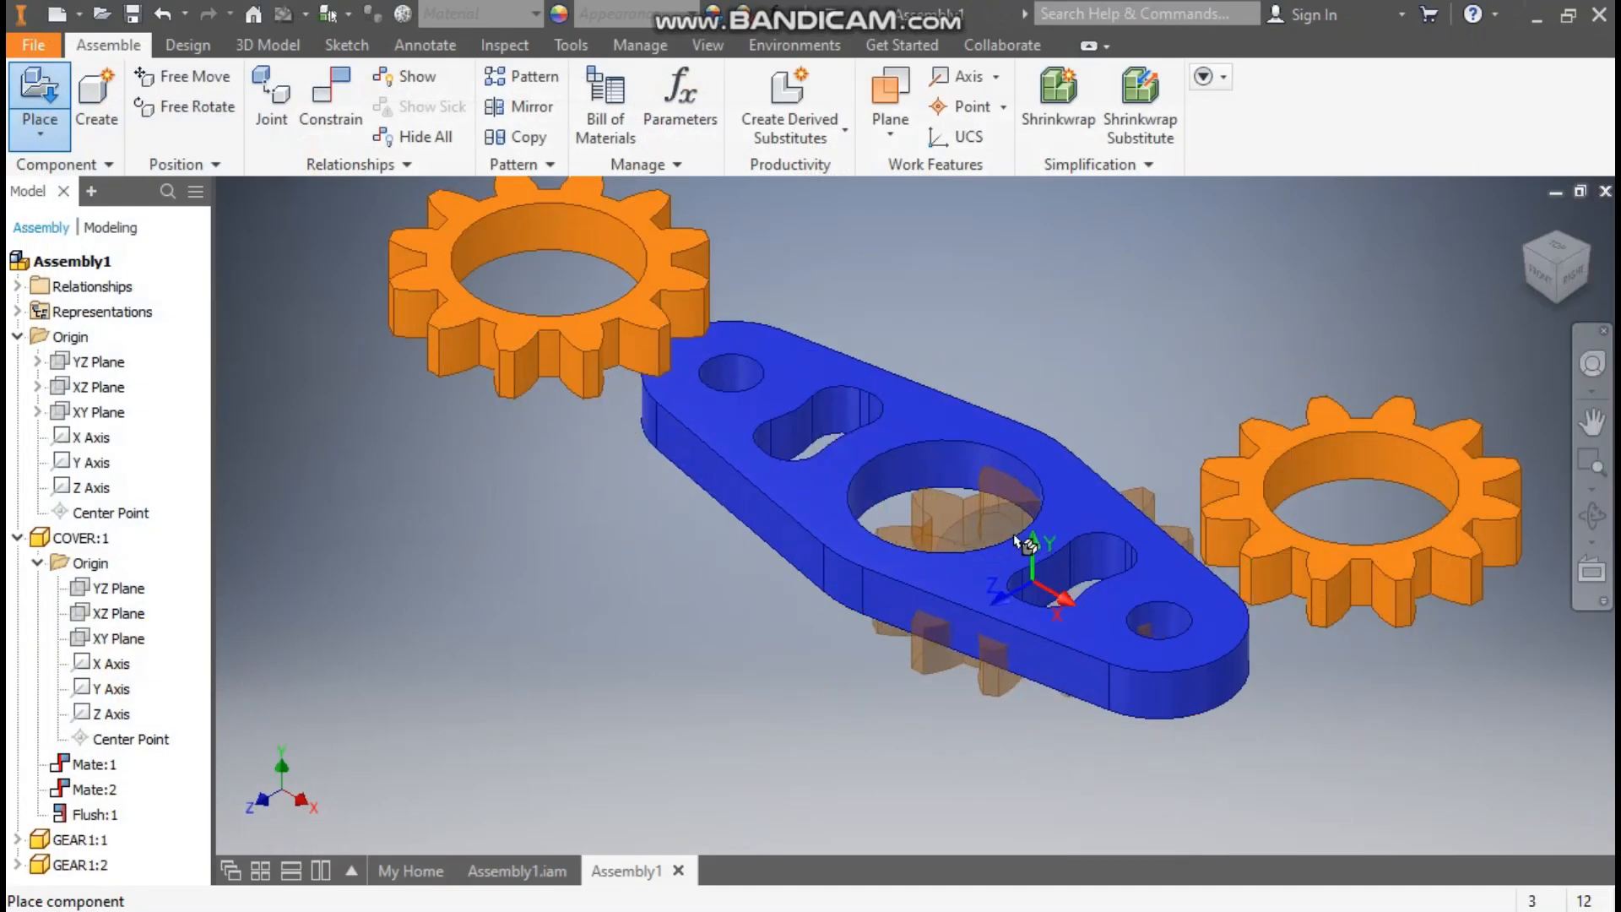
key("Escape")
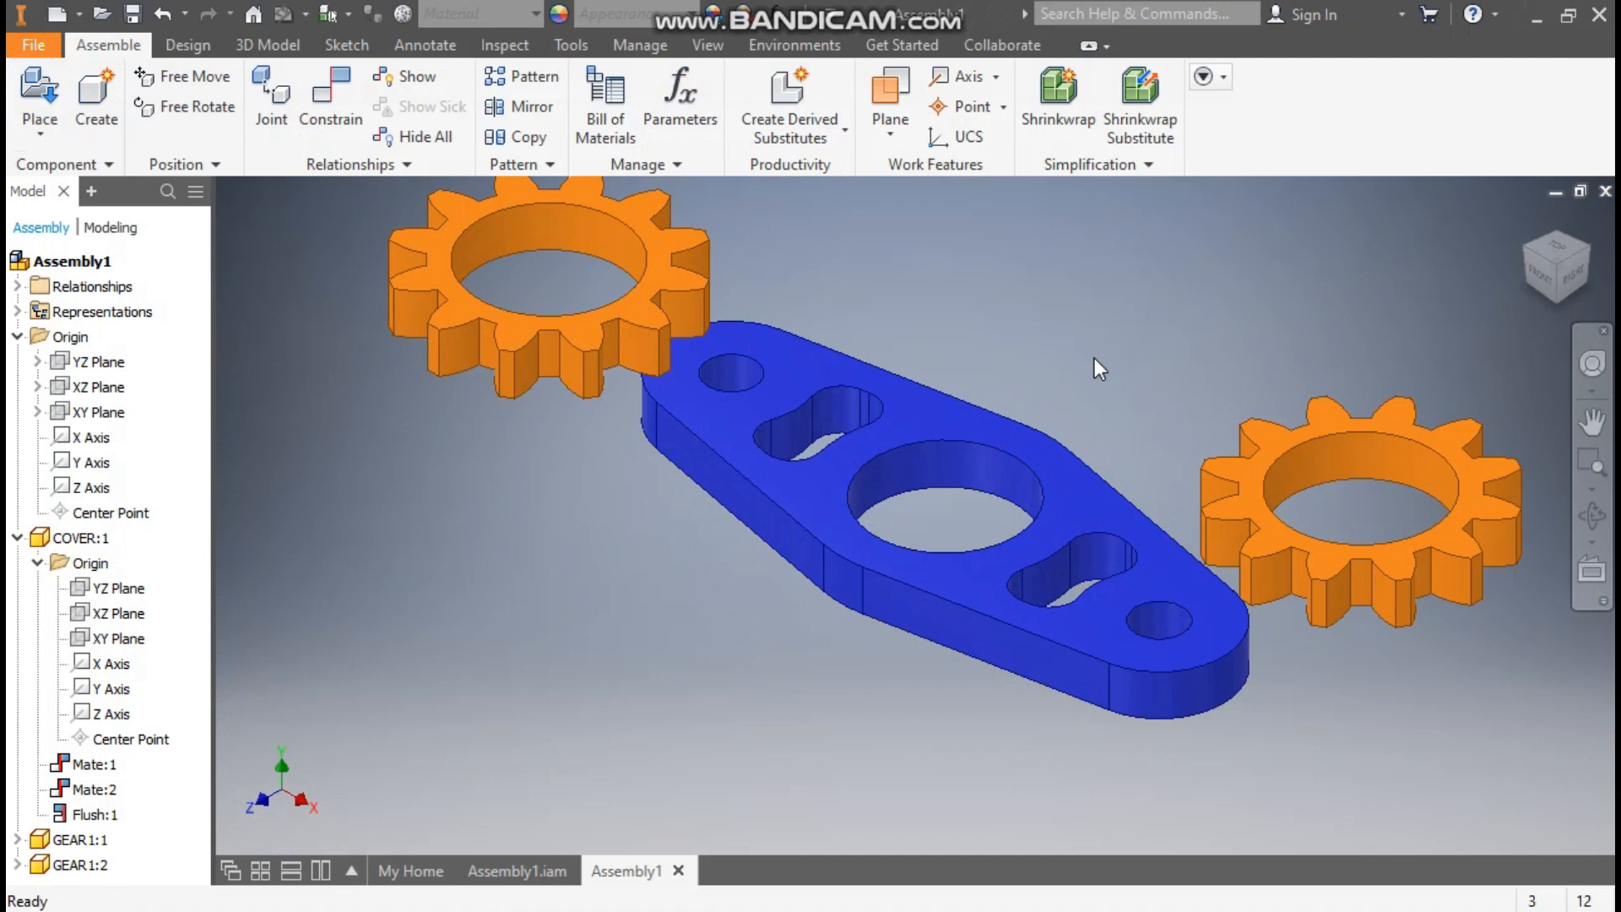
Mate the first gear's bore axis to the nearest end hole of the cover, using the aligned solution and 0 mm offset.
left_click(330, 101)
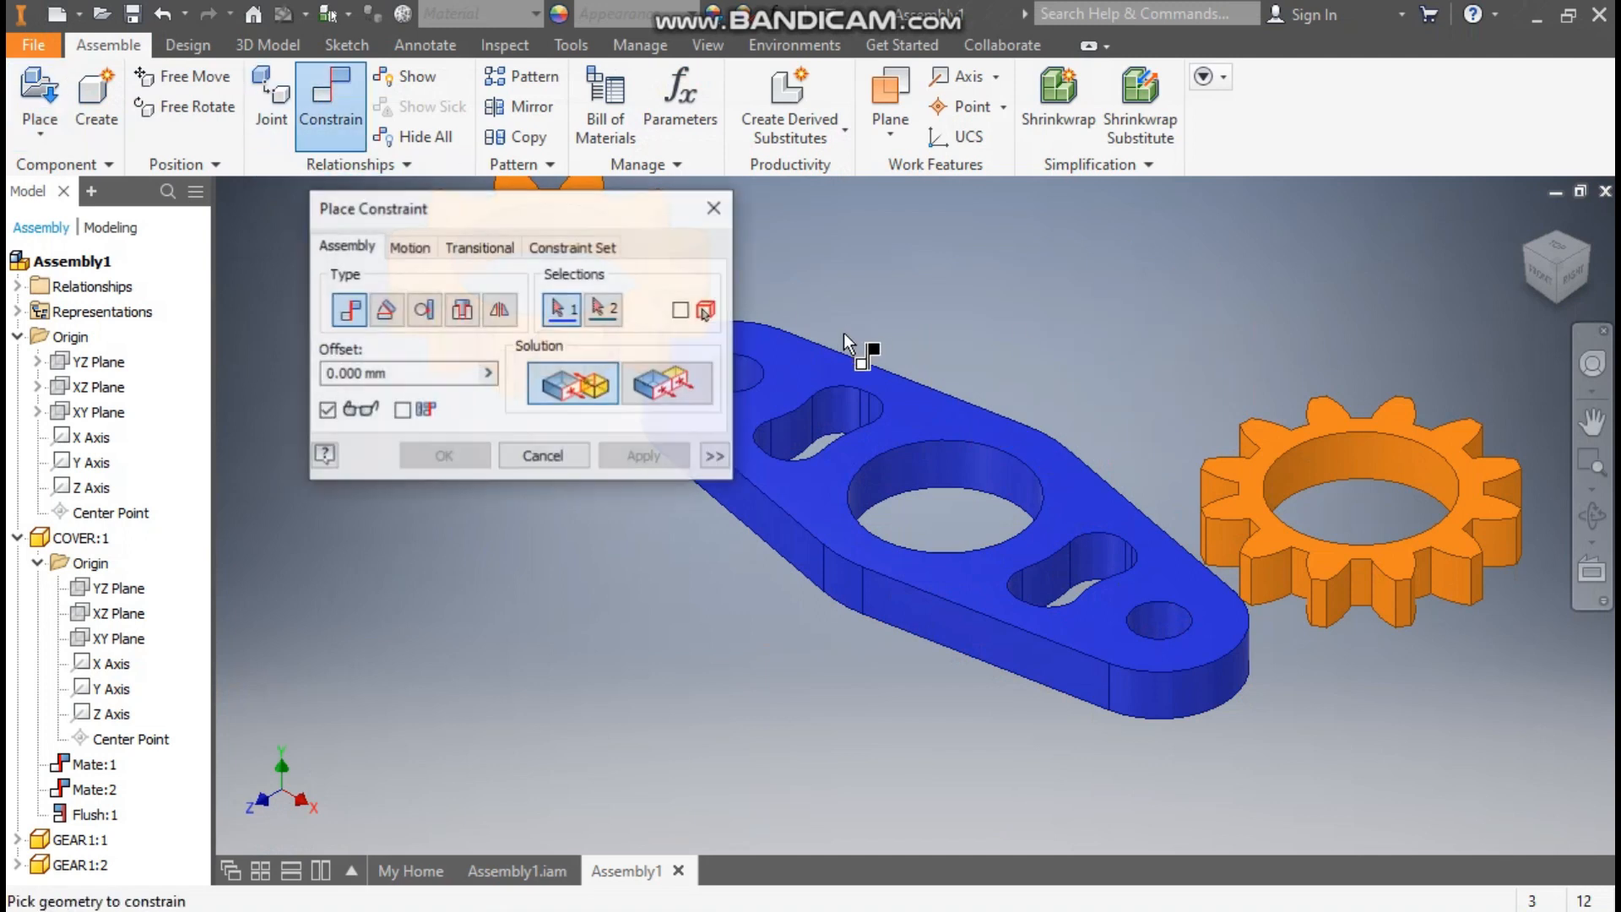
middle_click_drag(836, 342, 1174, 342)
scroll(1092, 368, "down", 3)
left_click(1078, 382)
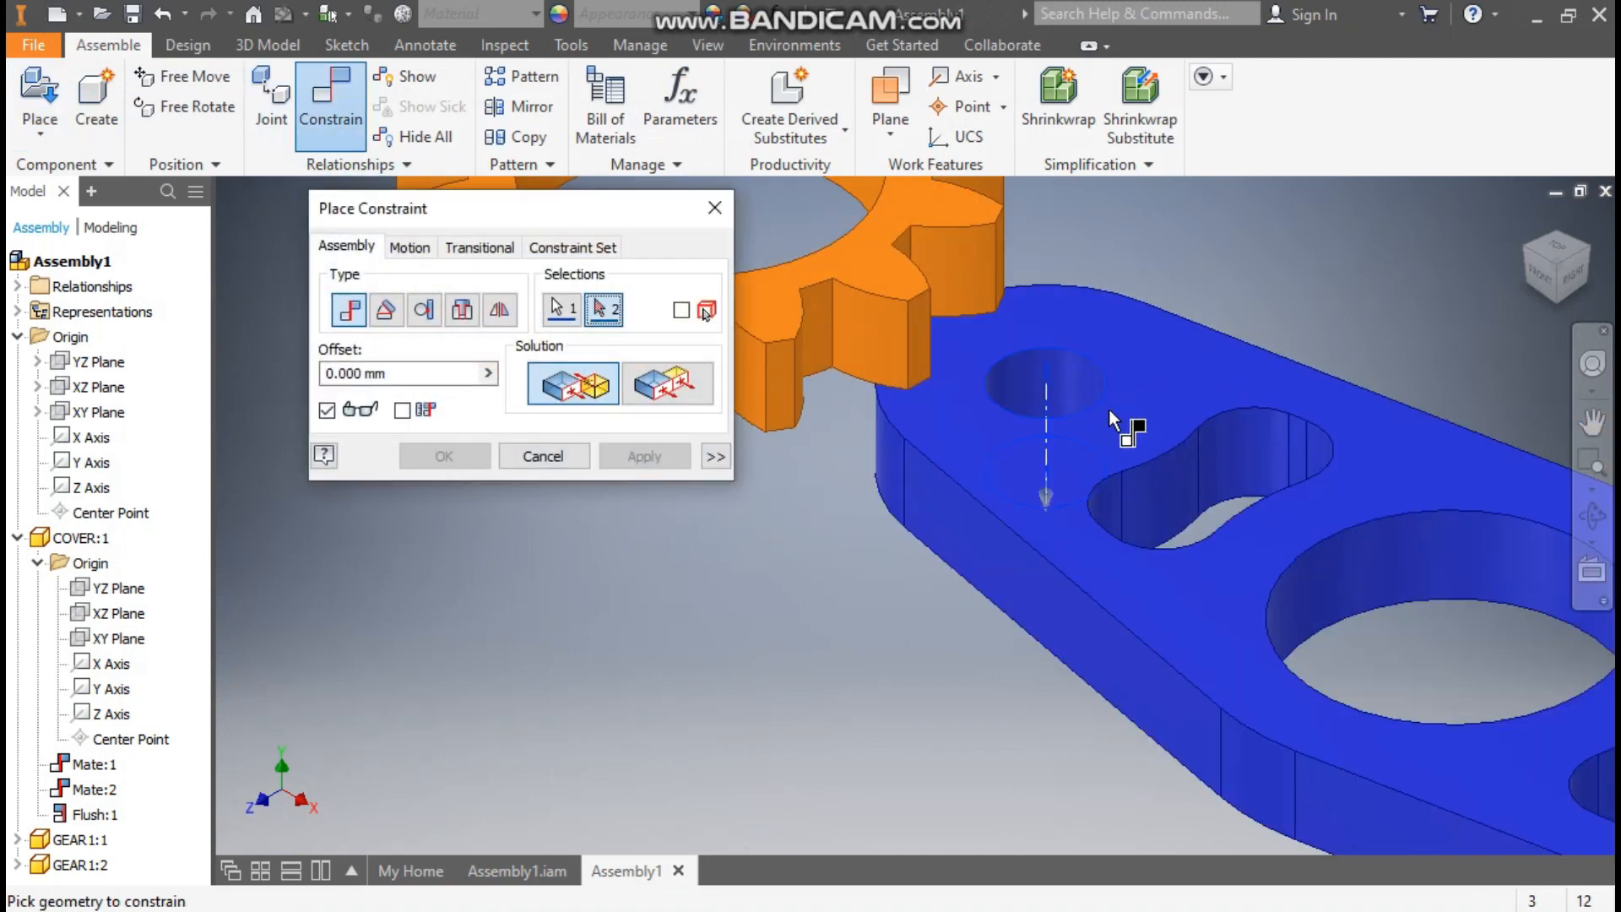
scroll(1111, 416, "up", 2)
left_click(935, 268)
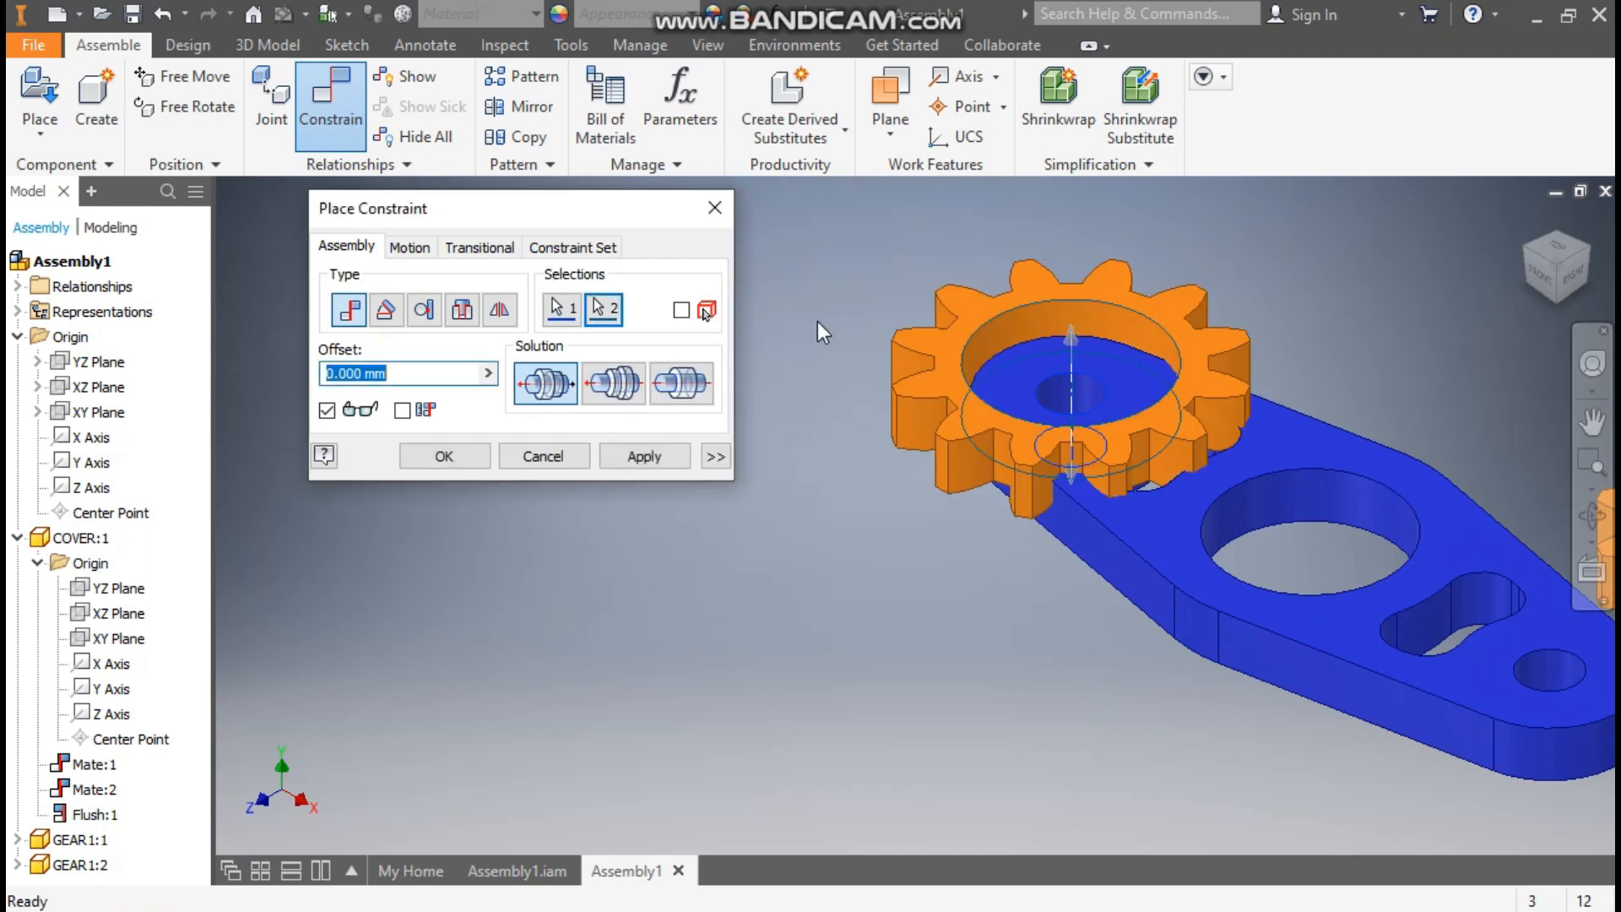
left_click(614, 382)
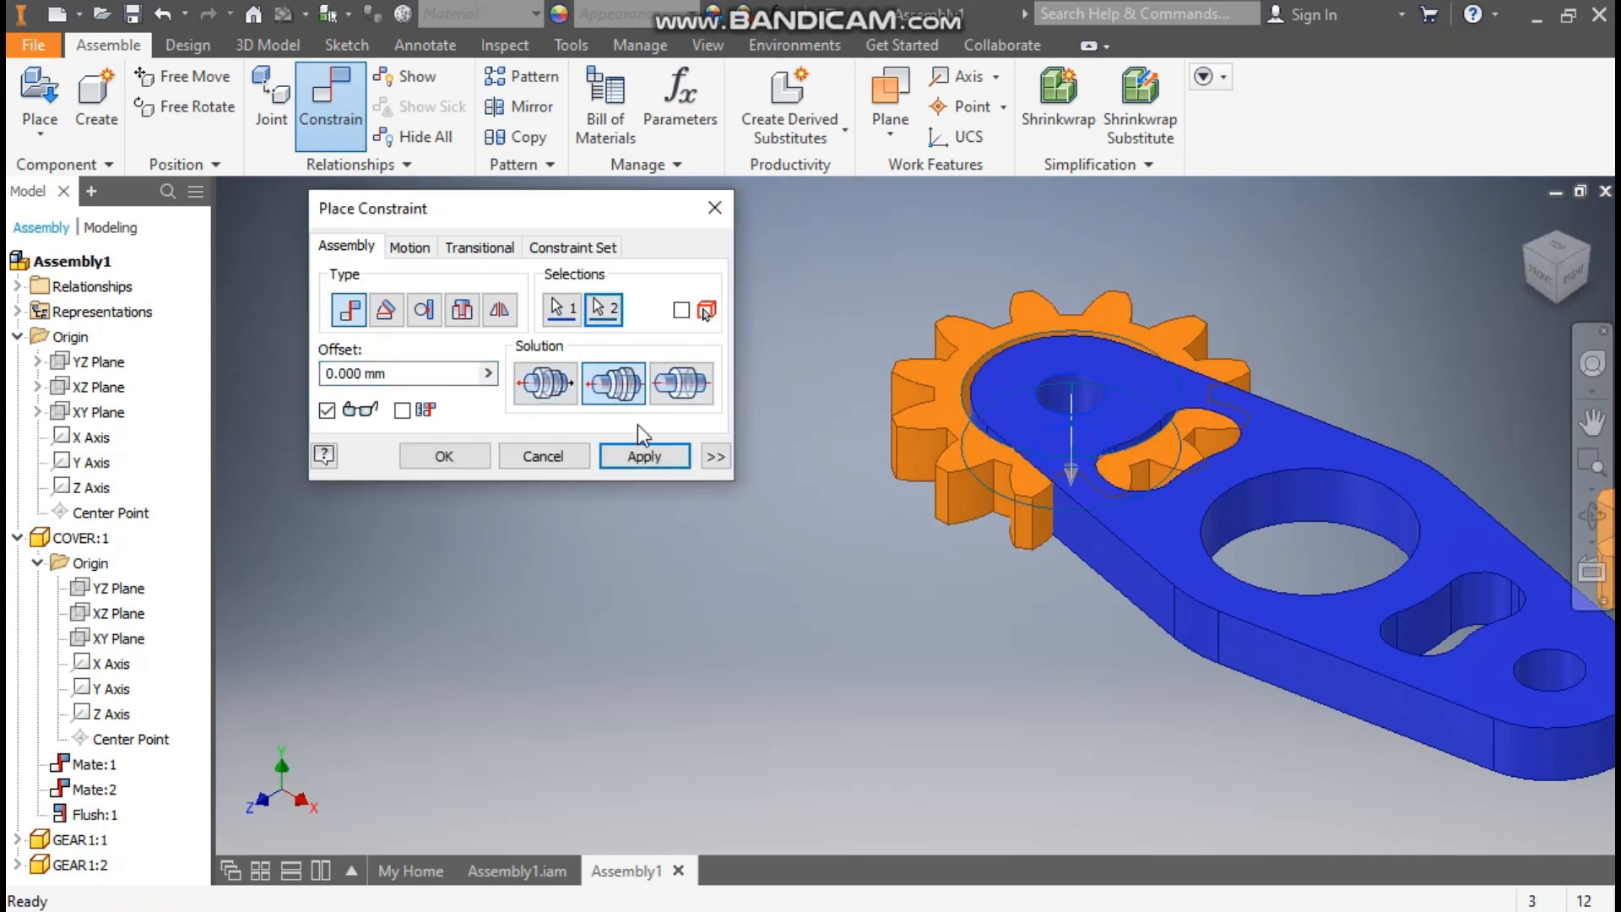
left_click(643, 455)
Mate the second gear's bore axis to the hole at the cover's other end, using the aligned solution and 0 mm offset.
middle_click_drag(831, 538, 511, 437)
scroll(774, 528, "up", 1)
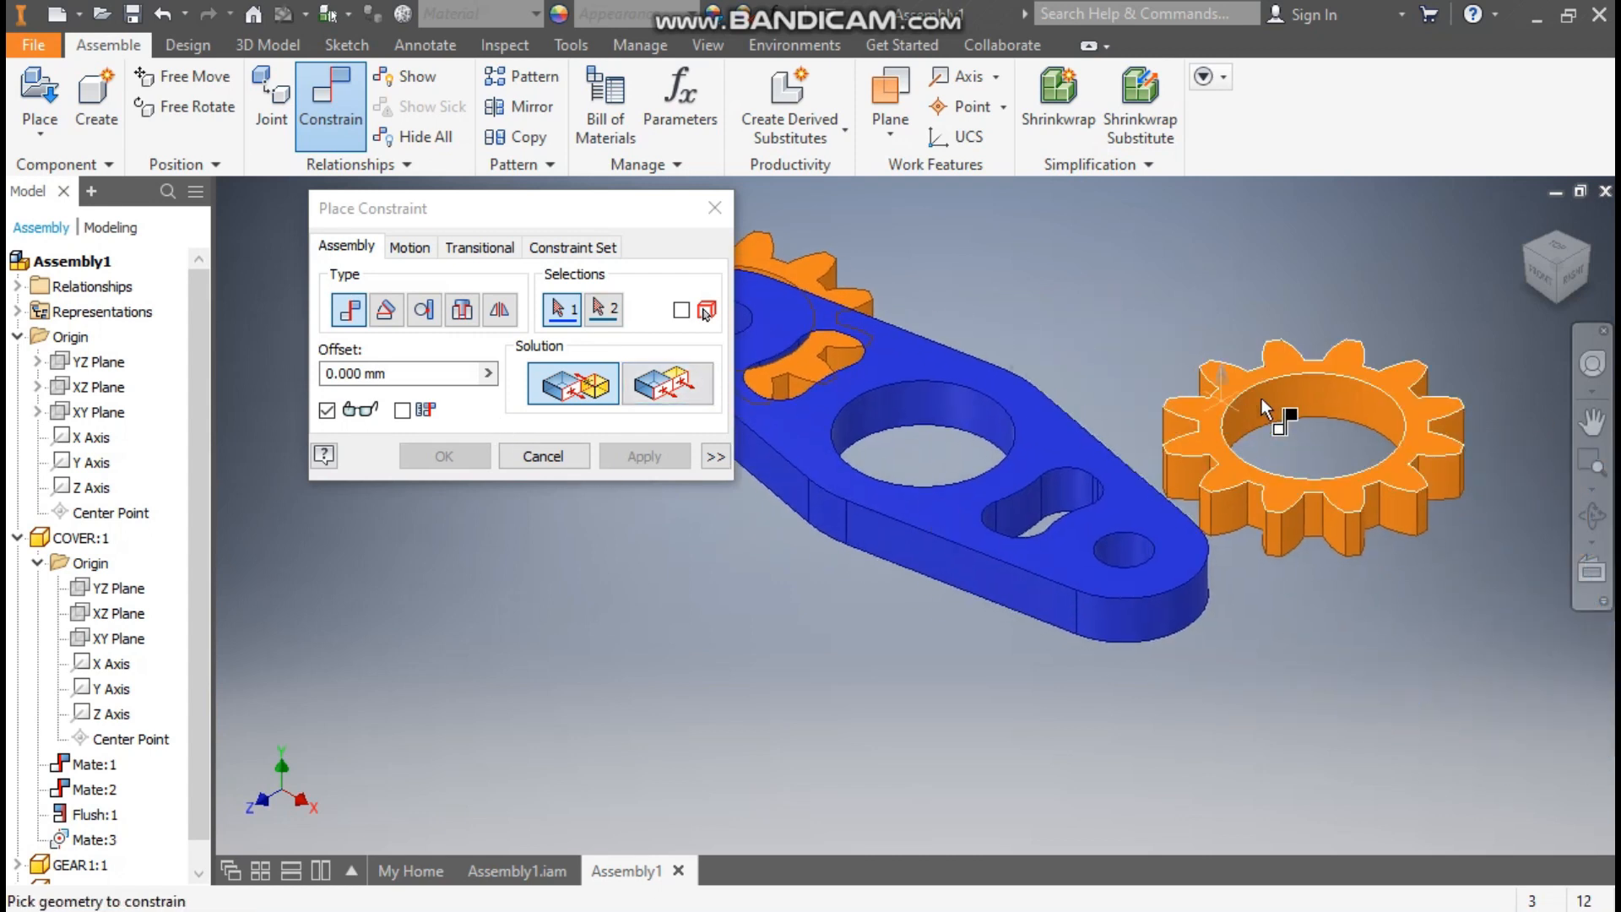
left_click(1322, 399)
left_click(1126, 564)
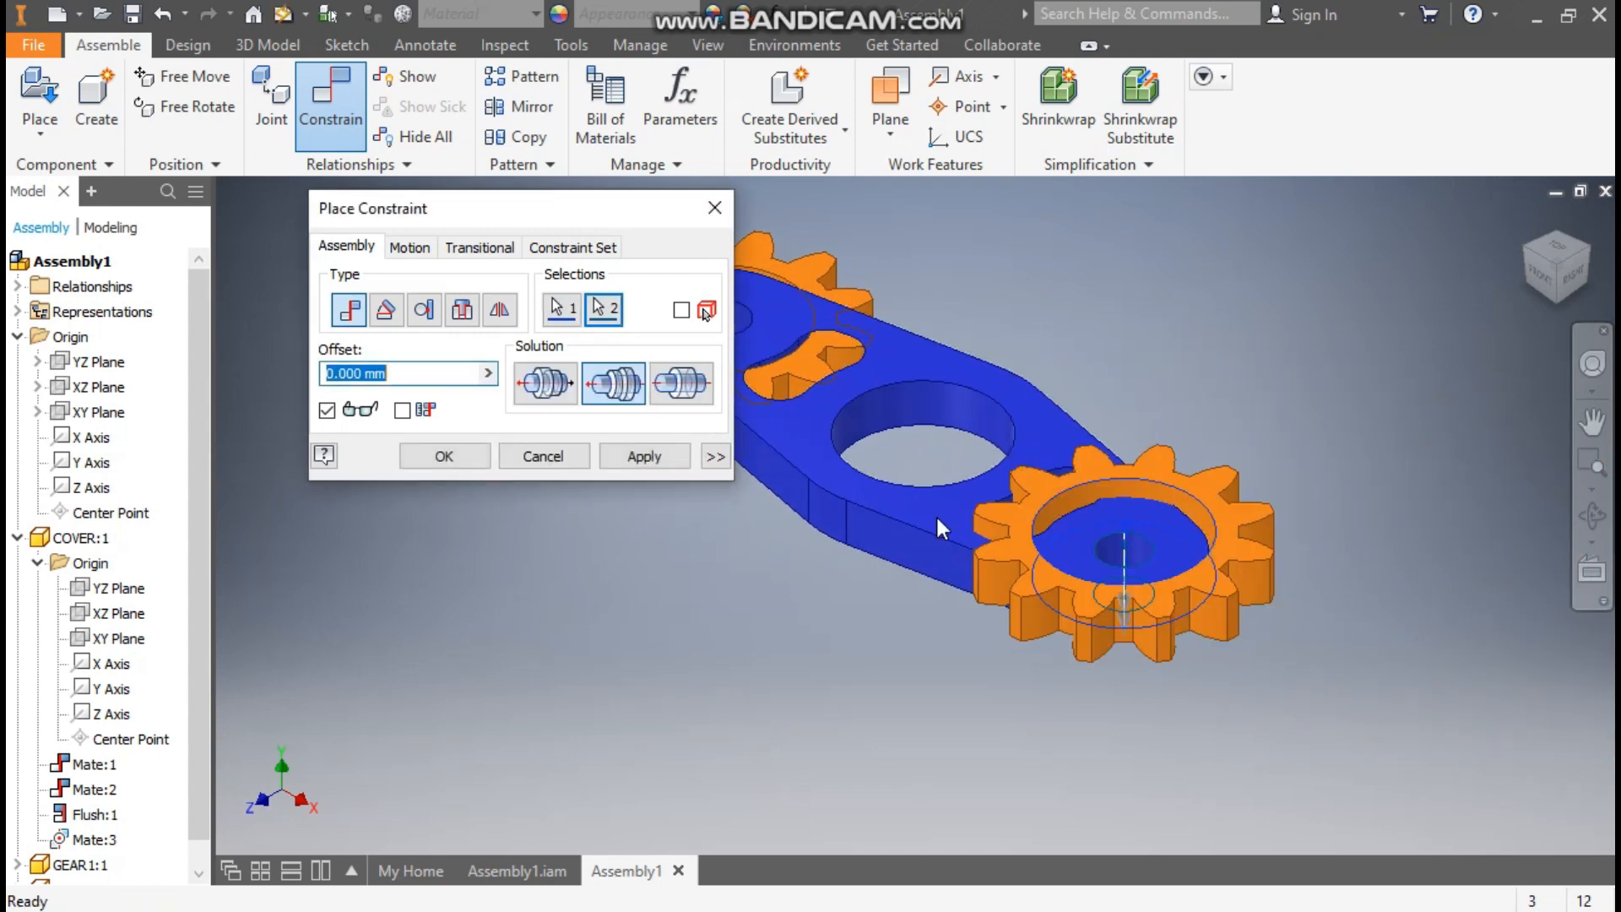
left_click(630, 466)
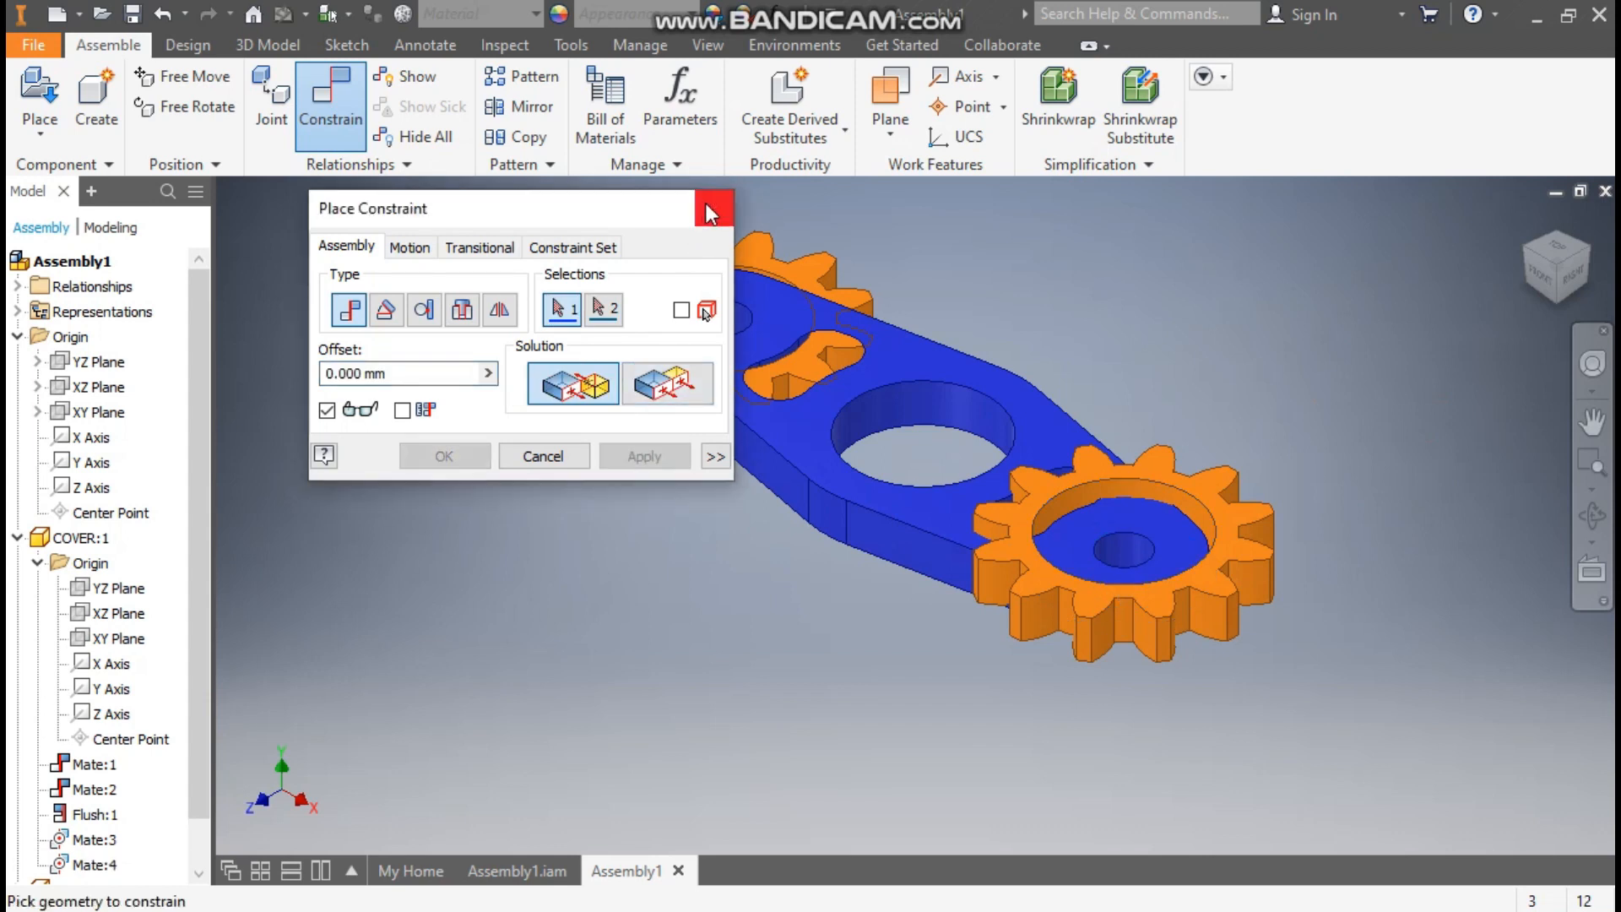
left_click(714, 207)
Slide both gears up off the cover and mate the first gear's underside to the cover's upper face with 0 mm offset.
left_click_drag(1180, 484, 1153, 319)
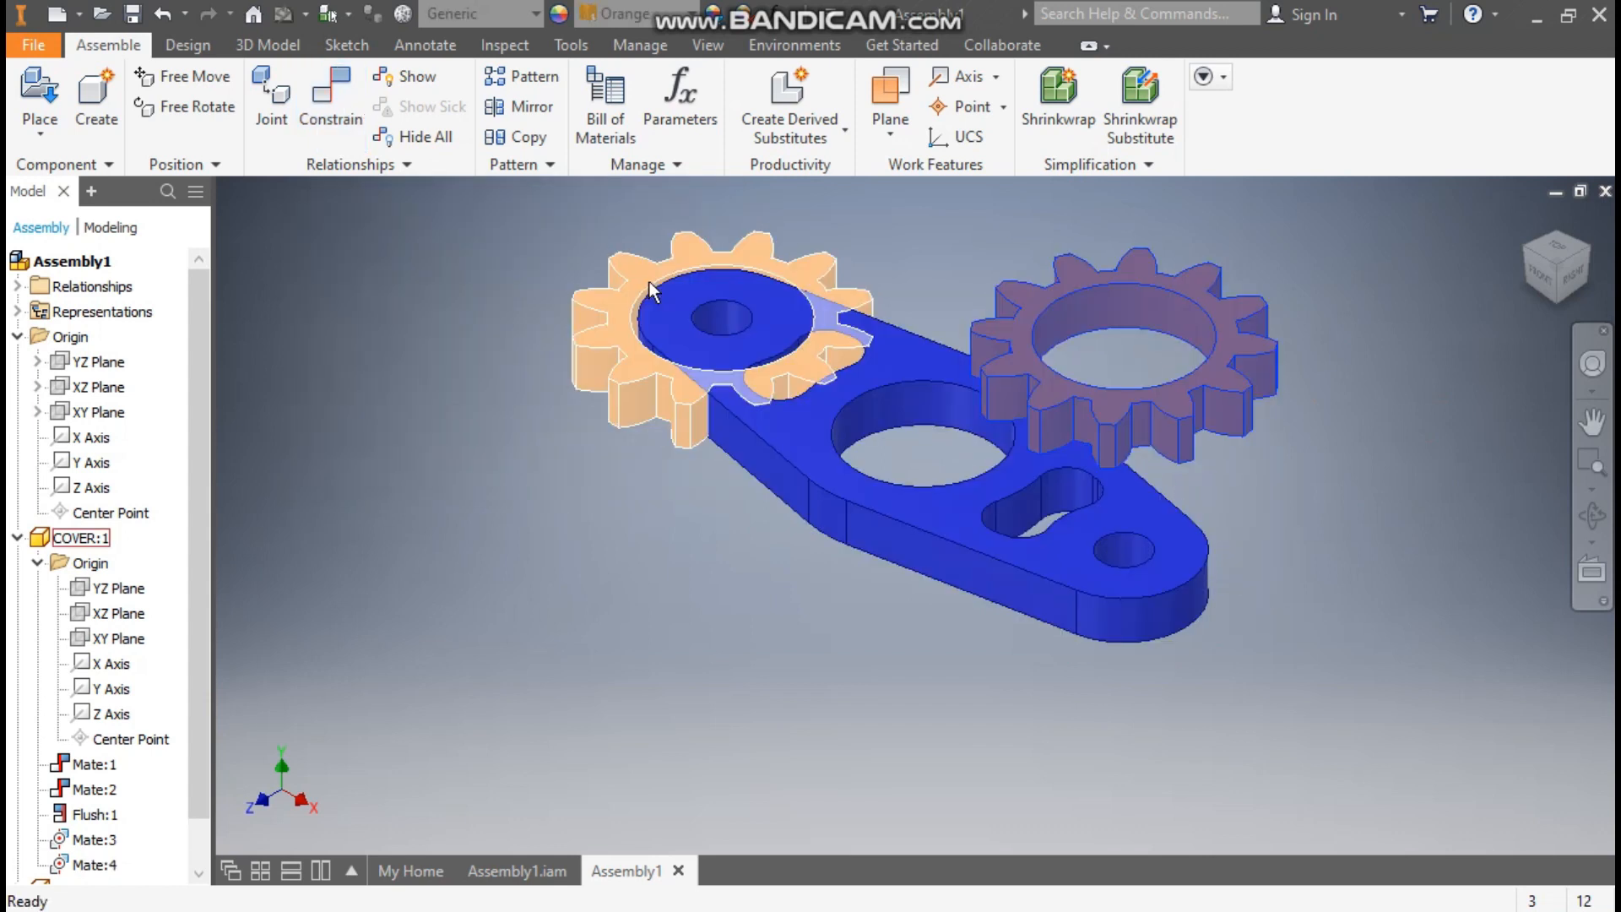
middle_click_drag(520, 444, 672, 554)
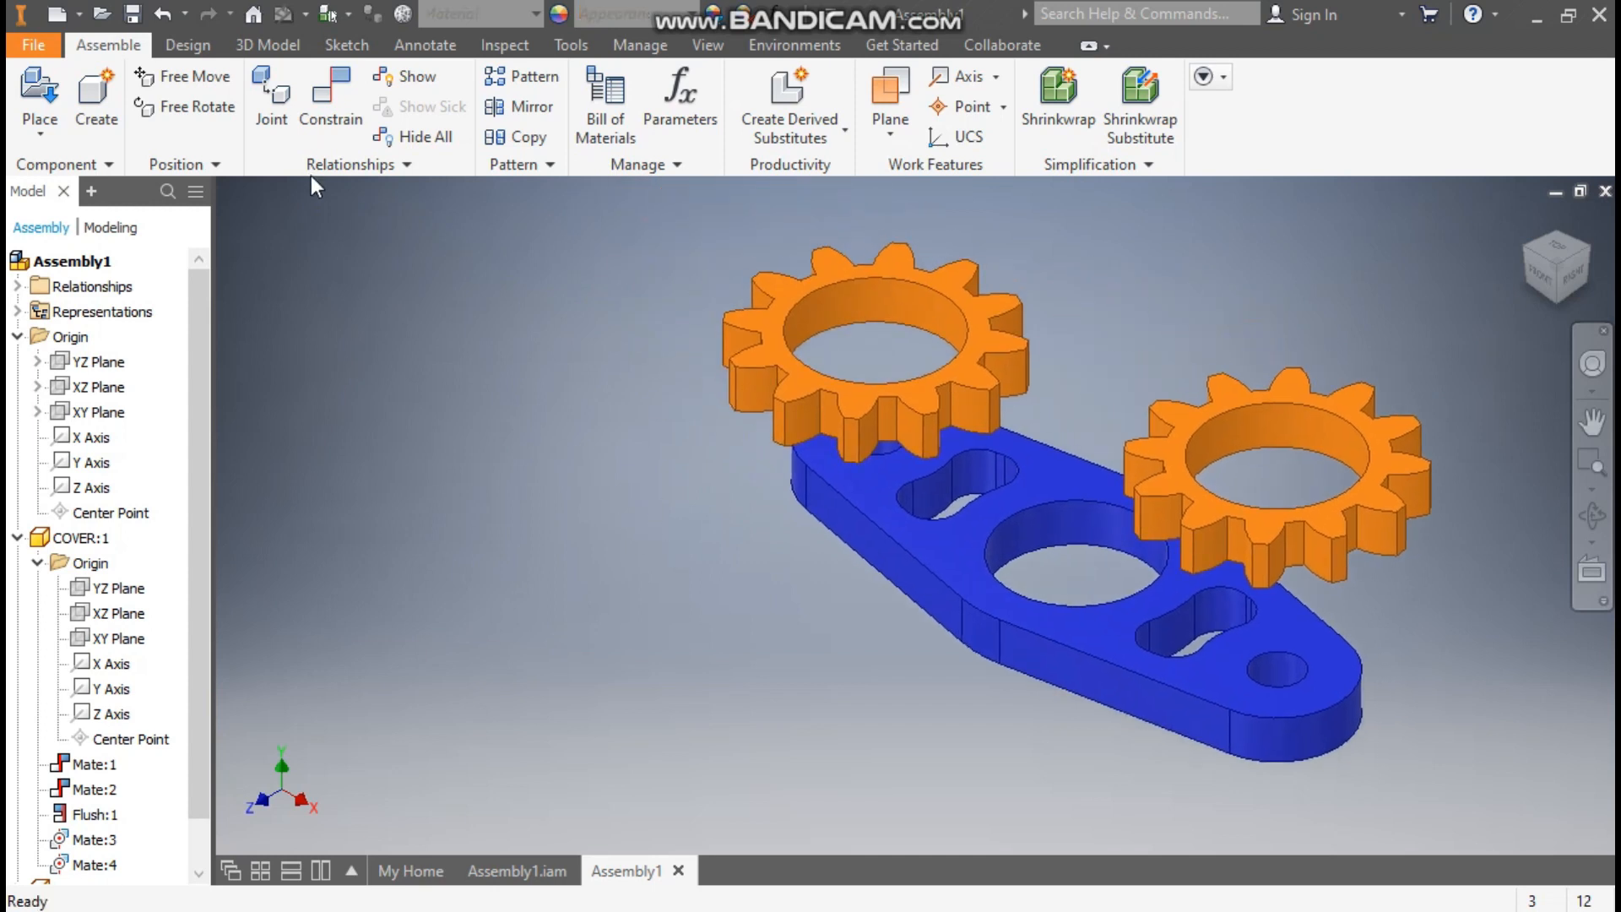
left_click(330, 97)
left_click(870, 488)
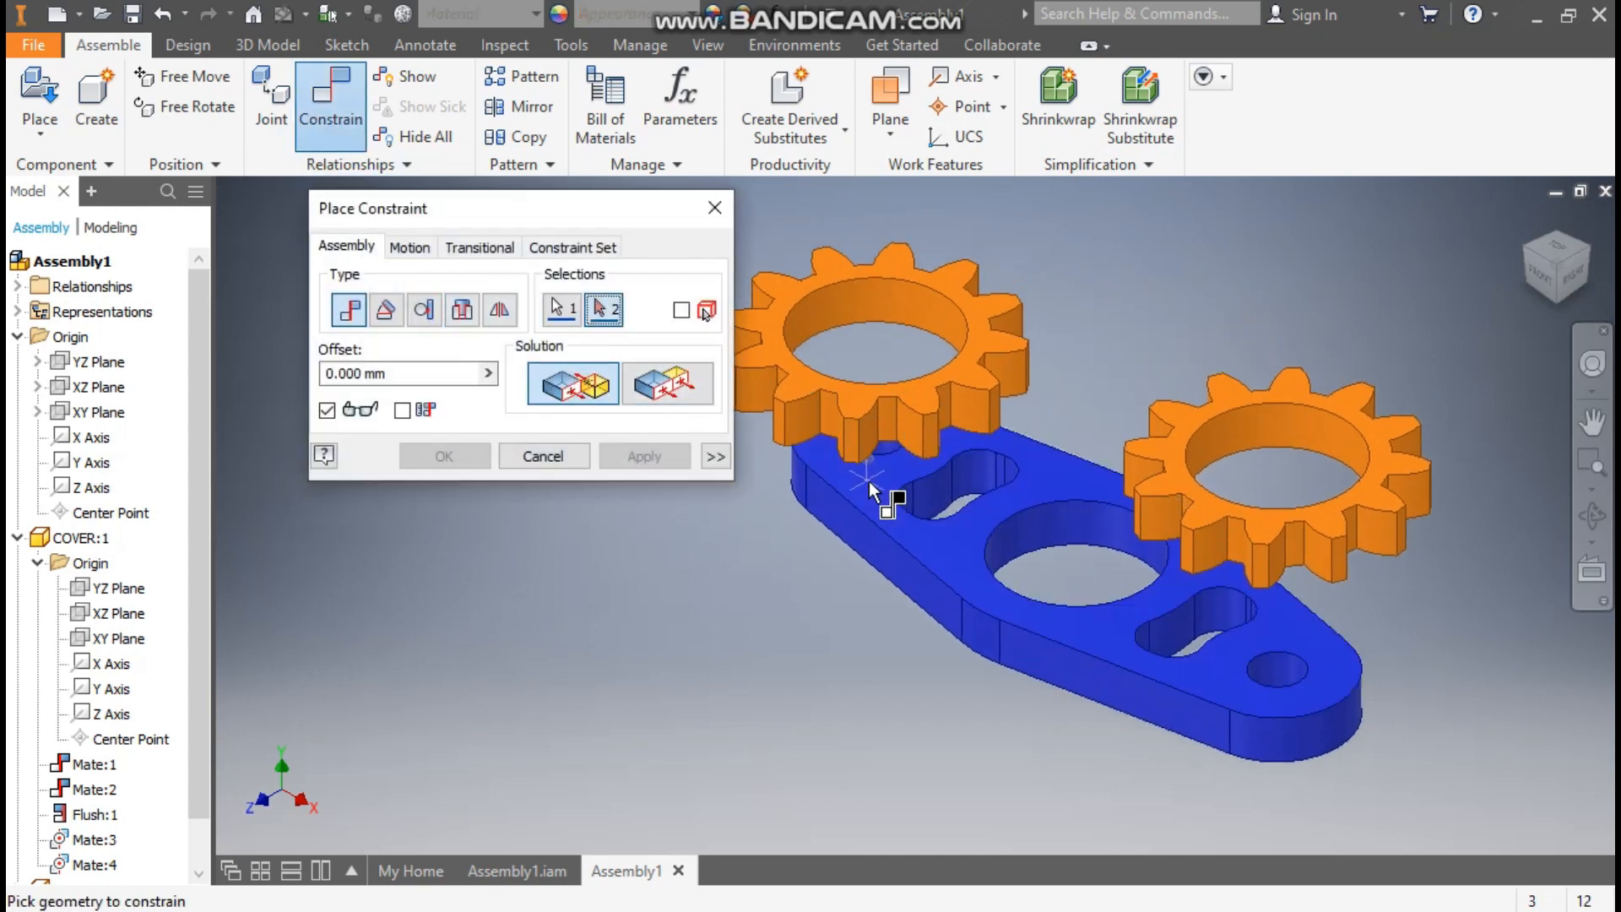
left_click(1552, 301)
scroll(847, 616, "down", 3)
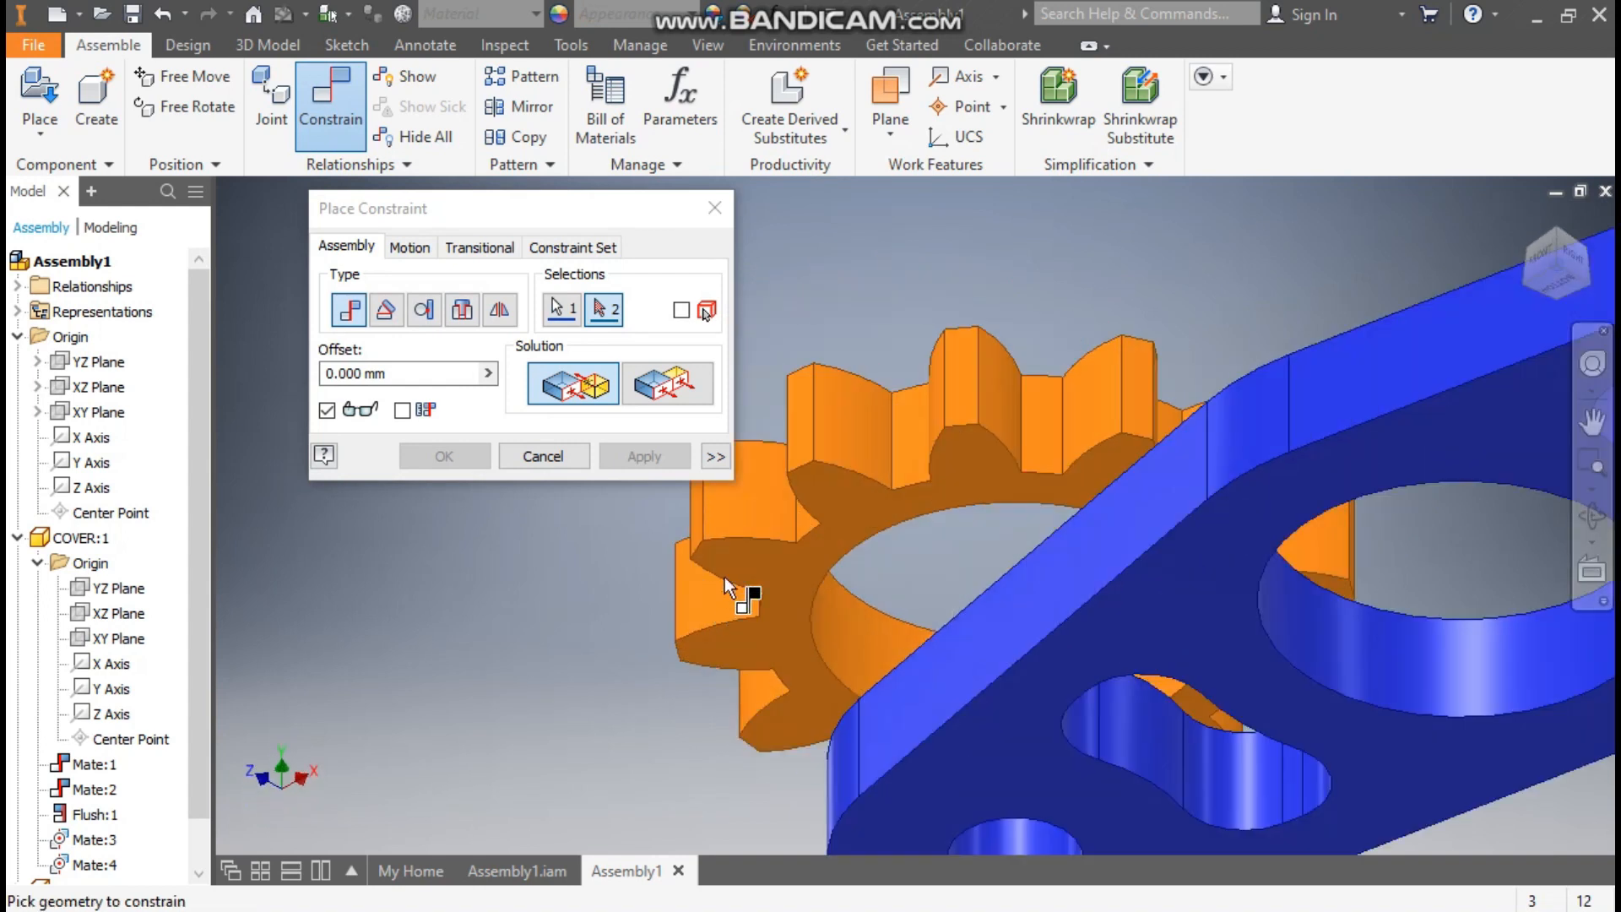
left_click(803, 568)
scroll(803, 568, "down", 1)
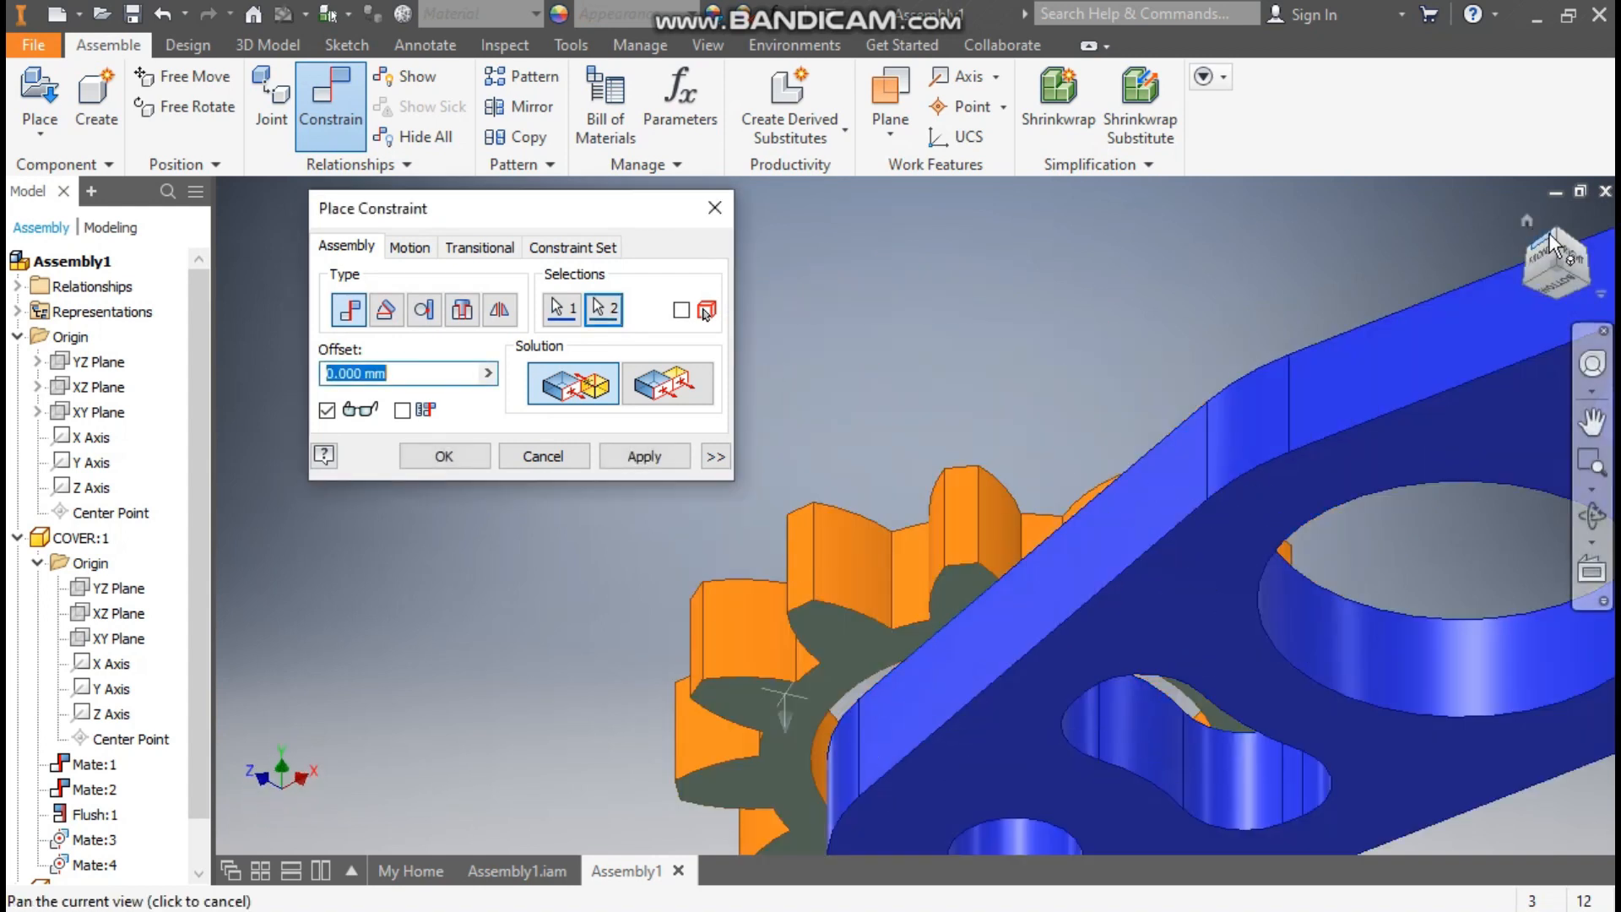
left_click(1527, 221)
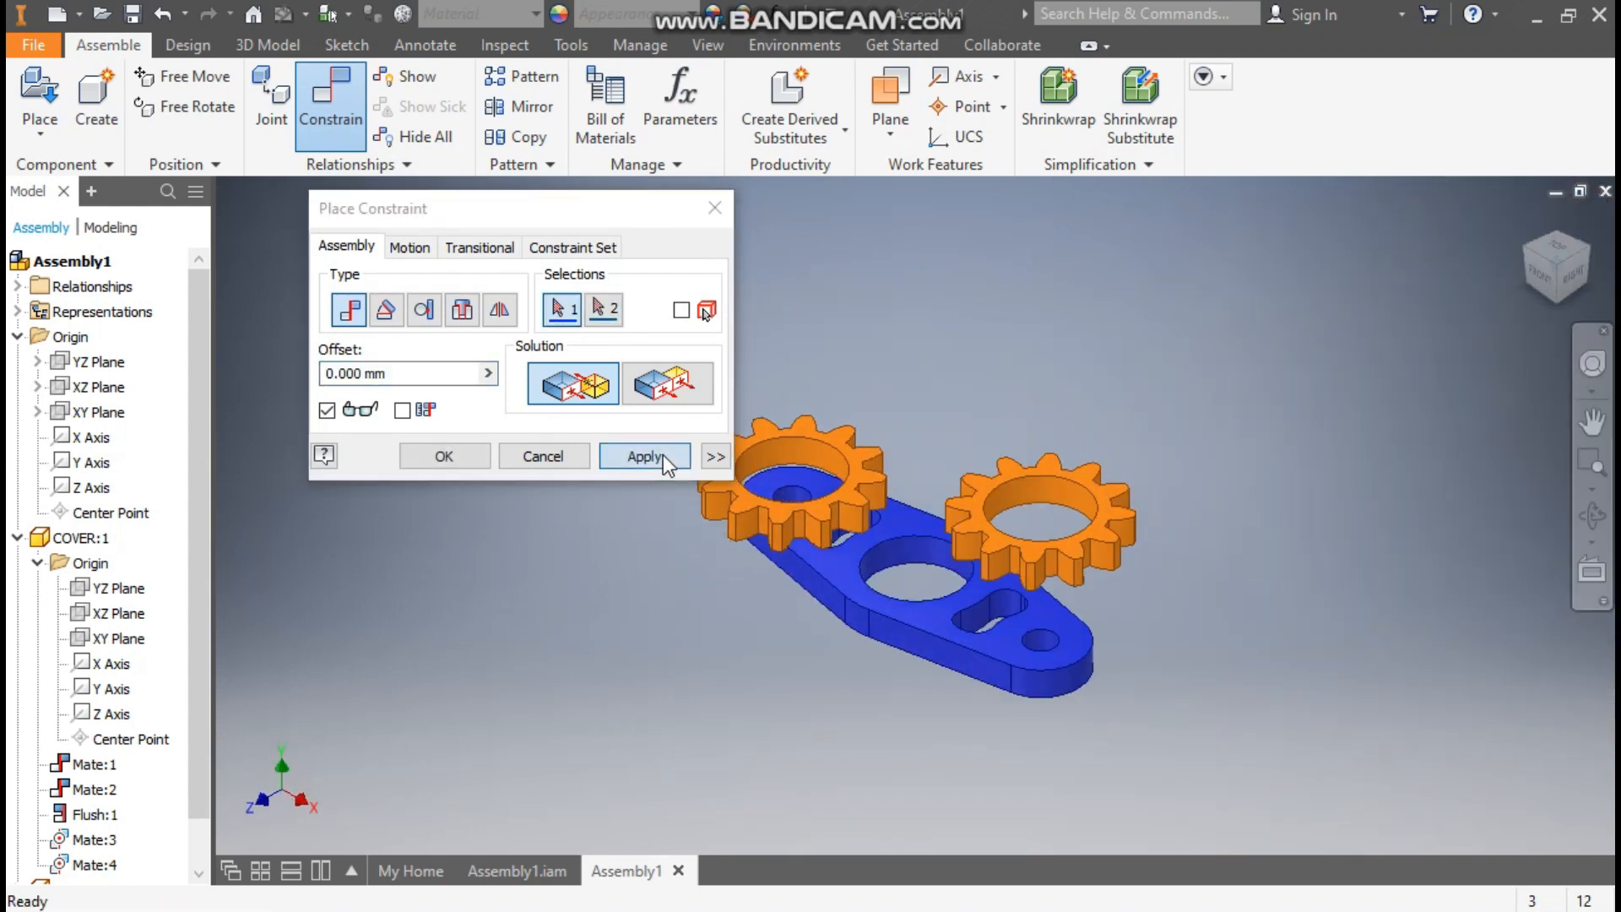
left_click(650, 456)
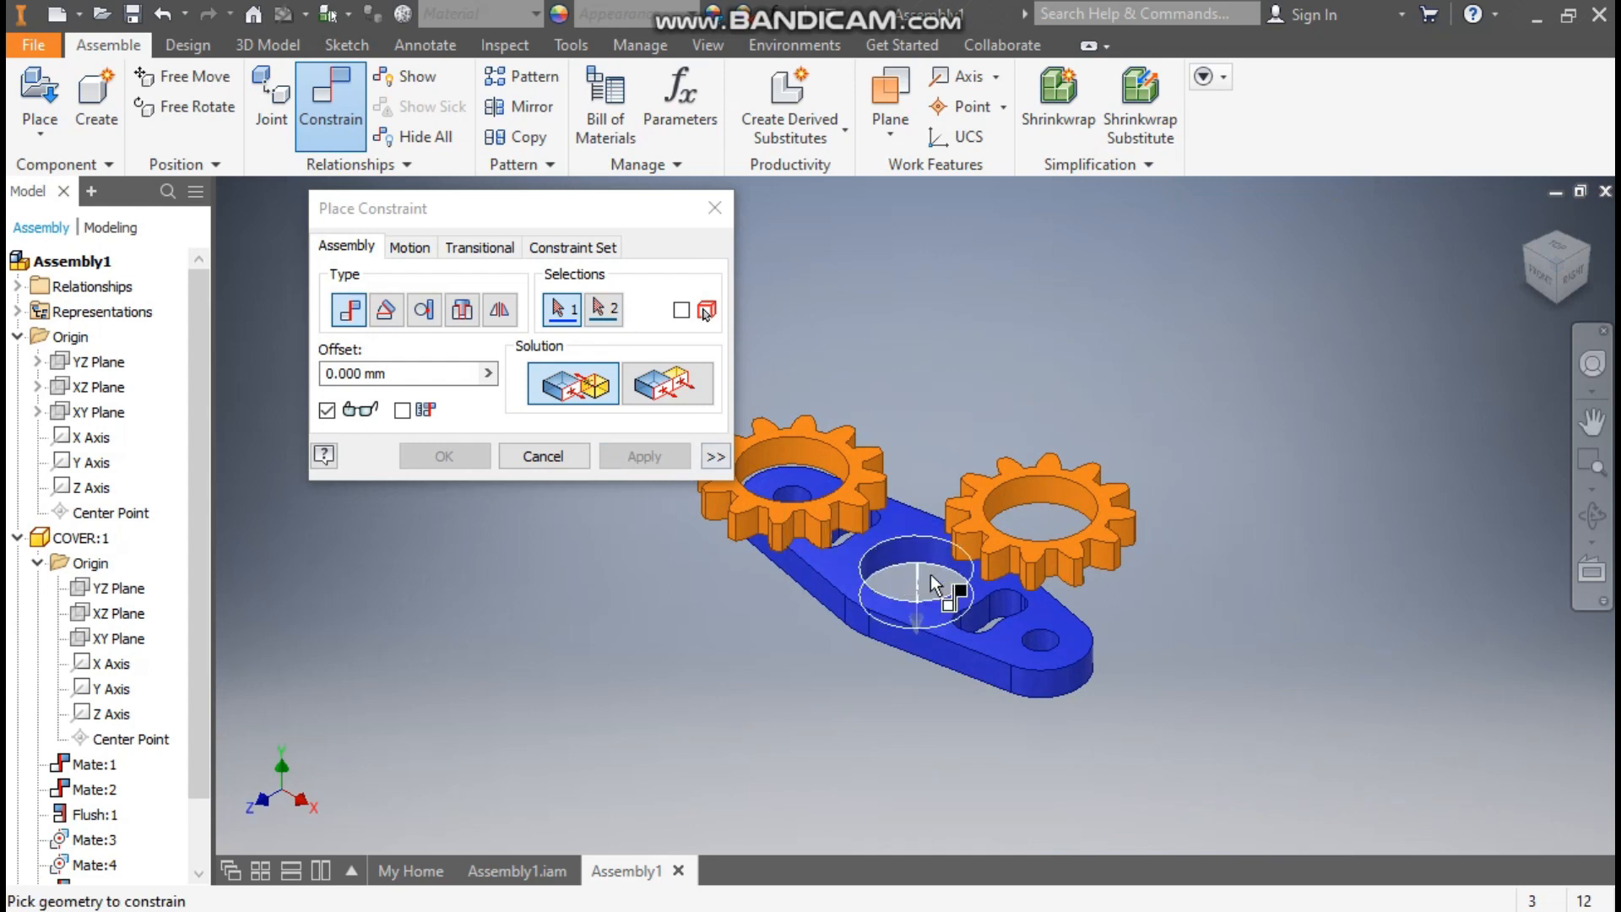
Mate the second gear's underside to the cover's upper face with 0 mm offset, and rotate the first gear slightly about its axis.
left_click(1557, 300)
scroll(1029, 435, "up", 3)
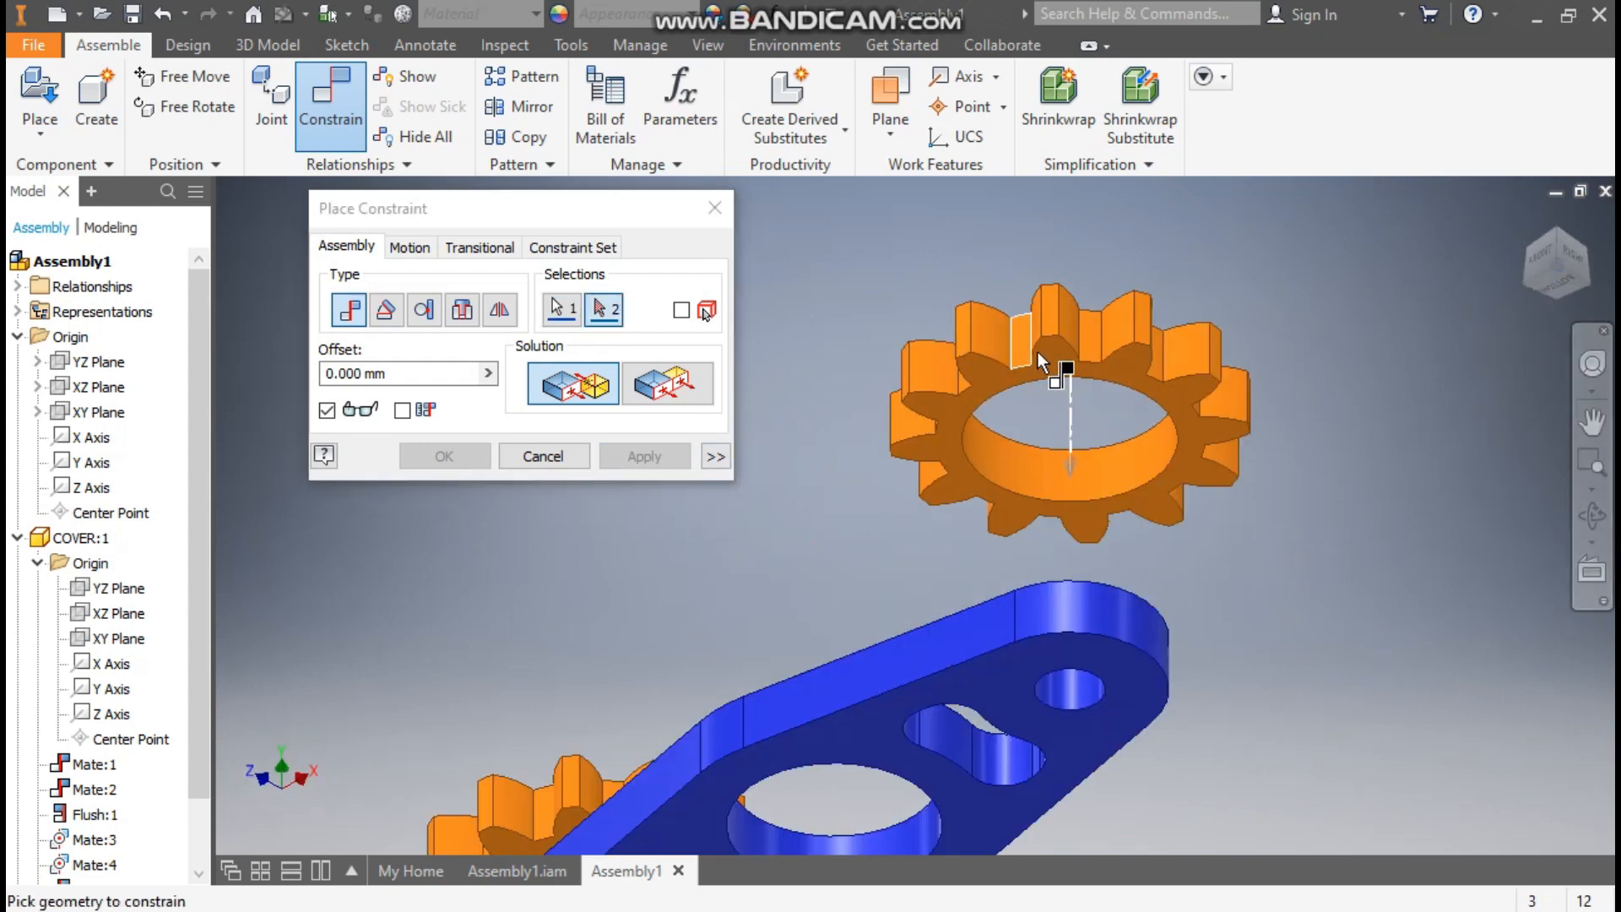
left_click(1058, 363)
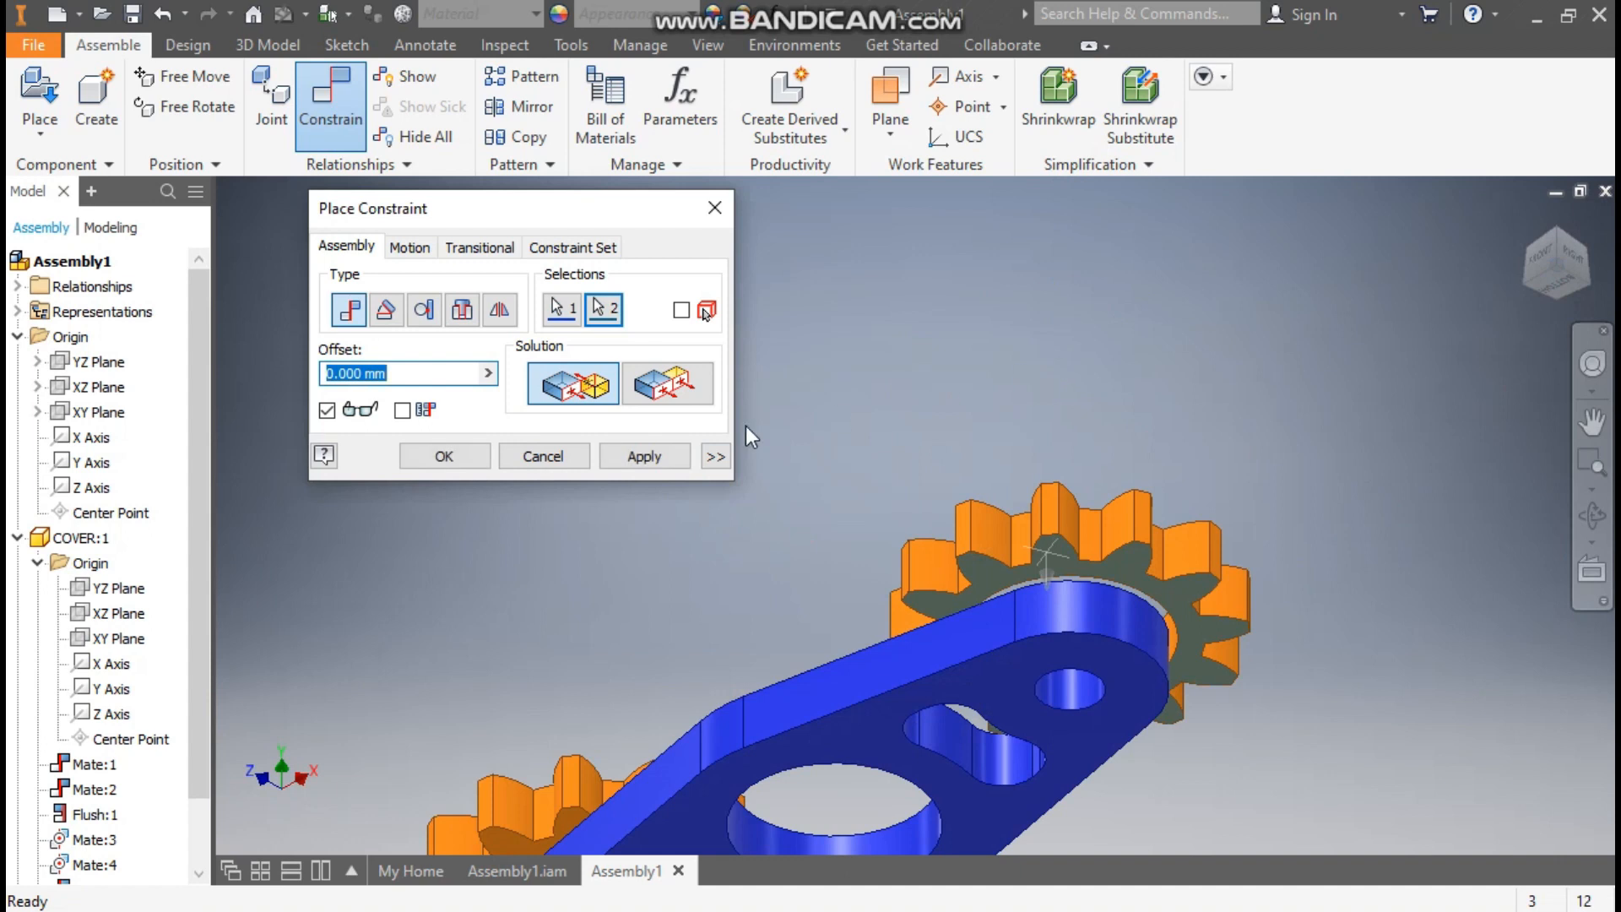
left_click(645, 455)
left_click(1553, 228)
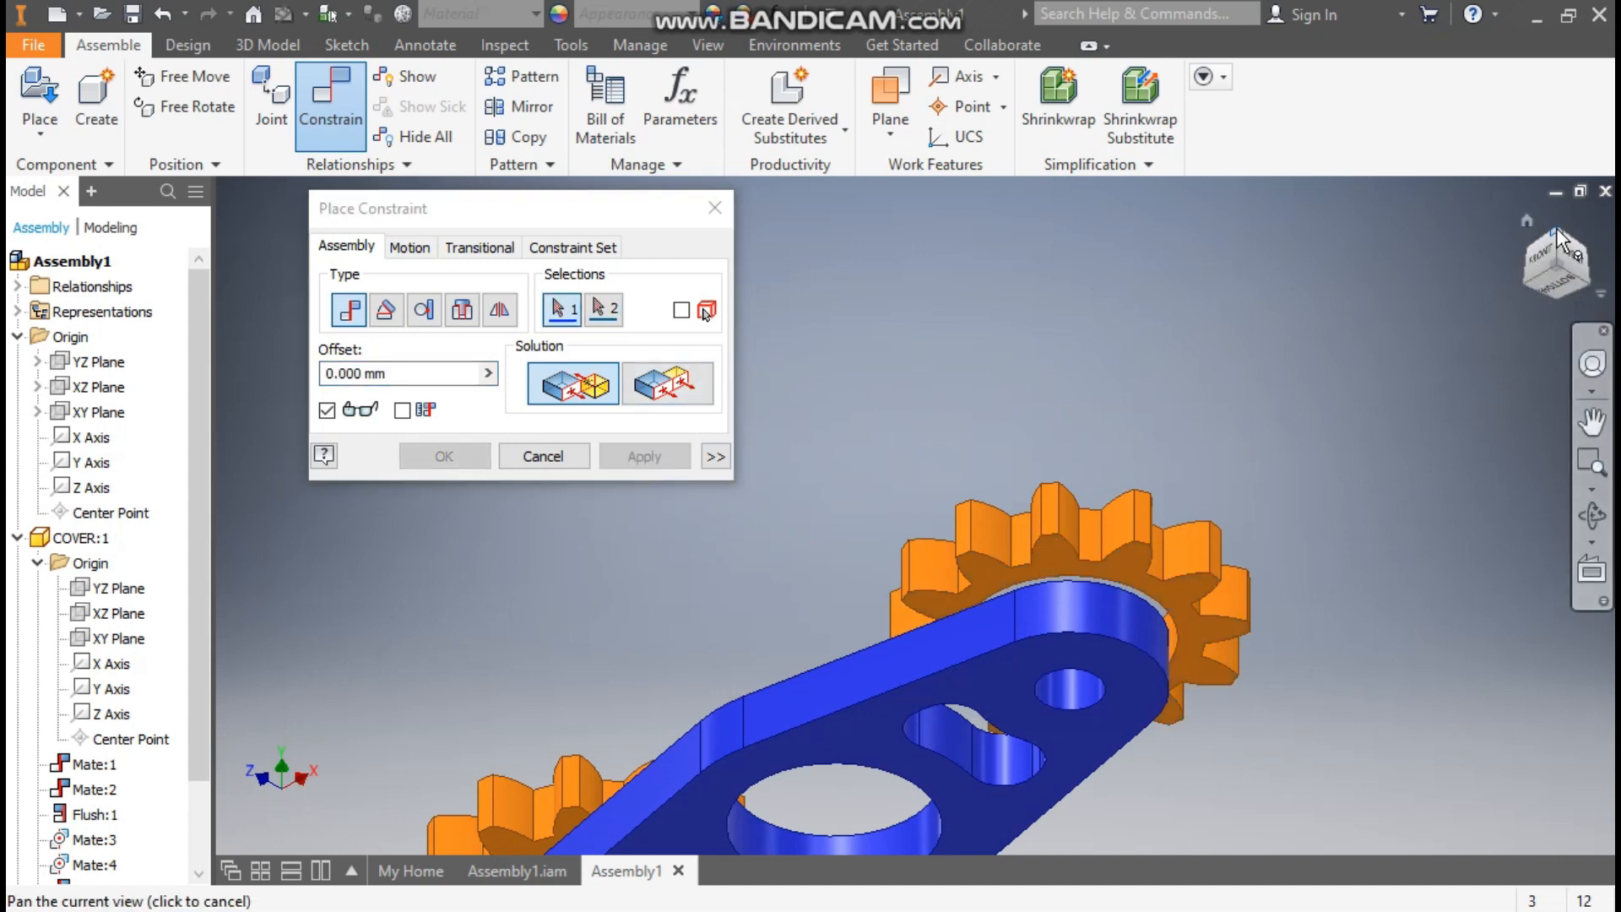
middle_click_drag(1056, 449, 1200, 509)
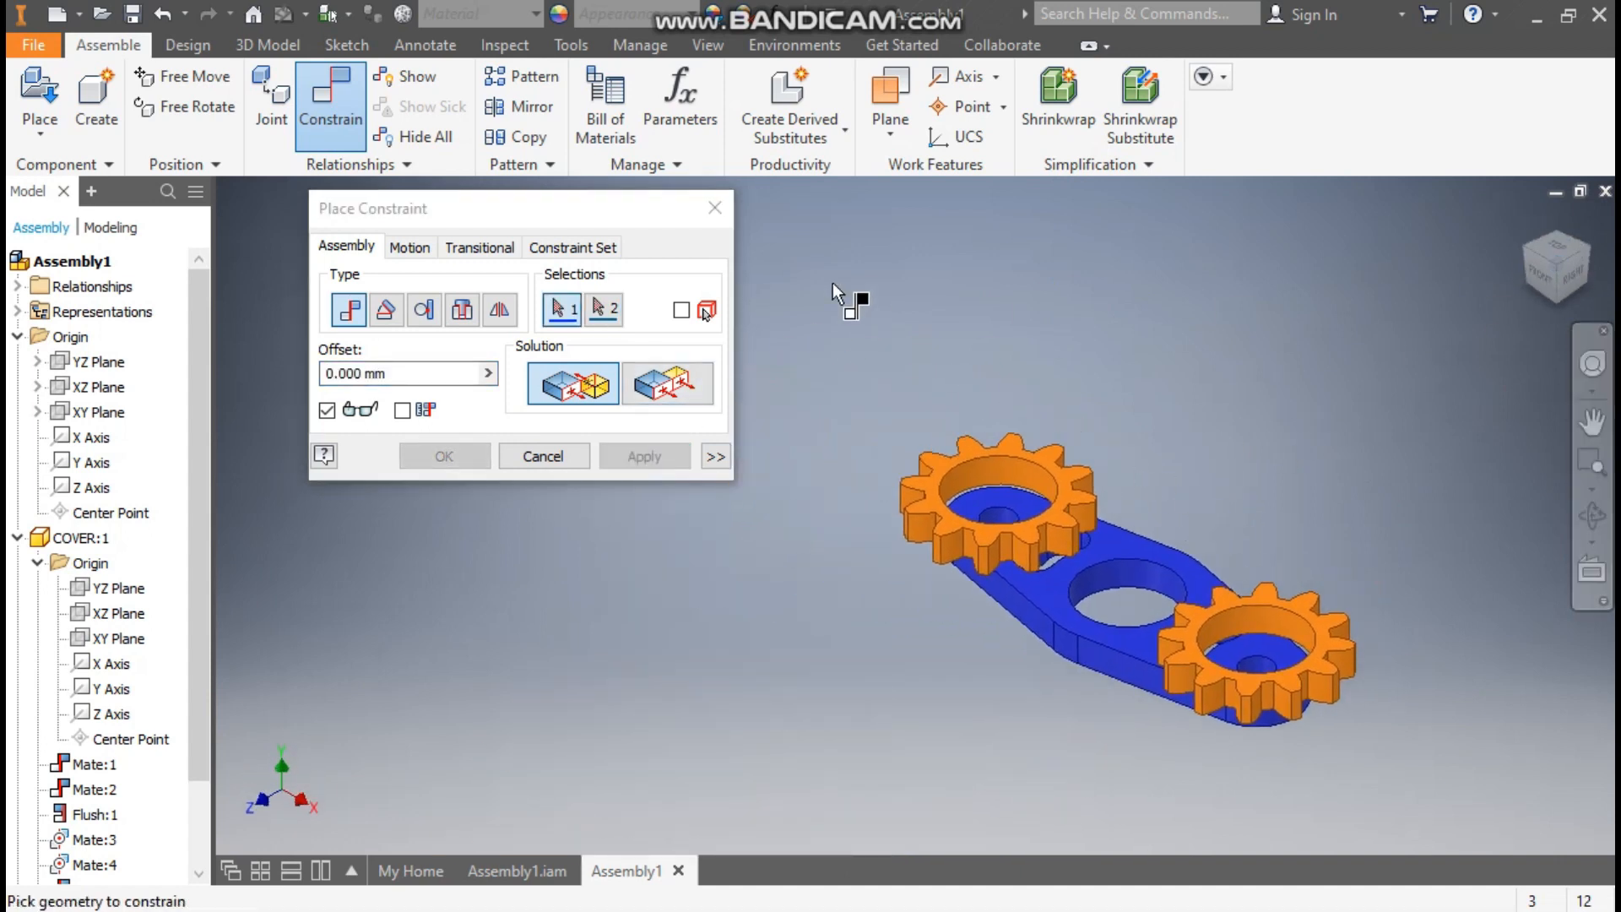
left_click(715, 207)
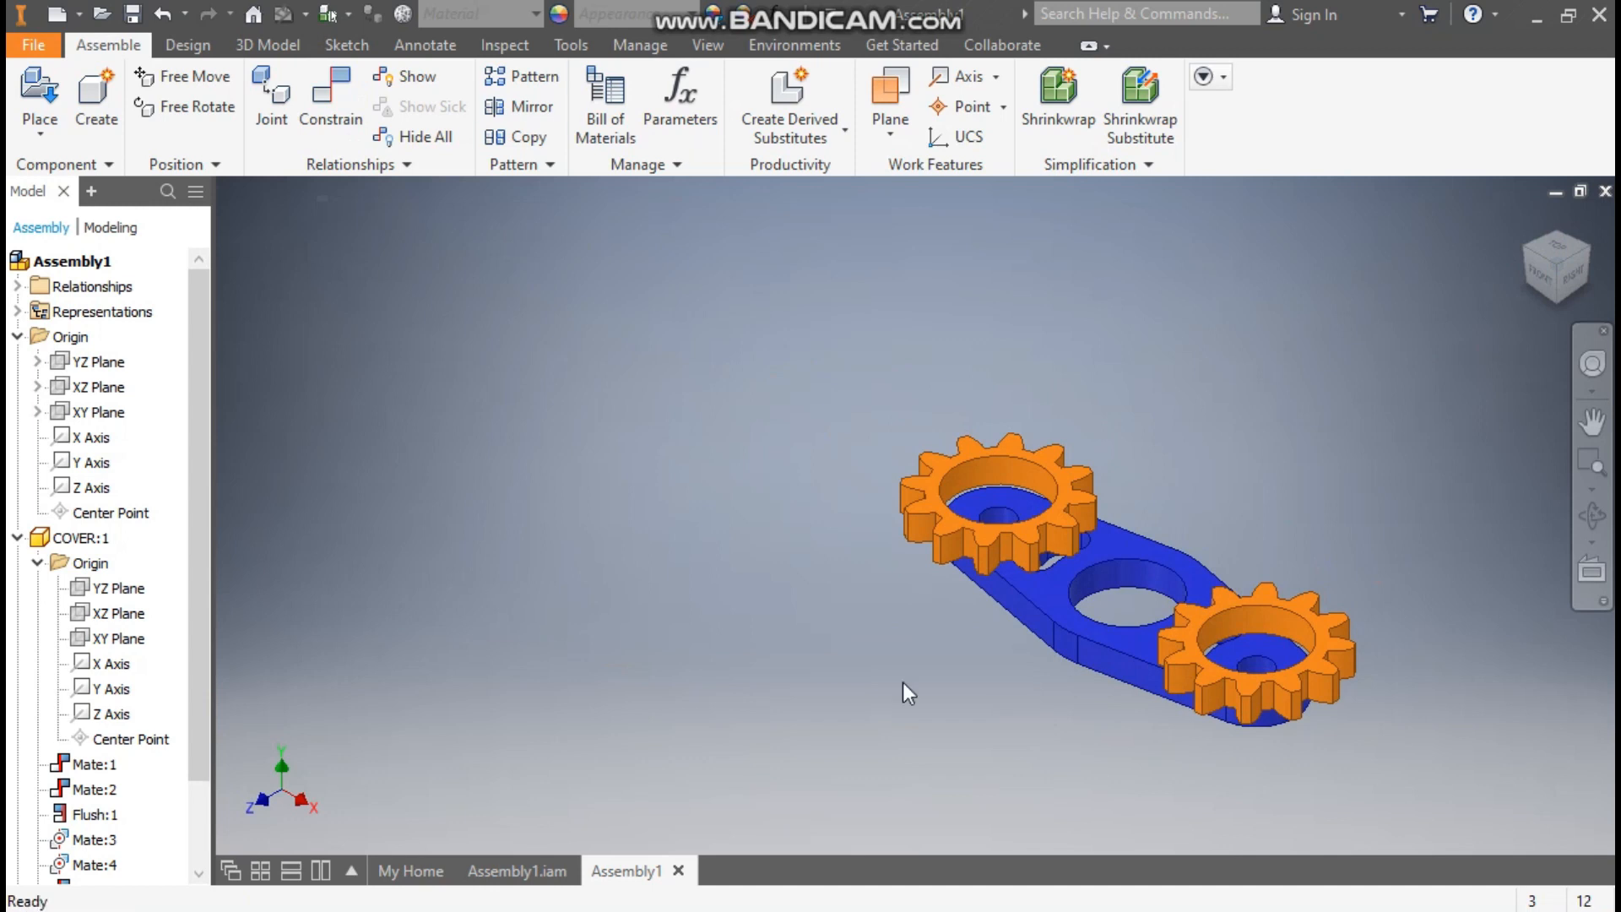
left_click_drag(1028, 456, 983, 486)
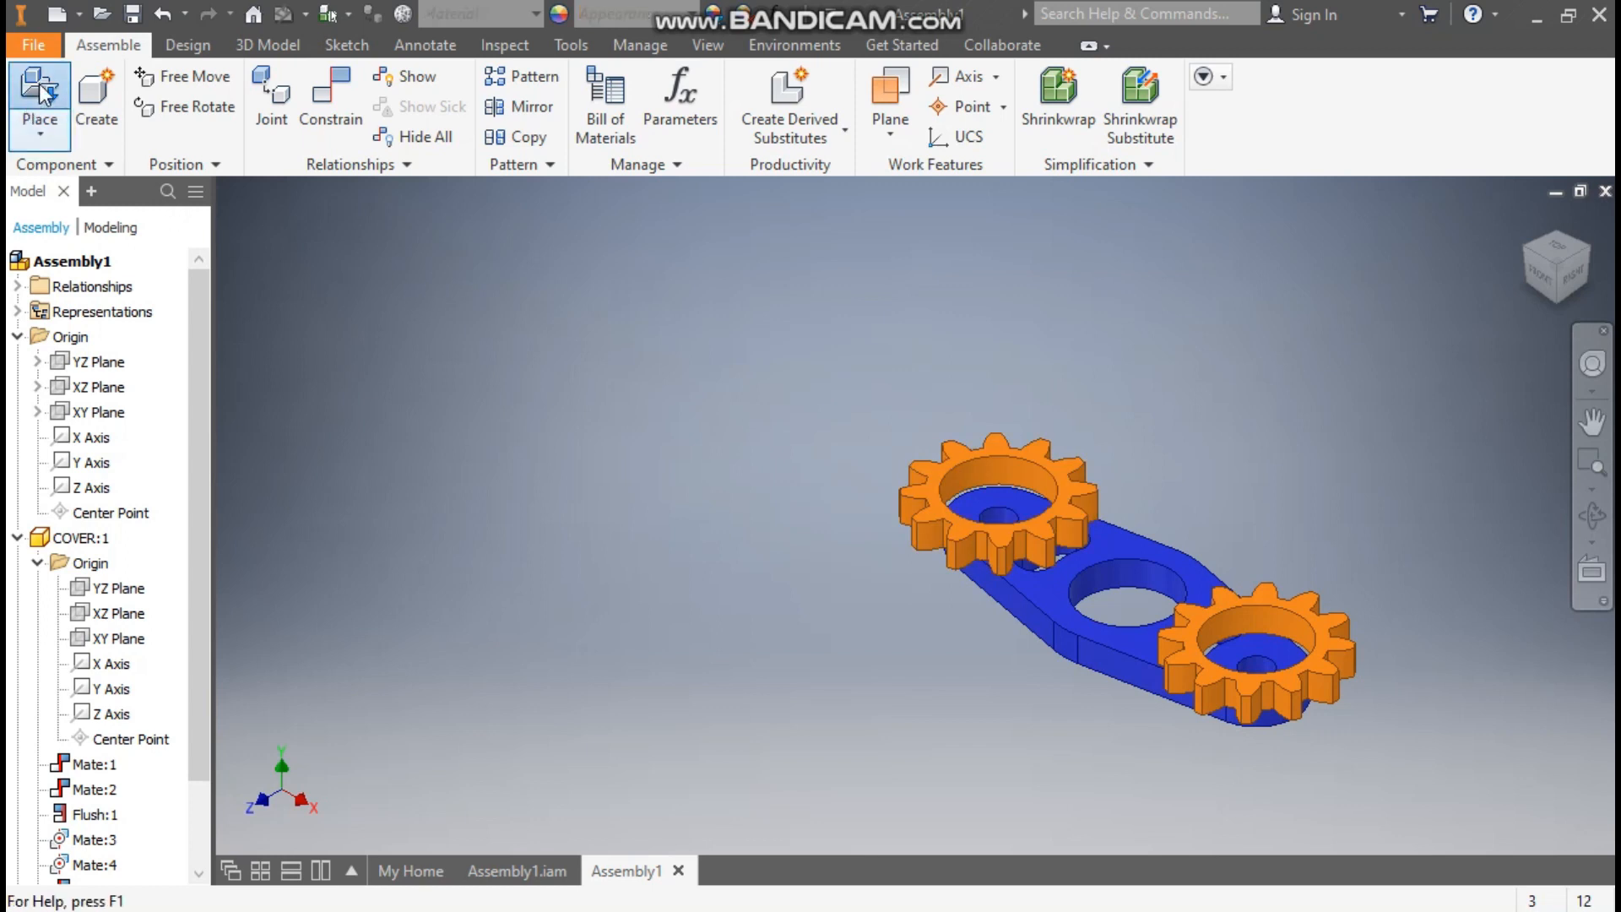
Place one instance of the GEAR2 component in free space beside the cover.
left_click(39, 93)
left_click(341, 209)
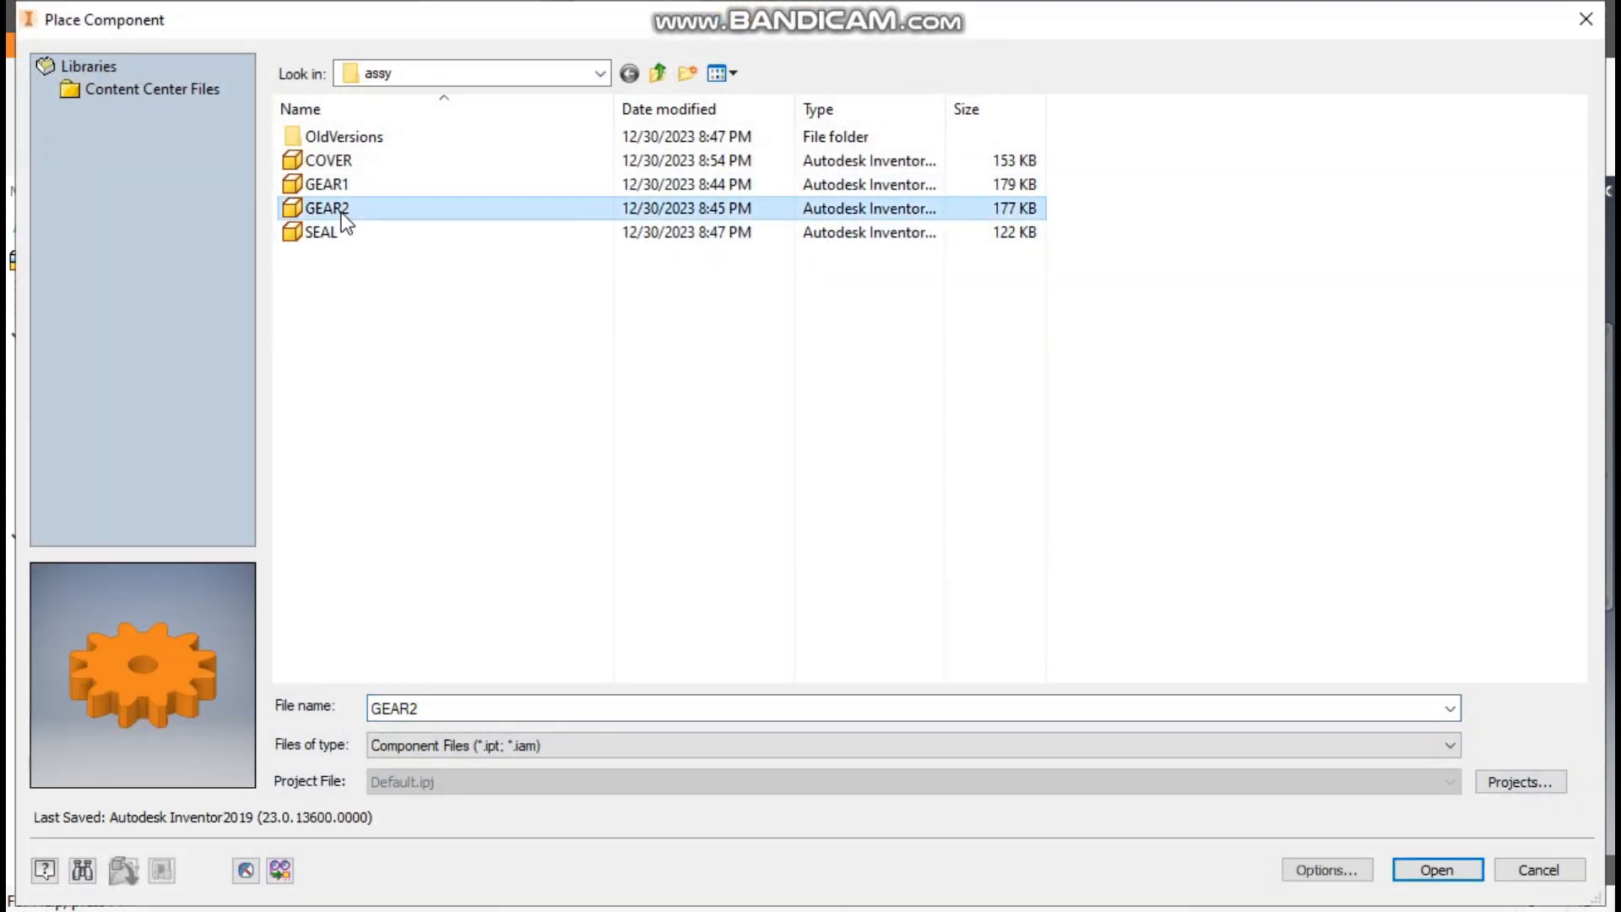
left_click(1436, 870)
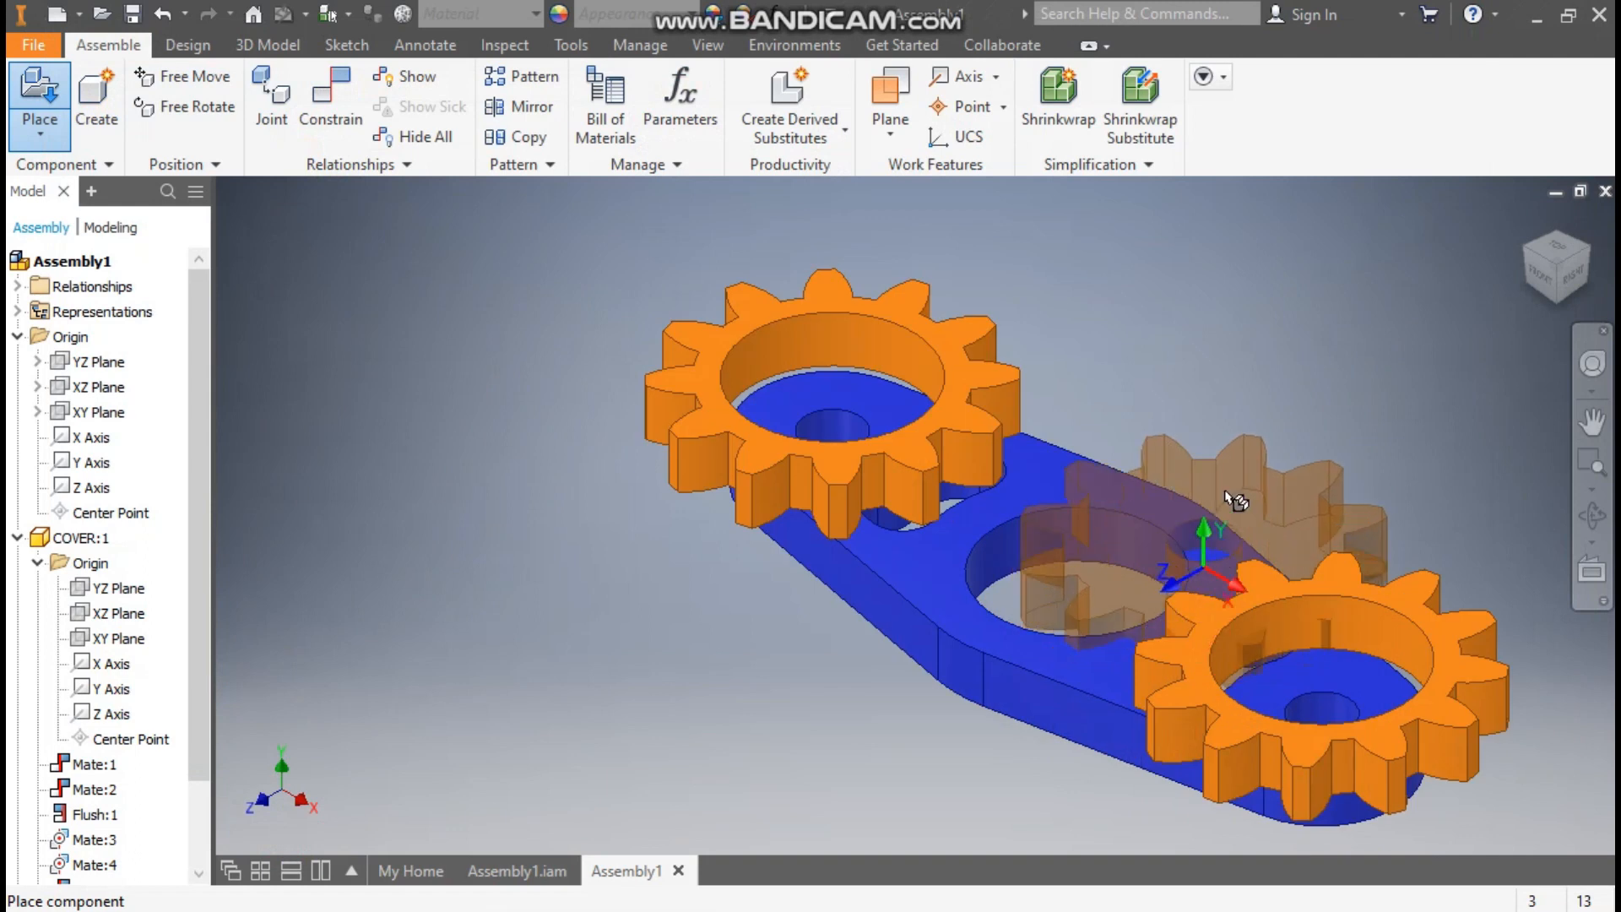
left_click(1291, 305)
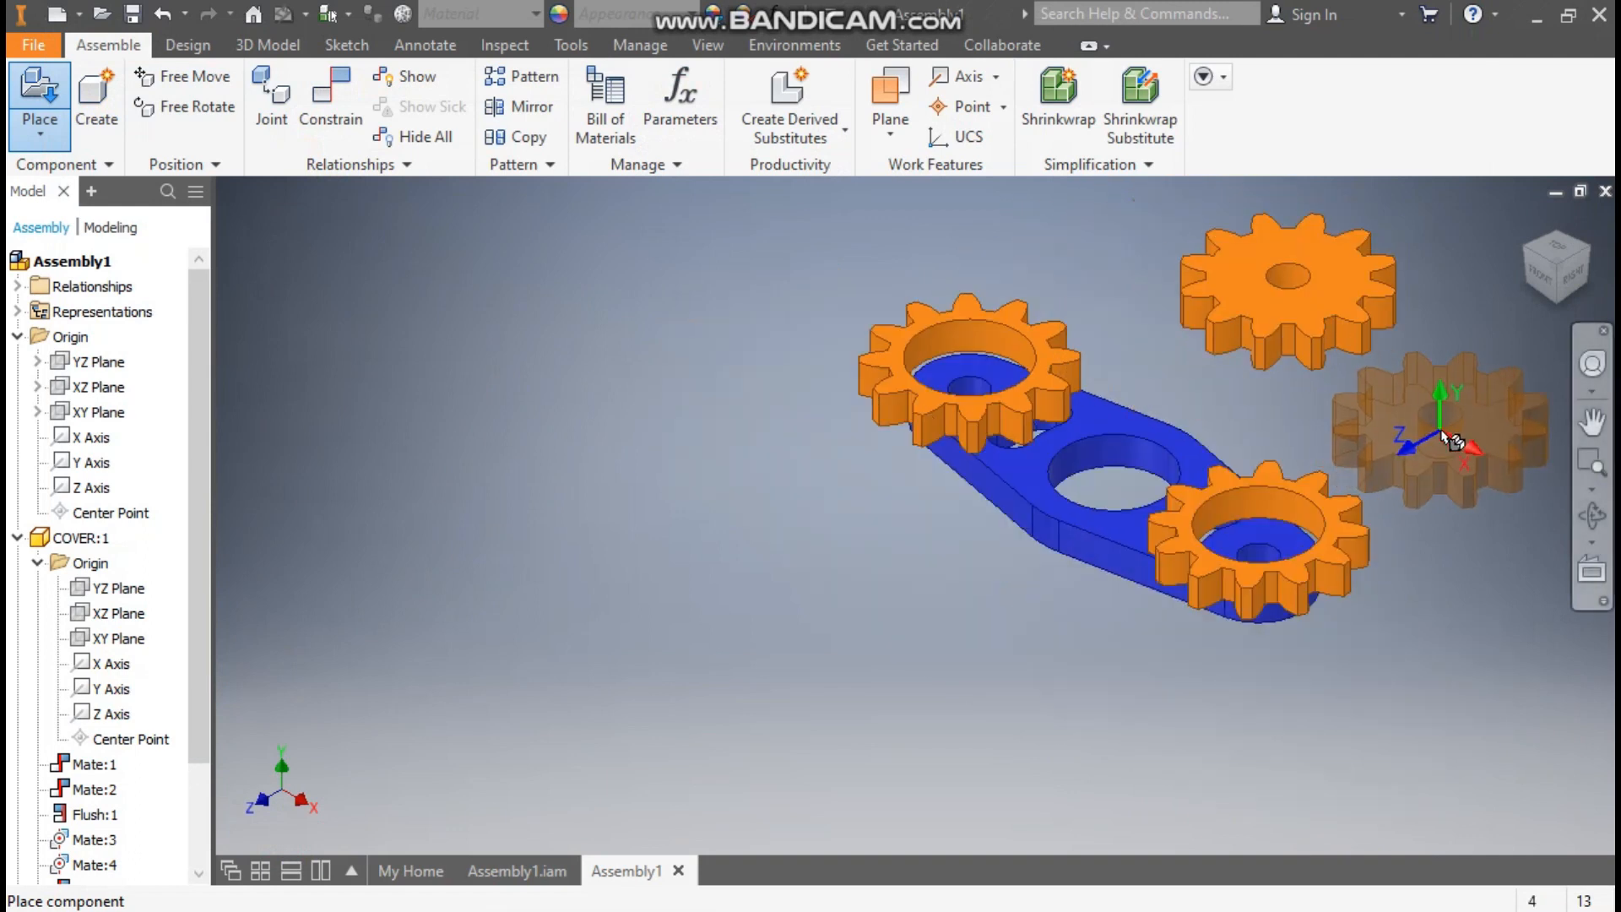
key("Escape")
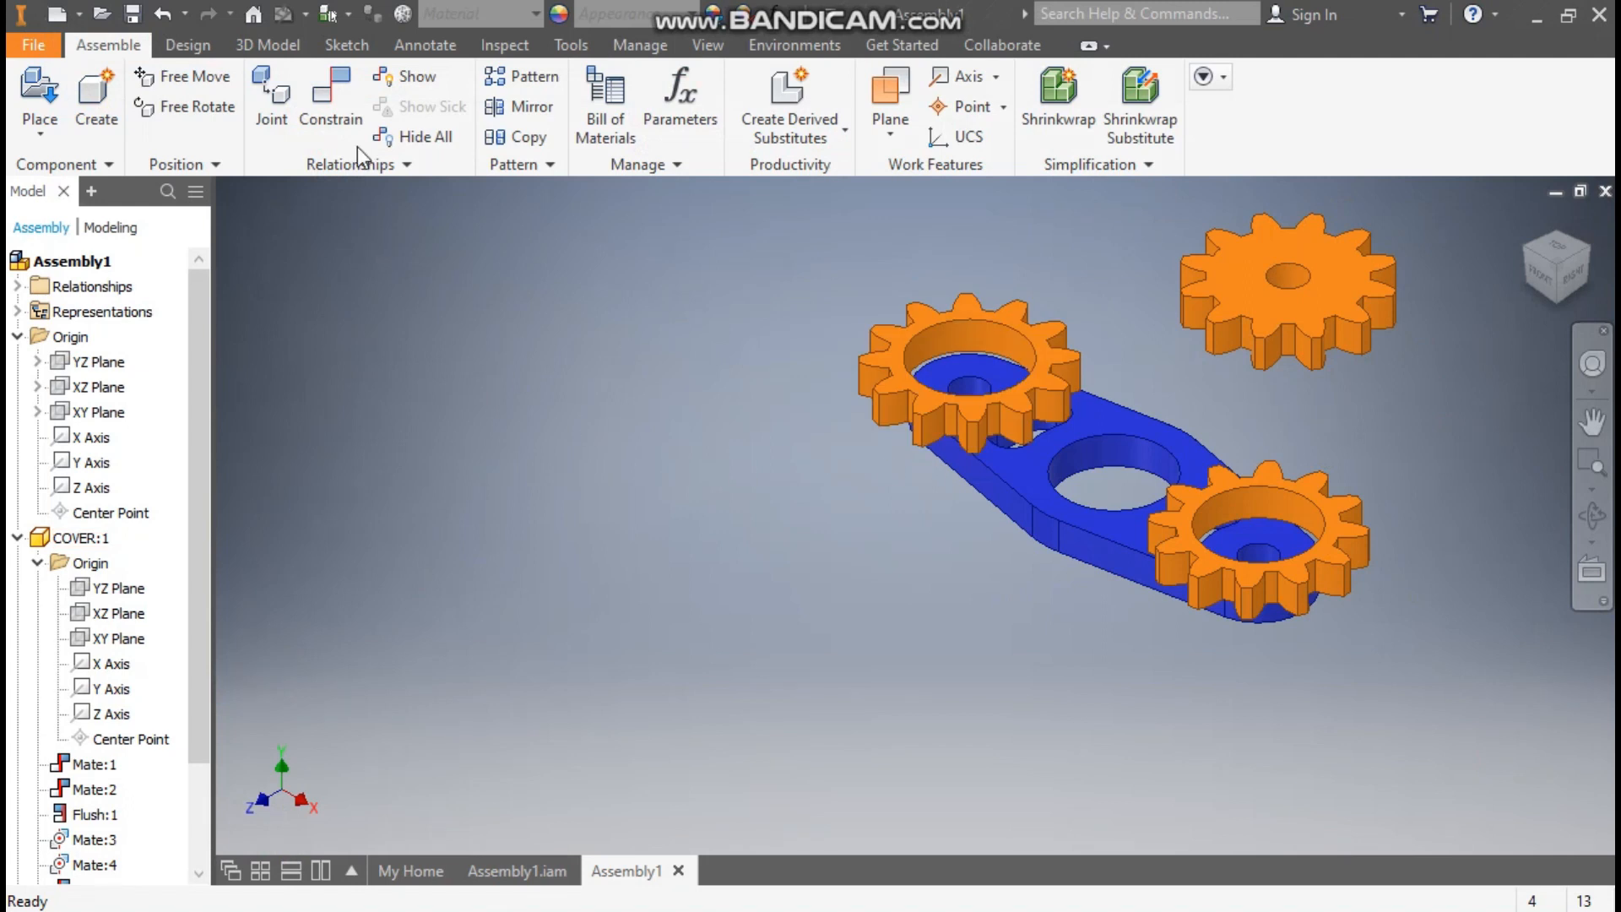
Mate GEAR2's bore axis to the cover's large central hole, using the aligned solution and 0 mm offset.
left_click(330, 94)
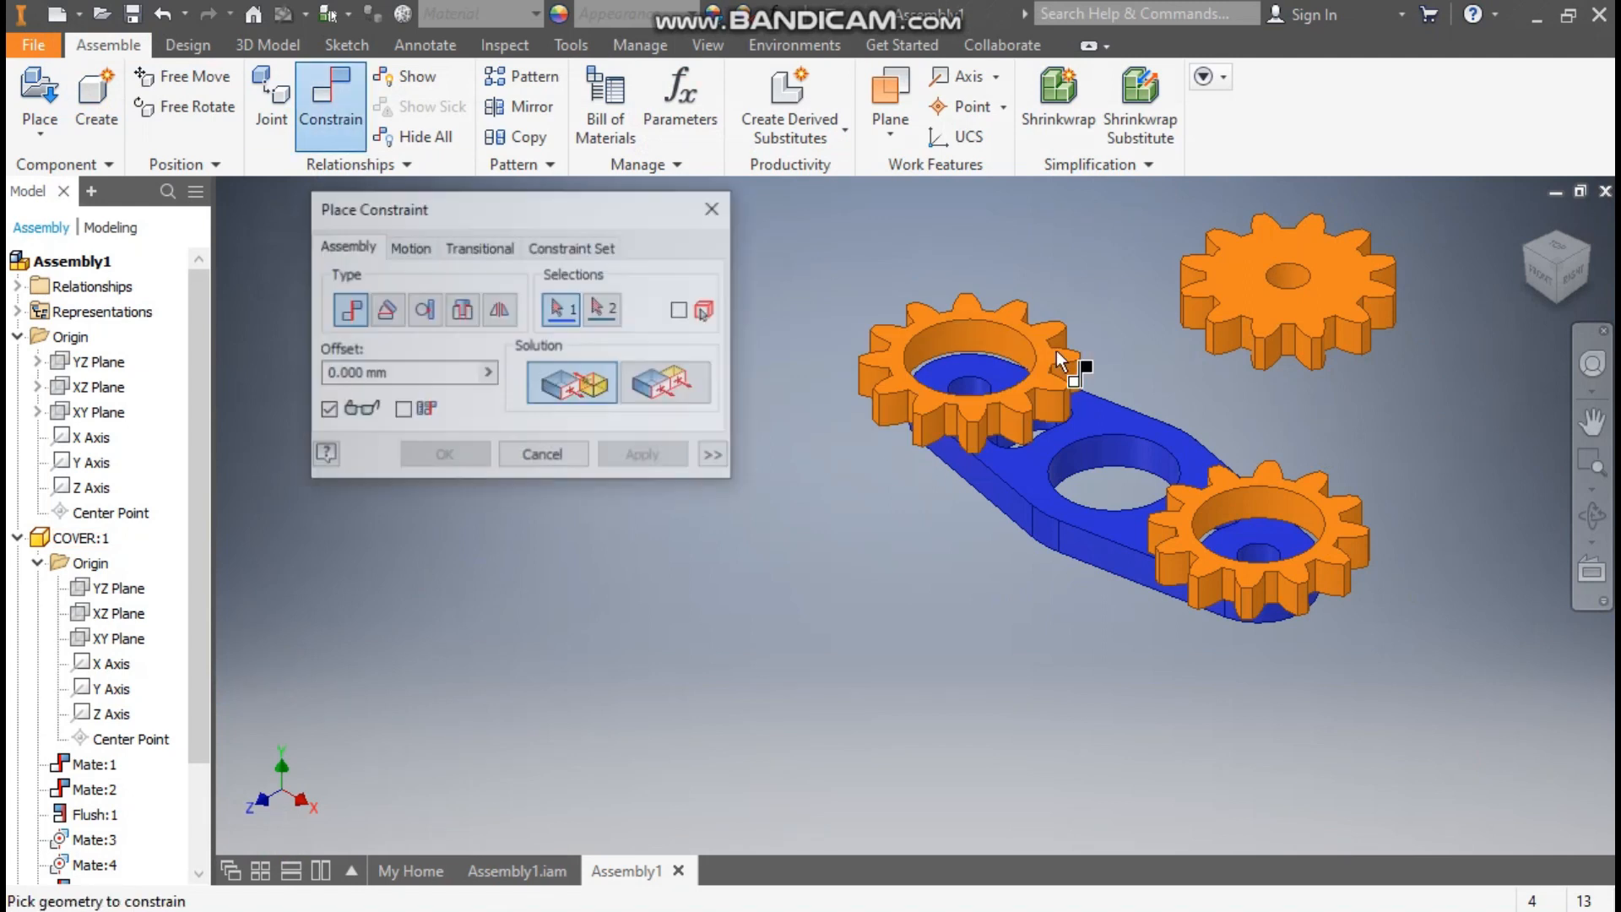
left_click(1135, 461)
scroll(1306, 281, "down", 3)
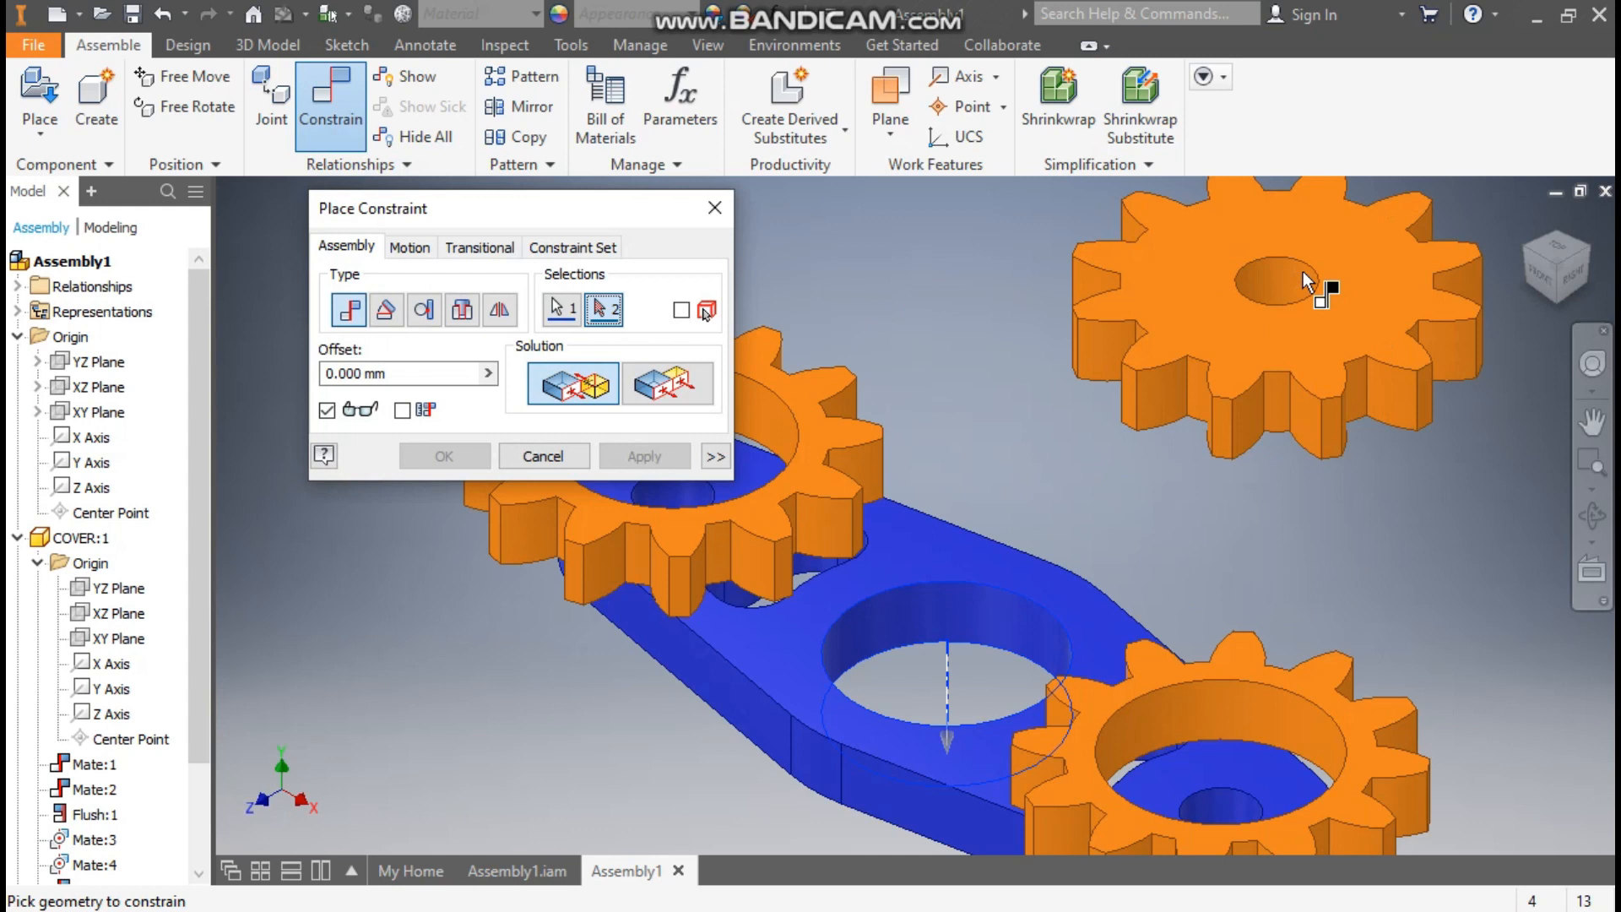
left_click(1308, 284)
scroll(1308, 287, "up", 3)
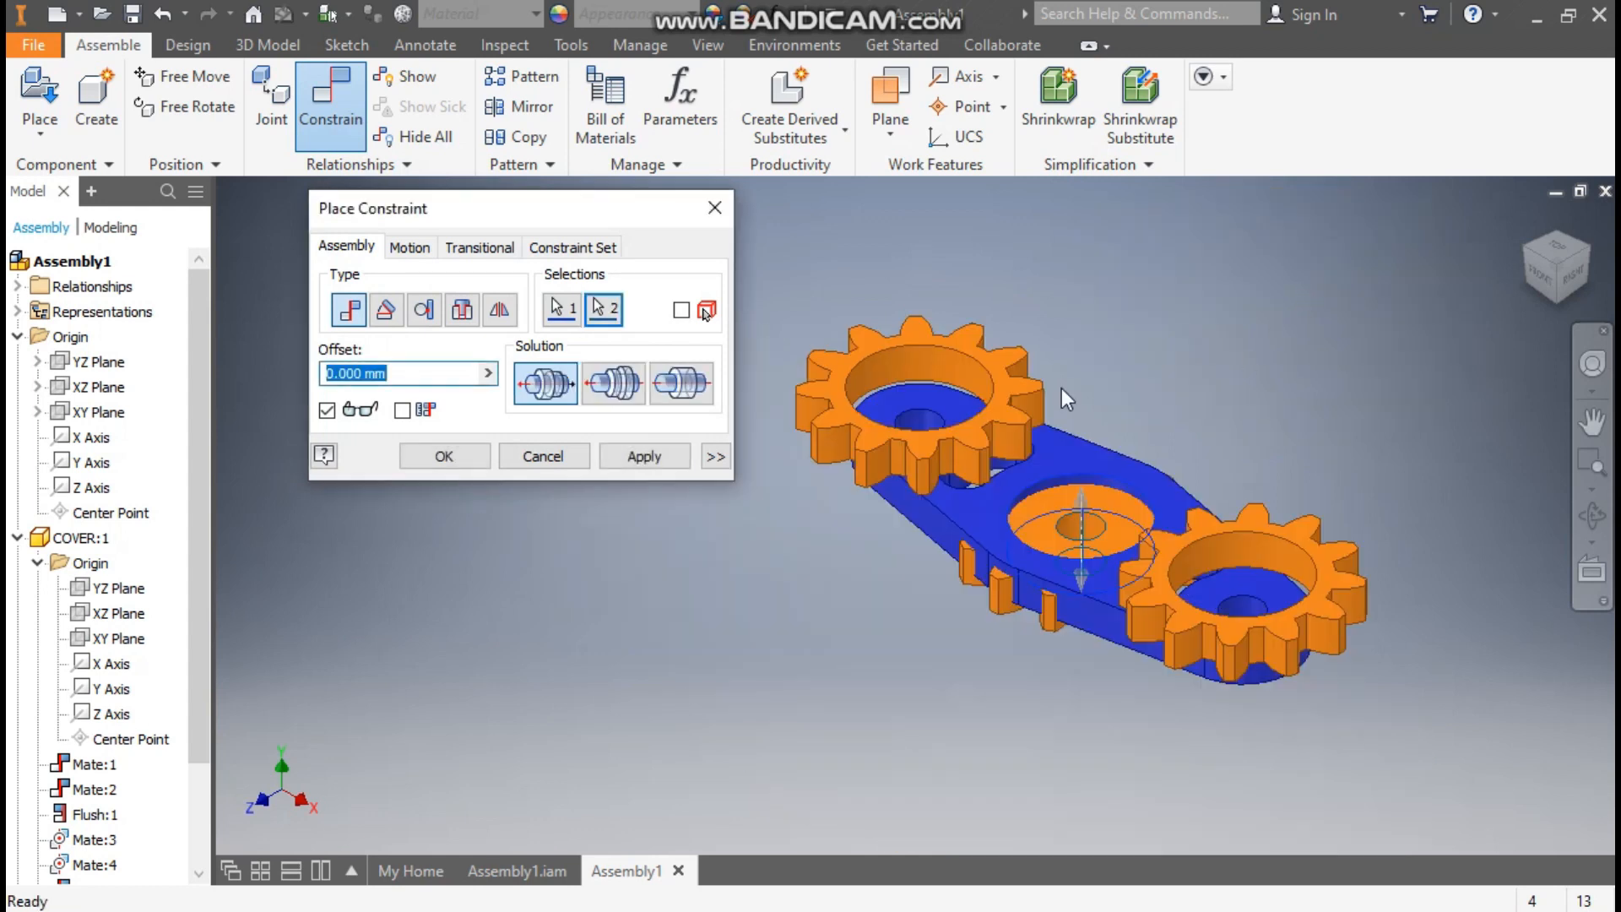
left_click(614, 384)
left_click(644, 456)
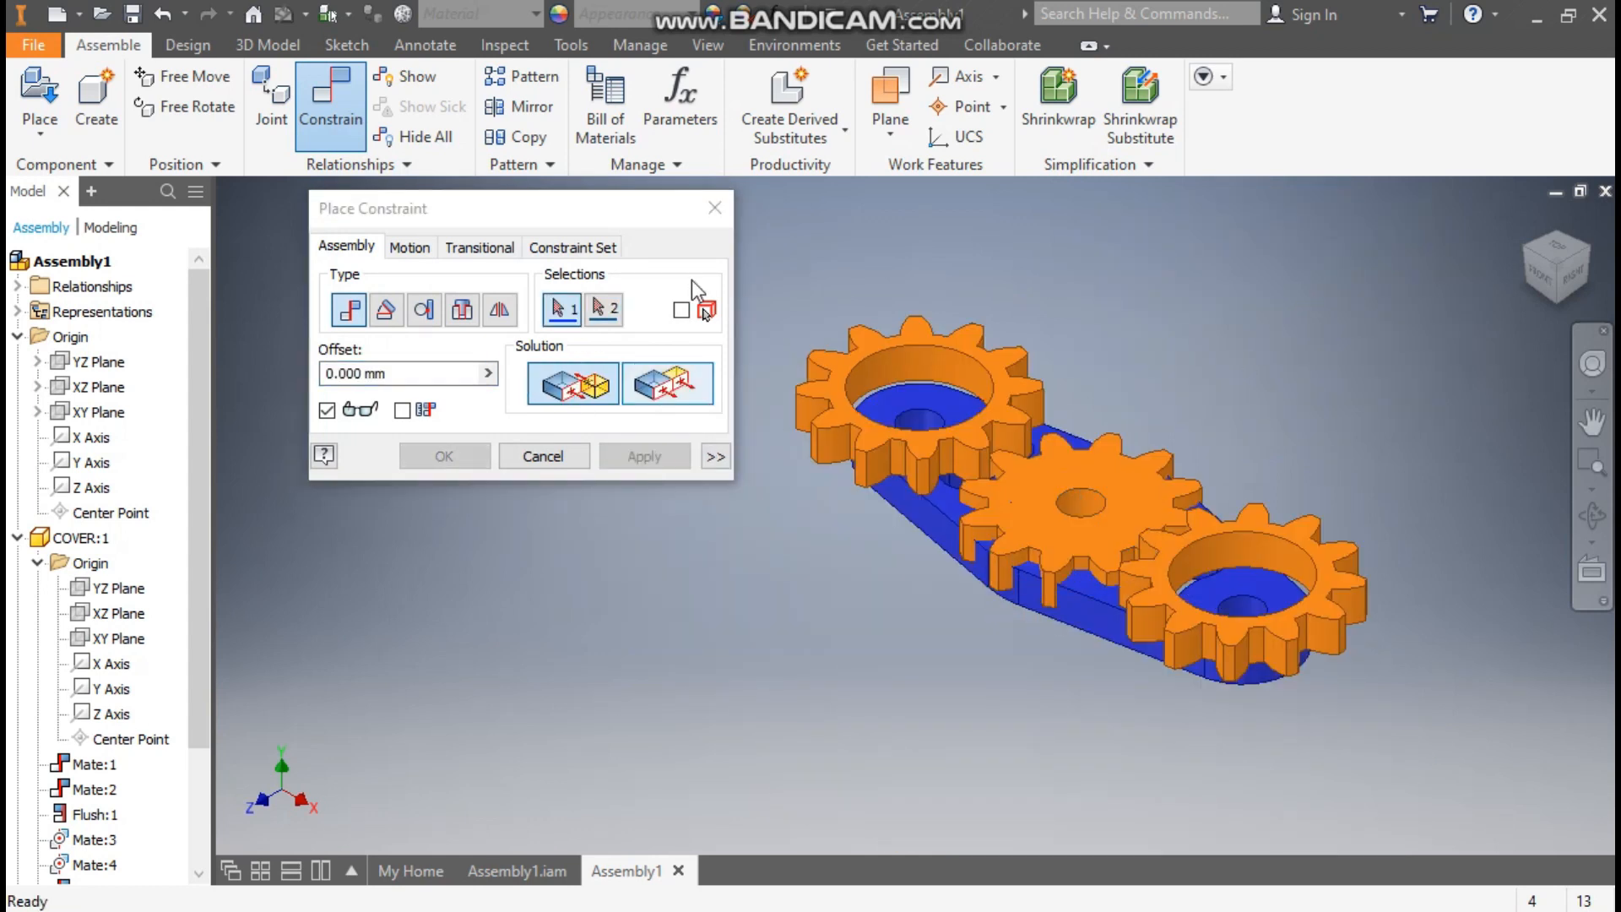
Finish constraining and slide GEAR2 up along its axis, clear of the cover's central hole.
left_click(716, 211)
left_click_drag(1097, 483, 1155, 215)
middle_click_drag(1300, 388, 1262, 451)
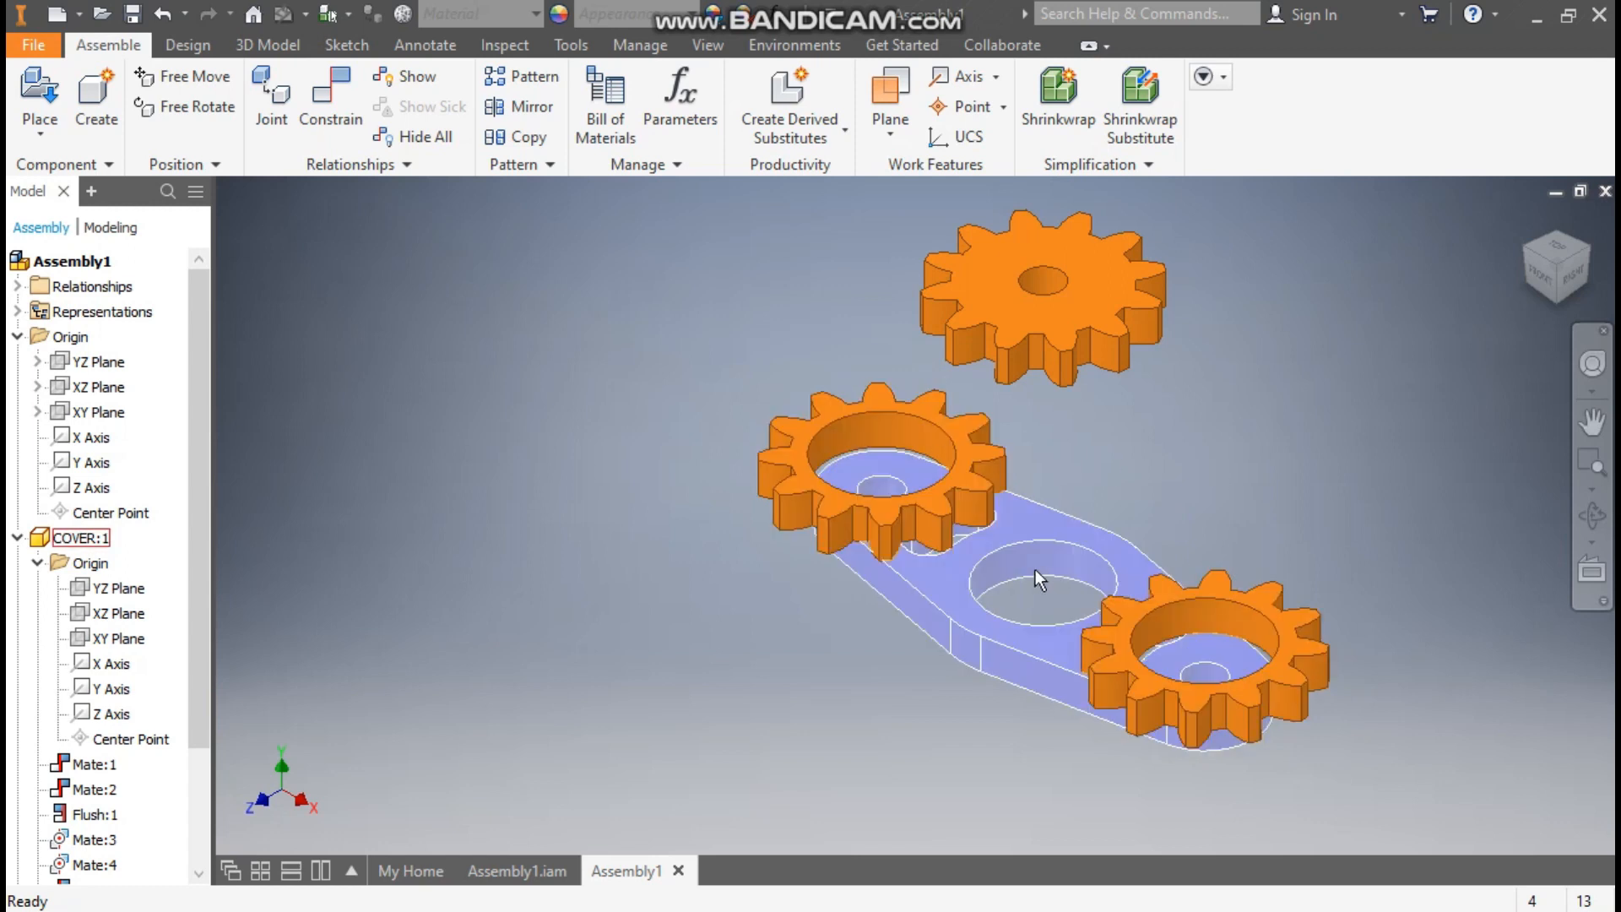
left_click(887, 460)
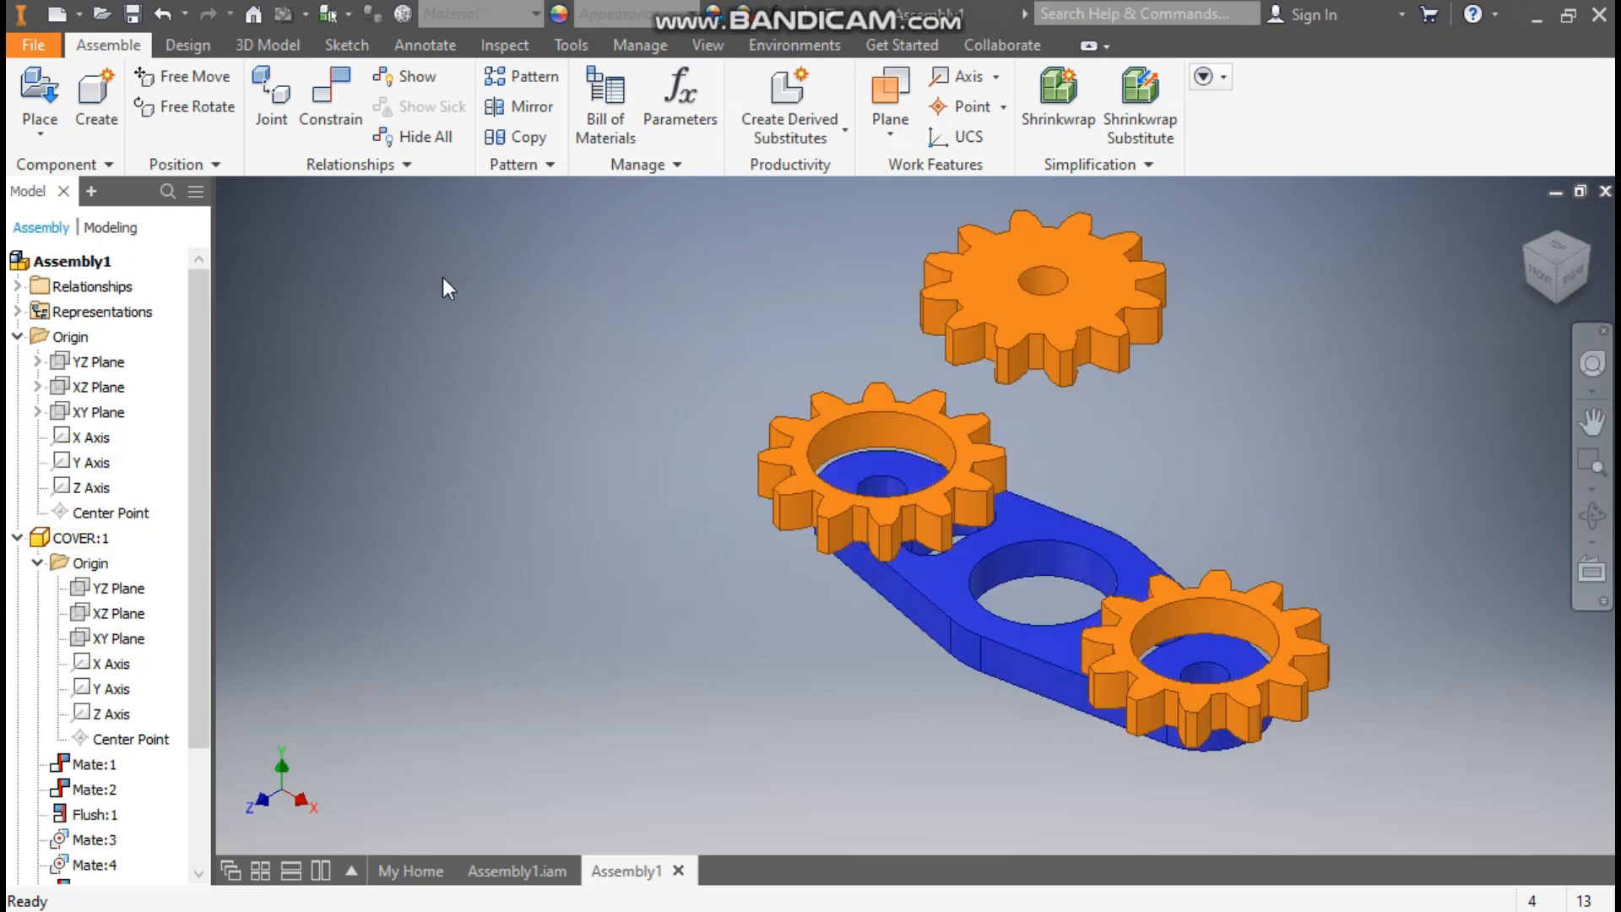
Start placing a component from Content Center and browse Shaft Parts, Bearings, Ball Bearings to the Deep Groove Ball Bearings category.
left_click(27, 135)
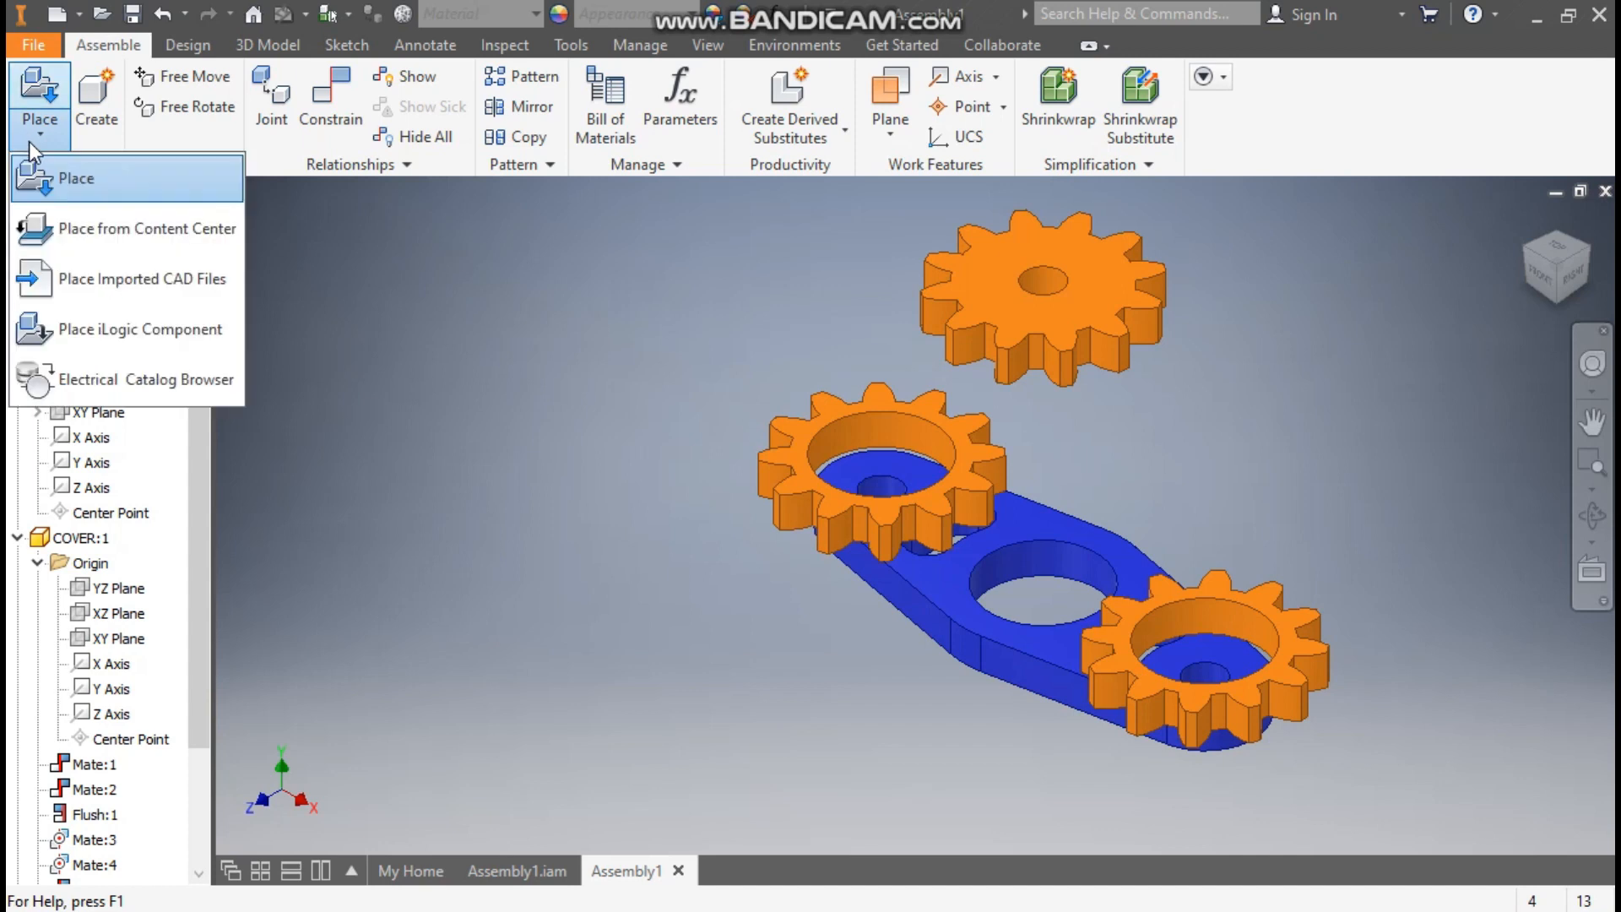
left_click(86, 224)
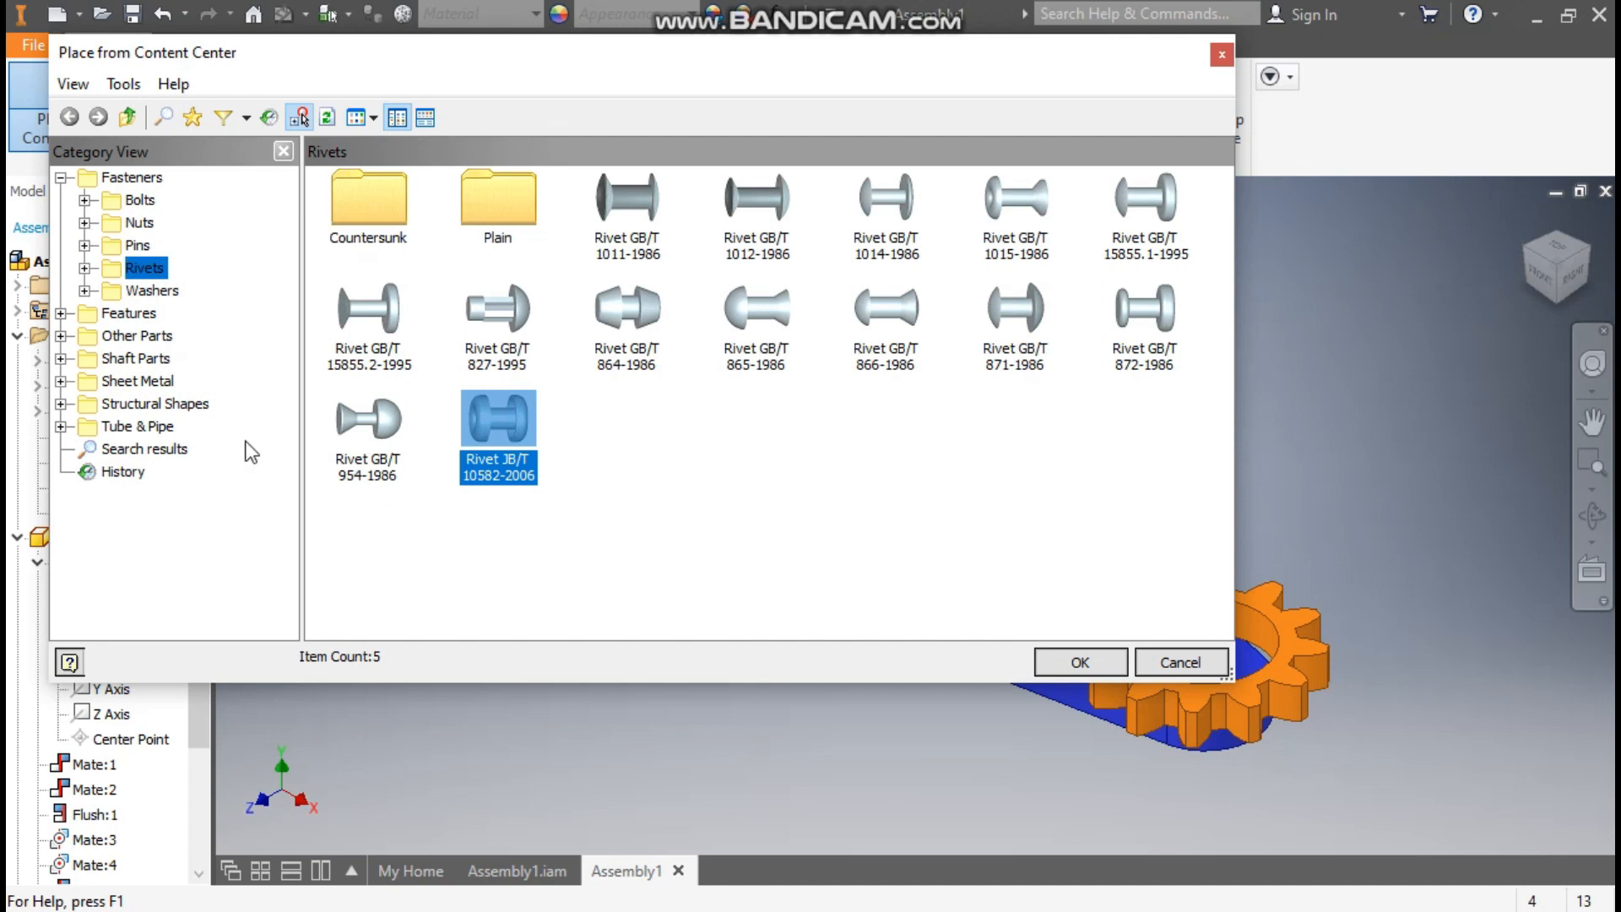
left_click(114, 365)
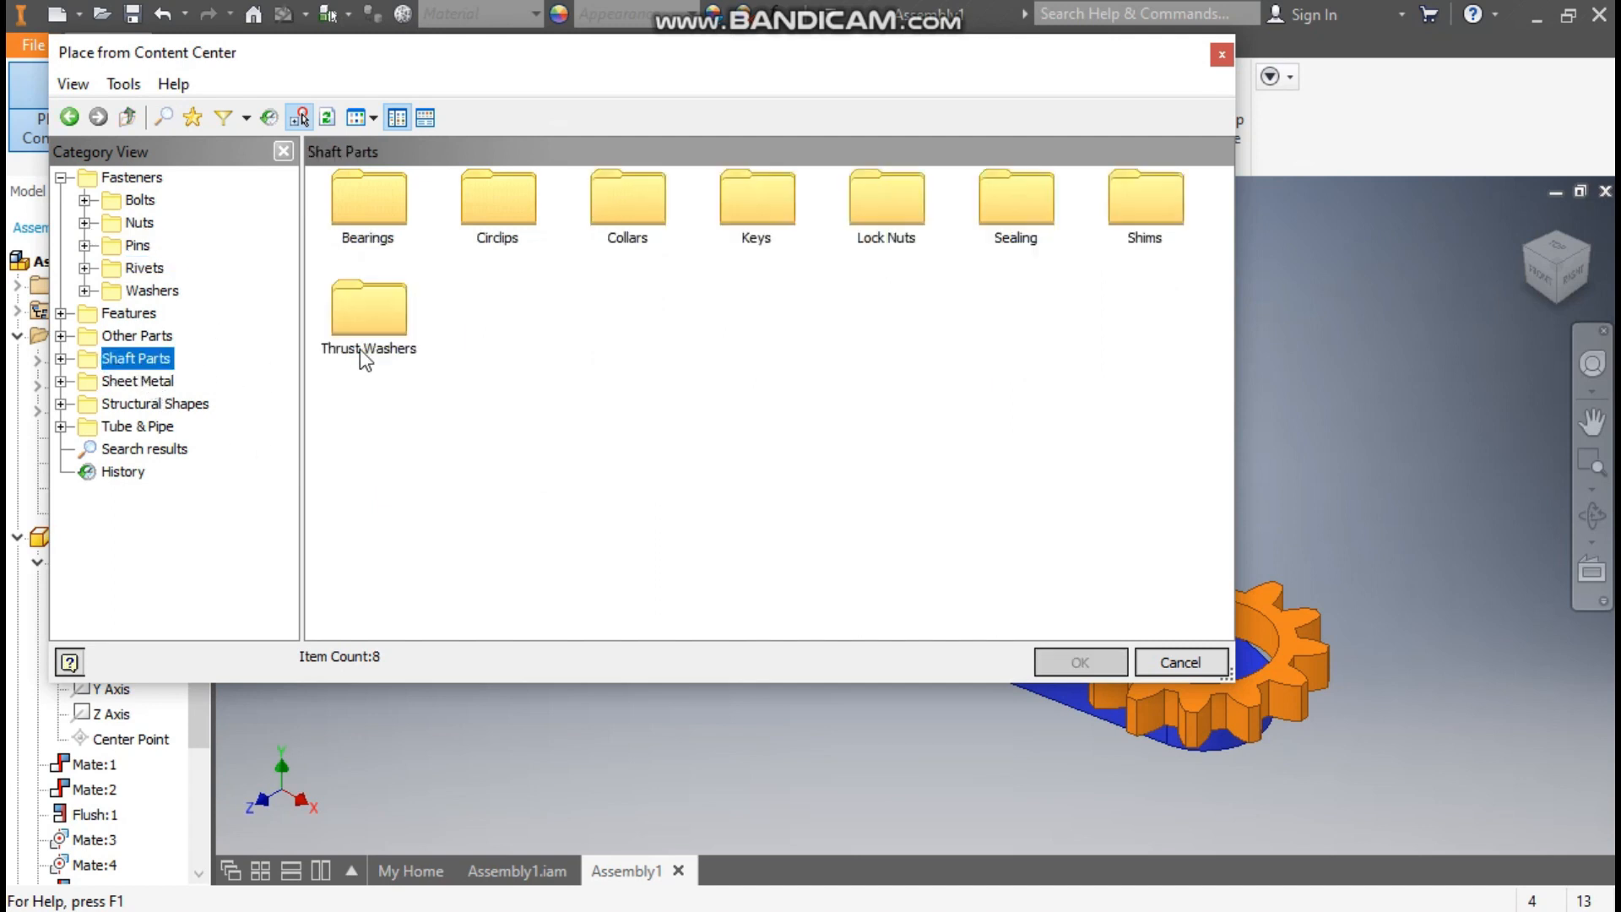
double_click(371, 201)
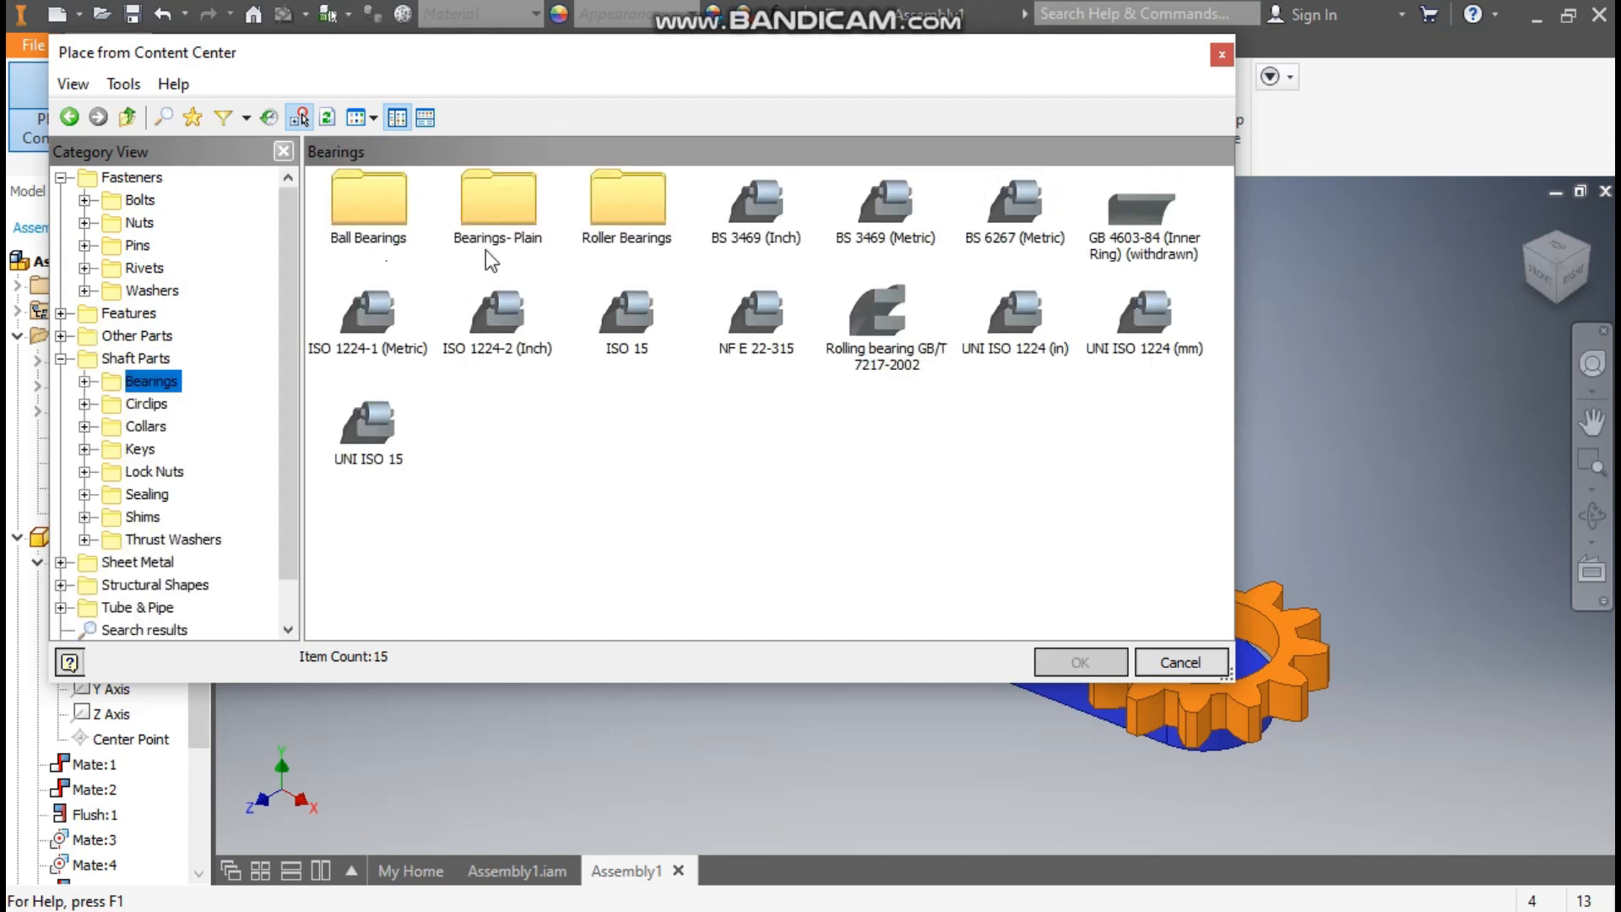
double_click(371, 201)
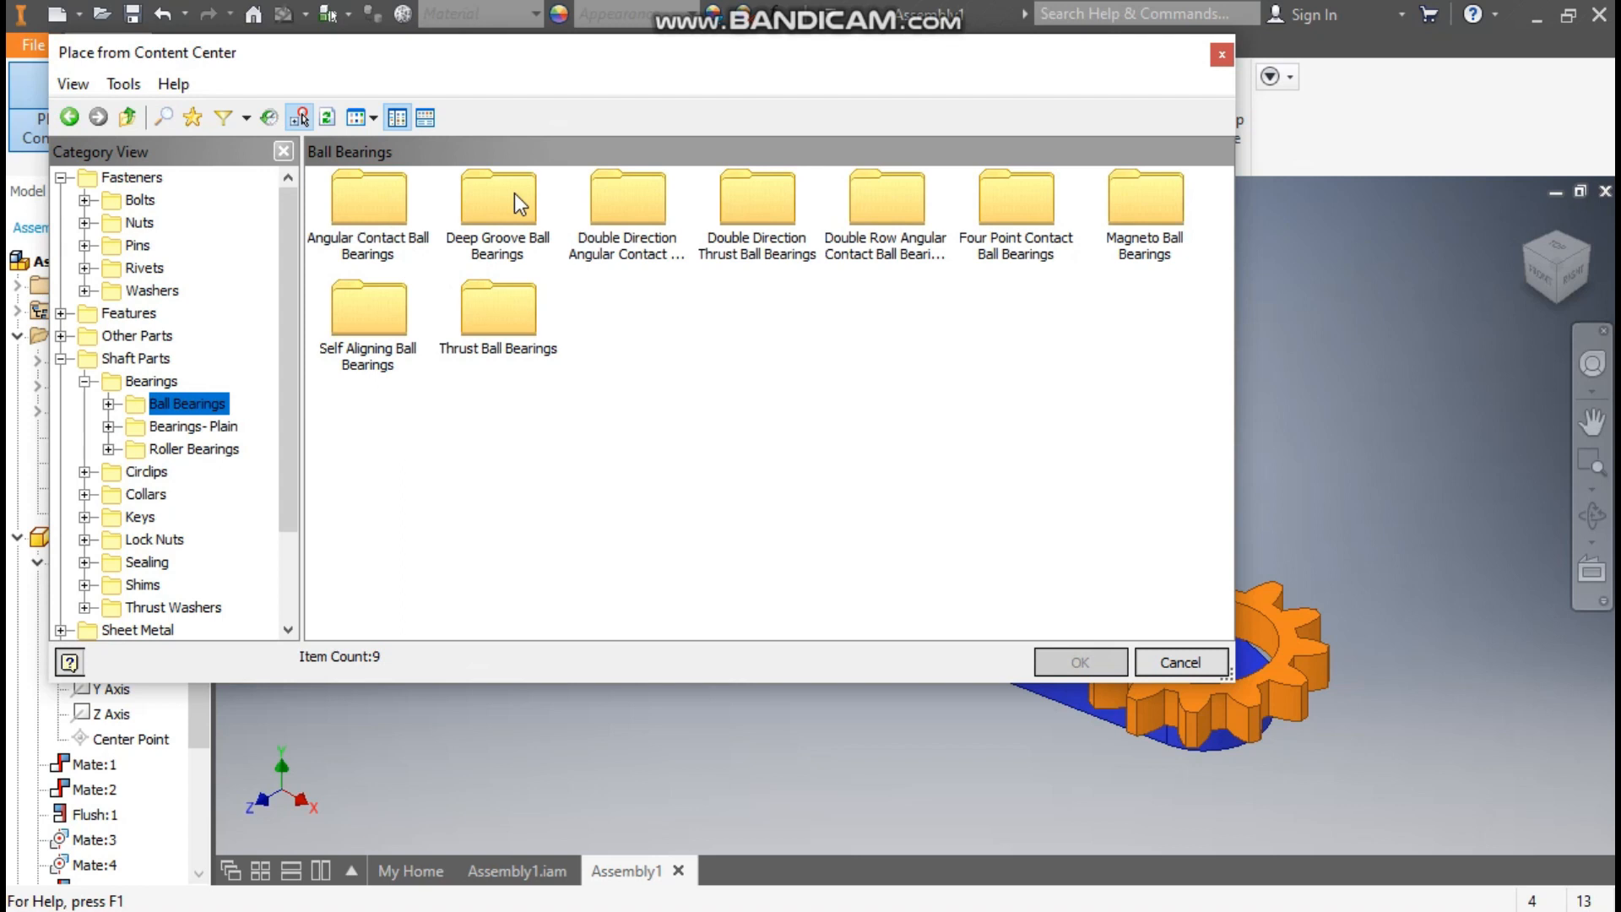
double_click(517, 203)
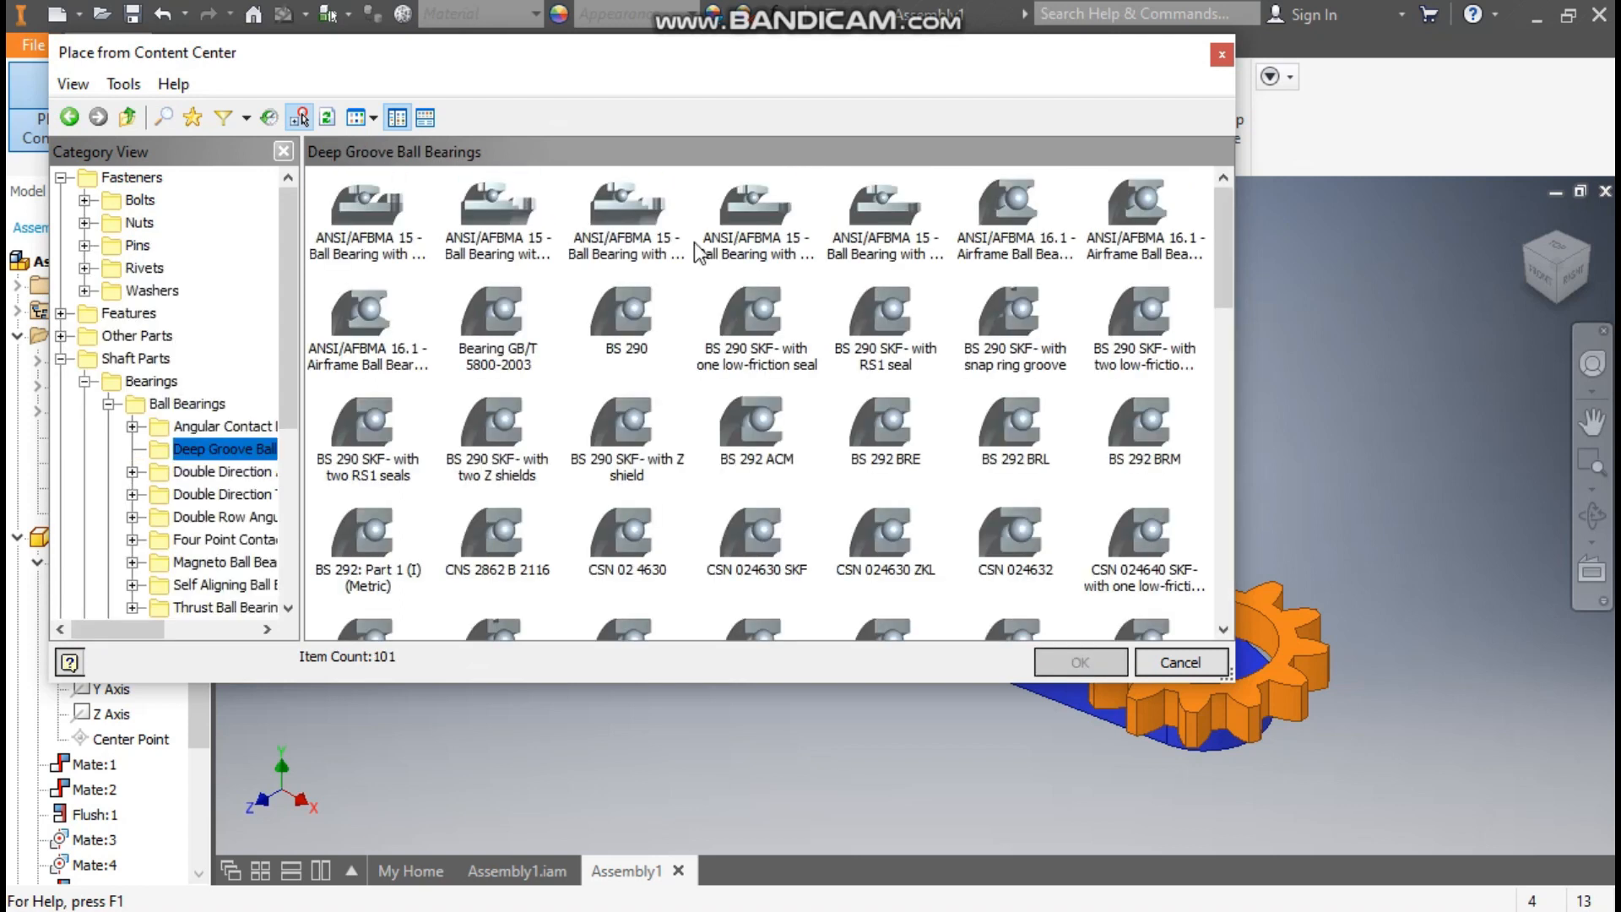
Choose the SKF Z- with shield bearing family for placement in the assembly.
scroll(878, 523, "down", 1)
scroll(878, 524, "down", 3)
scroll(773, 441, "down", 3)
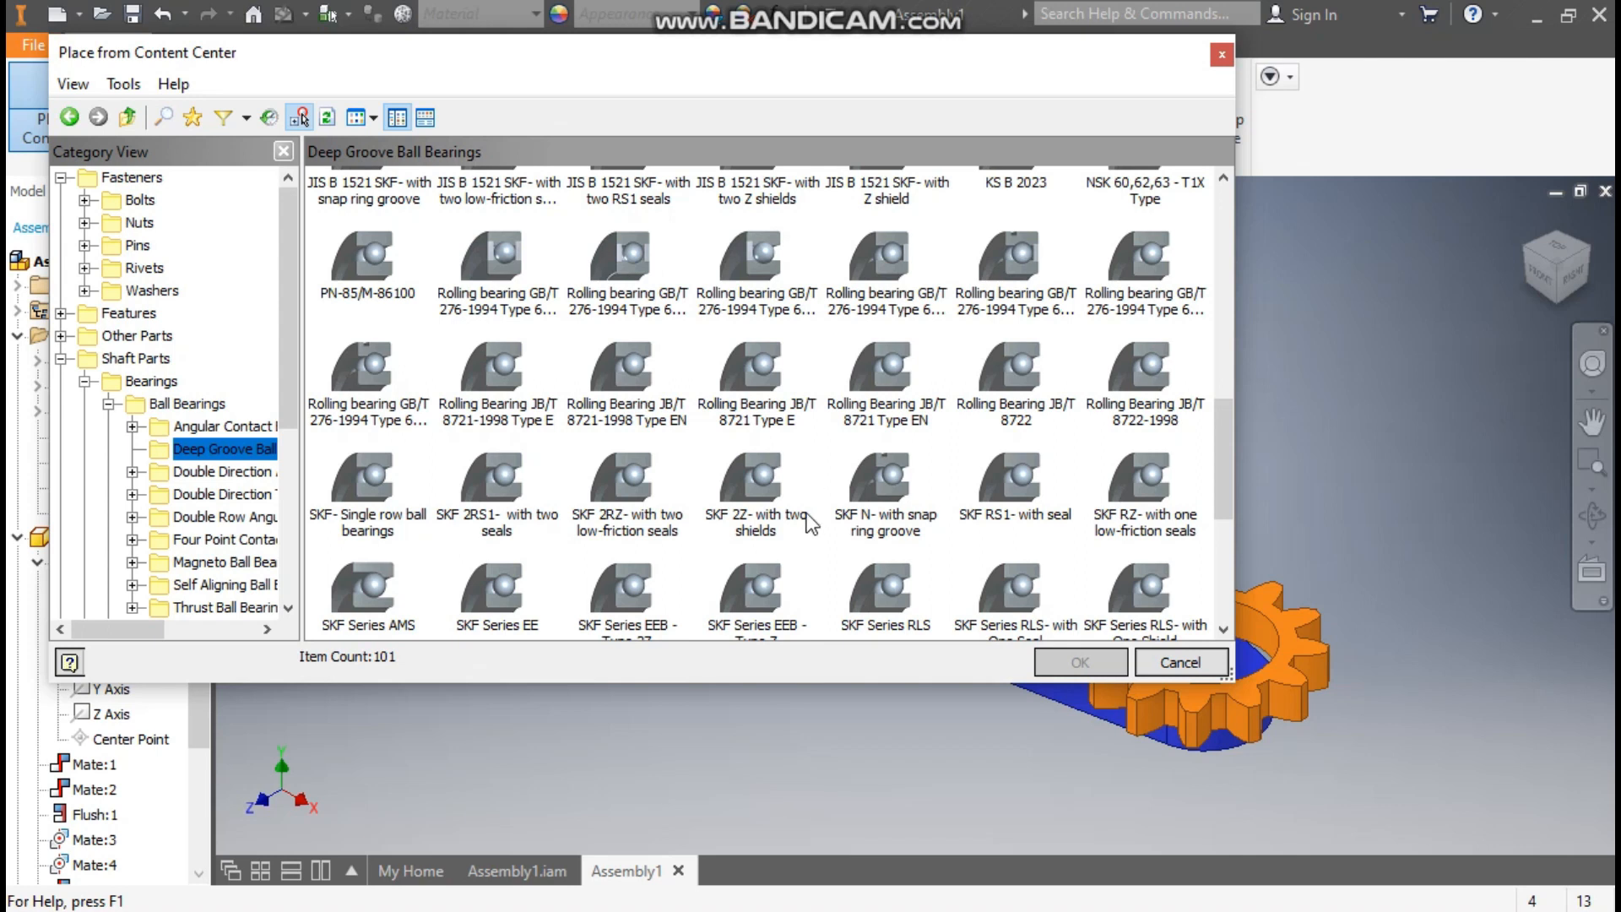
scroll(810, 524, "down", 2)
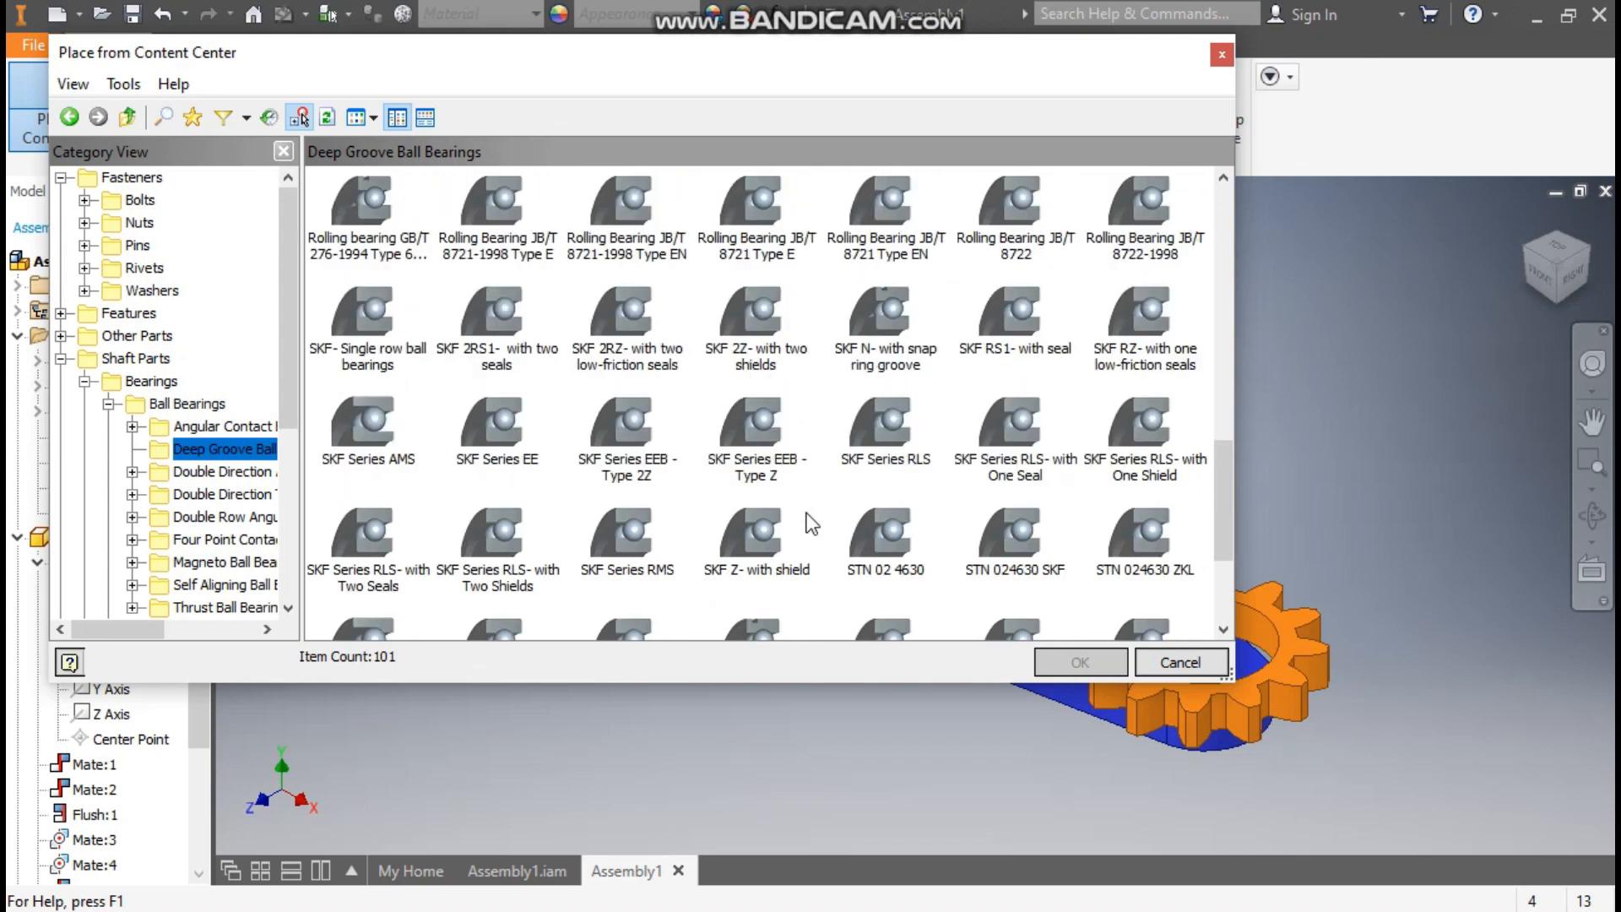
left_click(762, 533)
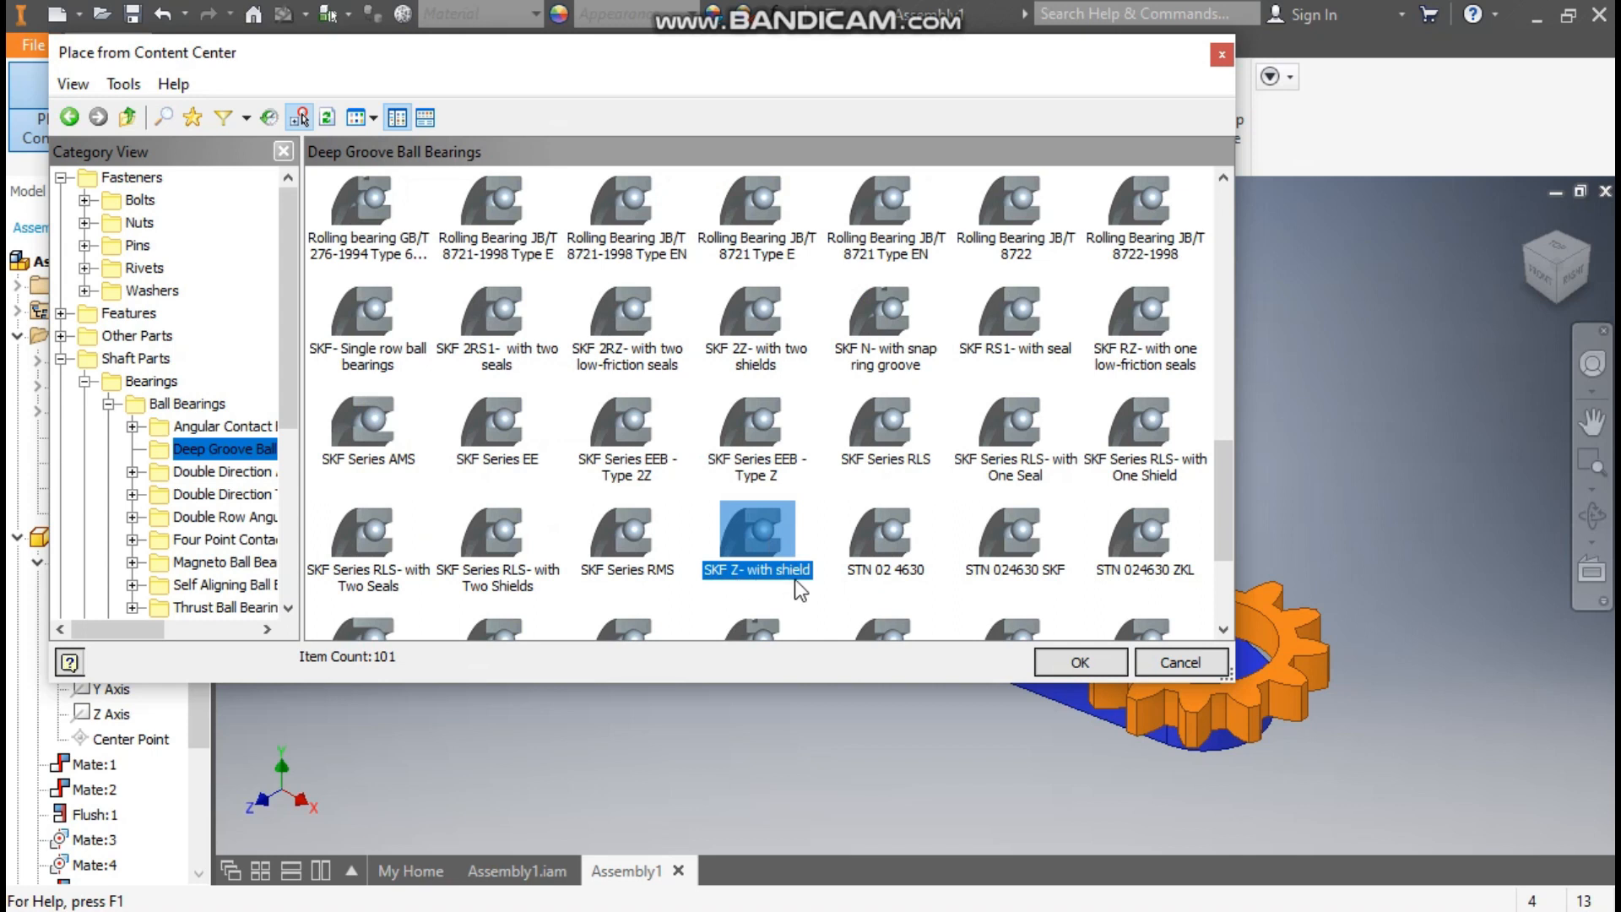
left_click(1101, 675)
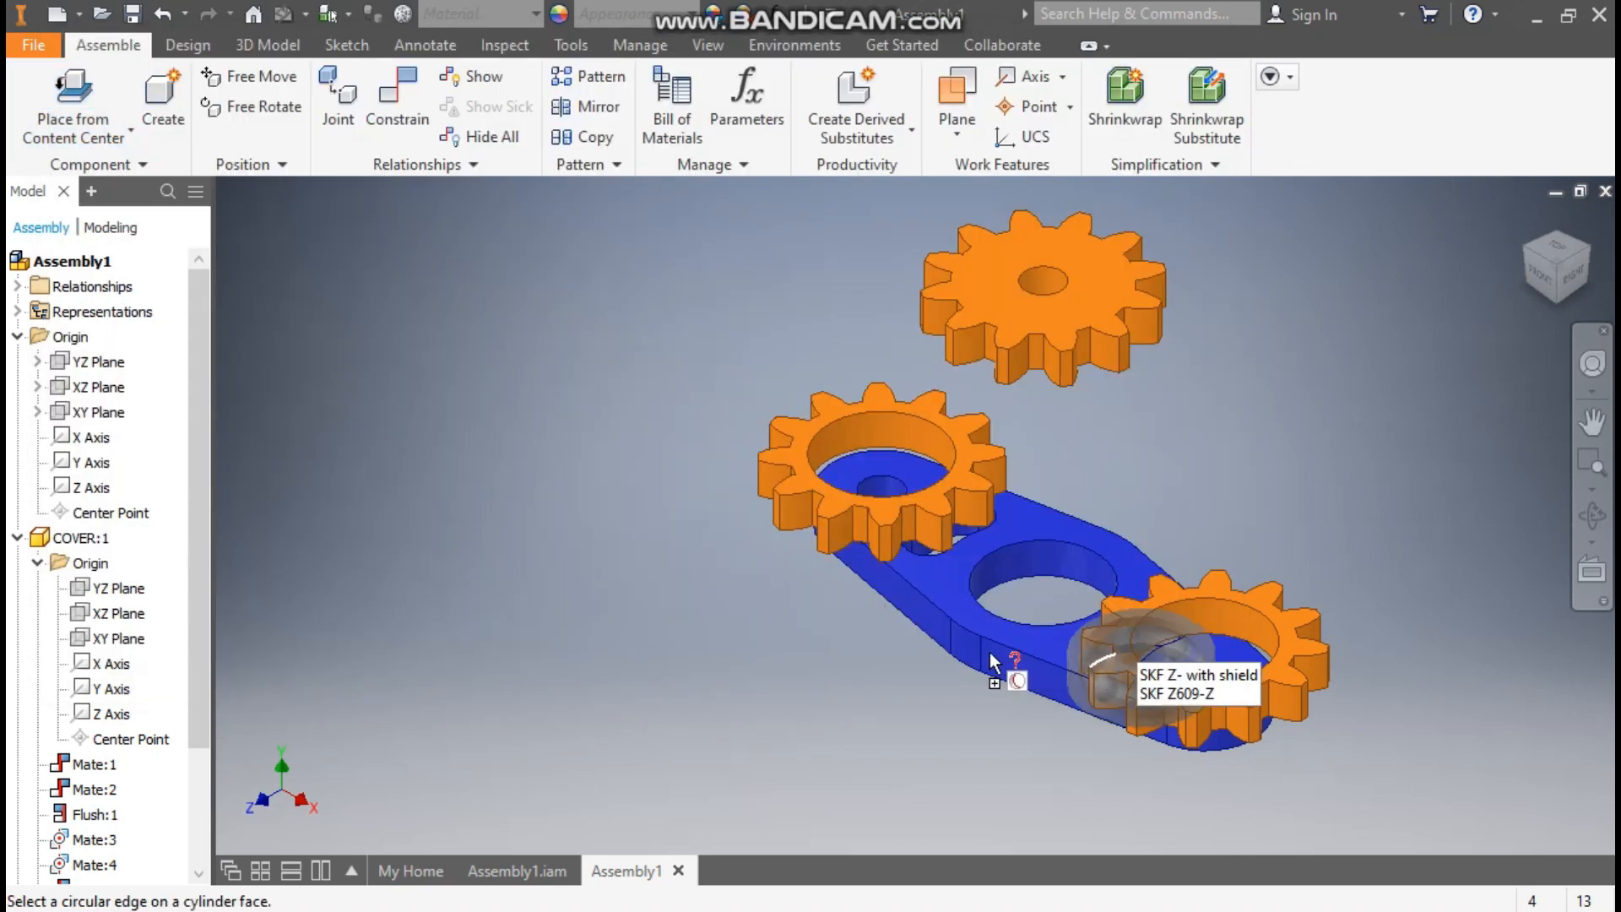
Place an SKF Z609-Z bearing in the cover's large central hole, using the cover's underside as its planar face.
scroll(1123, 603, "up", 3)
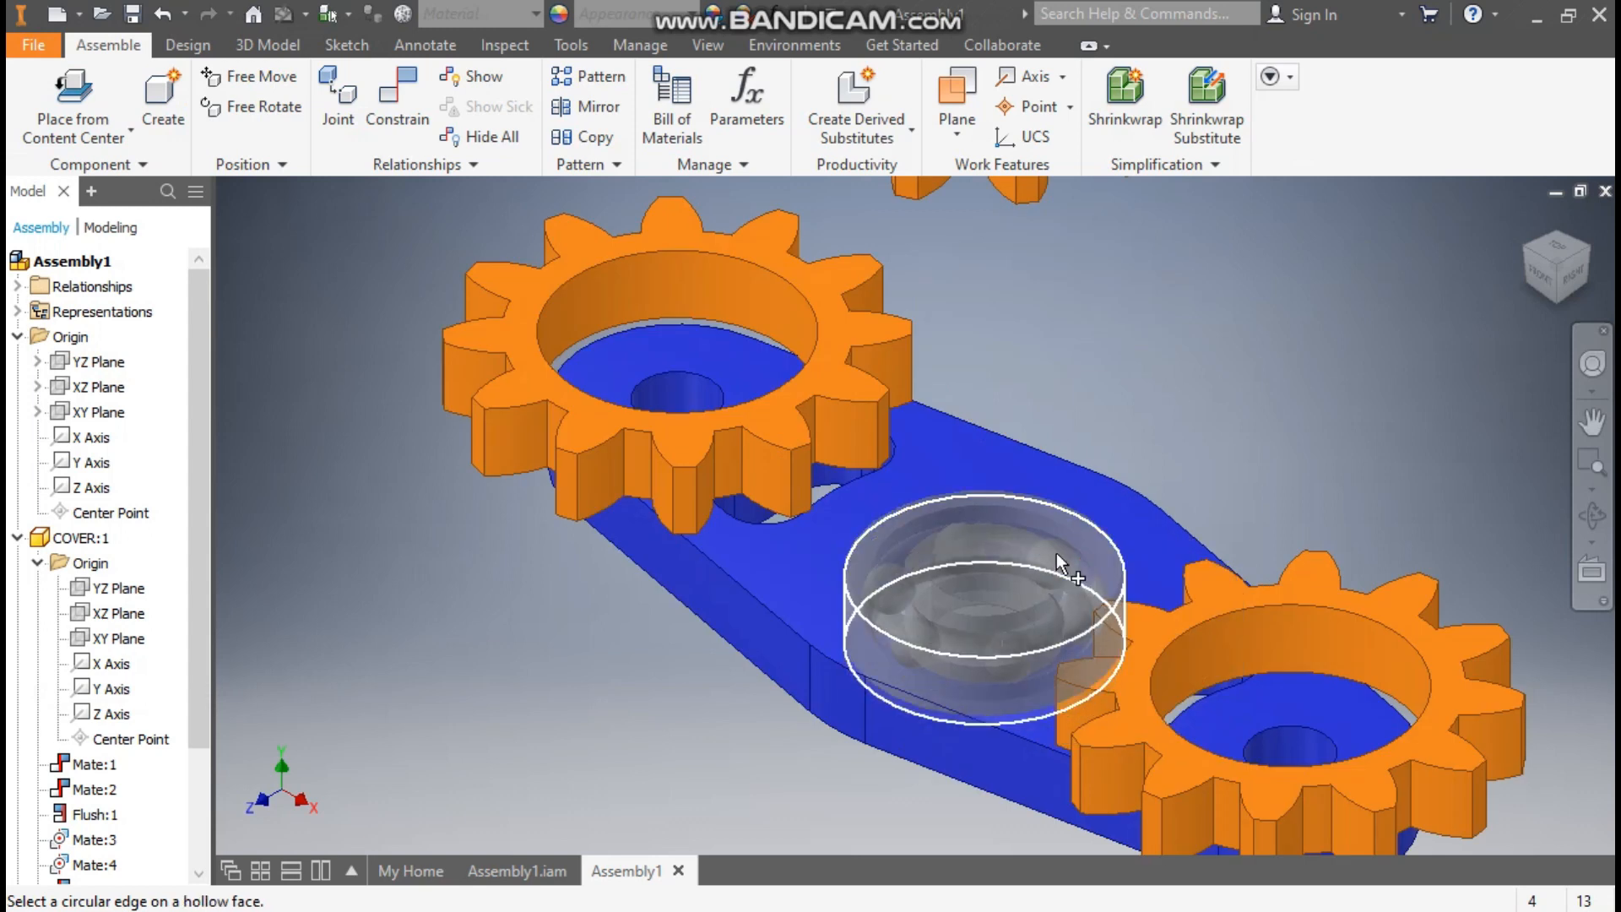
left_click(994, 531)
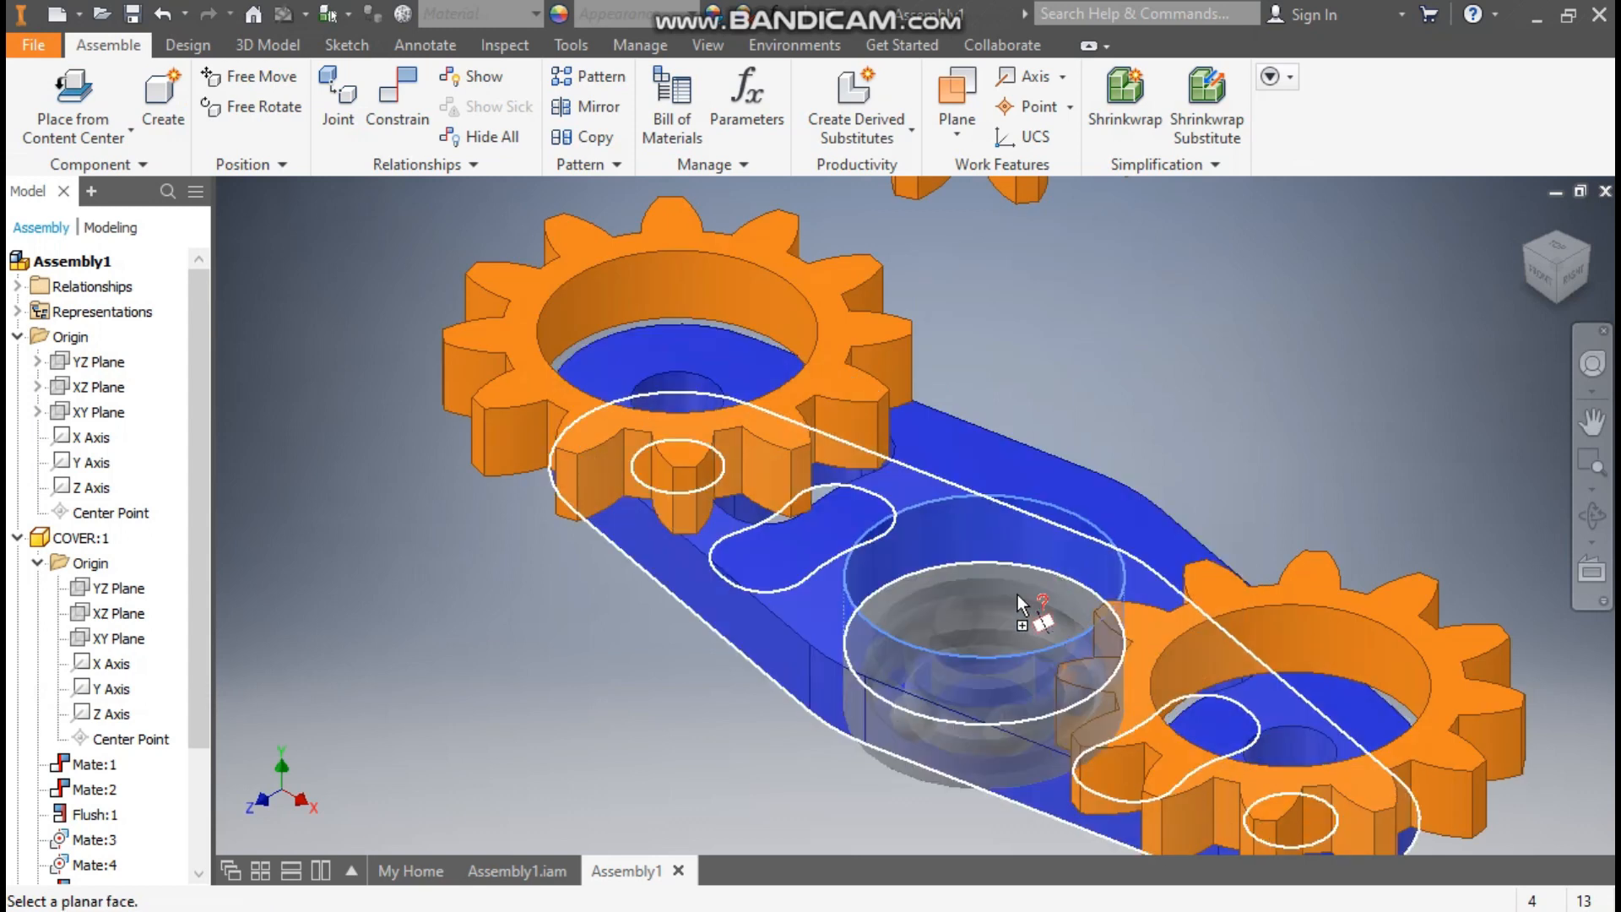
left_click(1553, 301)
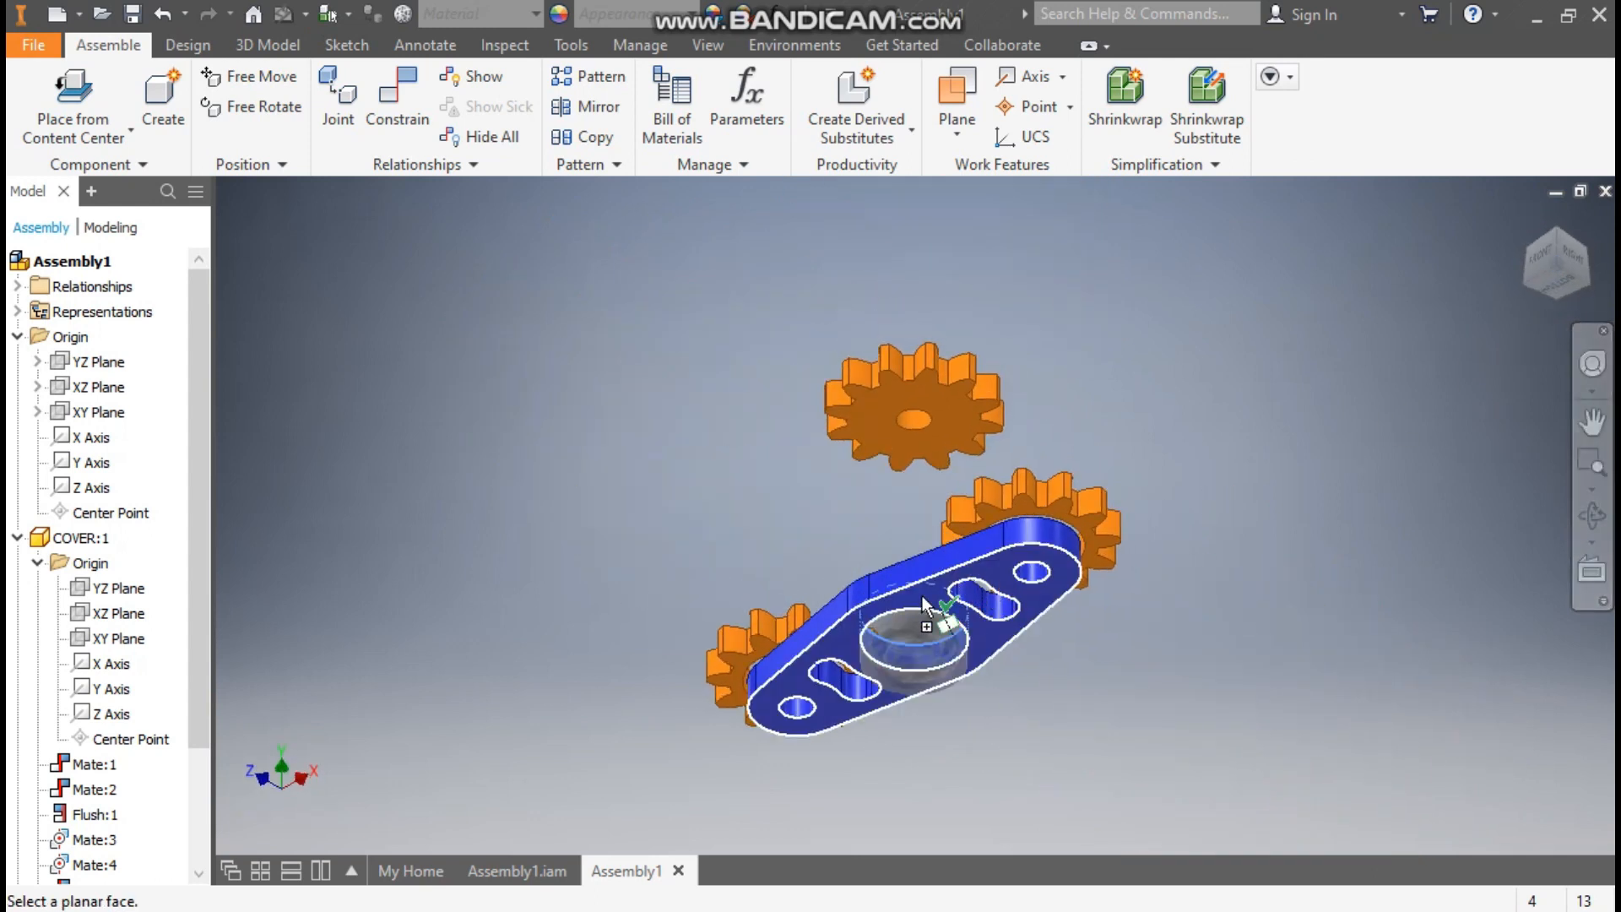
left_click(963, 601)
left_click(1142, 591)
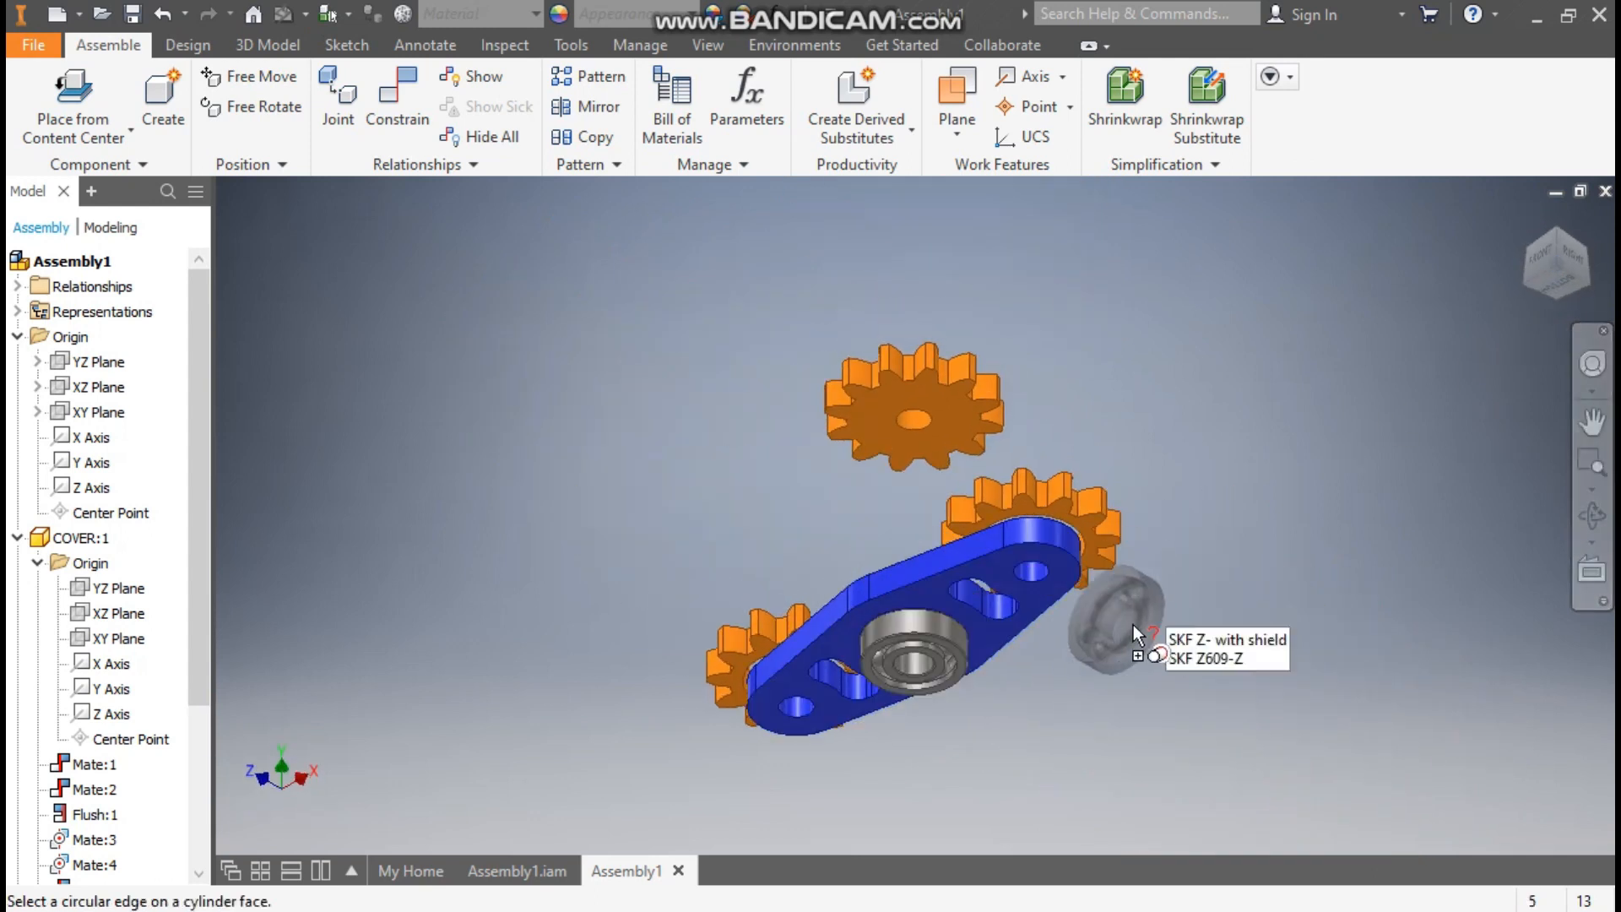
Place a second SKF Z609-Z bearing in the bore of the first GEAR1, seated on the cover's upper face.
left_click(1586, 238)
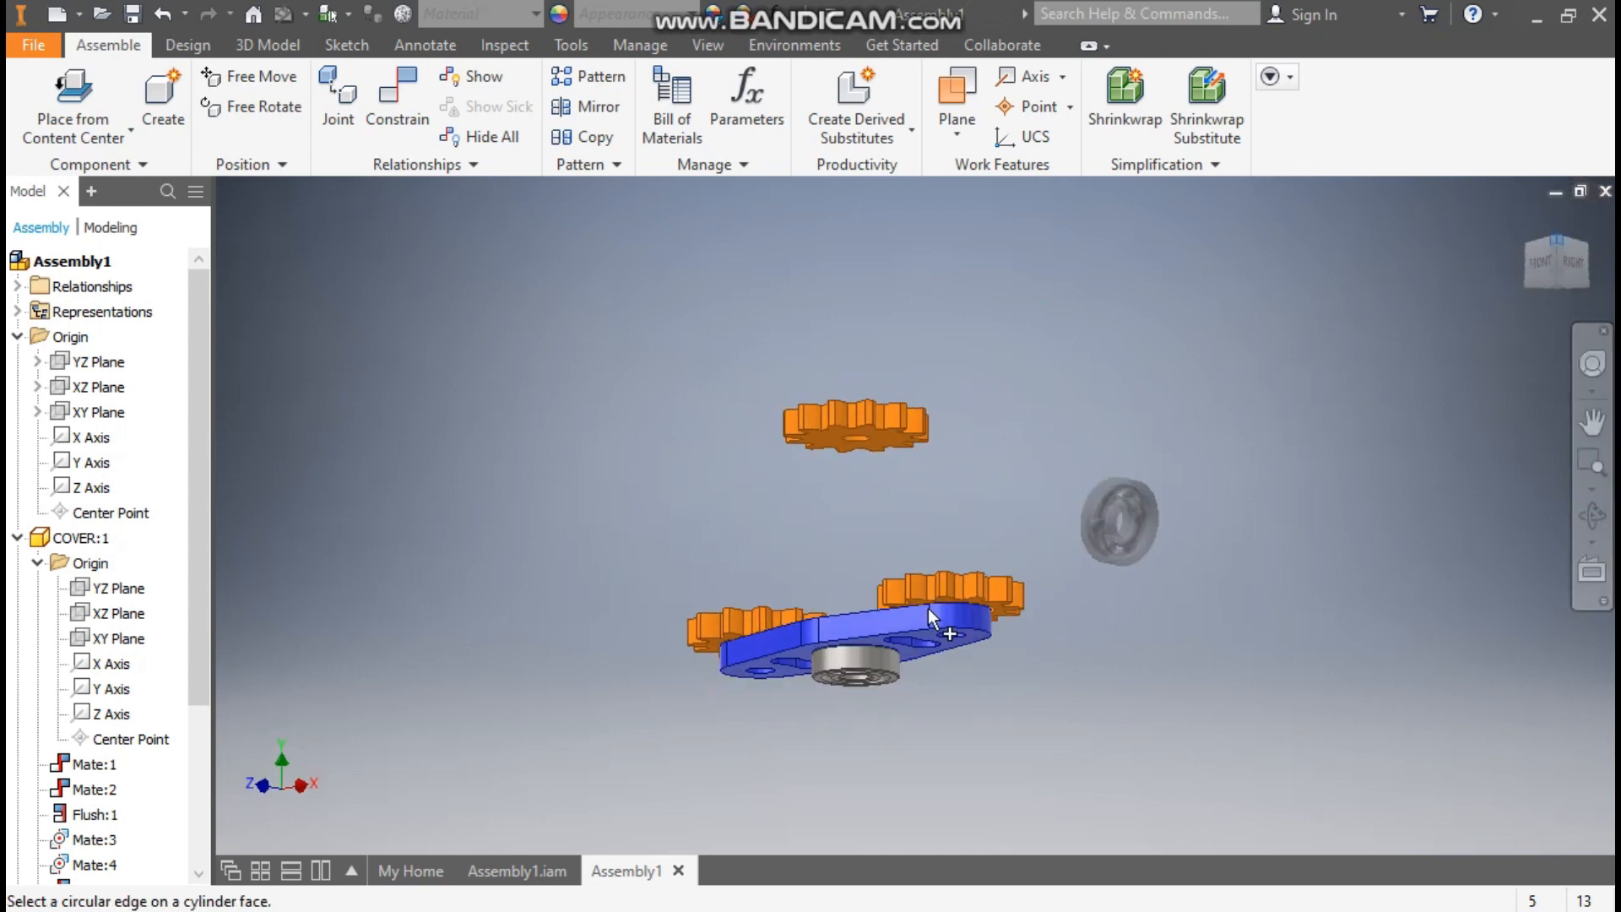
left_click(756, 449)
scroll(756, 449, "up", 3)
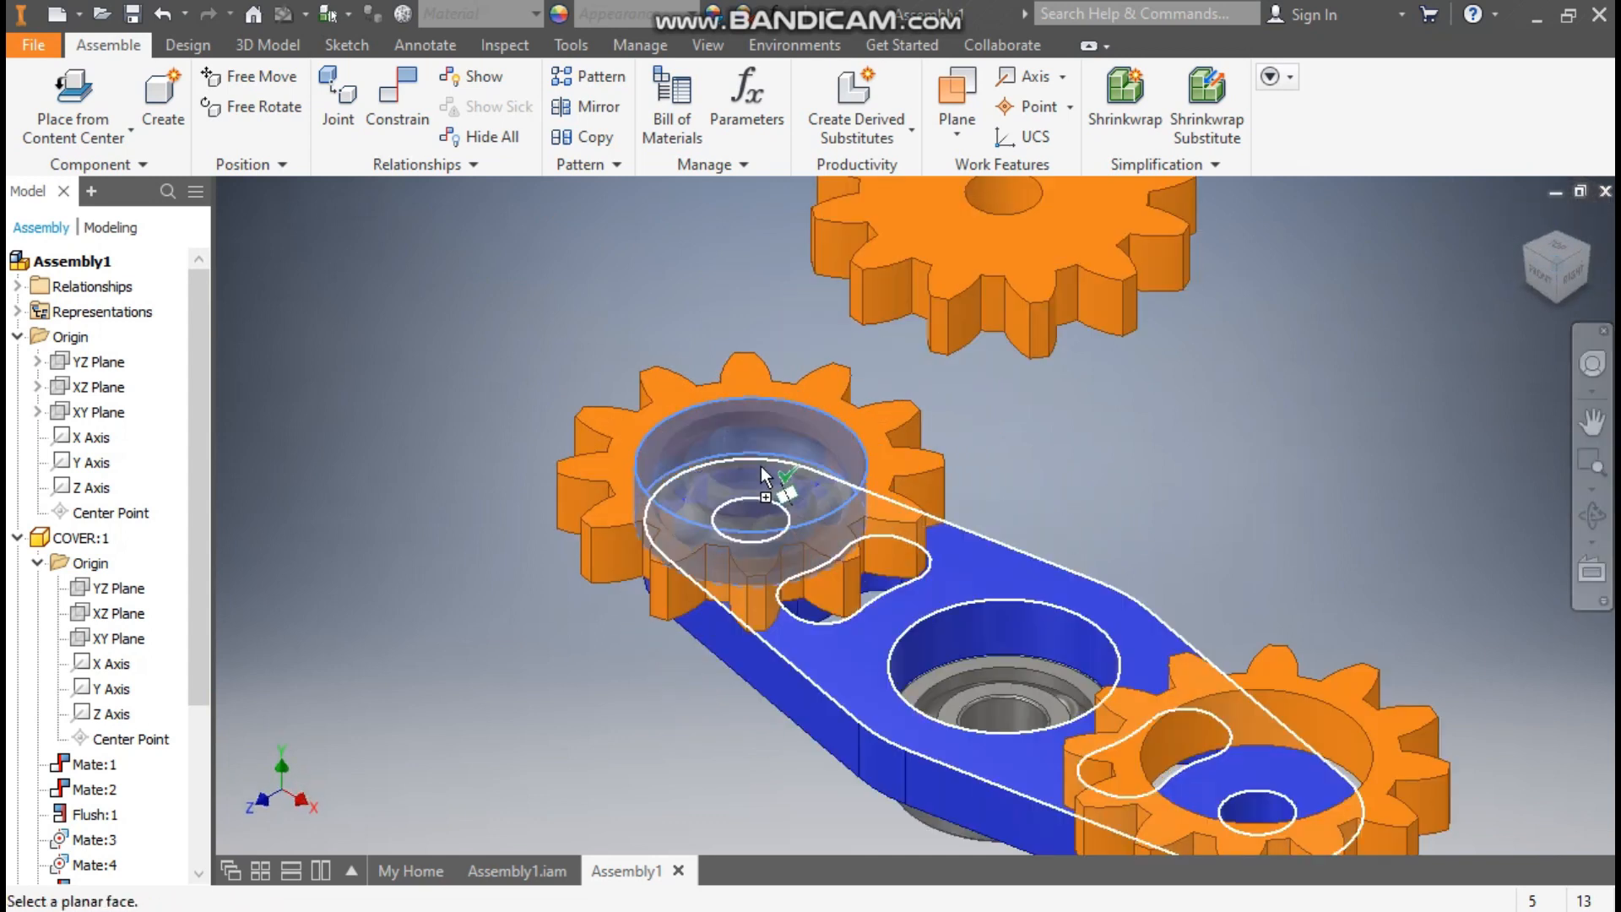
left_click(982, 458)
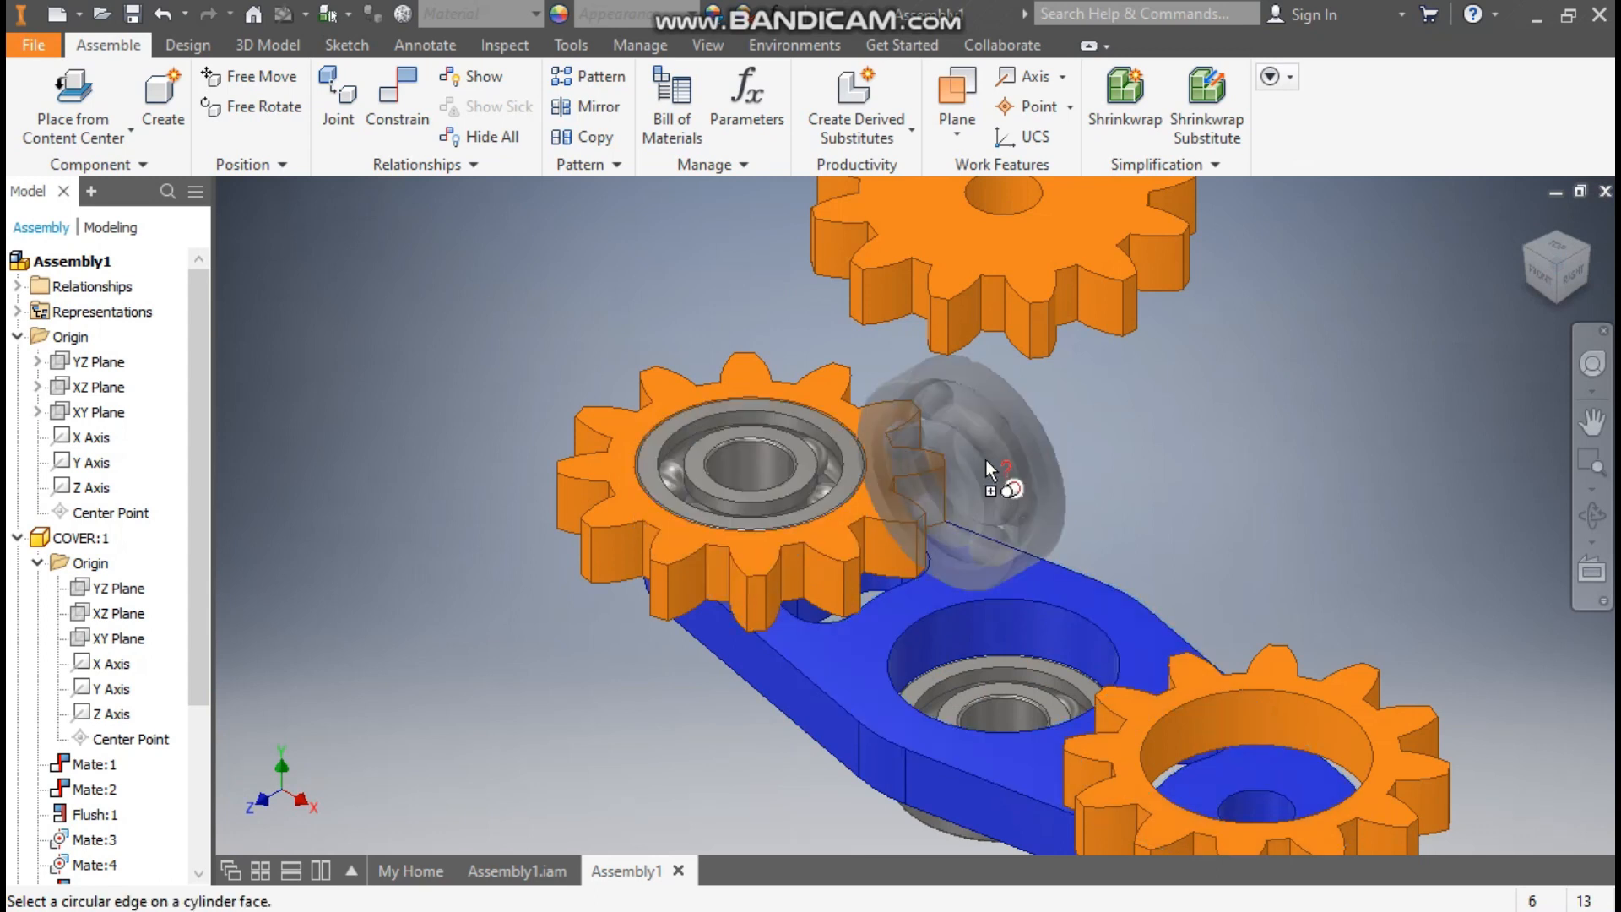
Place a third SKF Z609-Z bearing in the bore of the other GEAR1 on the cover's upper face, and end the placement.
middle_click_drag(1123, 567, 886, 342)
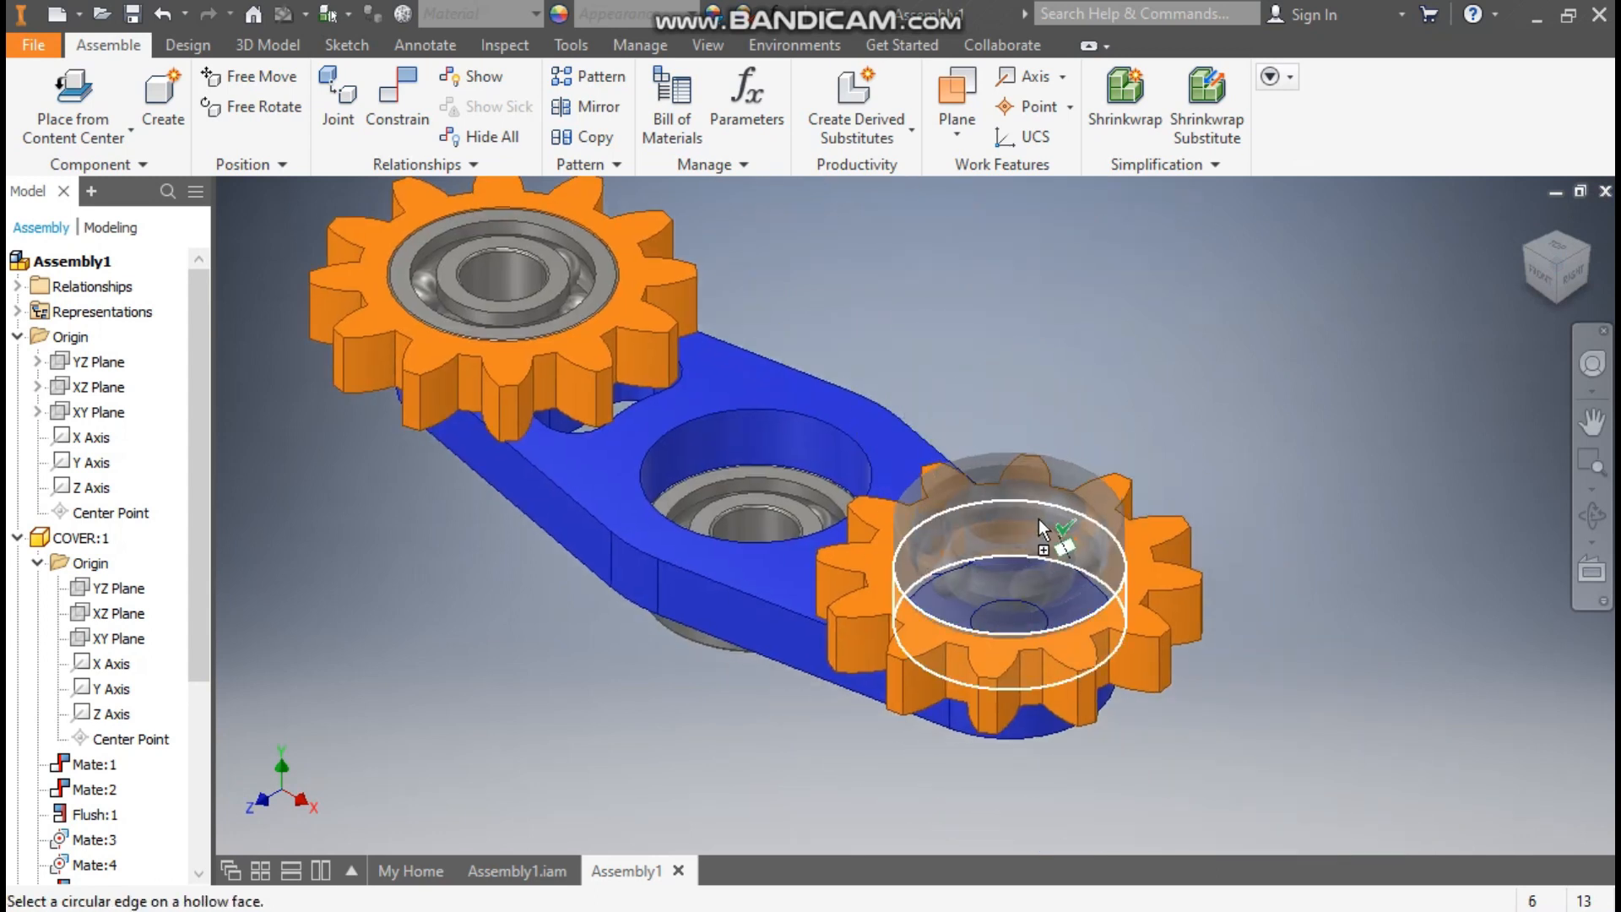
left_click(1064, 512)
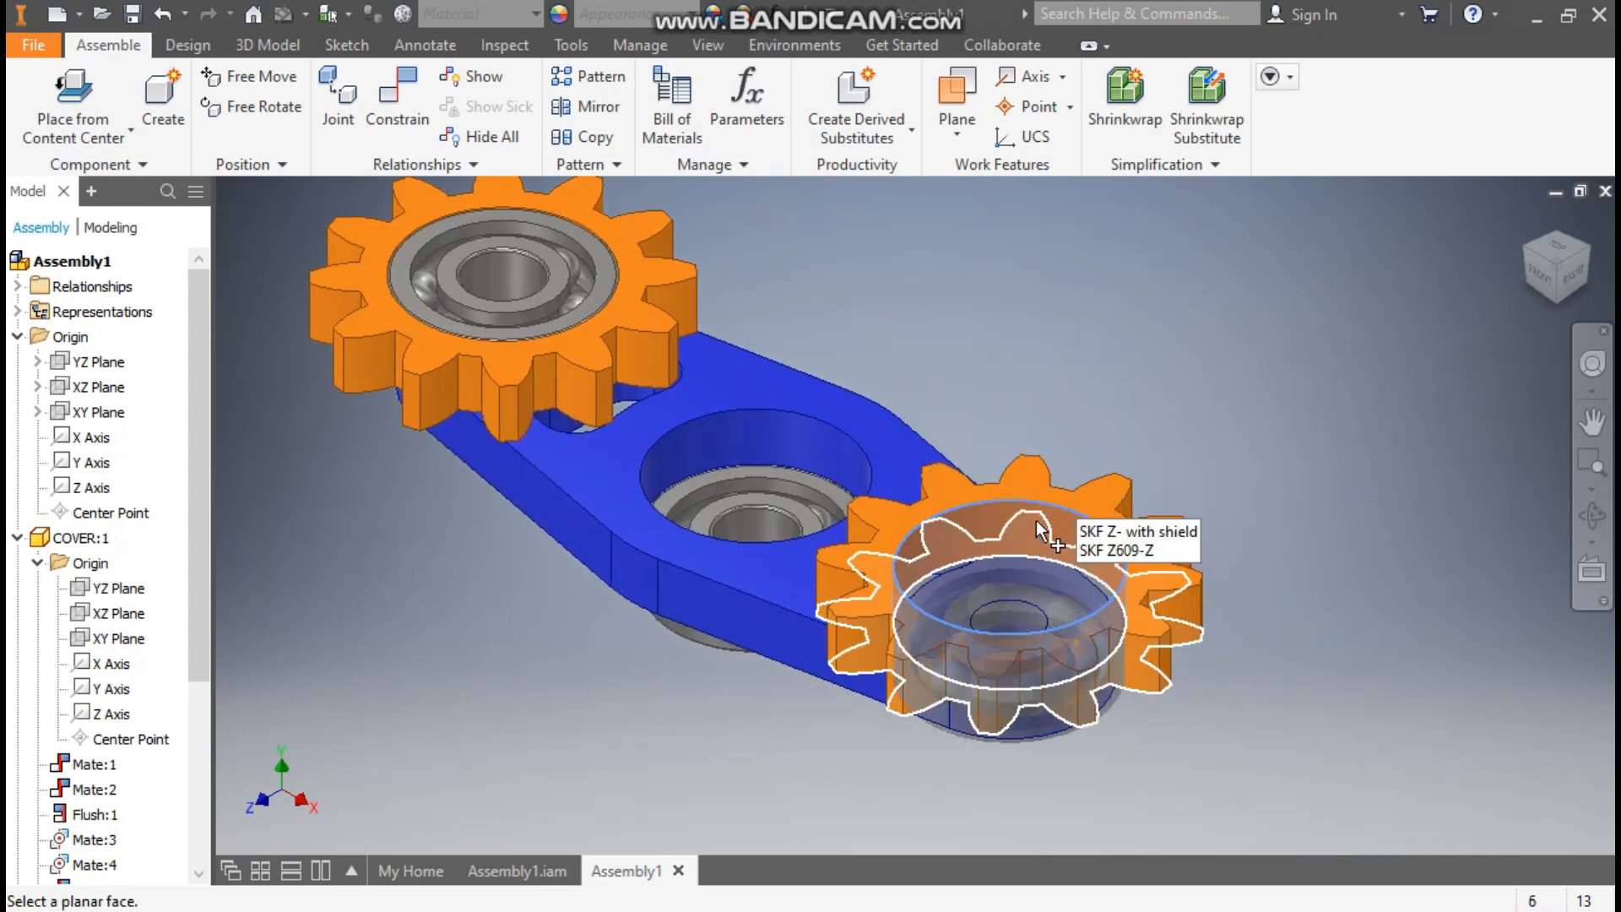
left_click(758, 559)
left_click(973, 543)
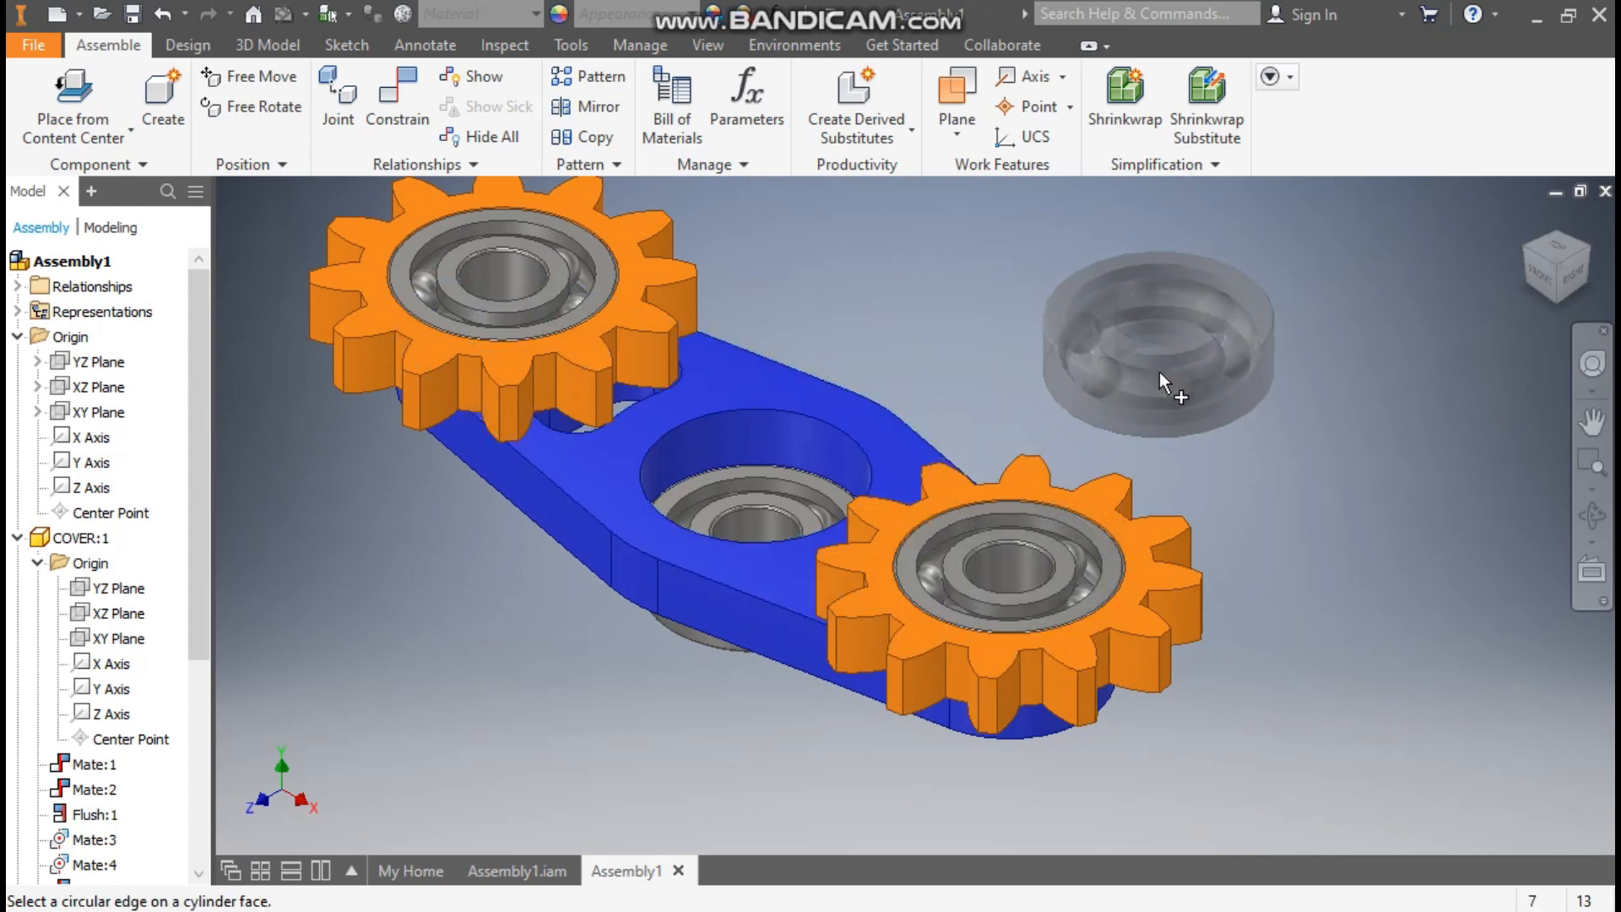
key("Escape")
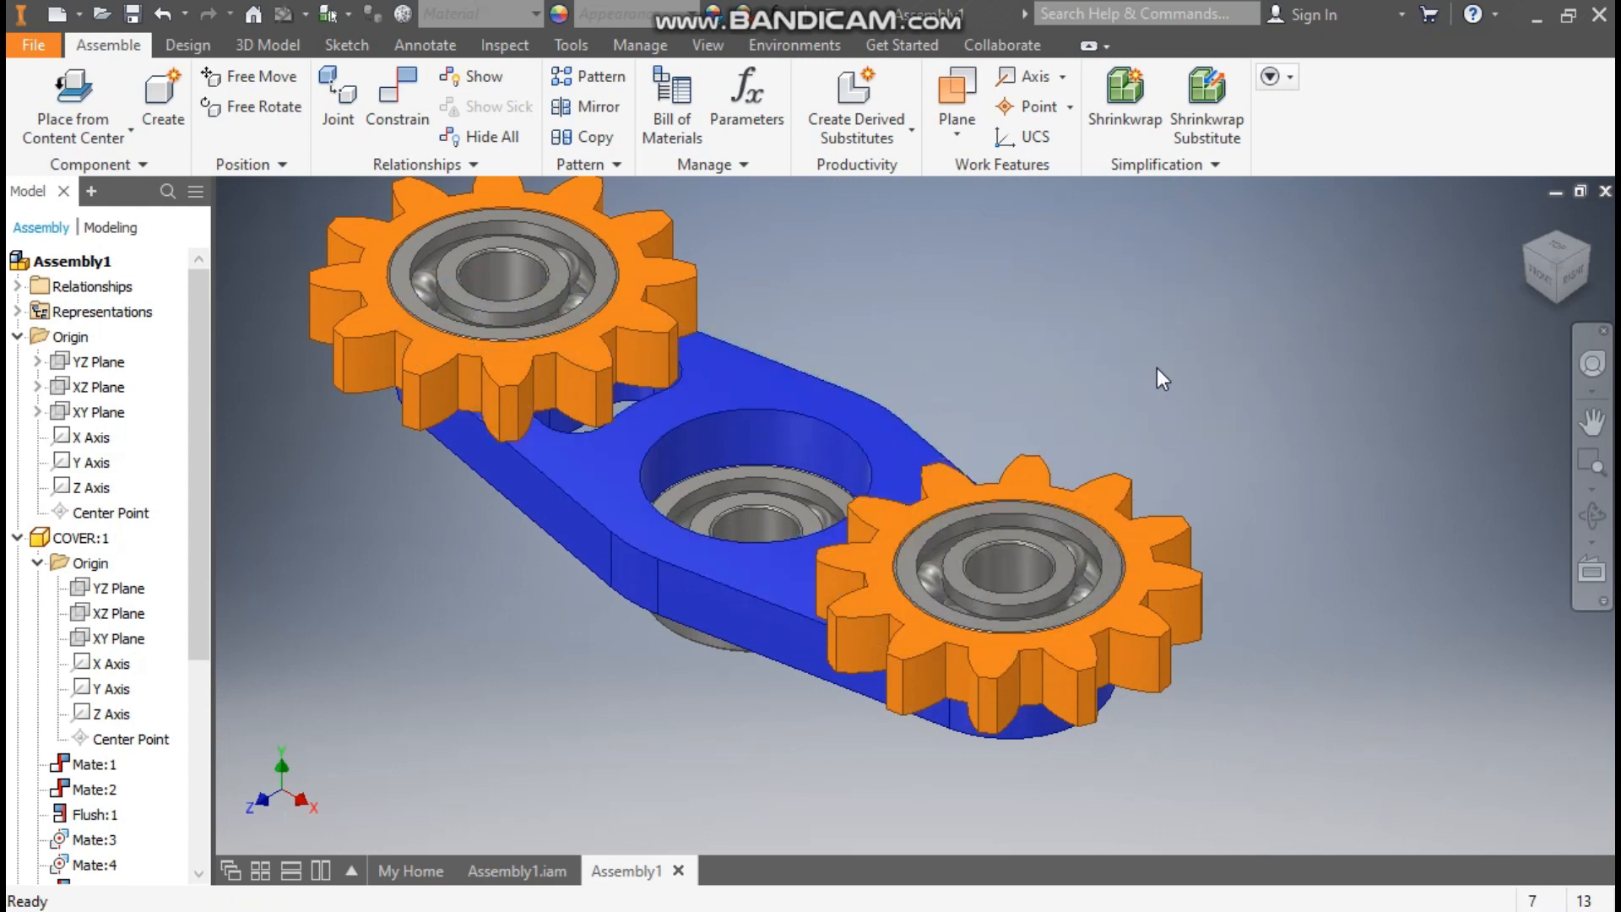
Examine the diameters, width and other columns for 609-Z in the first gear's bearing size table, and accept that size.
middle_click_drag(999, 349, 1161, 405)
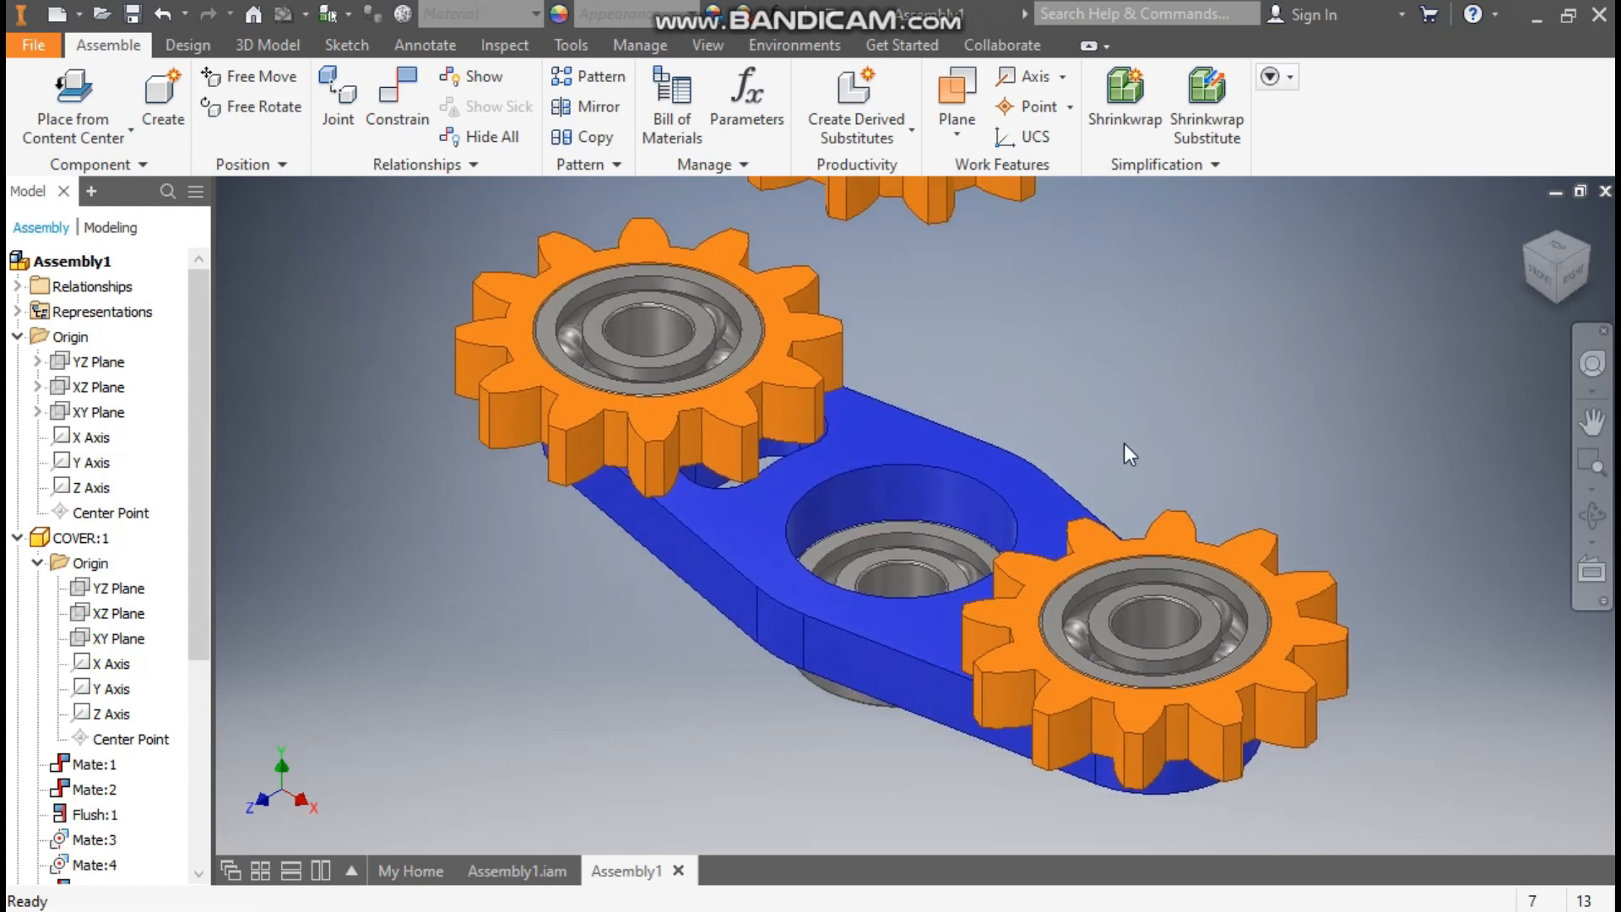
middle_click_drag(1069, 356, 1158, 386)
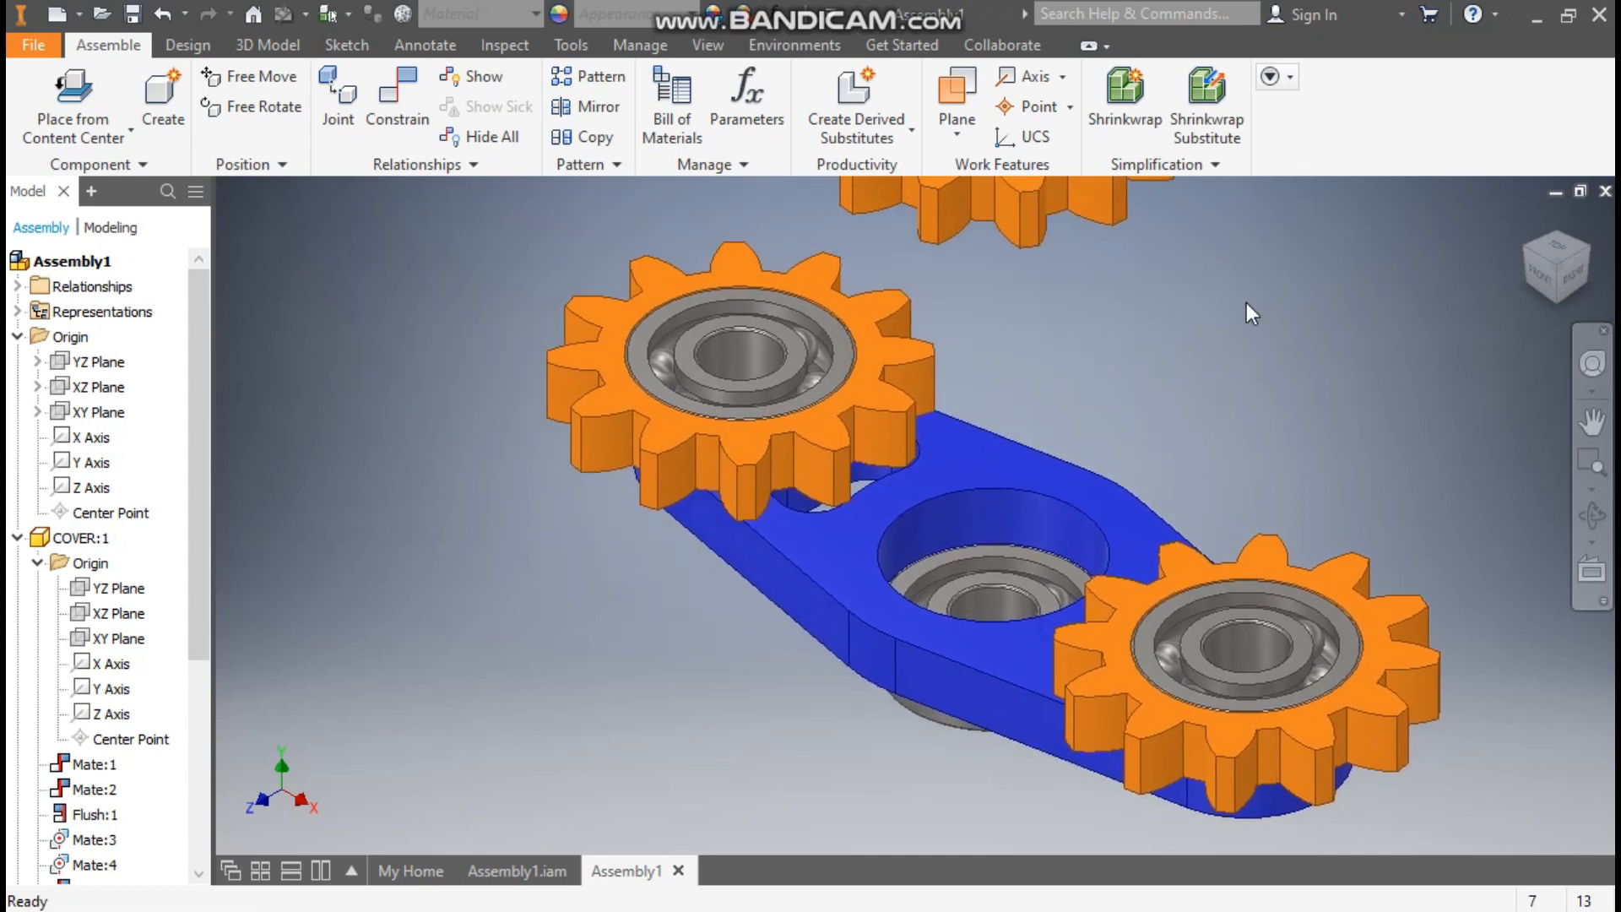
right_click(737, 321)
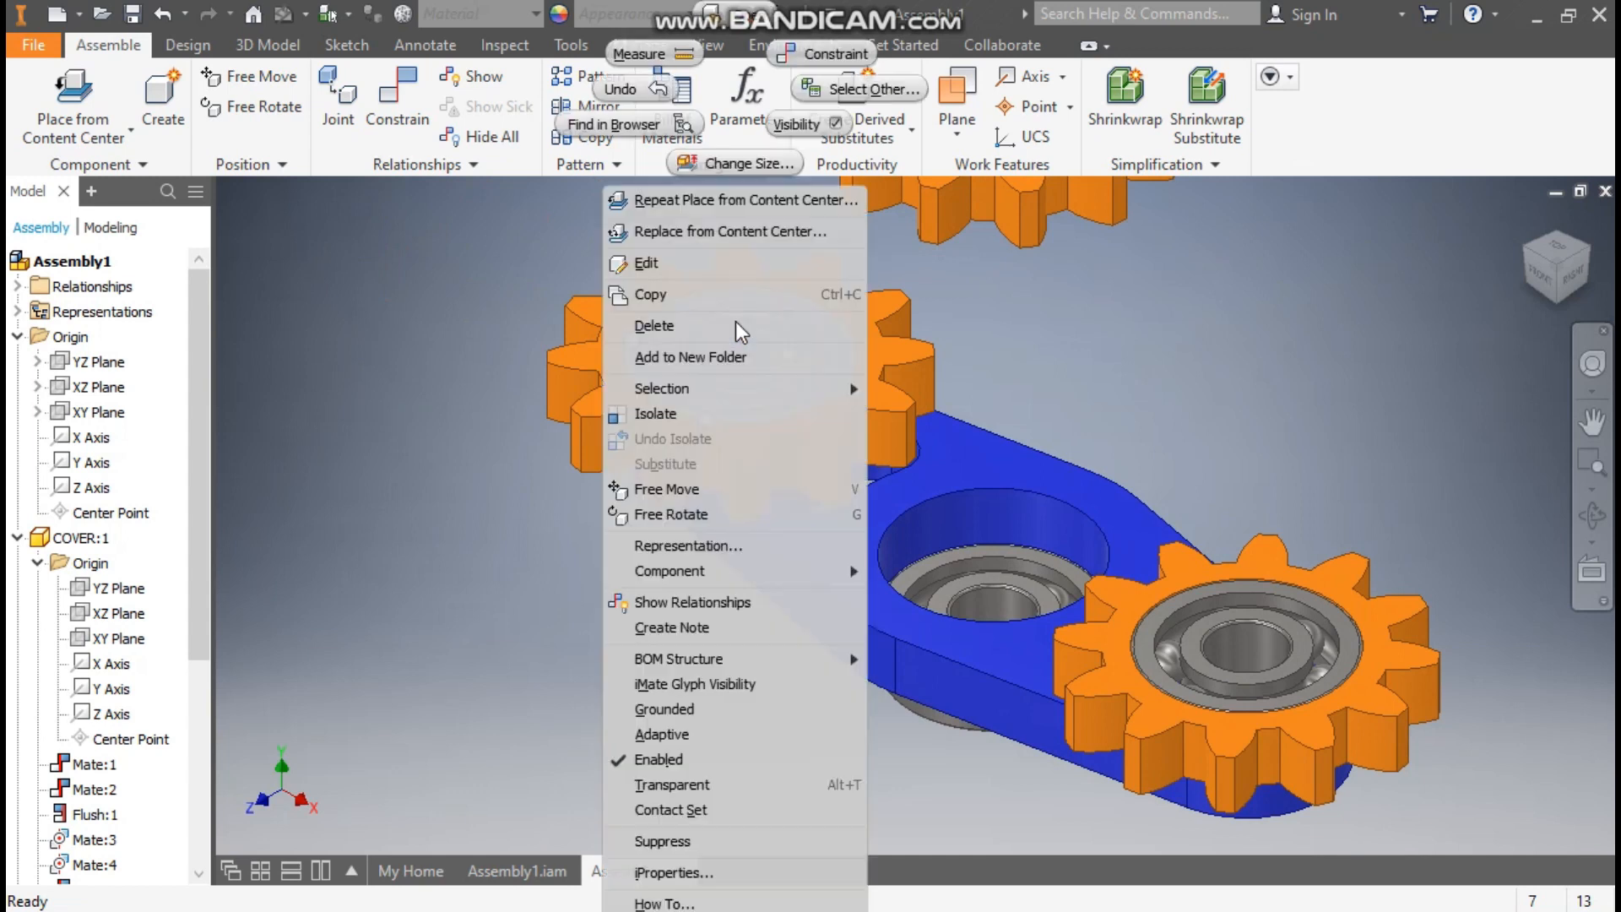
left_click(741, 163)
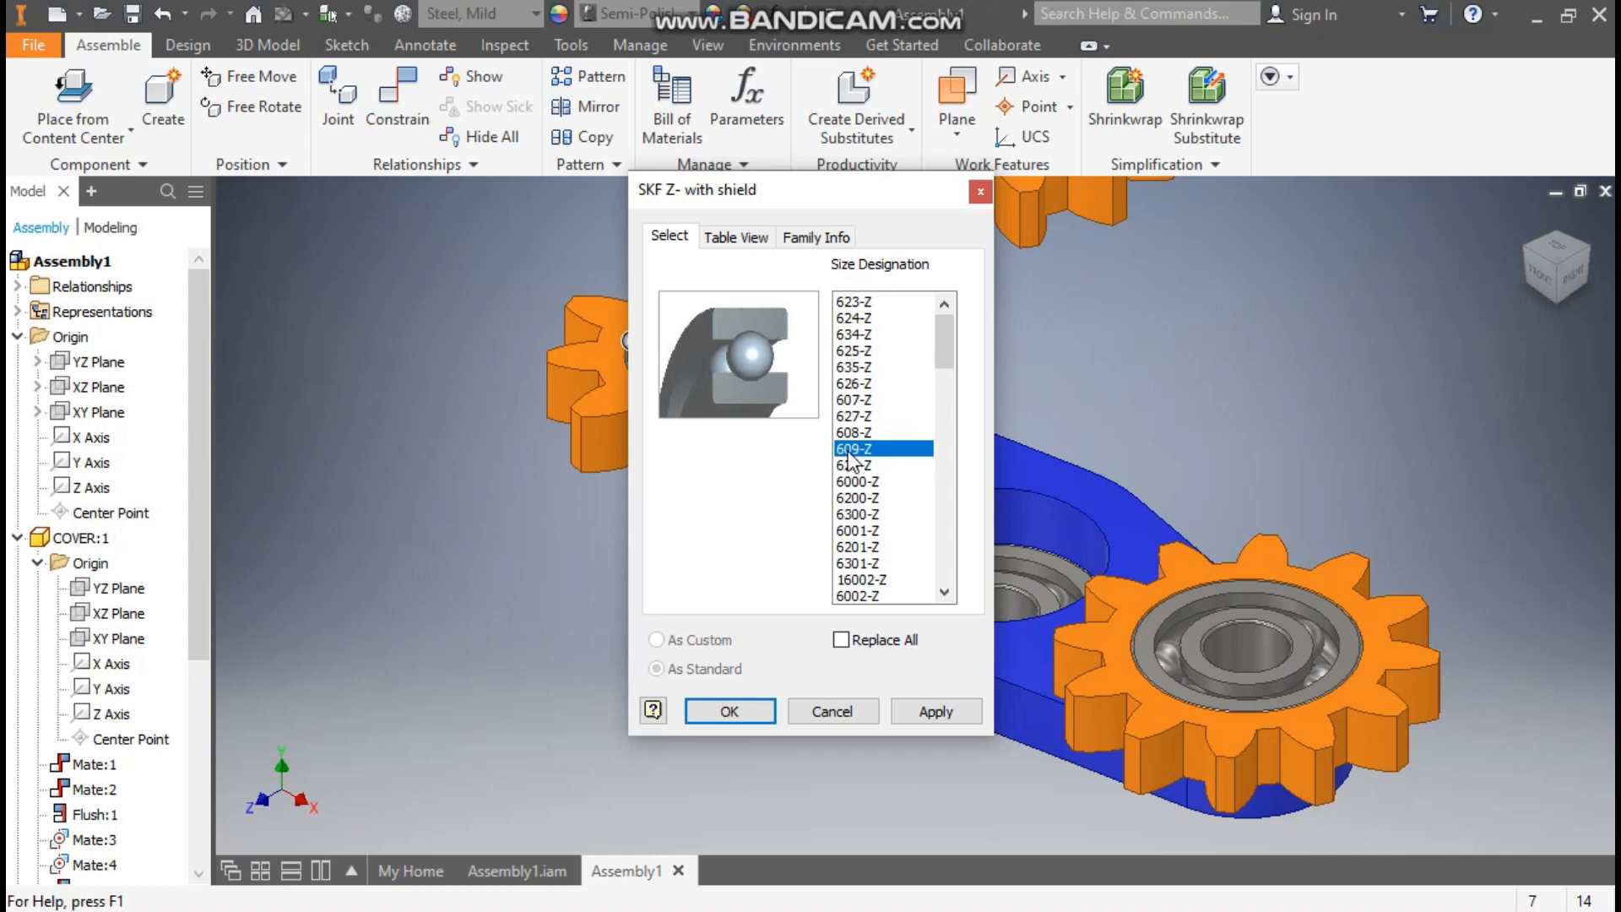
left_click(732, 243)
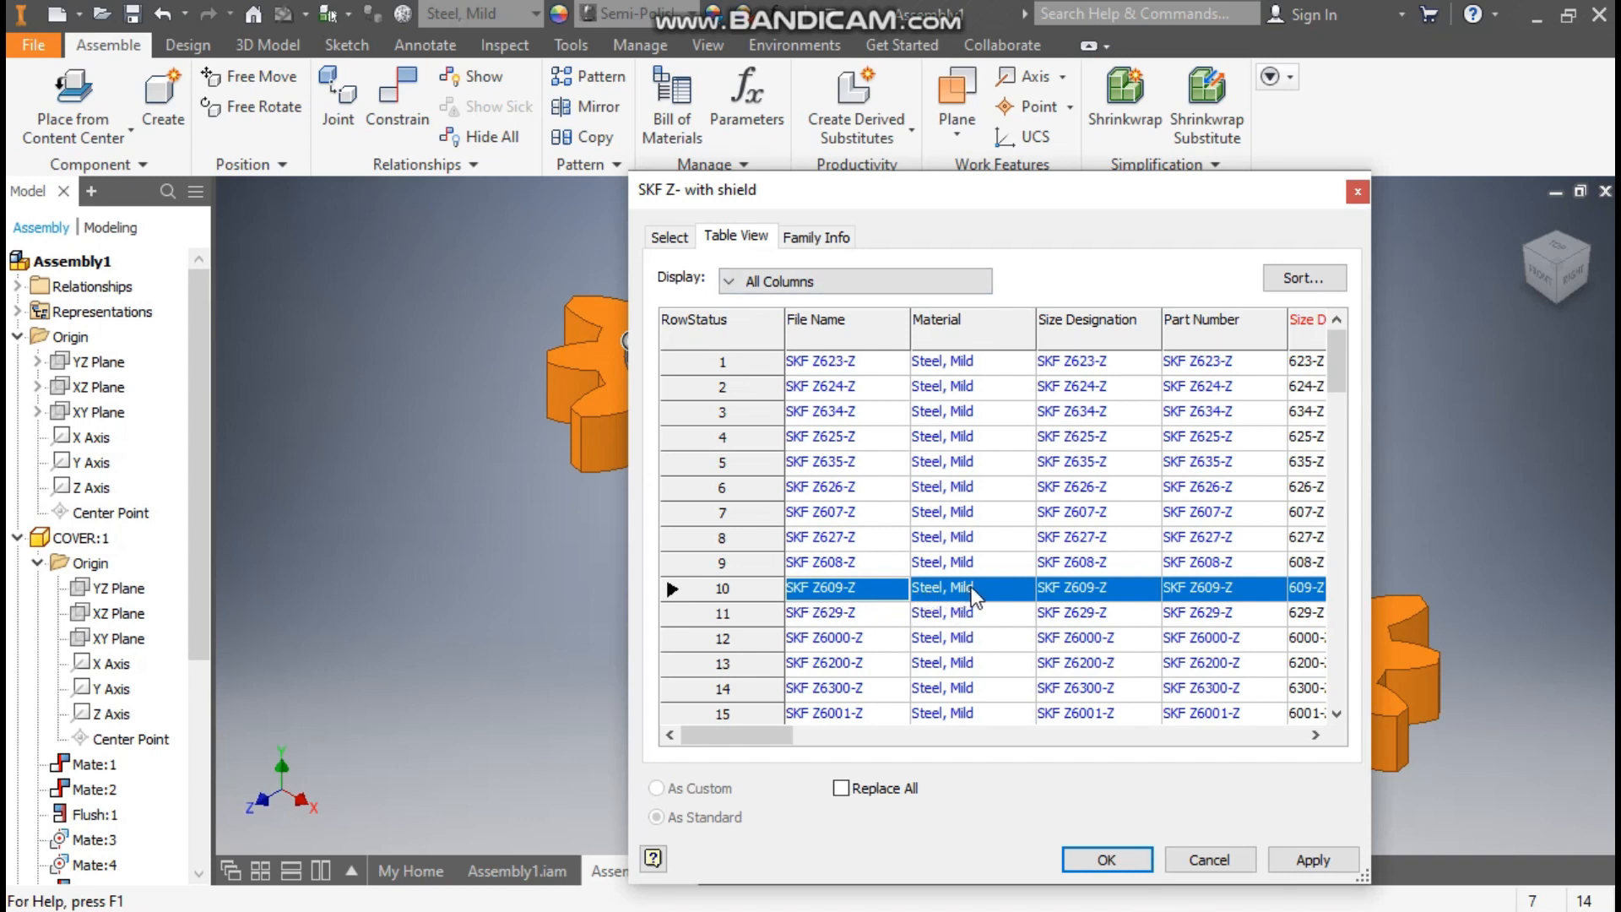
left_click_drag(741, 735, 846, 736)
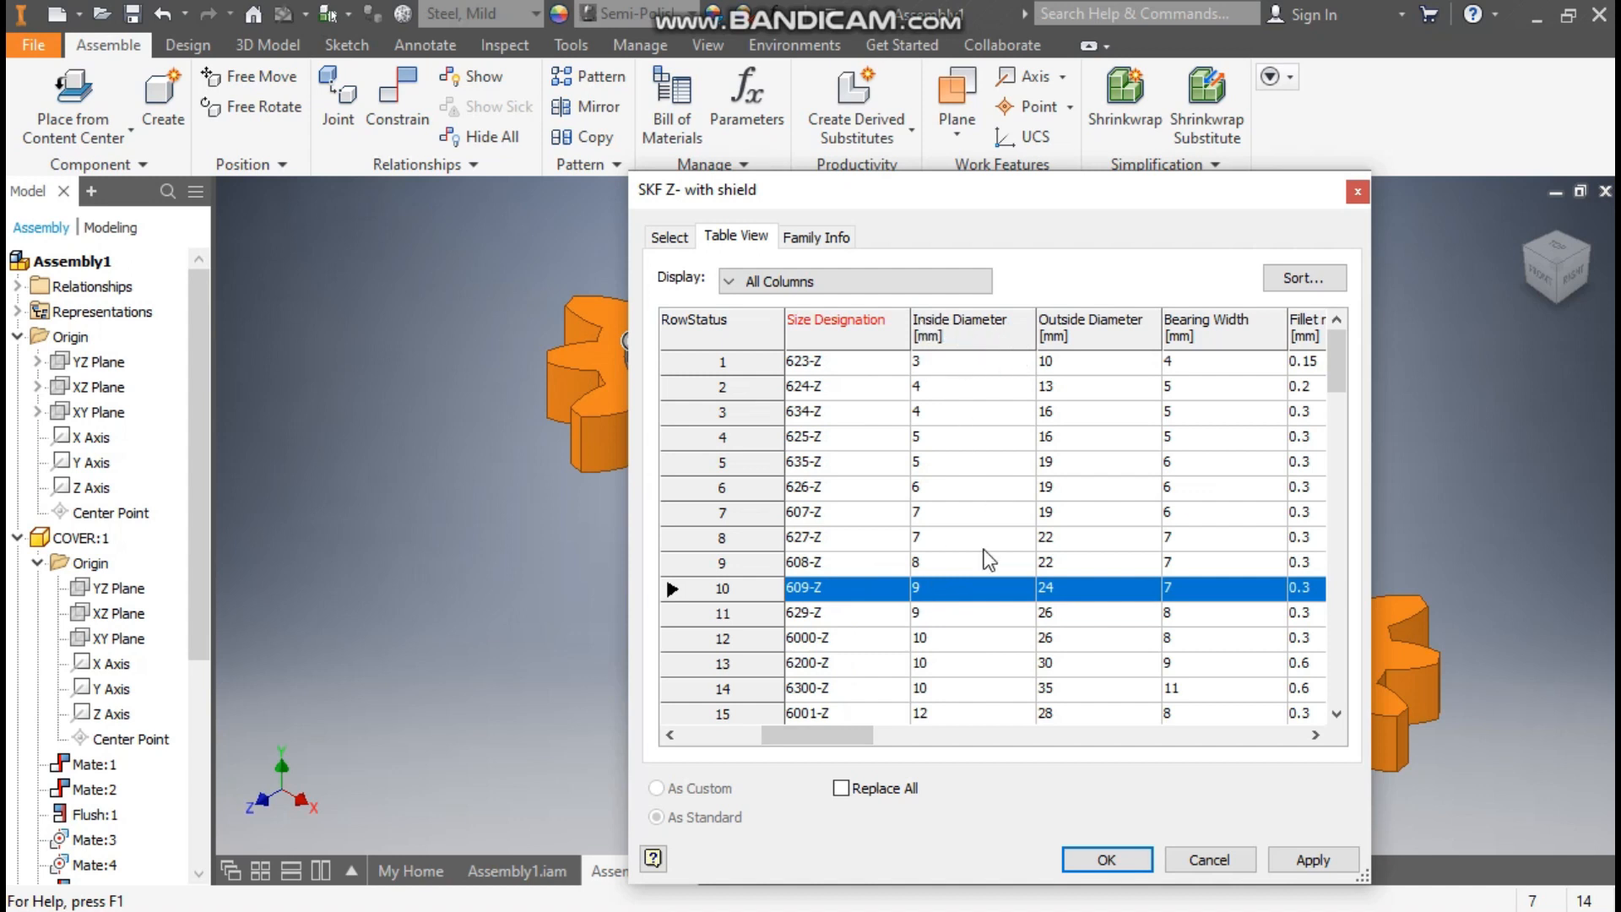
left_click_drag(1074, 201, 469, 155)
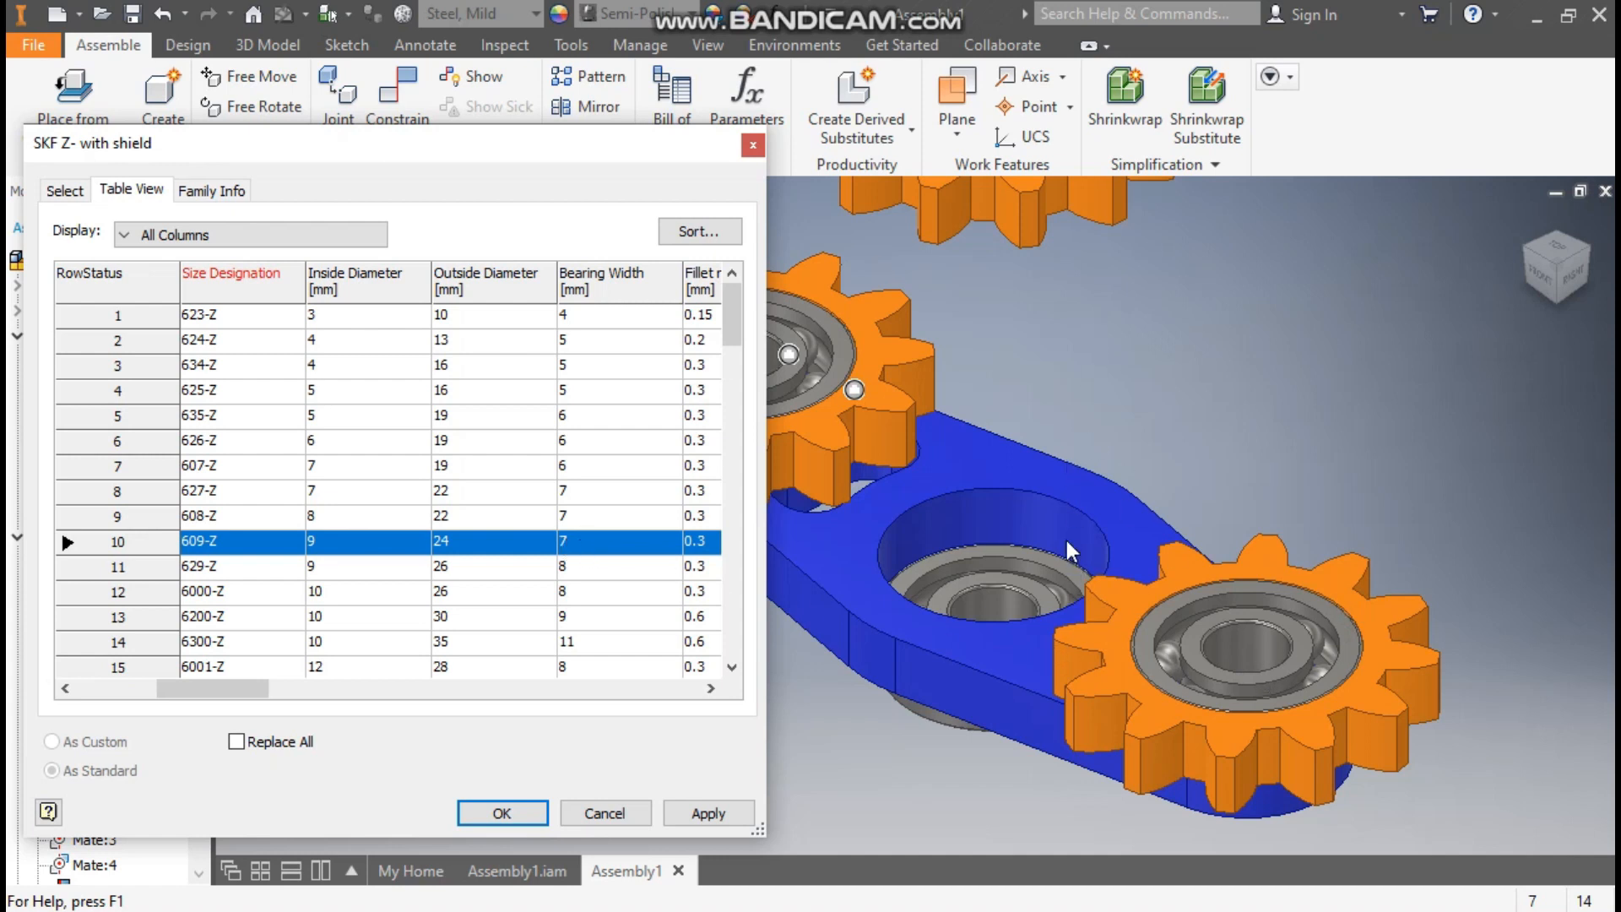
left_click_drag(230, 687, 316, 682)
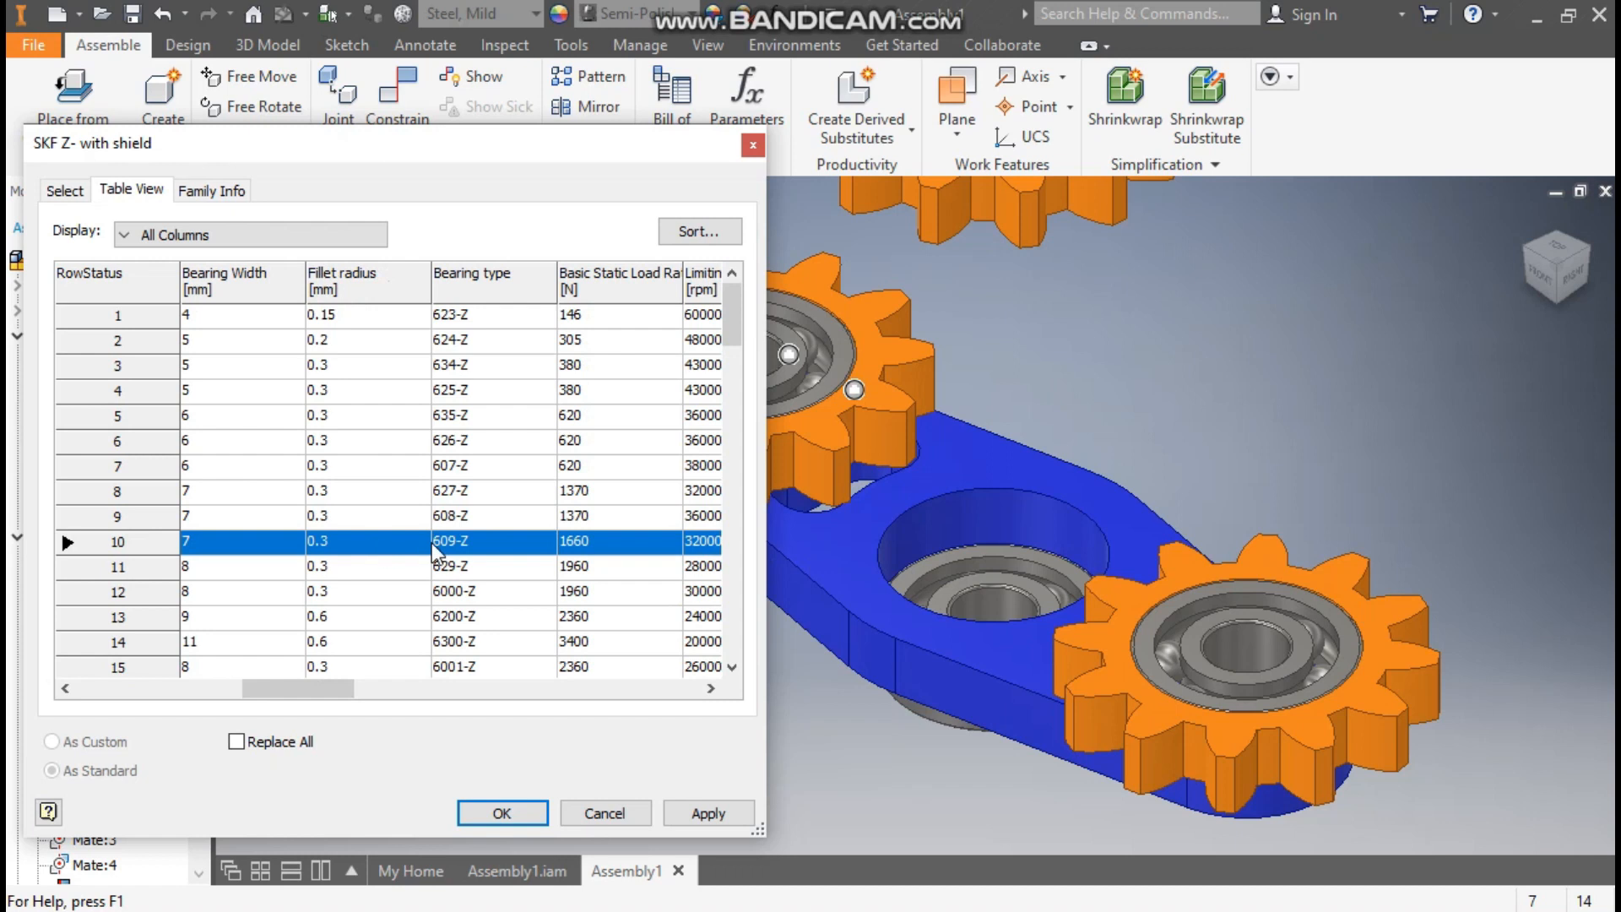
left_click_drag(338, 701, 139, 696)
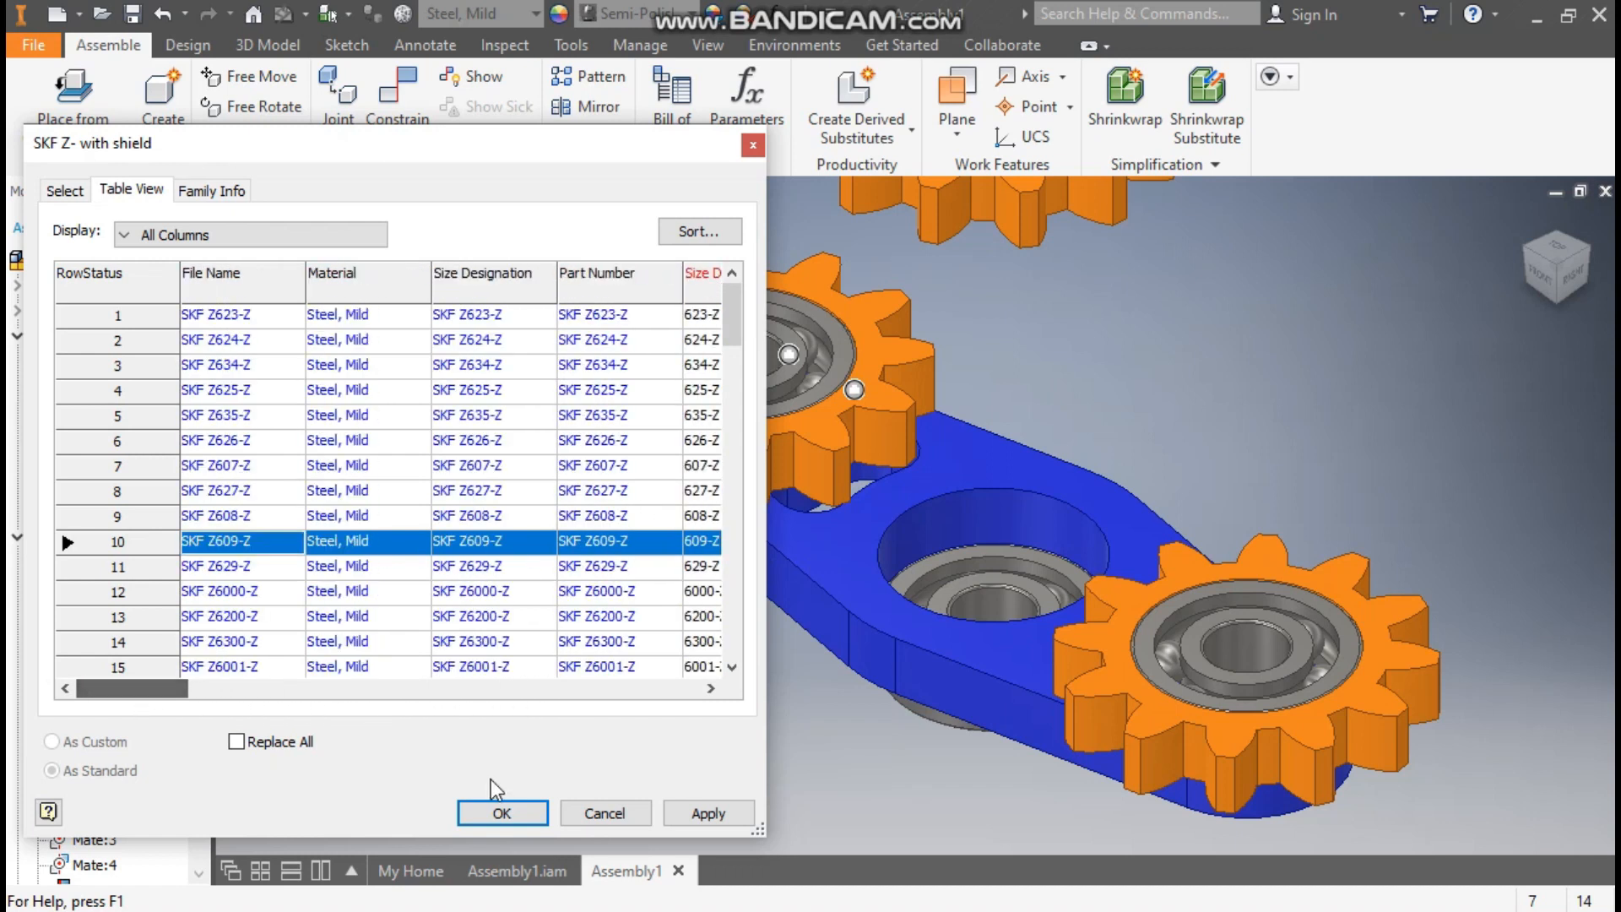
left_click(503, 814)
Collapse the cover's entry in the model tree and clear the selection.
middle_click_drag(712, 708, 636, 706)
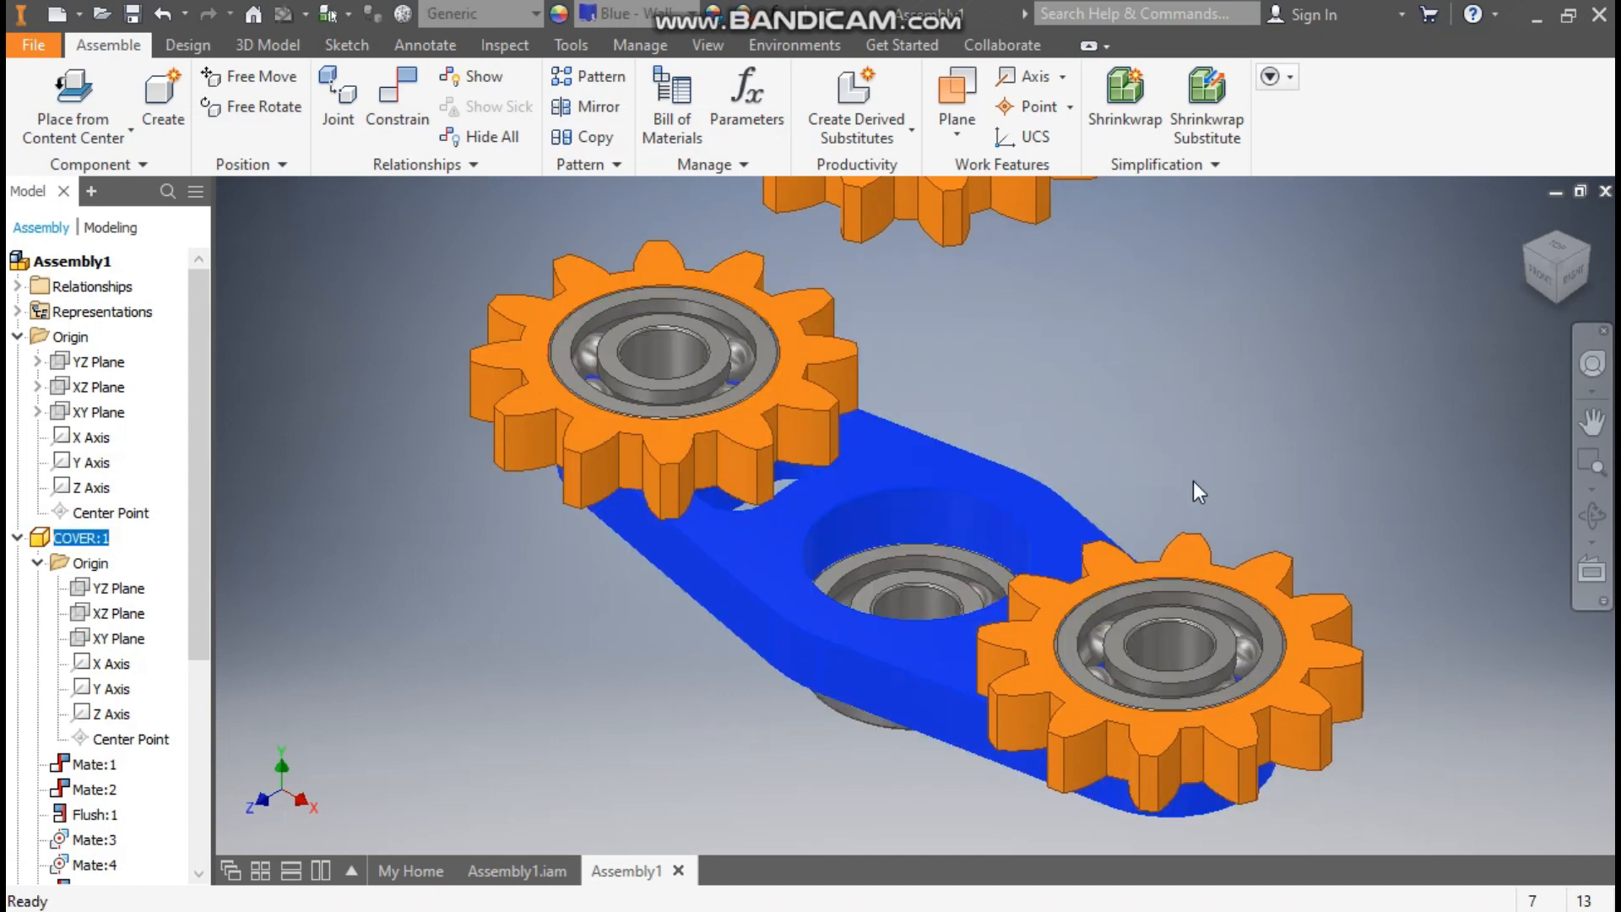
middle_click_drag(704, 575, 922, 441)
left_click(672, 571)
left_click(17, 538)
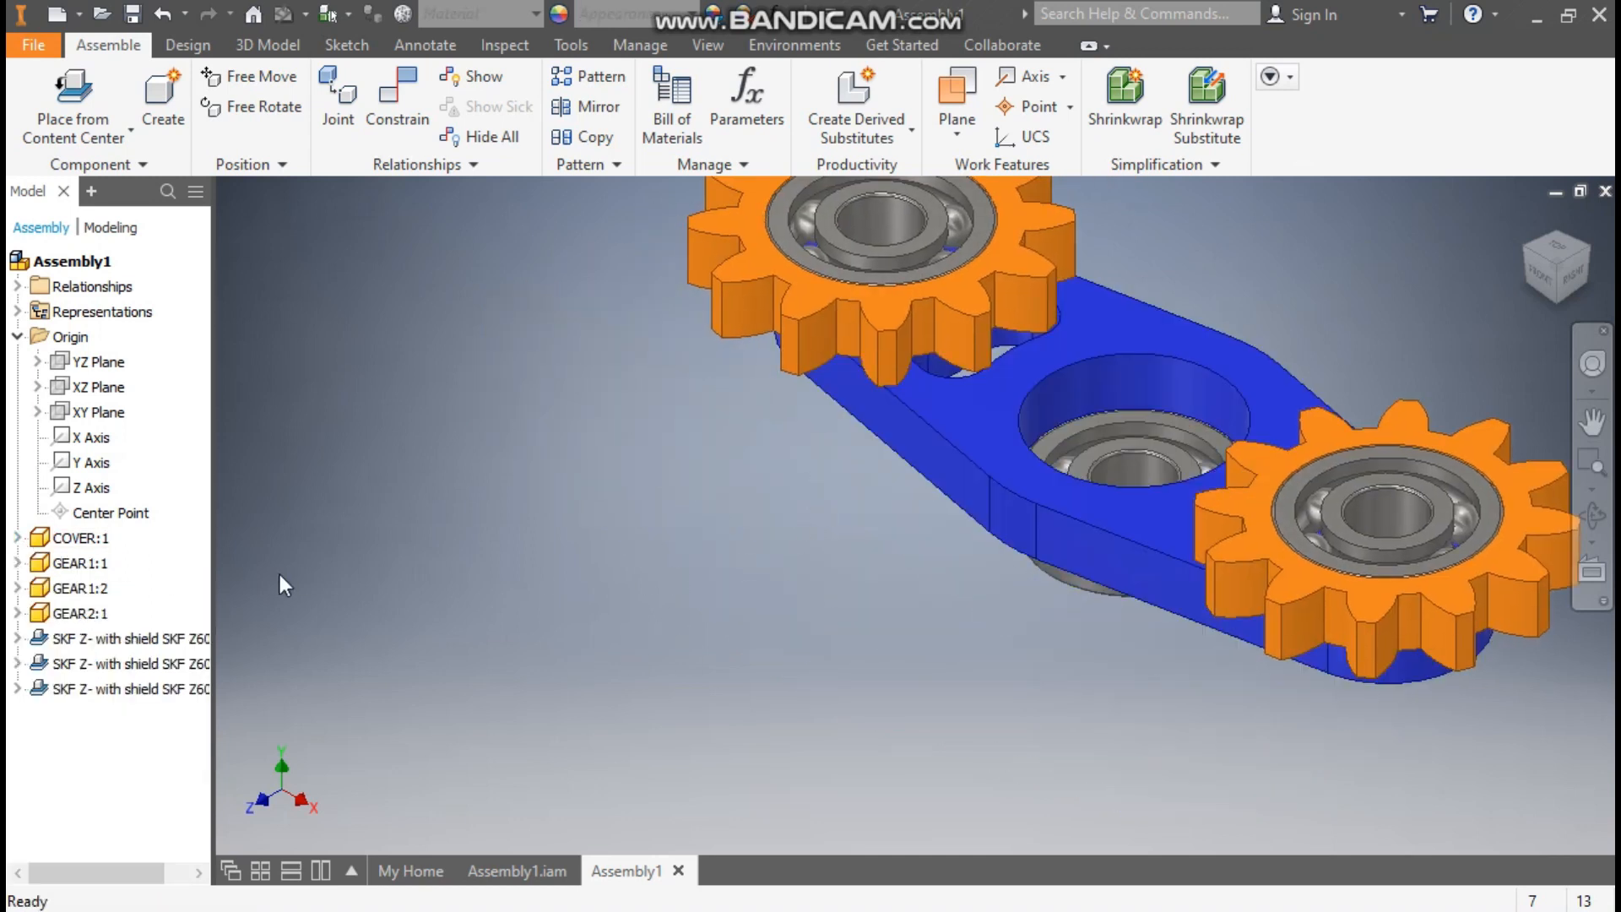
left_click(1072, 440)
left_click(534, 590)
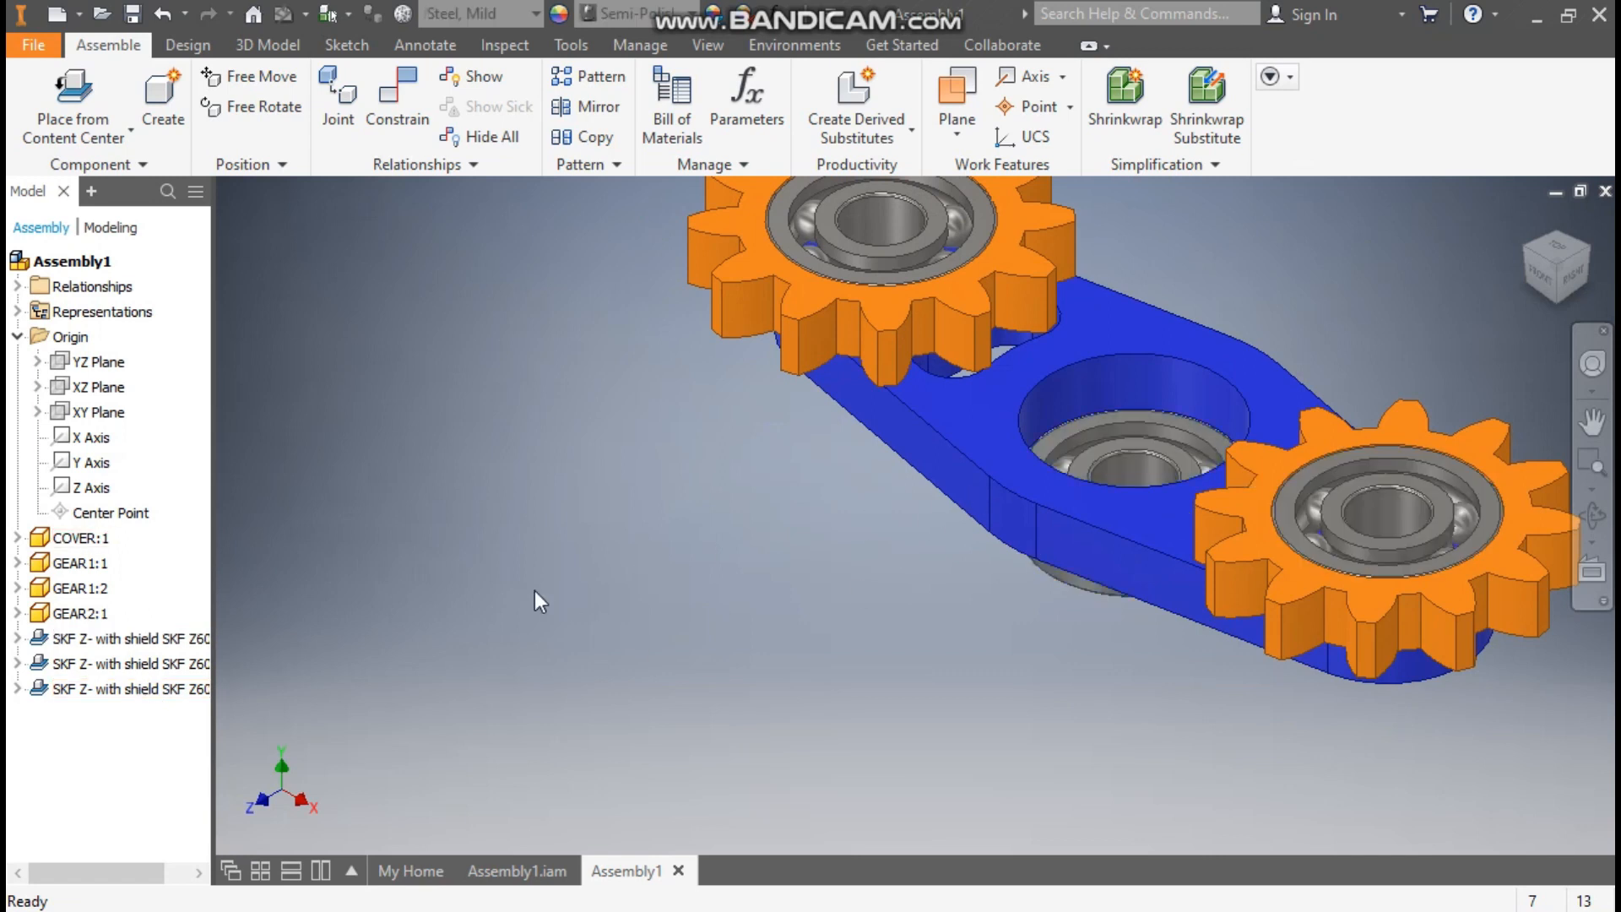
Delete the planar face mate of the cover's middle bearing and pull the bearing up out of its bore.
left_click(16, 639)
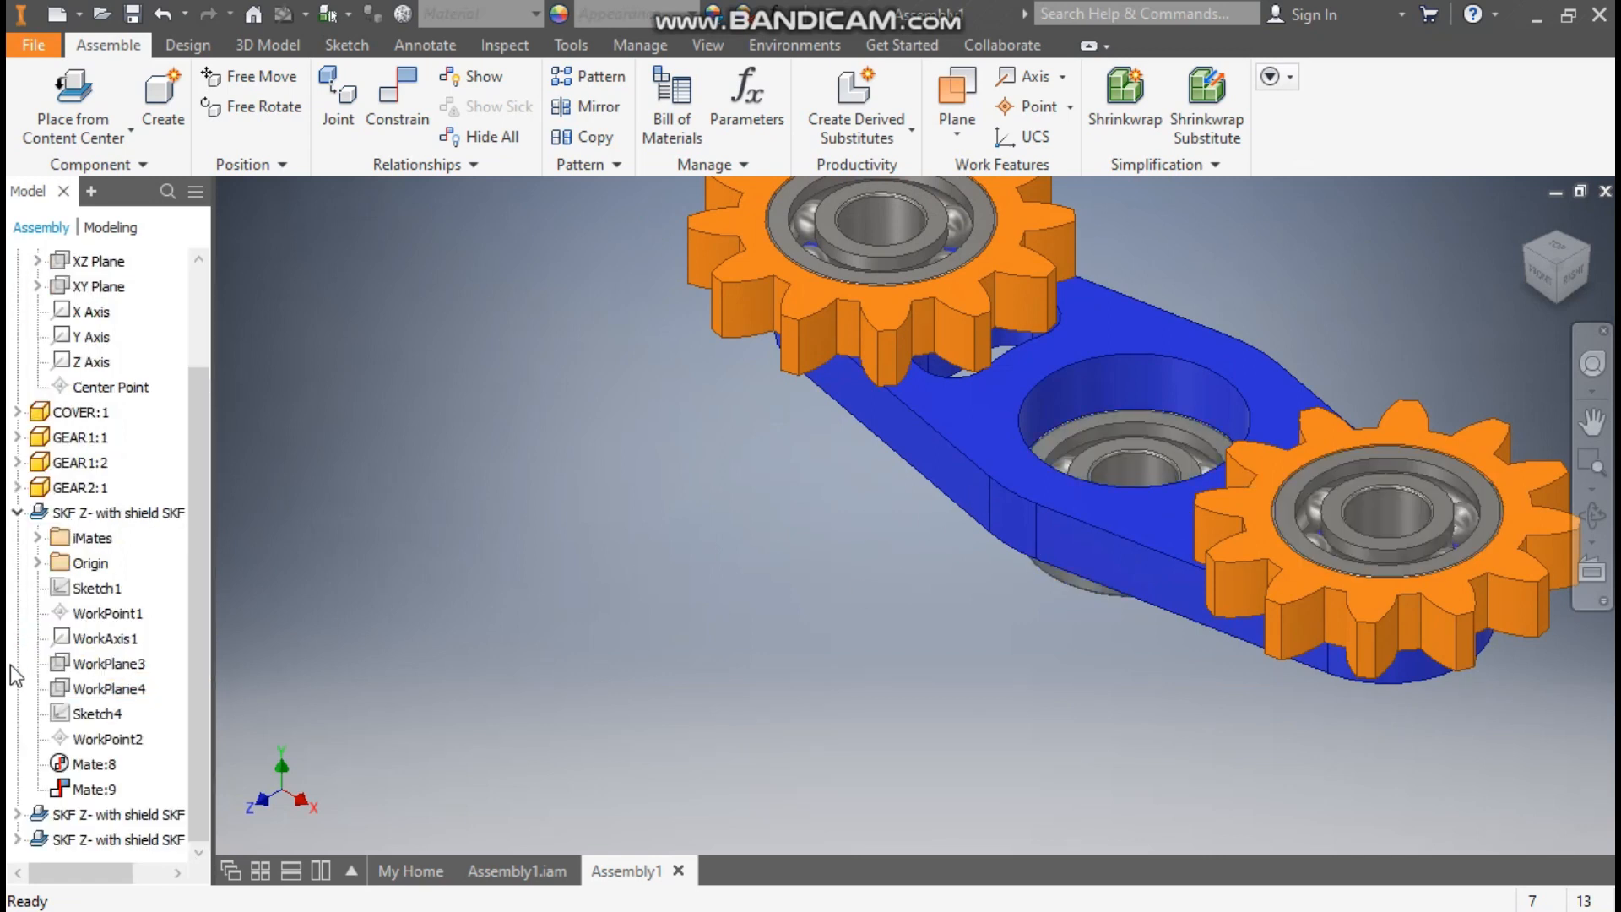
right_click(103, 794)
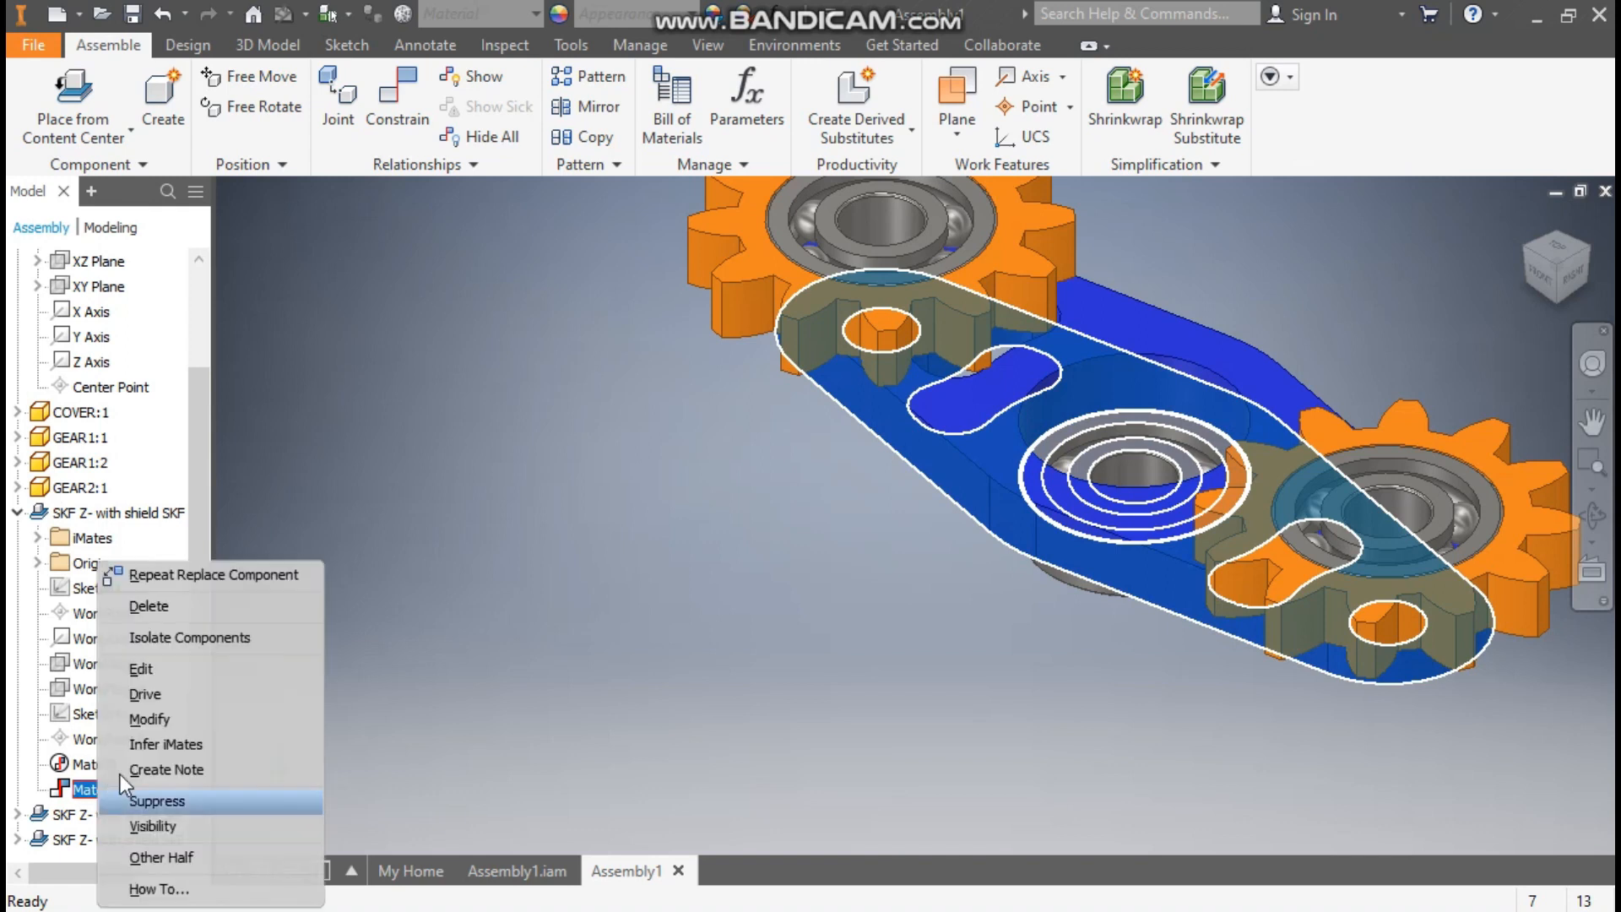
left_click(222, 616)
key("Delete")
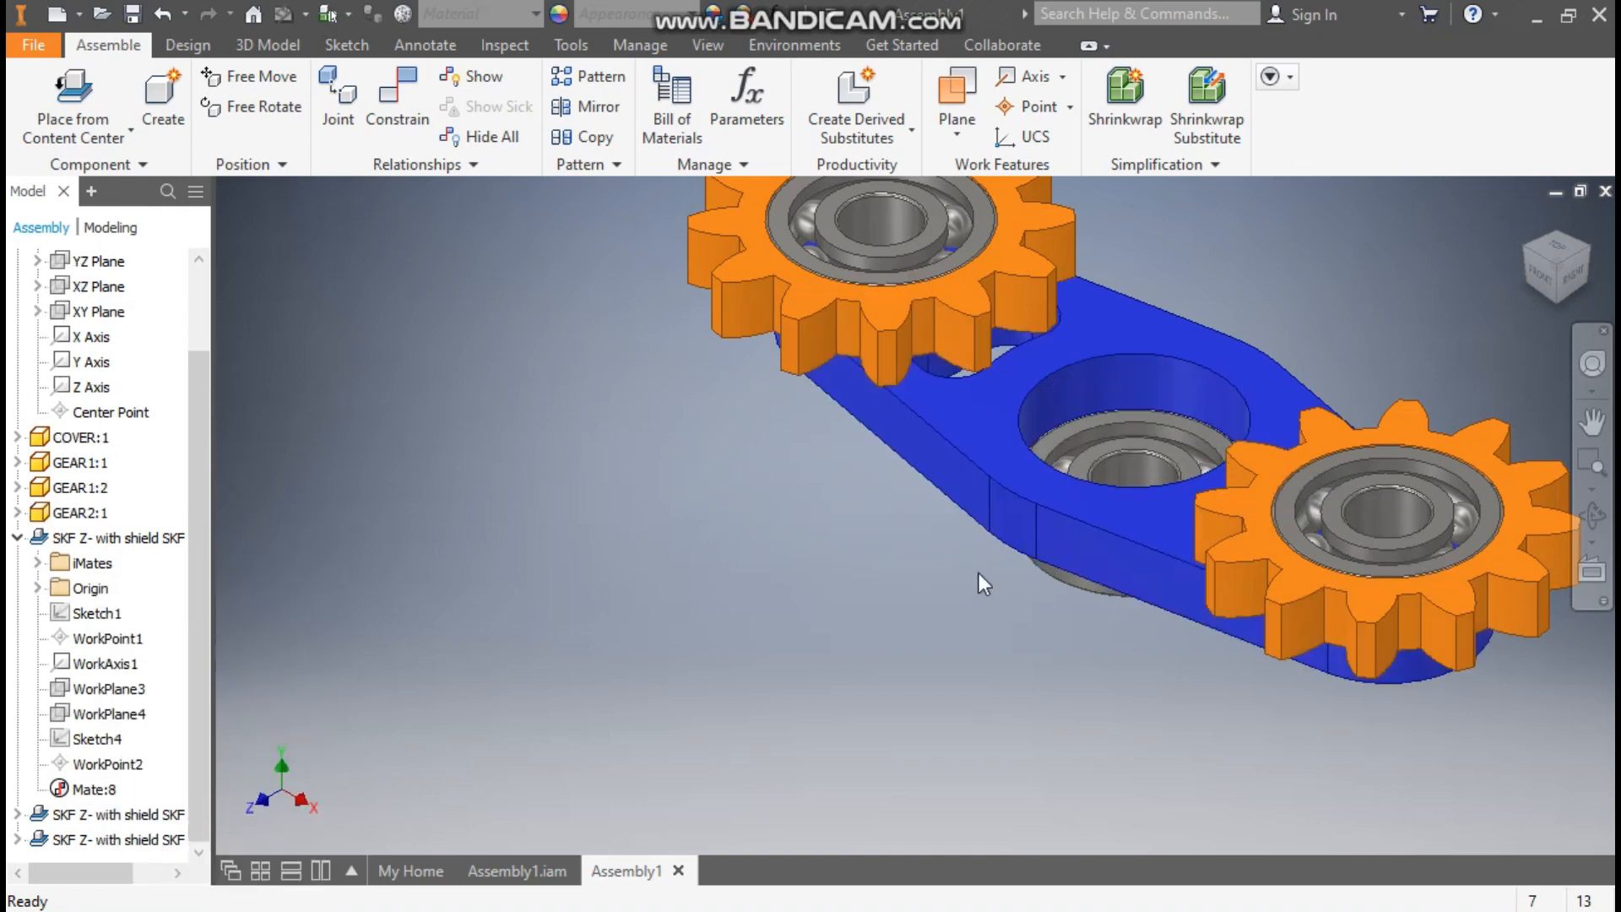
left_click_drag(1147, 430, 1197, 409)
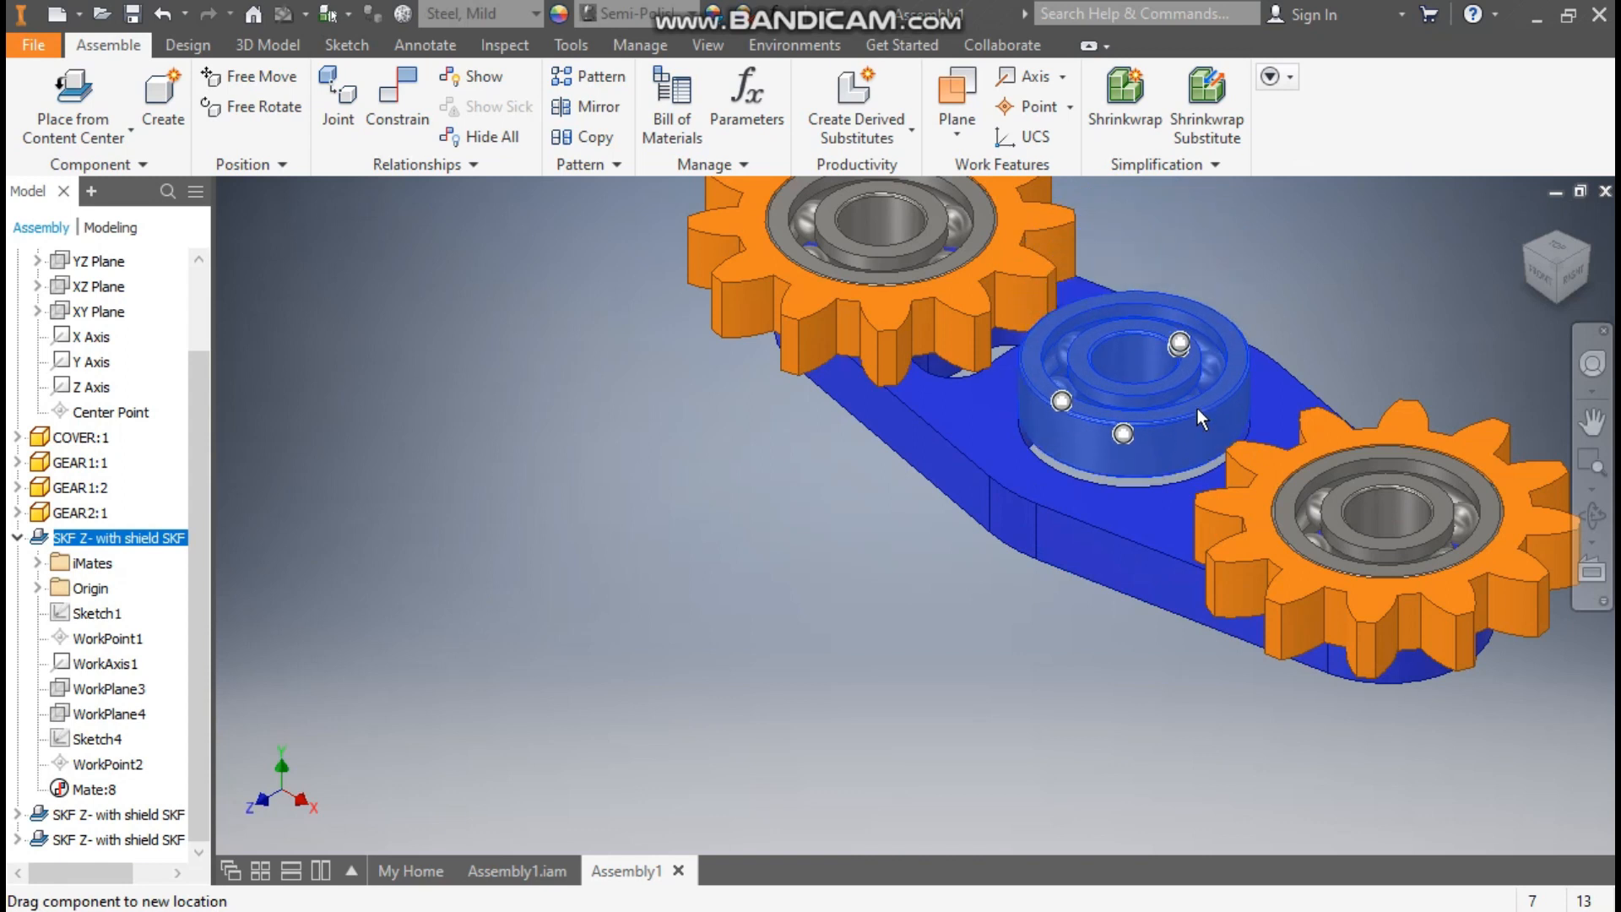
left_click(564, 529)
Constrain the middle bearing's upper face flush with the cover's upper face at 0 mm offset.
left_click(388, 112)
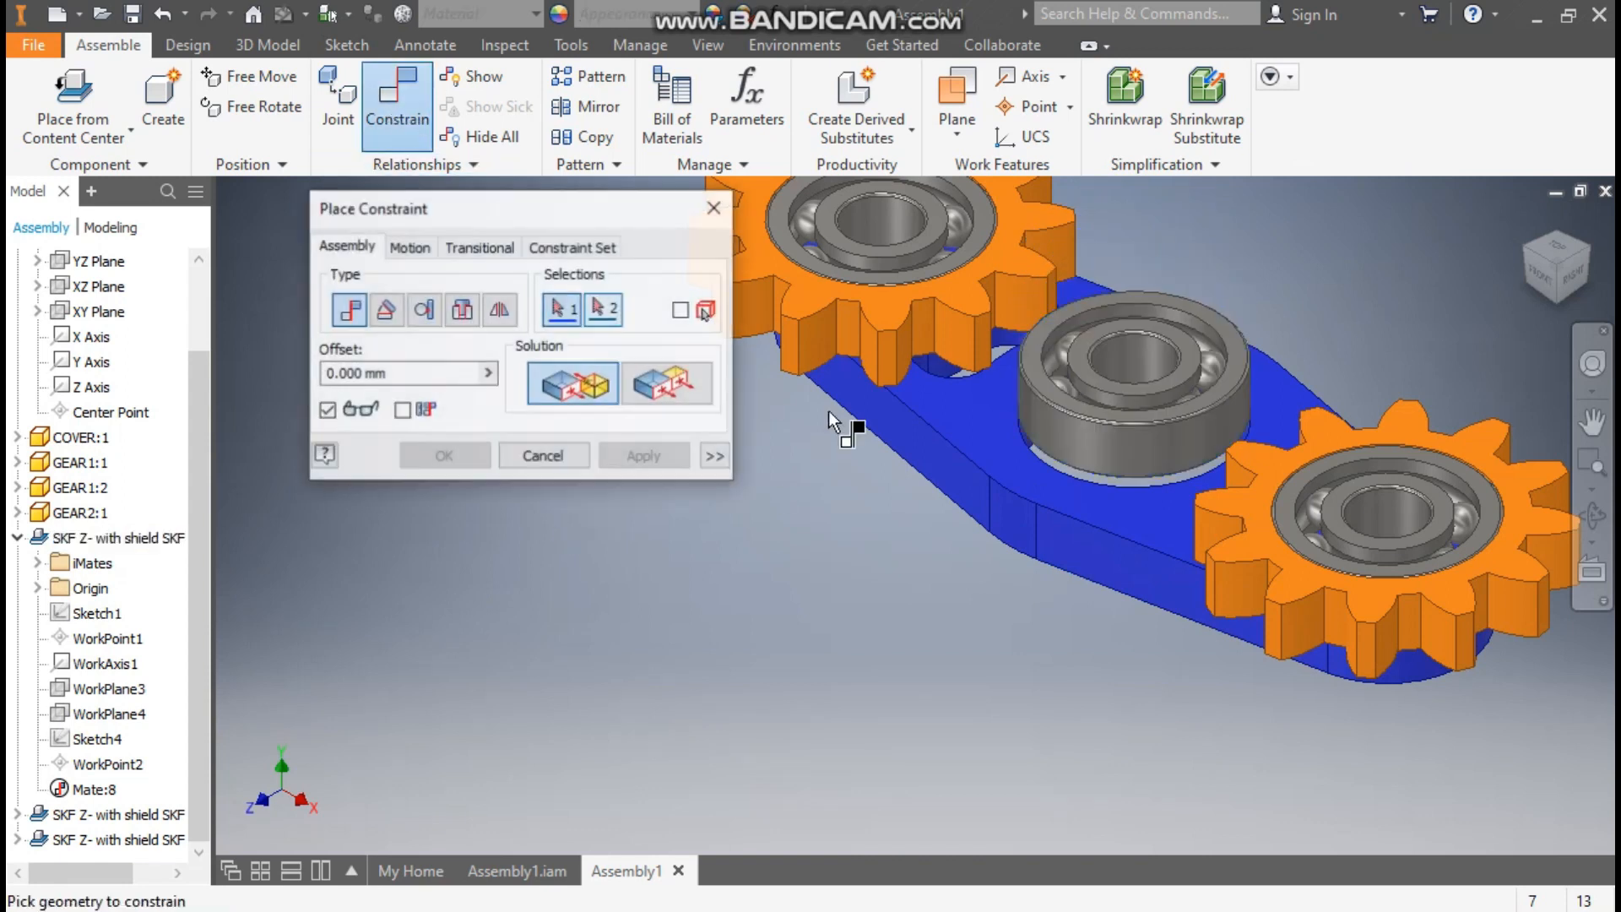
left_click(961, 407)
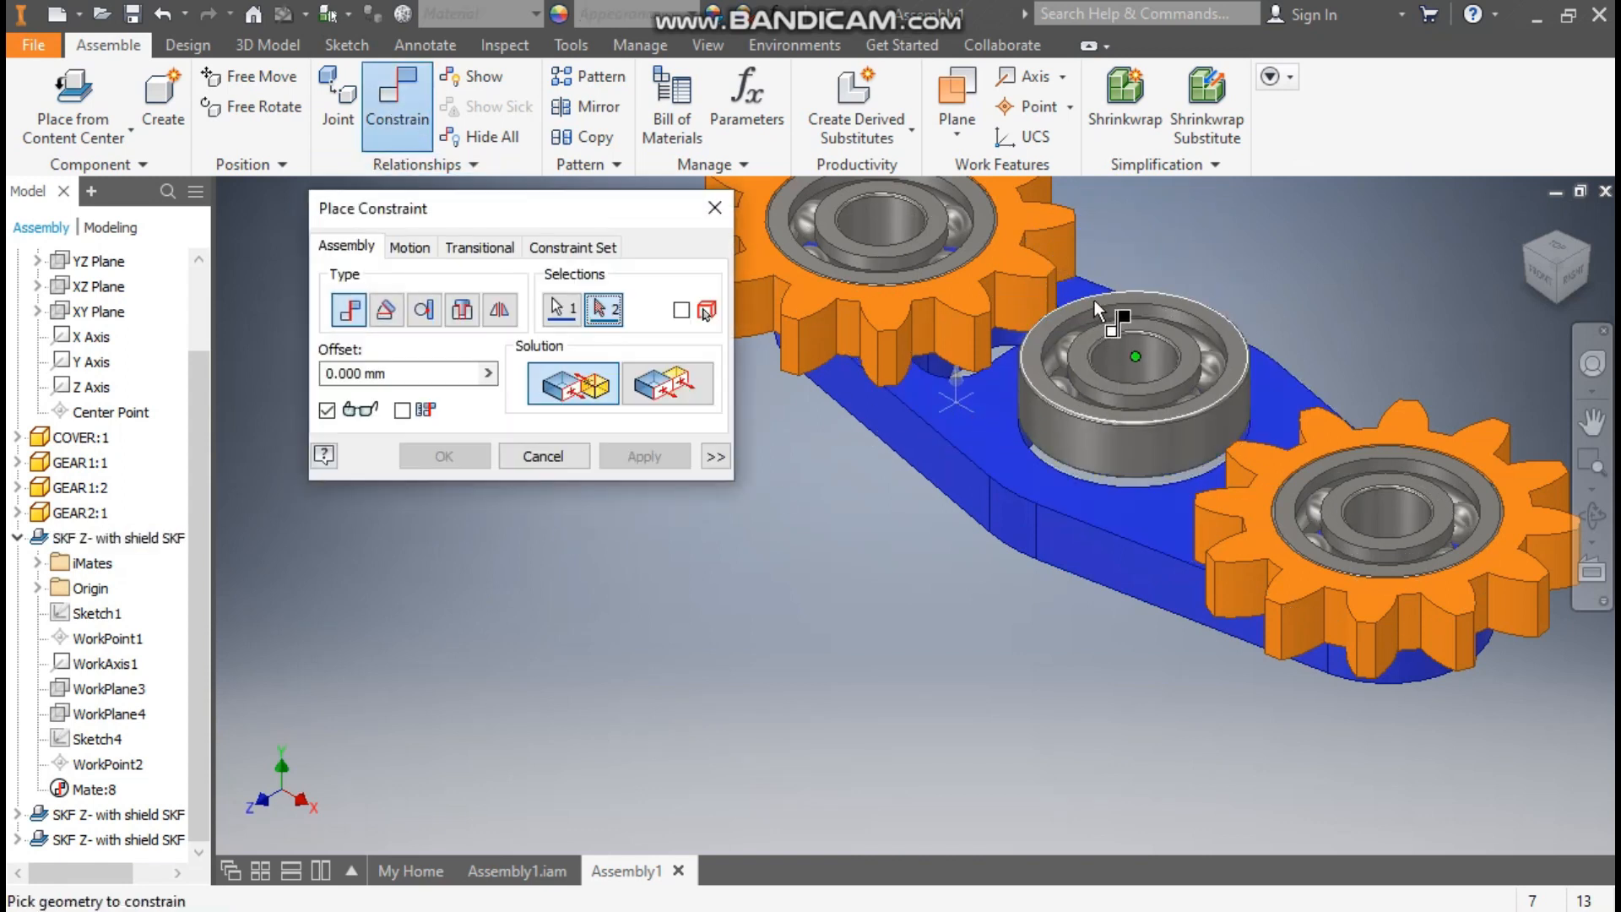
scroll(1096, 301, "down", 5)
left_click(1116, 302)
scroll(1055, 363, "up", 5)
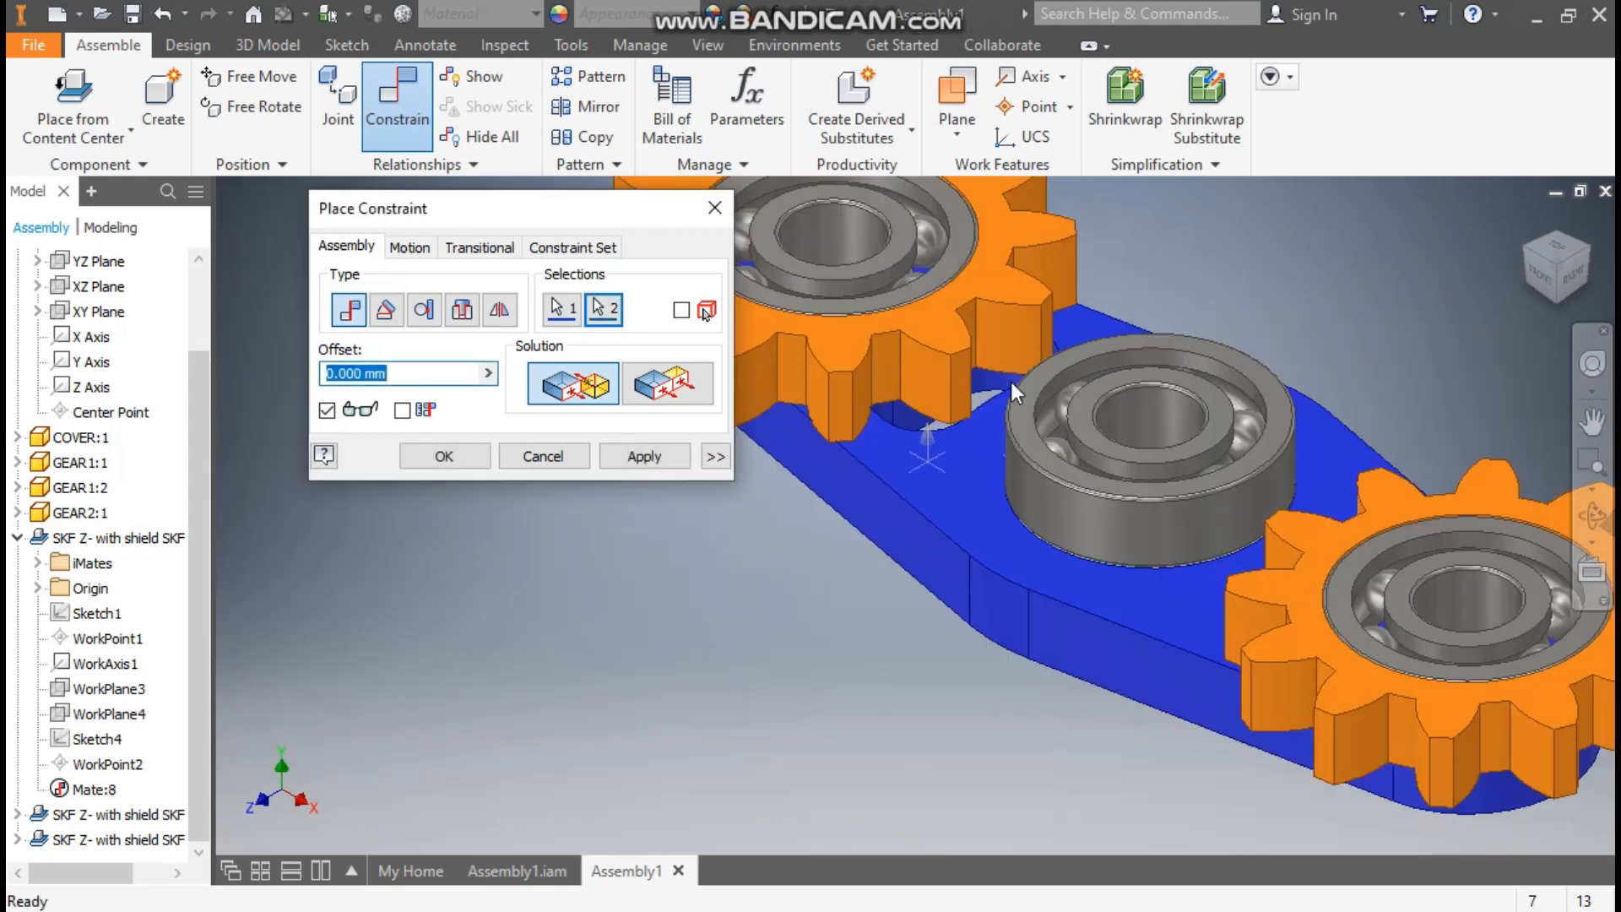
left_click(687, 388)
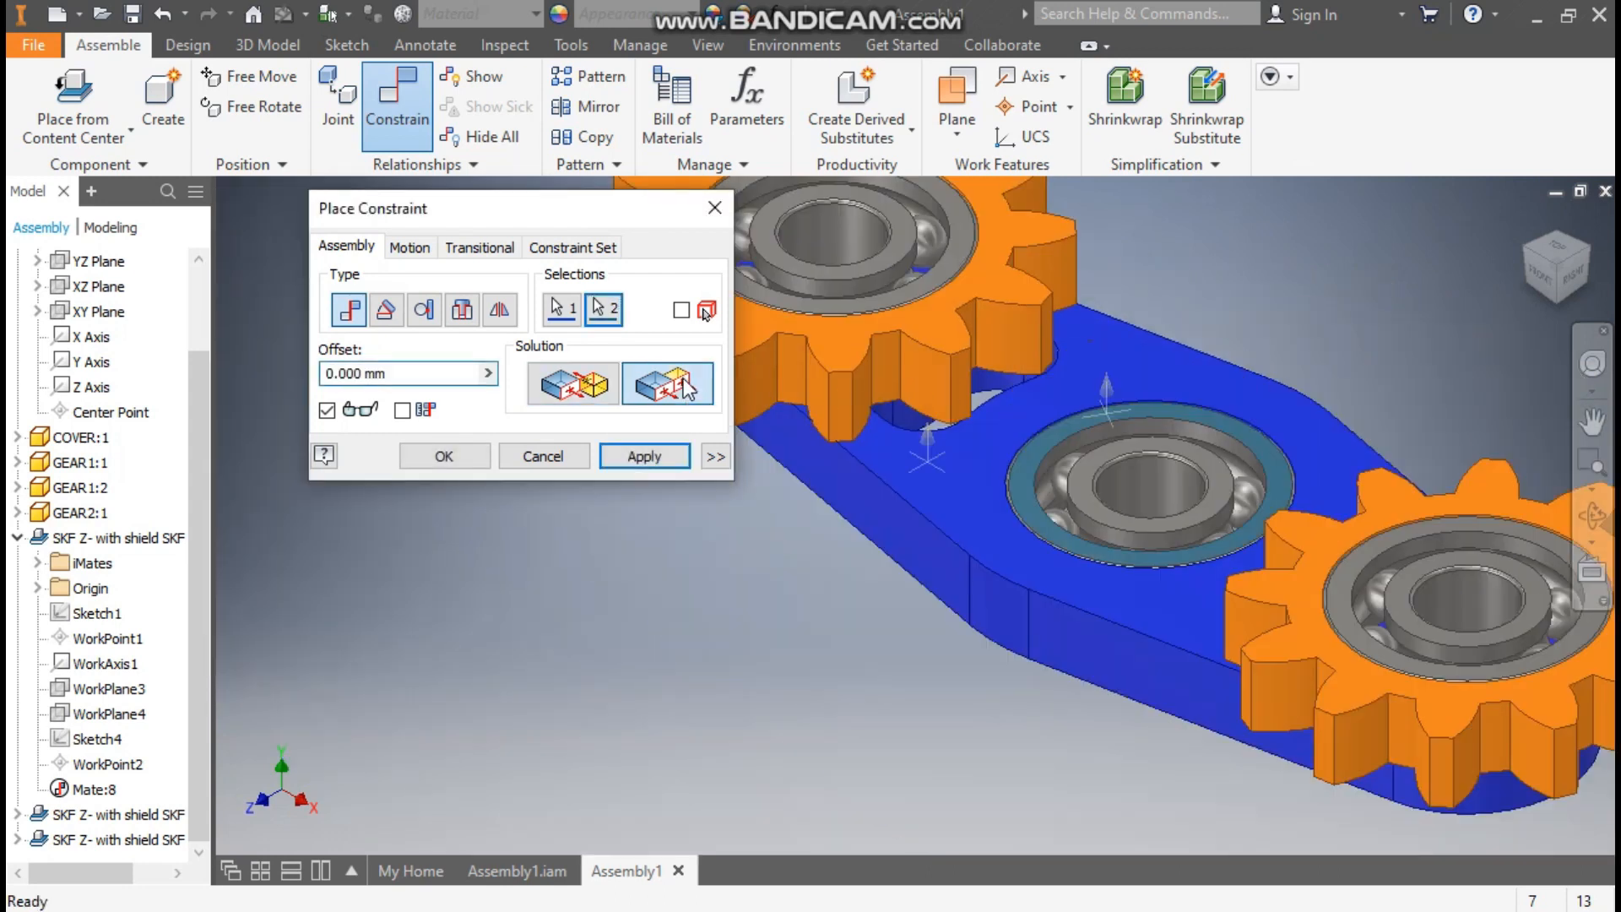
left_click(652, 456)
left_click(714, 207)
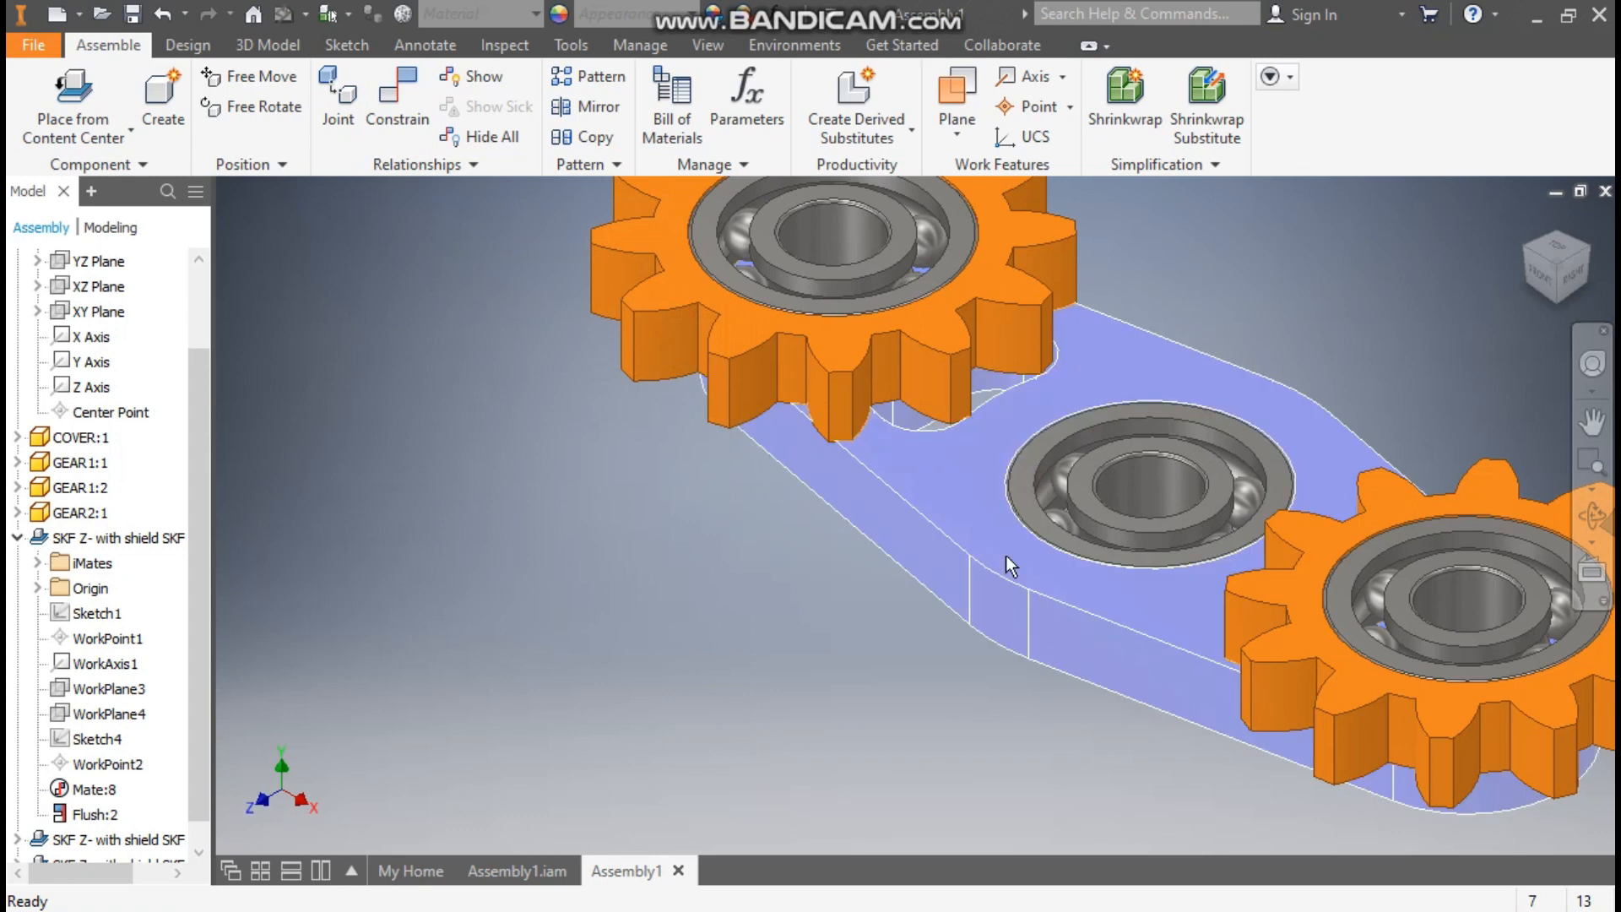
Test the remaining freedom of the cover's bearing, the first GEAR1 and its bearing by moving them.
left_click_drag(1027, 484, 1191, 434)
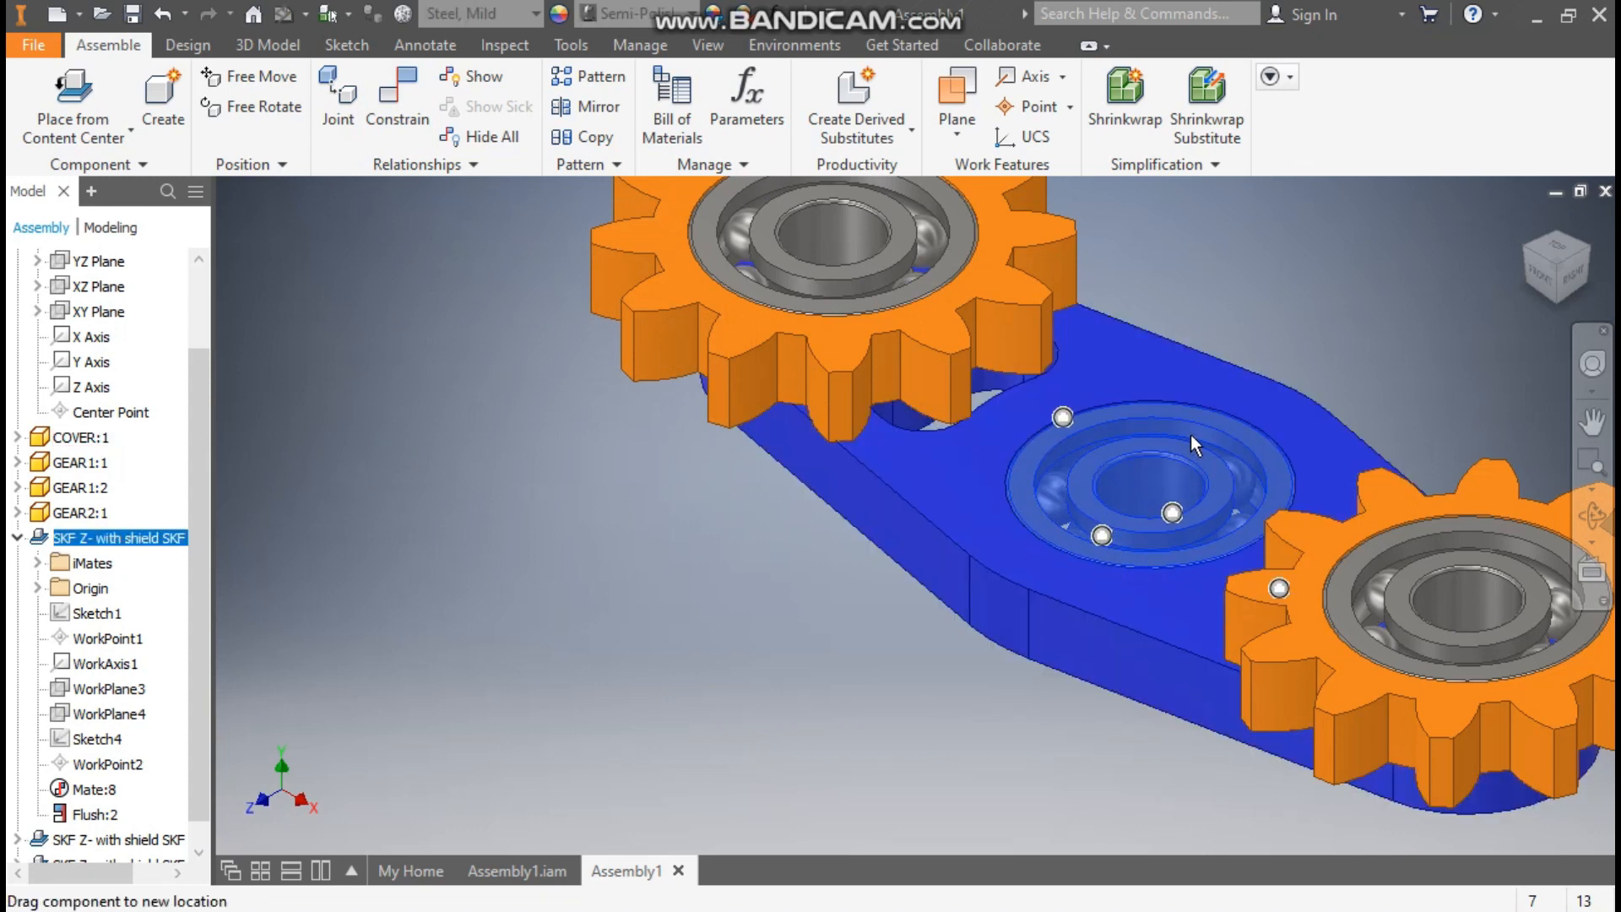
scroll(654, 544, "up", 1)
middle_click_drag(654, 543, 590, 620)
scroll(593, 557, "up", 1)
scroll(589, 620, "up", 1)
left_click(1128, 447)
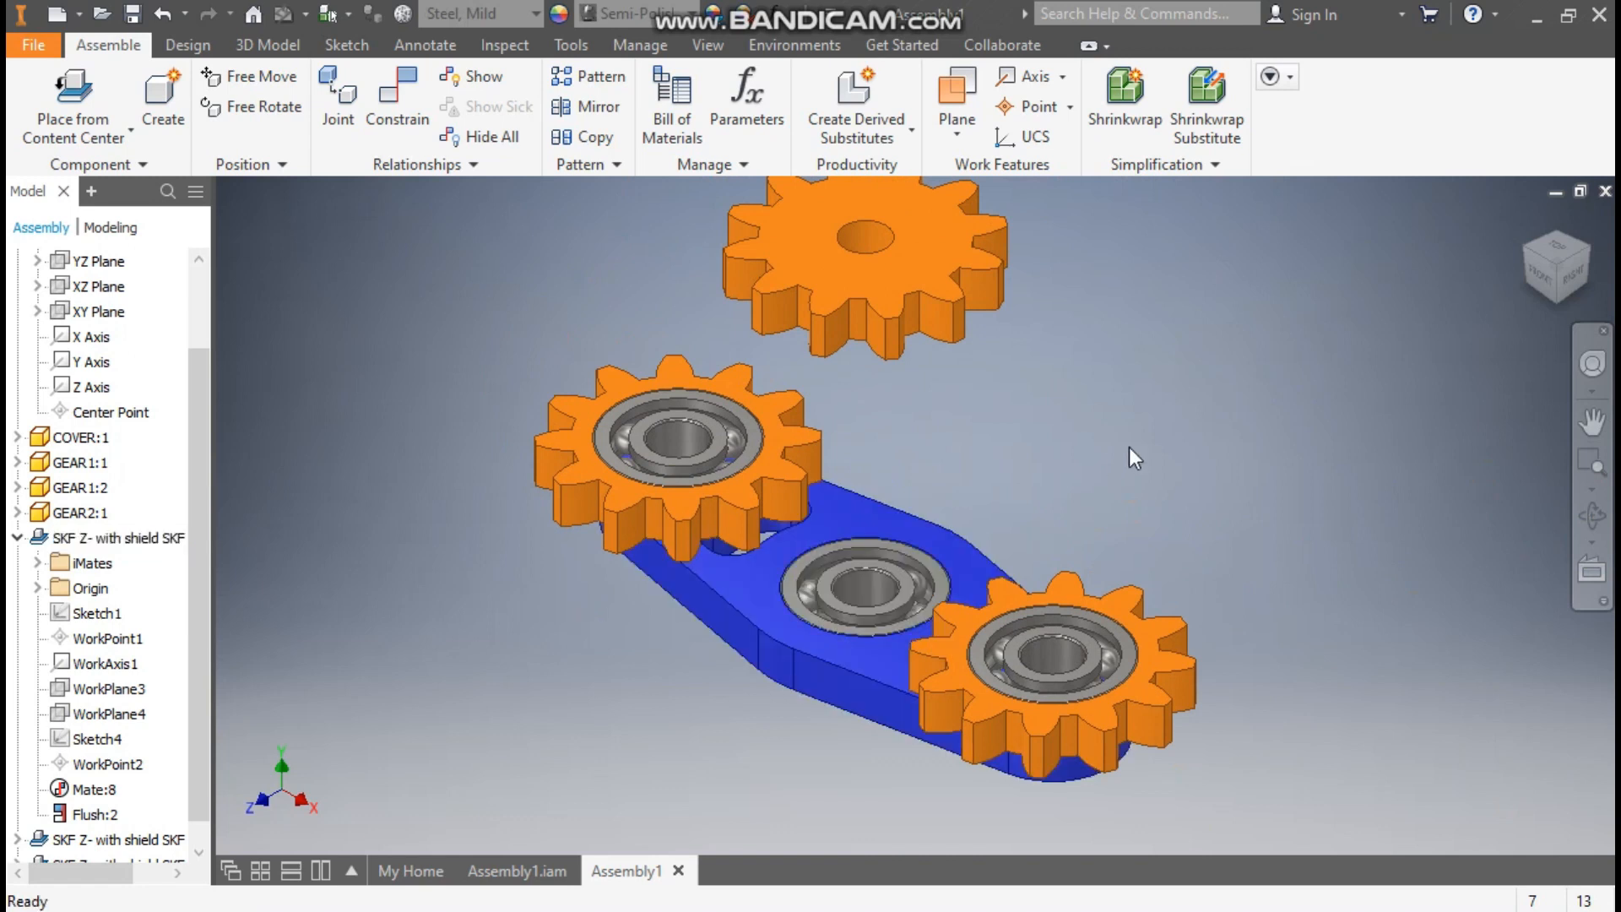
left_click_drag(667, 409, 850, 407)
left_click(667, 439)
left_click_drag(591, 483, 804, 451)
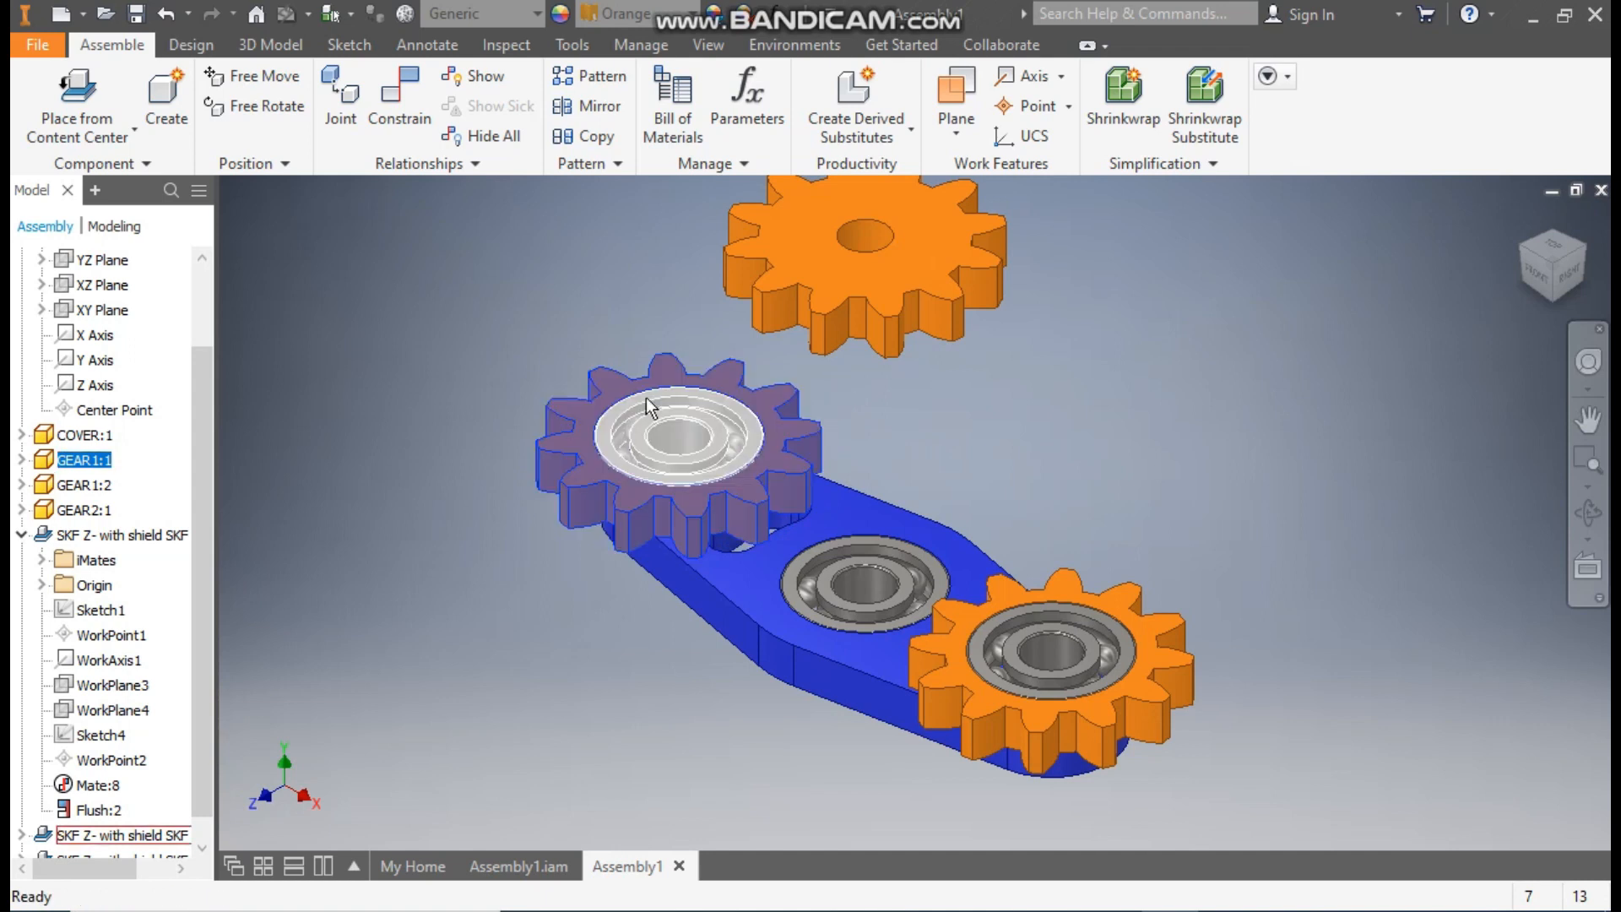
left_click(409, 329)
Collapse the cover bearing's tree entry and expand the origin geometry of GEAR1:1 and of its bearing.
left_click(22, 535)
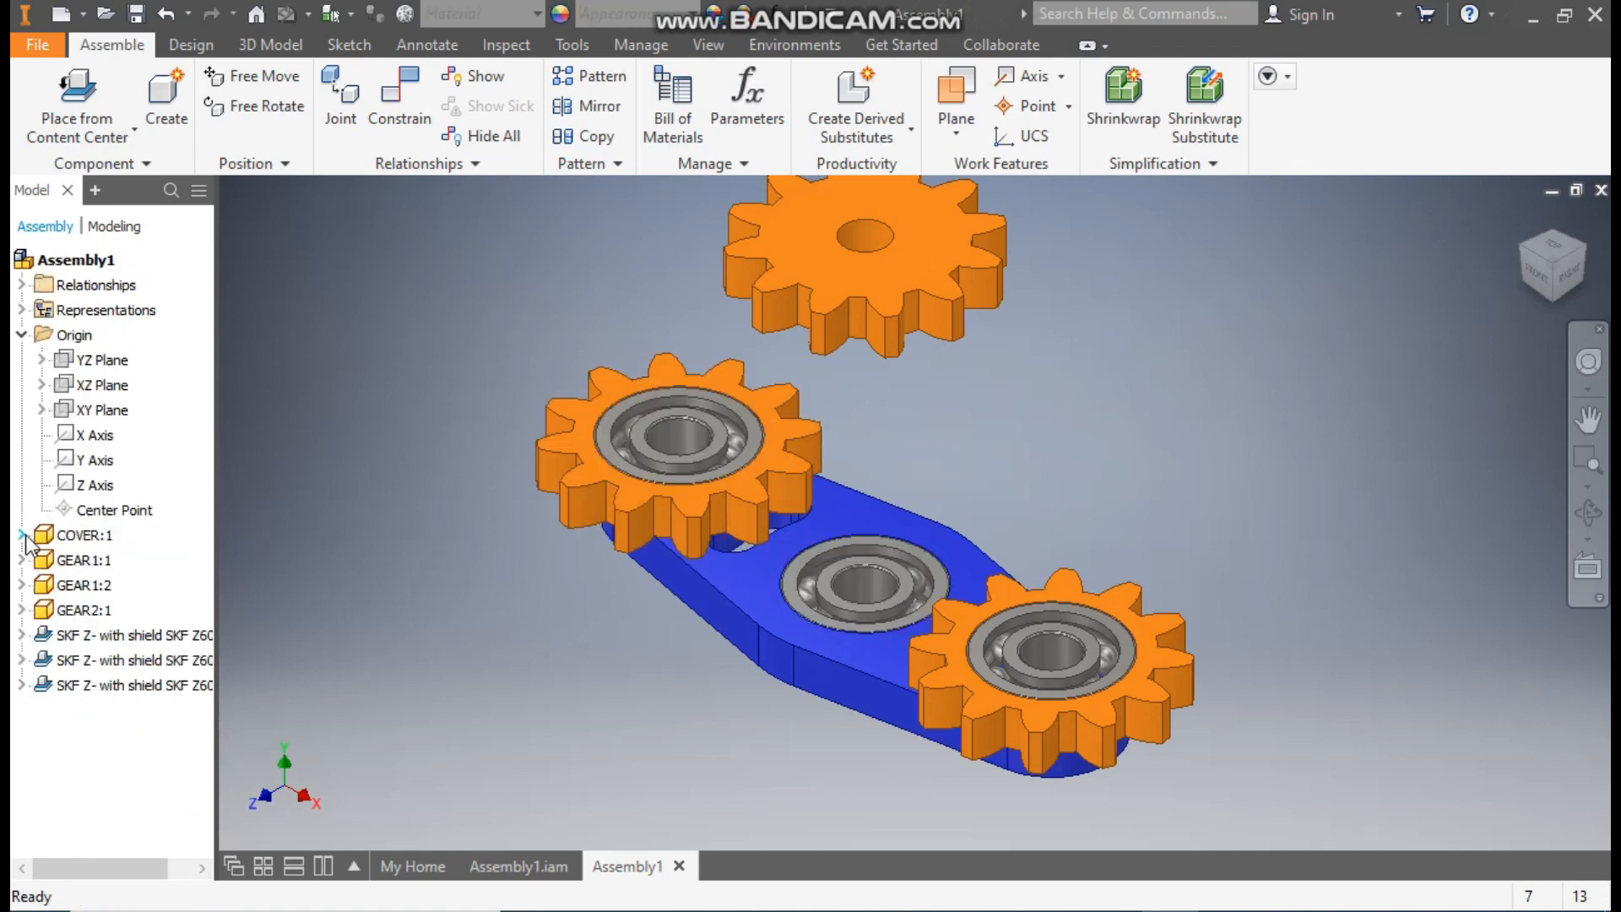
left_click(671, 419)
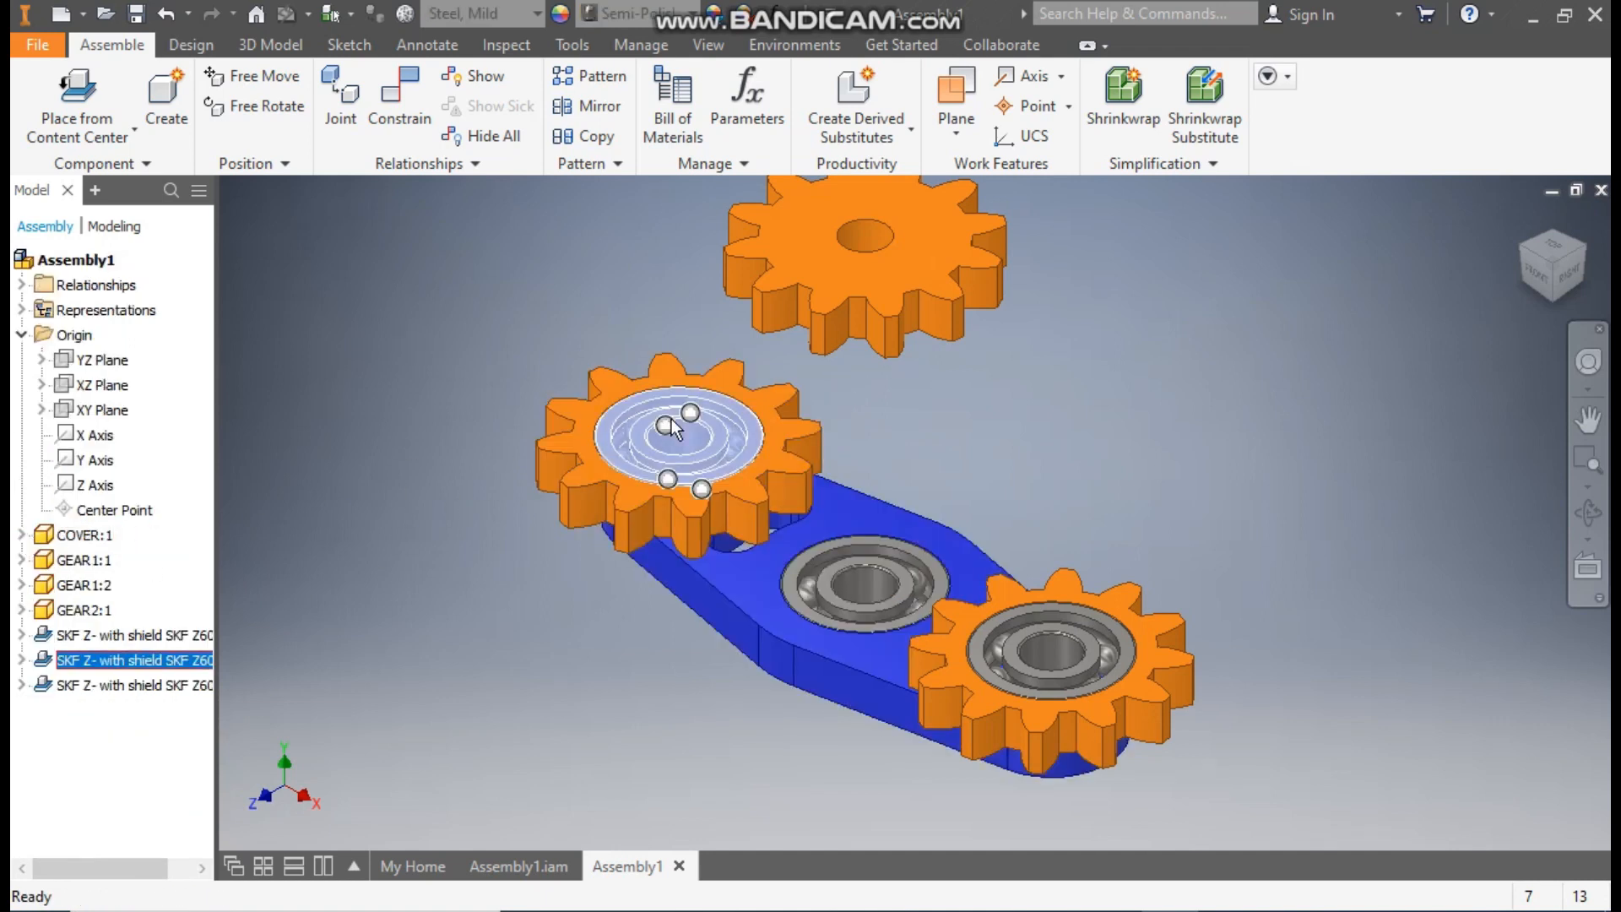
left_click(423, 597)
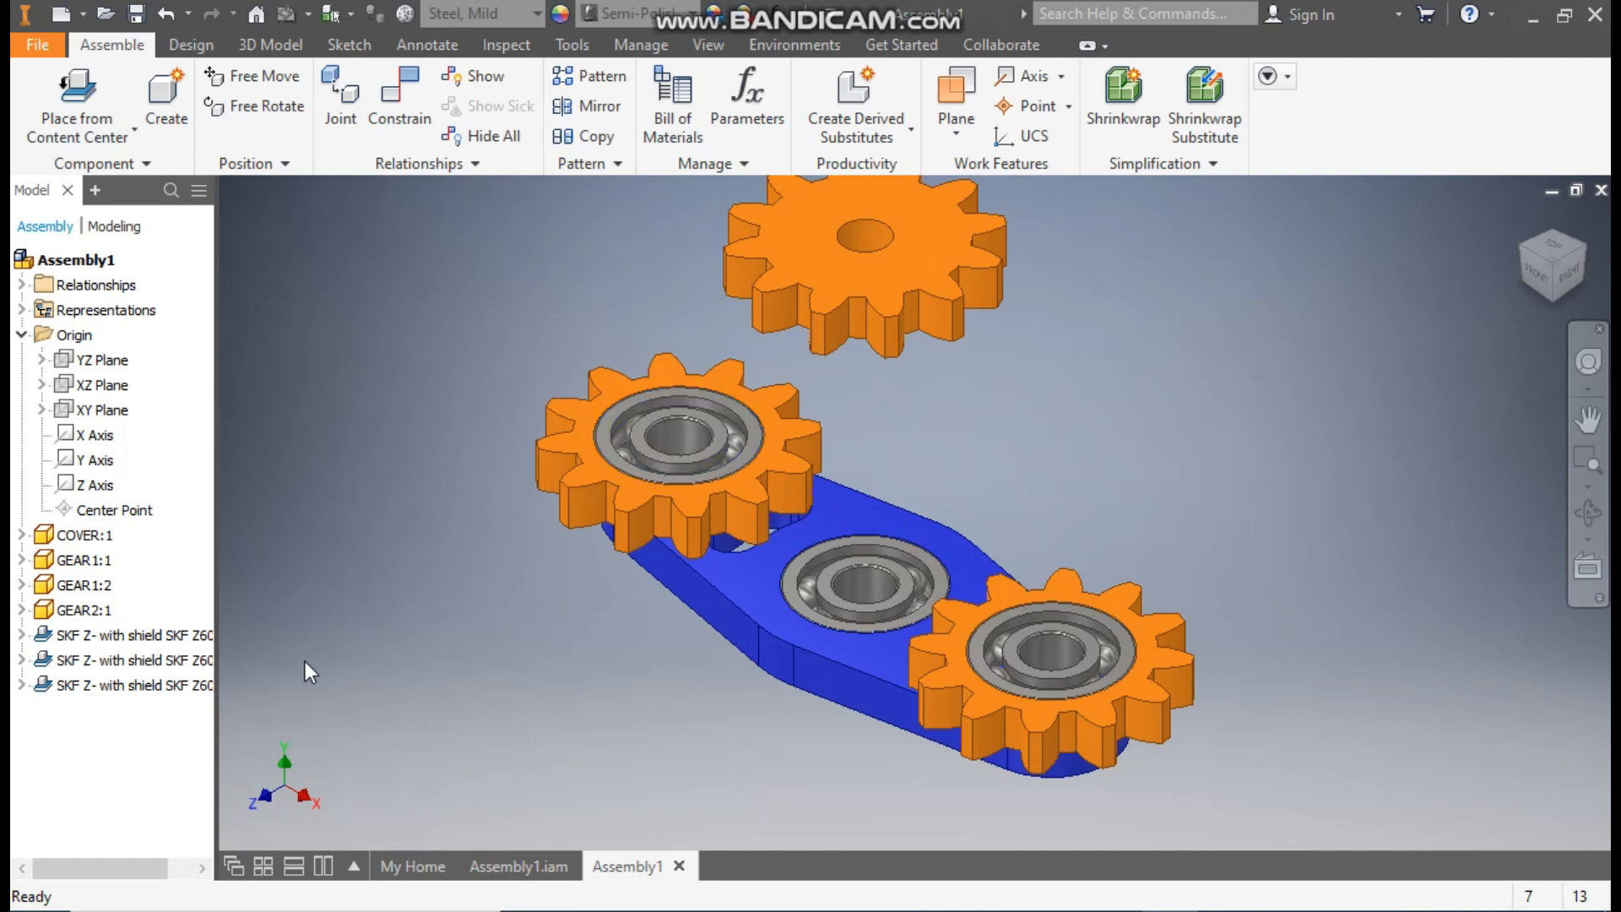
left_click(22, 660)
left_click(43, 585)
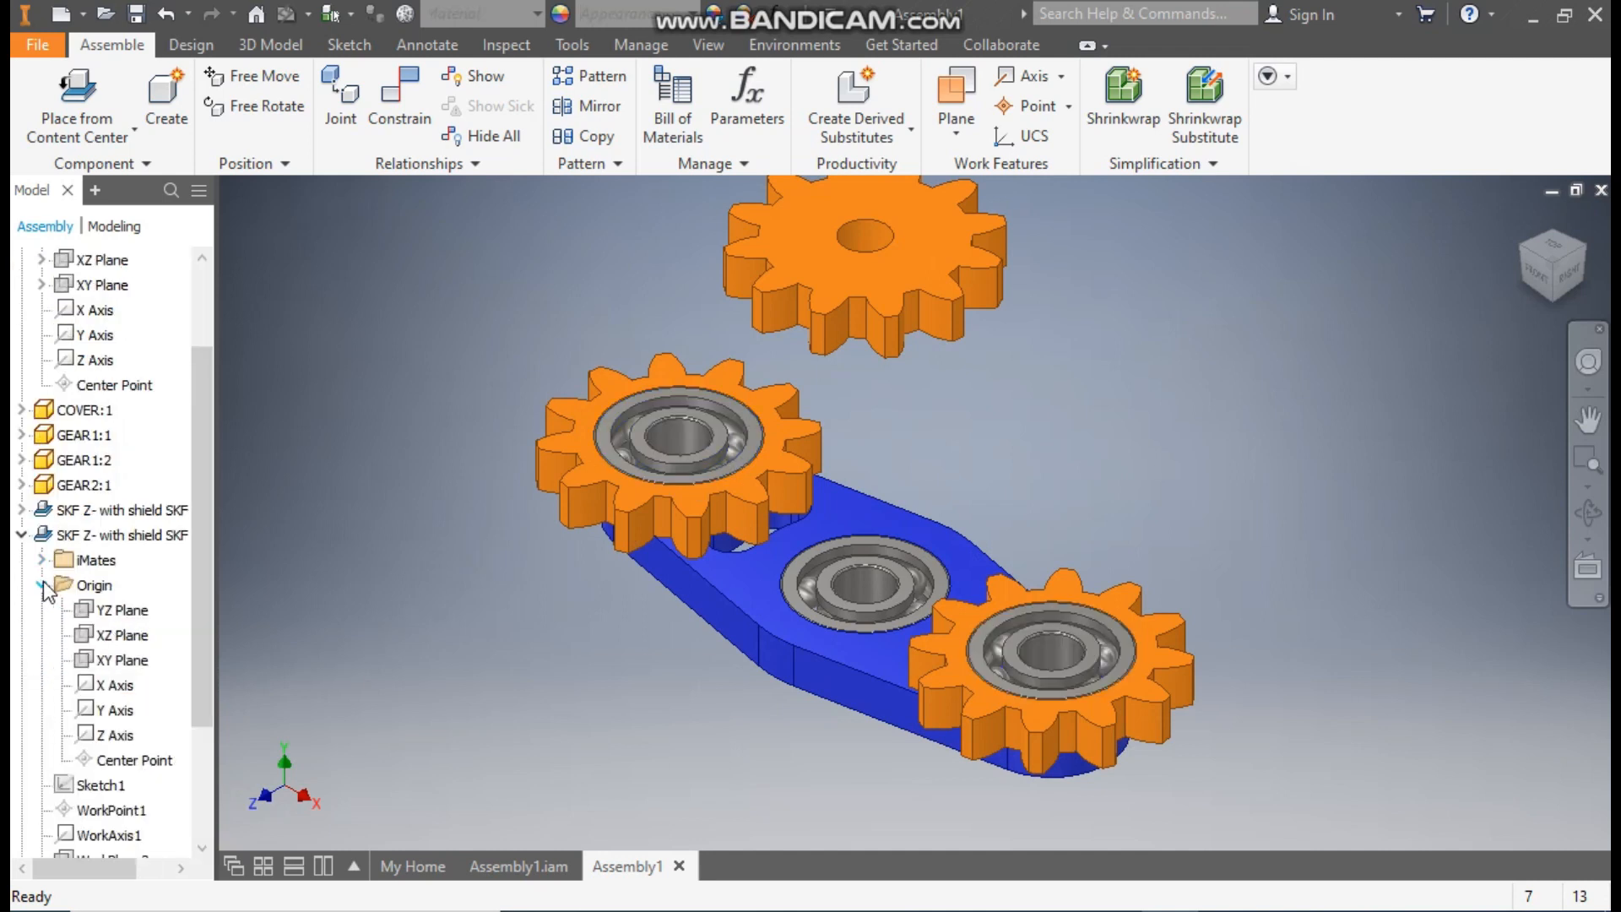
left_click(140, 537)
left_click(576, 444)
left_click(292, 469)
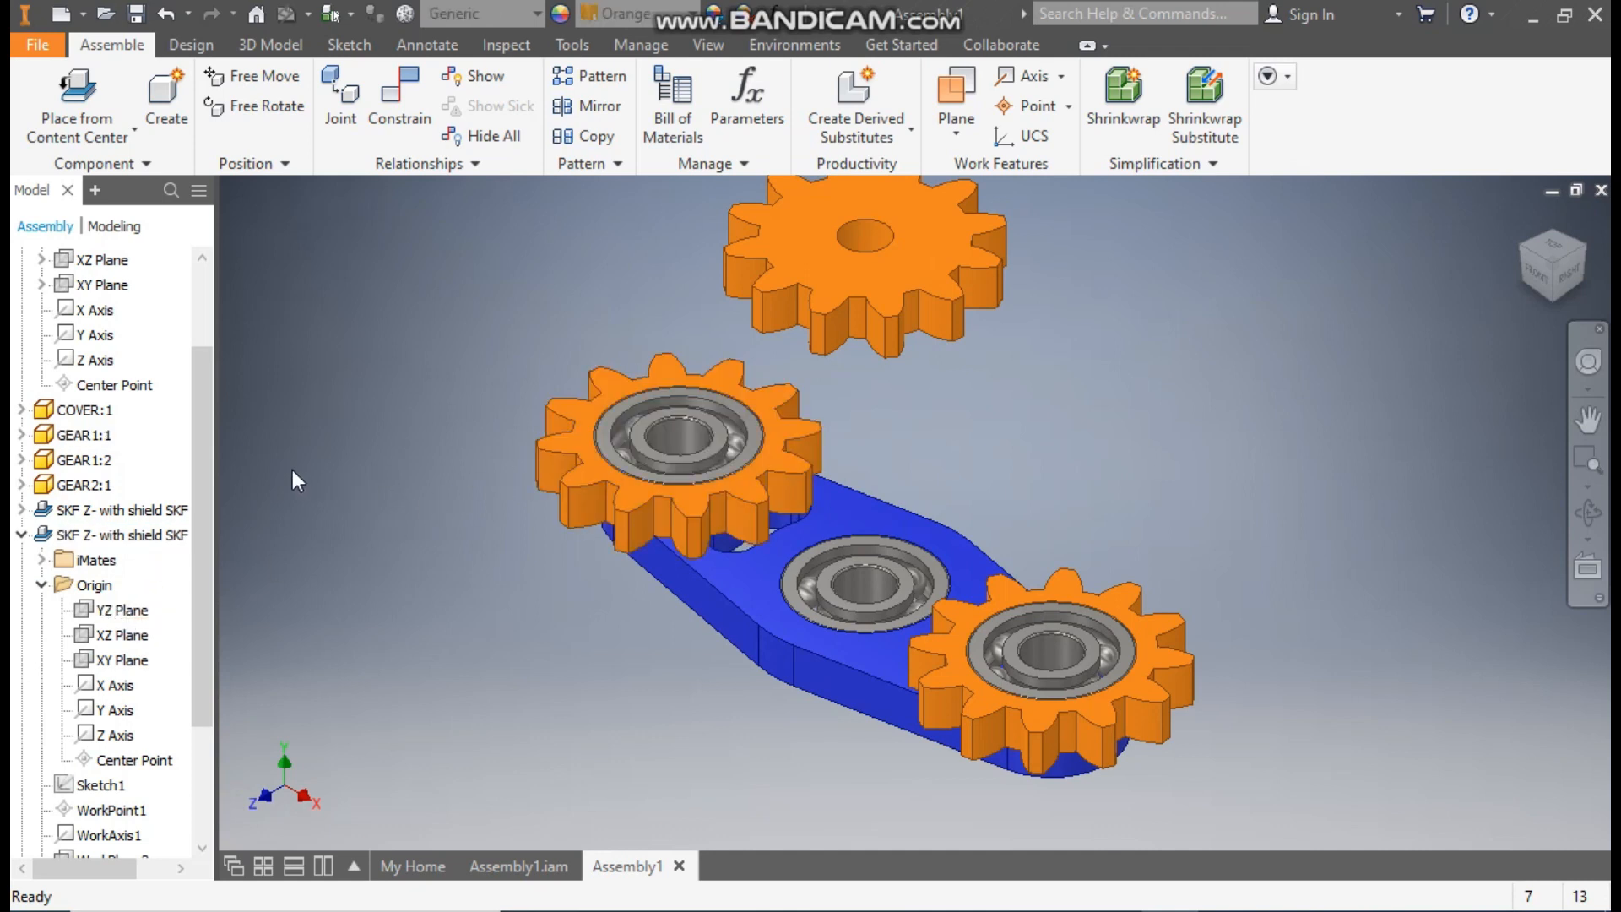
left_click(22, 435)
left_click(42, 460)
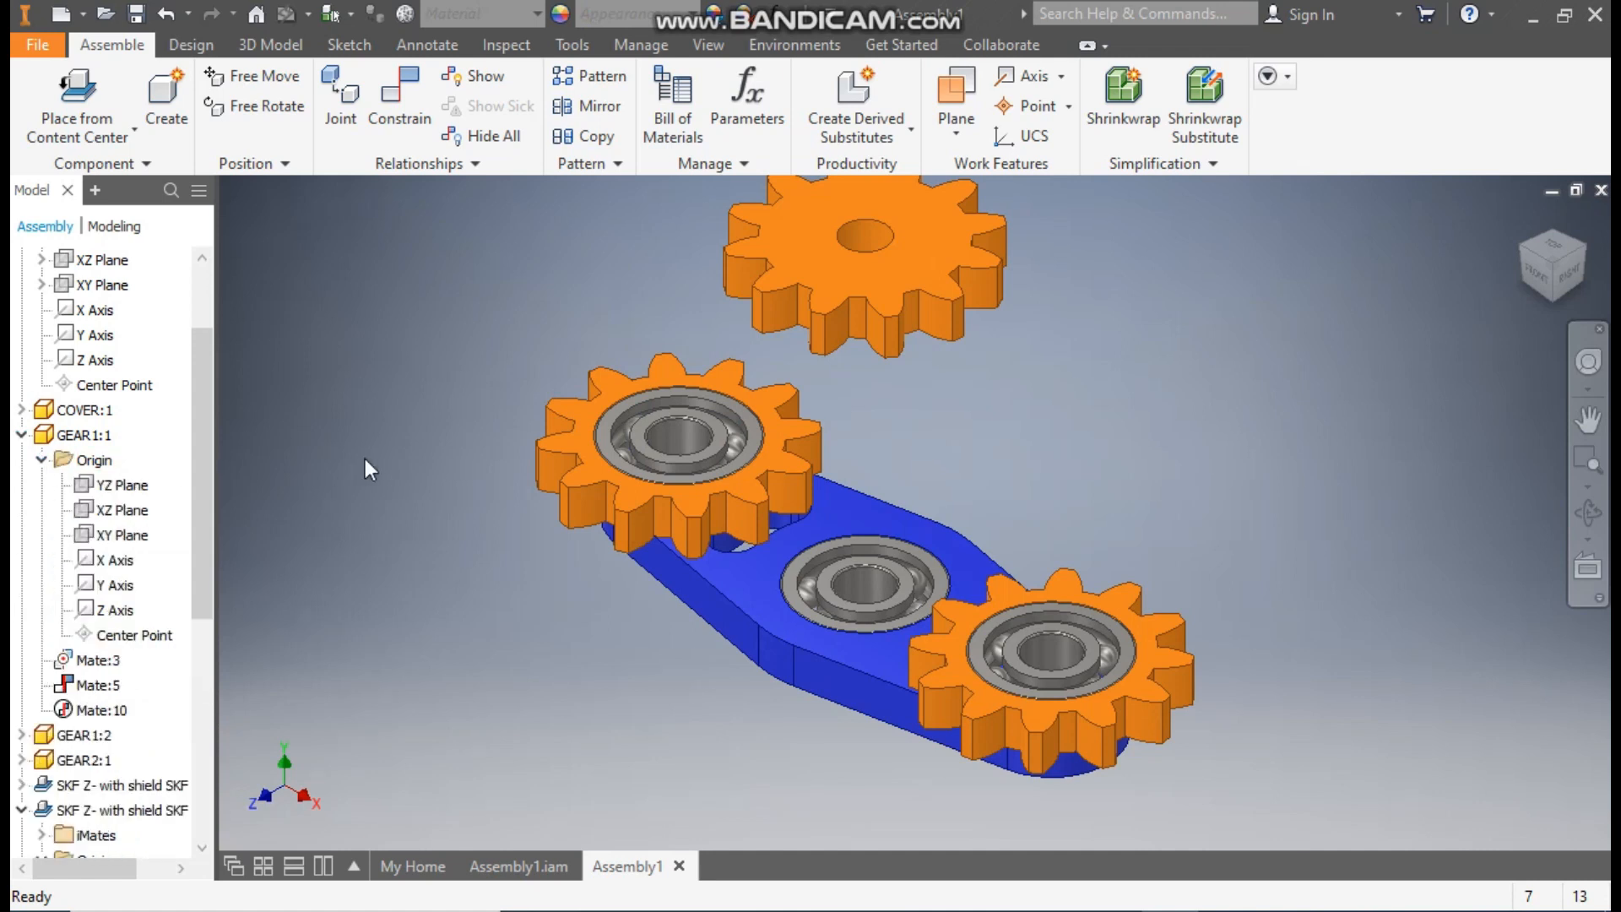
Mate the YZ plane of GEAR1:1 to the YZ plane of its bearing with 0 mm offset.
scroll(282, 479, "down", 3)
scroll(149, 504, "up", 2)
left_click_drag(204, 508, 206, 644)
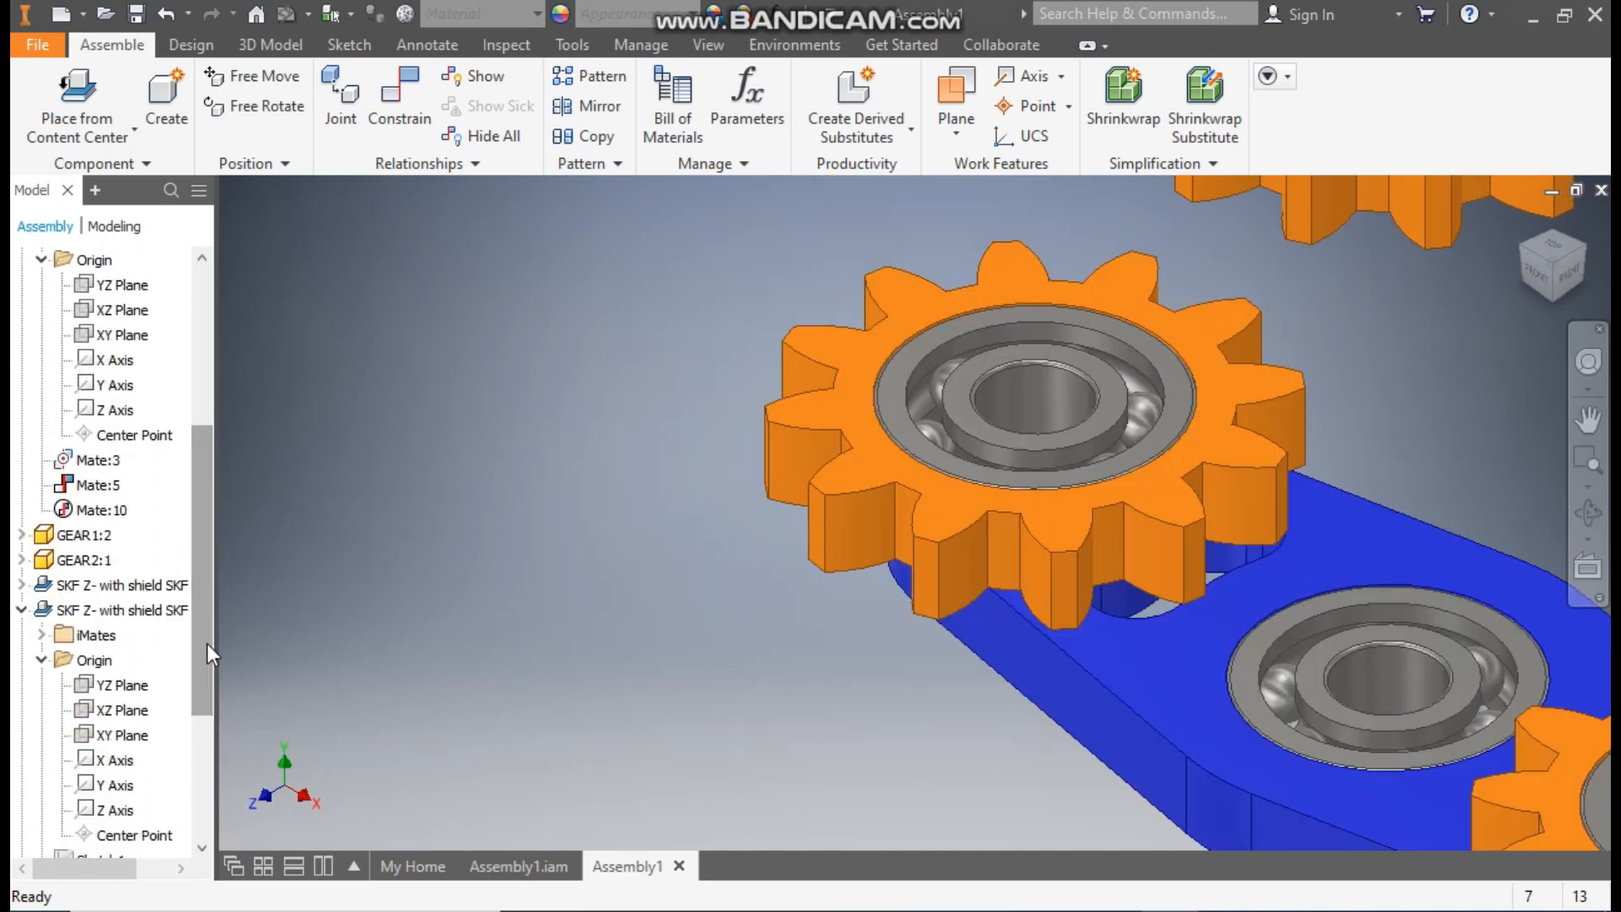
left_click(118, 285)
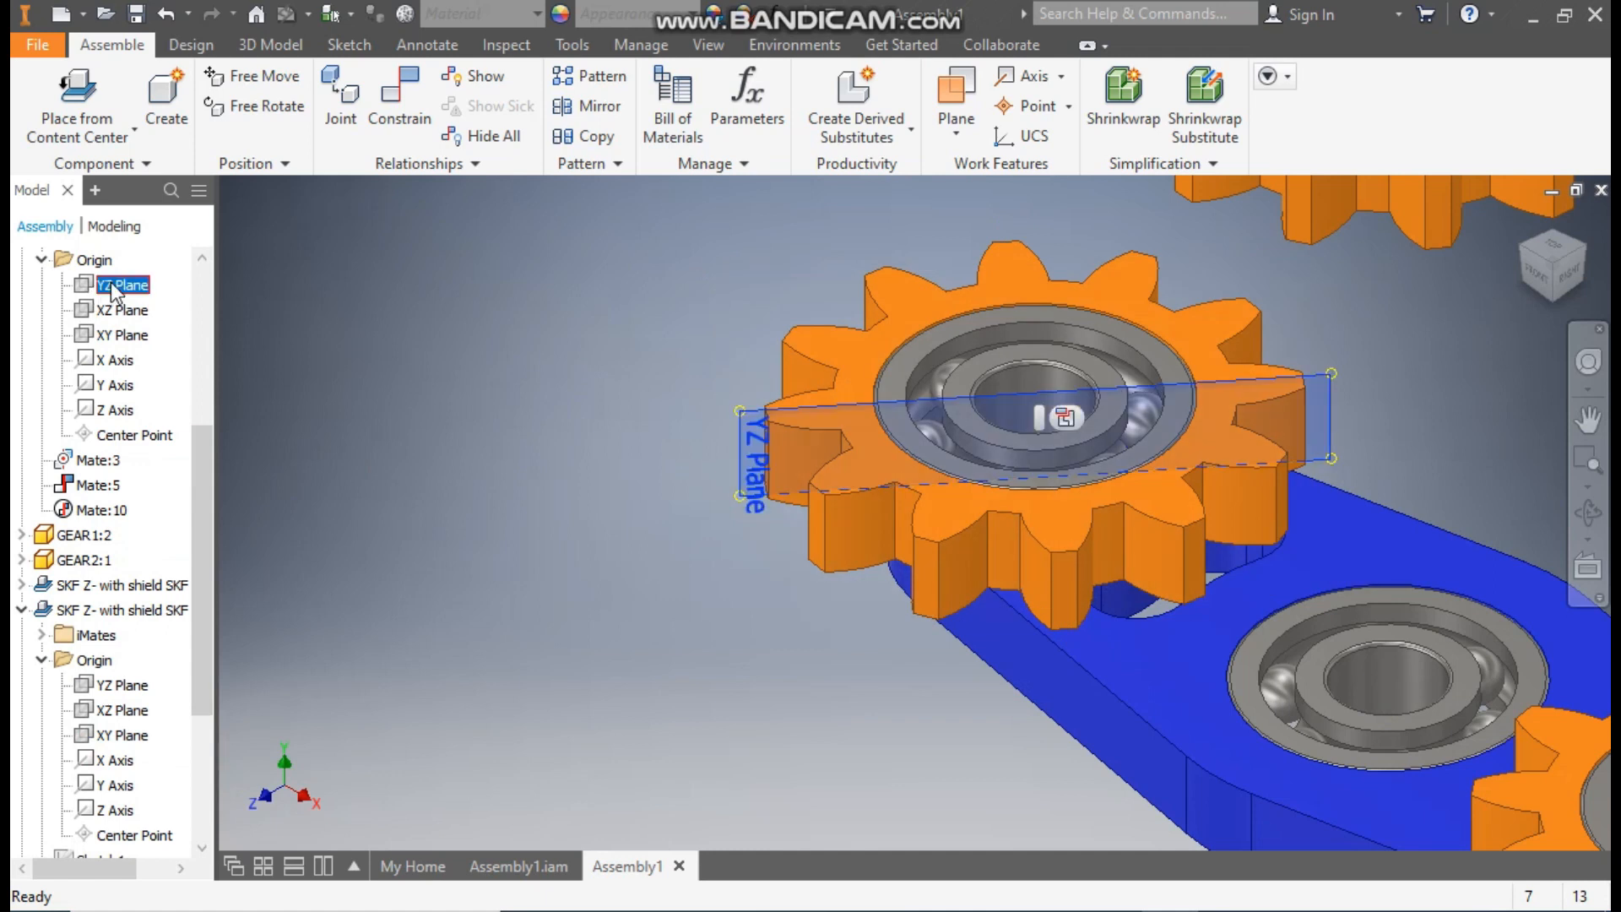
left_click(142, 688, "ctrl")
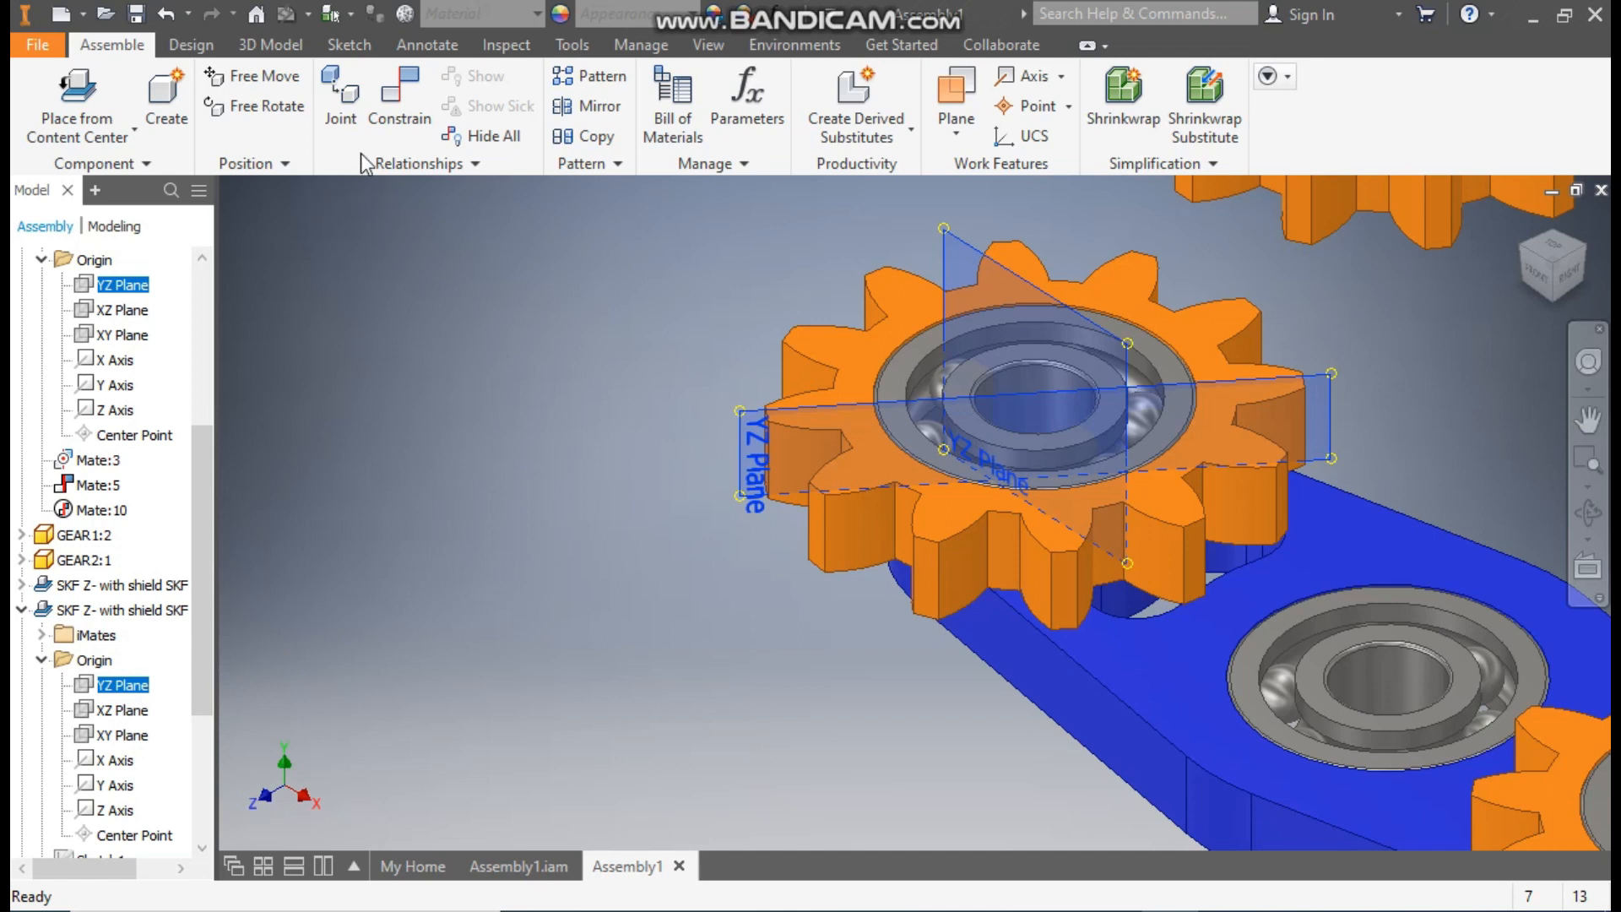
left_click(397, 90)
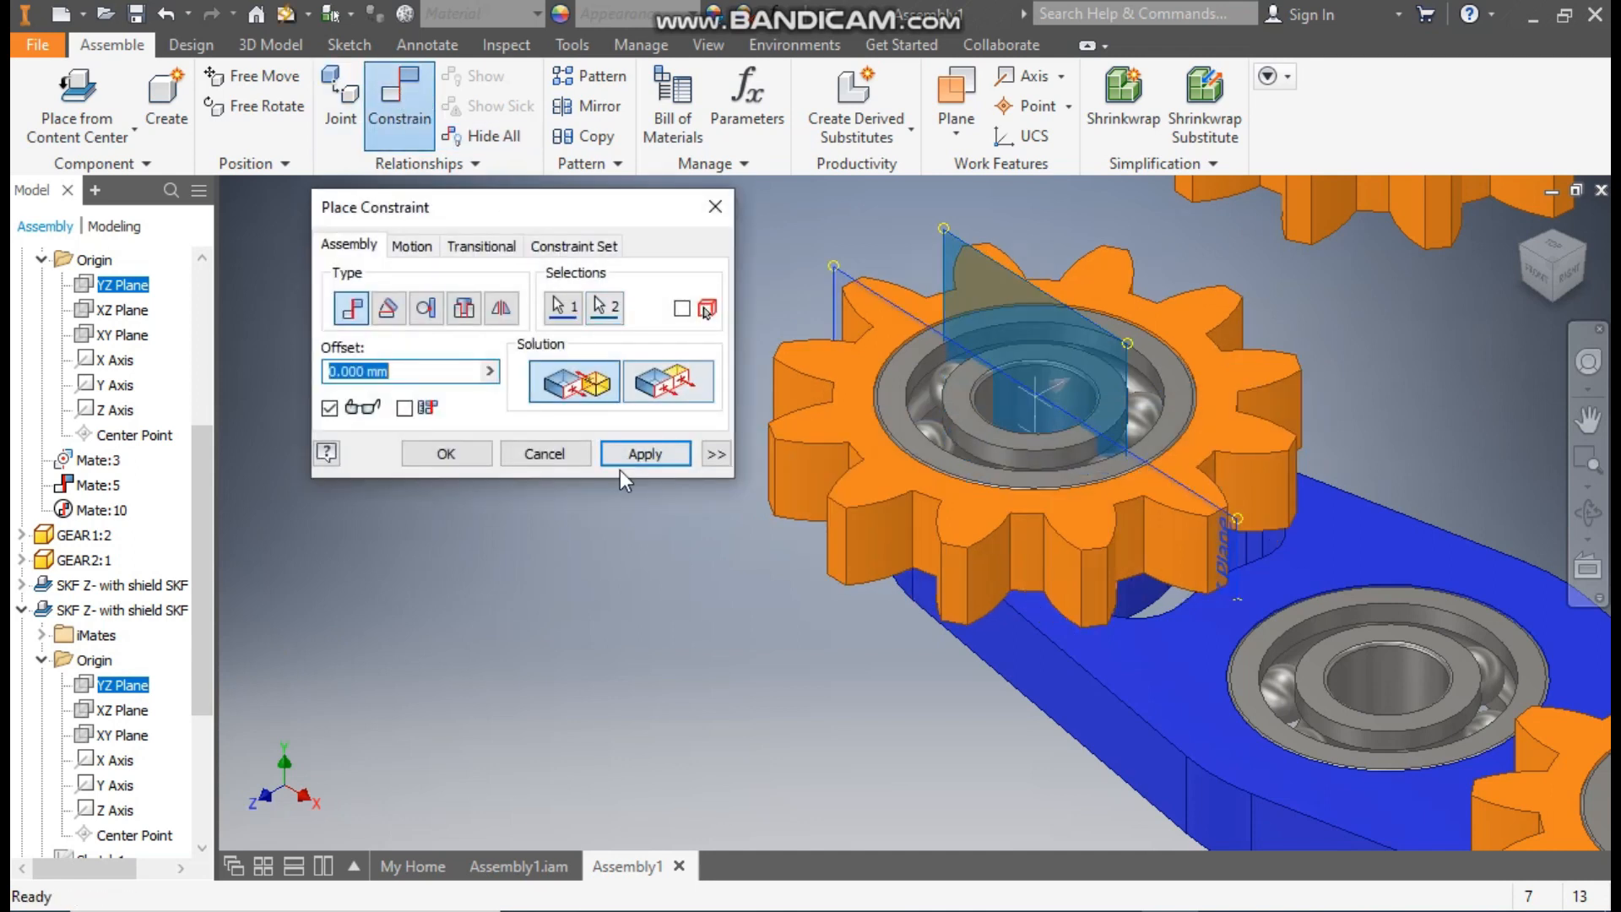
left_click(632, 452)
left_click(716, 206)
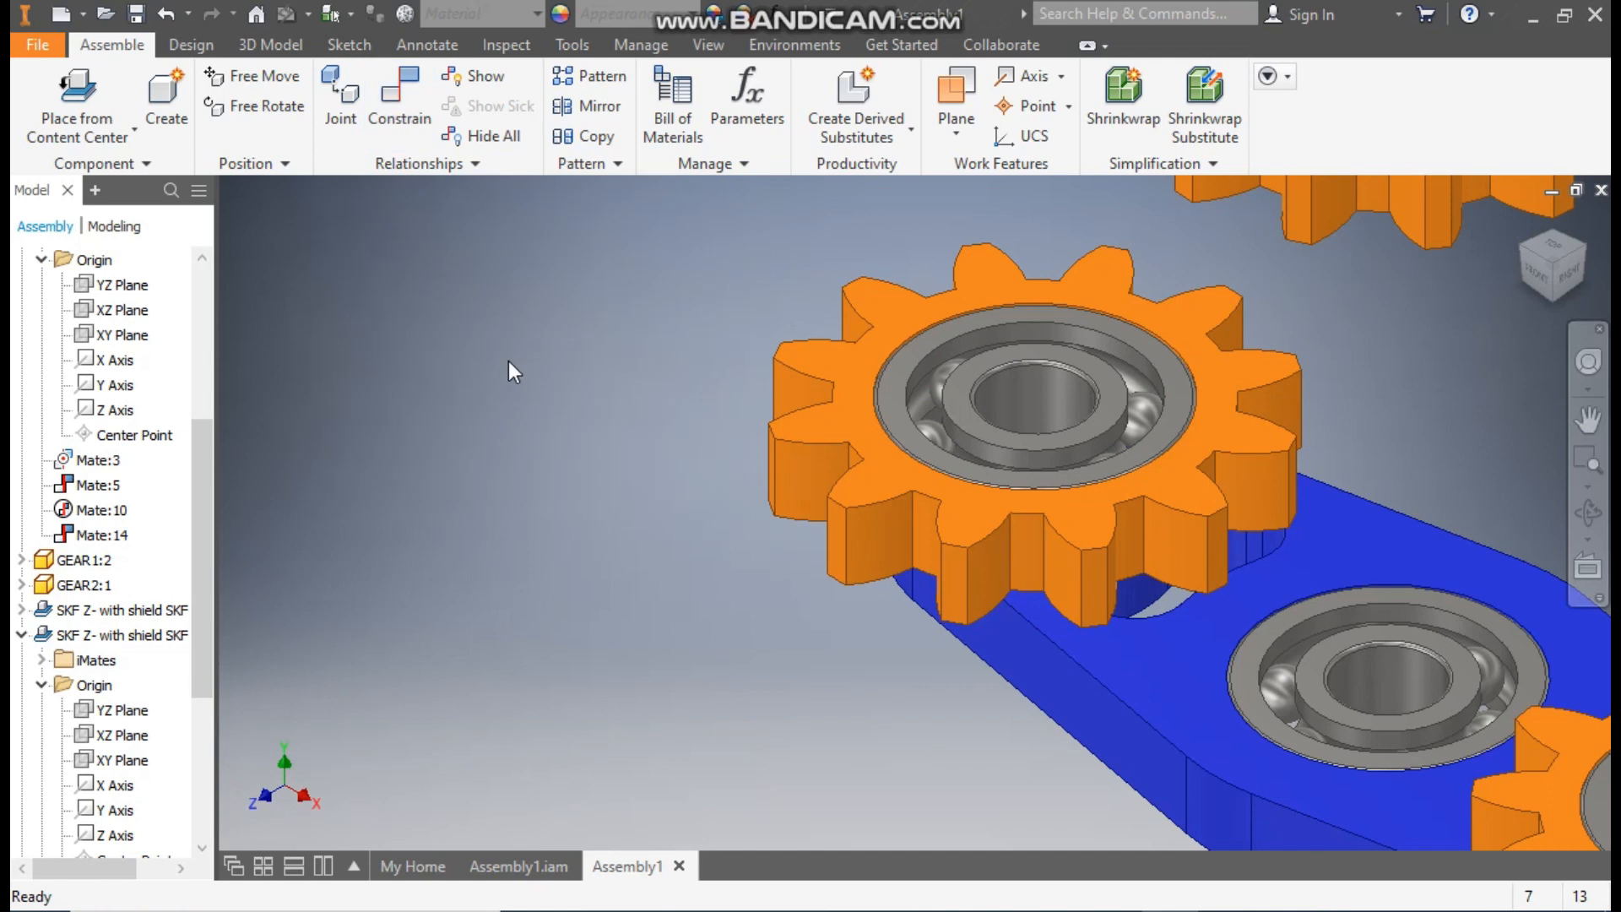
Test the rotation of the first GEAR1 together with its bearing.
left_click_drag(838, 354, 849, 421)
left_click(485, 468)
scroll(535, 454, "up", 3)
middle_click_drag(534, 454, 430, 372)
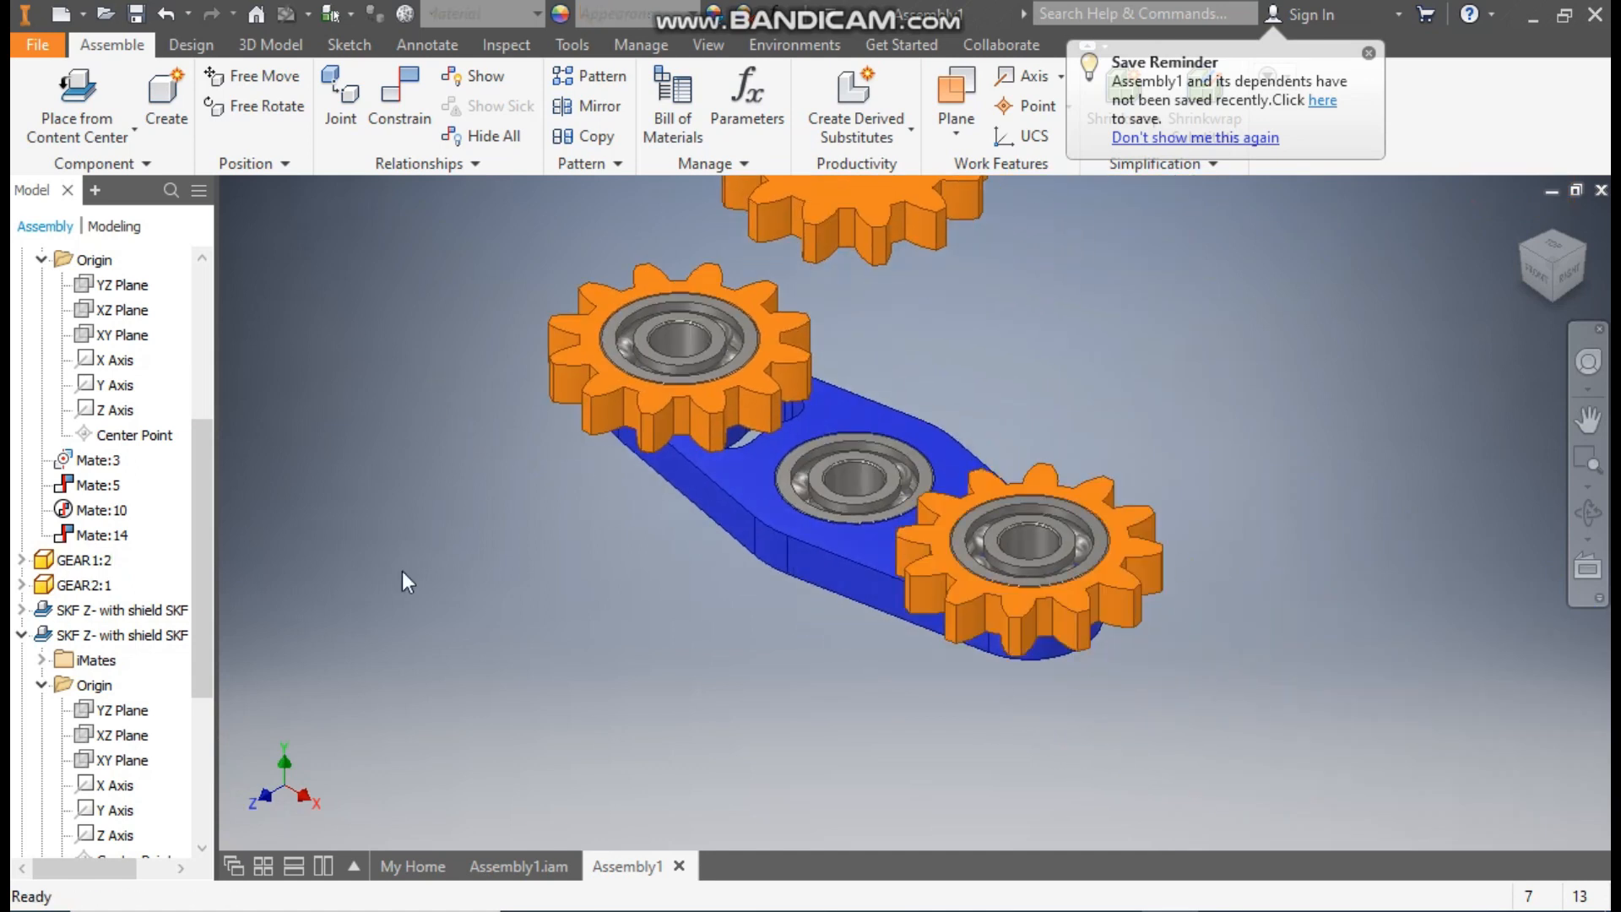
Collapse the tree entries of GEAR1:1 and its bearing.
left_click(40, 259)
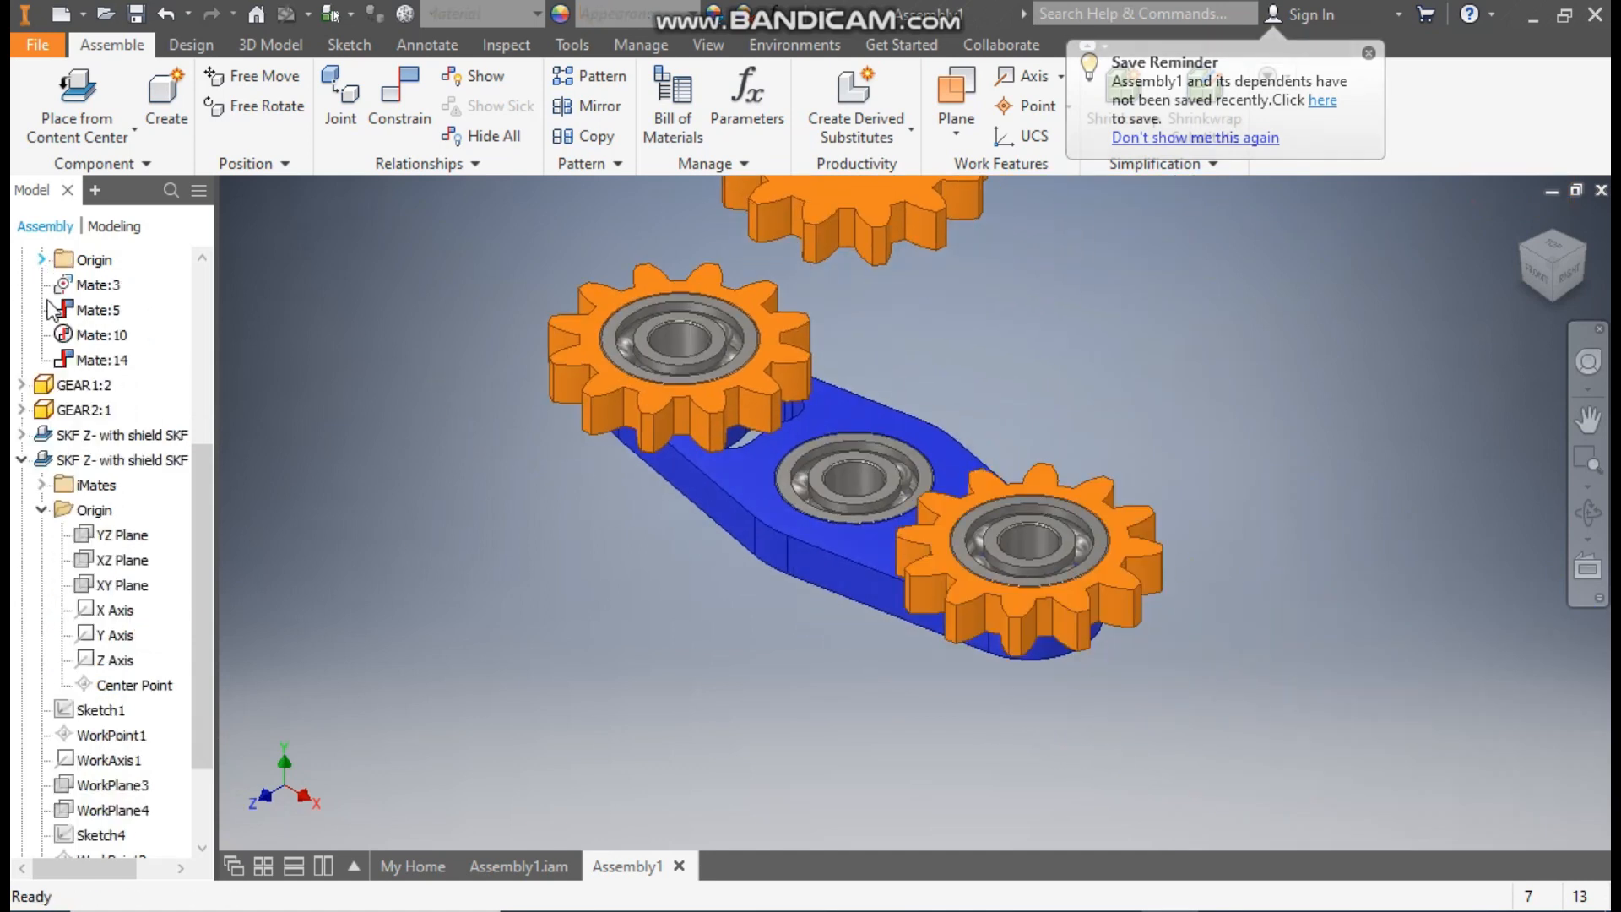
scroll(85, 456, "up", 4)
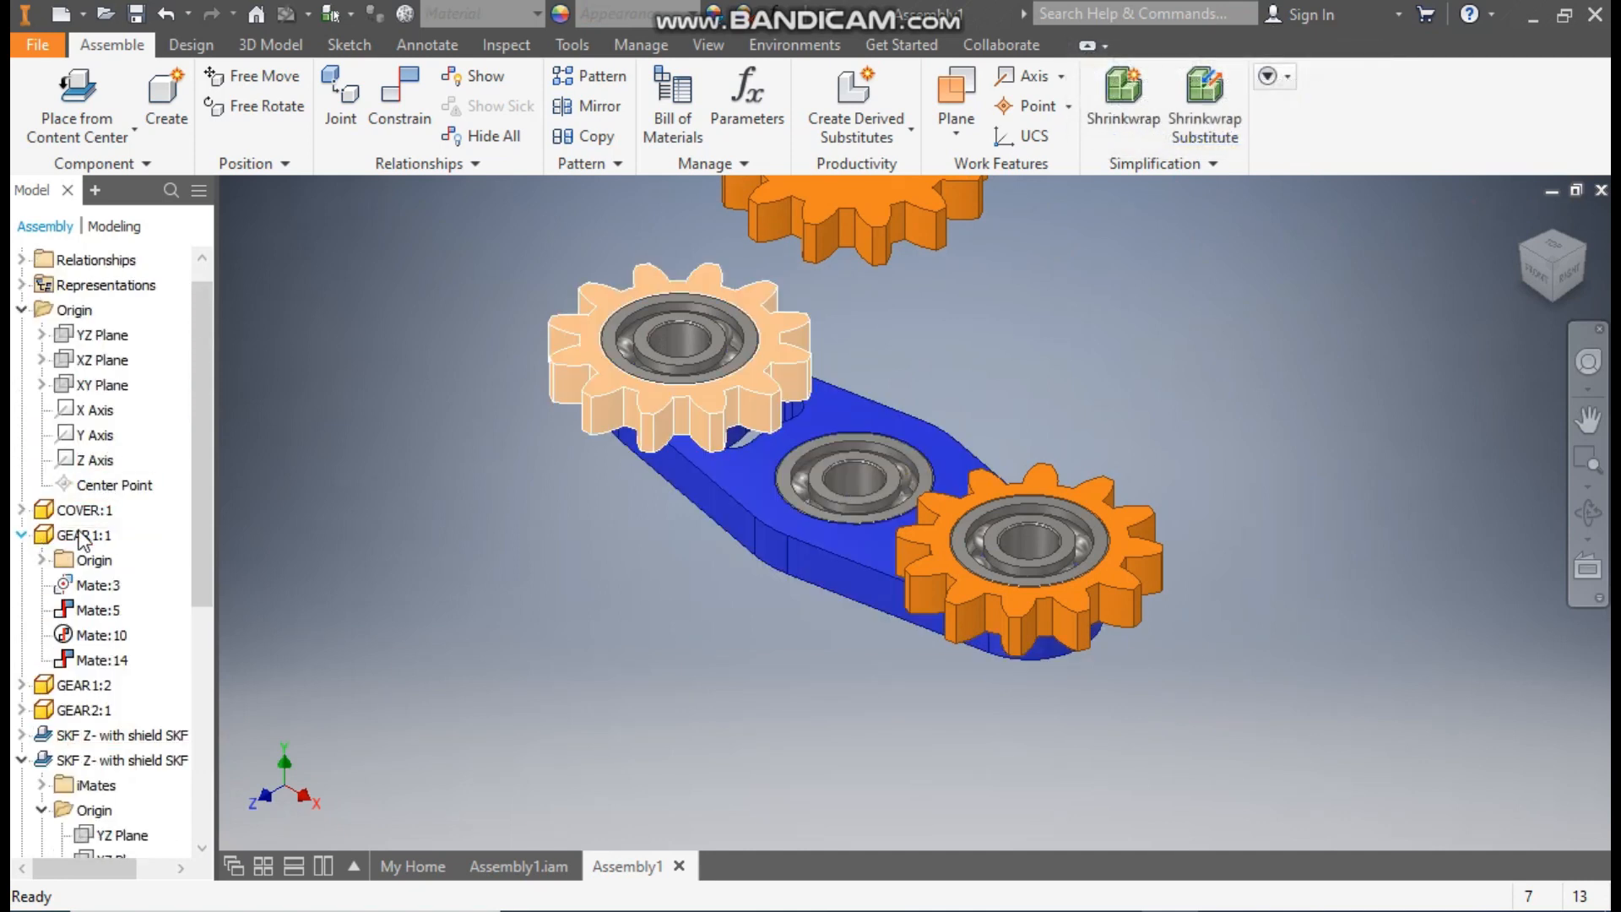
left_click(40, 541)
scroll(40, 540, "down", 2)
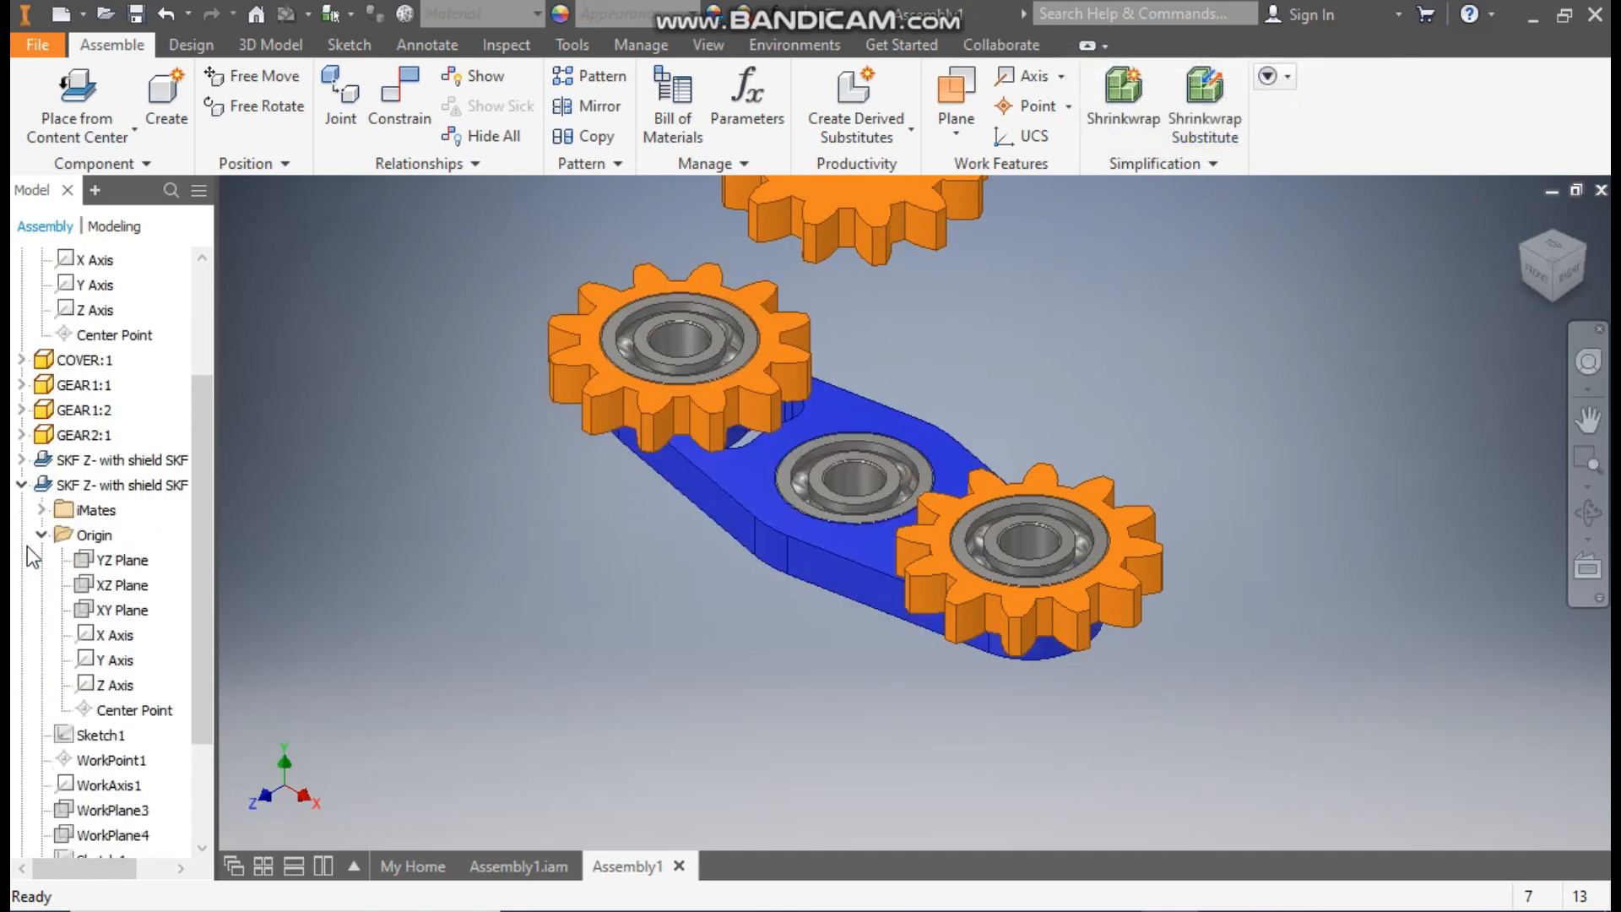
left_click(21, 485)
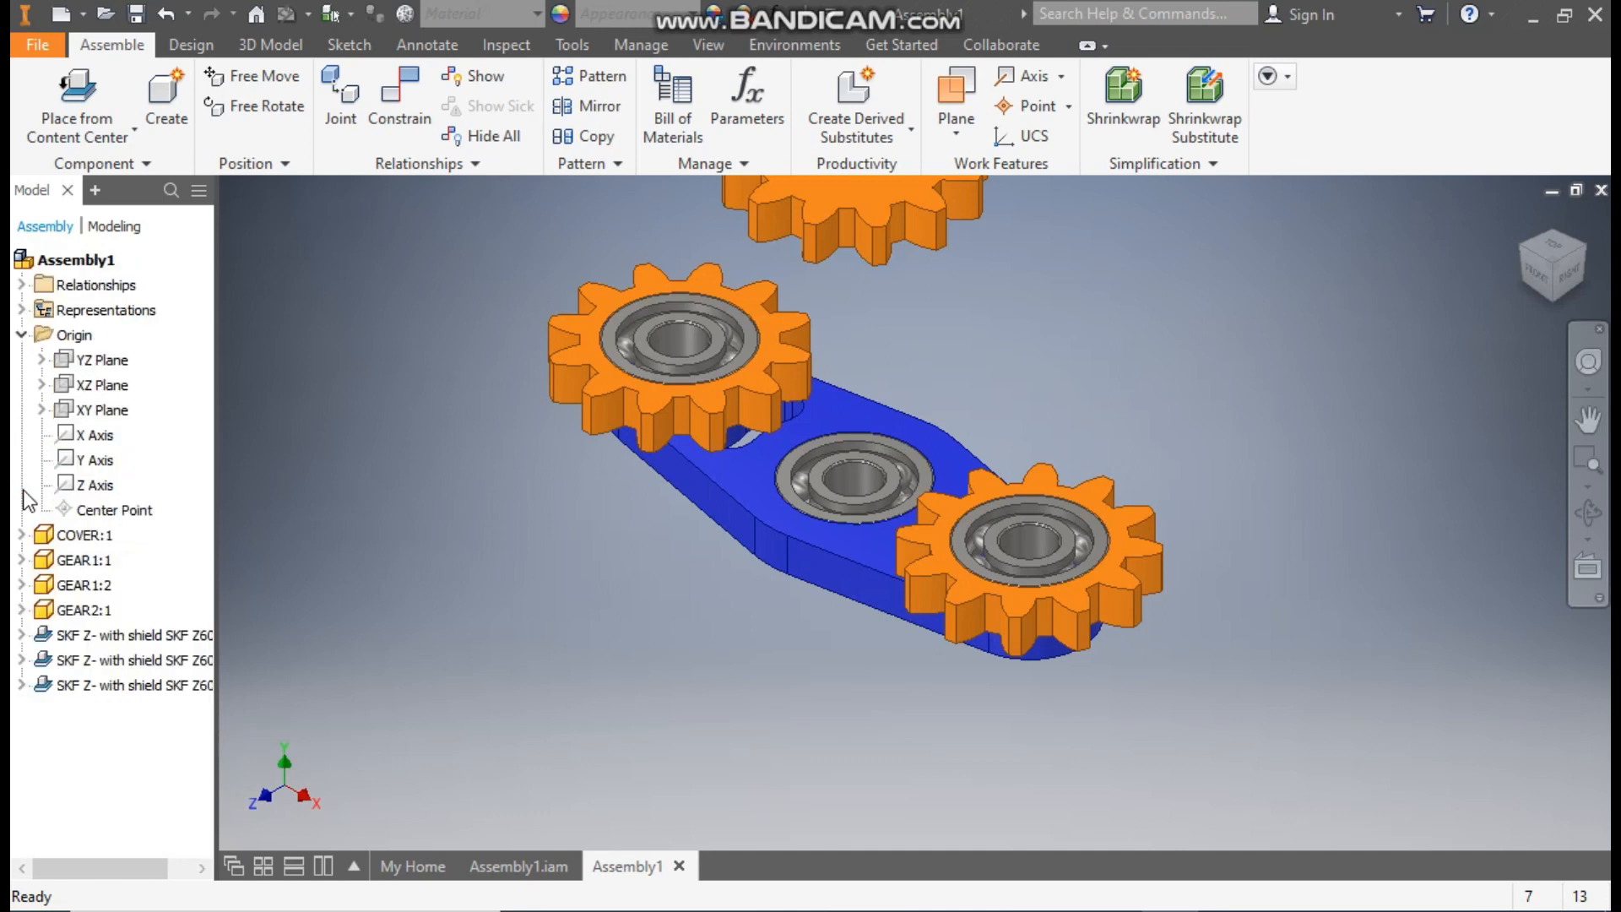
Expand the origin geometry of GEAR1:2 and of the bearing in its bore.
left_click(1035, 555)
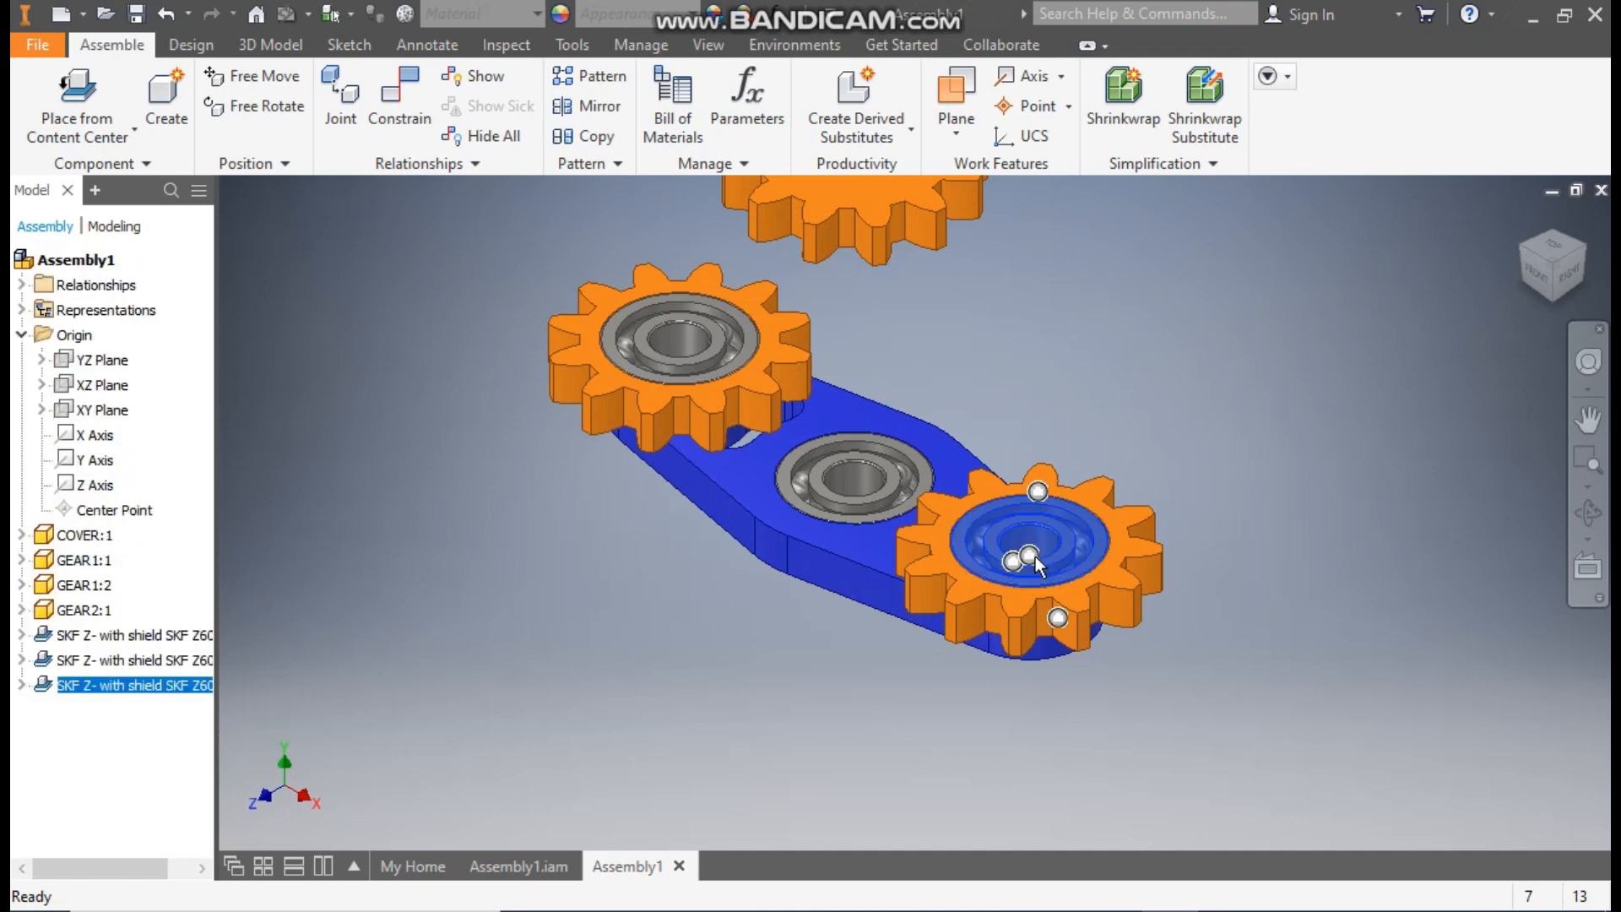
left_click(21, 685)
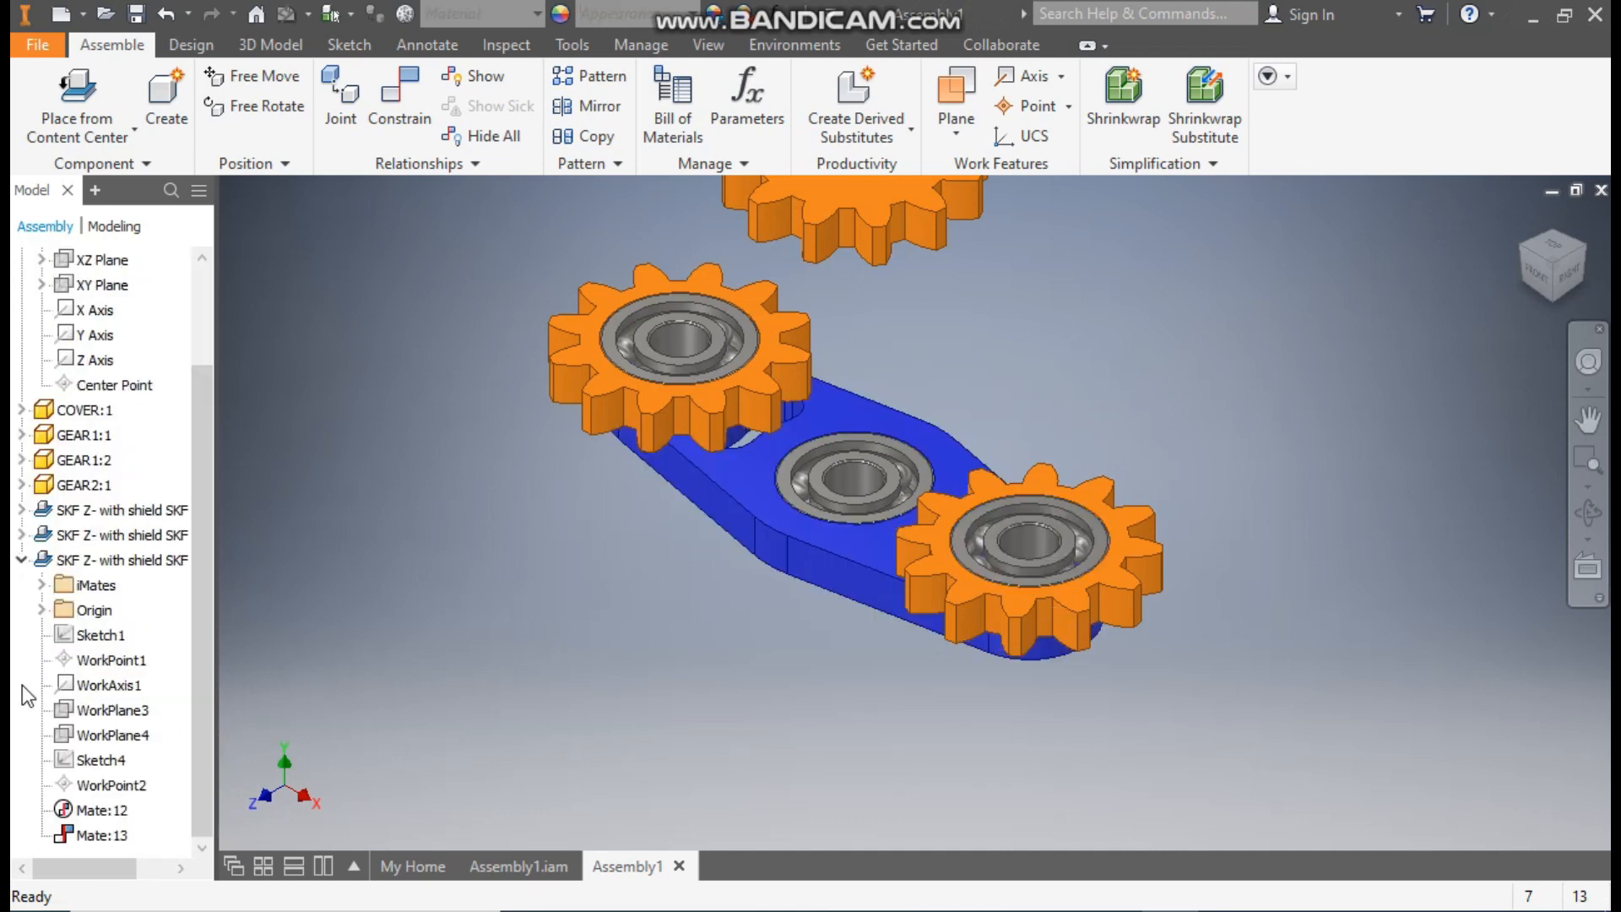
left_click(42, 609)
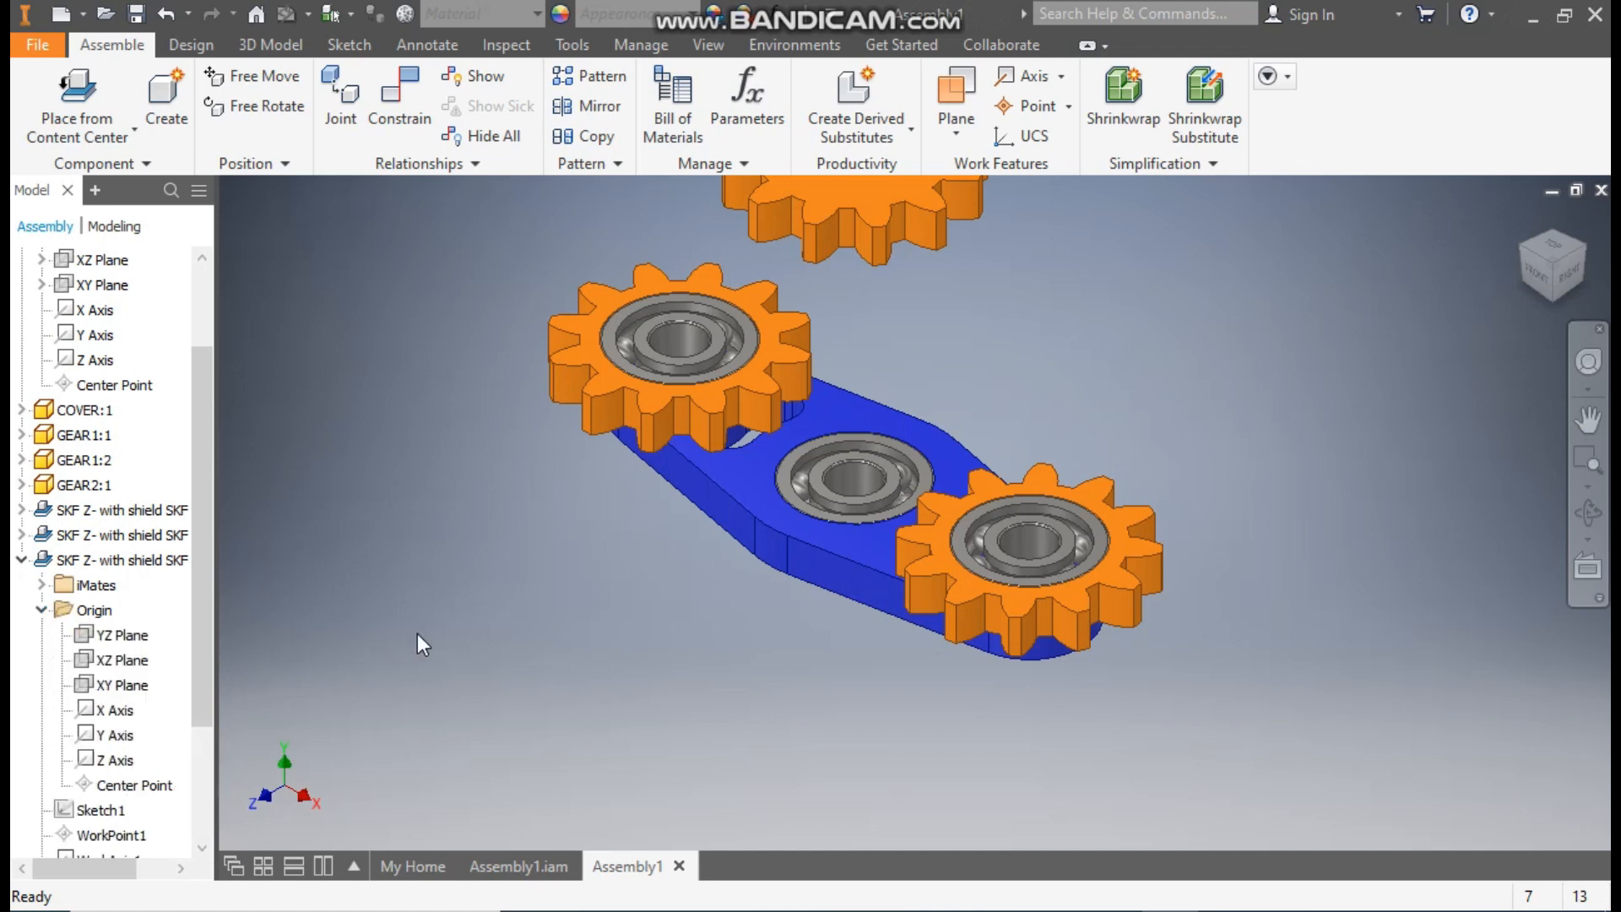
left_click(1009, 600)
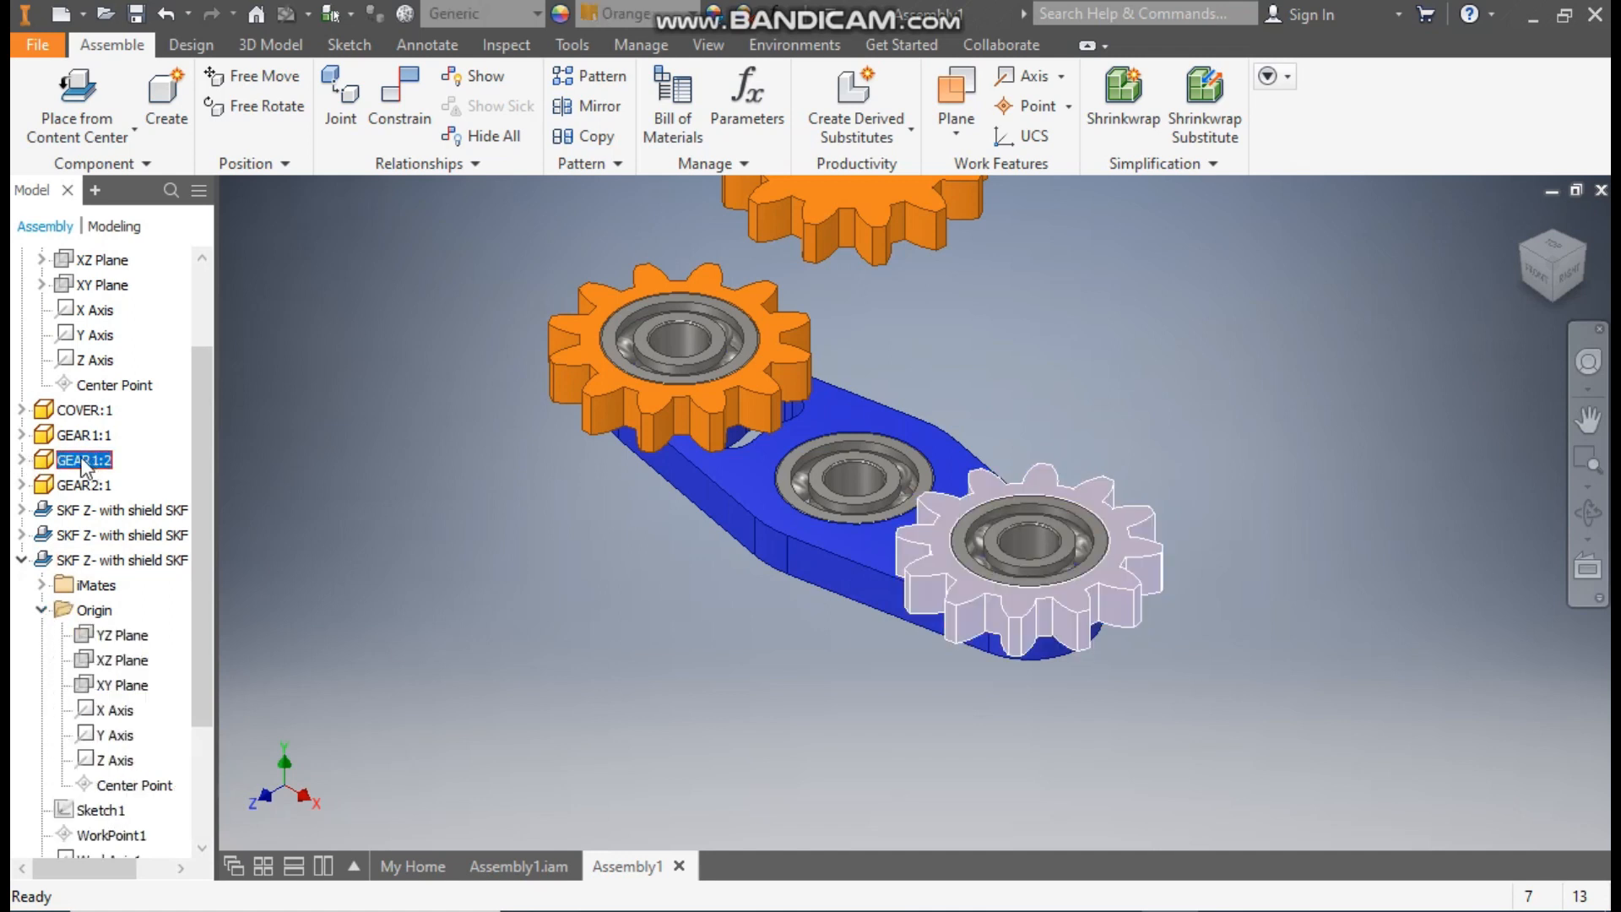
left_click(21, 459)
left_click(41, 485)
scroll(169, 481, "down", 3)
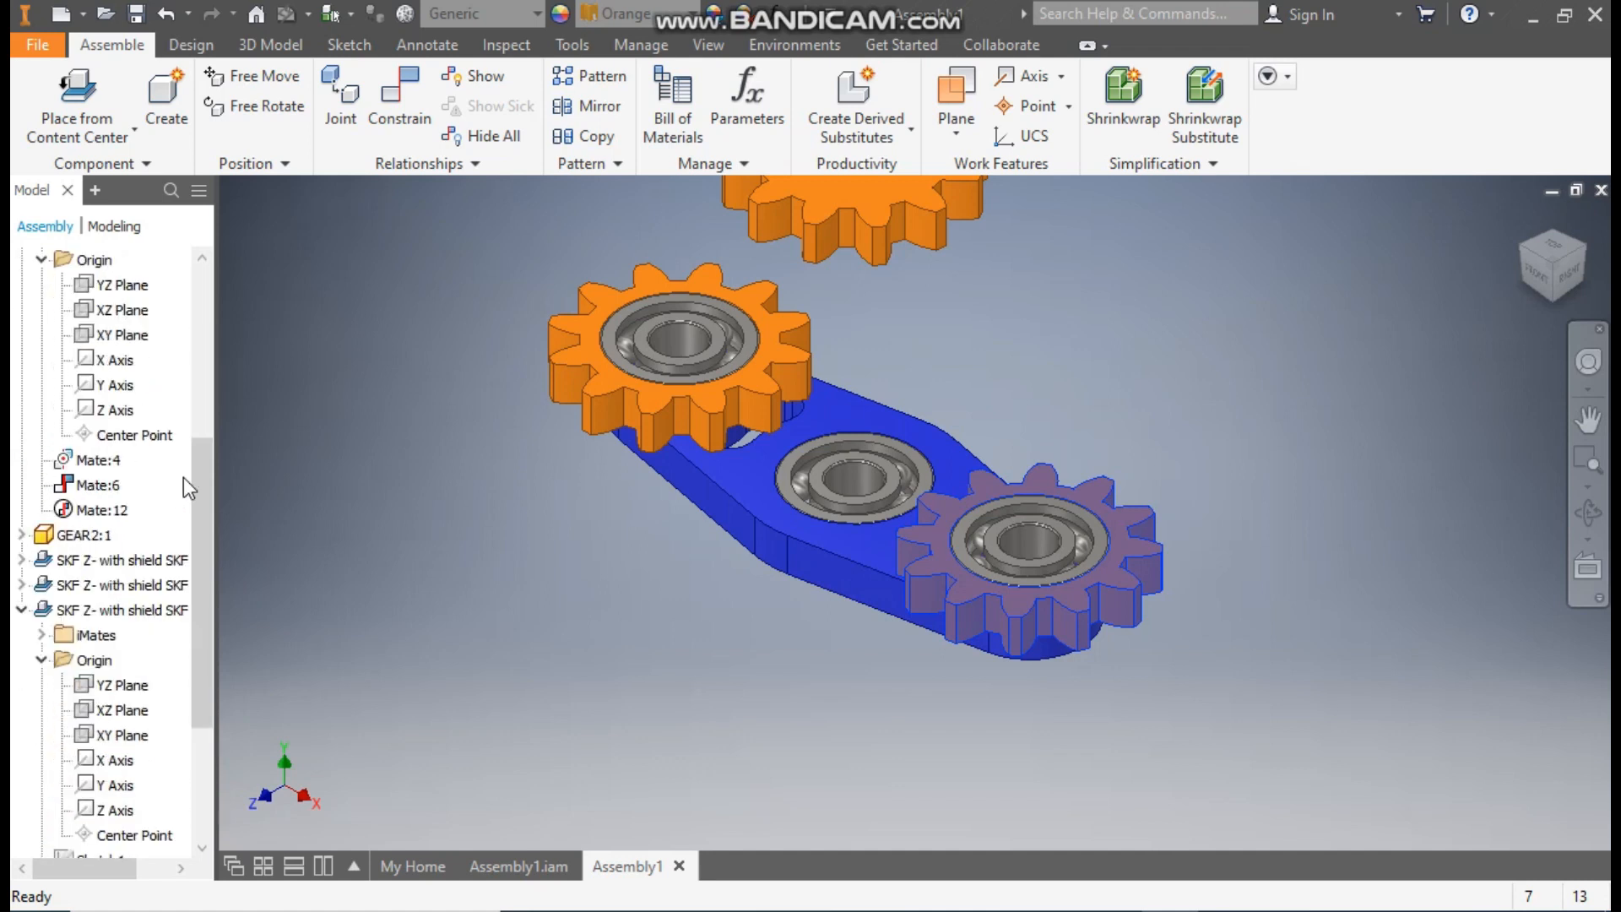
Mate the YZ plane of GEAR1:2 to the YZ plane of the bearing in its bore with 0 mm offset.
left_click(124, 287)
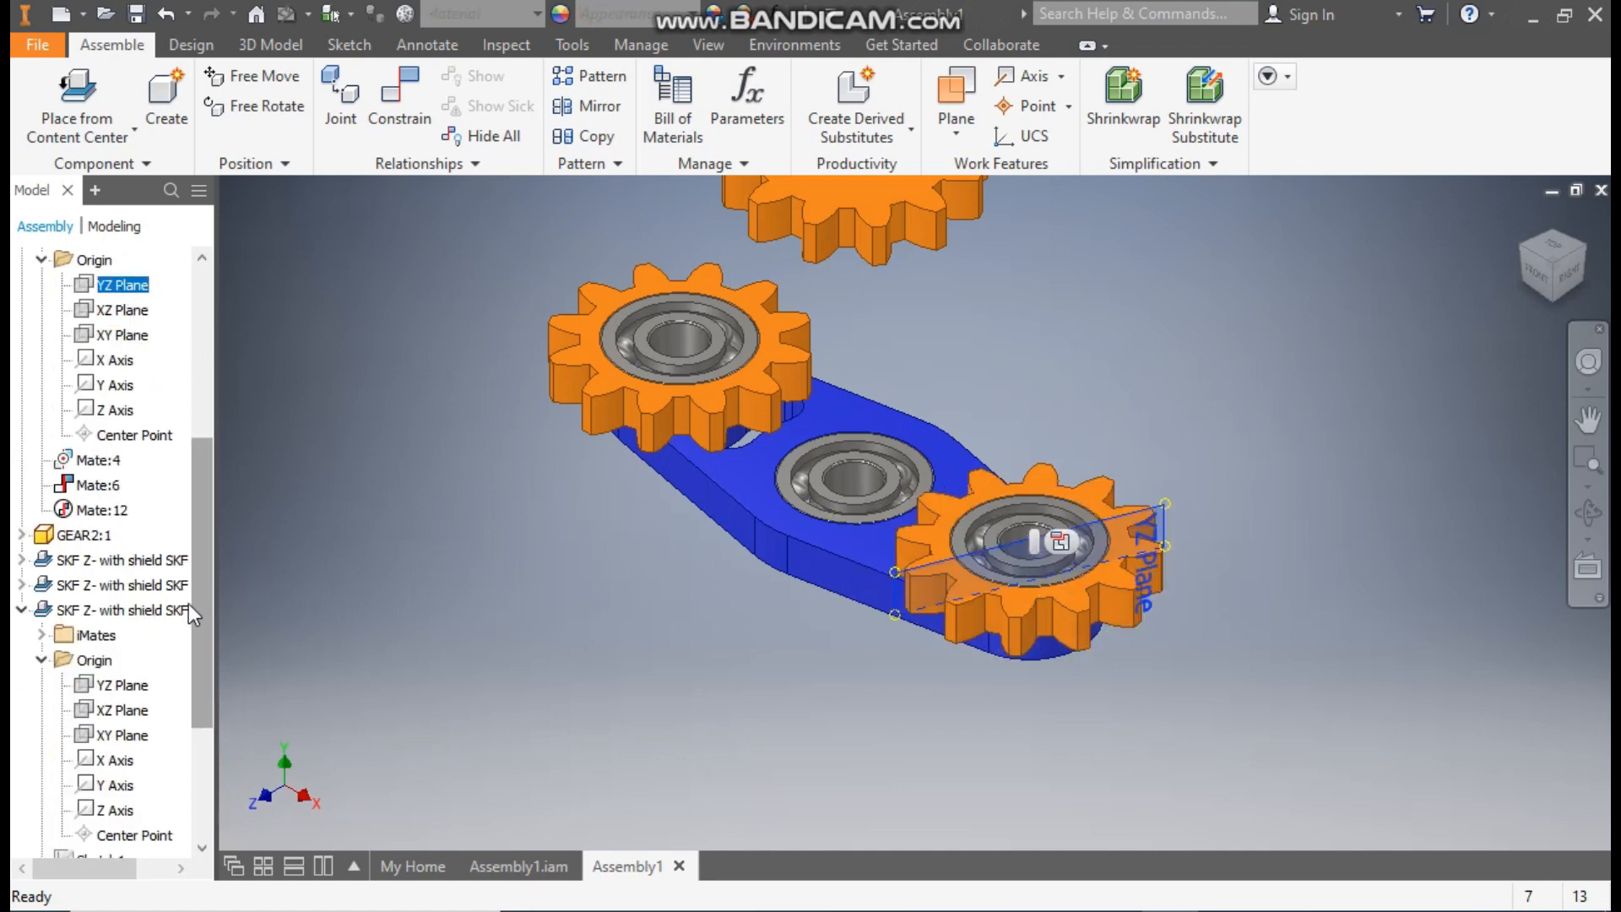
left_click(129, 688, "ctrl")
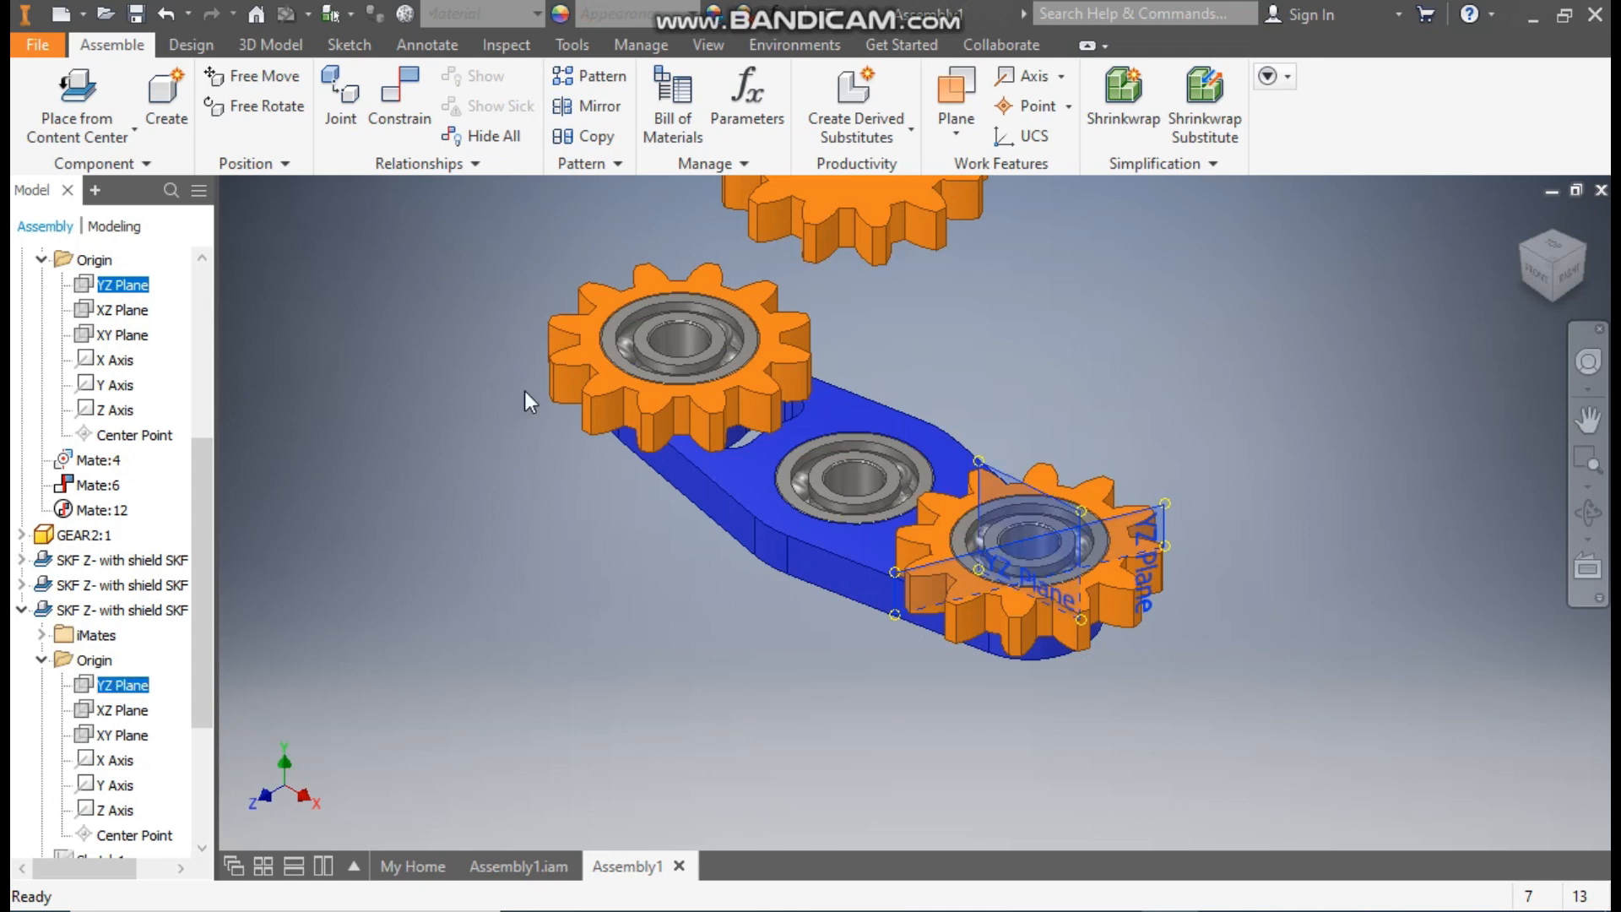
left_click(409, 122)
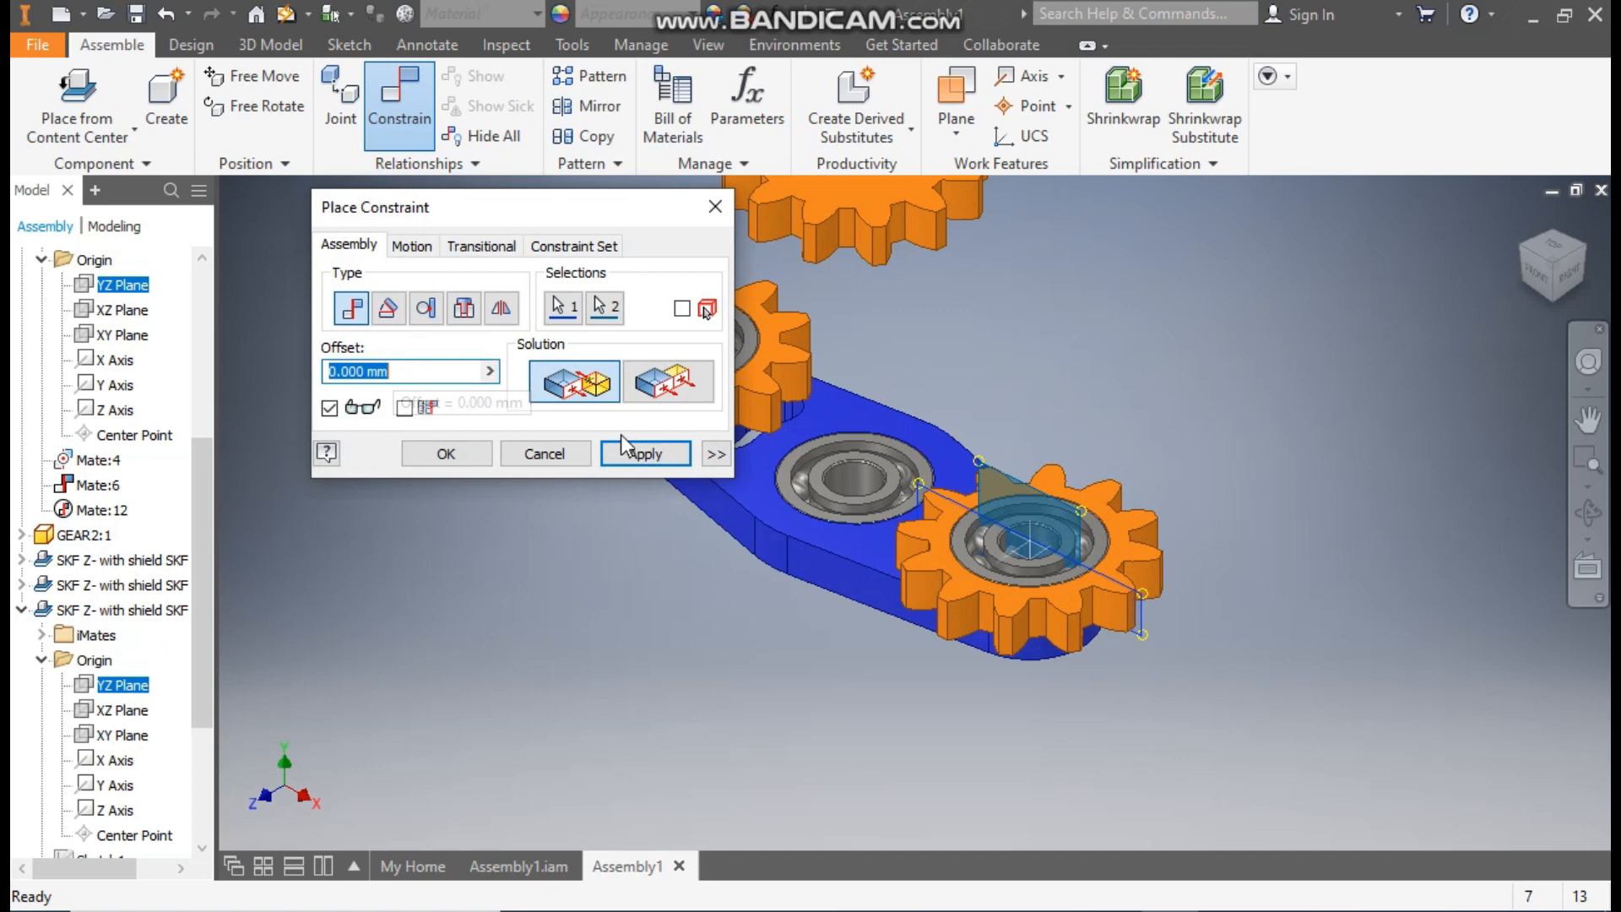
left_click(645, 454)
left_click(714, 213)
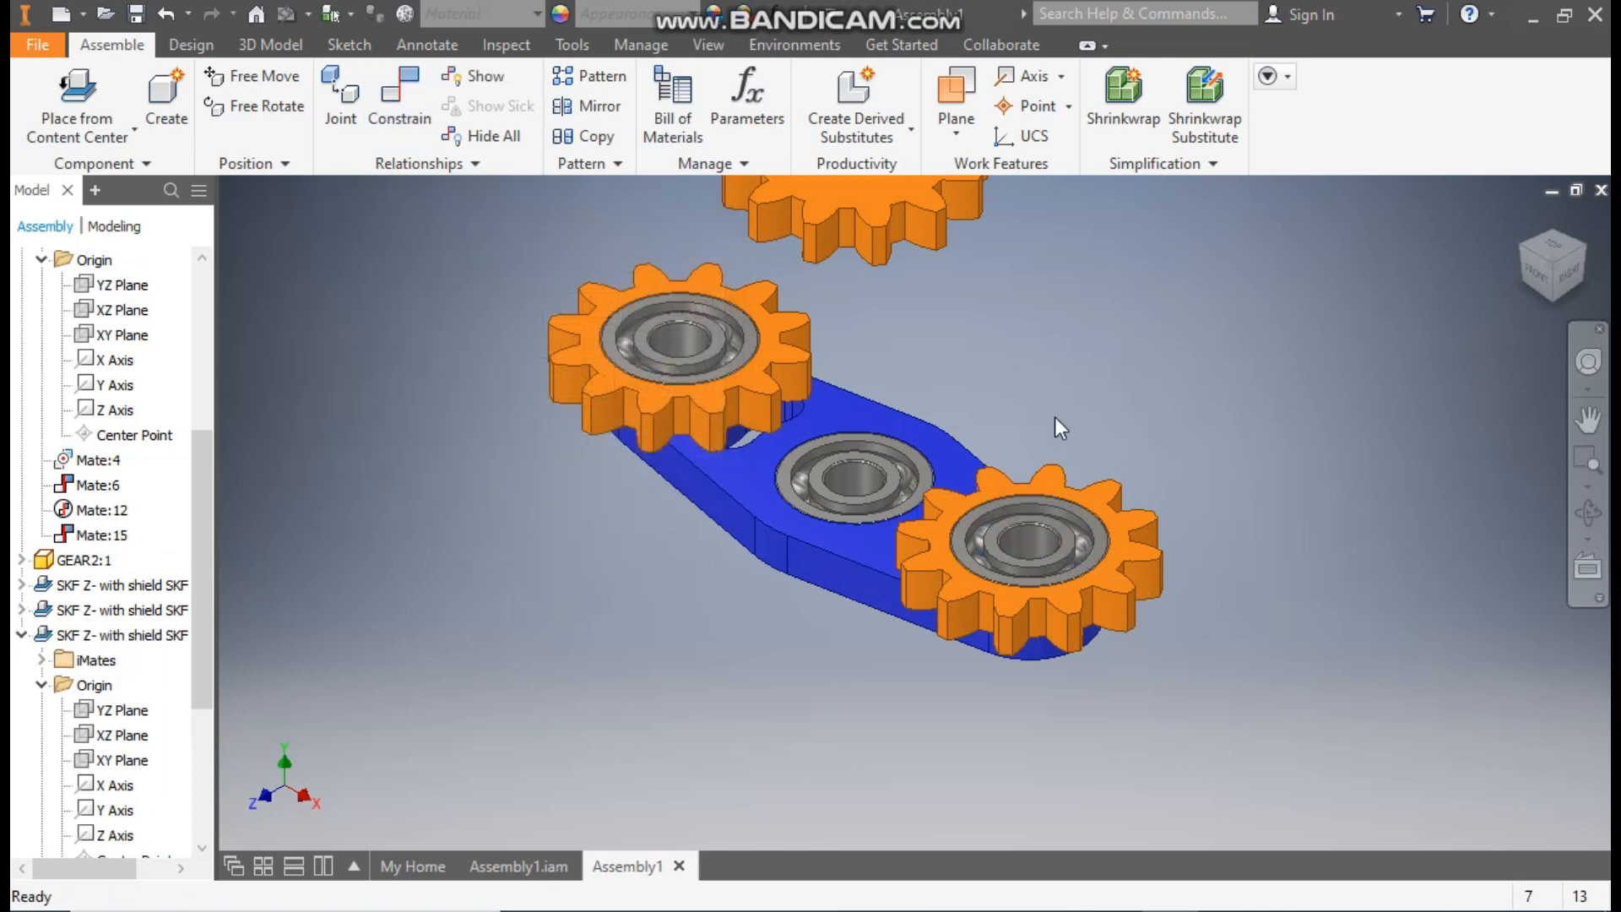
Test the rotation of GEAR1:2 with its bearing and the free motion of GEAR2 above the cover.
left_click_drag(980, 506, 1122, 438)
middle_click_drag(1125, 377, 1032, 515)
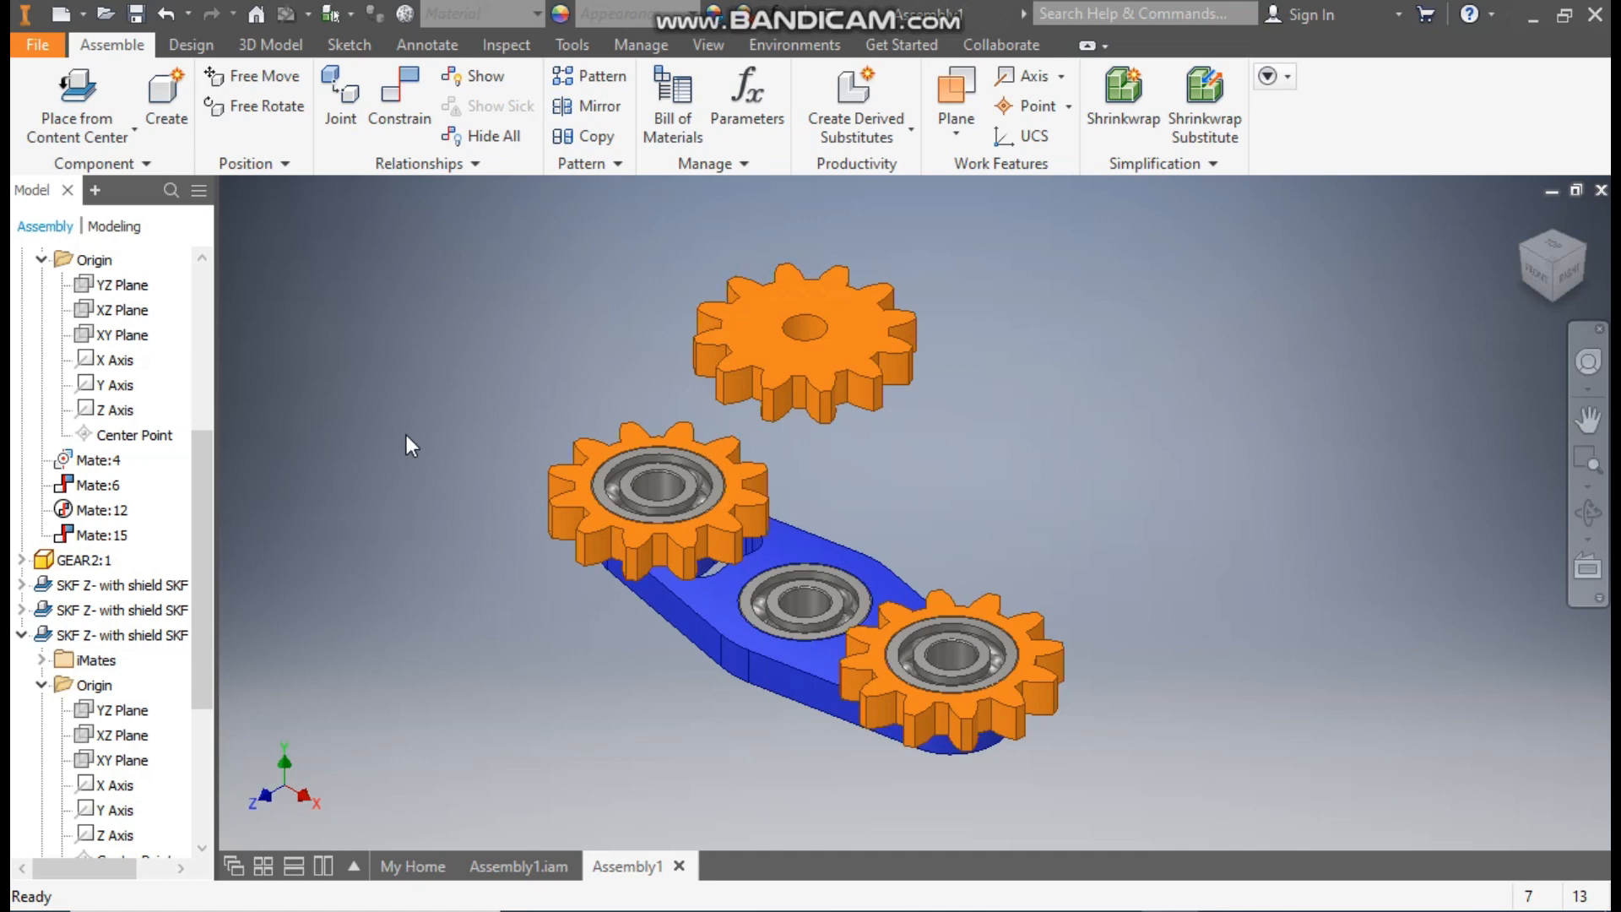
left_click_drag(806, 363, 934, 382)
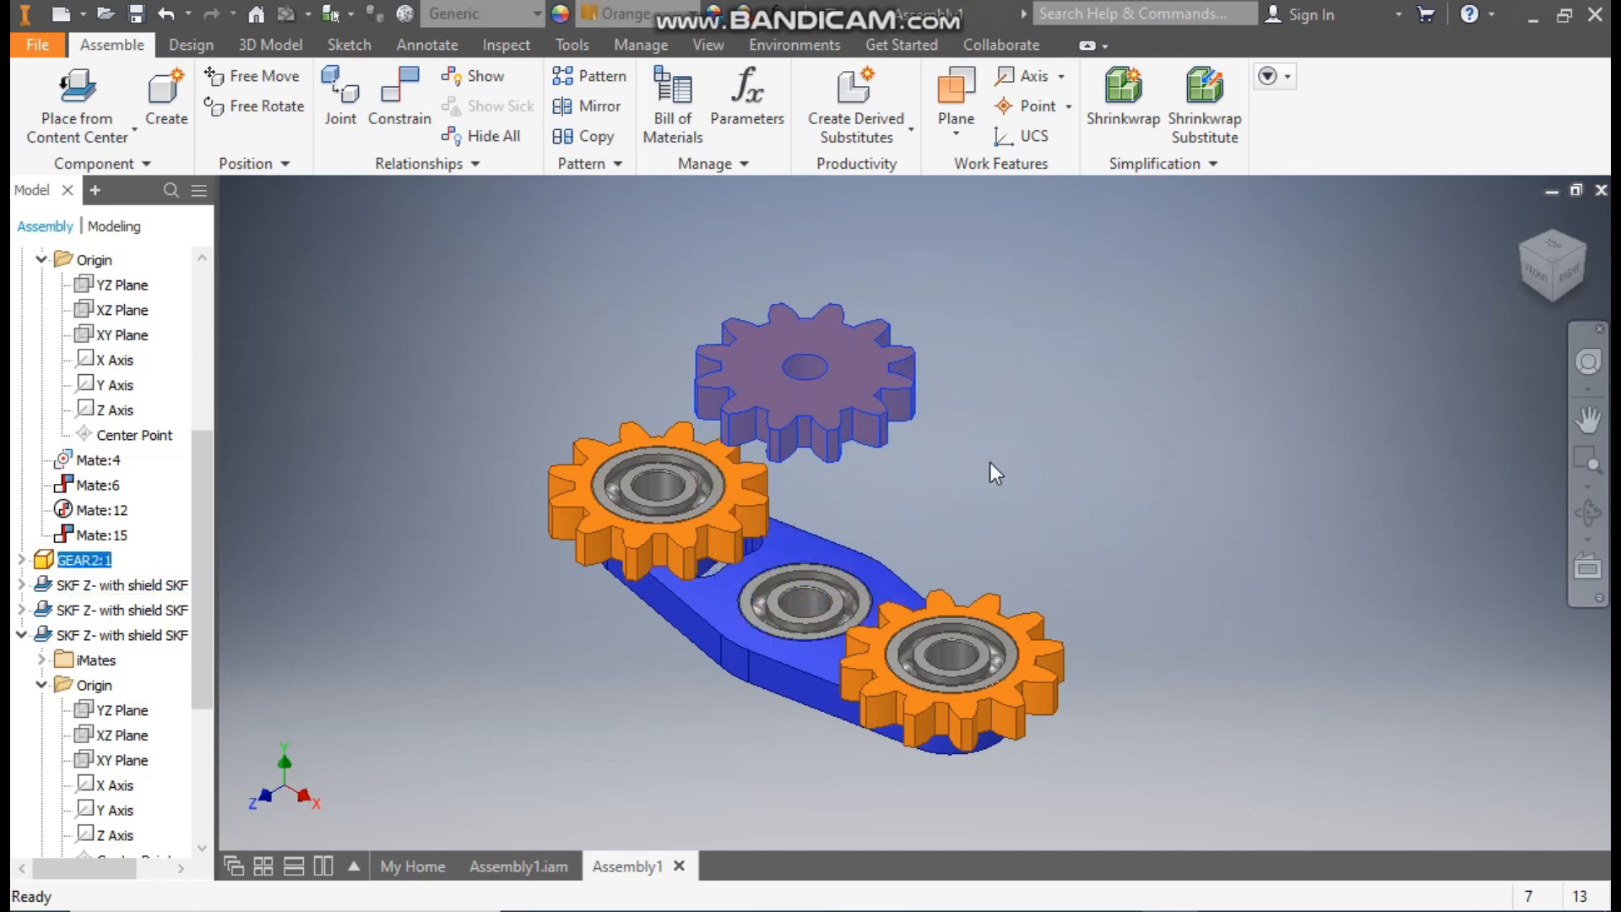
left_click(616, 611)
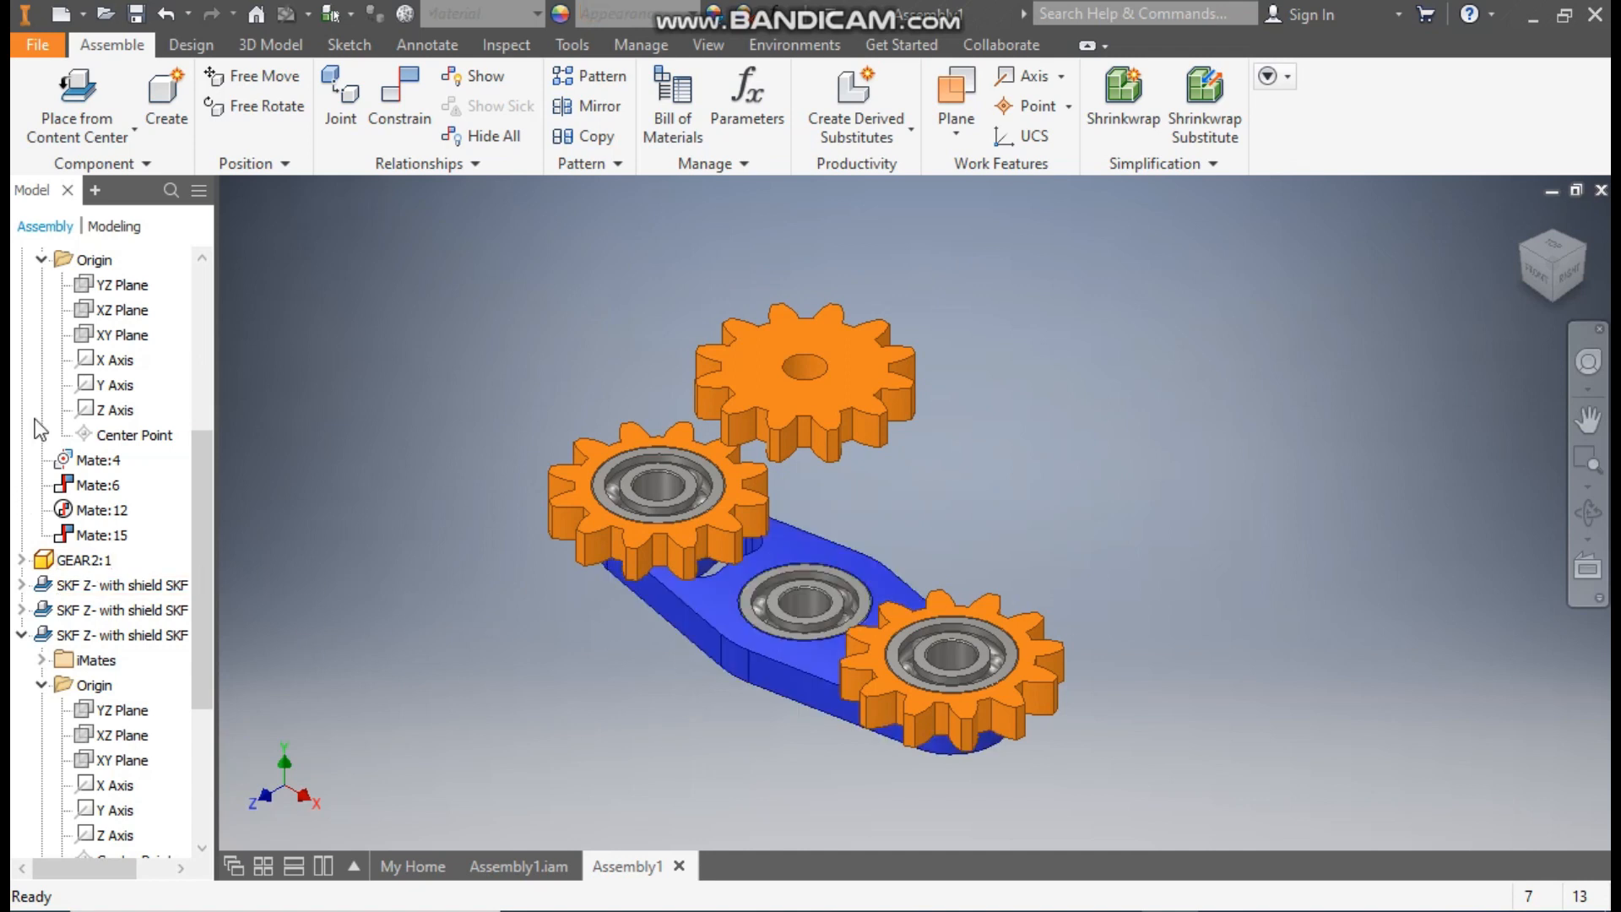
Collapse the tree entries of GEAR1:2 and its bearing.
left_click(38, 261)
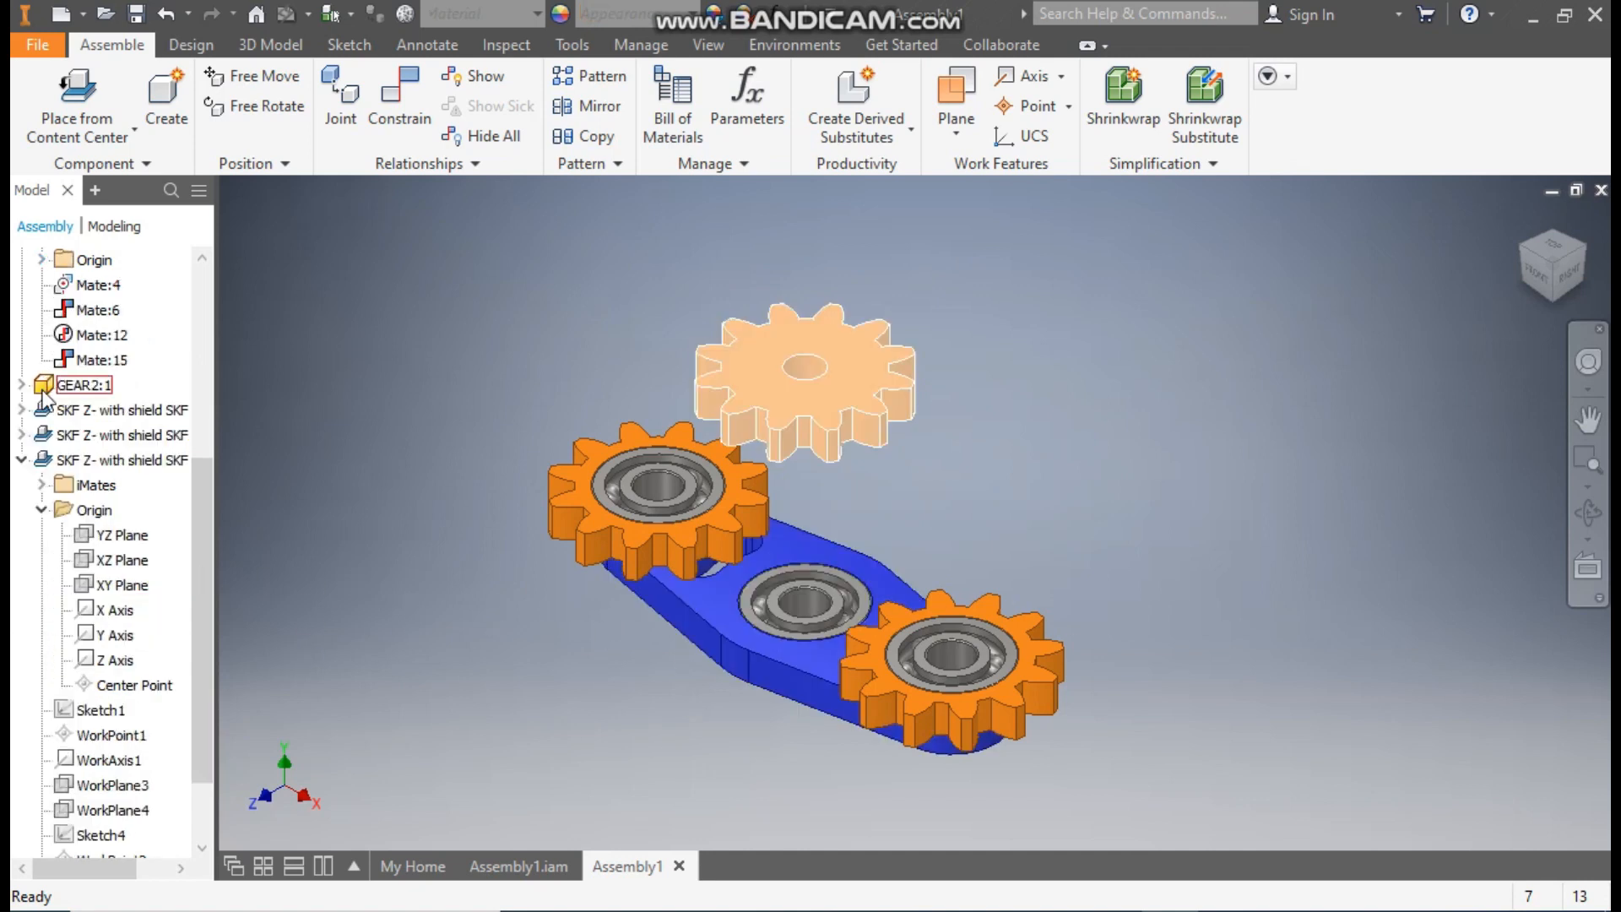
scroll(42, 397, "up", 1)
left_click(21, 310)
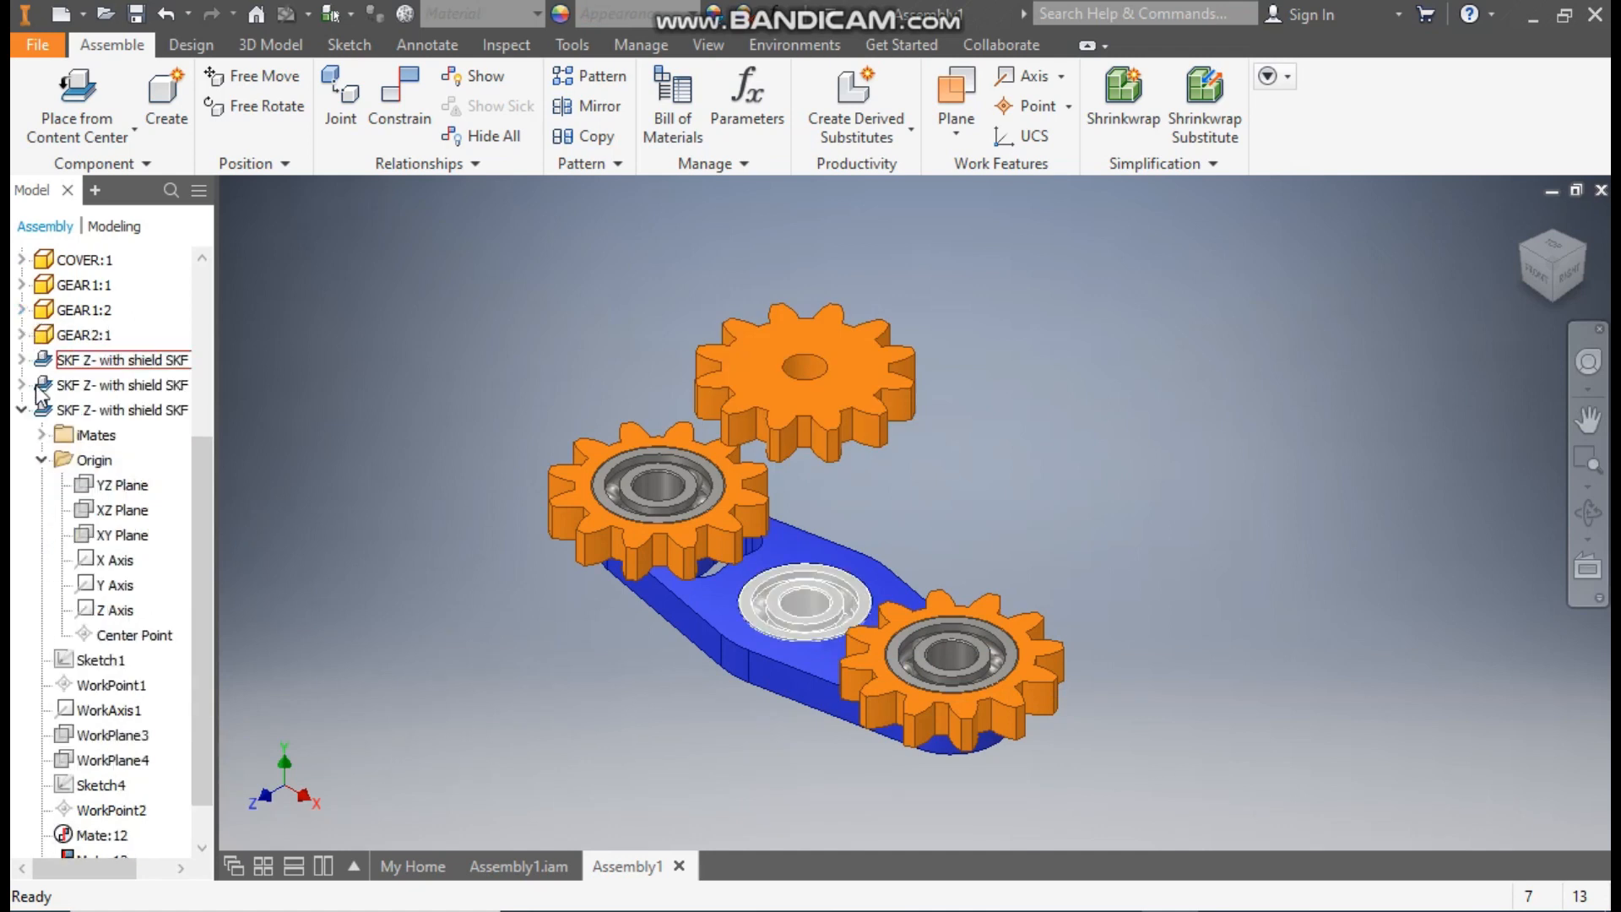
left_click(22, 410)
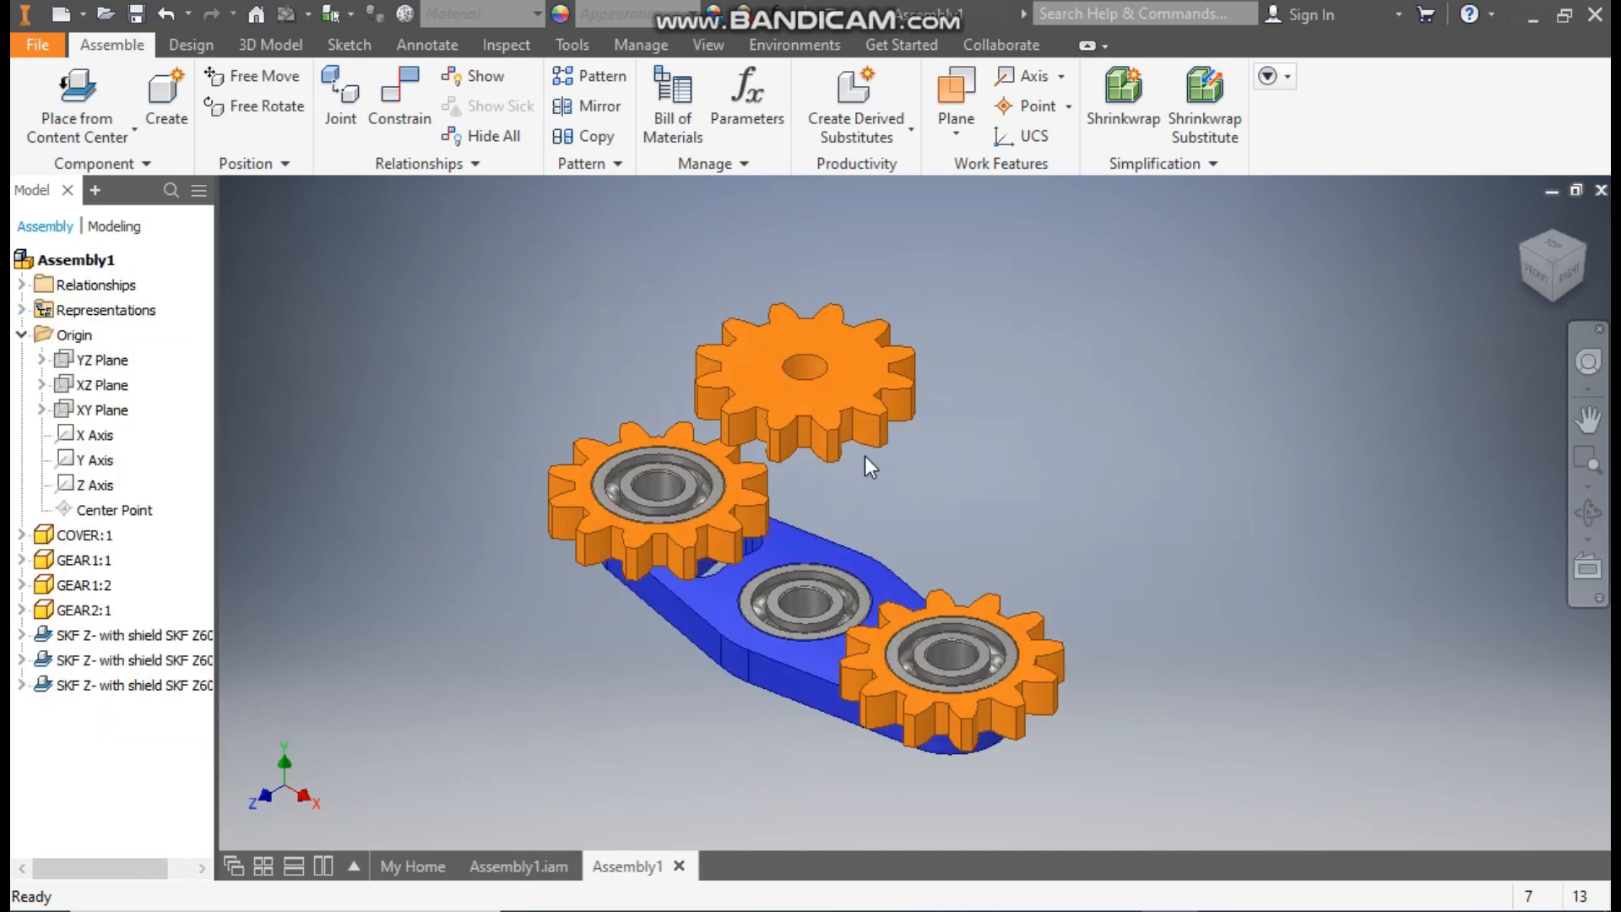
Expand the origin geometry of GEAR2:1 and of the bearing in the middle of the cover.
left_click(870, 415)
left_click(297, 576)
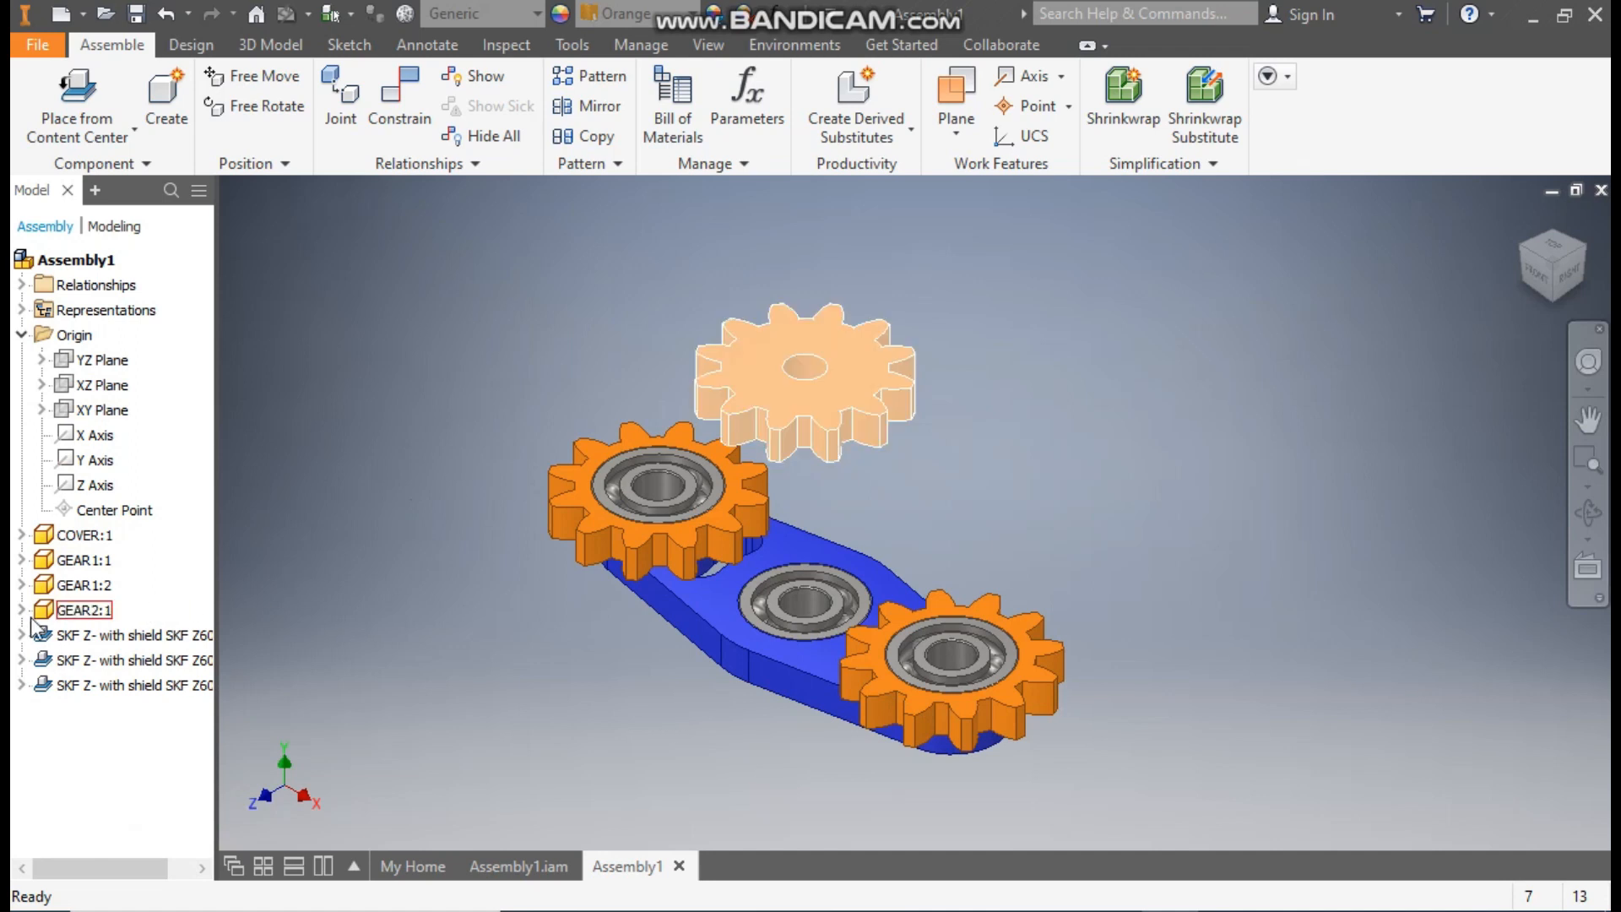
left_click(22, 610)
left_click(40, 636)
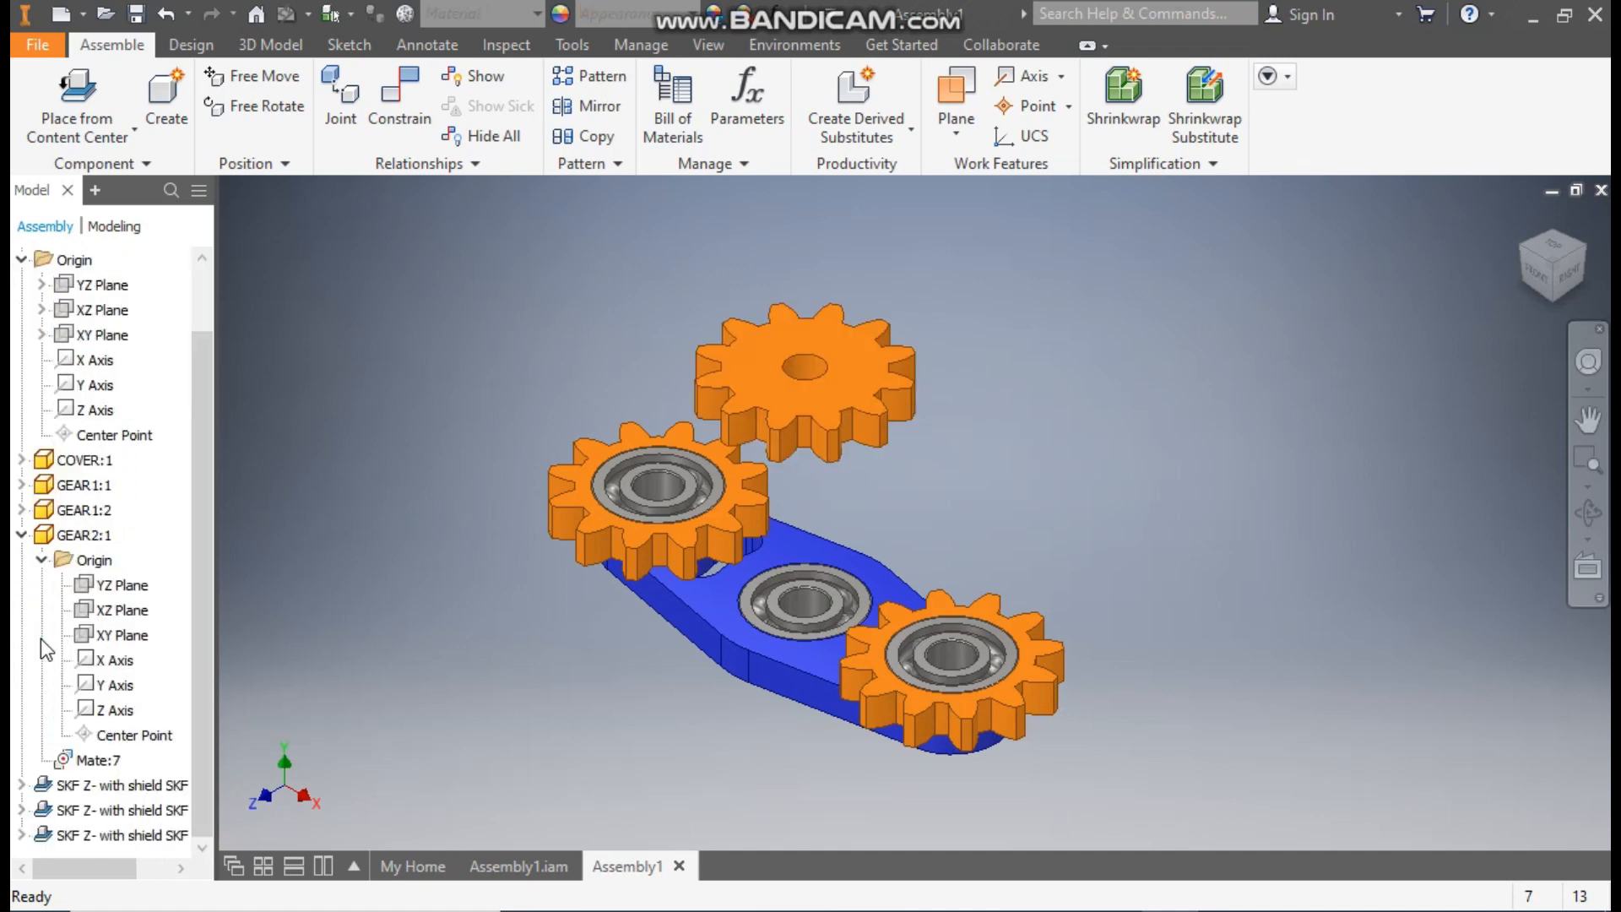
left_click(95, 792)
left_click(21, 785)
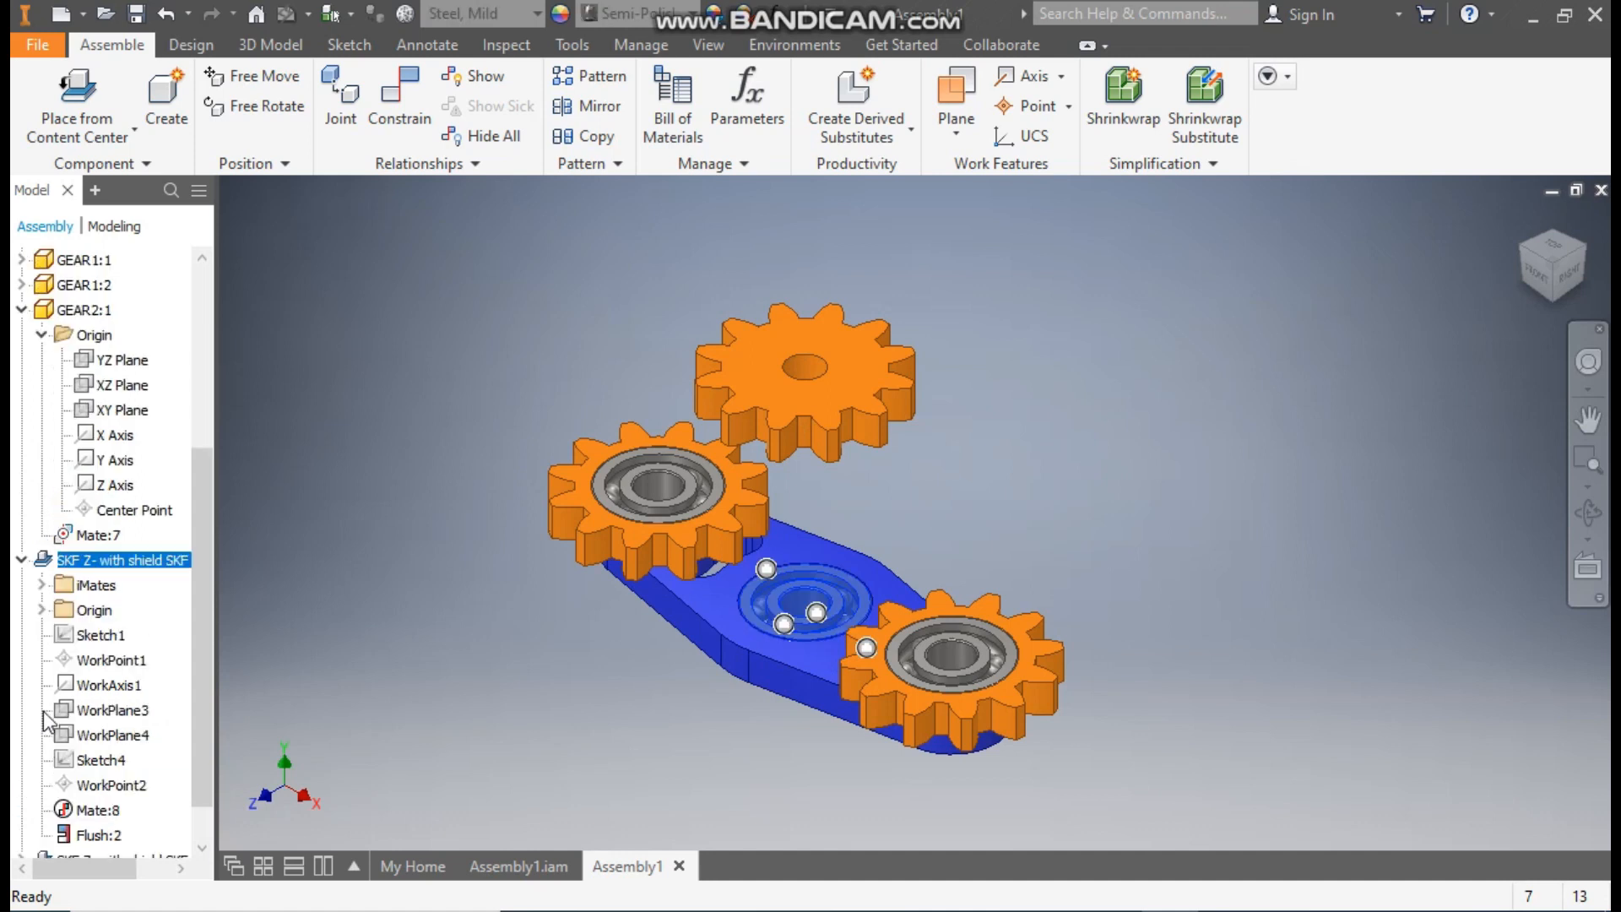
left_click(41, 610)
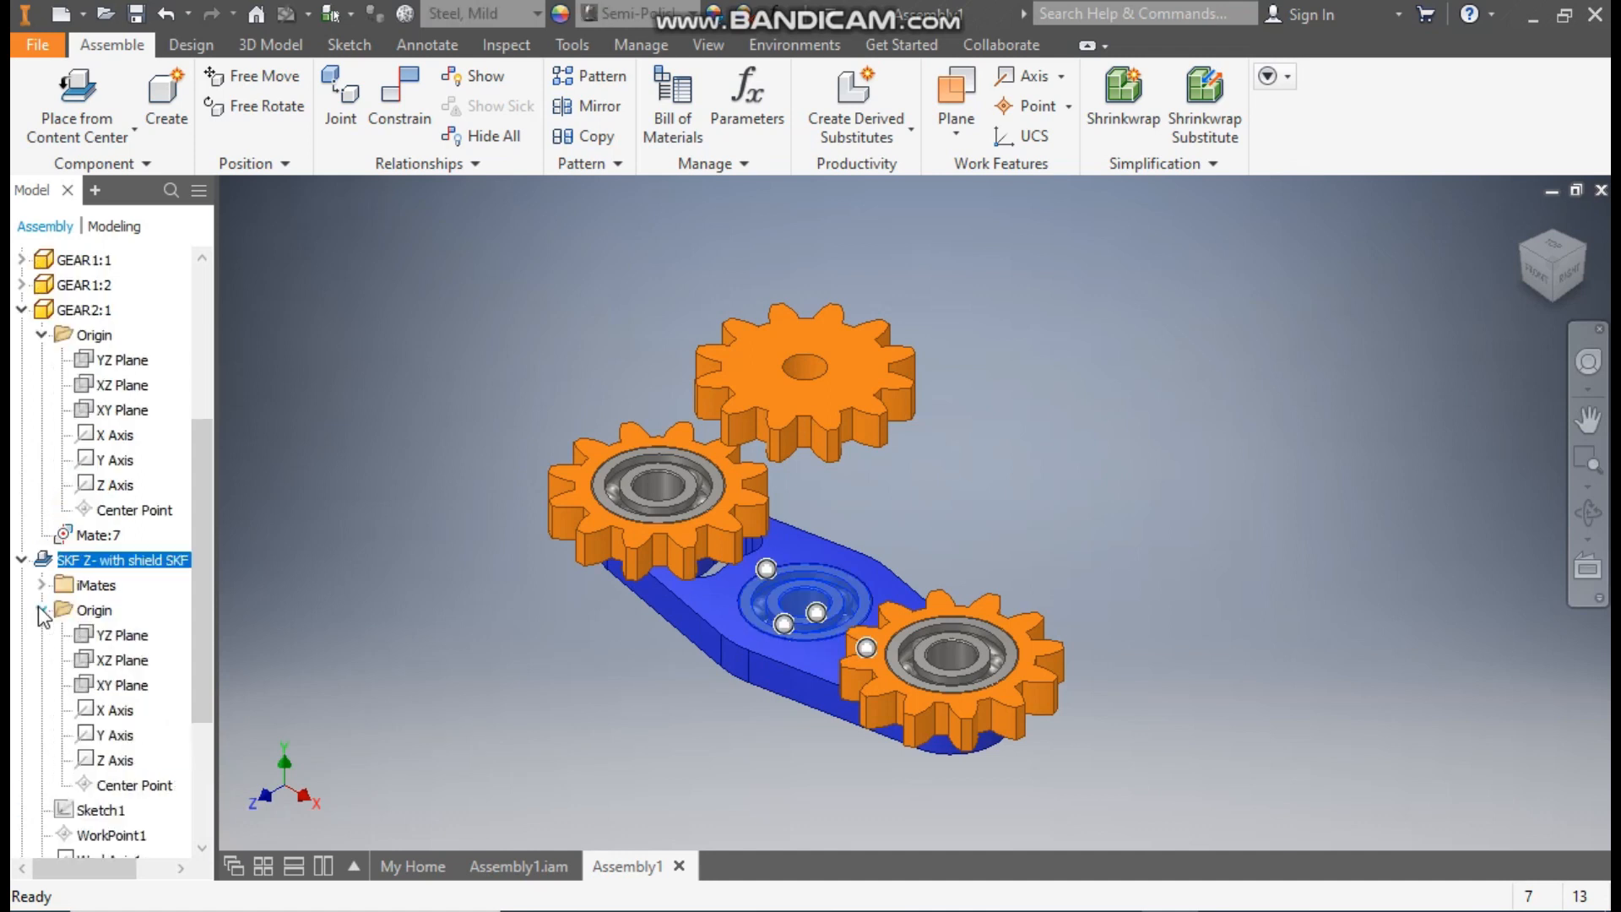
Mate the YZ plane of GEAR2:1 to the YZ plane of the middle bearing with 0 mm offset, and test the gear's motion.
left_click(127, 361)
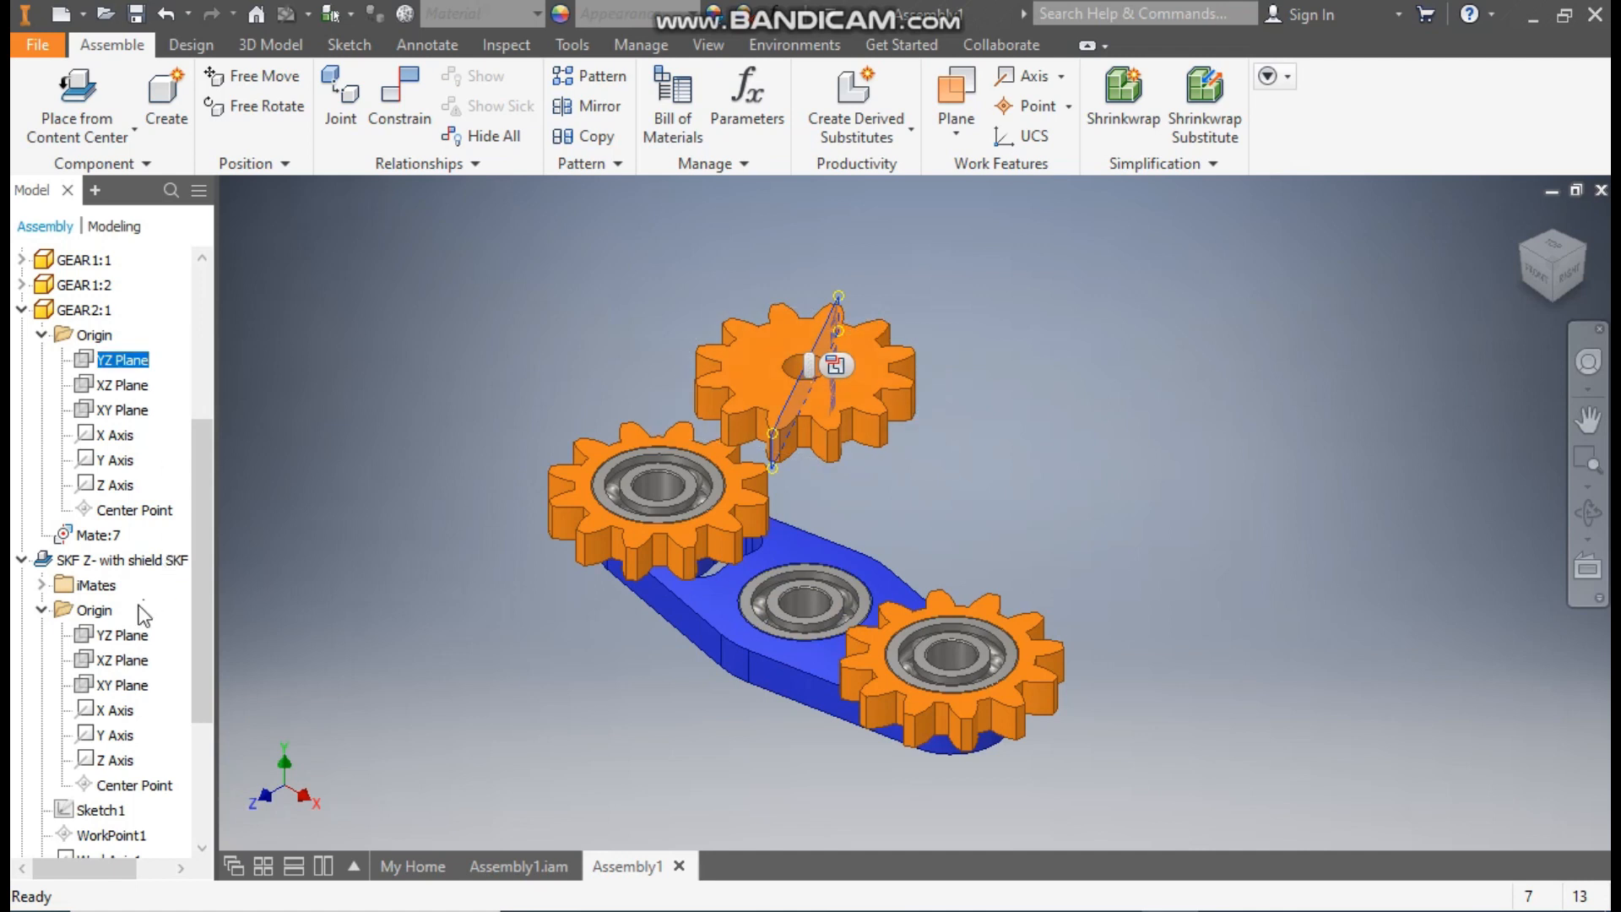
left_click(133, 638, "ctrl")
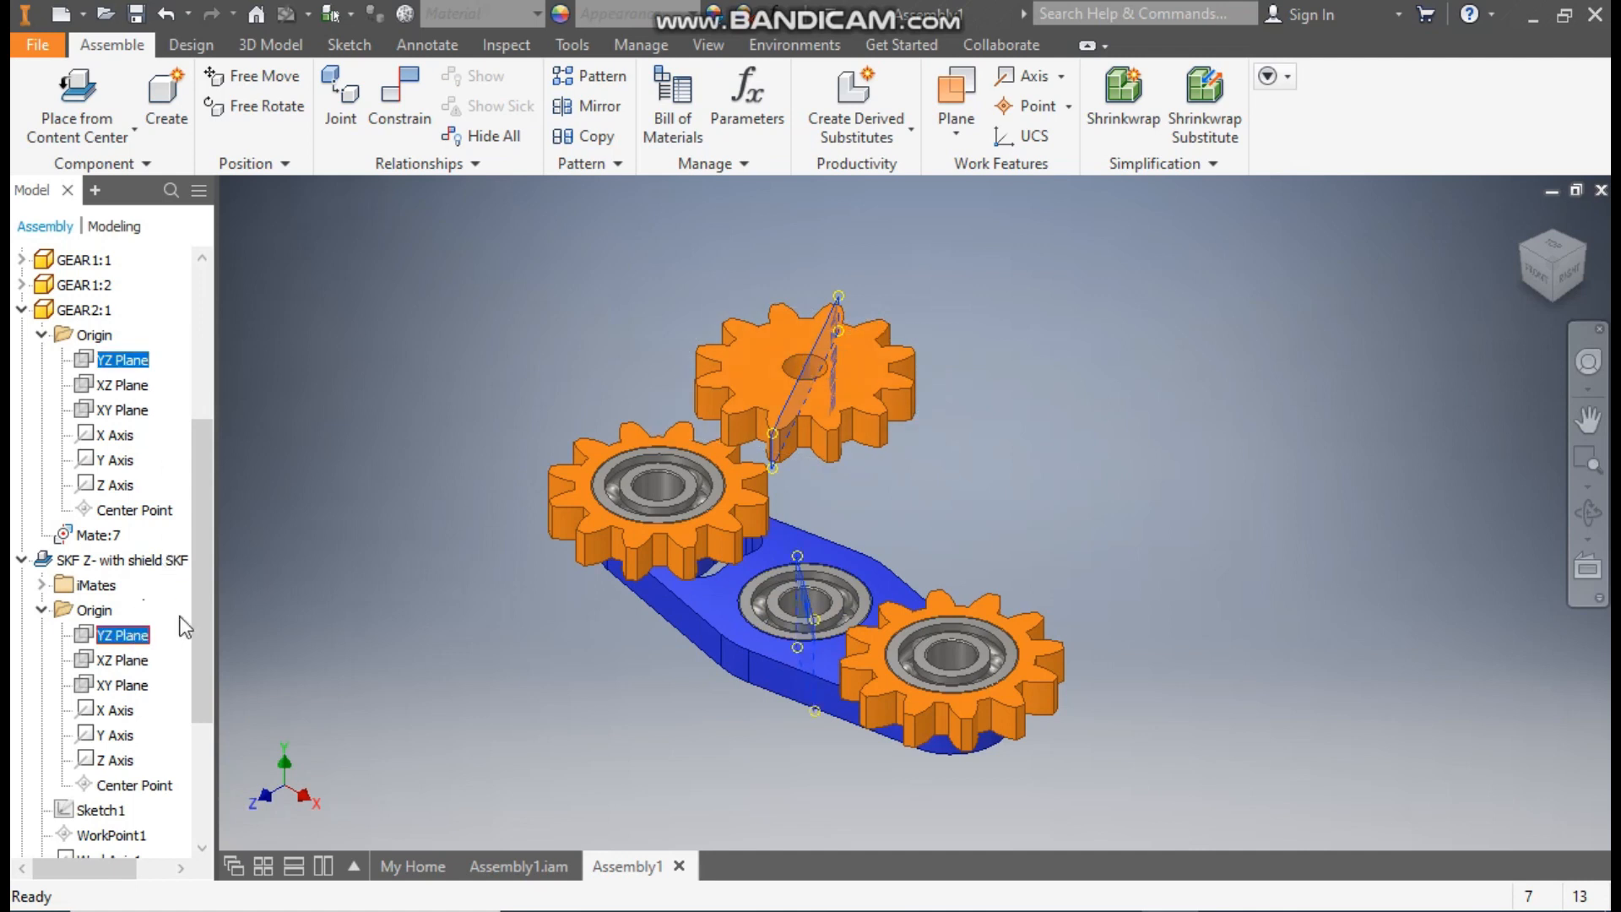
left_click(408, 94)
left_click(627, 454)
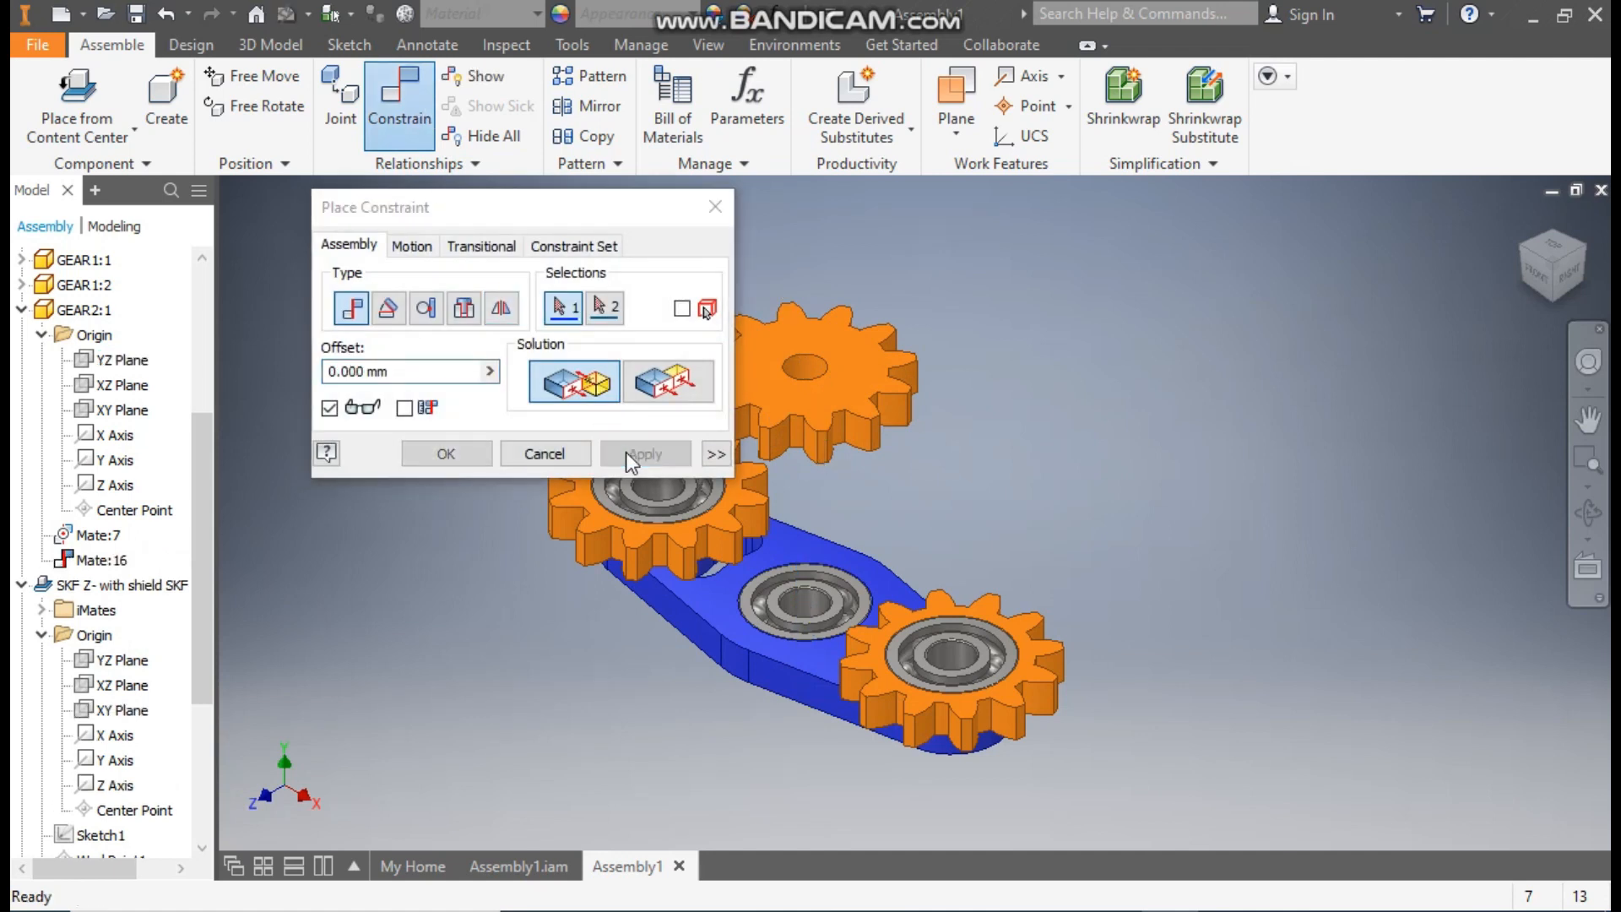
left_click(714, 207)
left_click_drag(787, 373, 1056, 459)
left_click(1055, 459)
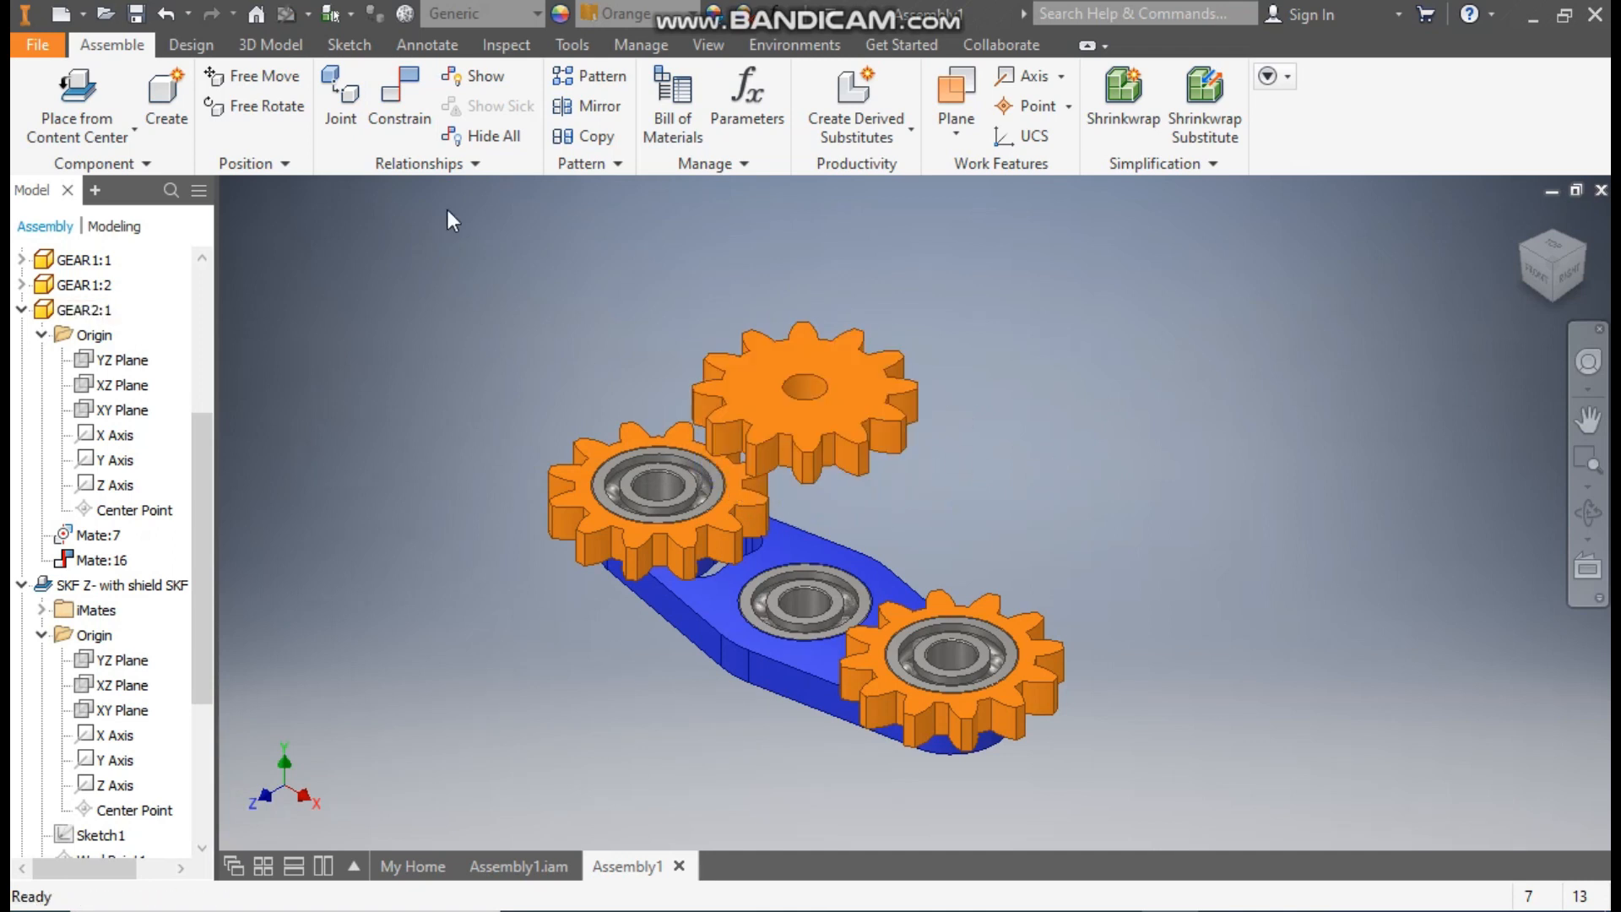
Mate the underside of GEAR2 to the upper face of the cover with 0 mm offset.
left_click(400, 95)
left_click(794, 548)
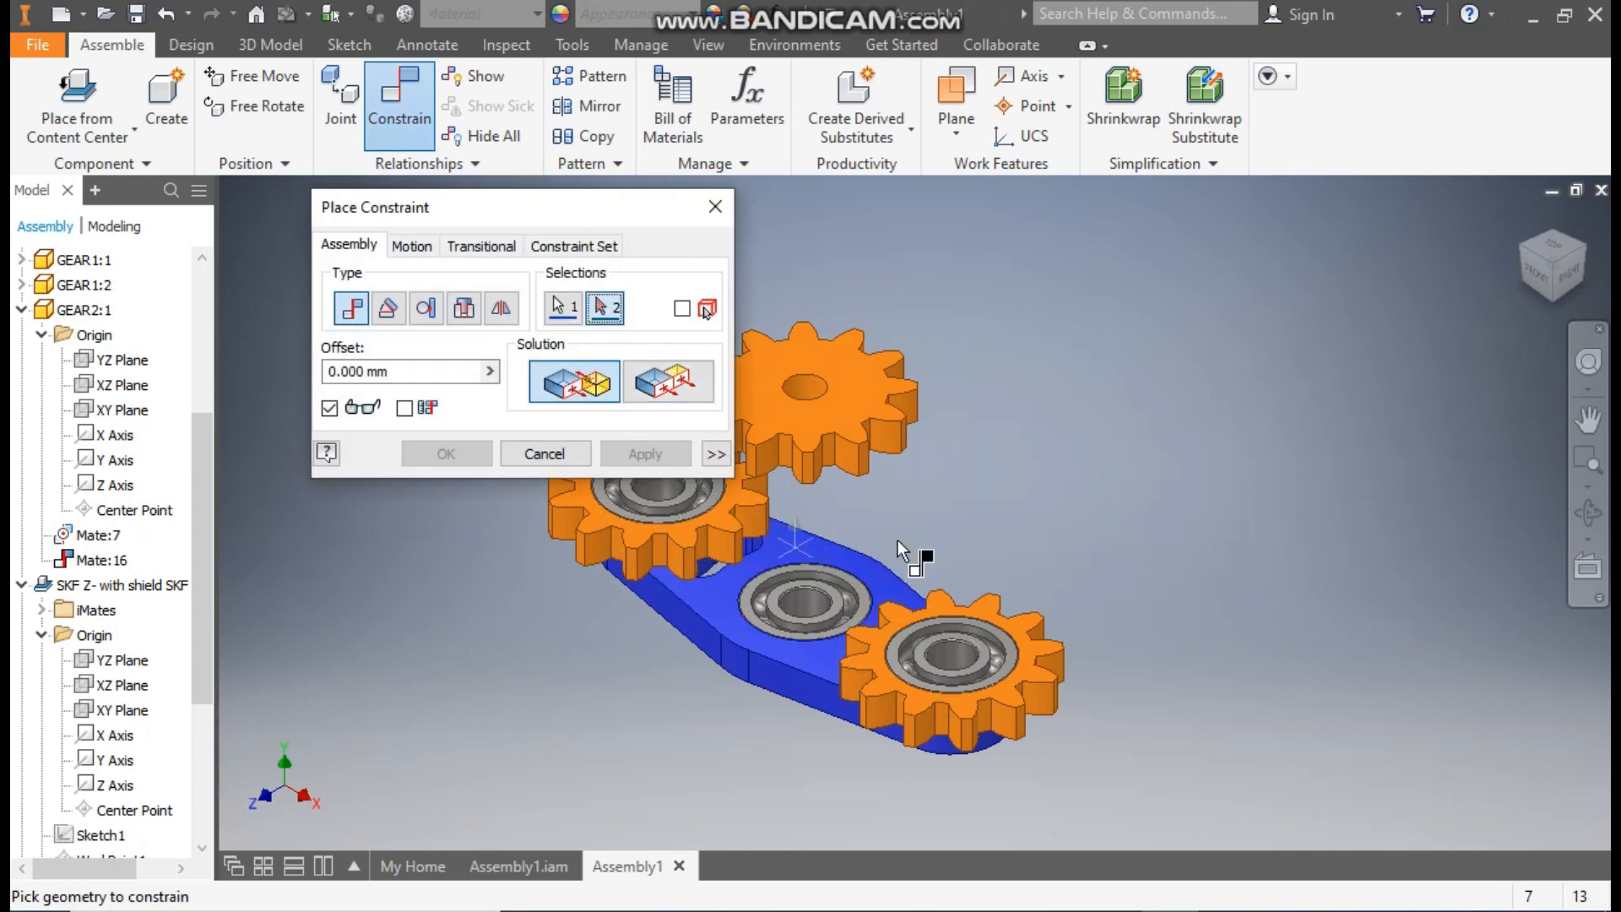
left_click_drag(1554, 299, 984, 431)
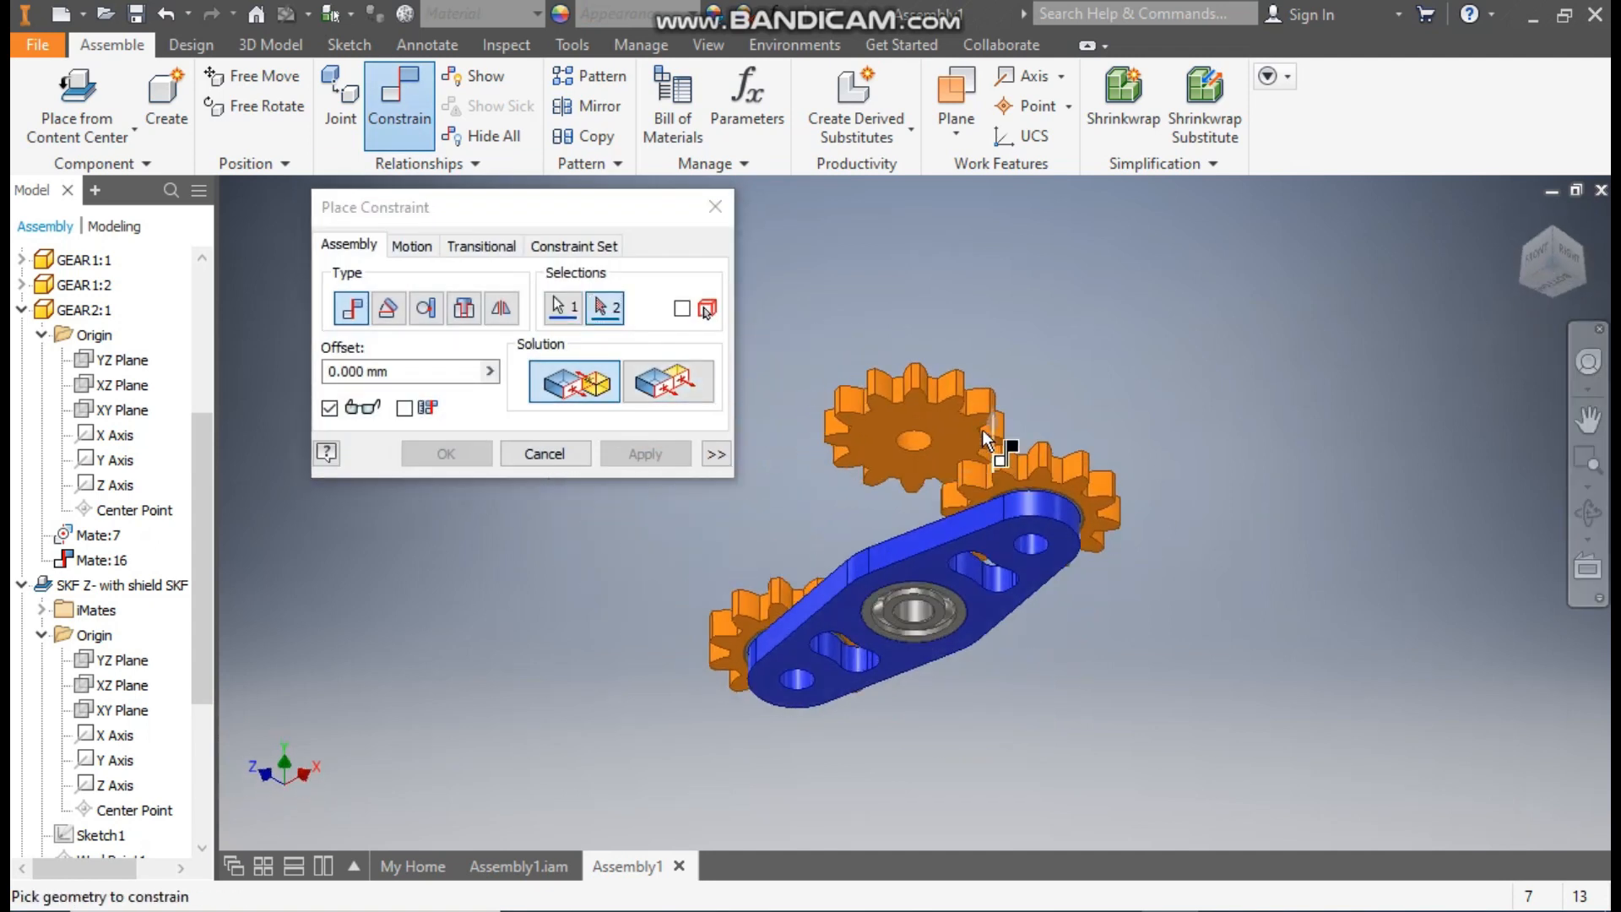
left_click(944, 424)
left_click(665, 460)
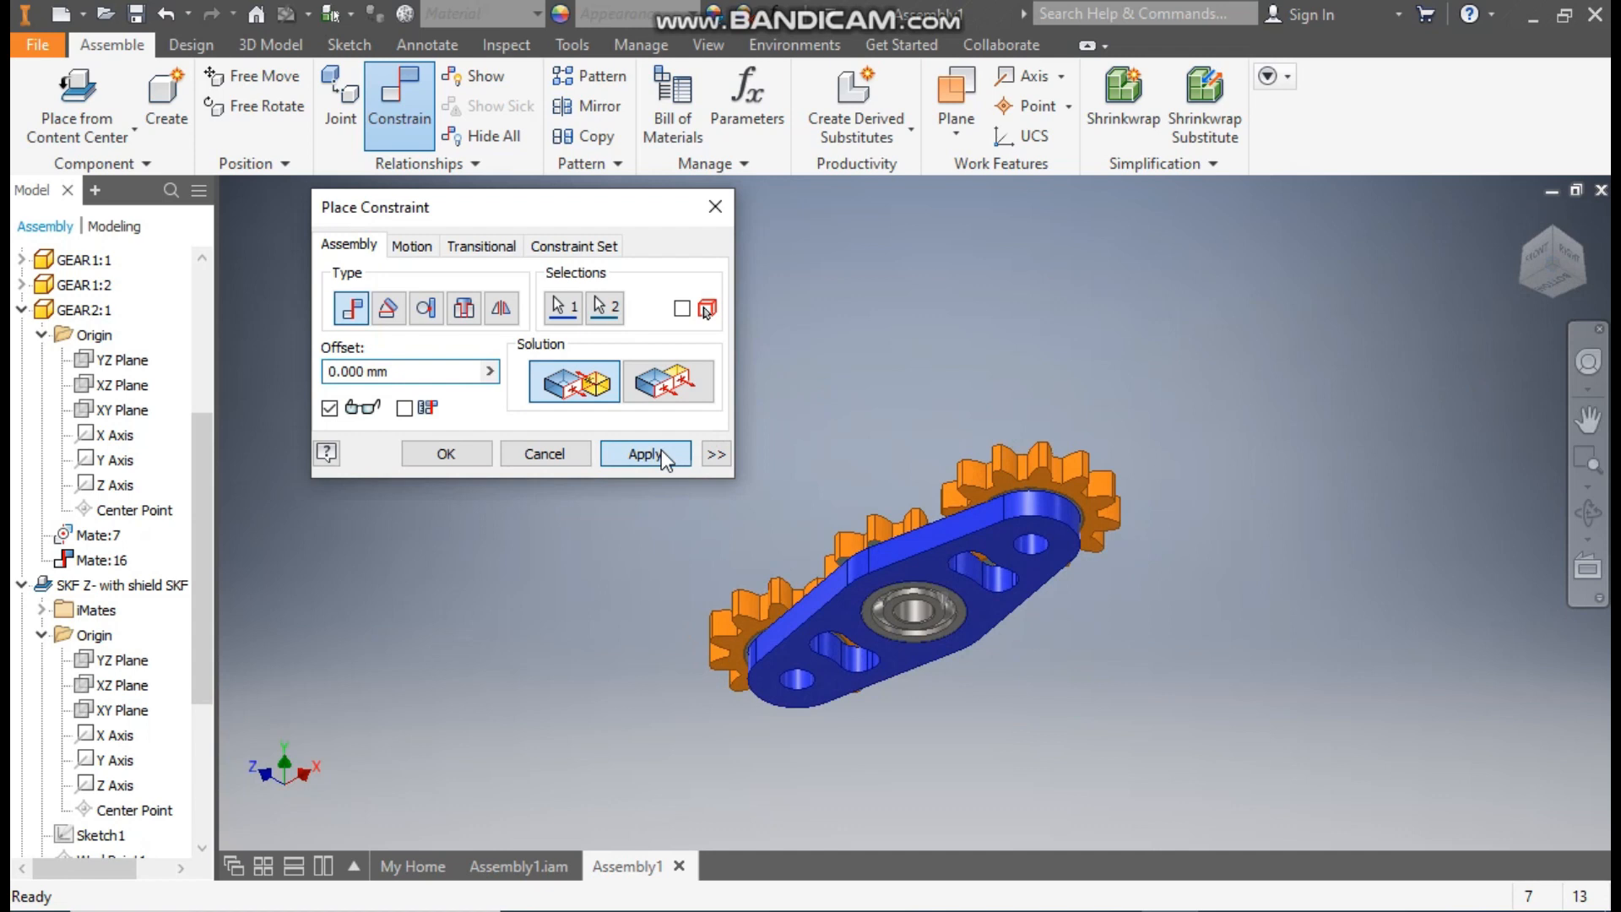
left_click(715, 207)
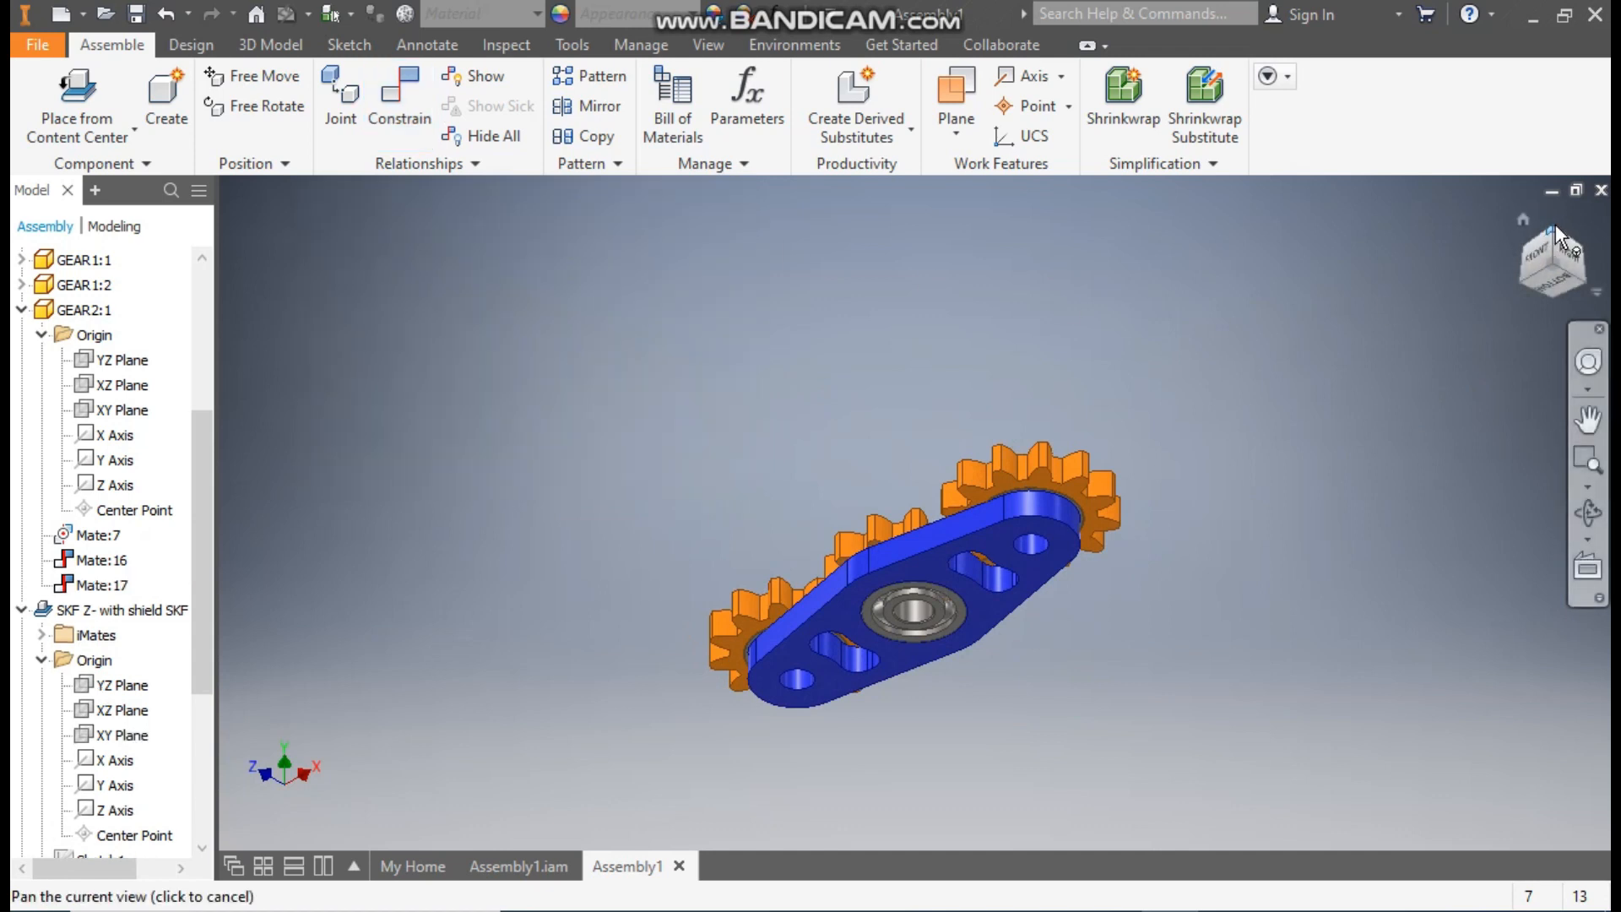
Look at the assembly from the top and rotate the gears until the teeth of GEAR2 mesh with both GEAR1 parts.
left_click_drag(1558, 241, 1425, 396)
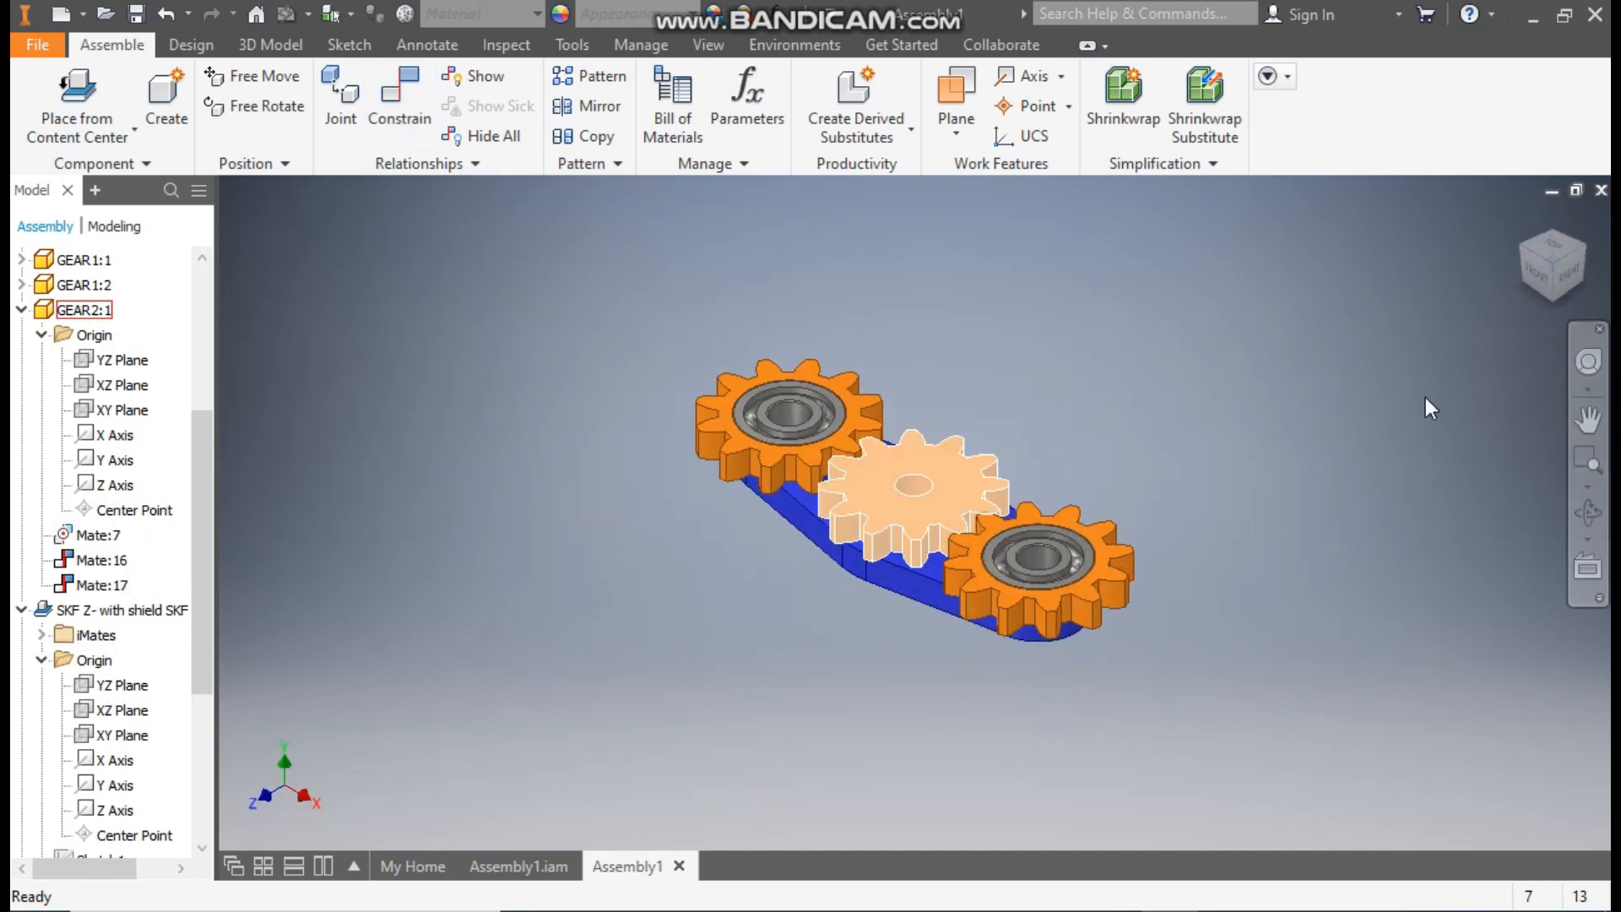
left_click(1551, 246)
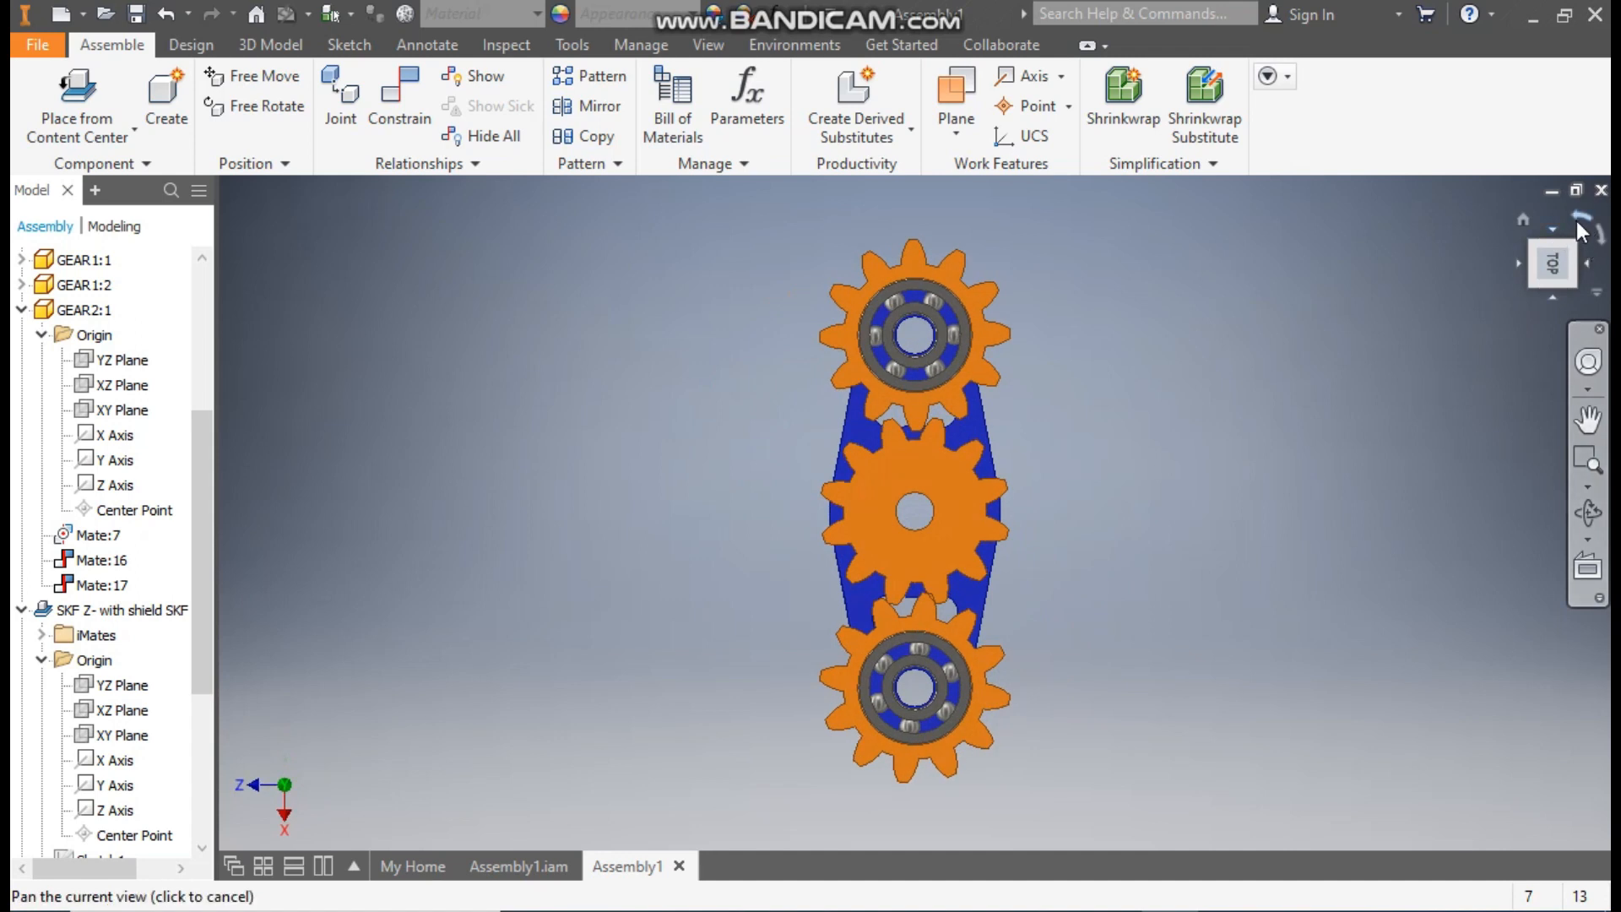
left_click_drag(885, 398, 925, 516)
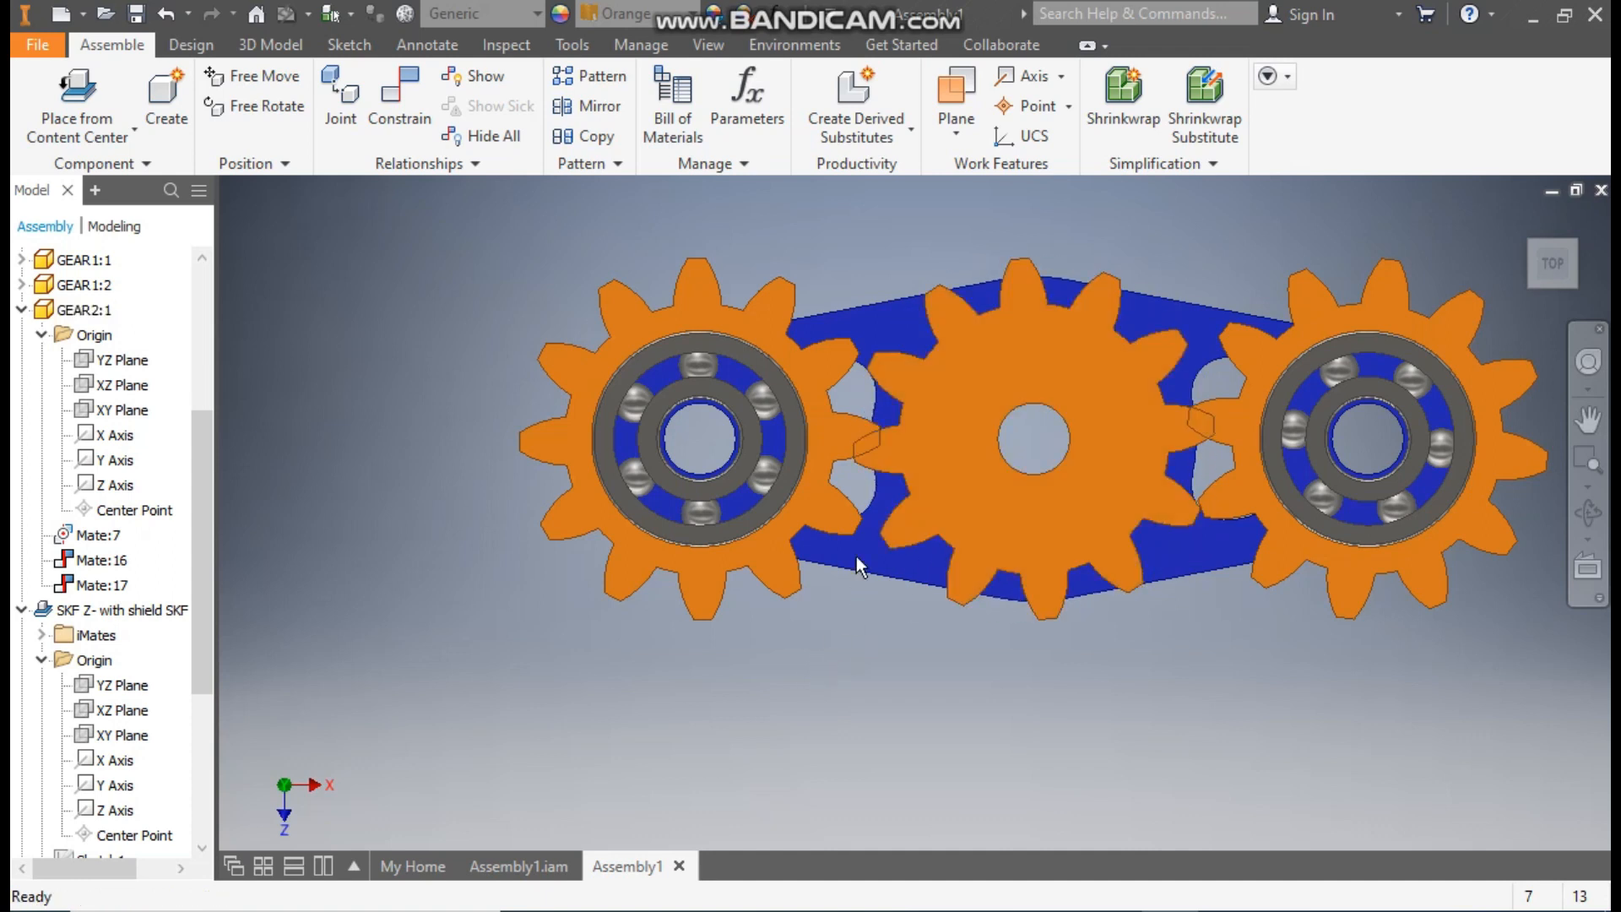
left_click_drag(1213, 418, 798, 508)
scroll(794, 489, "up", 5)
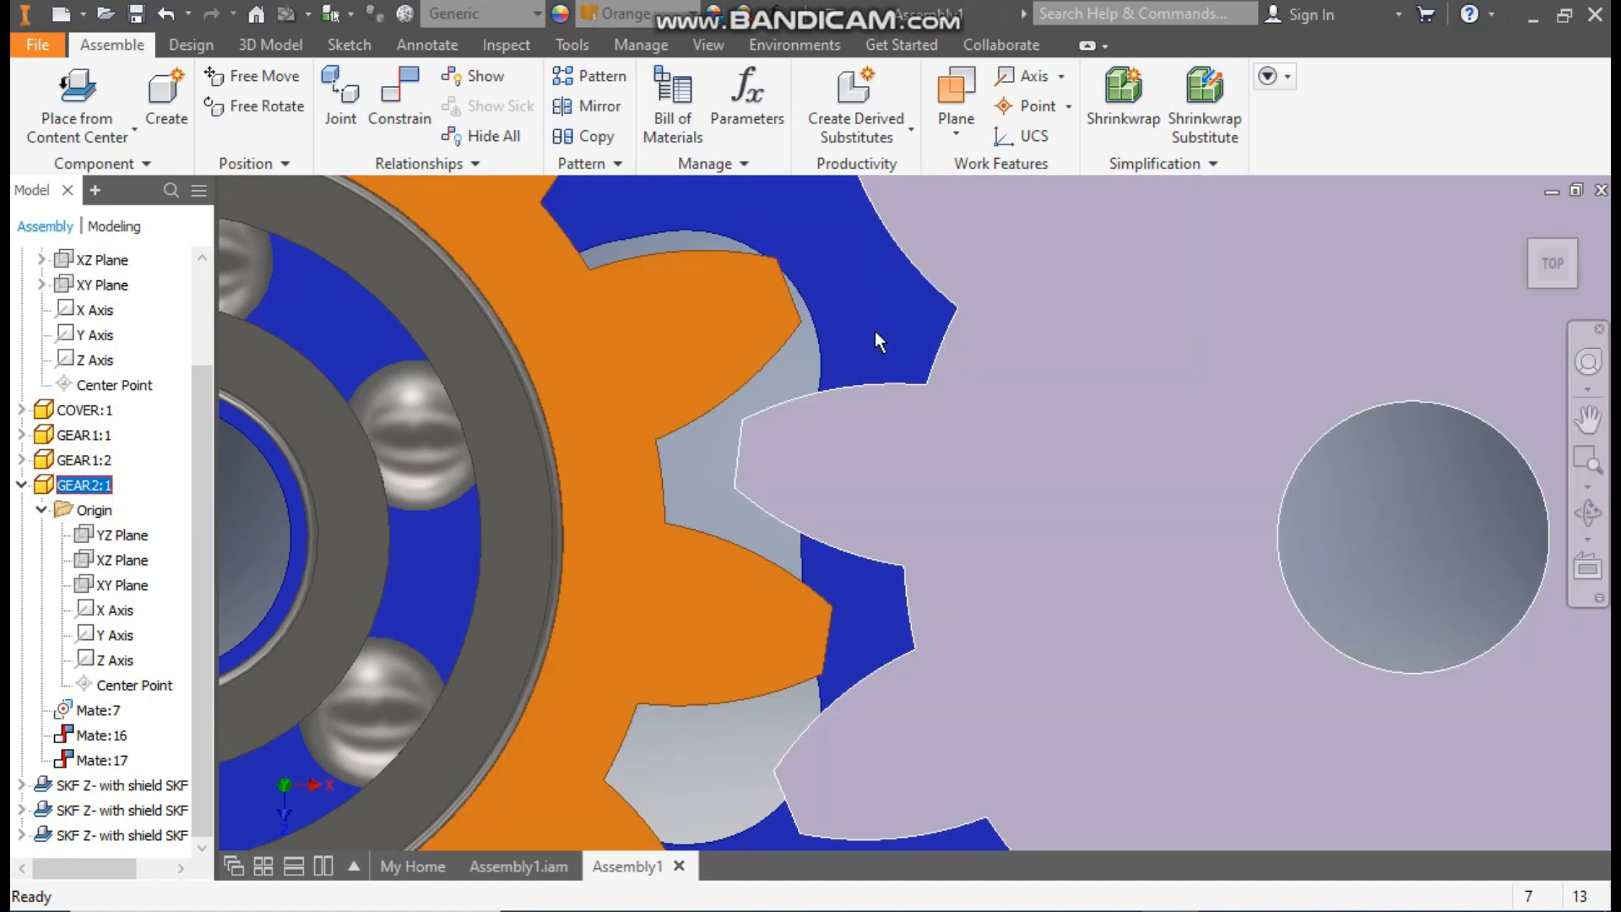
scroll(875, 331, "down", 5)
left_click(307, 387)
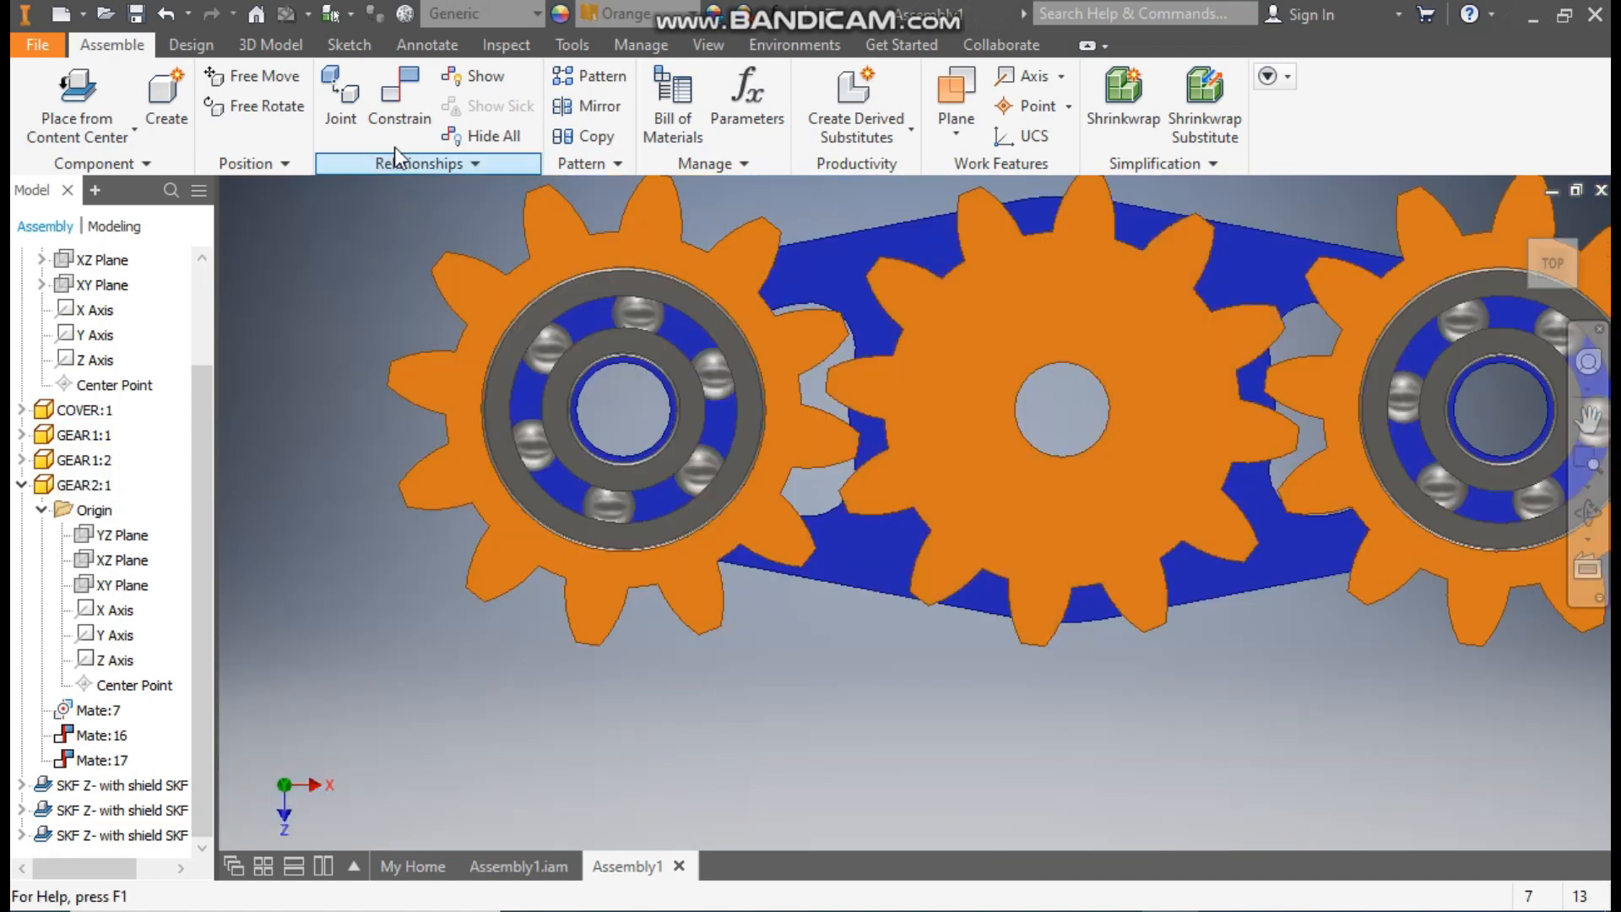
Add a rotation motion constraint between GEAR1:1 and GEAR2:1, using tooth faces, the reverse solution and a ratio of 1.000 ul.
left_click(397, 103)
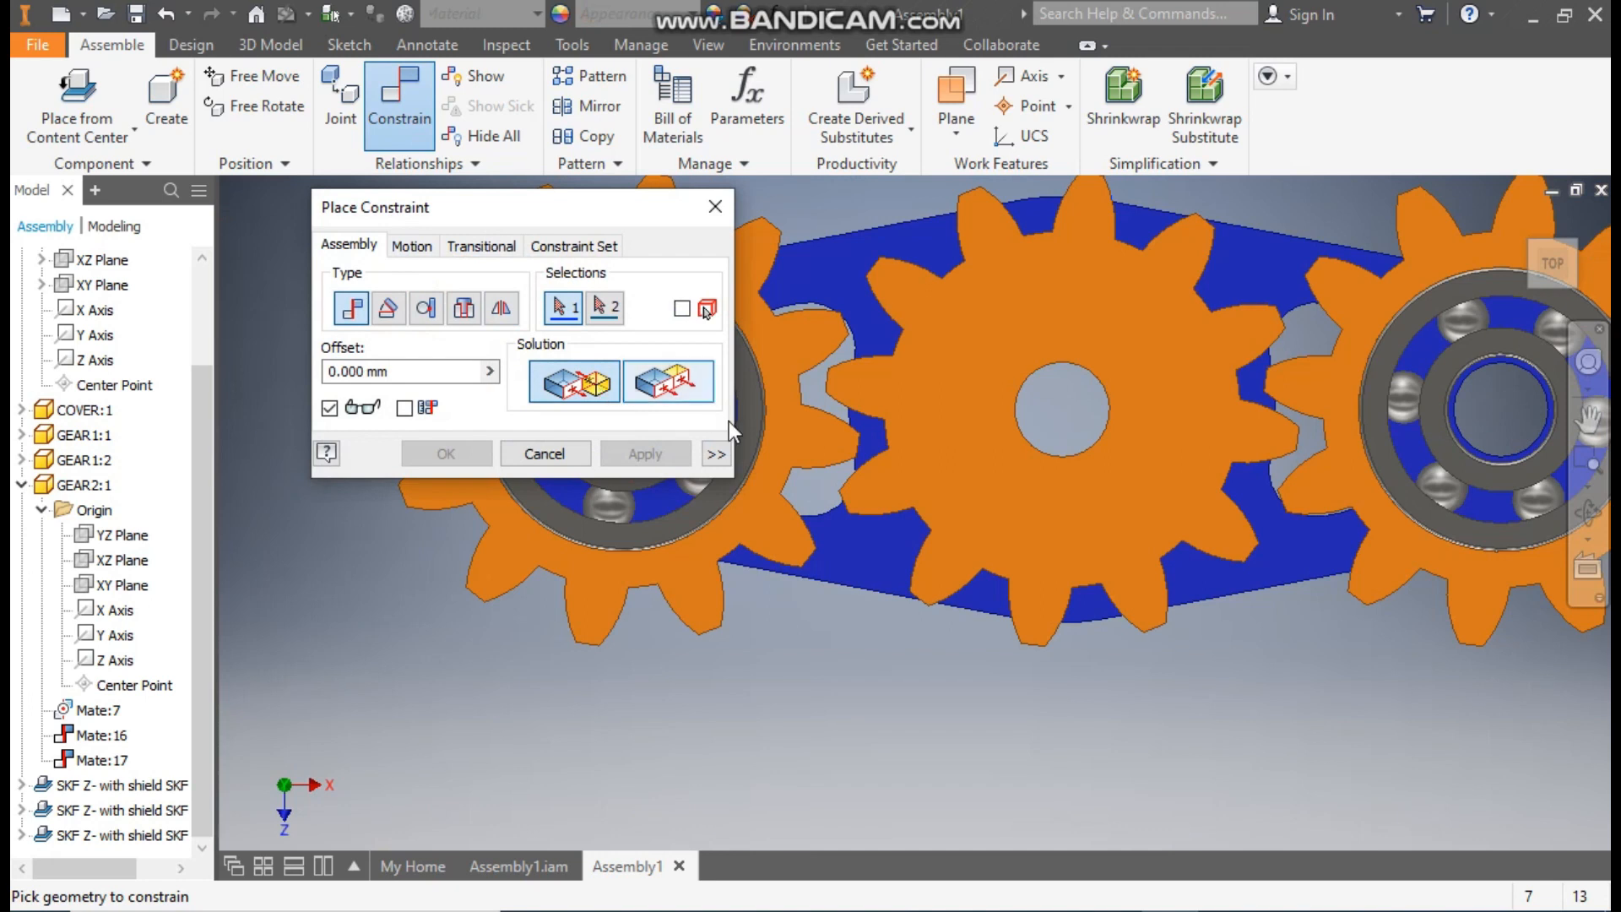
middle_click_drag(764, 487, 707, 494, "shift")
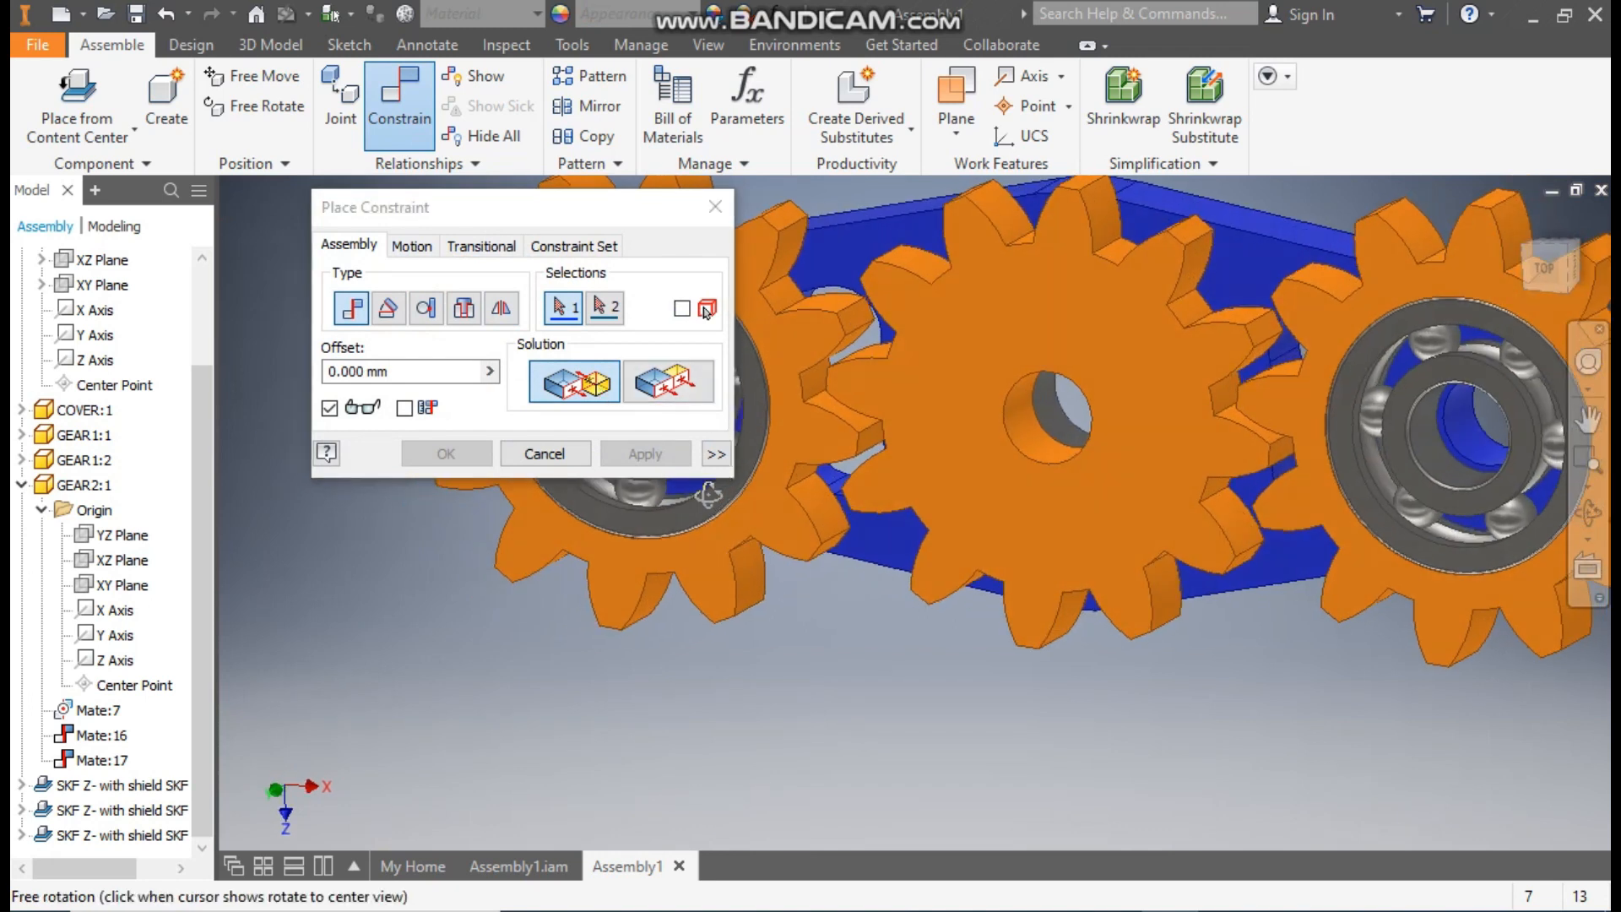
left_click(402, 253)
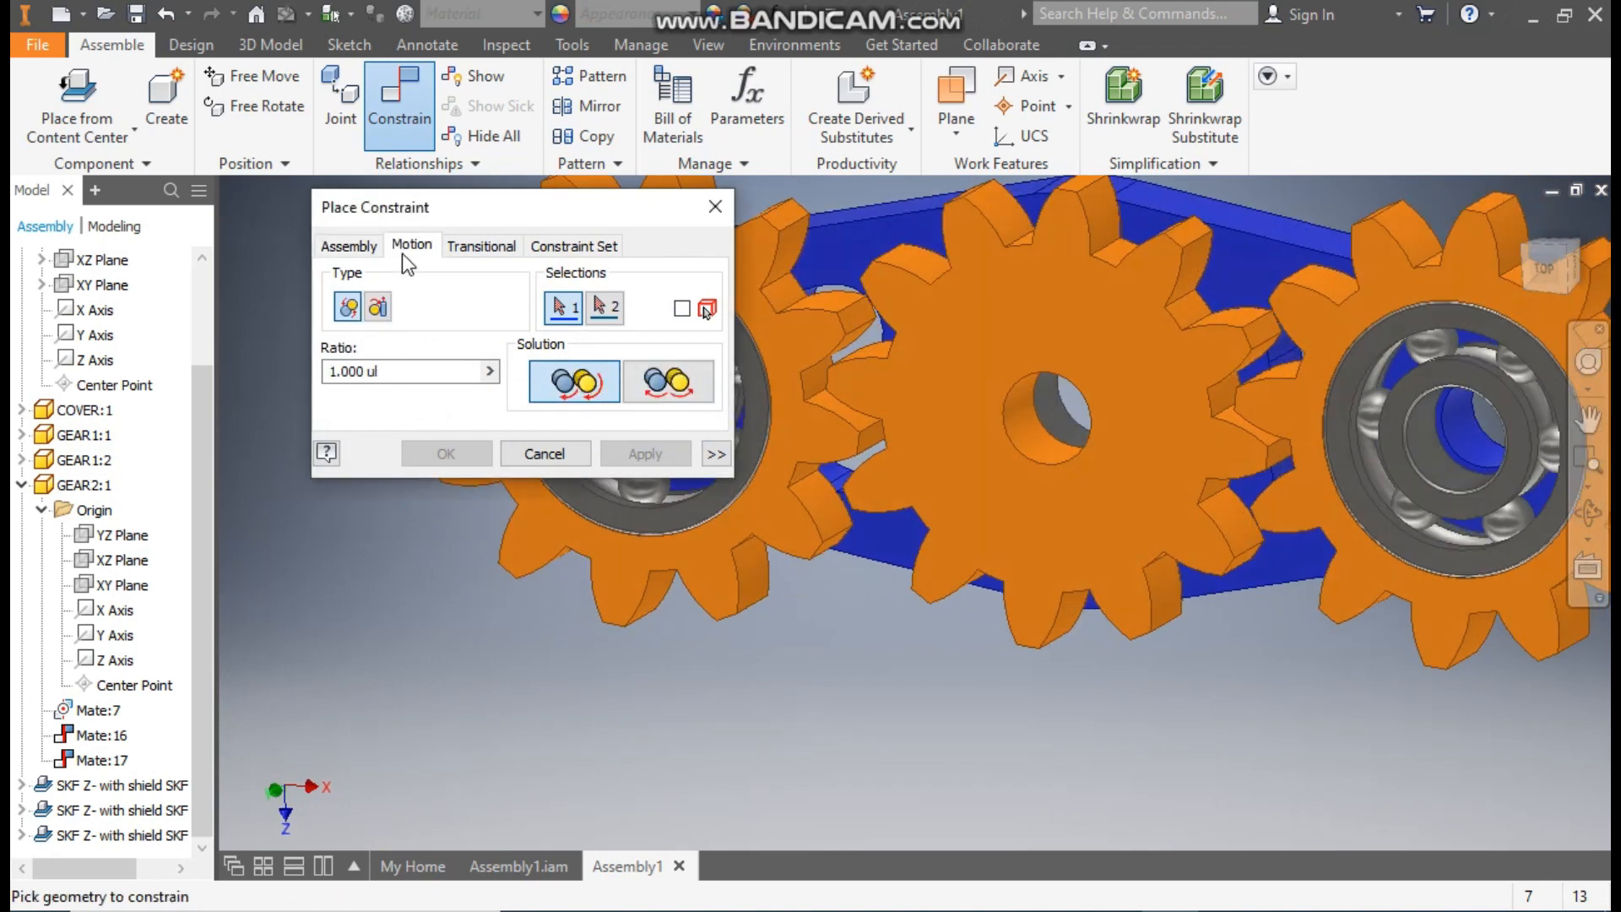
left_click(657, 401)
middle_click_drag(936, 454, 1058, 572)
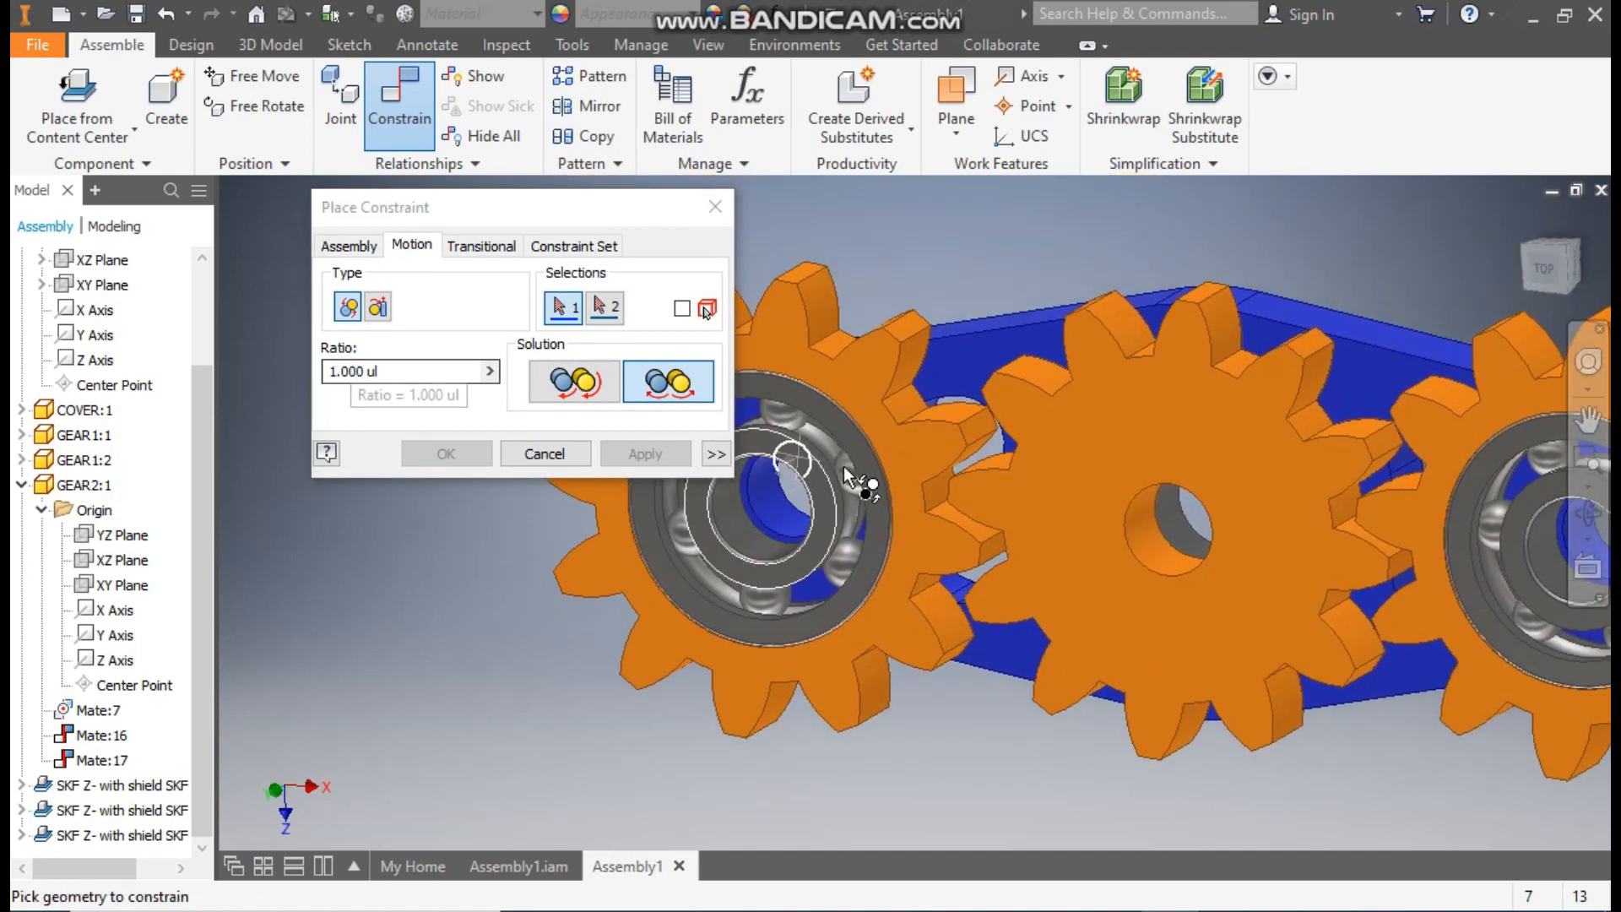
scroll(914, 476, "up", 5)
left_click(986, 537)
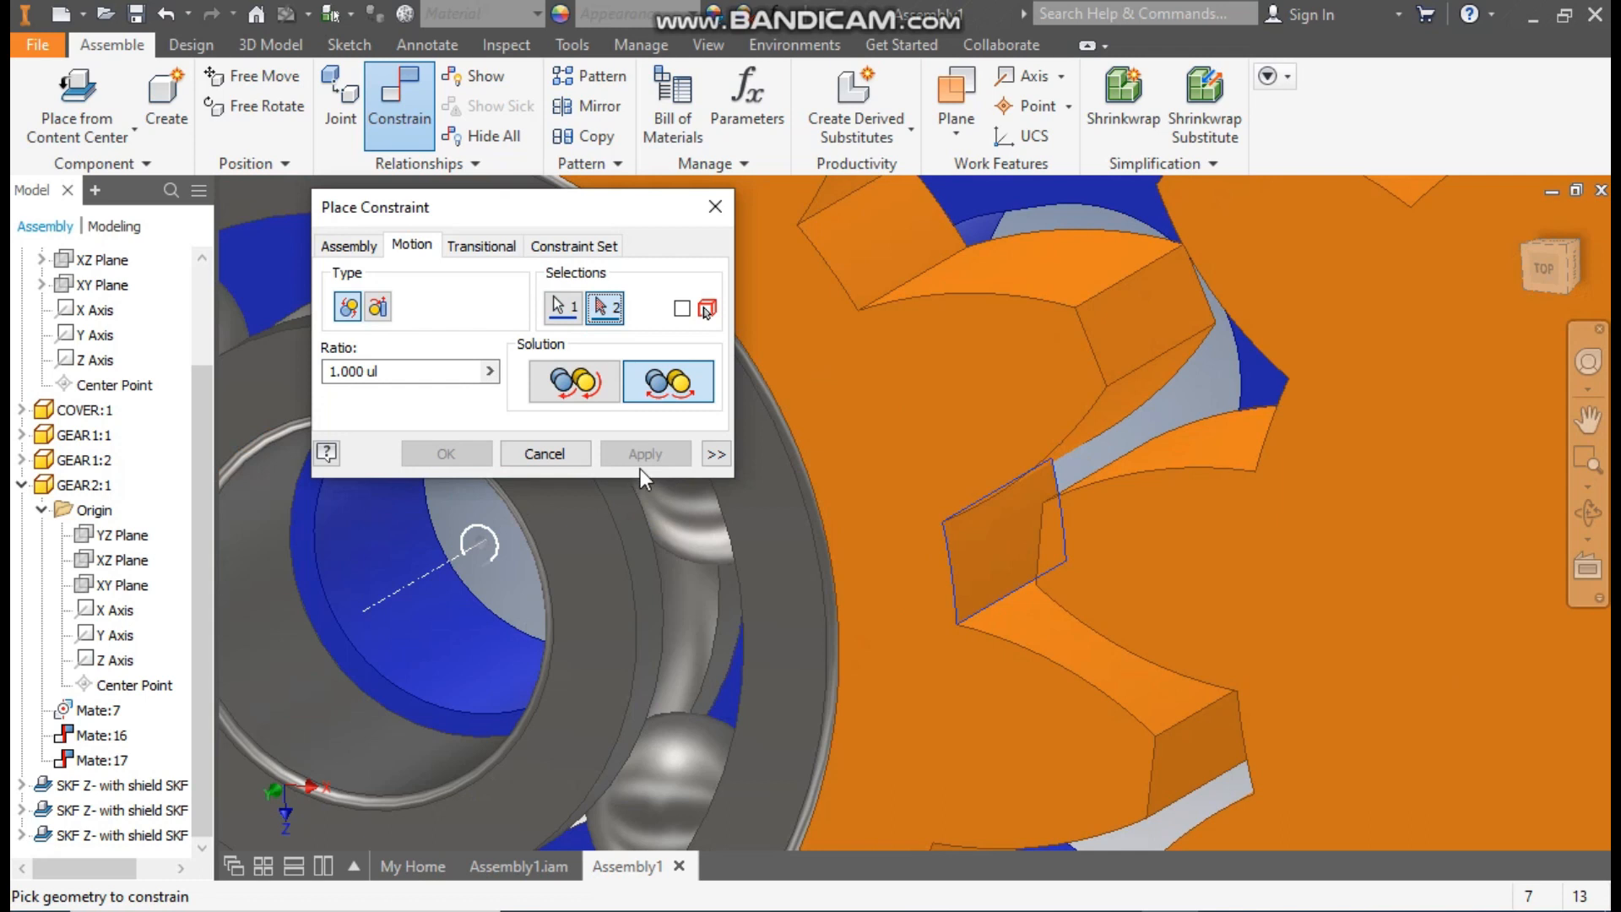
scroll(1301, 447, "down", 4)
middle_click_drag(1093, 535, 1358, 436, "shift")
left_click(1389, 426)
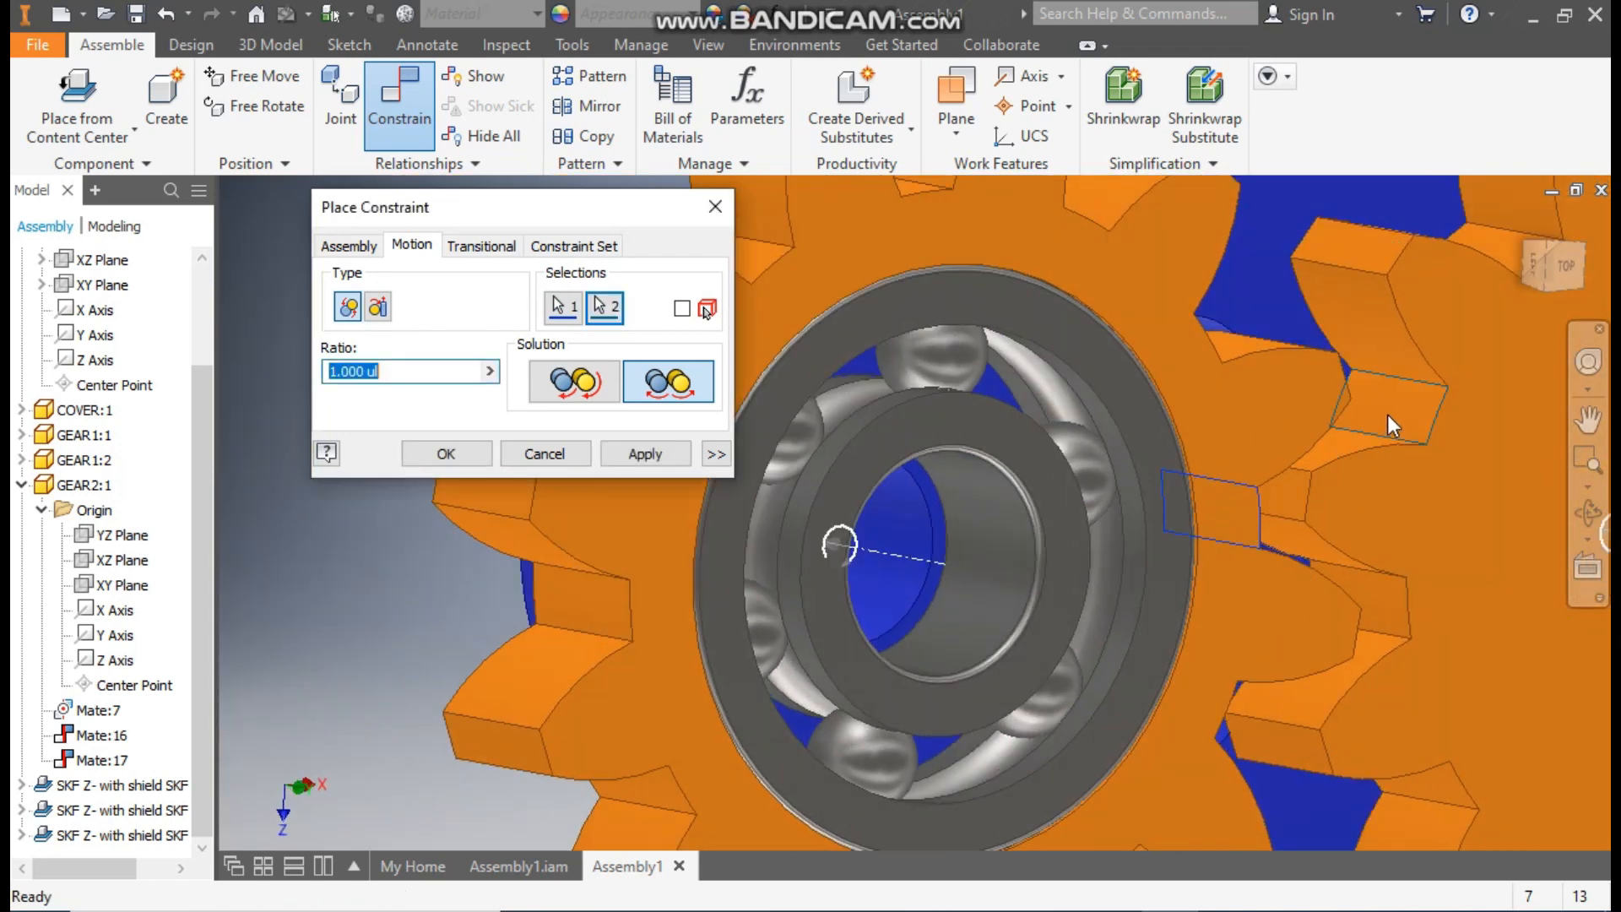
left_click(632, 456)
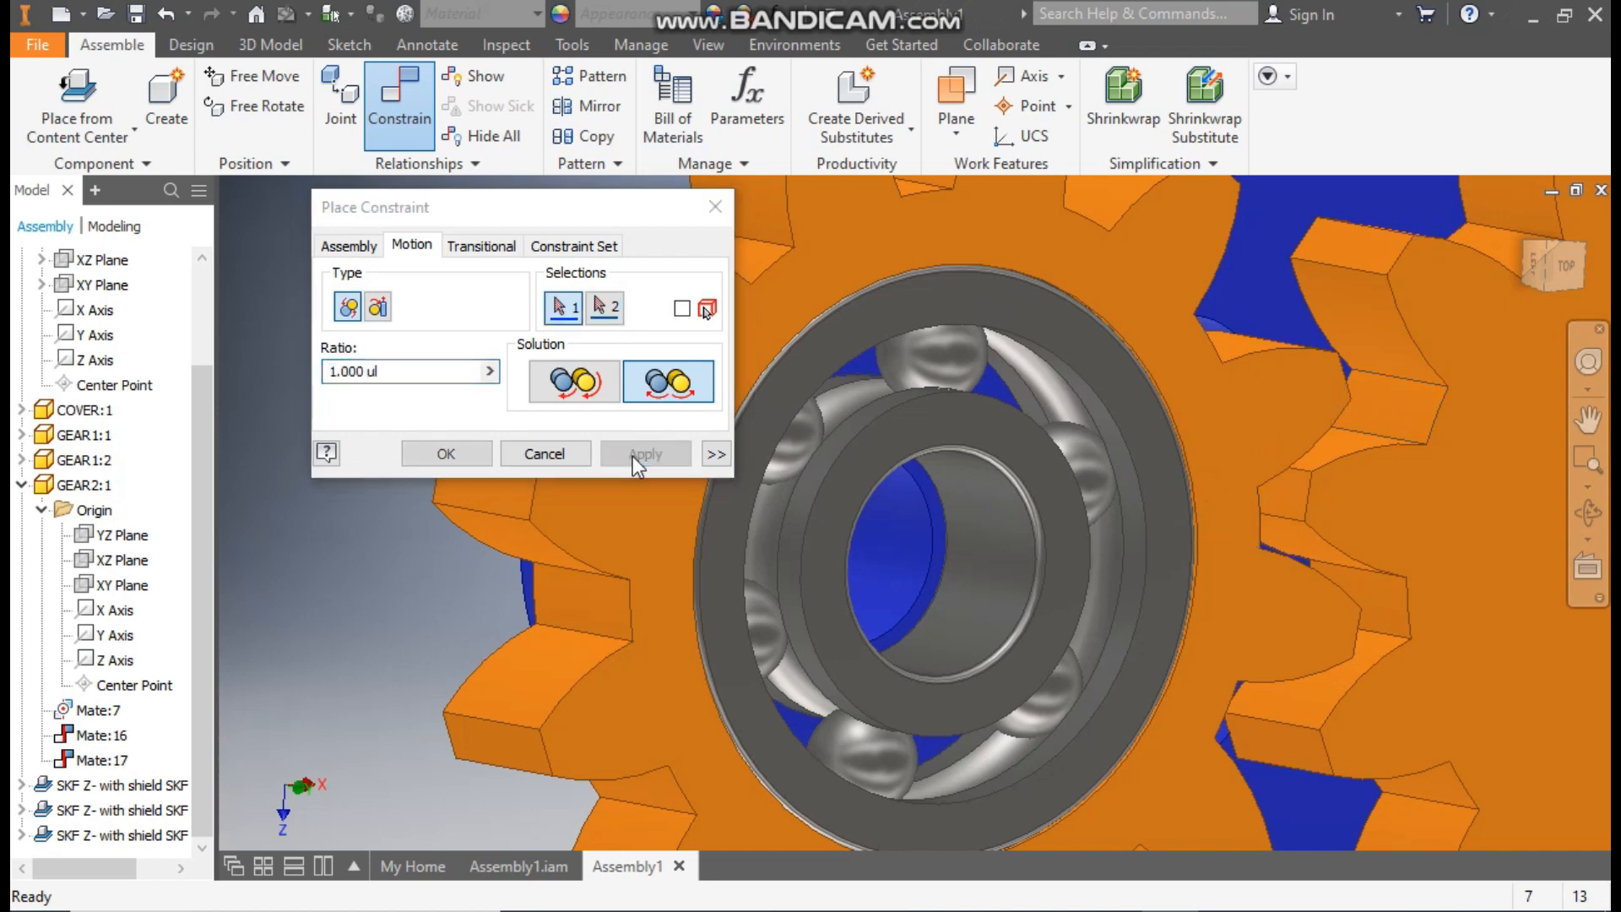
left_click(714, 213)
Rotate GEAR2 to test its coupled motion with GEAR1:1.
scroll(844, 423, "down", 5)
left_click_drag(1016, 430, 1090, 494)
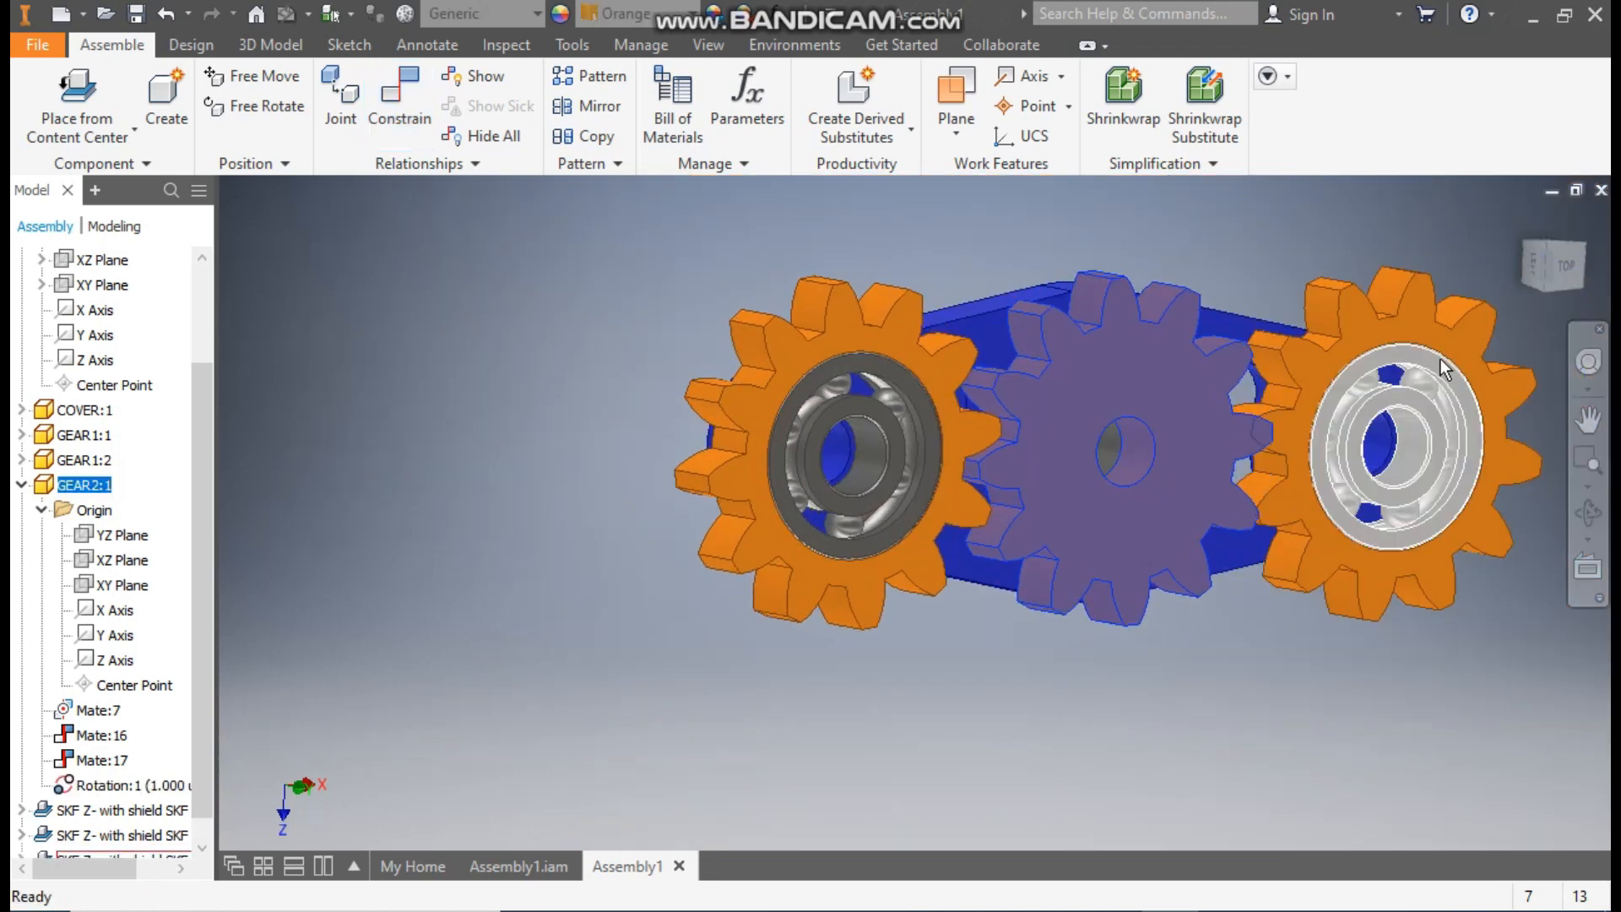
Rotate GEAR2 and GEAR1:2 in the top view until their teeth mesh.
left_click(1566, 270)
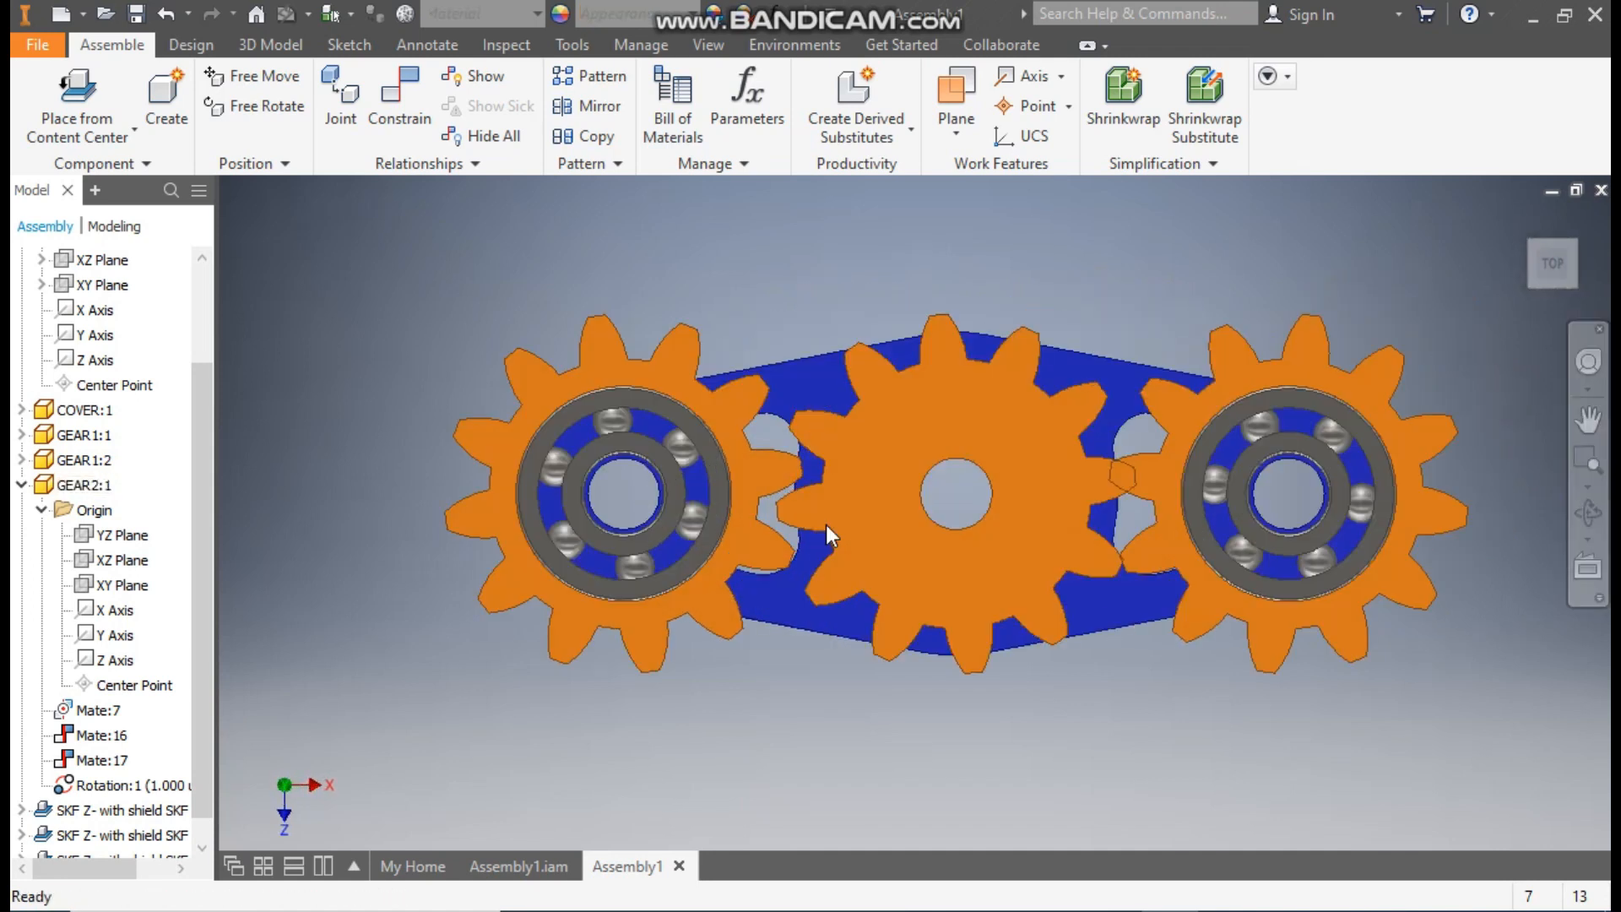
left_click_drag(807, 503, 922, 579)
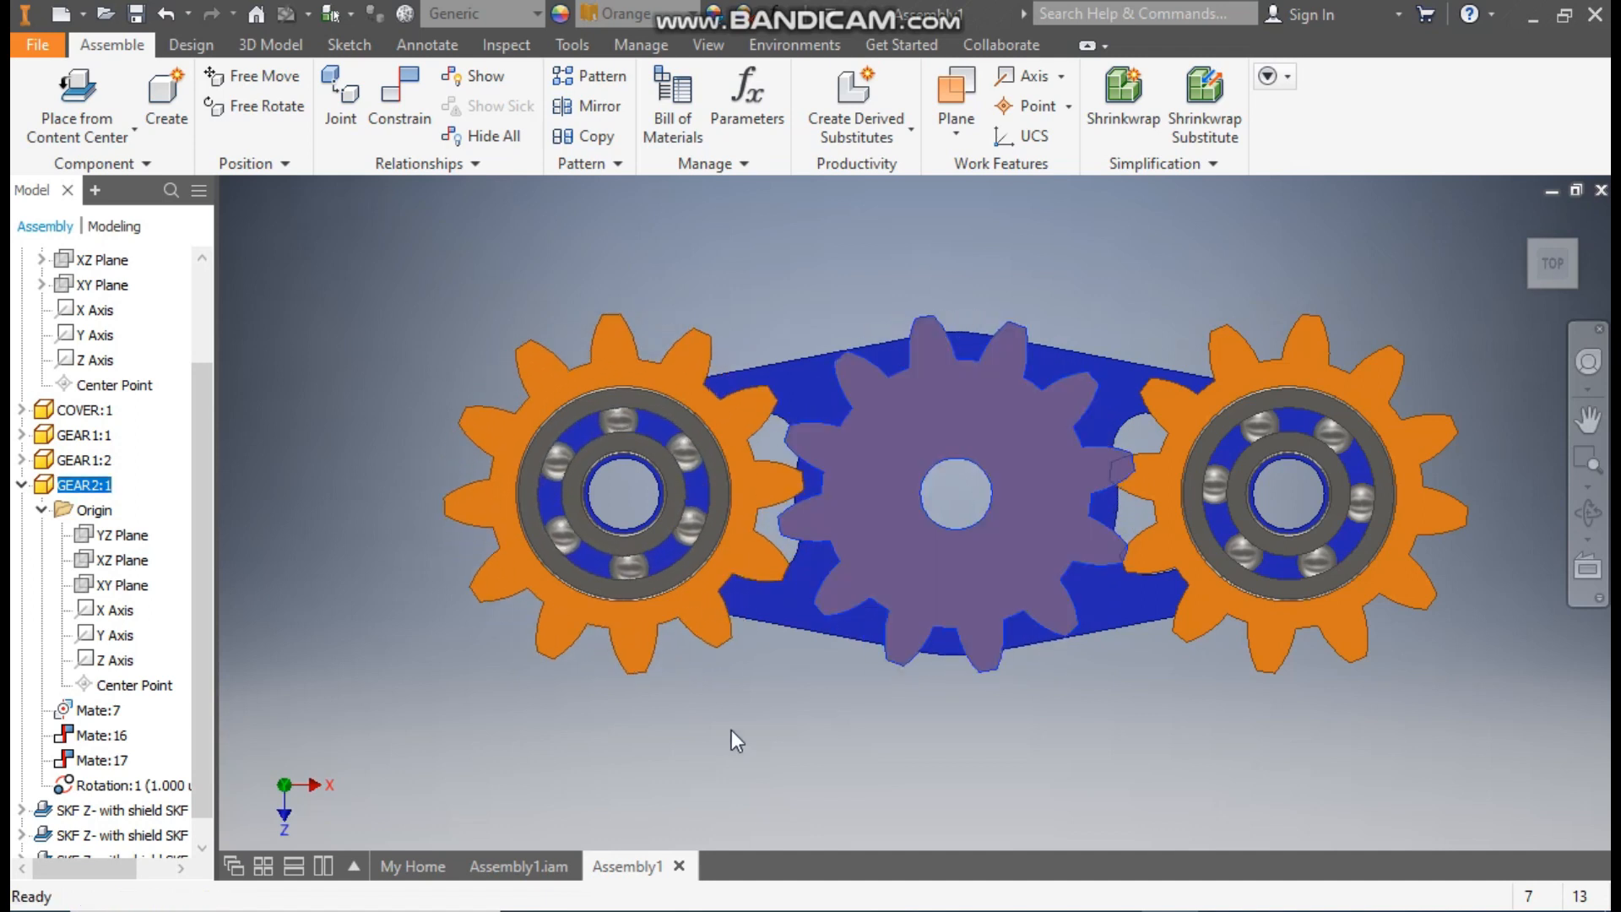
left_click(793, 701)
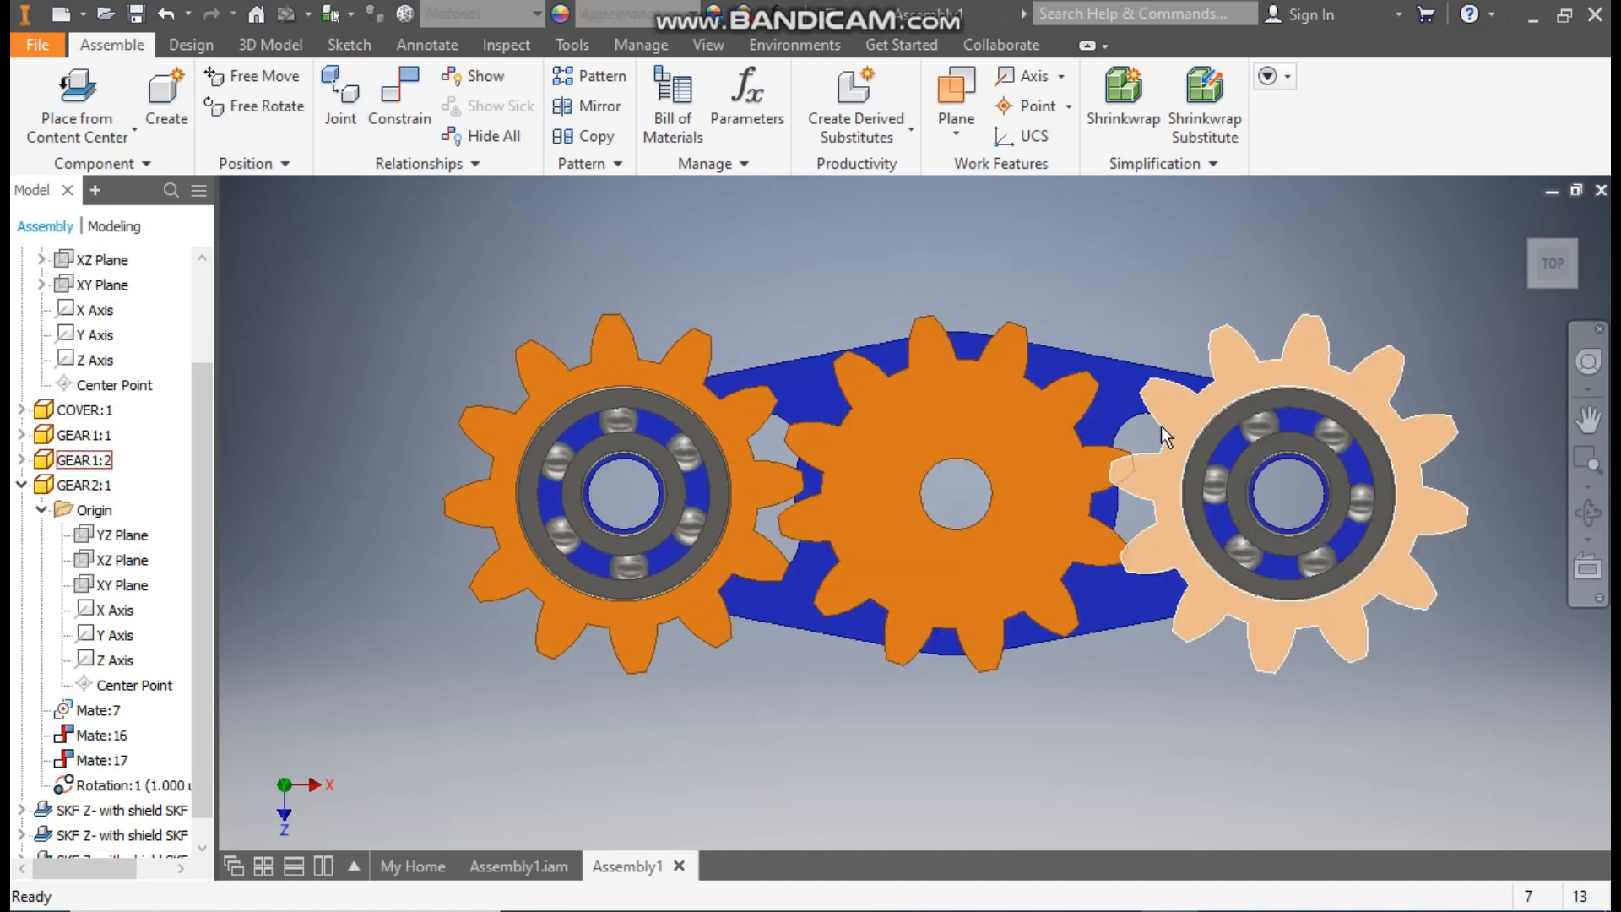
left_click_drag(1160, 414, 1199, 383)
left_click(1091, 758)
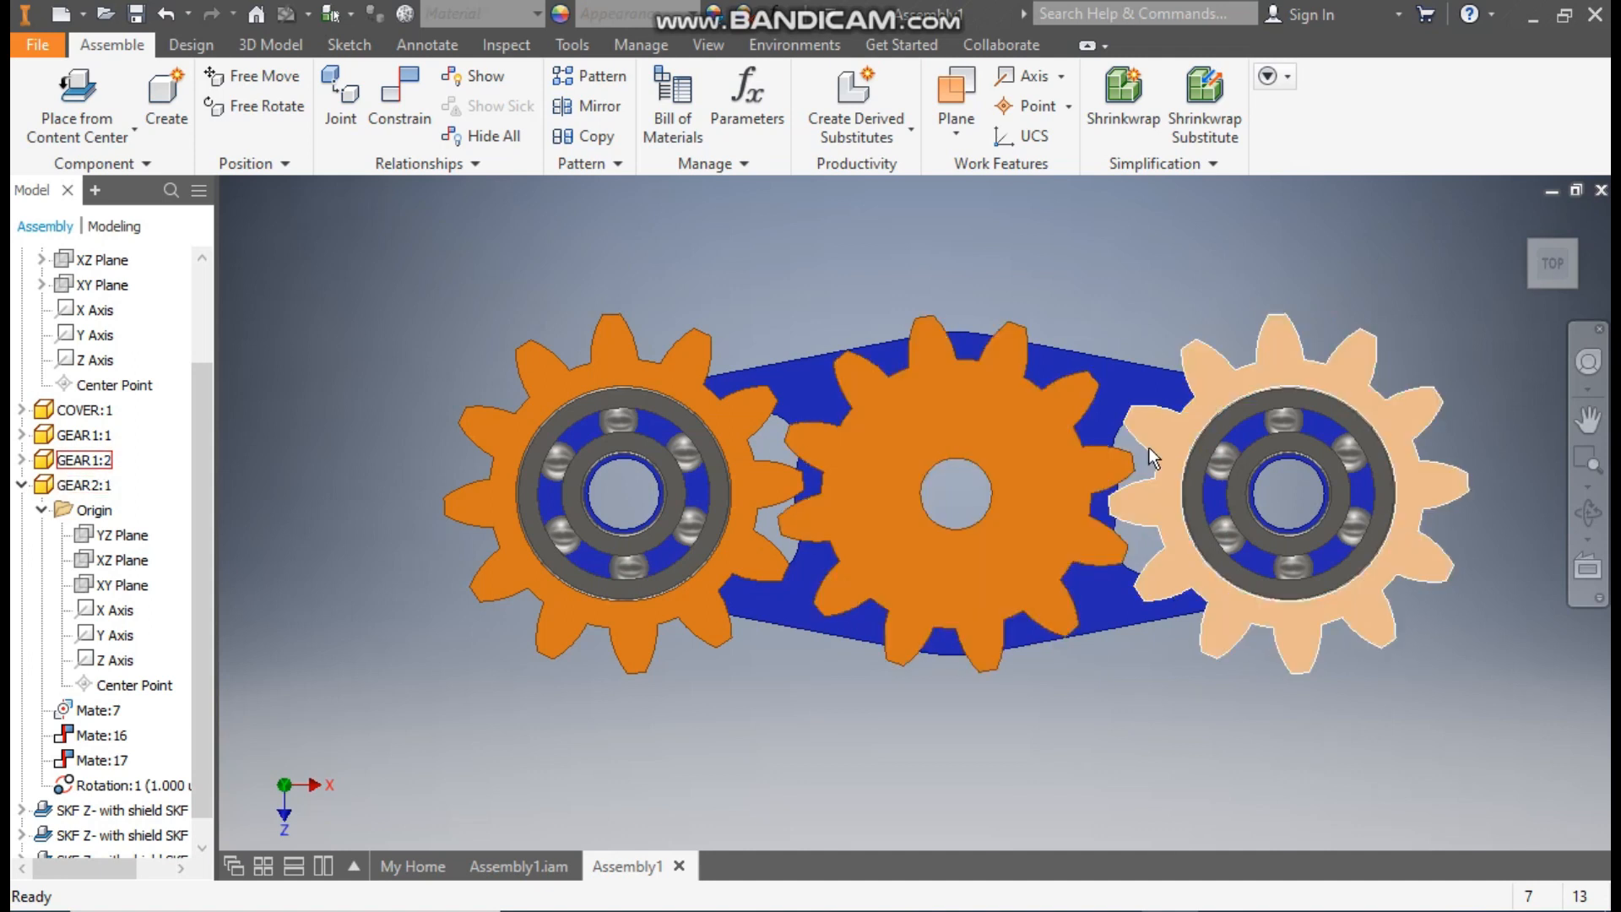
Add a rotation motion constraint between GEAR1:2 and GEAR2:1, using tooth faces, the reverse solution and a ratio of 1.000 ul.
left_click(417, 98)
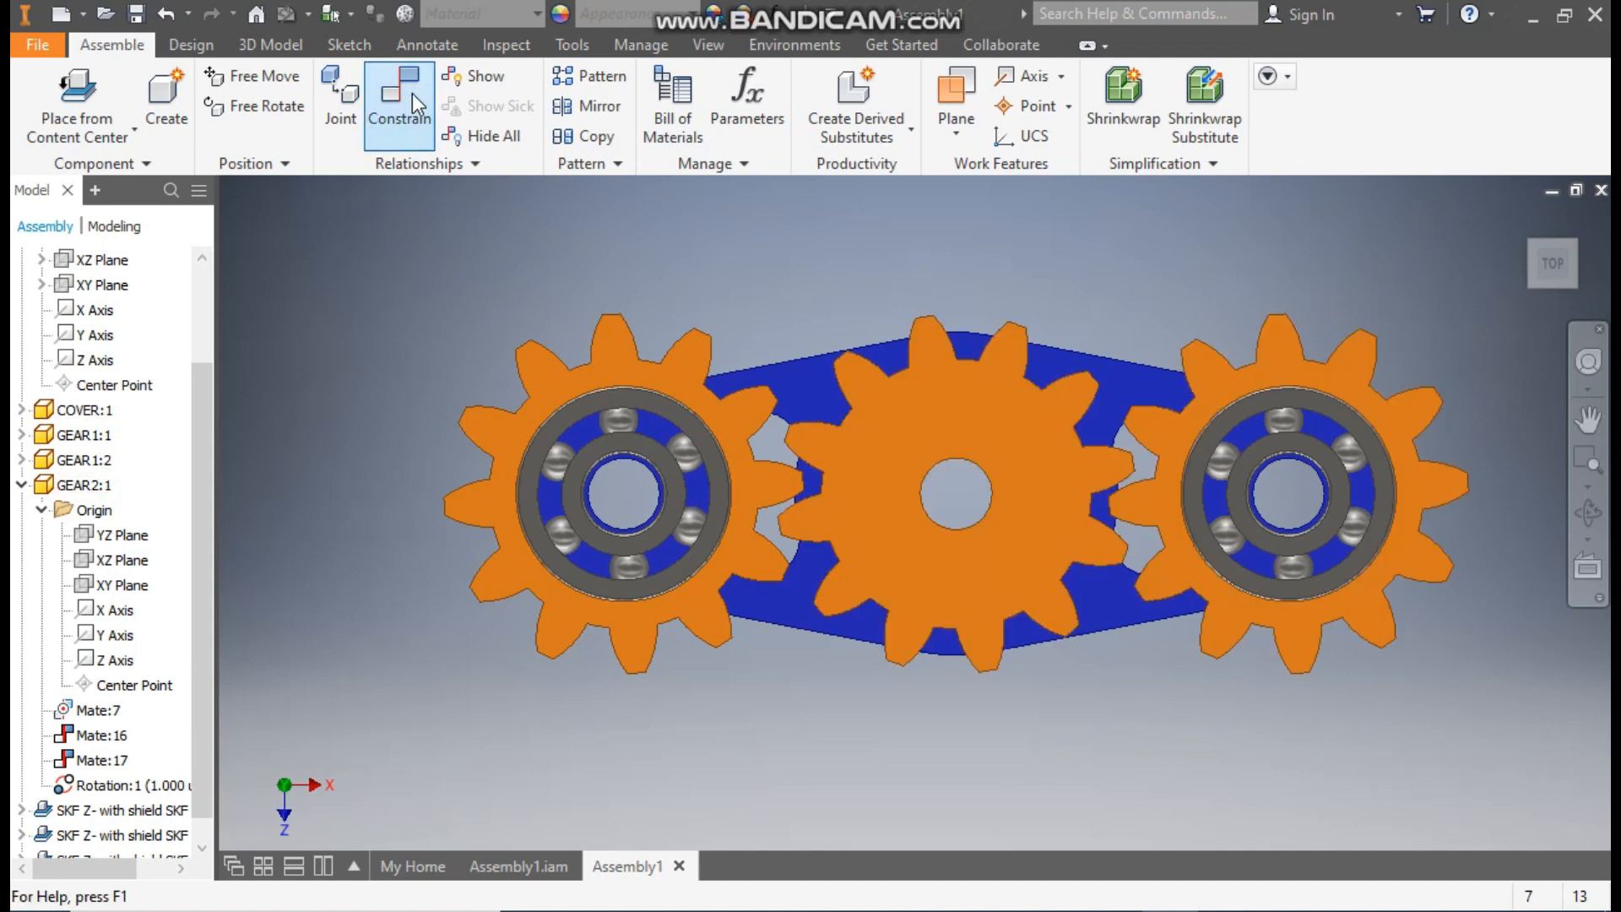
middle_click_drag(1039, 344, 1236, 500, "shift")
scroll(1199, 494, "up", 3)
scroll(1199, 493, "up", 3)
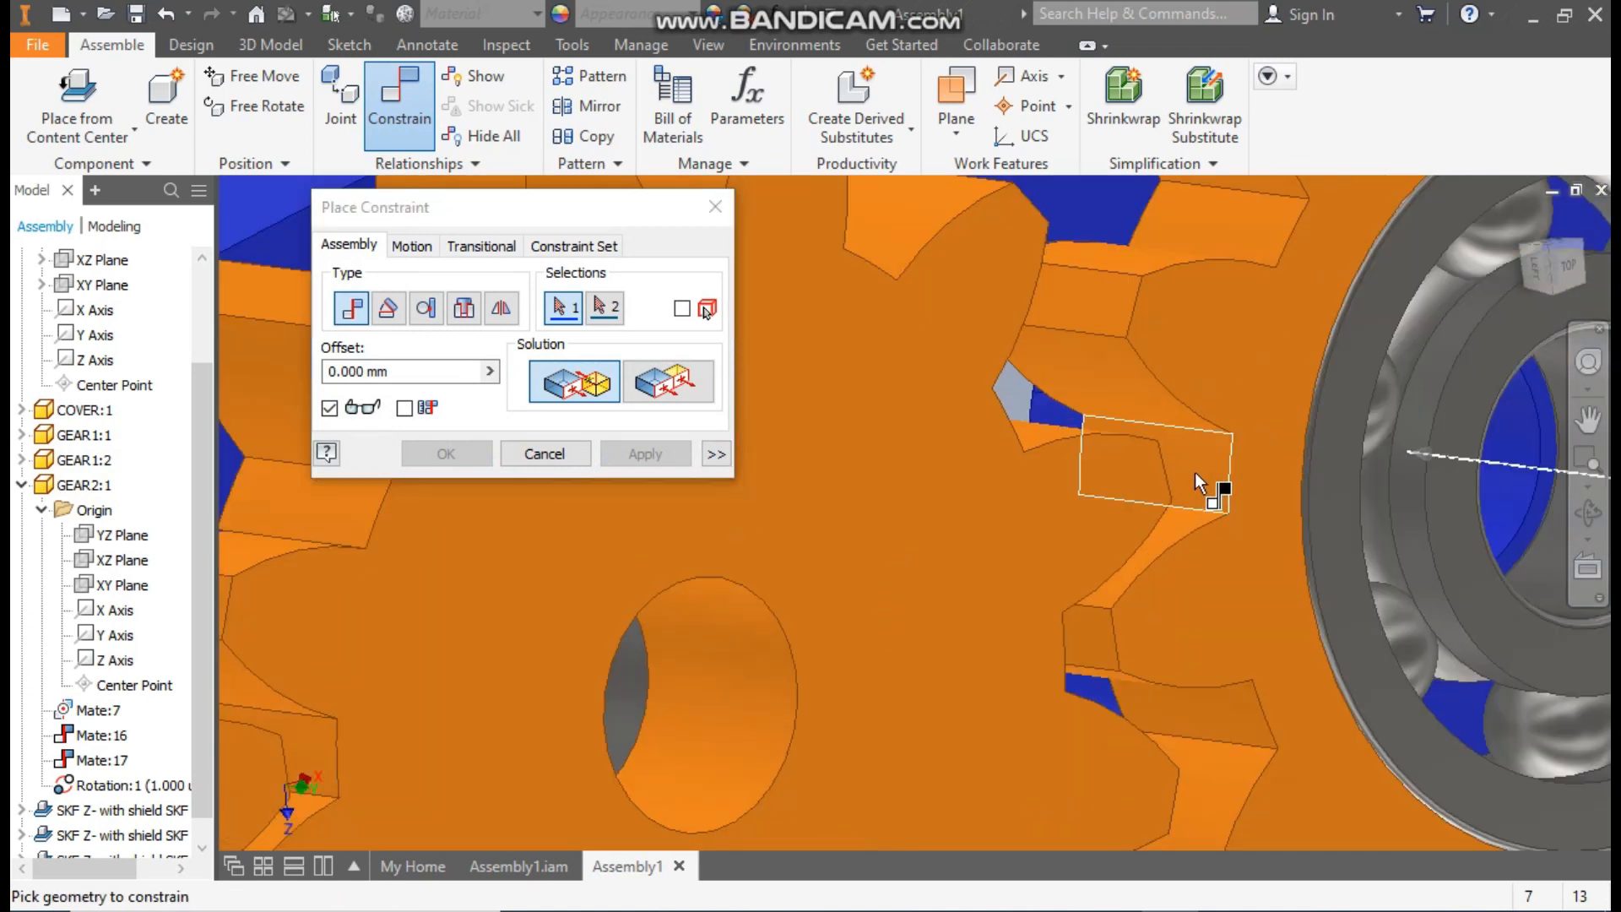
left_click(419, 253)
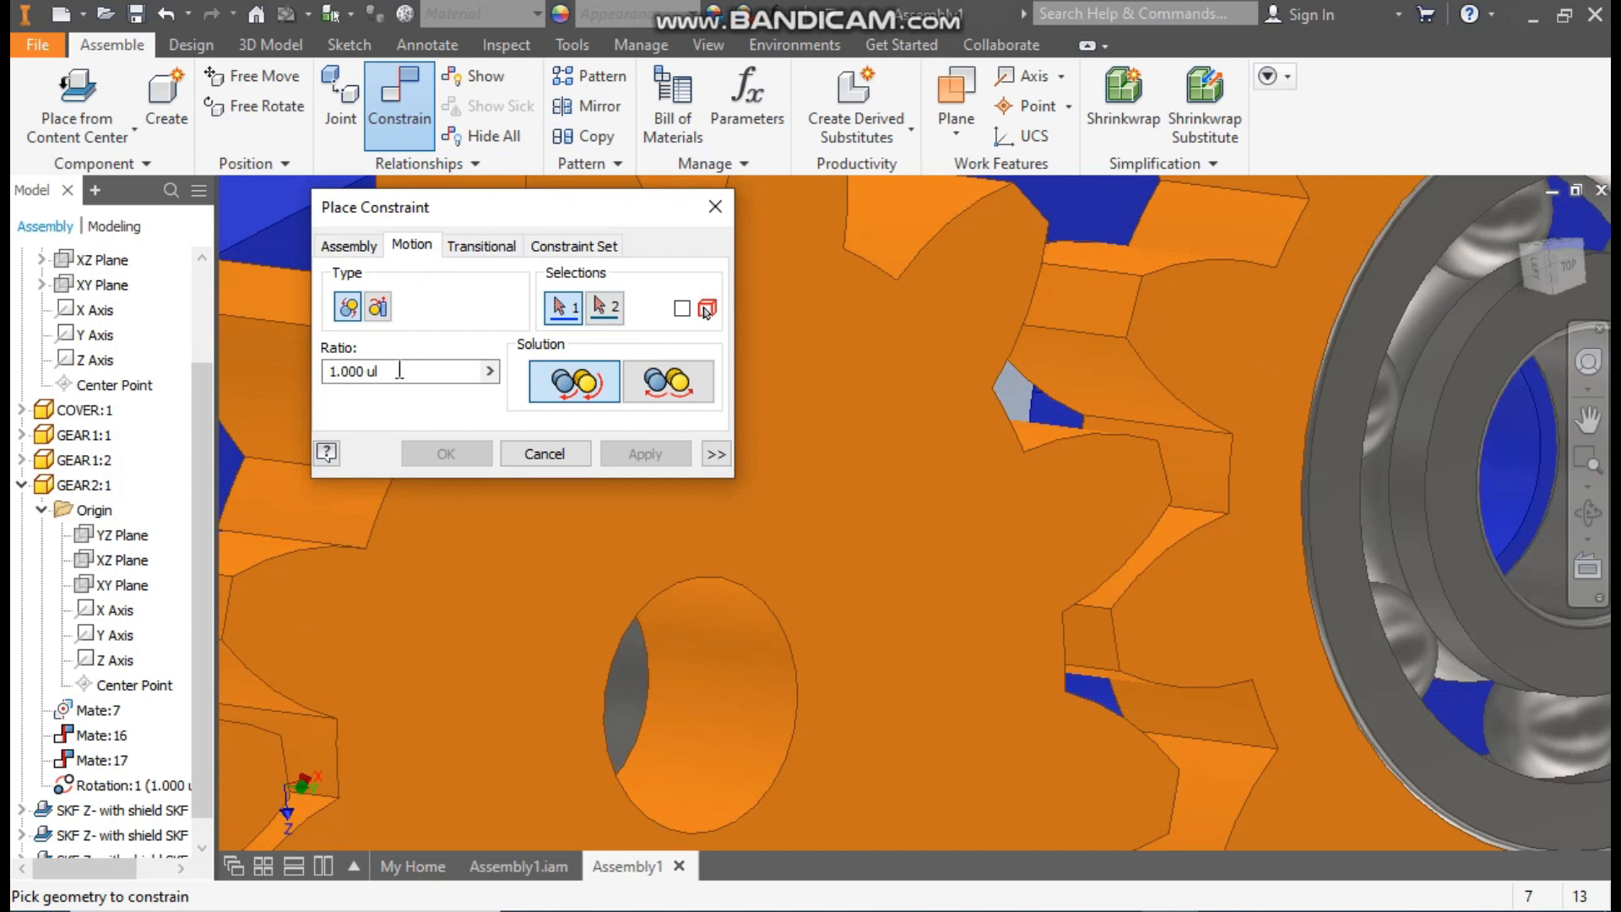
left_click(669, 384)
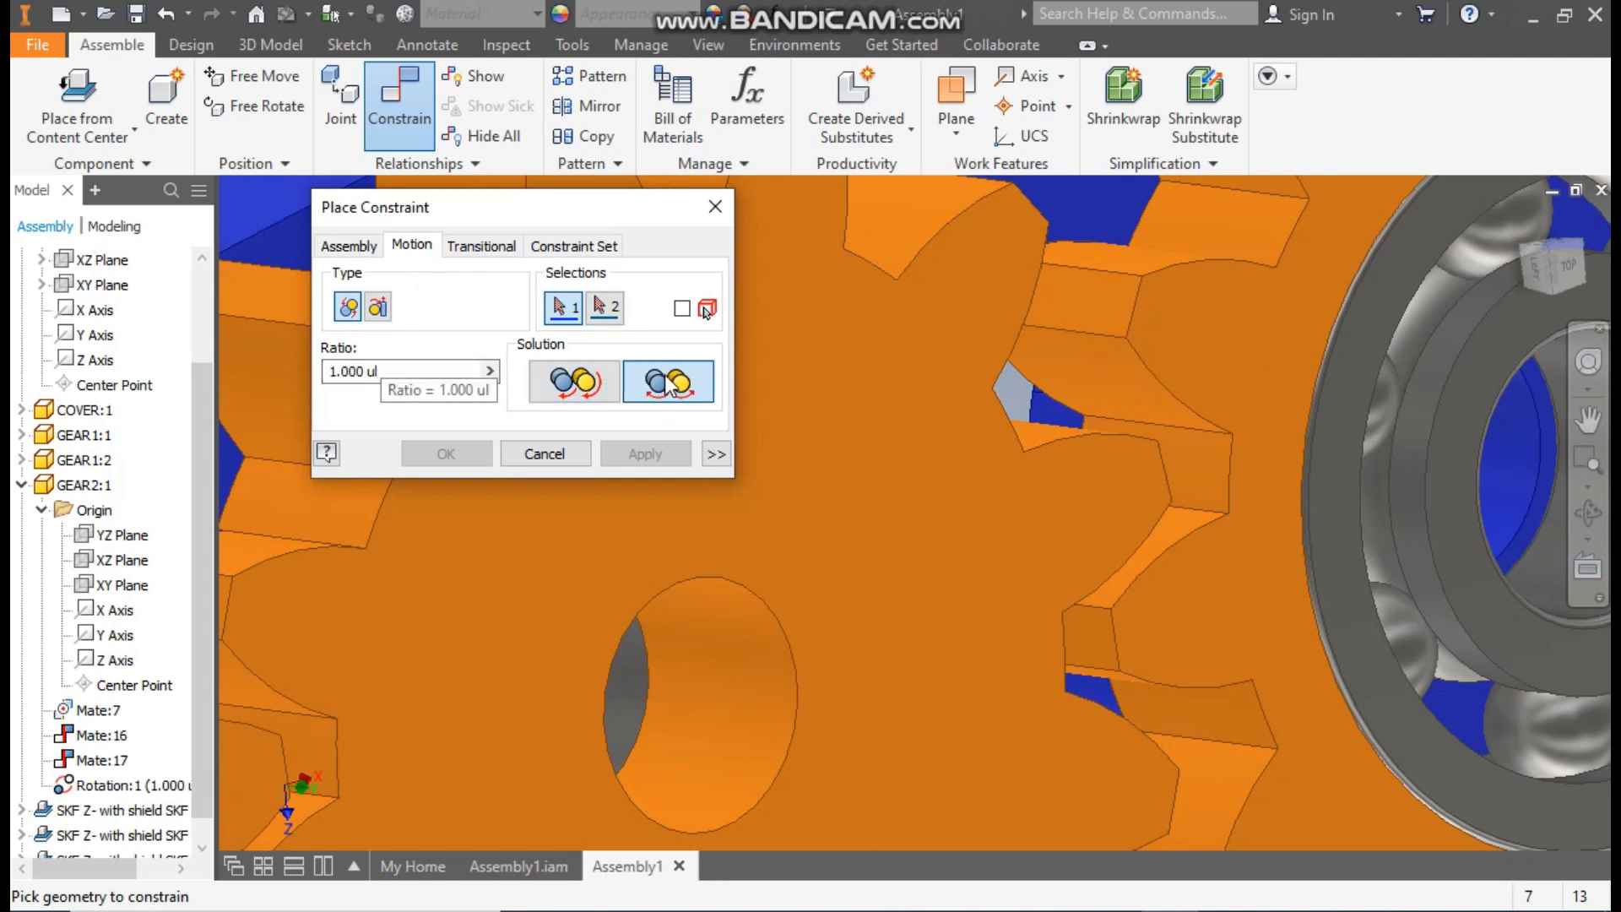
left_click(1204, 465)
scroll(1118, 488, "down", 5)
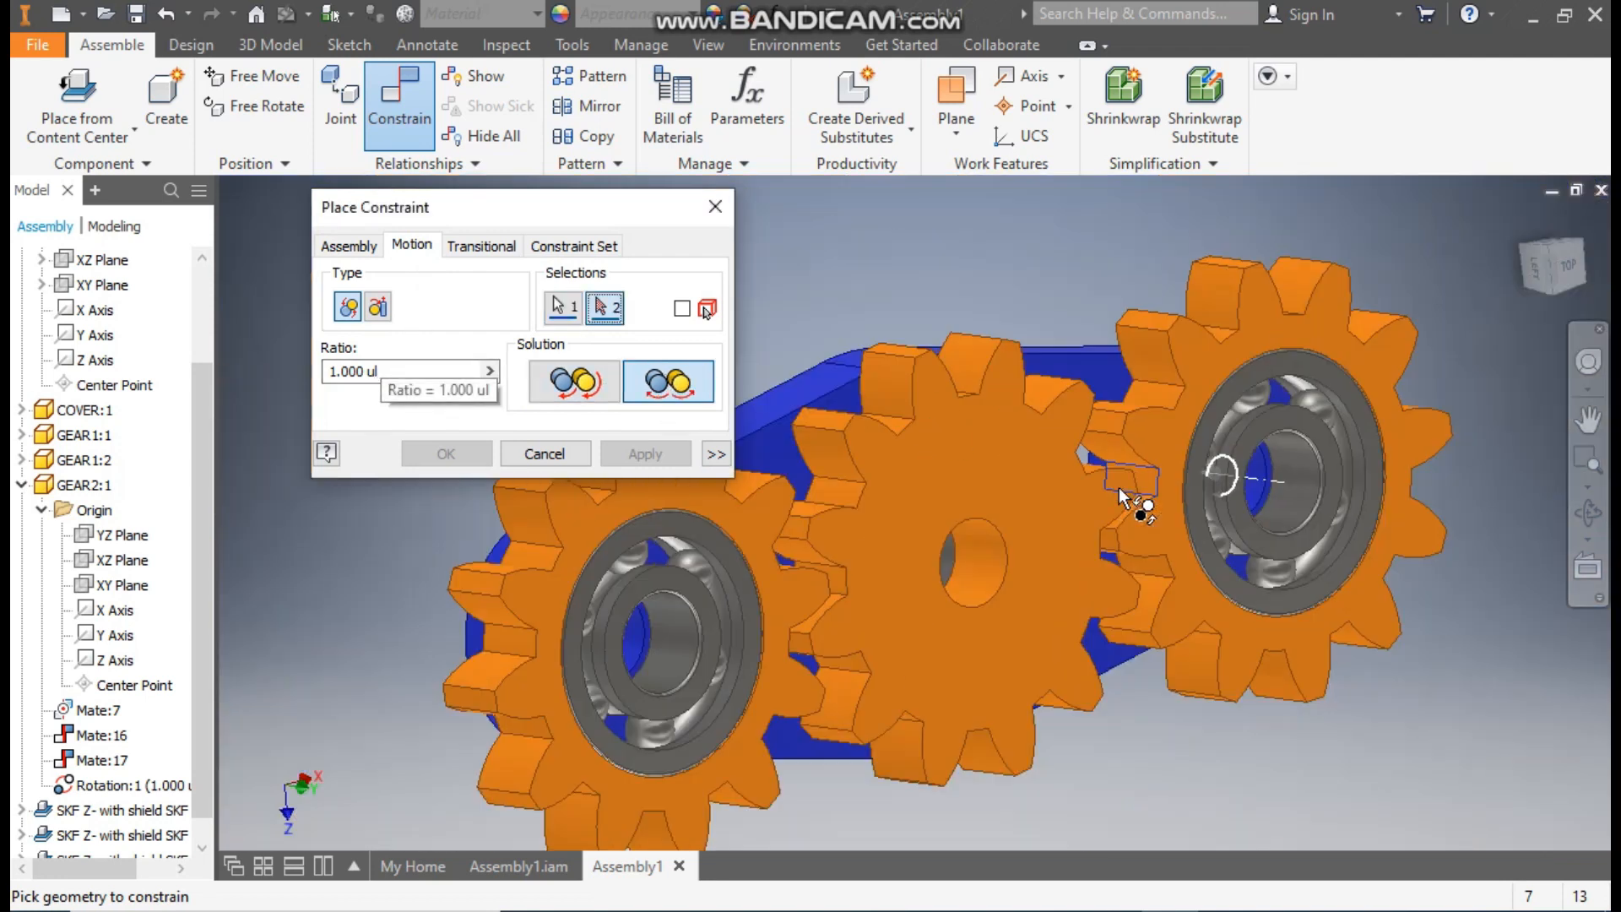
middle_click_drag(1150, 550, 1013, 477, "shift")
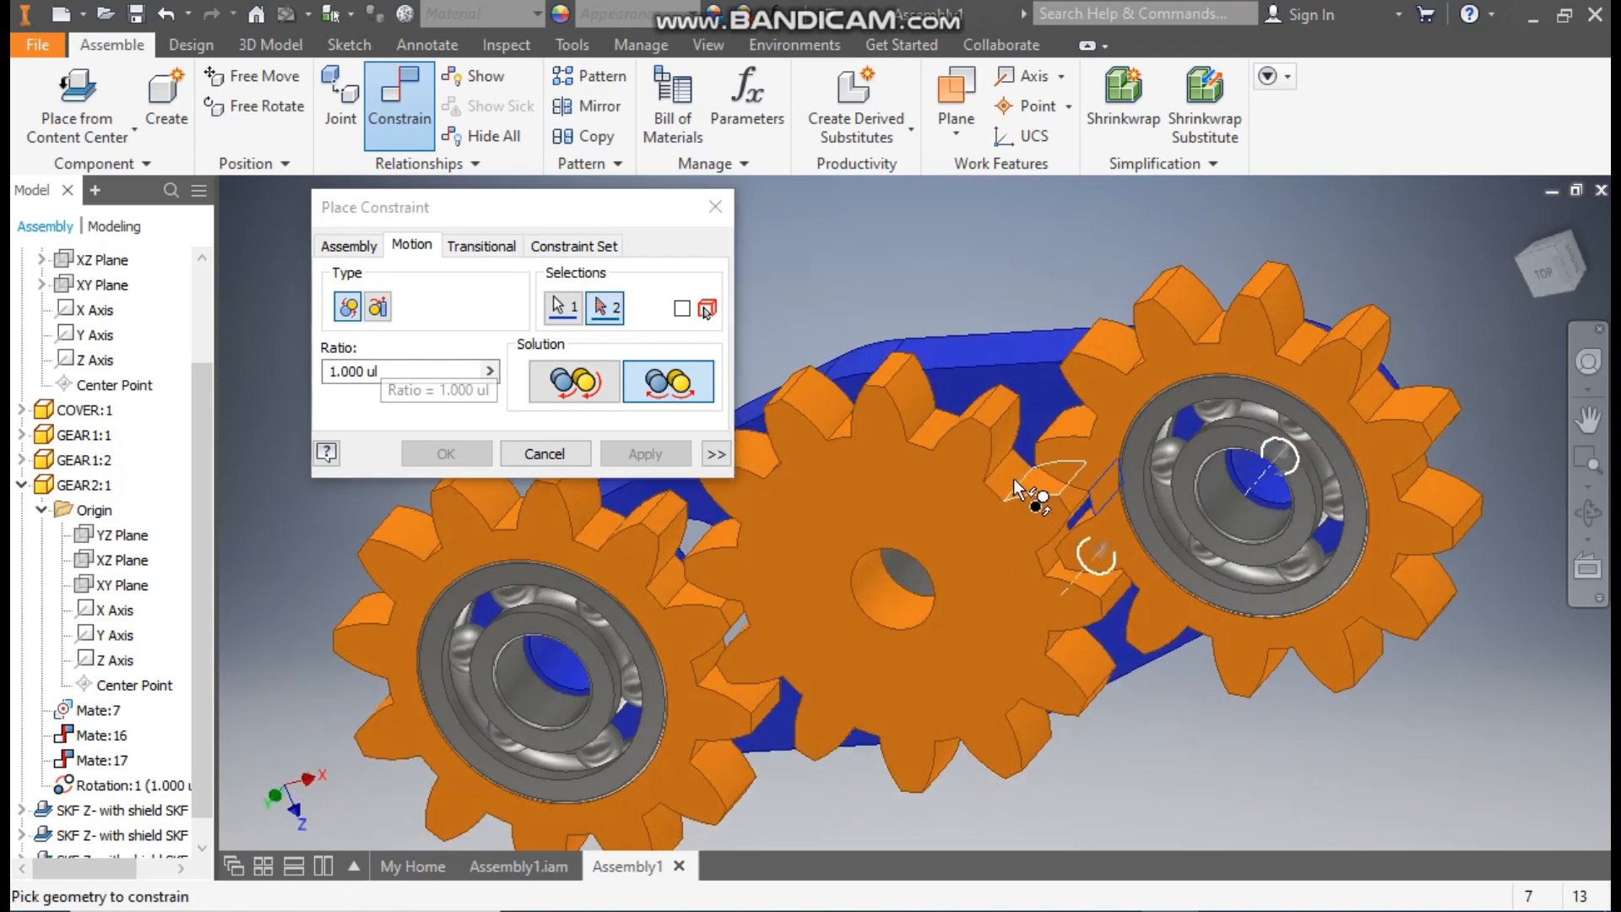
left_click(1012, 474)
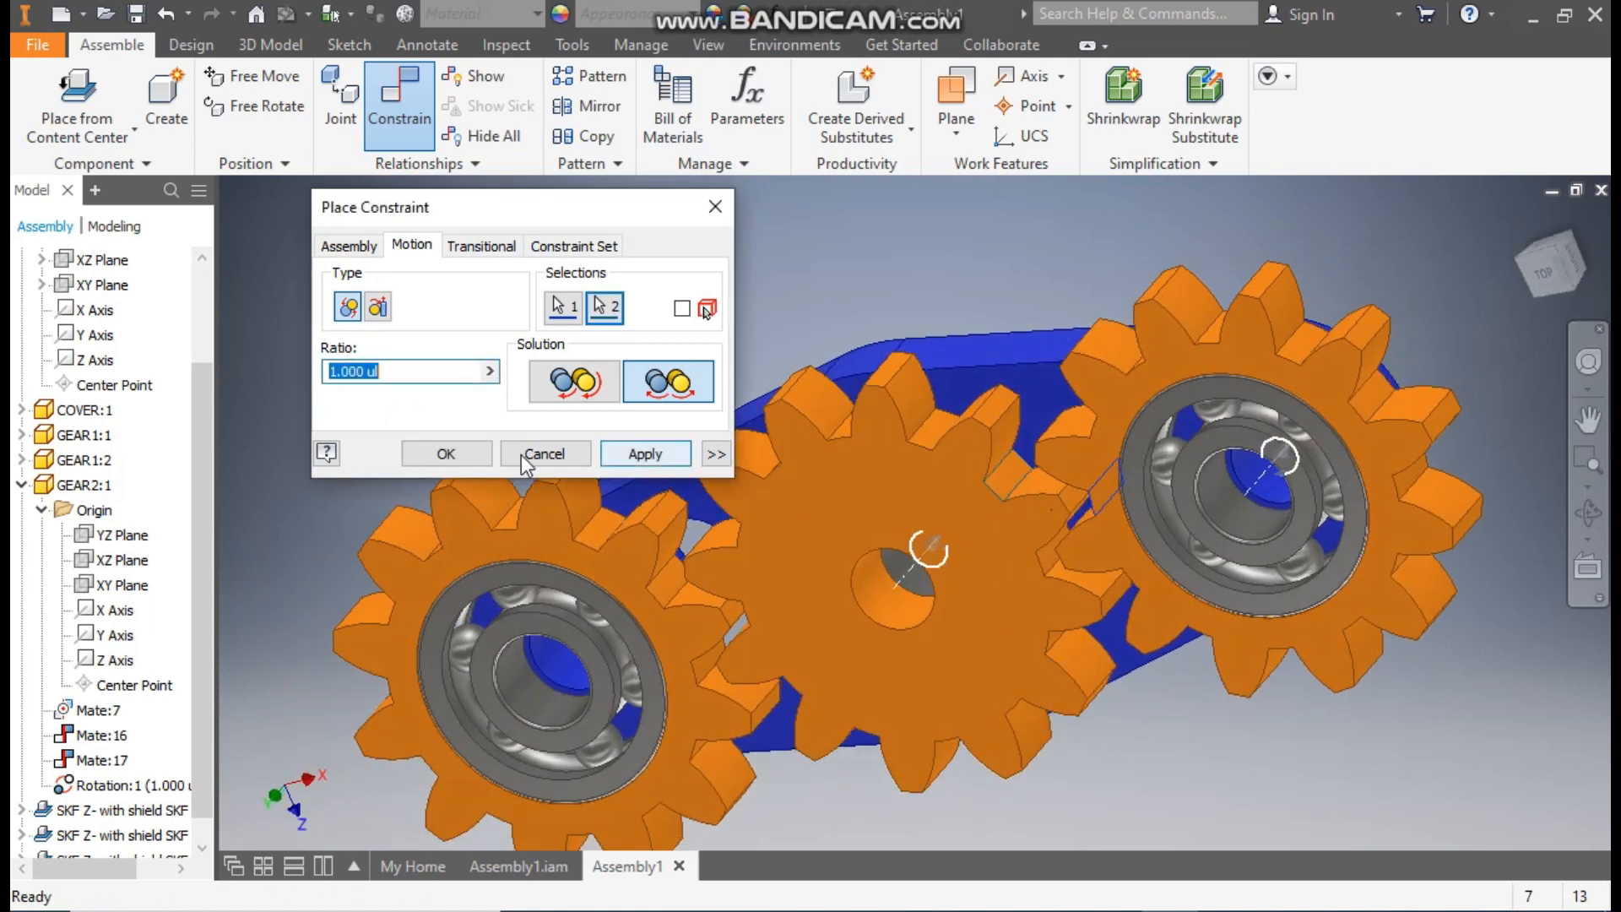
left_click(454, 456)
Rotate GEAR2 to test the coupled motion of all three gears and inspect the assembly from above and at an angle.
left_click_drag(909, 413, 1097, 583)
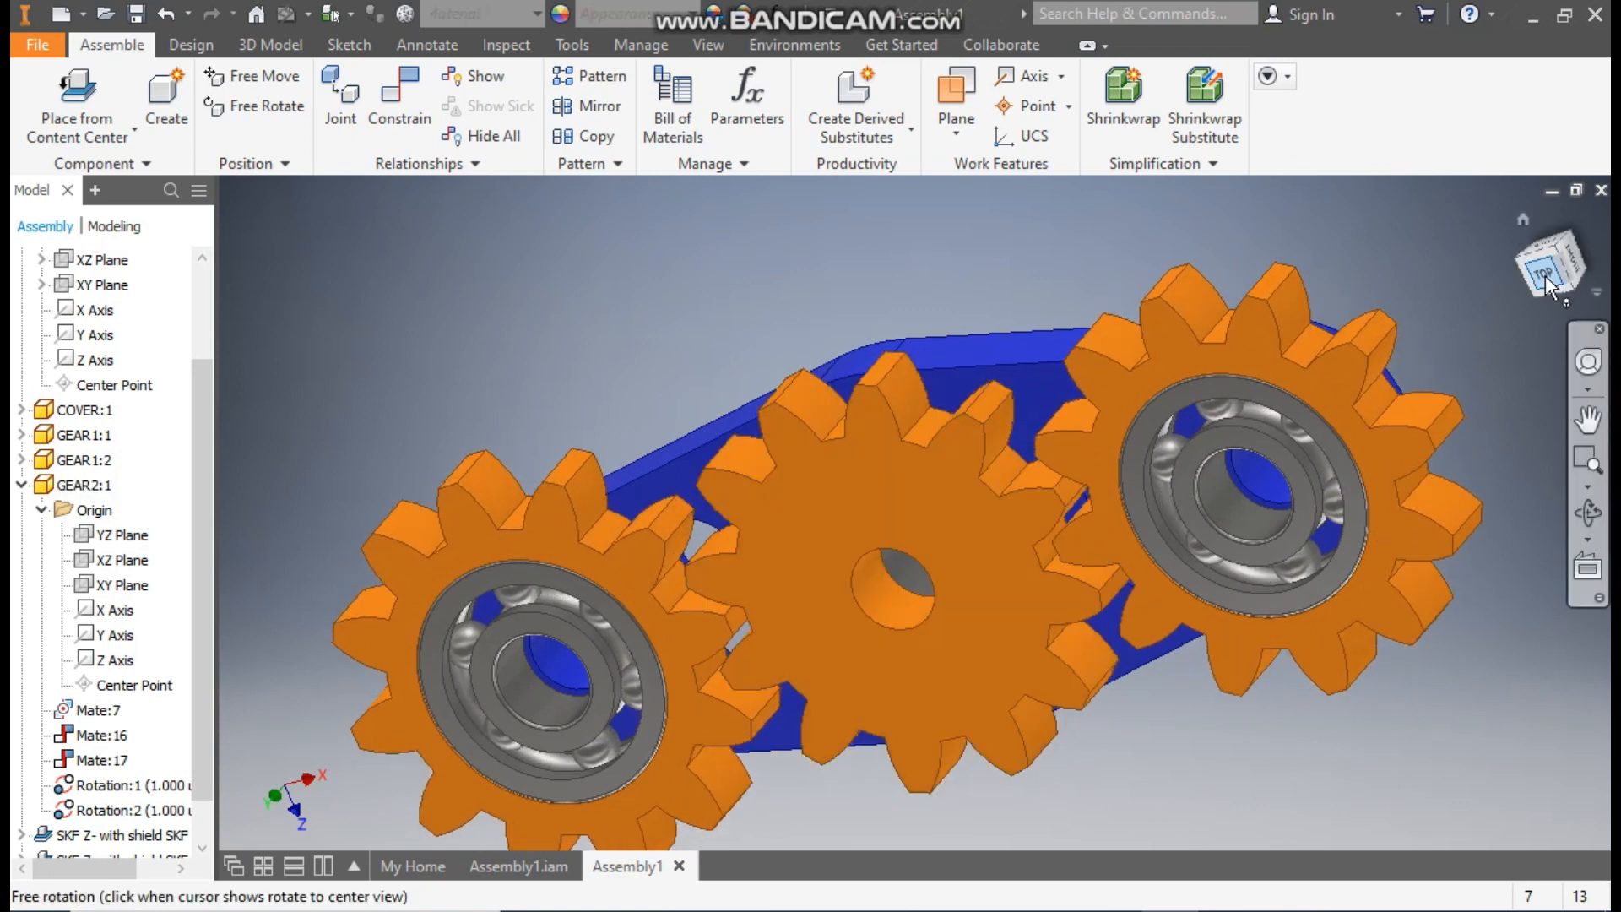
left_click(1554, 279)
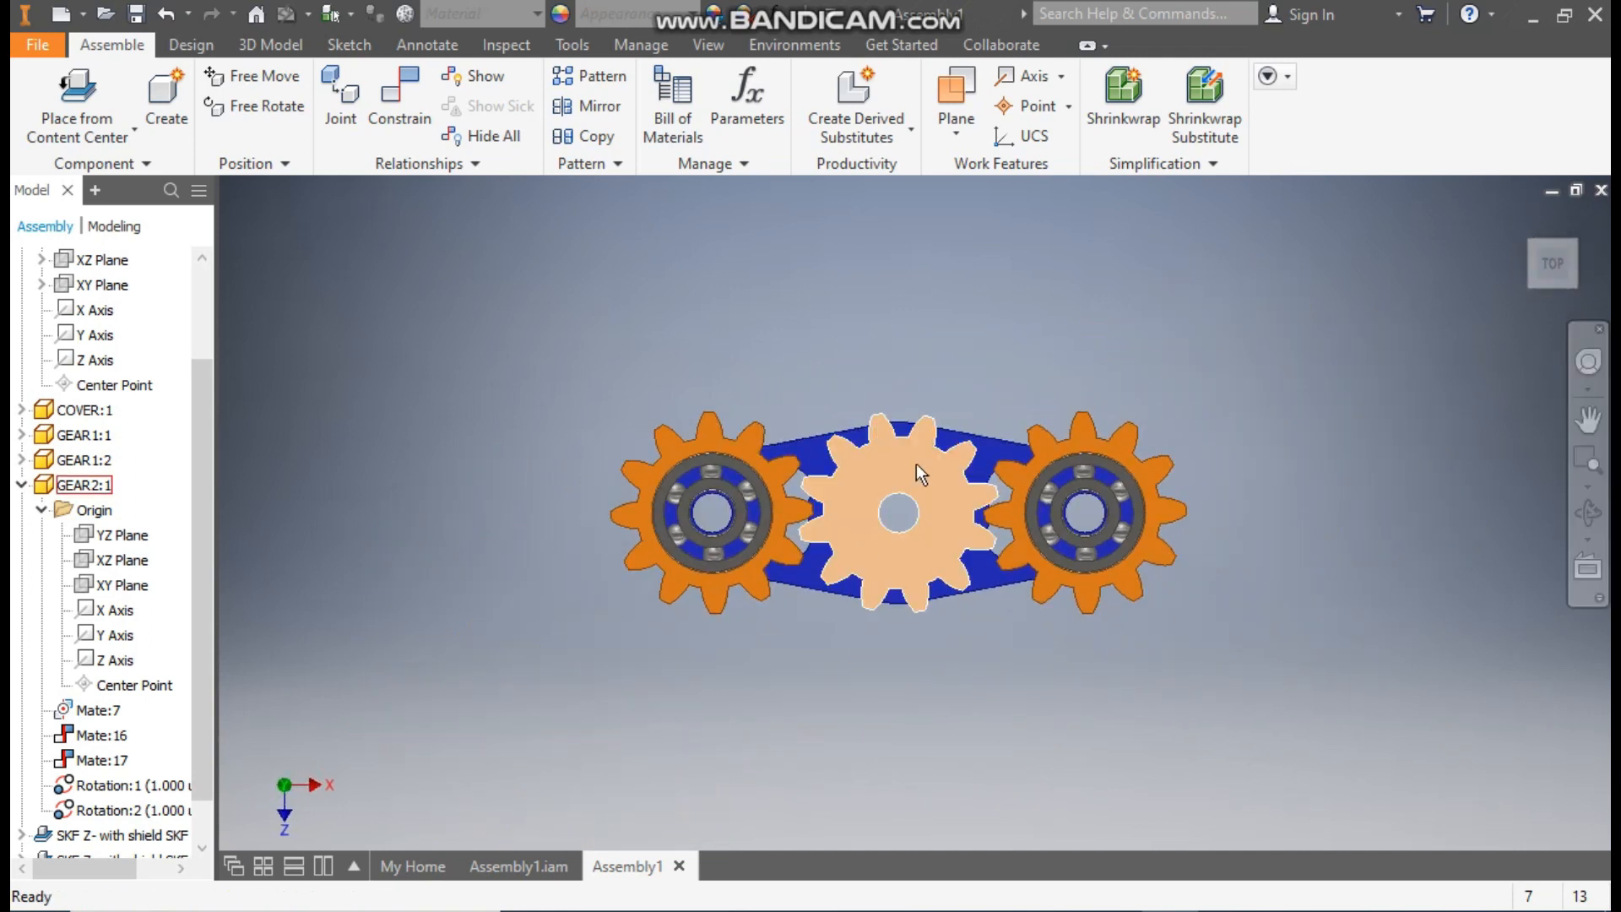
left_click_drag(885, 427, 963, 595)
left_click(1188, 379)
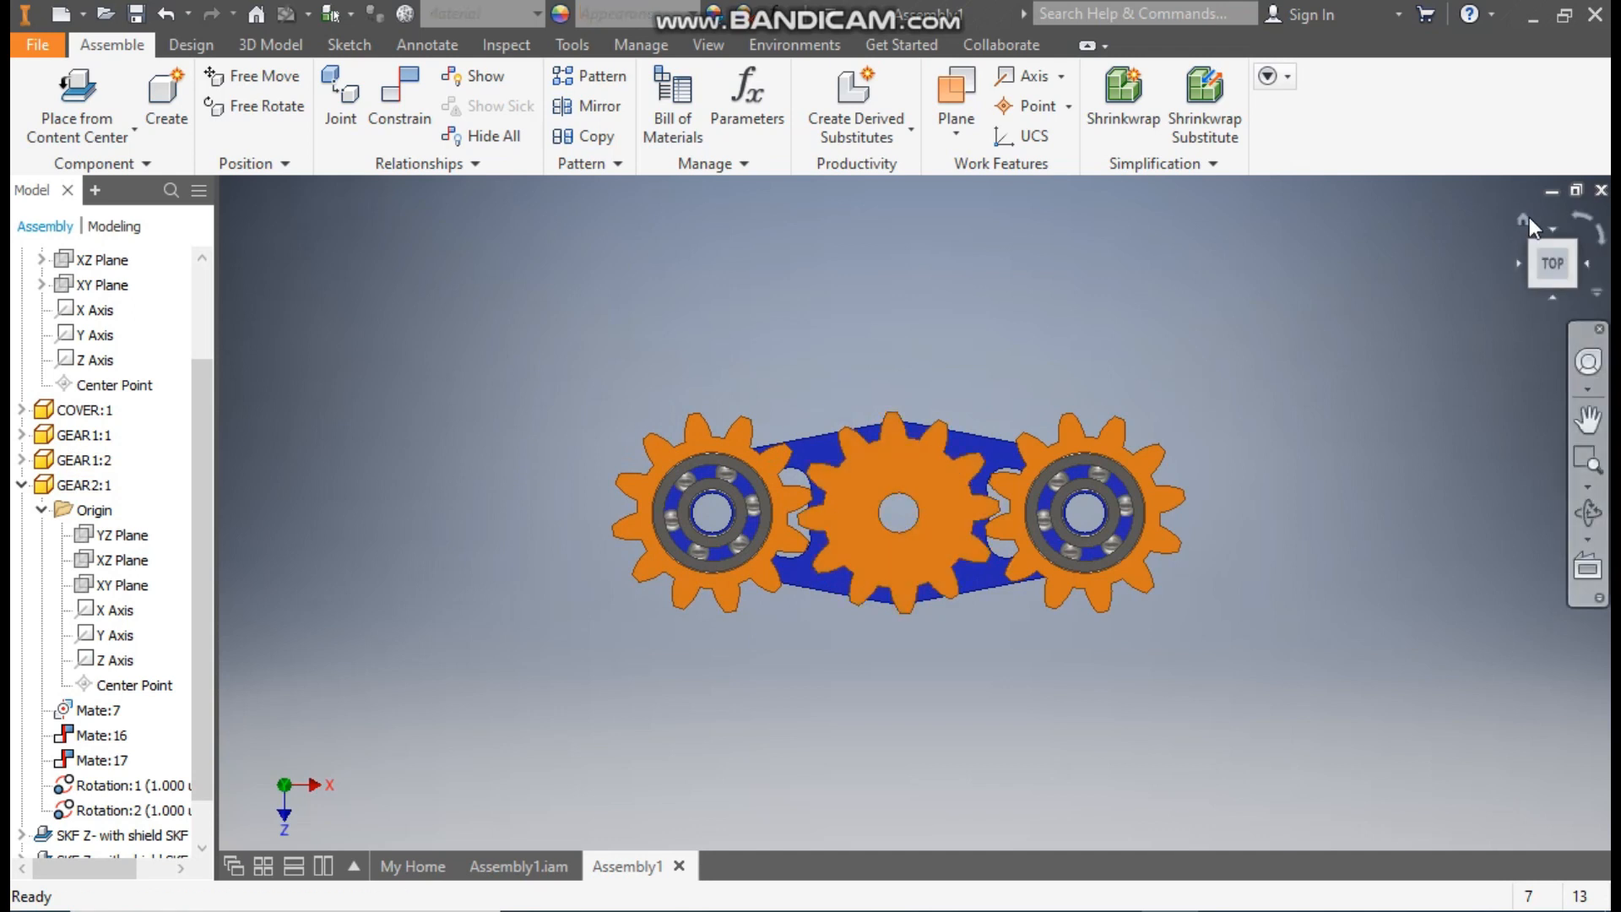
left_click(1520, 218)
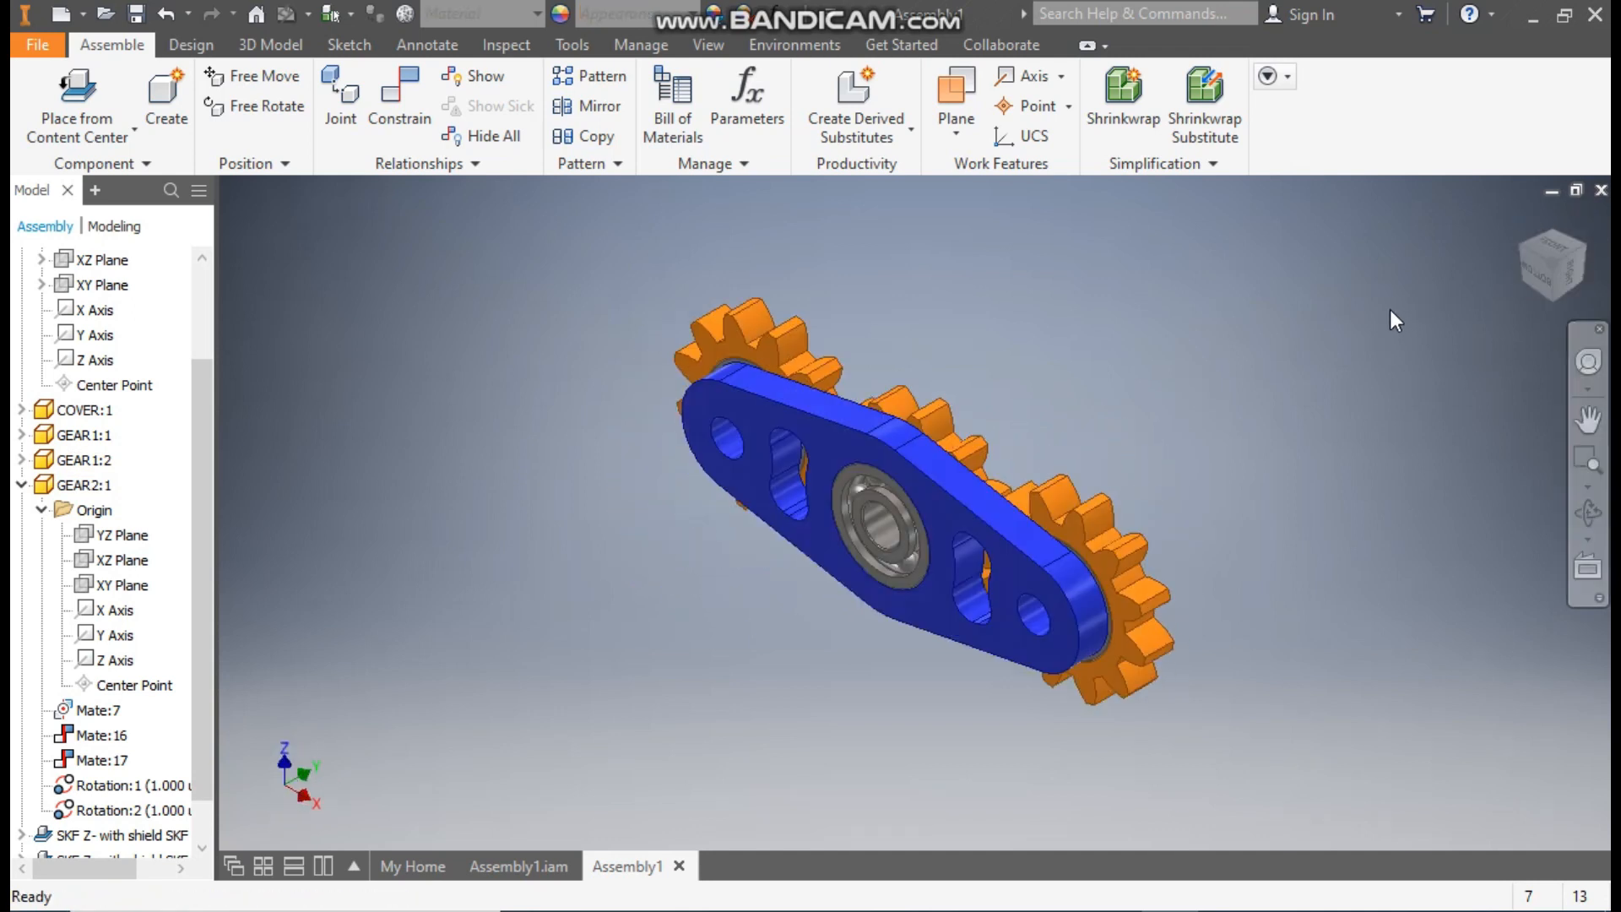
middle_click_drag(1350, 337, 1235, 564, "shift")
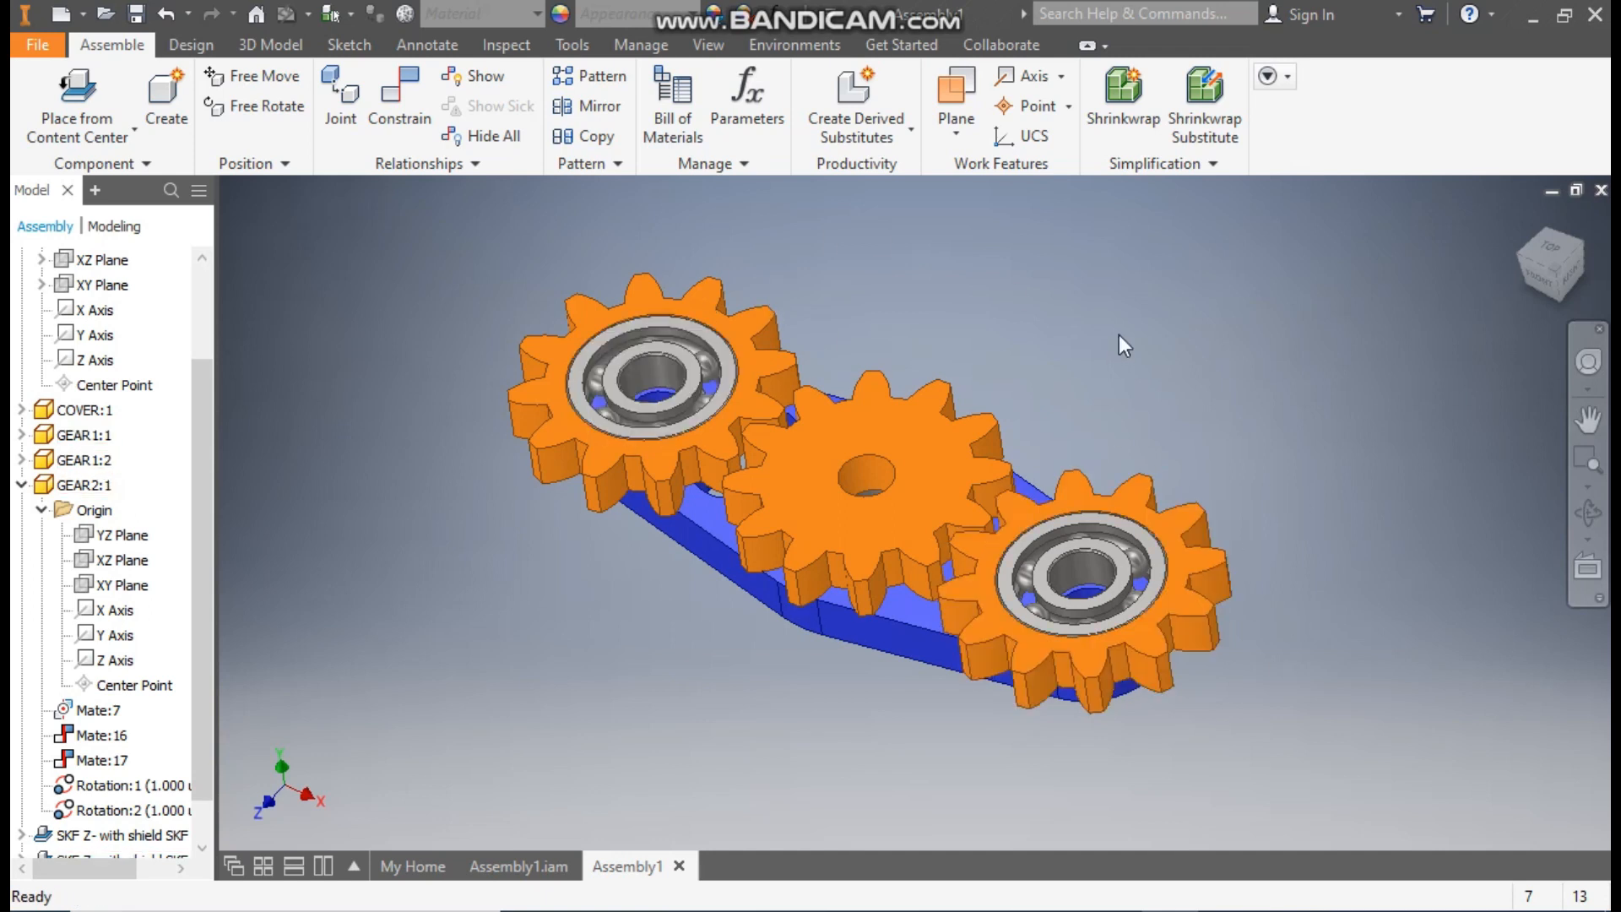
middle_click_drag(1117, 334, 1080, 351)
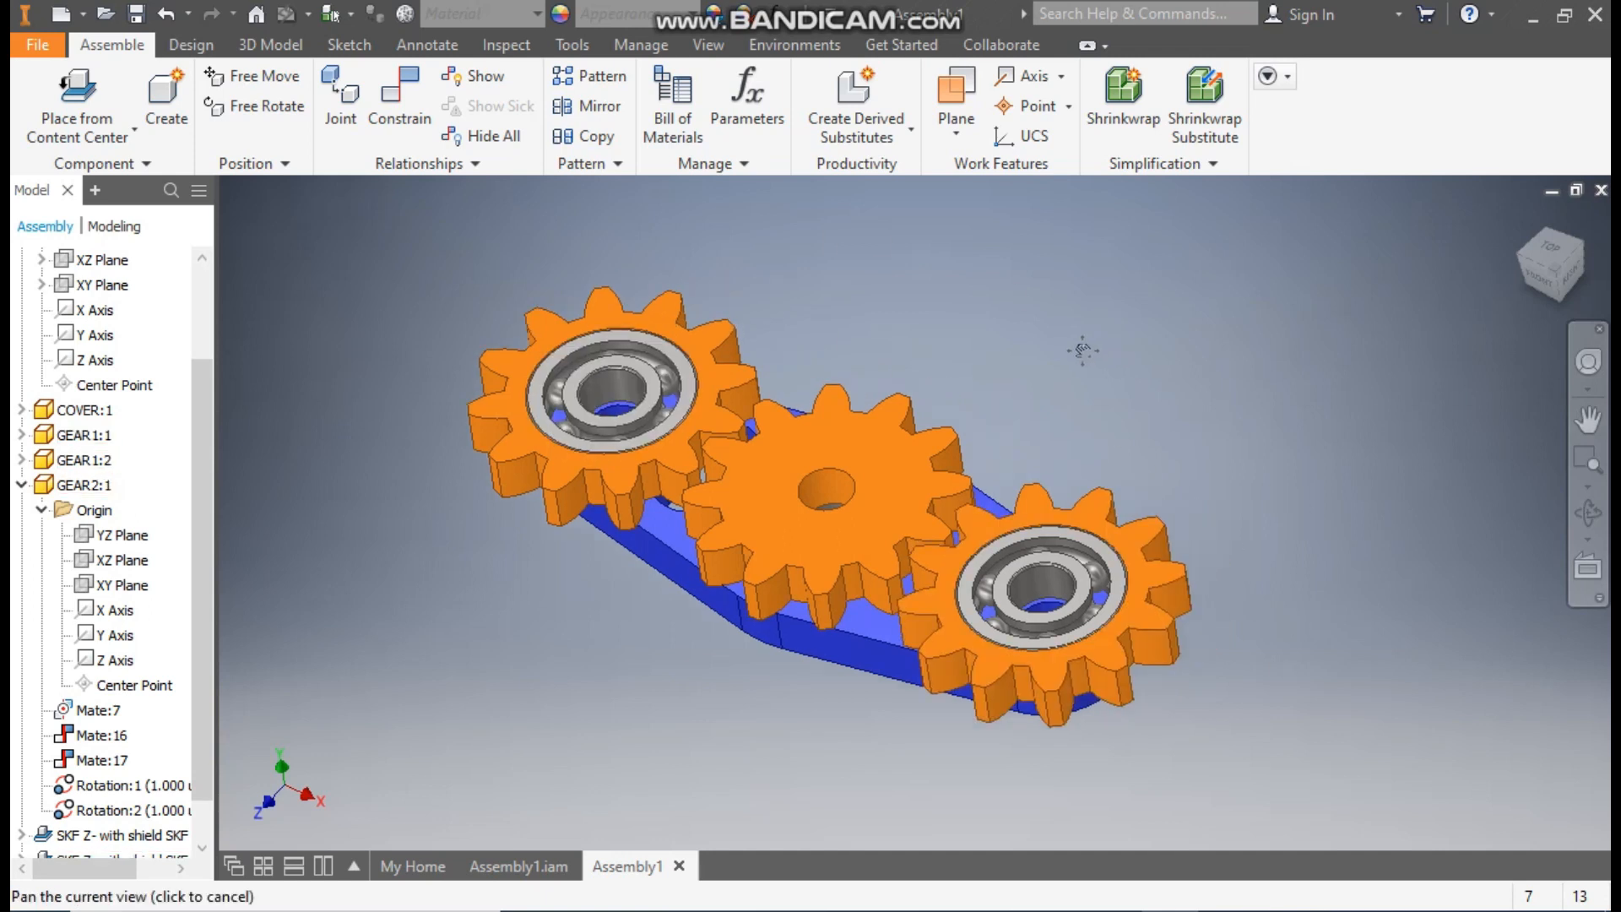
left_click(1556, 283)
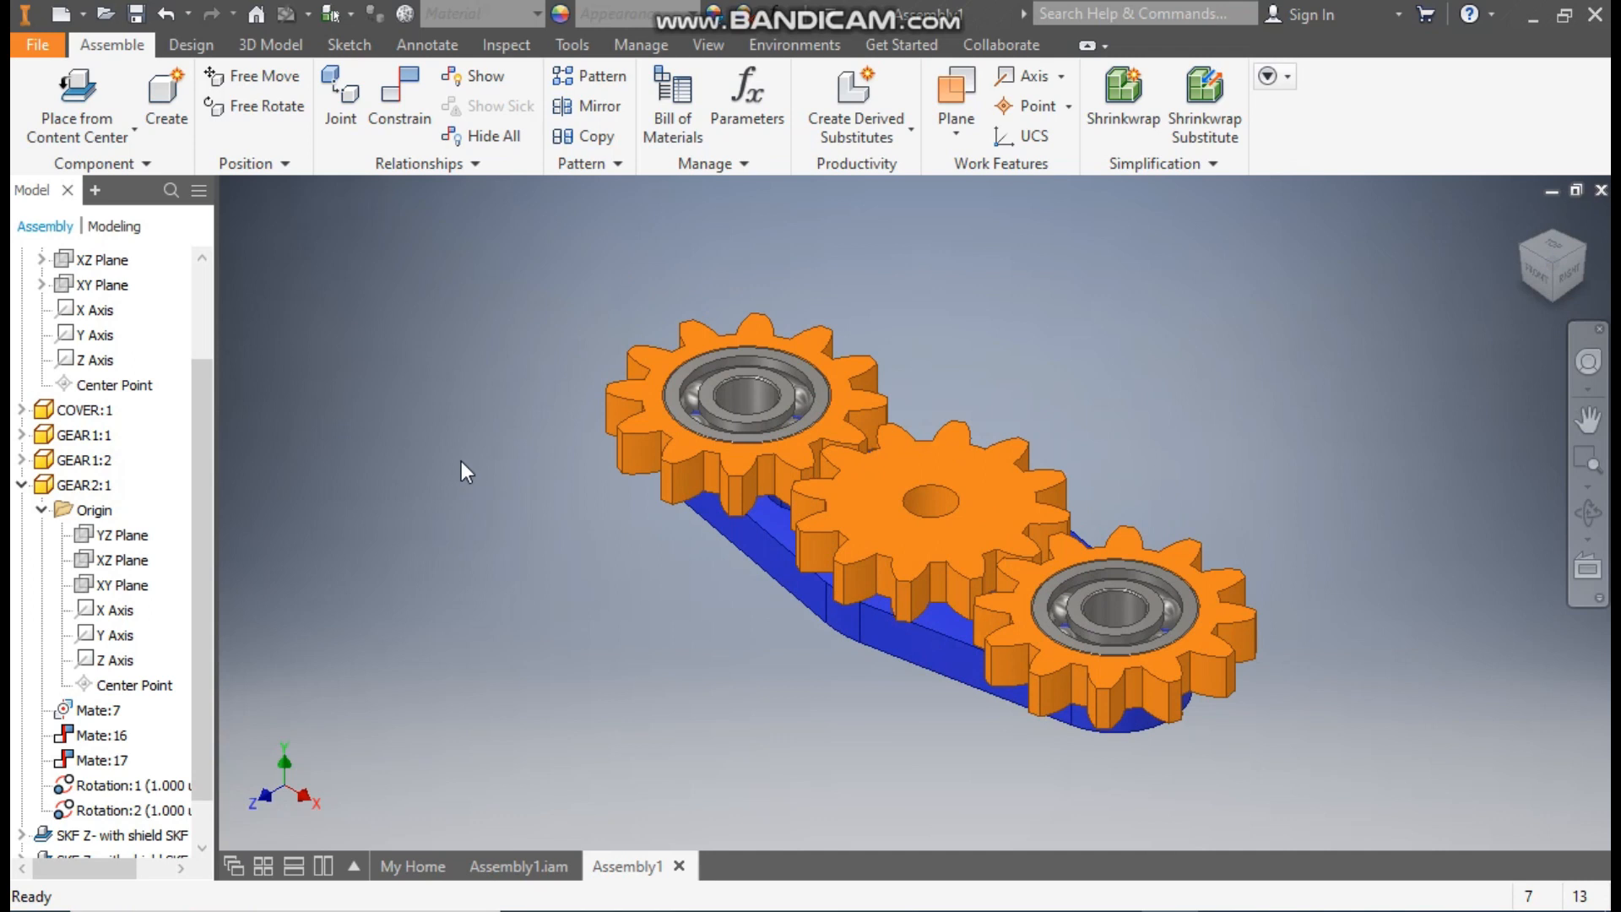
left_click(837, 583)
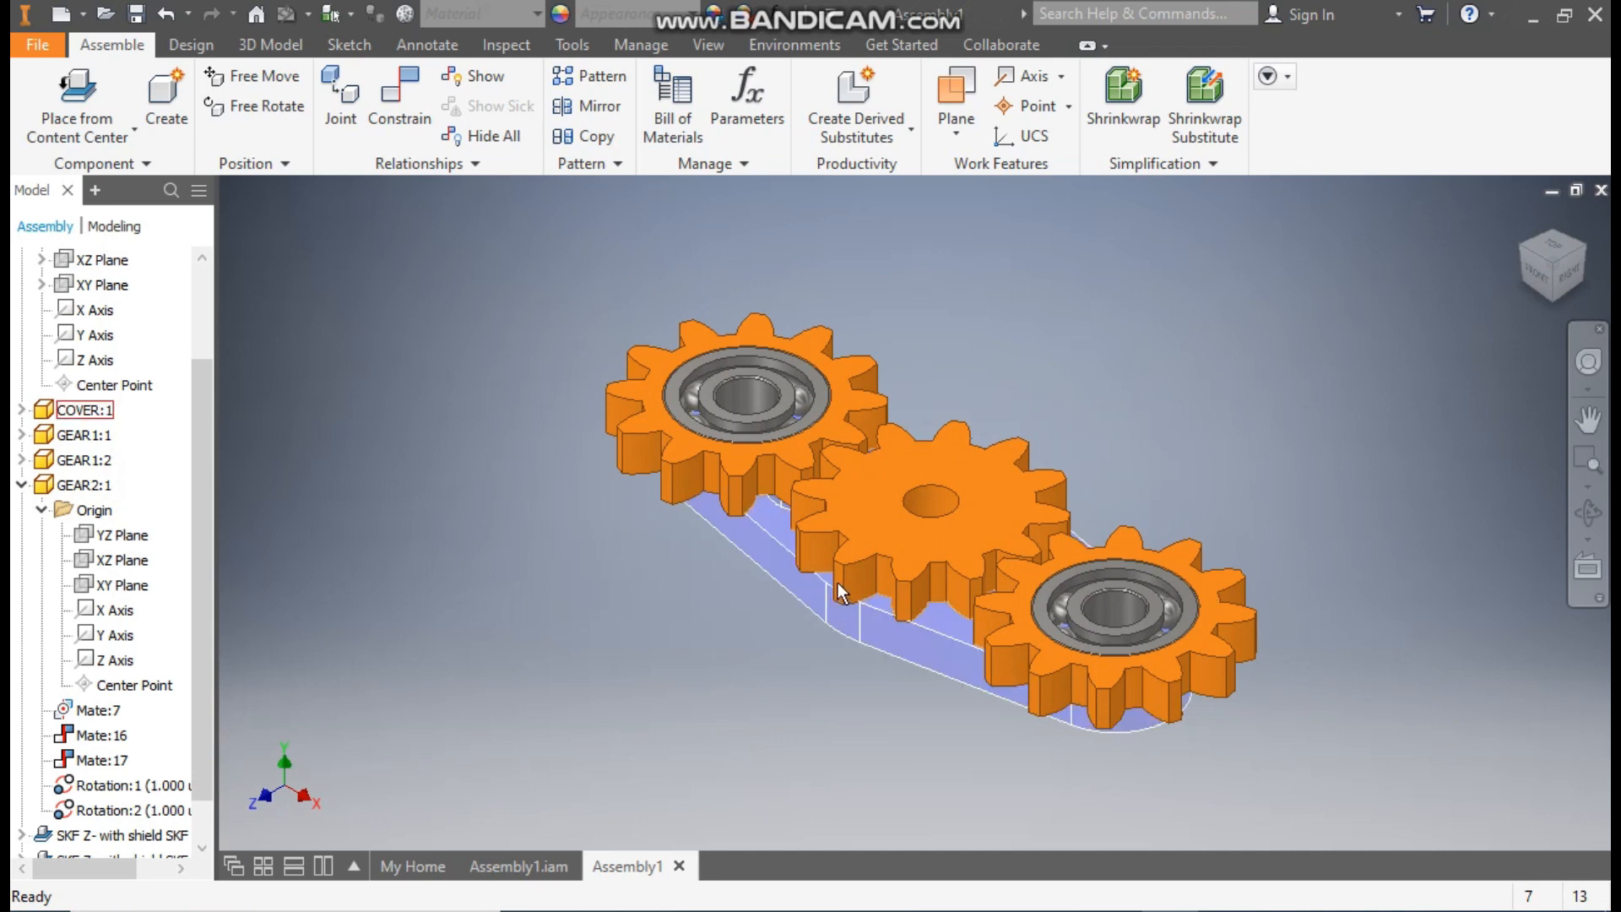
left_click(733, 601)
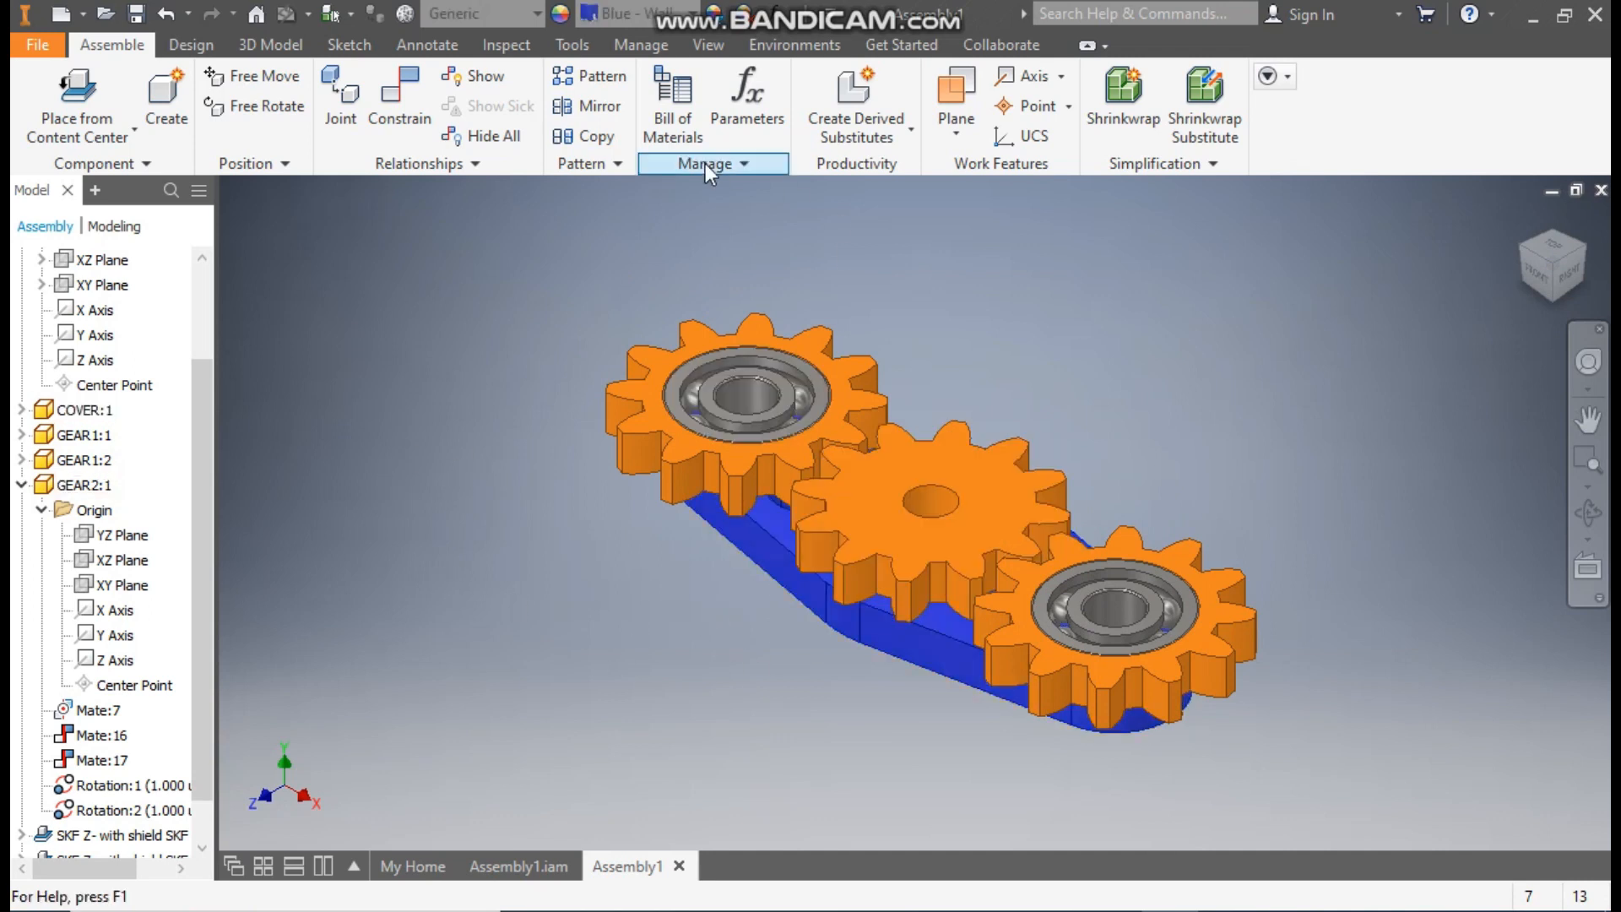
Mirror COVER:1 about the XZ plane of GEAR1:1 with its relationships mirrored, checking the preview from the front.
left_click(604, 115)
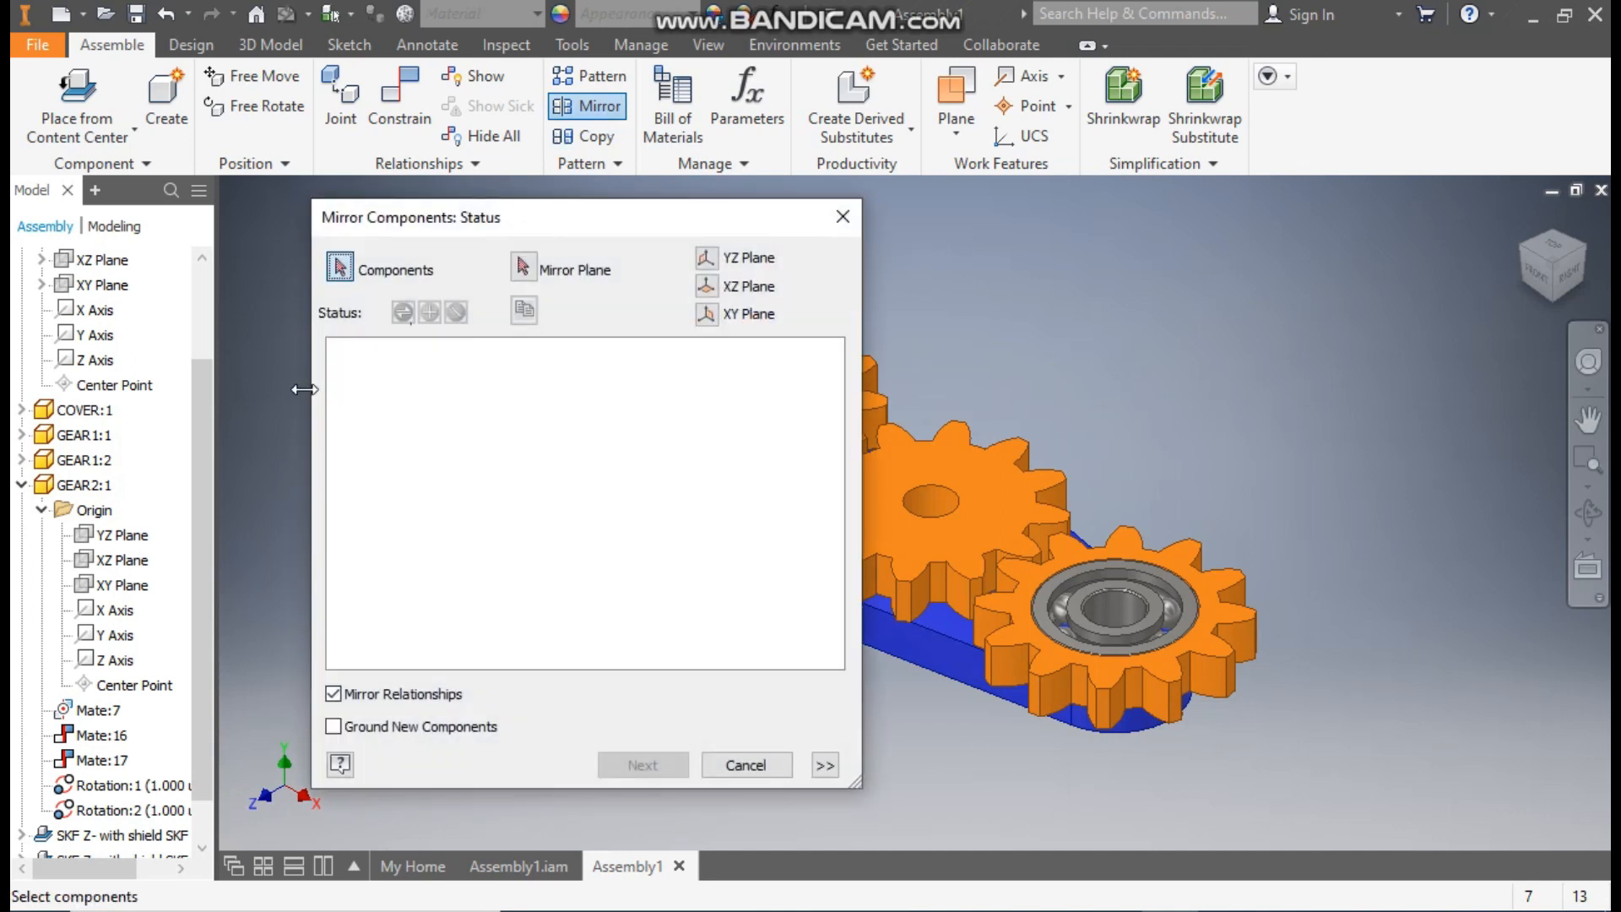
left_click(902, 722)
middle_click_drag(1063, 712, 1374, 666)
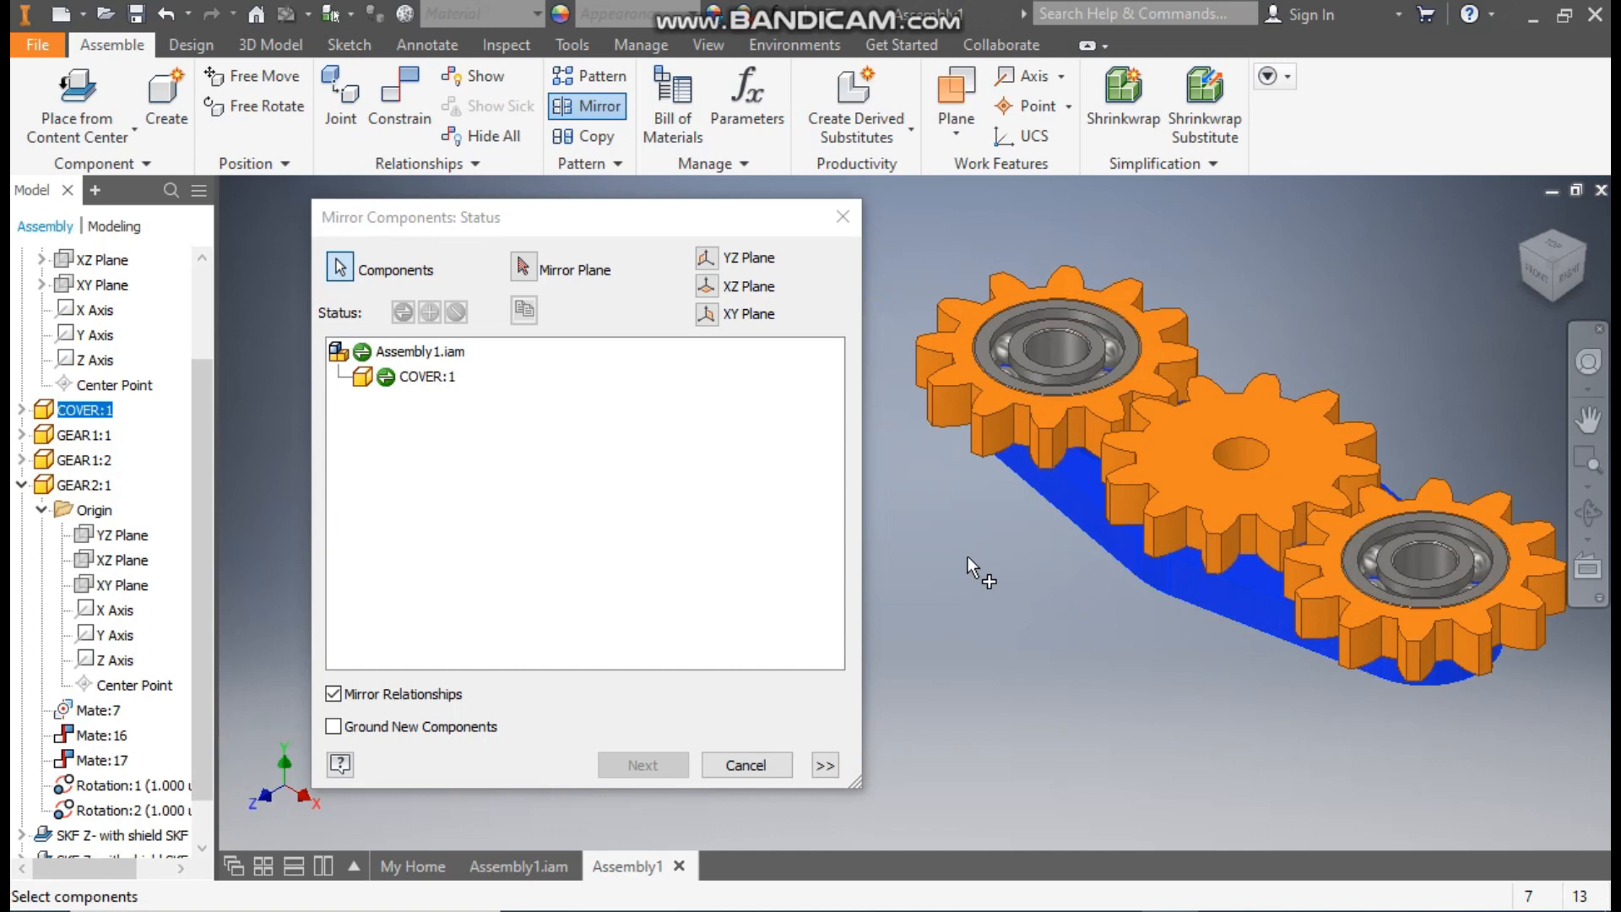
left_click(524, 271)
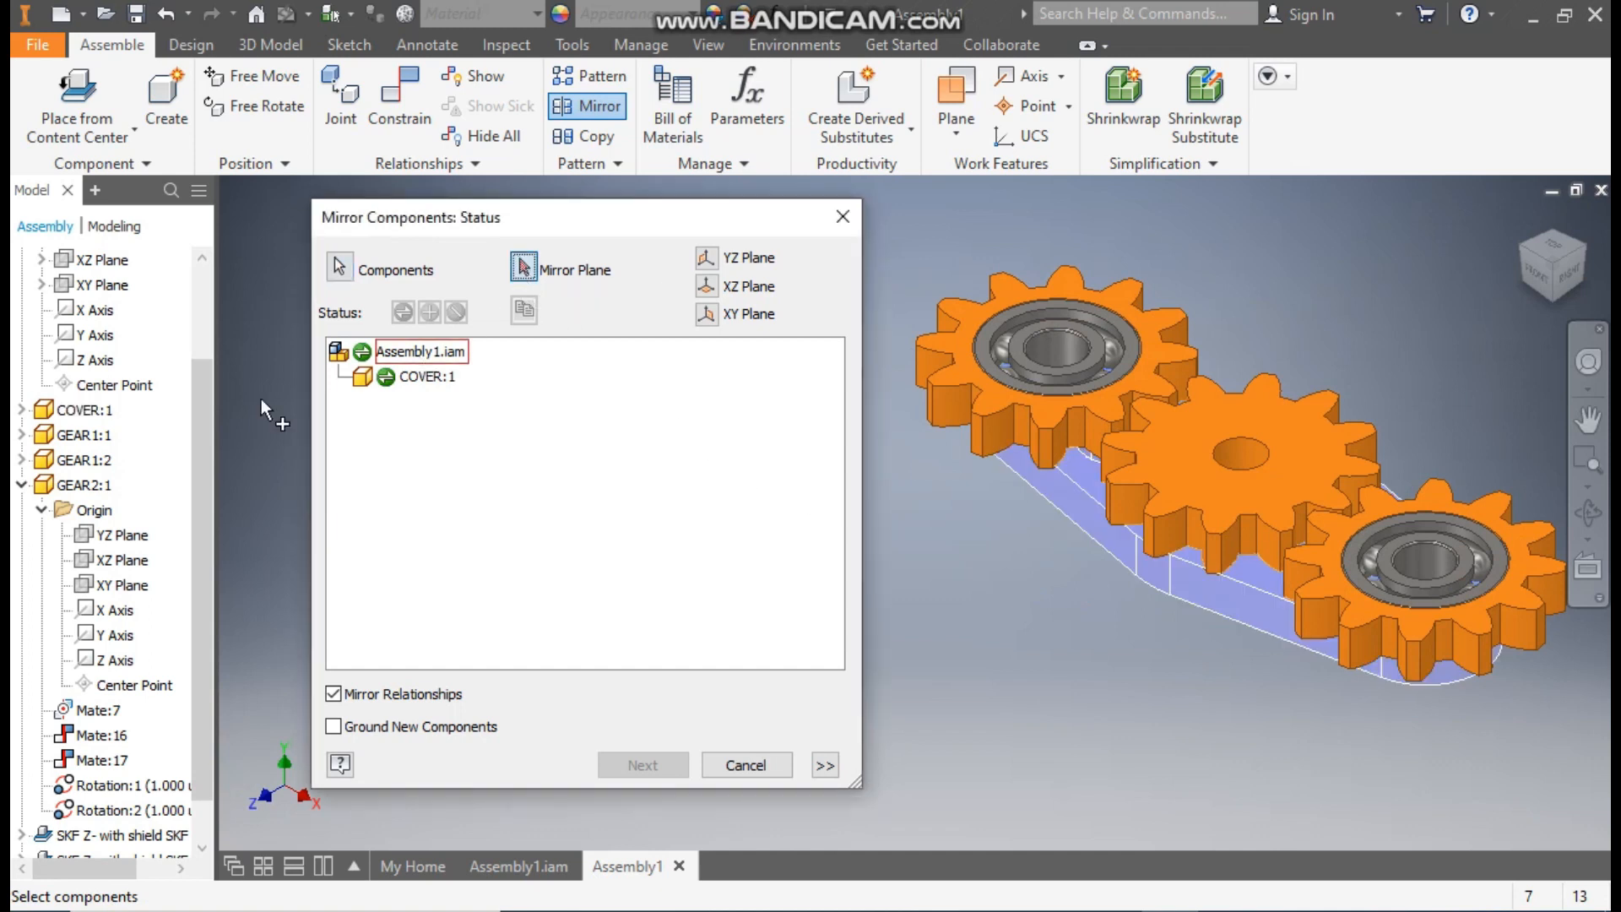
left_click(21, 435)
left_click(40, 460)
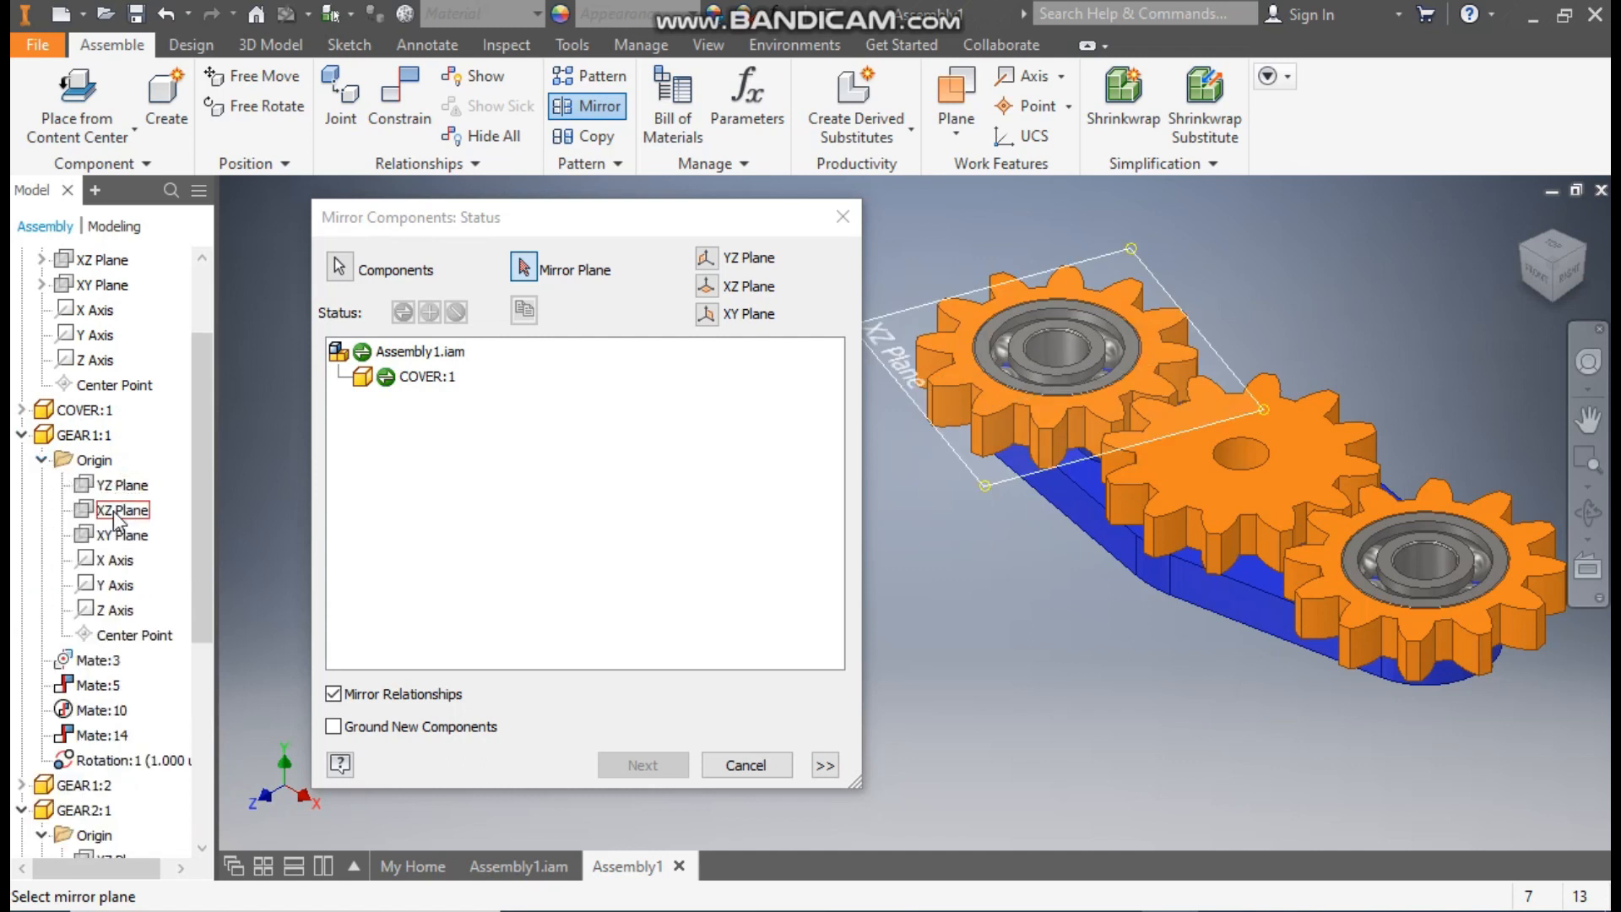
left_click(118, 511)
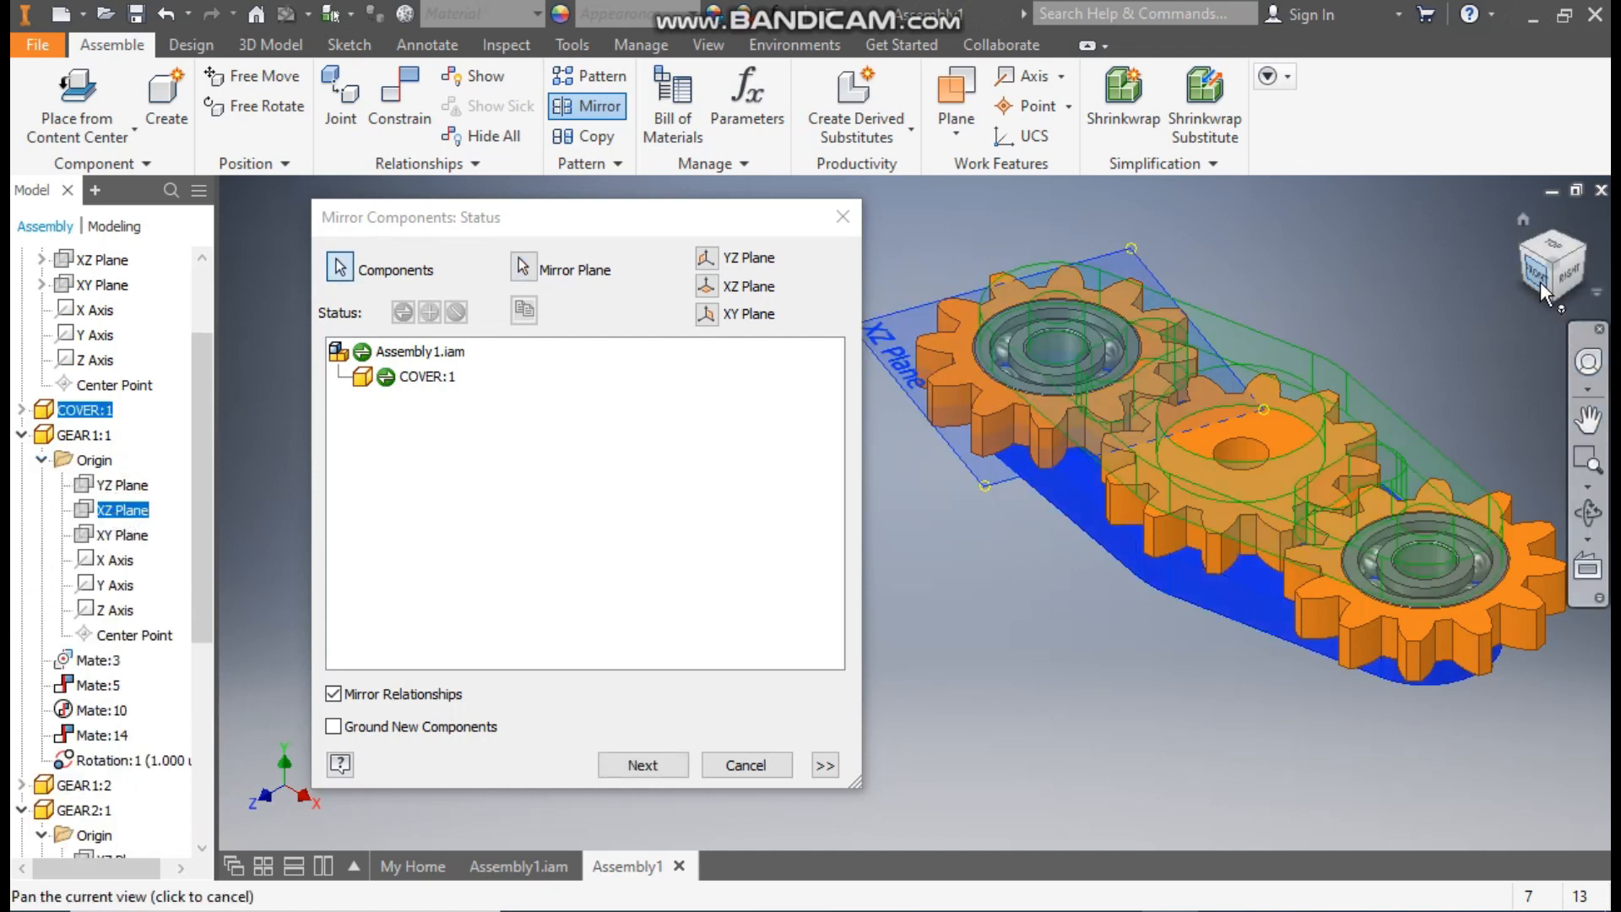
left_click(1536, 277)
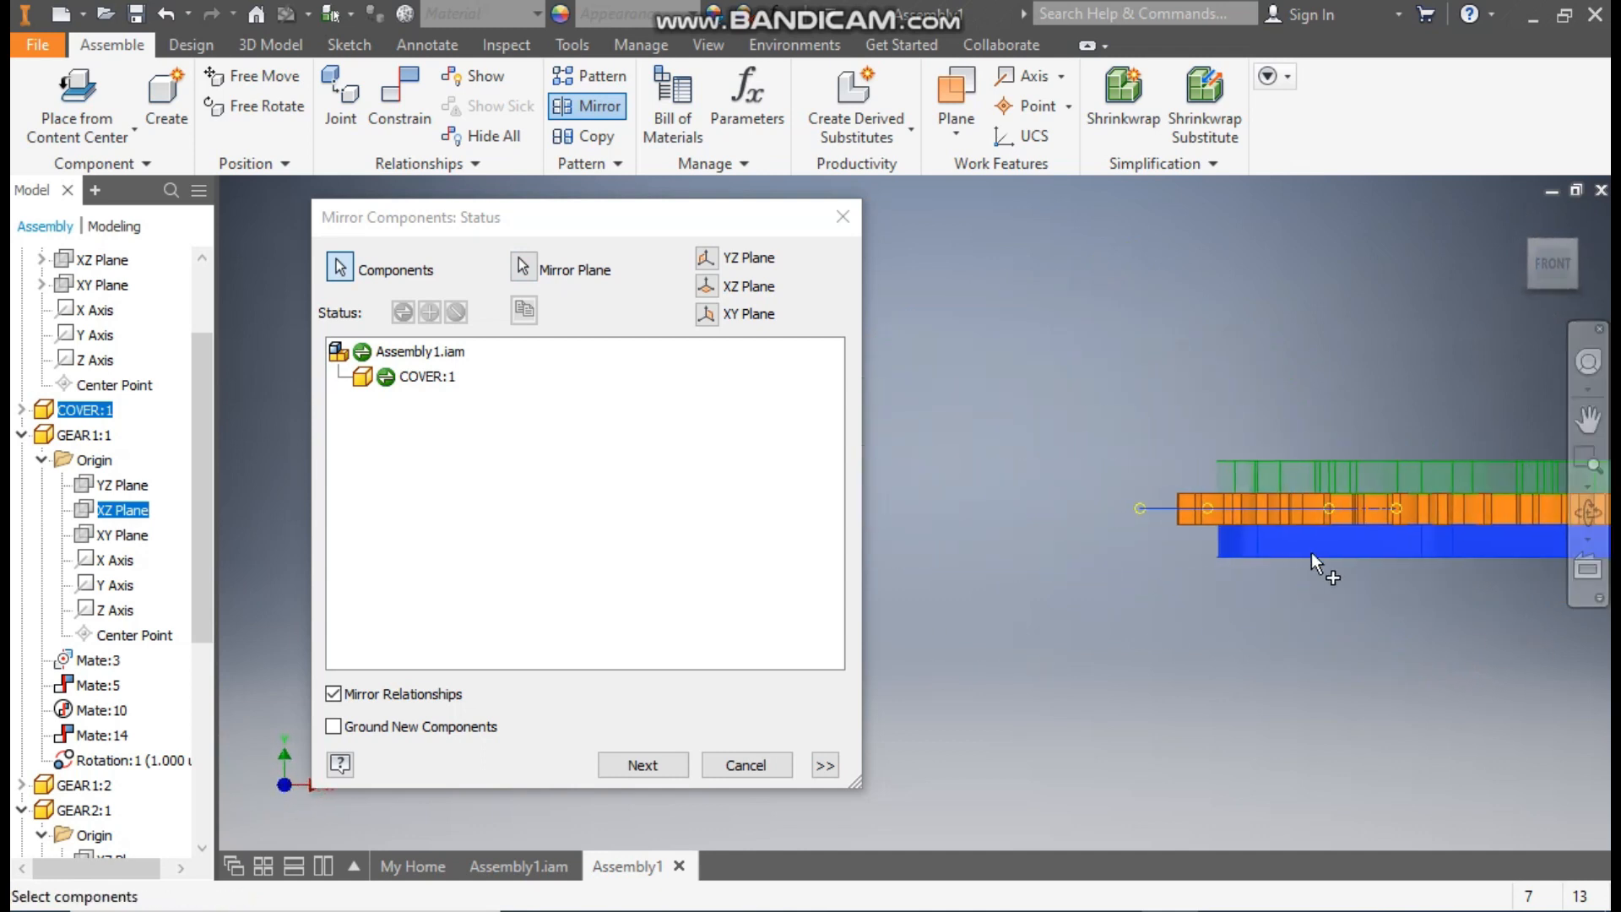
scroll(1310, 552, "up", 3)
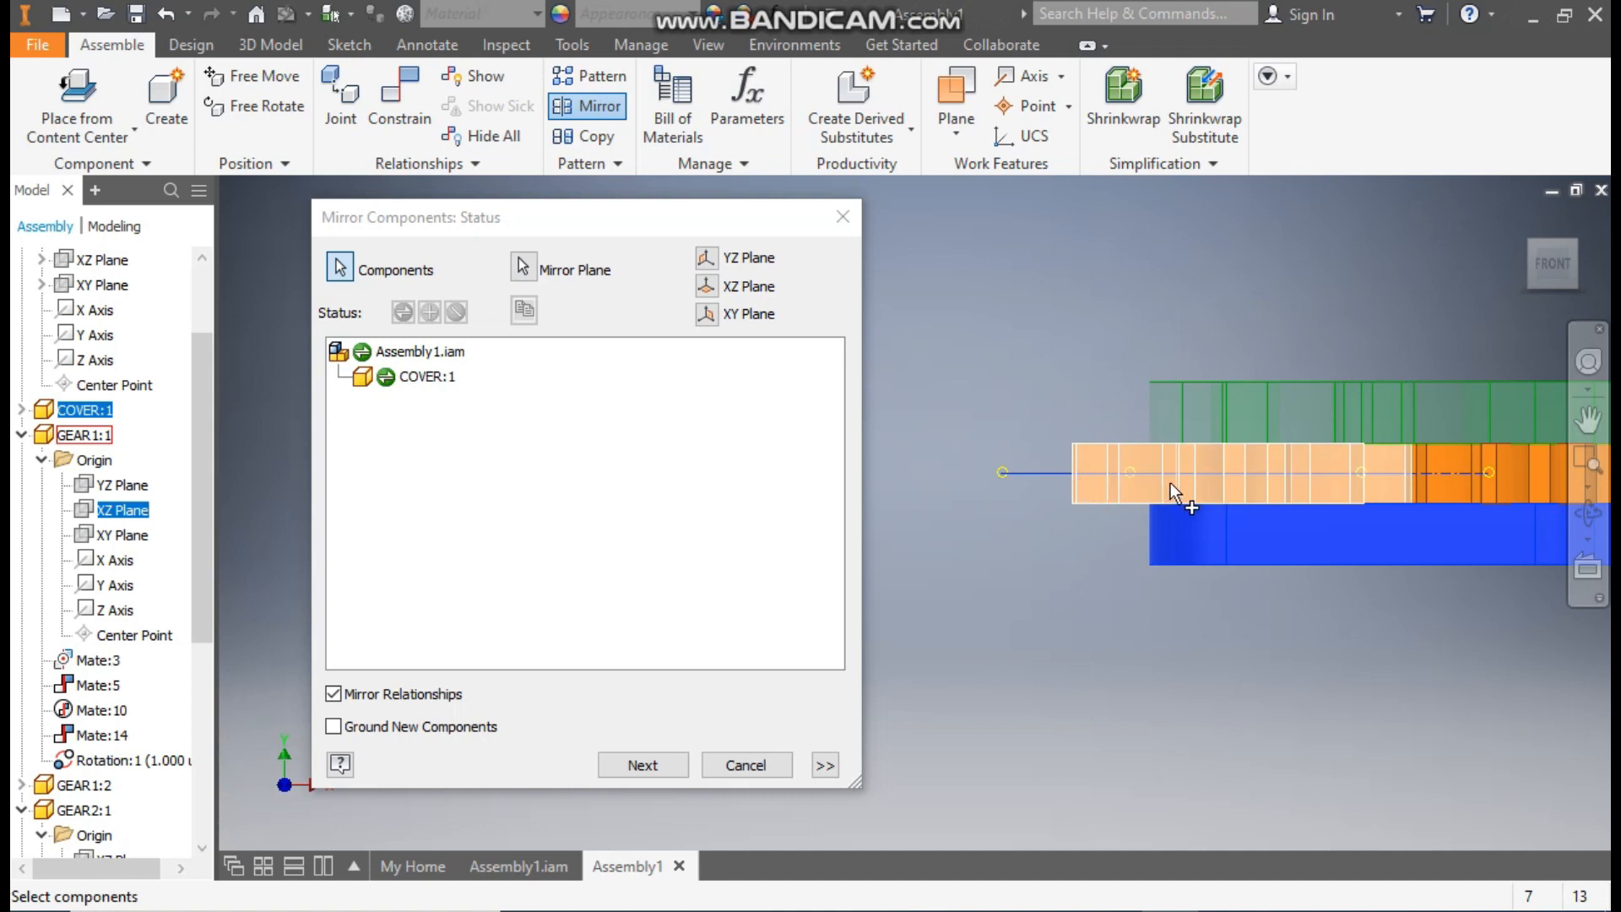
left_click(1574, 246)
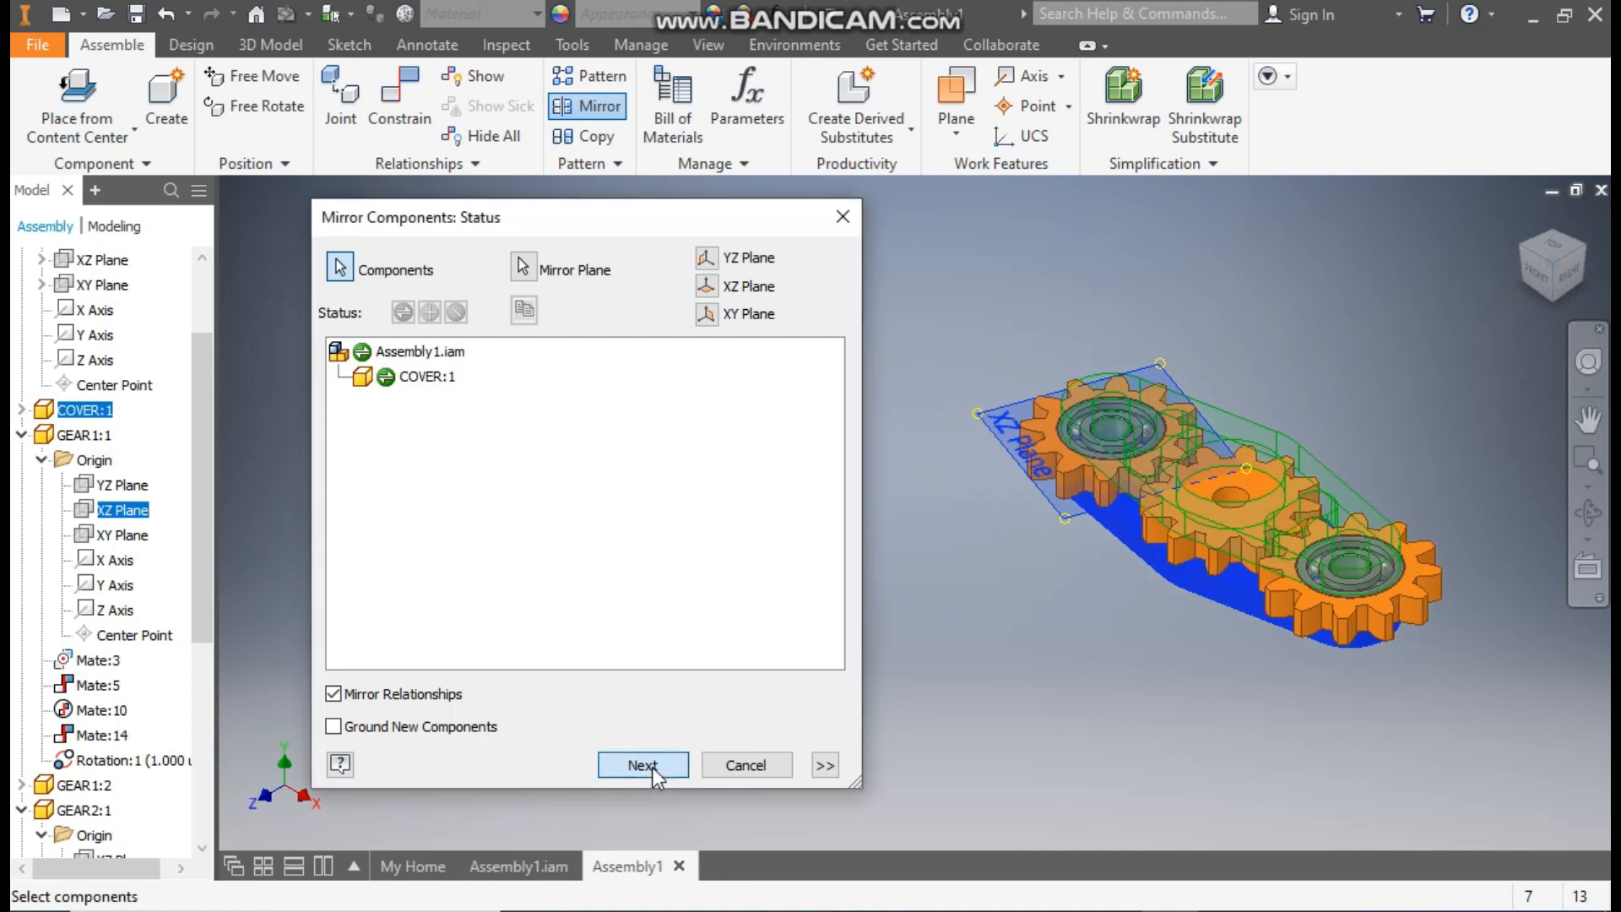
left_click(652, 767)
left_click(1060, 531)
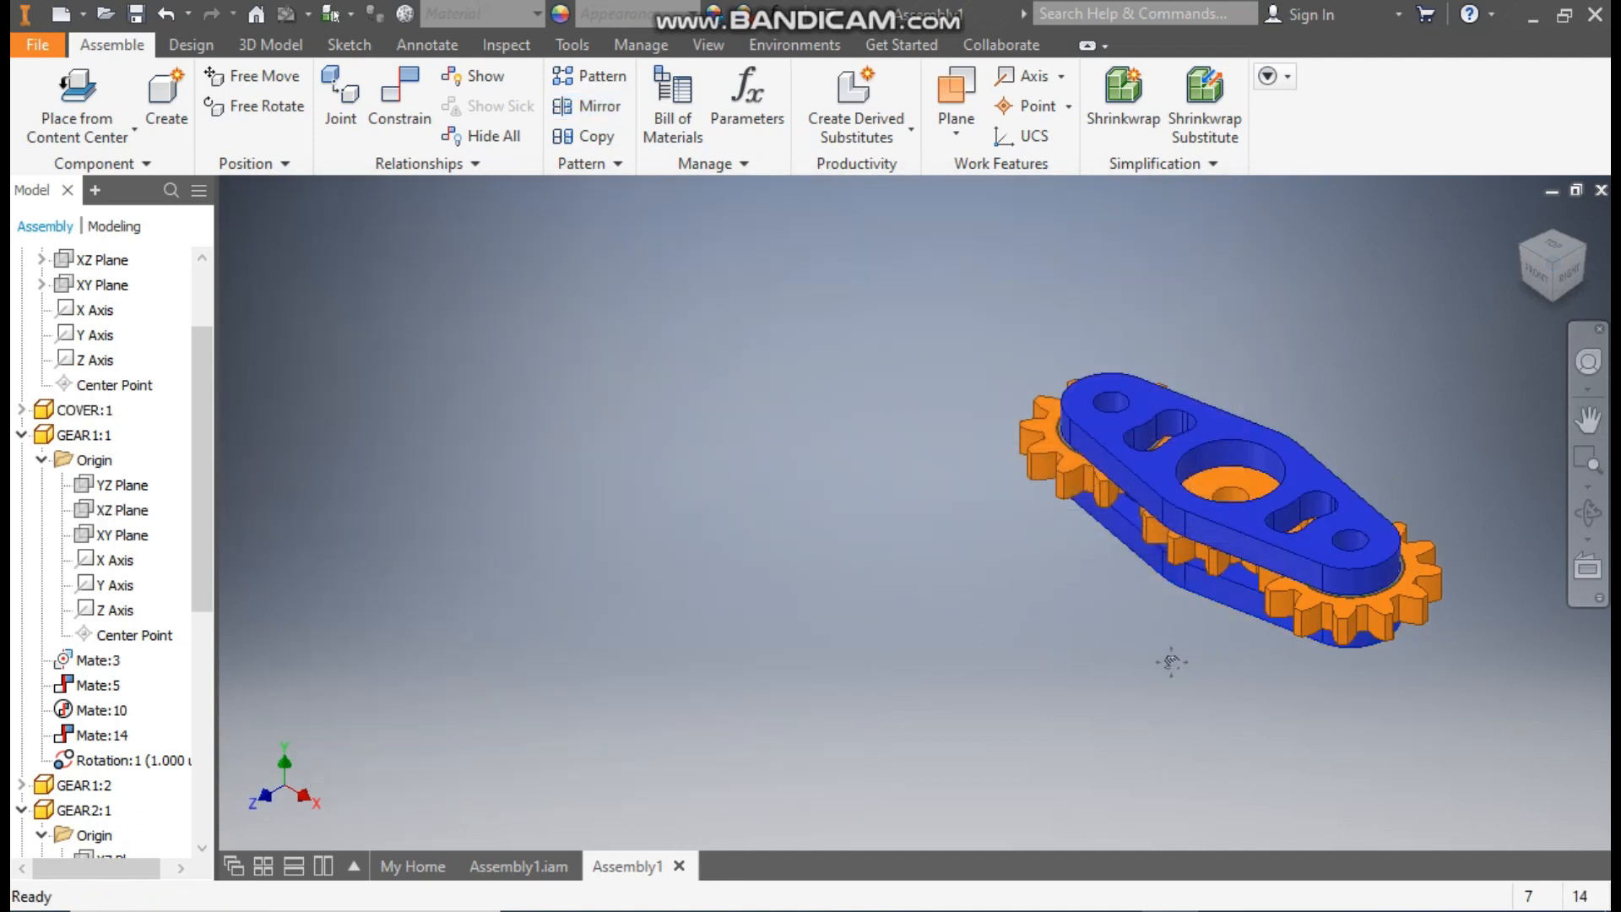
Place one deep groove ball bearing, SKF Z- with shield (Z609-Z), from Content Center in the cover's central recess, seated on the gear face.
left_click_drag(1173, 436, 1122, 434)
middle_click_drag(1355, 460, 1274, 461)
scroll(1274, 461, "down", 2)
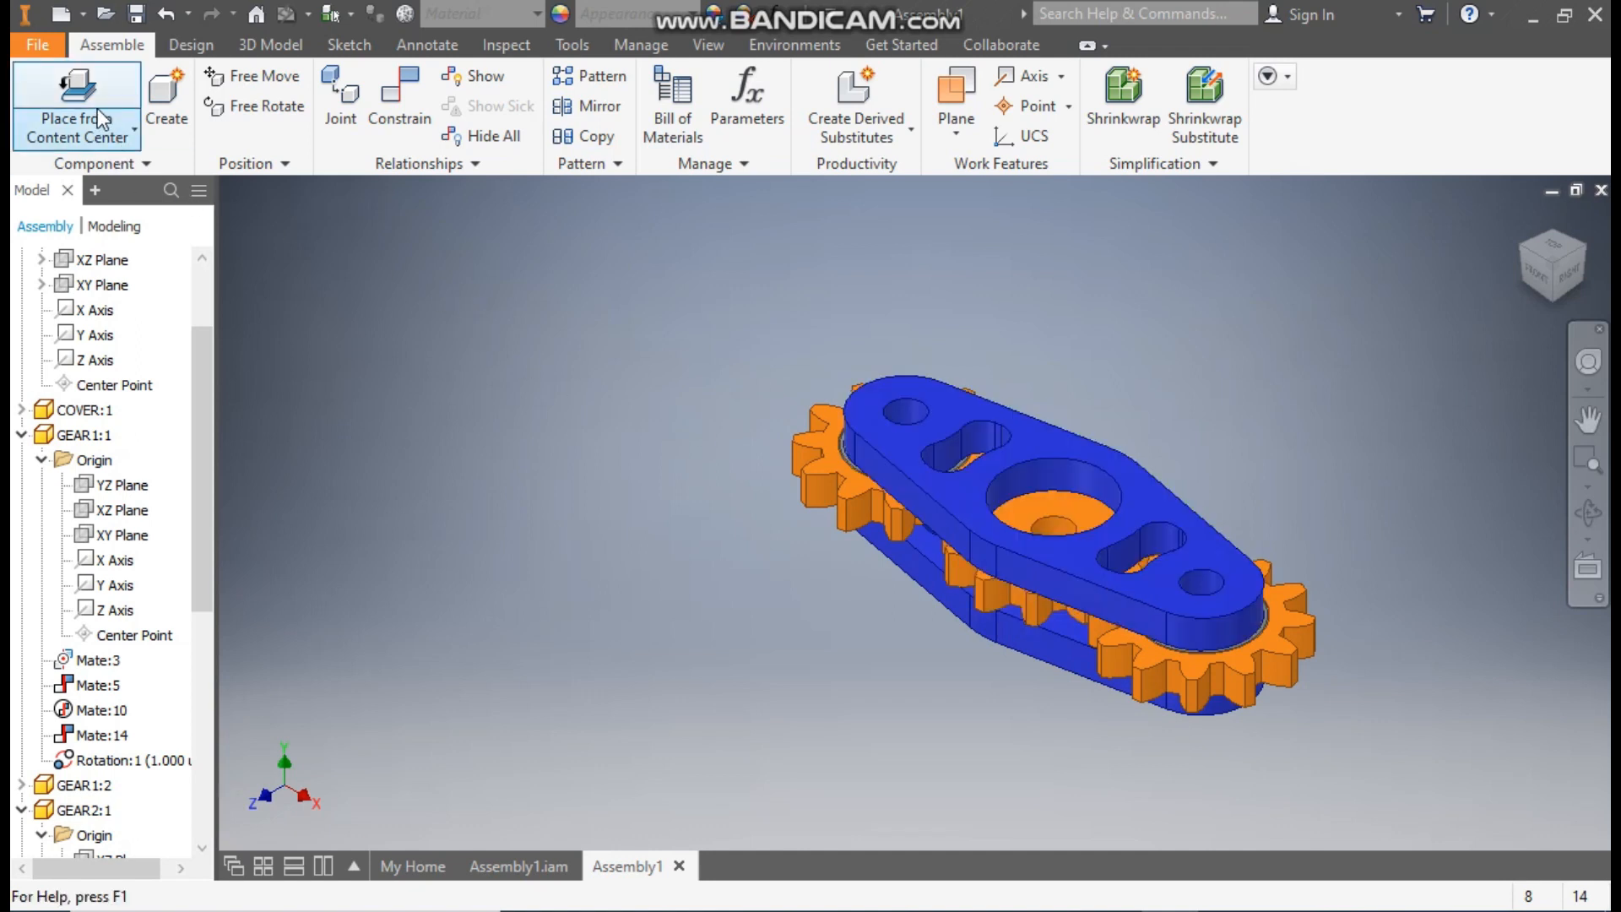
left_click(69, 129)
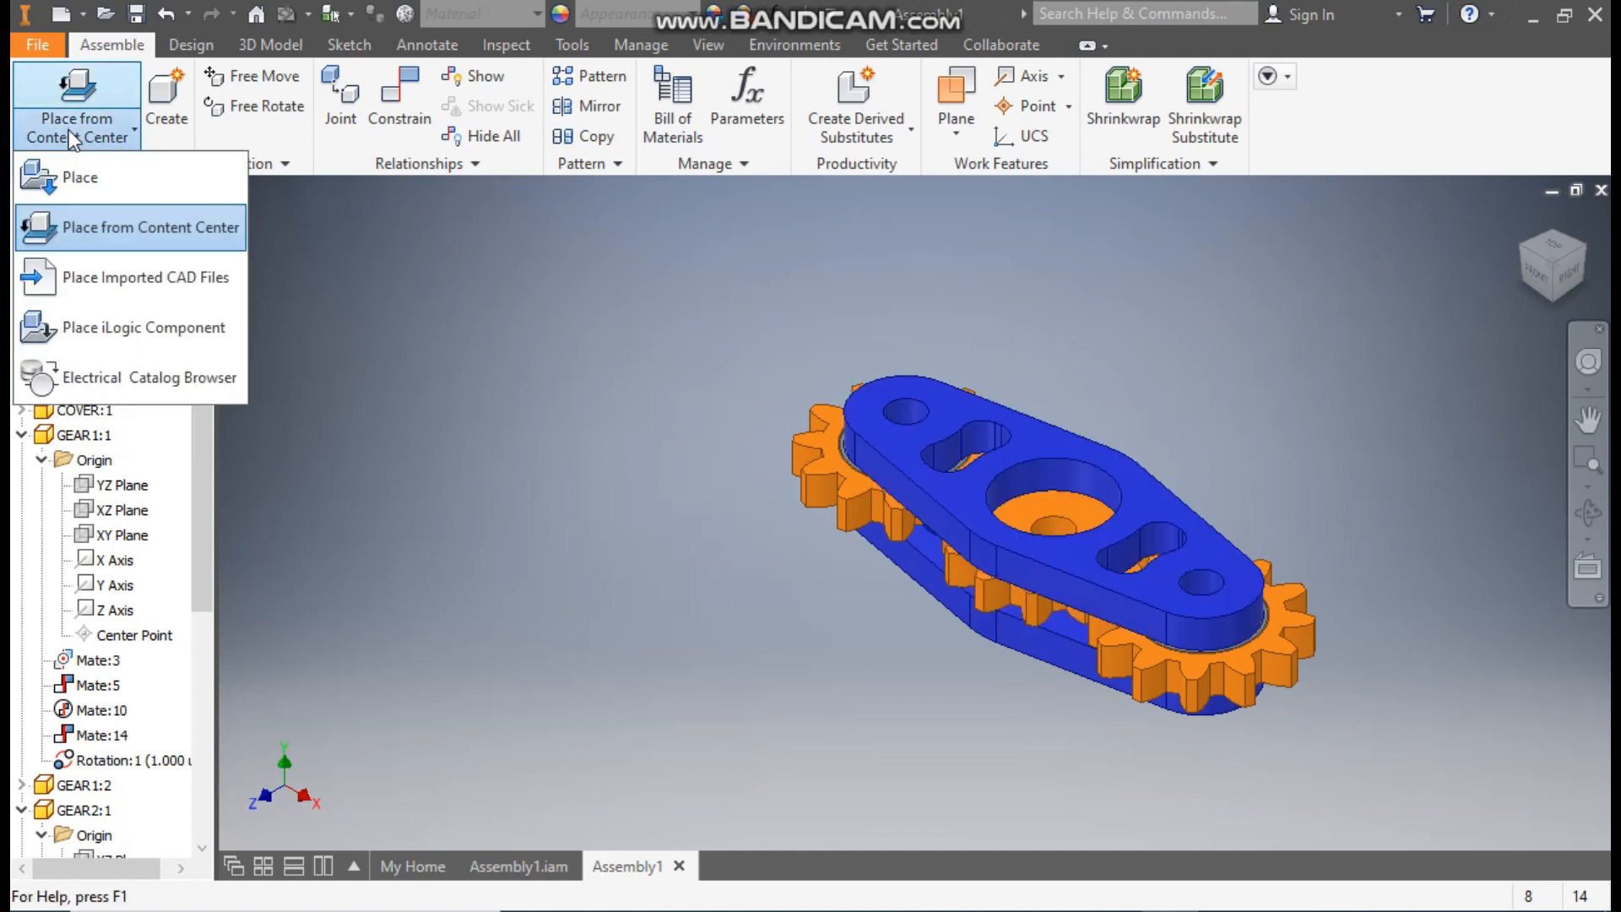
left_click(125, 218)
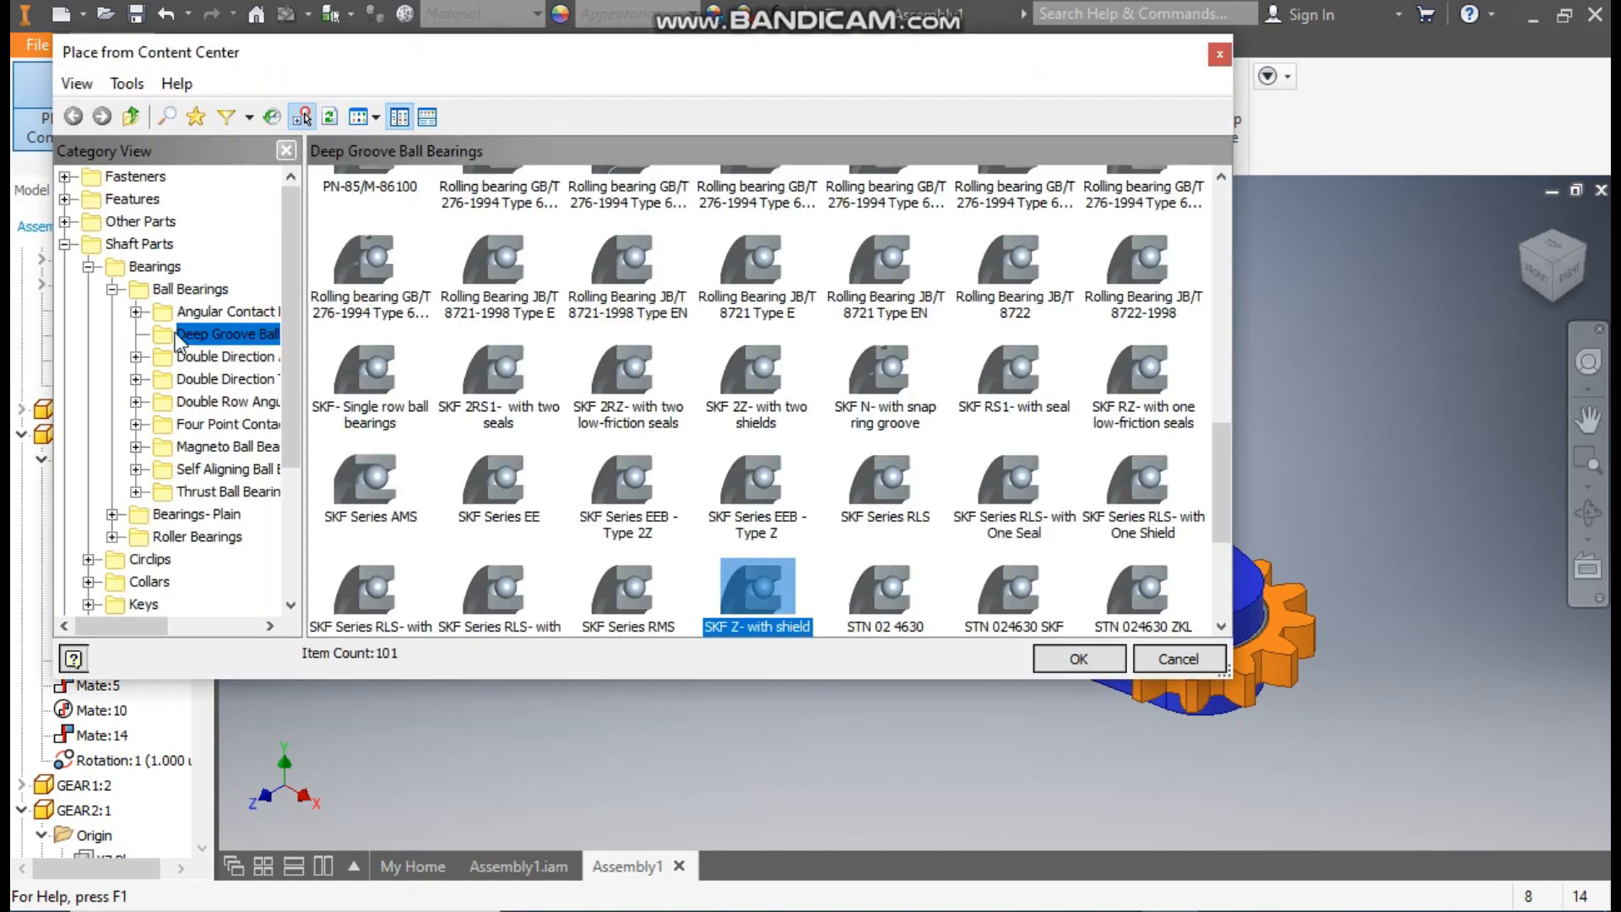
double_click(755, 596)
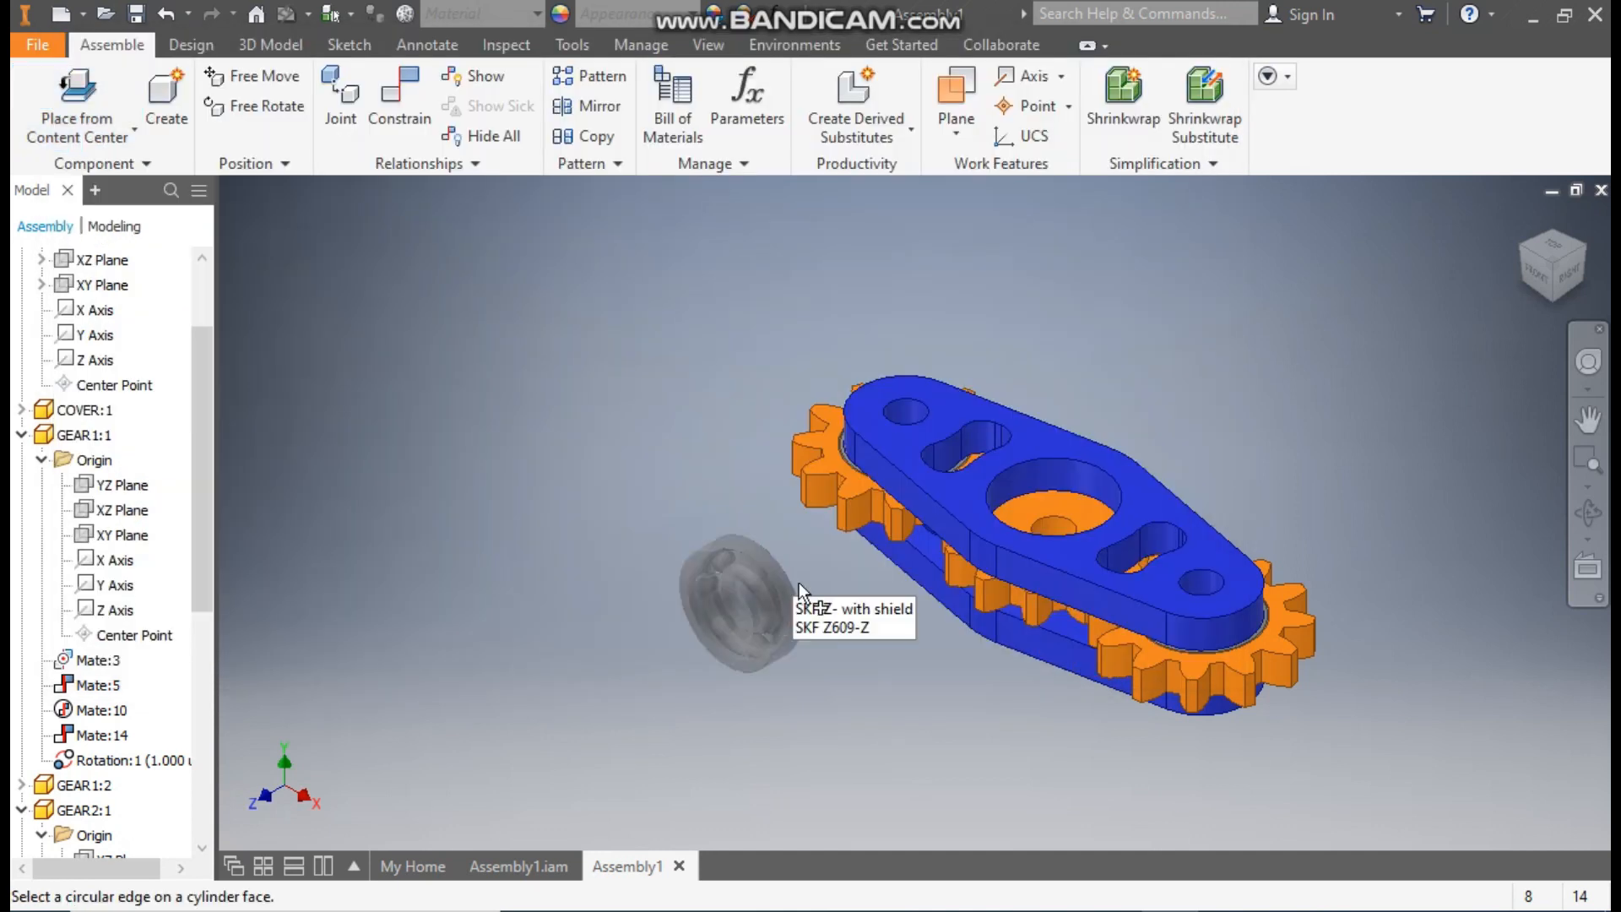
left_click(1054, 471)
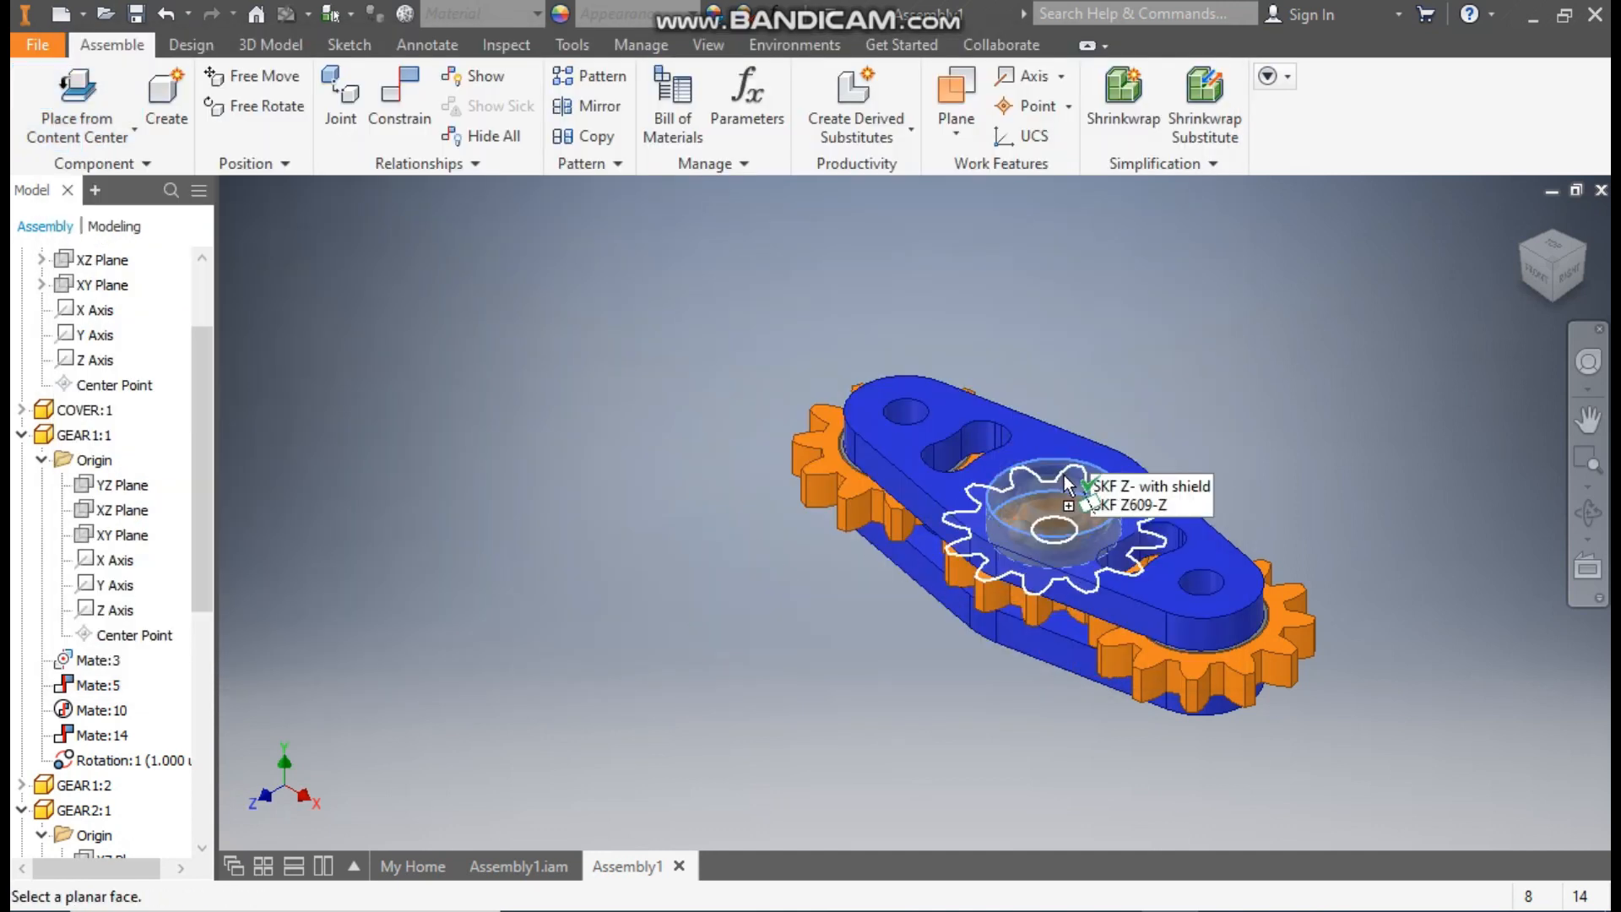
scroll(1073, 507, "down", 3)
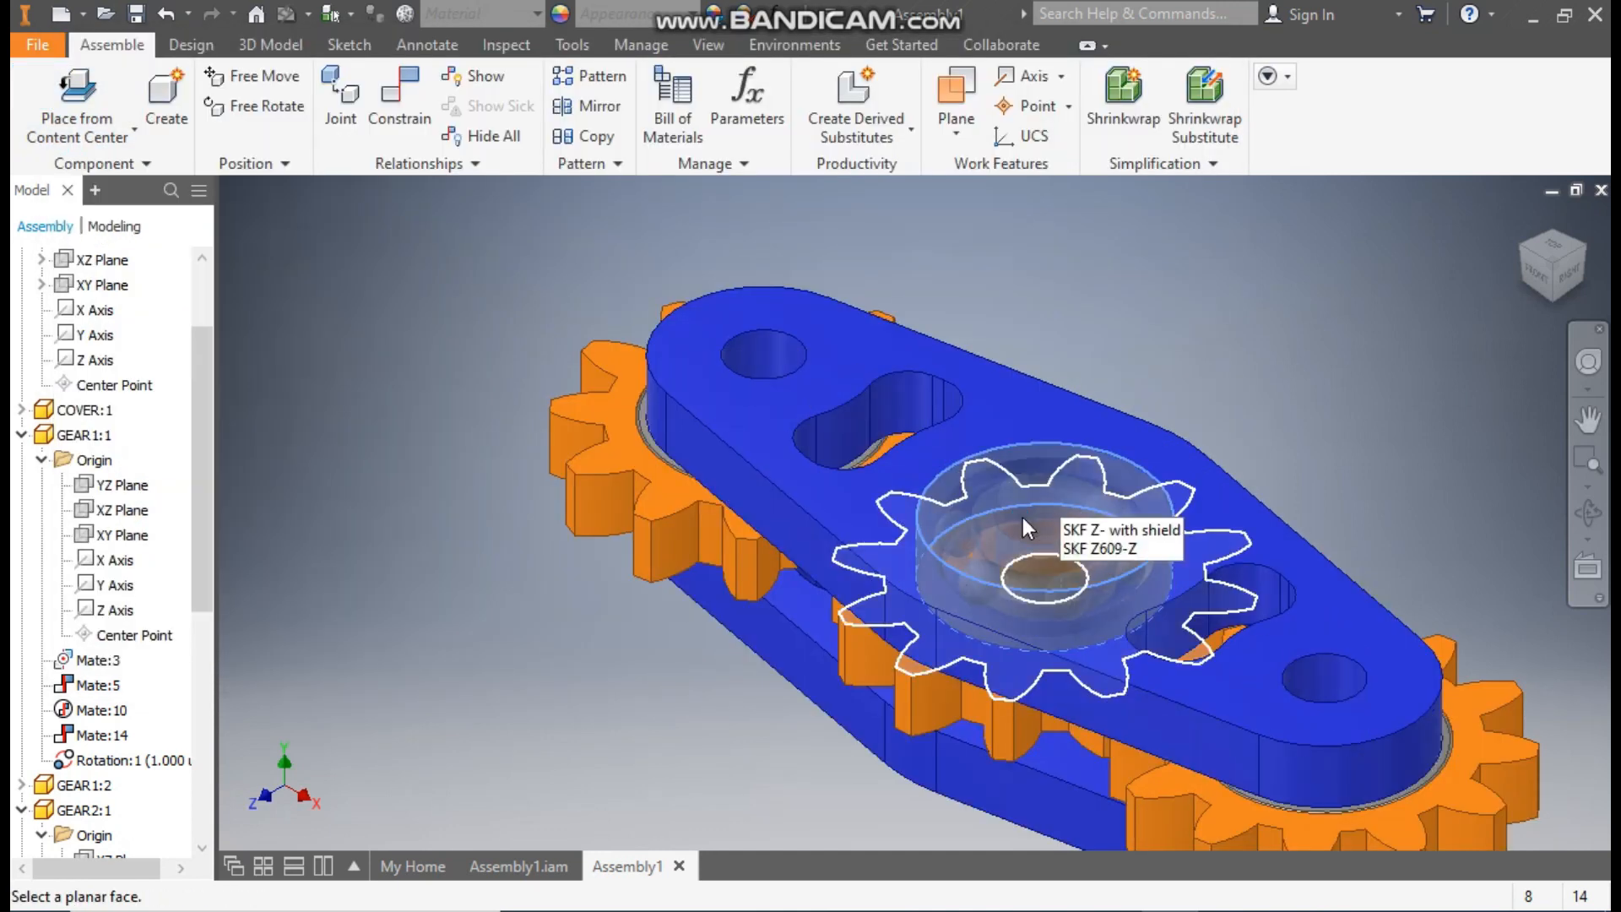
left_click(1022, 518)
left_click(1242, 510)
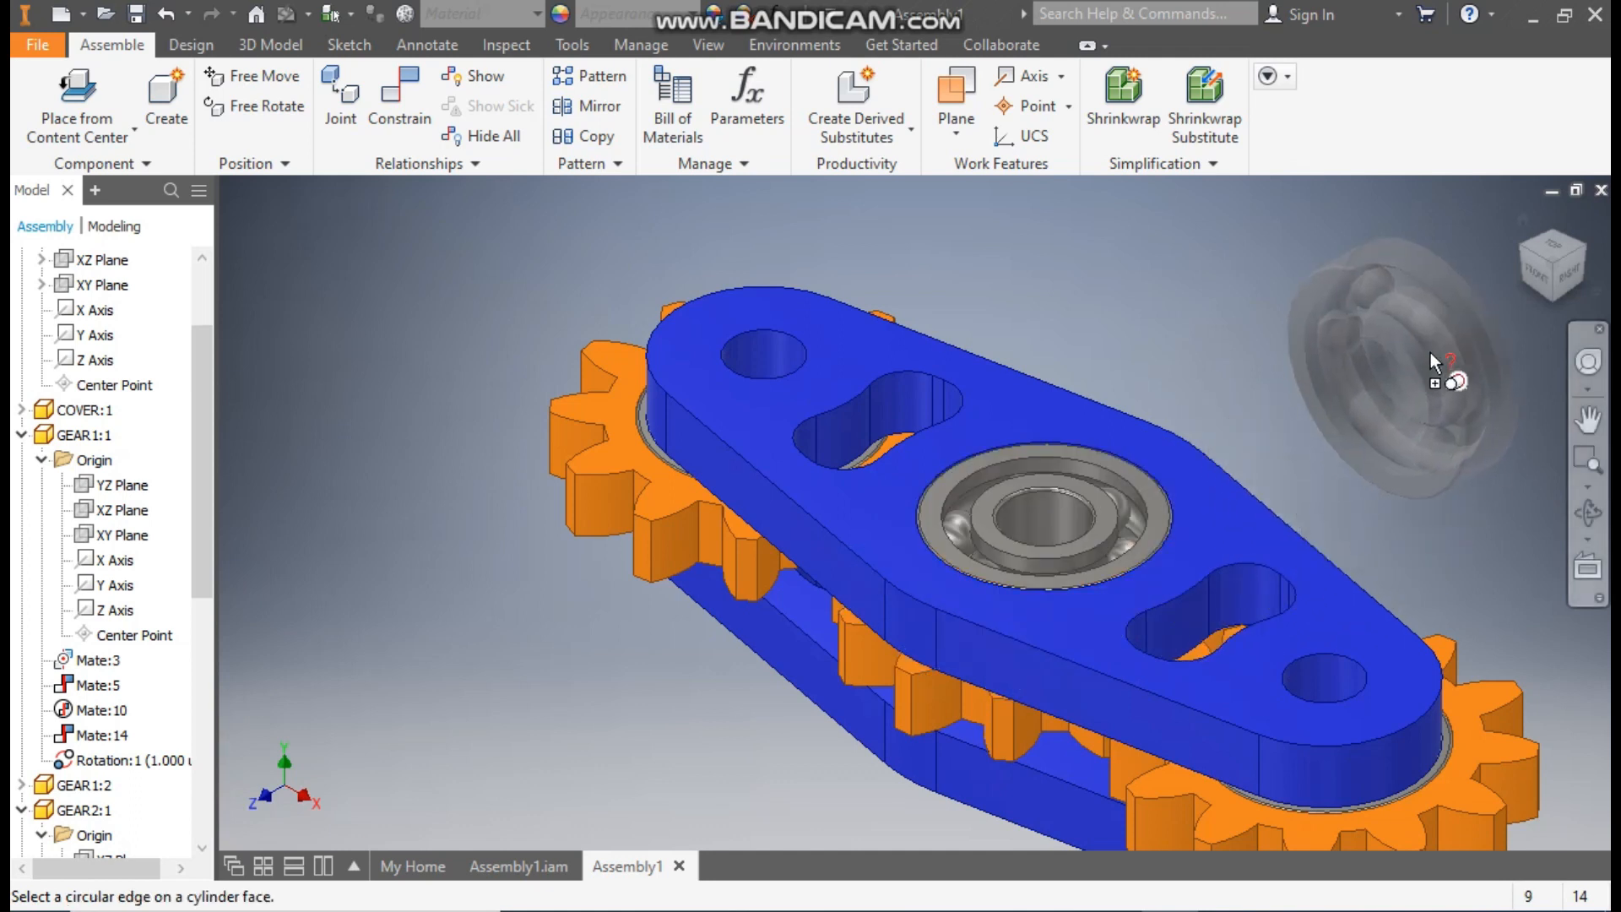
key("Escape")
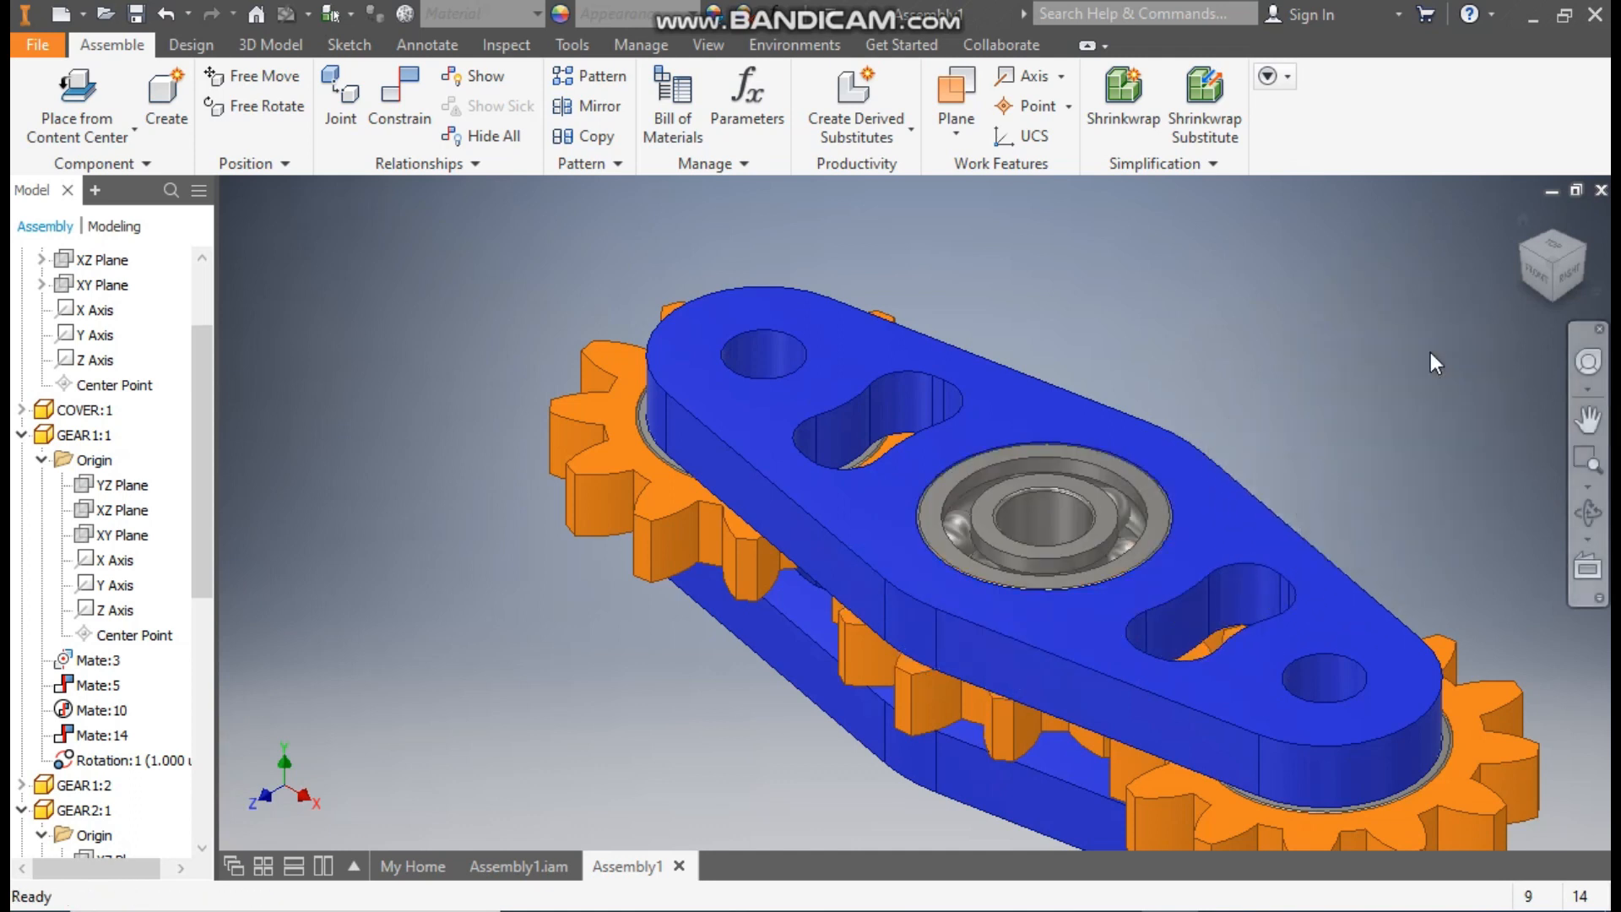
Drag the central bearing around its axis to check whether it turns freely of the gears.
scroll(1375, 349, "up", 1)
middle_click_drag(1371, 351, 1177, 274)
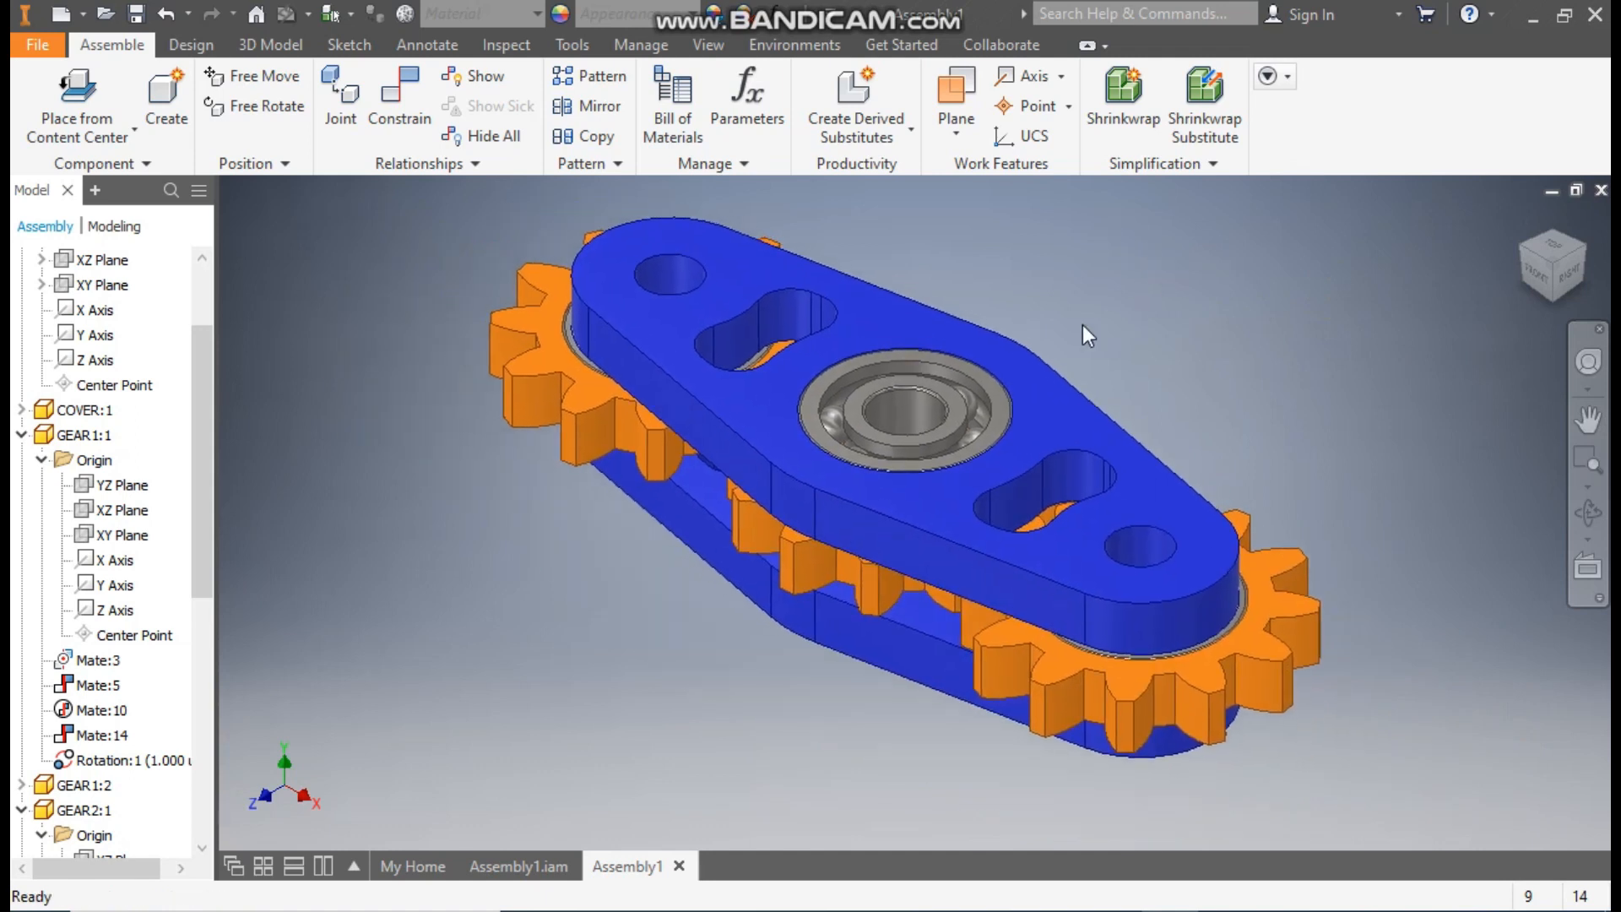
left_click(898, 388)
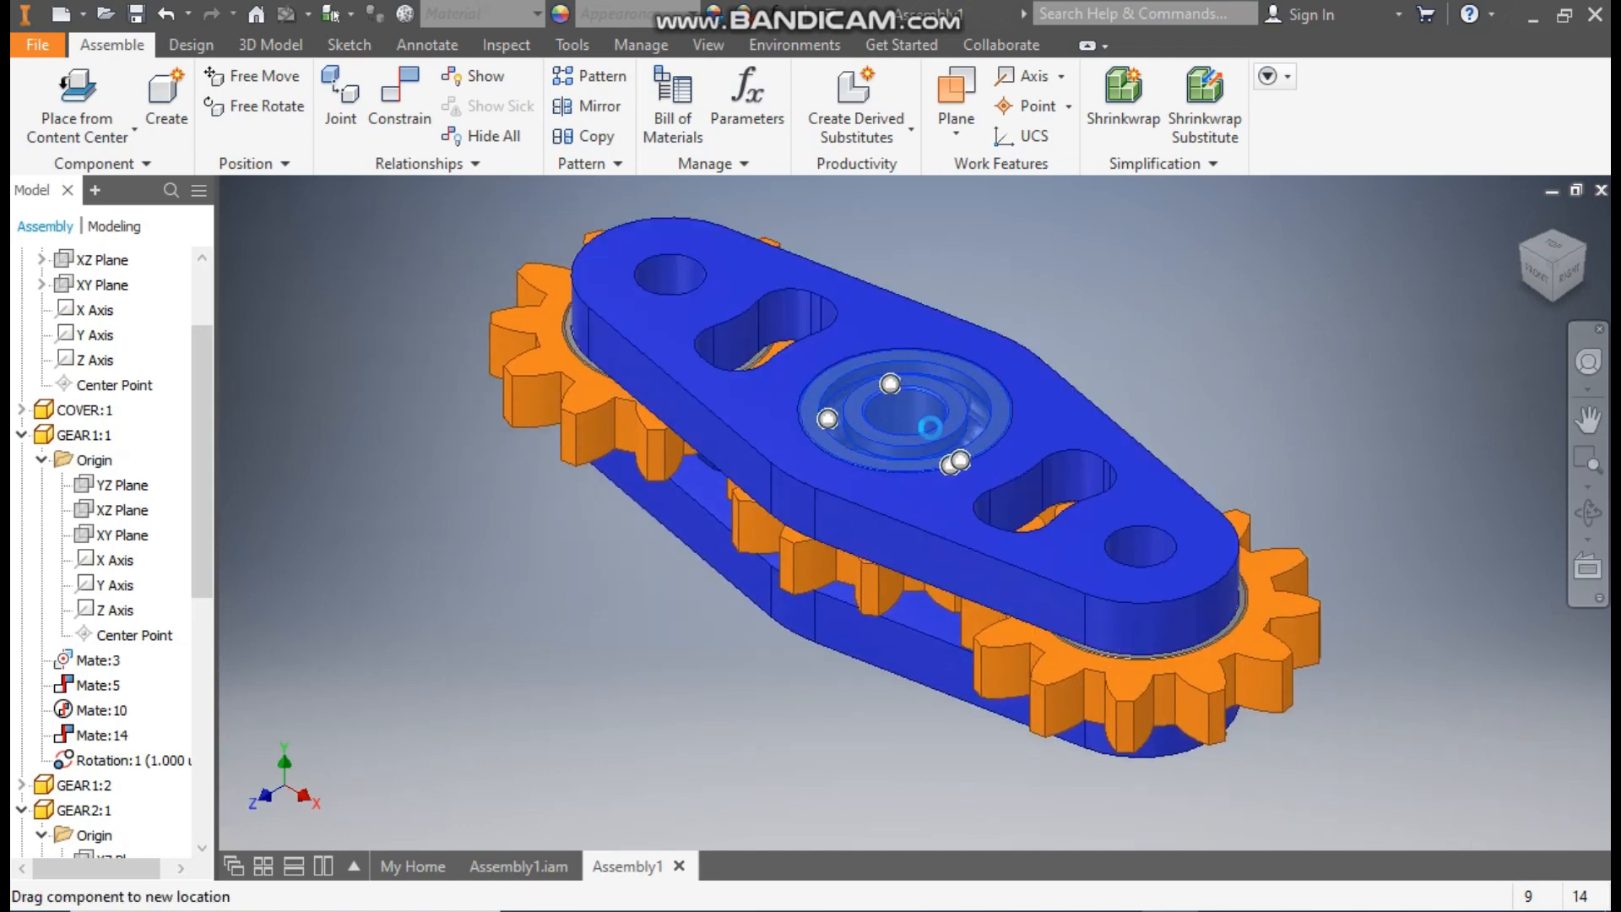
left_click_drag(877, 413, 974, 414)
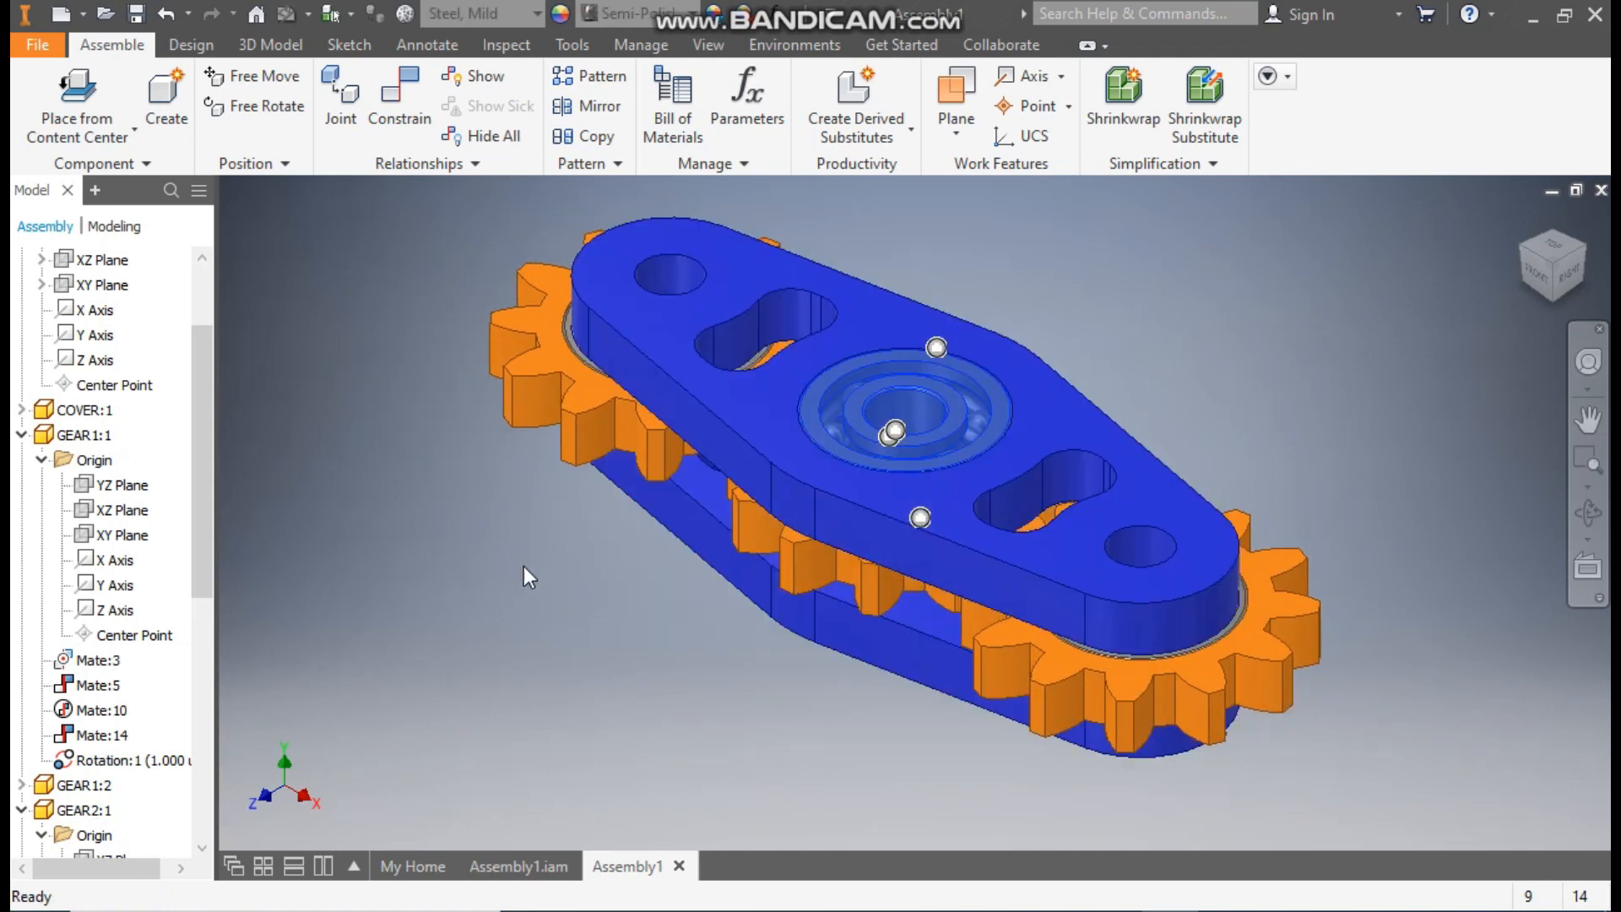
left_click(546, 628)
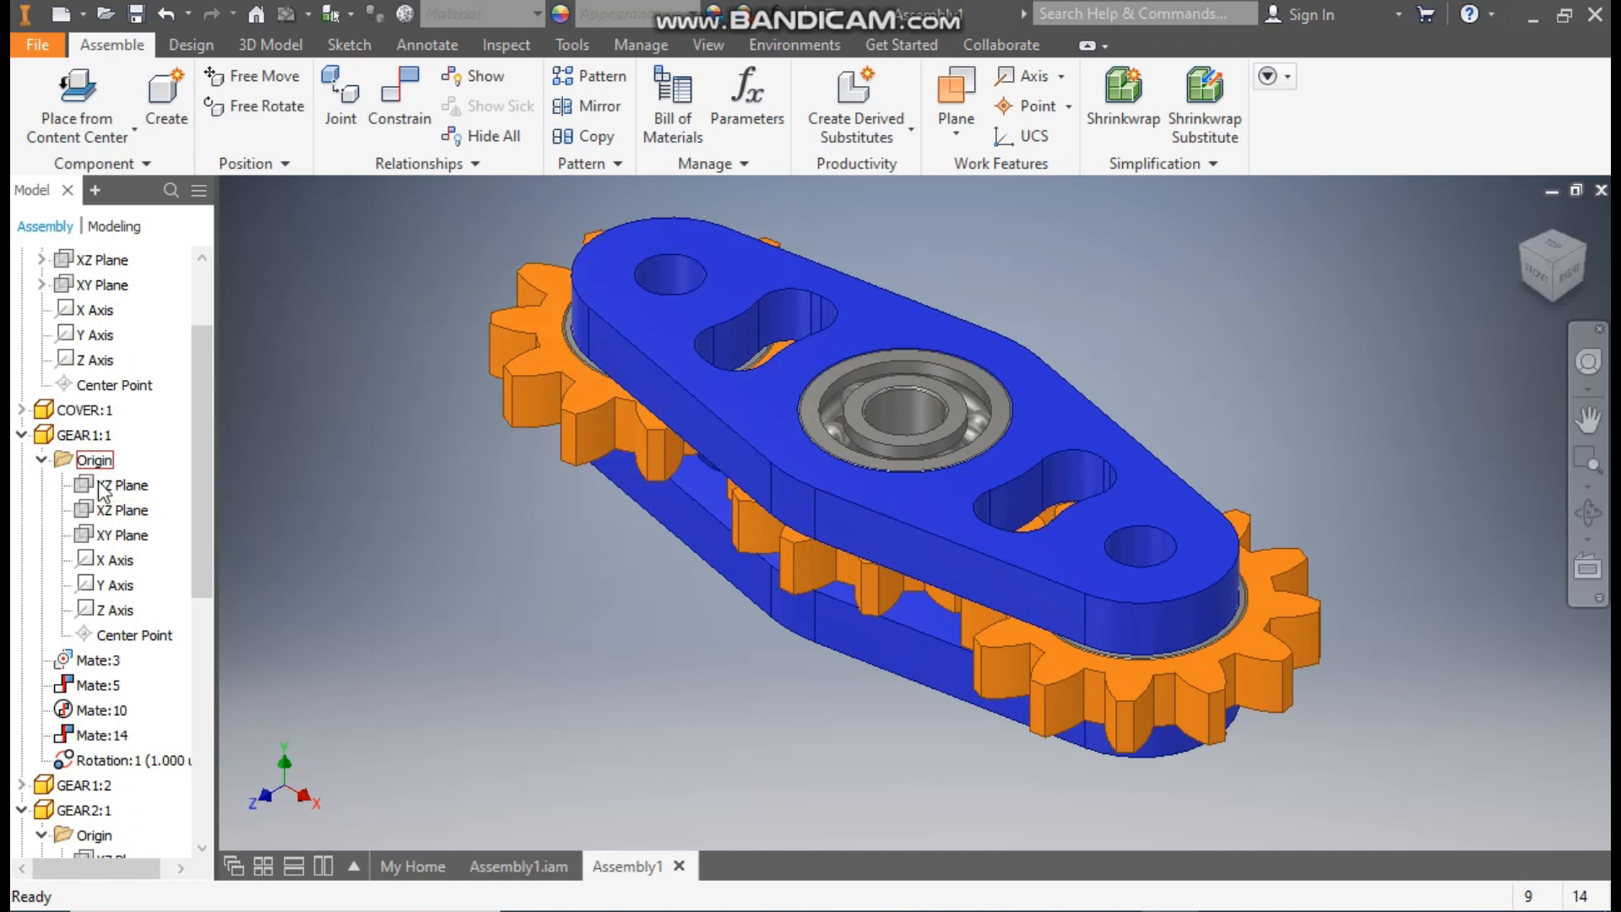
Mate the YZ Plane of GEAR2:1 to the YZ Plane of the central bearing, and turn the bearing to test the link.
left_click(22, 435)
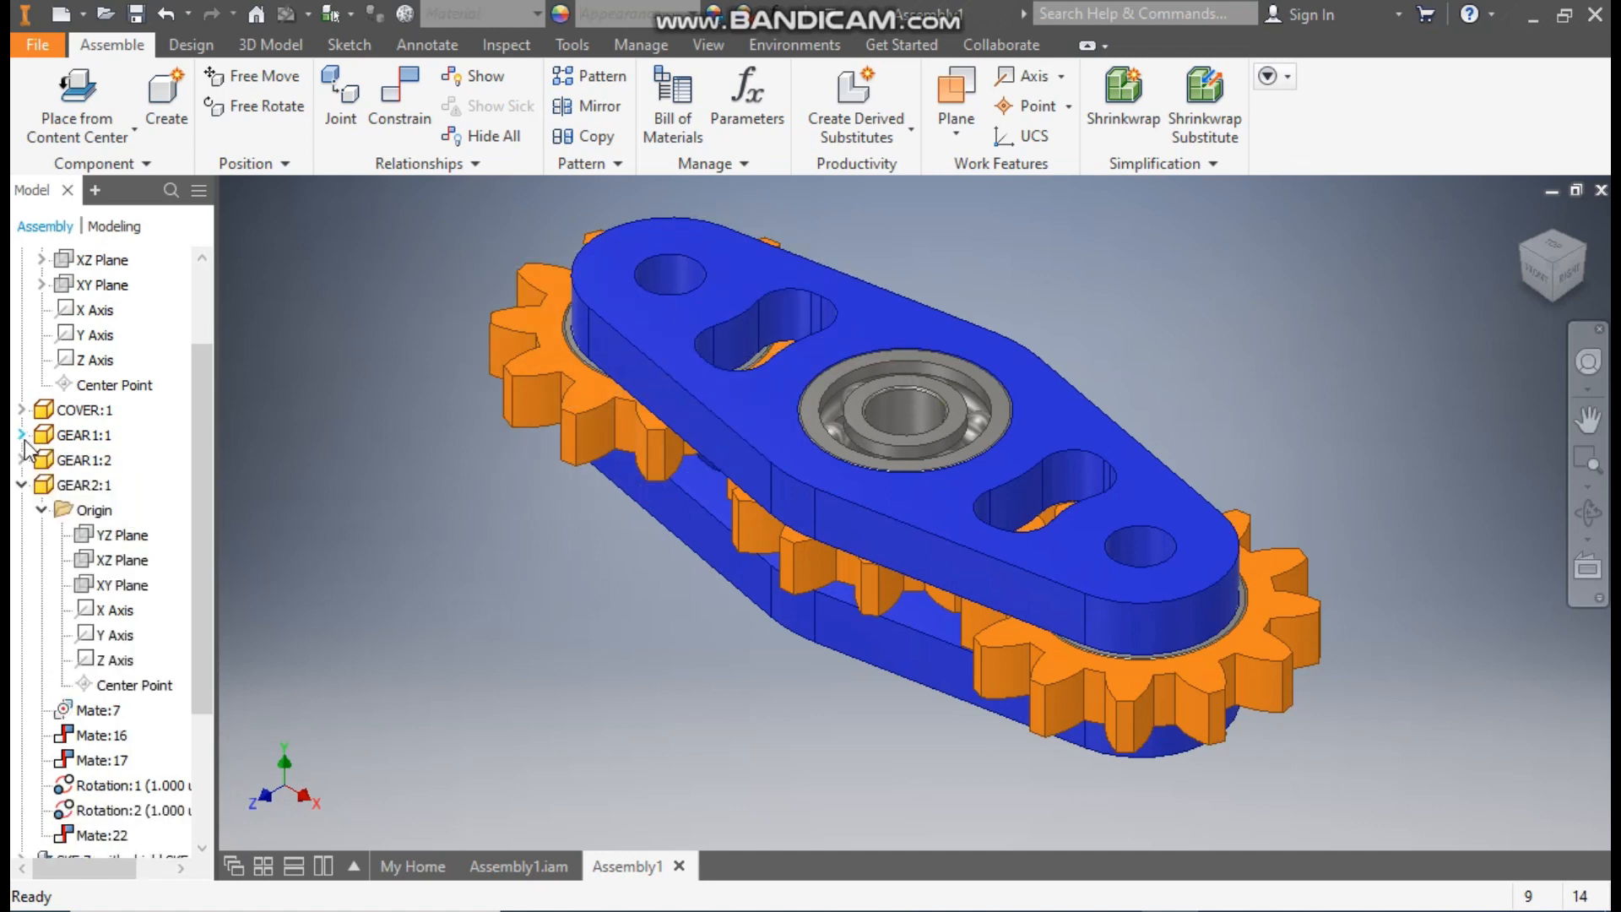
left_click(124, 537)
scroll(110, 641, "down", 3)
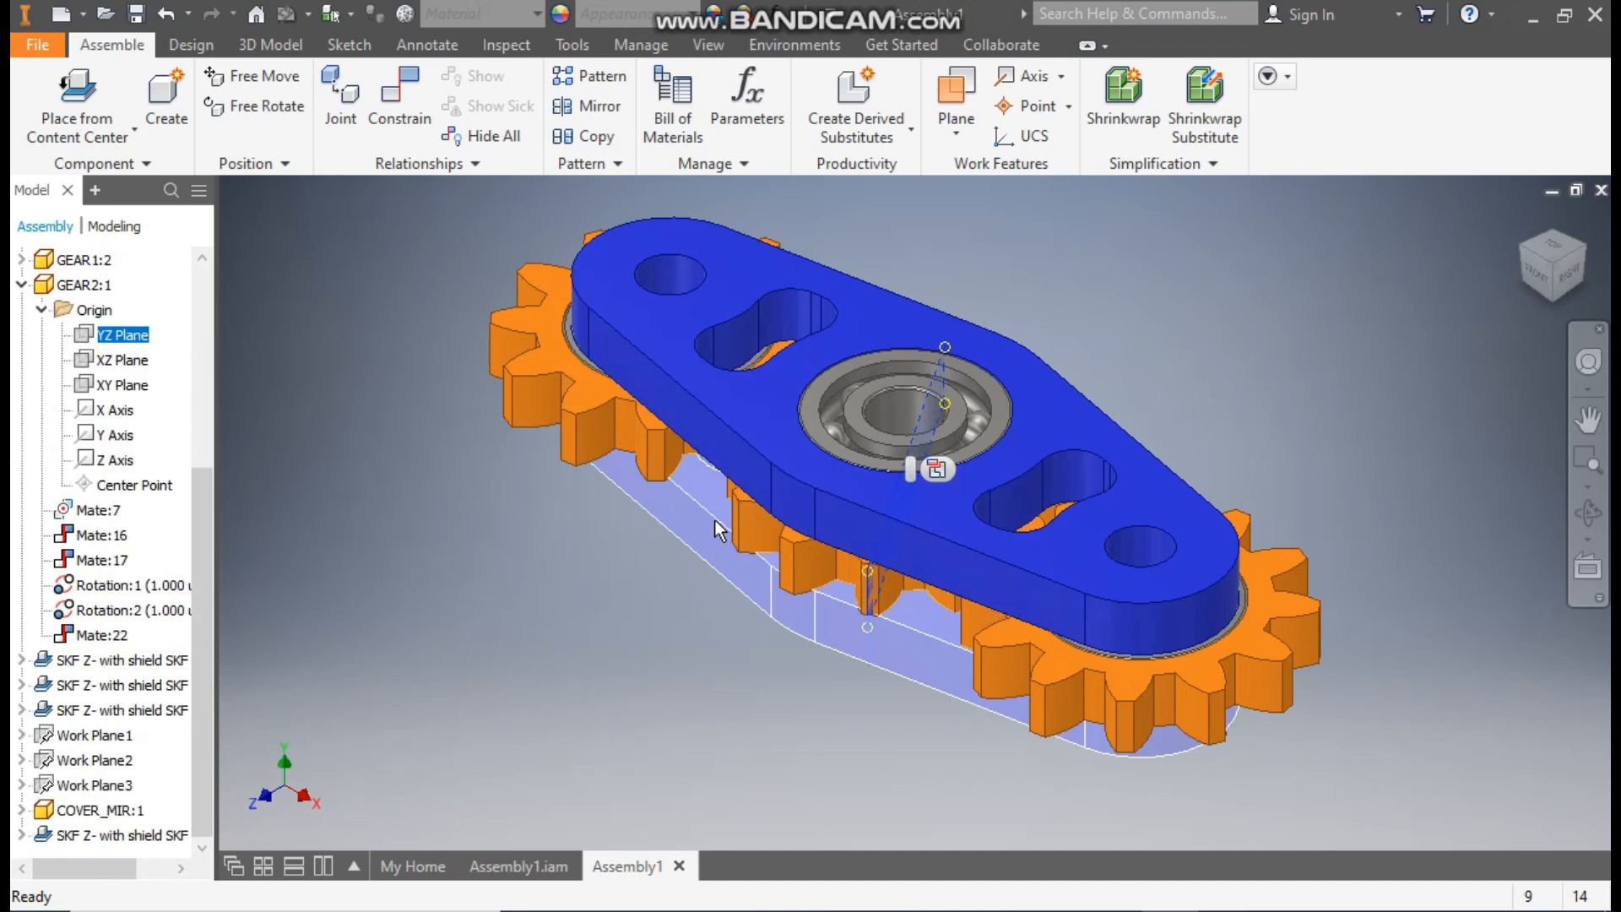
left_click(21, 835)
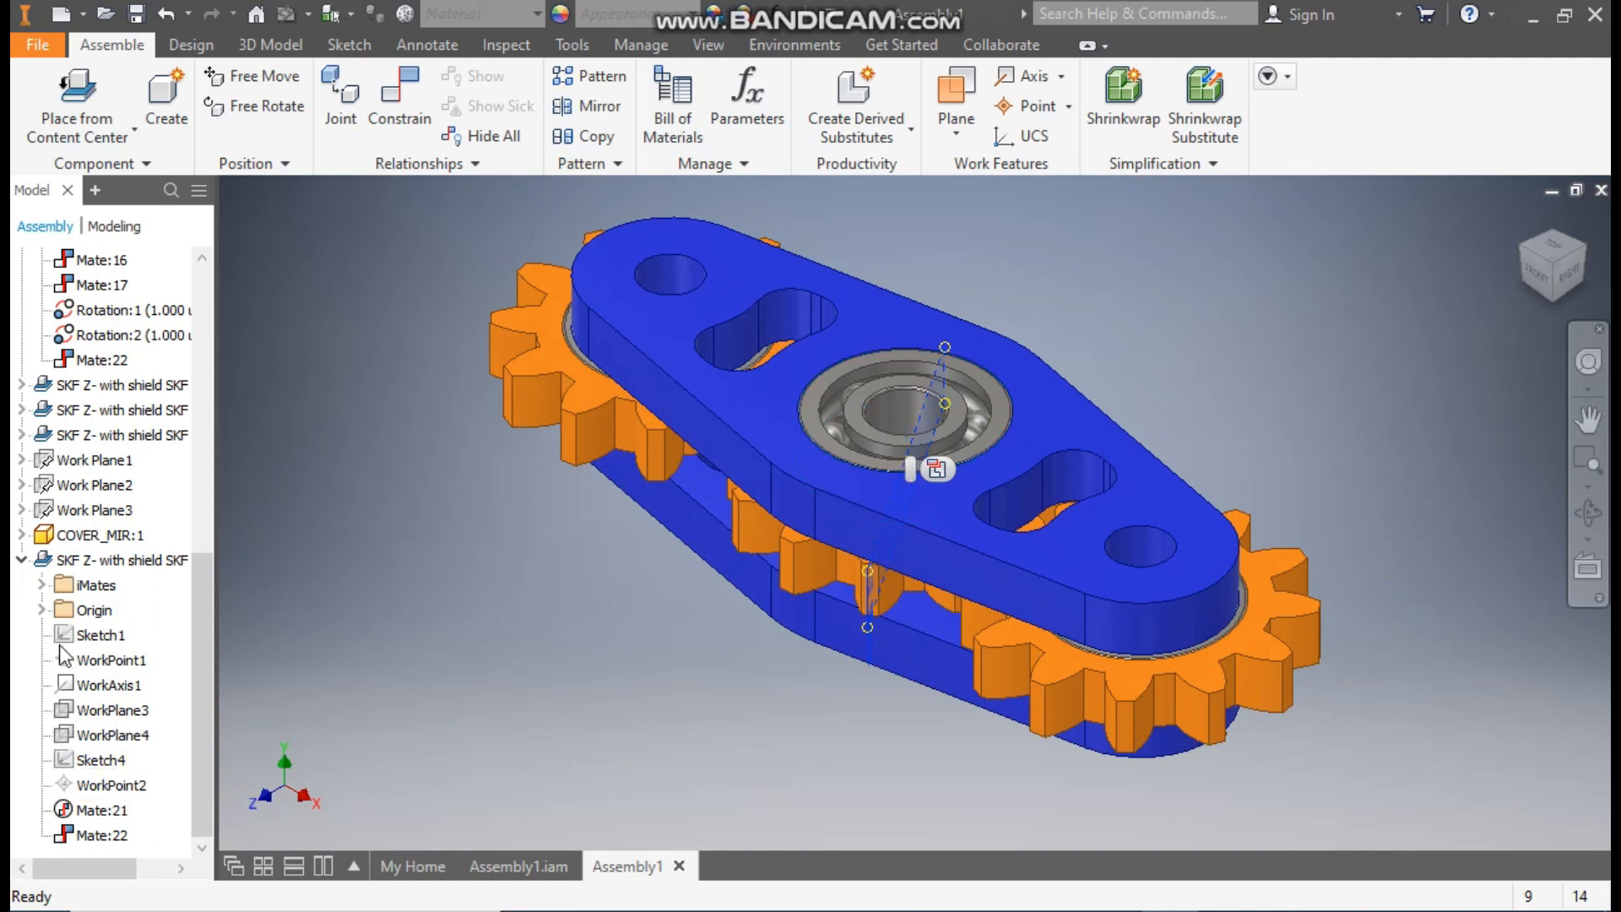
left_click(41, 609)
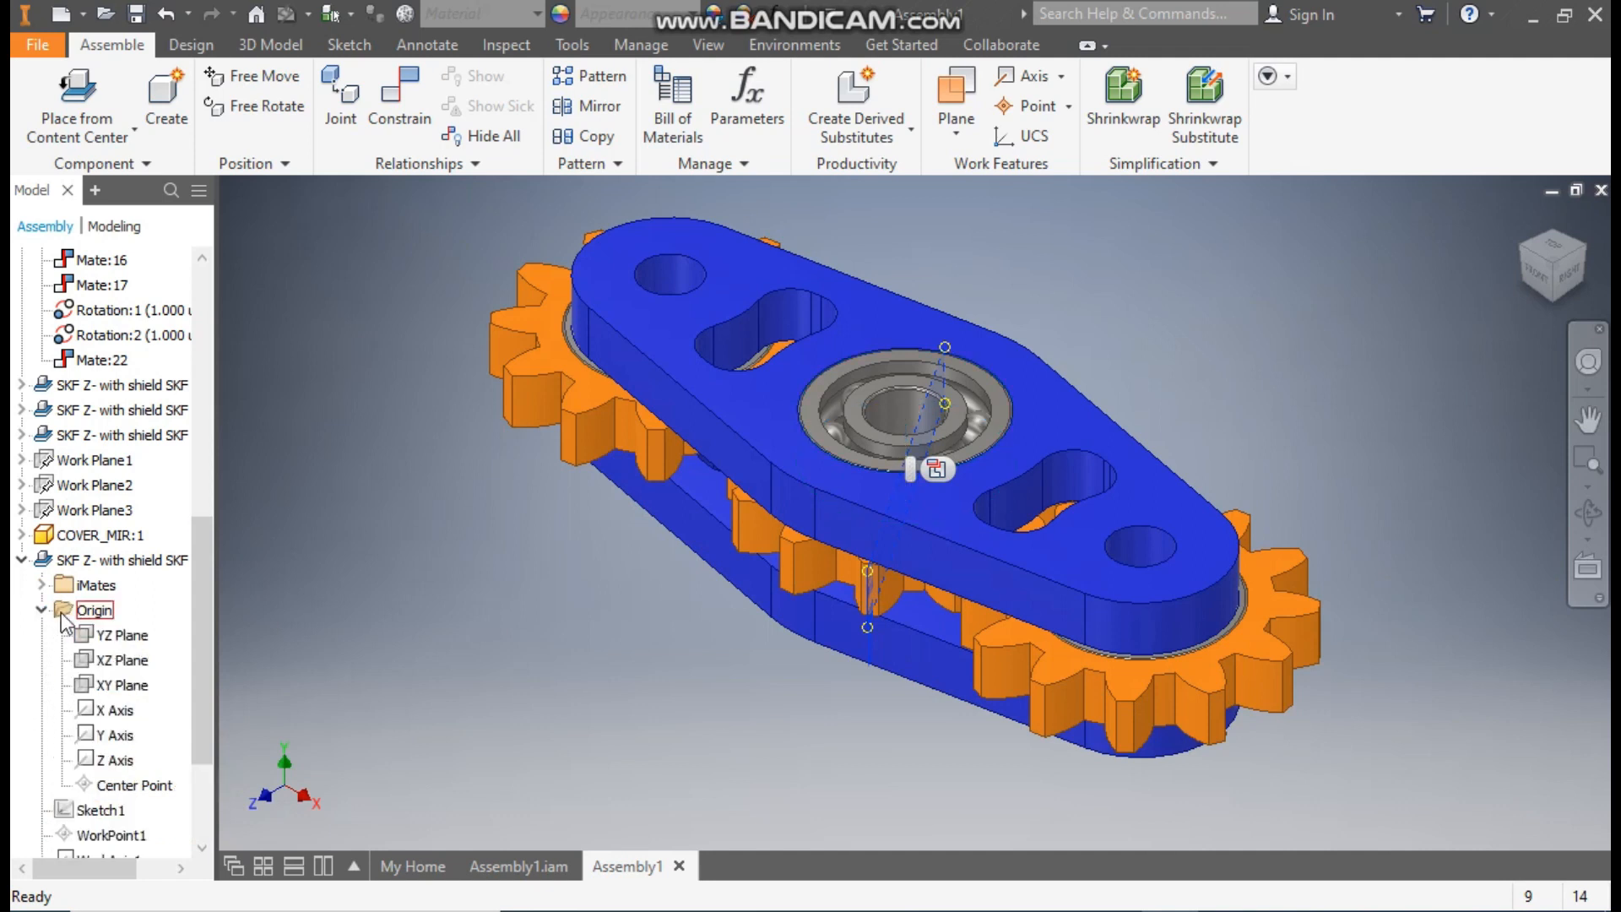
left_click(126, 640)
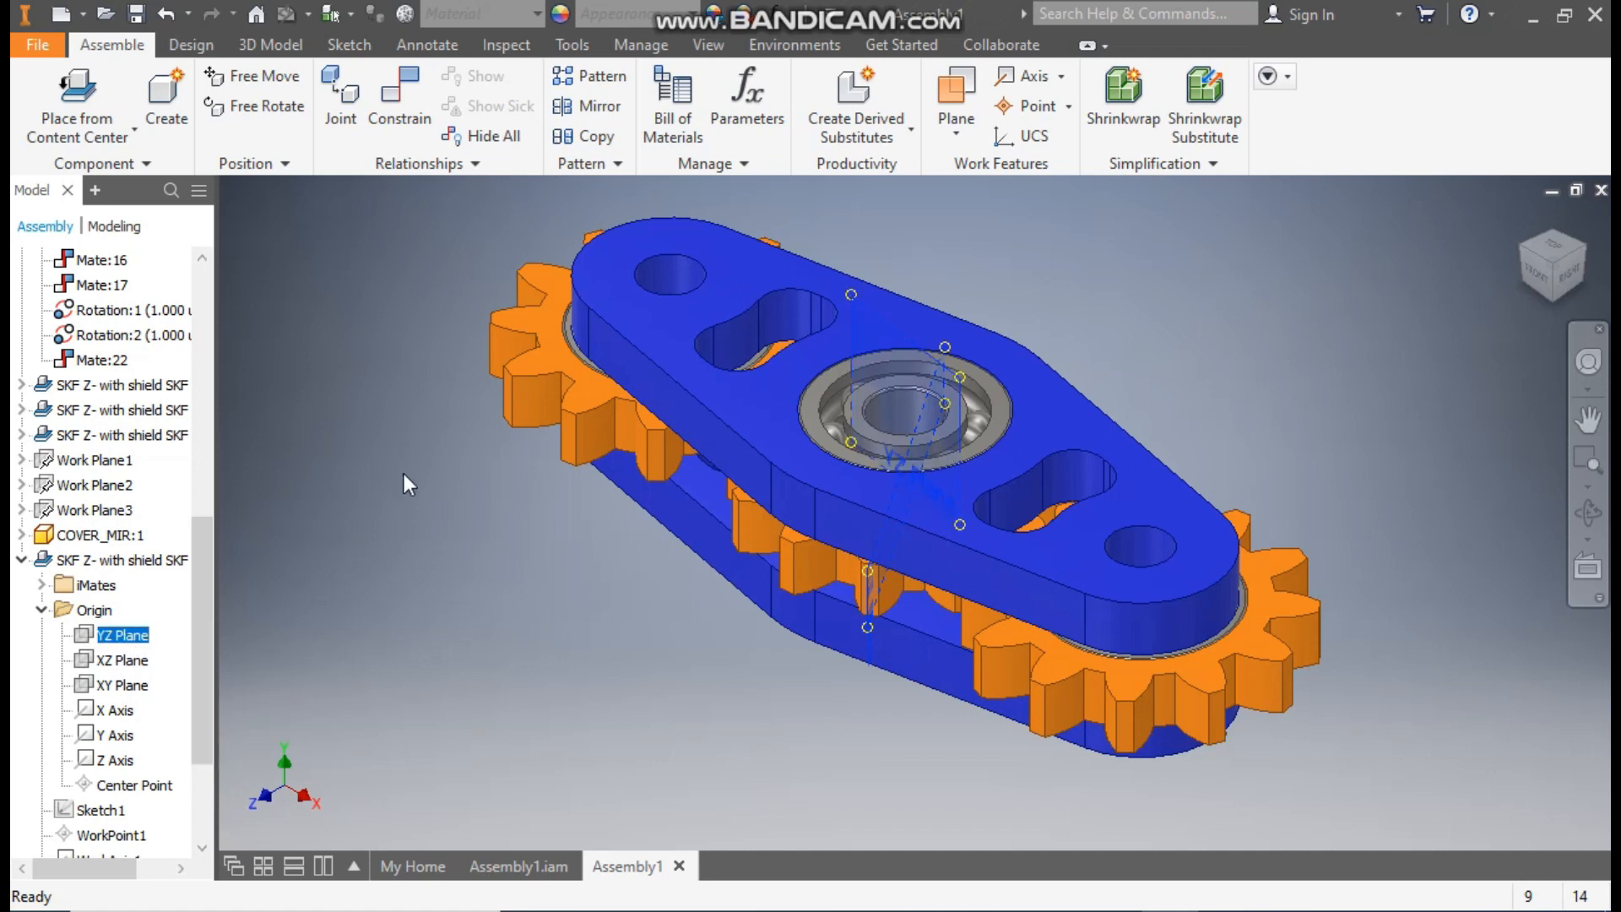
left_click(402, 118)
left_click(645, 454)
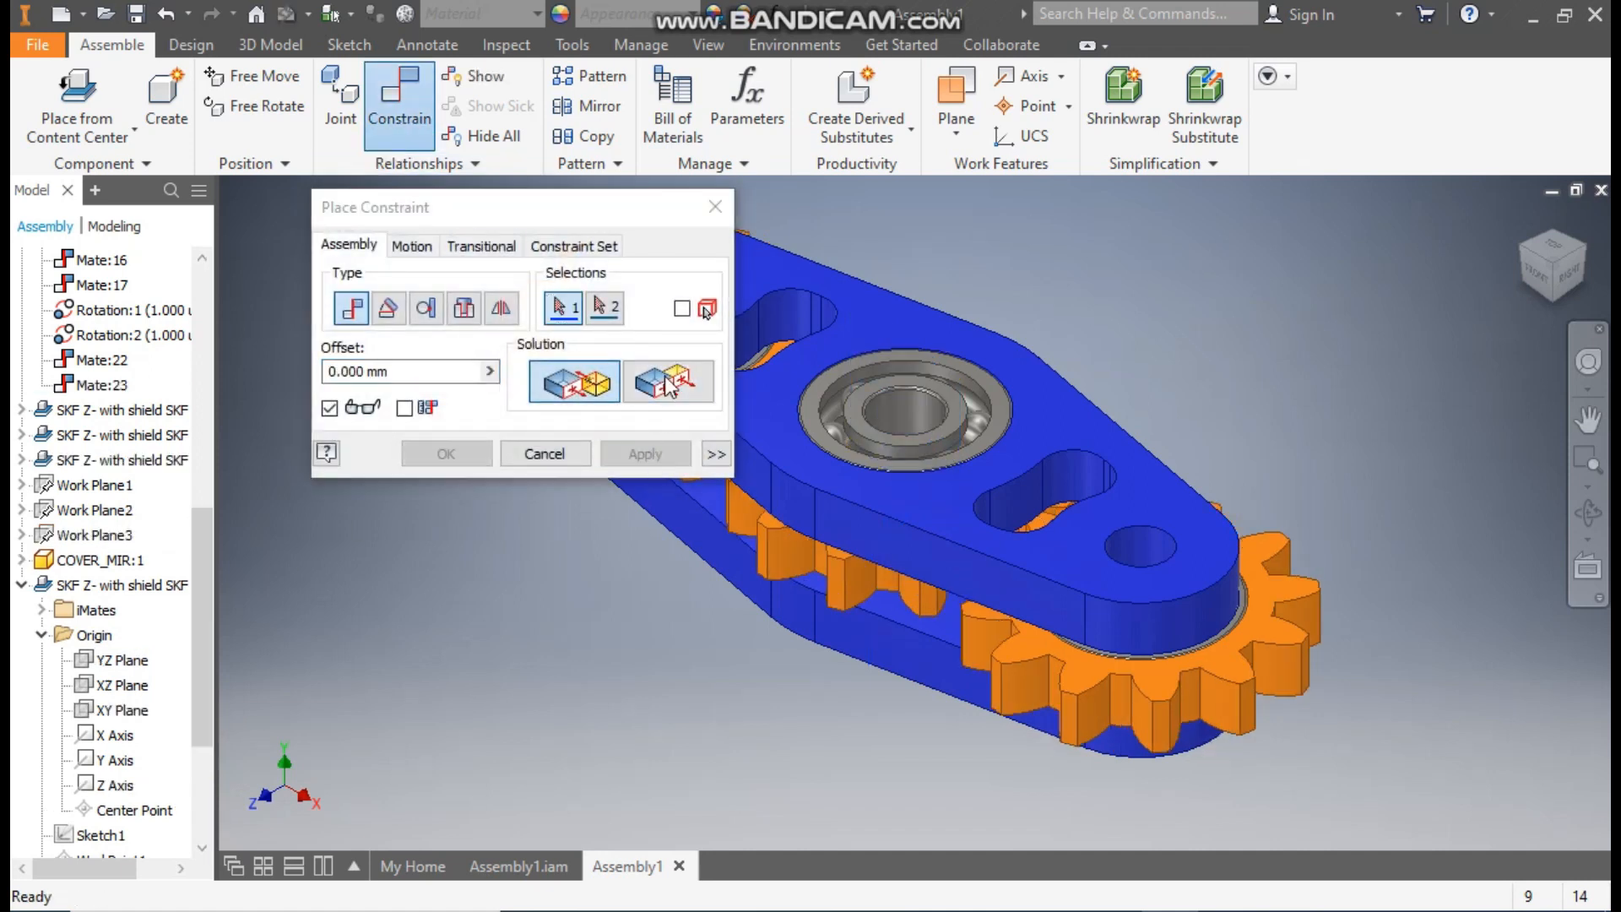
left_click(715, 206)
mouse_move(883, 359)
left_mouse_down()
mouse_move(841, 415)
mouse_move(971, 382)
mouse_move(831, 368)
mouse_move(909, 439)
mouse_move(915, 364)
mouse_move(848, 433)
mouse_move(919, 355)
mouse_move(882, 438)
mouse_move(920, 422)
left_mouse_up()
left_click(1213, 270)
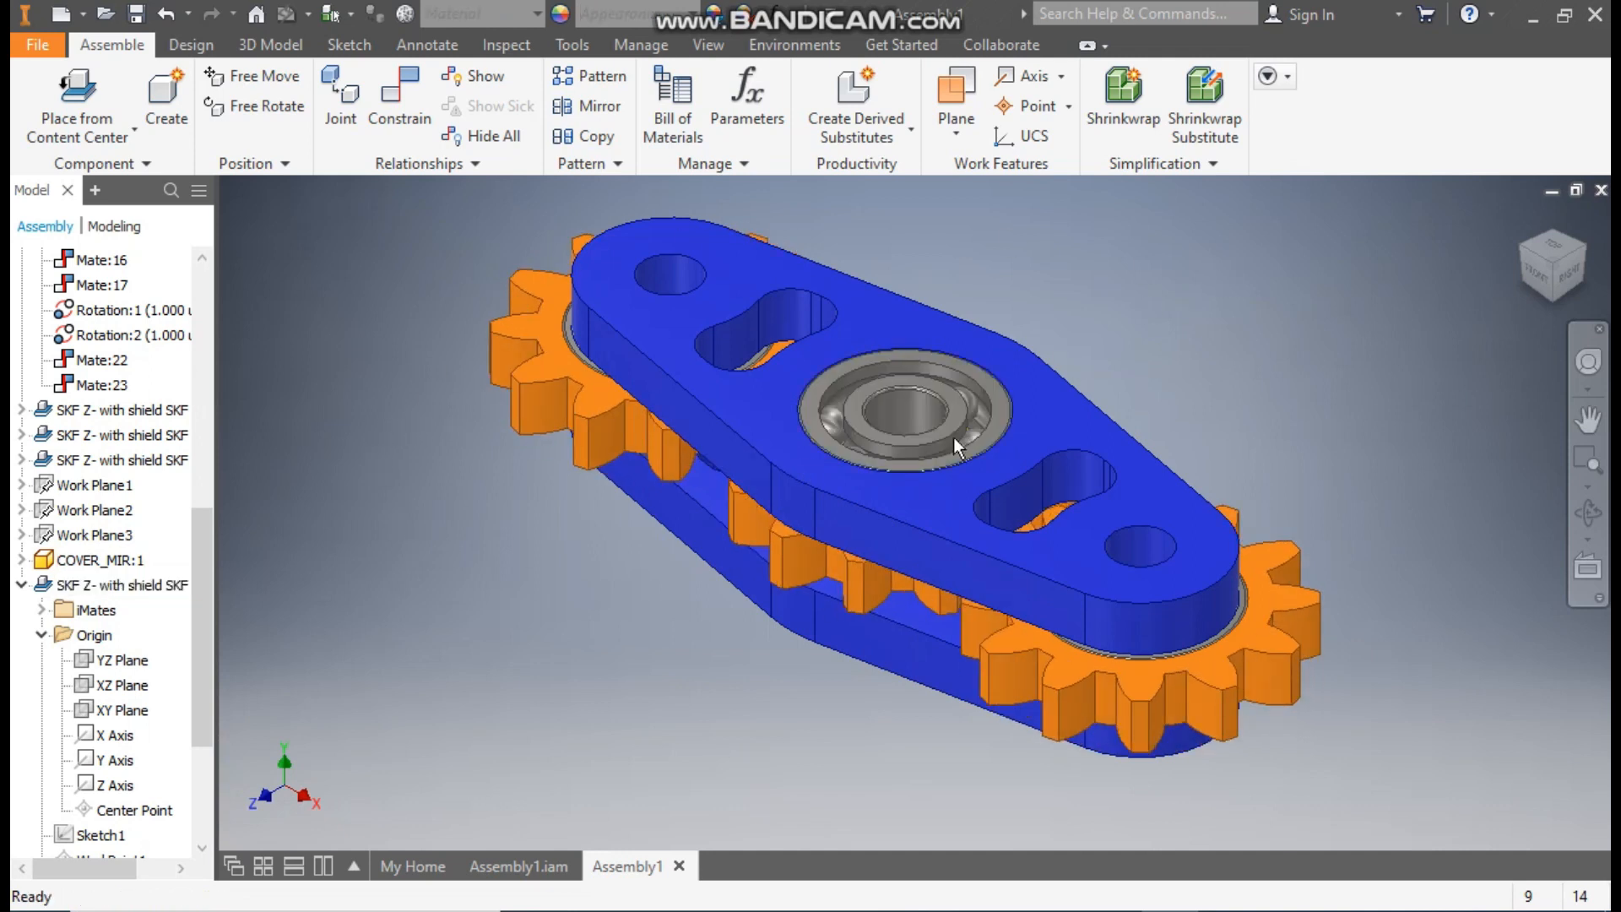
Examine the yellow seal and the pivots in the finished reference model Assembly1.iam, and return to the working assembly.
left_click(569, 876)
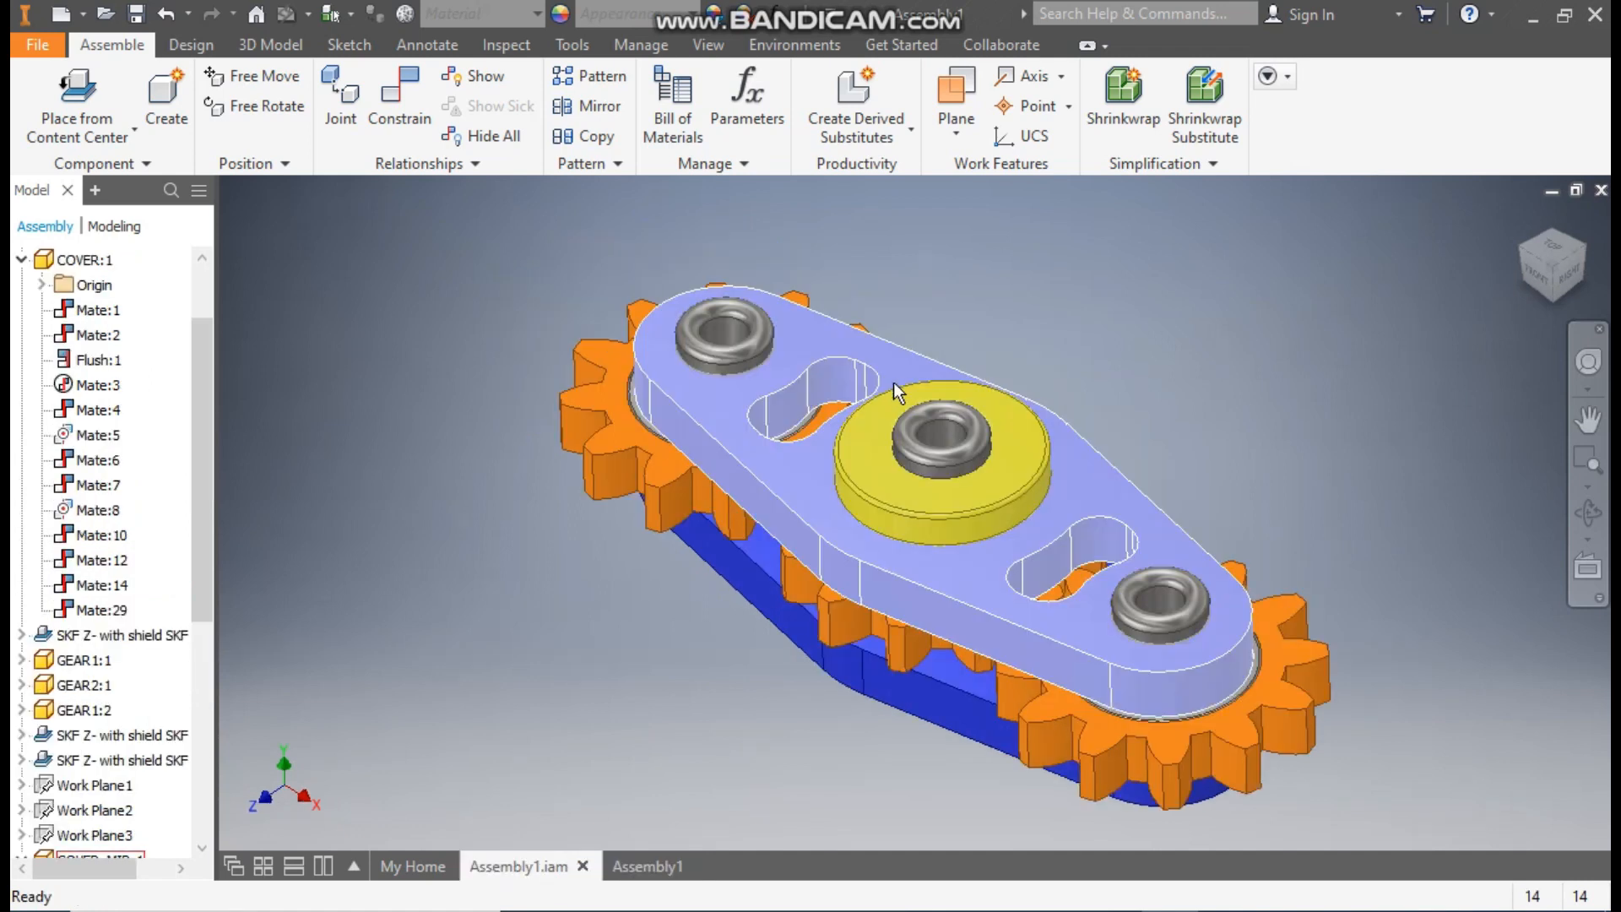
left_click(917, 503)
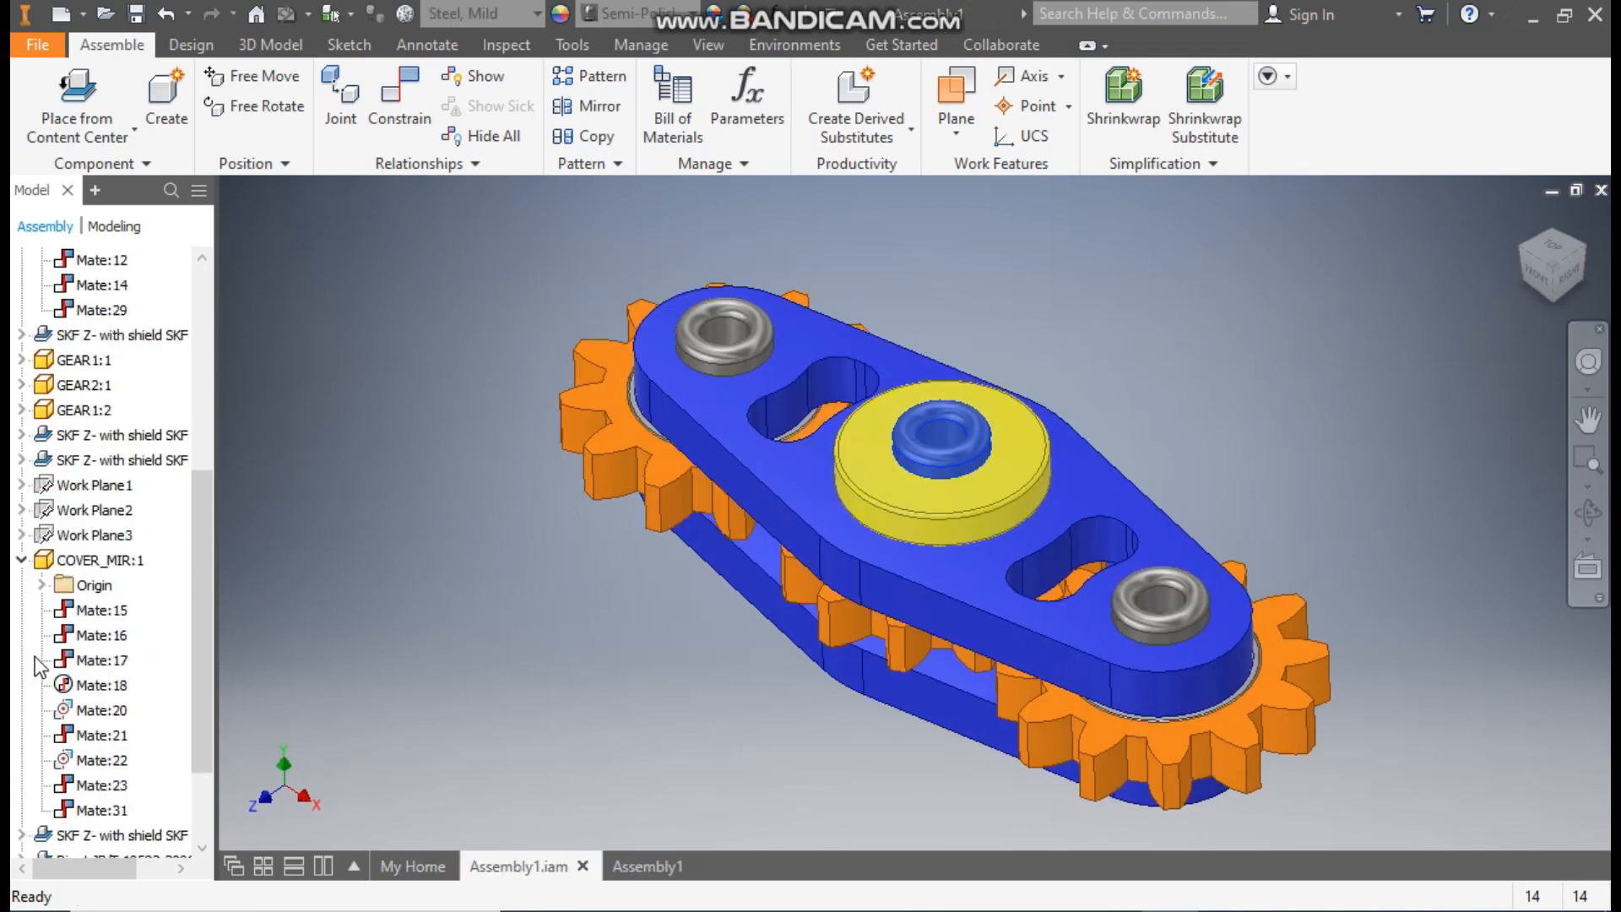
left_click(398, 588)
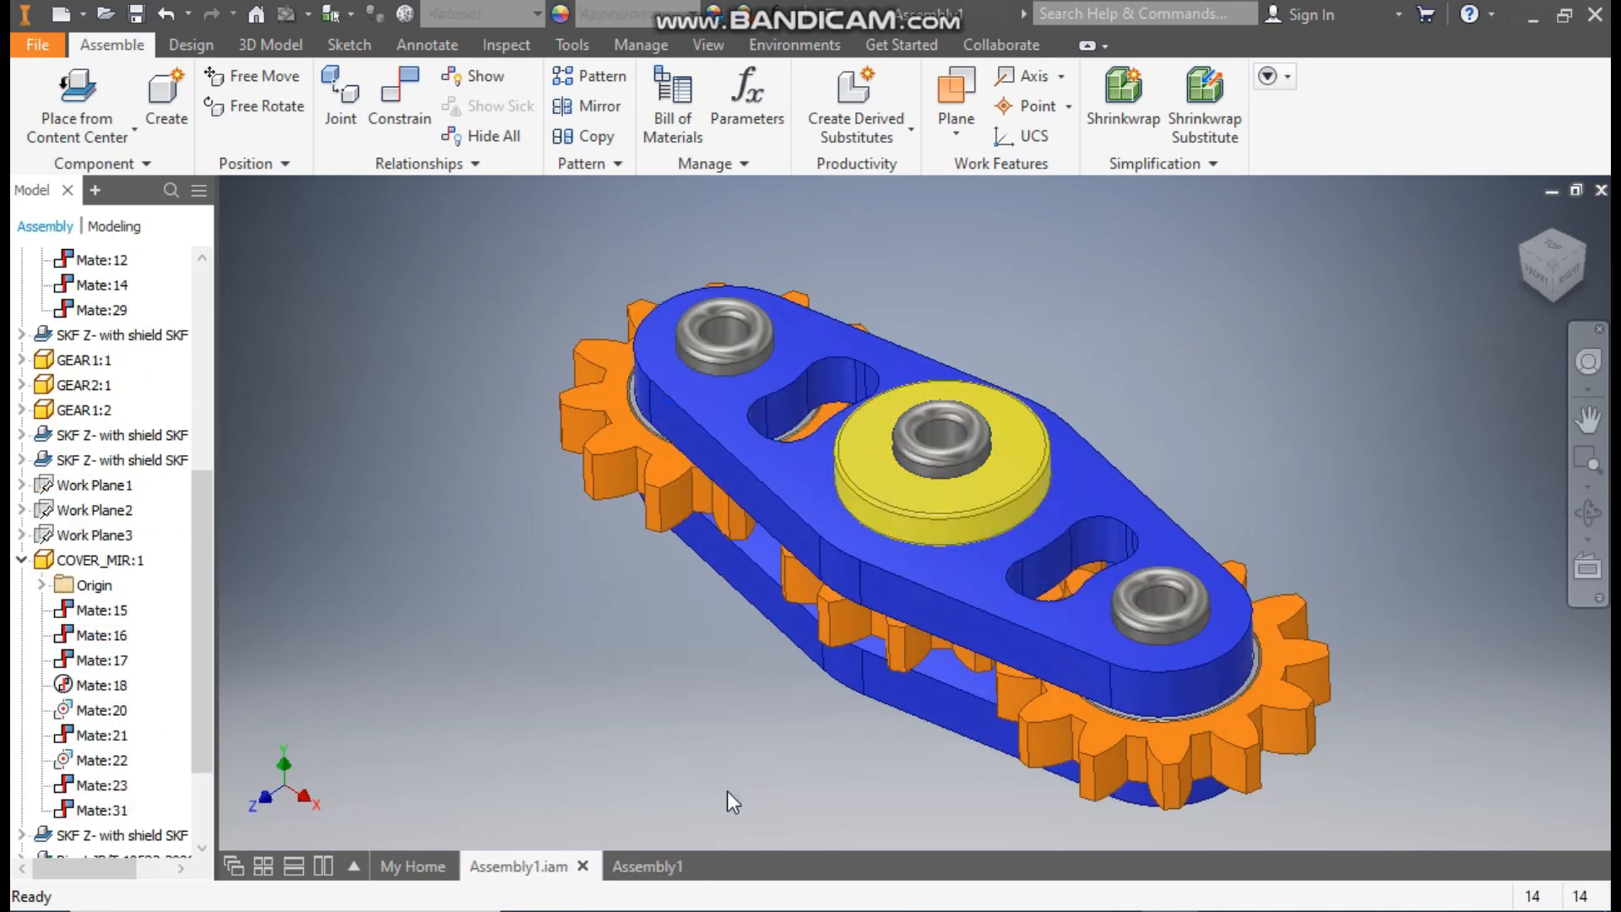
left_click(654, 864)
Place two instances of the SEAL part in the empty space beside the gear assembly.
middle_click_drag(1028, 312, 1122, 365)
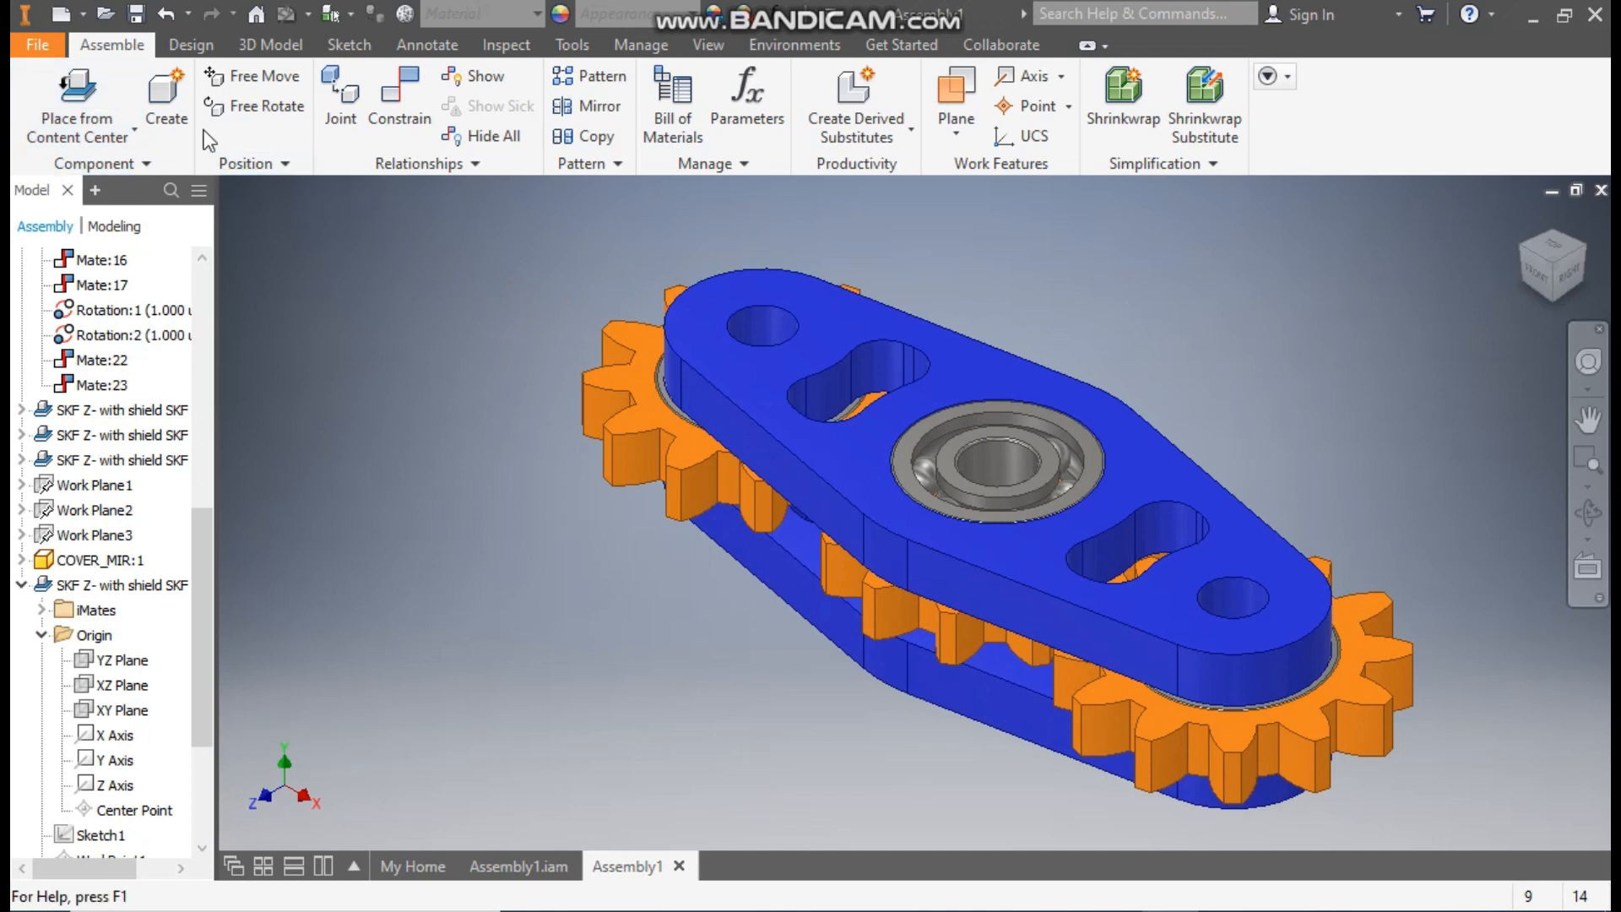
left_click(101, 129)
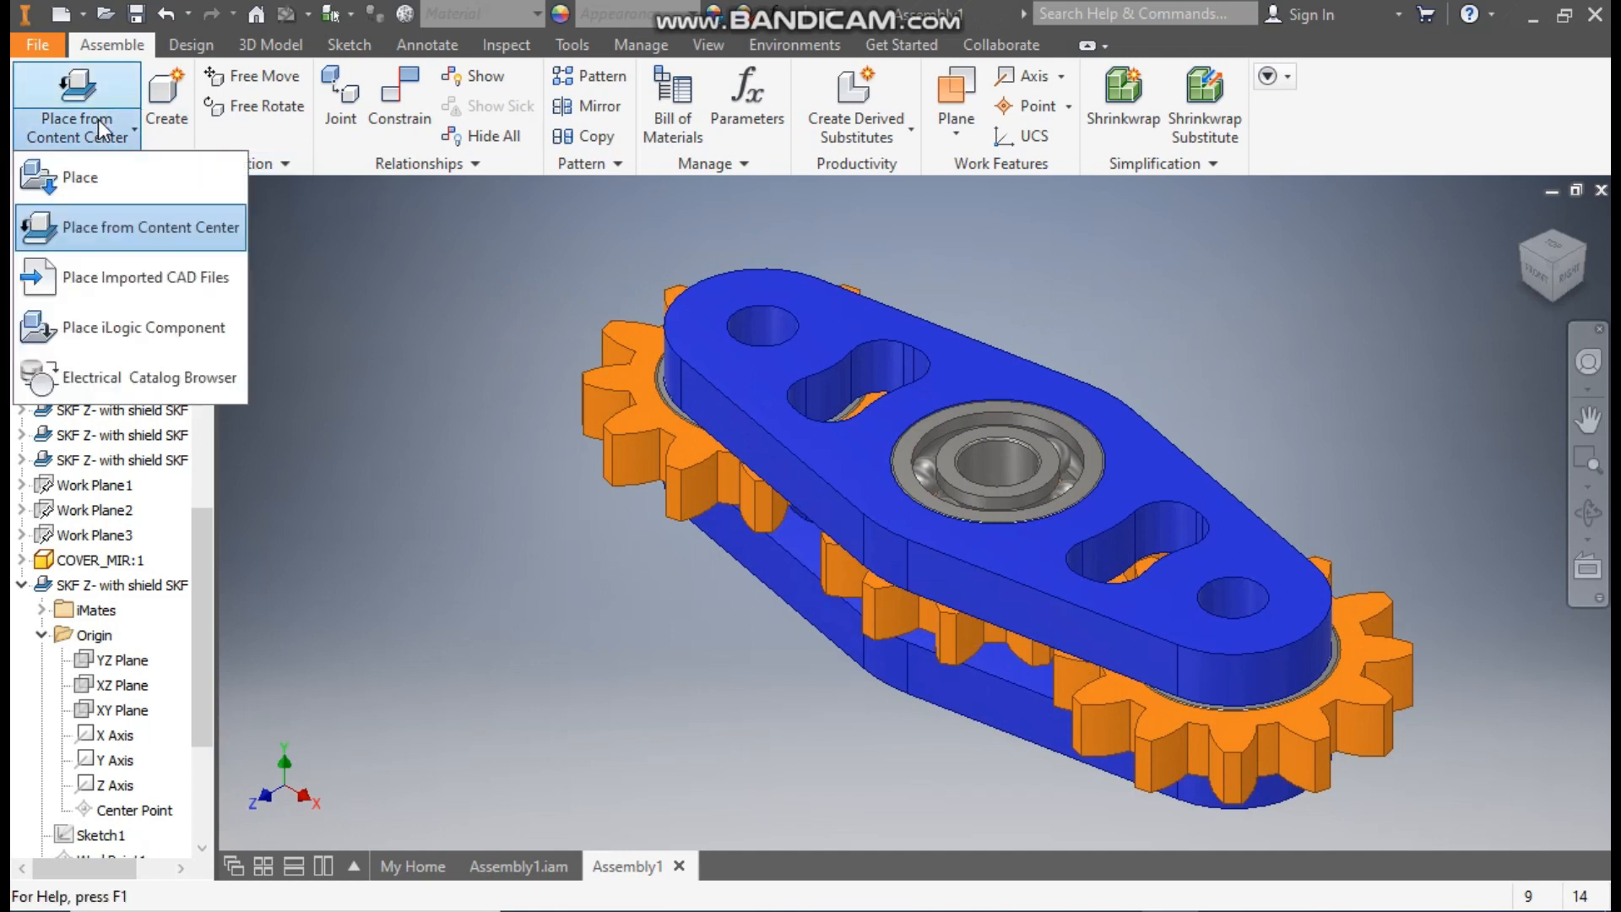
left_click(94, 178)
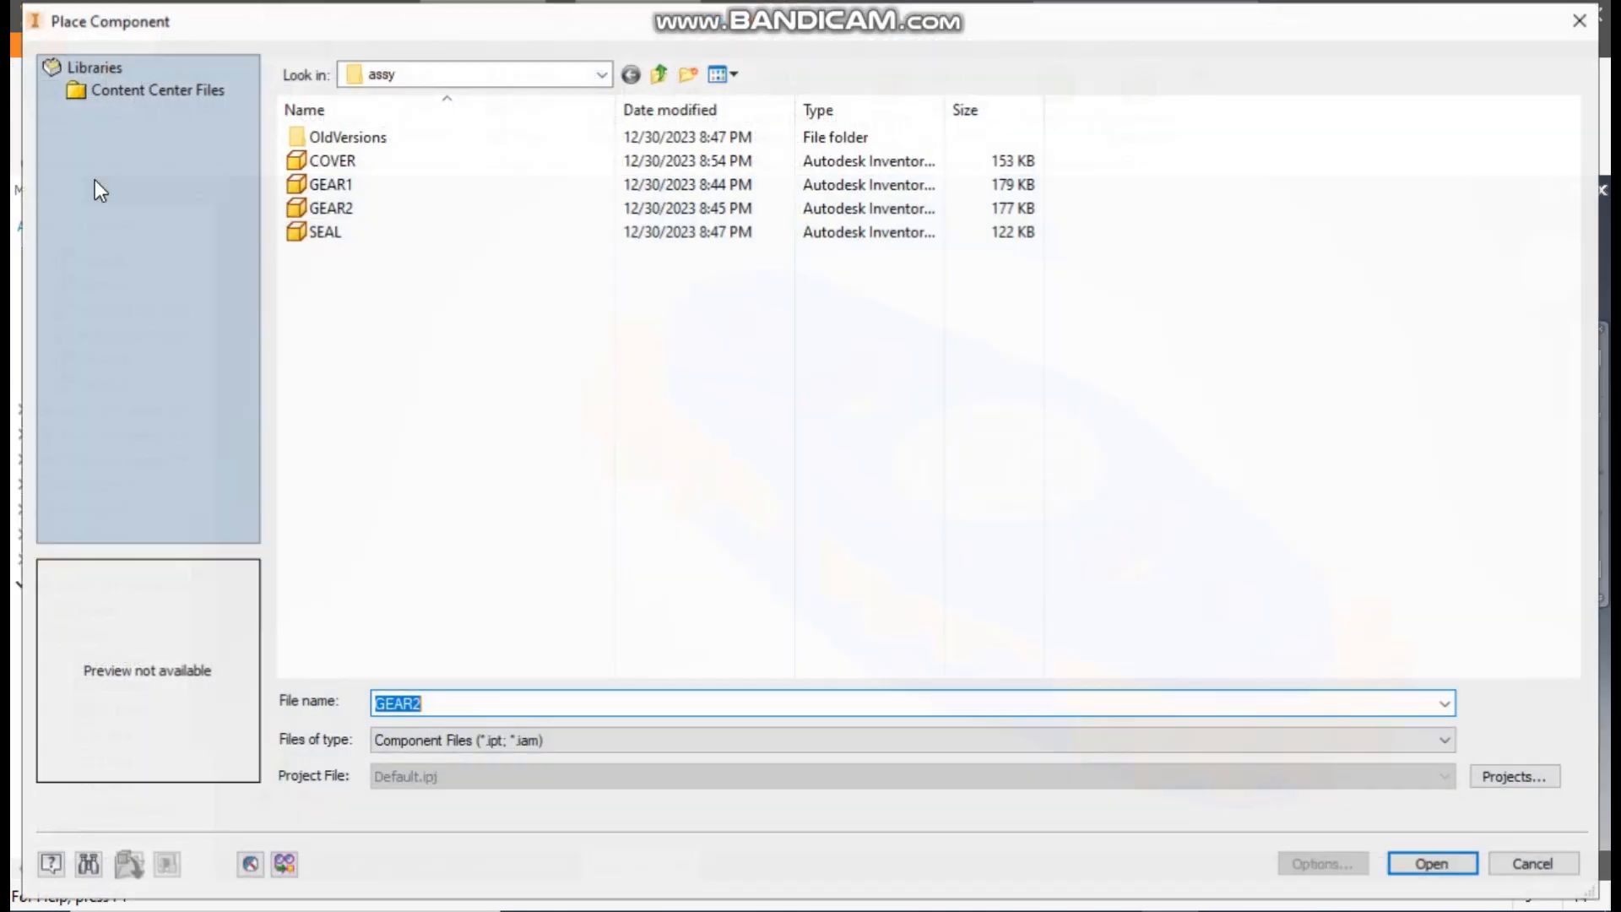
left_click(323, 233)
left_click(1451, 857)
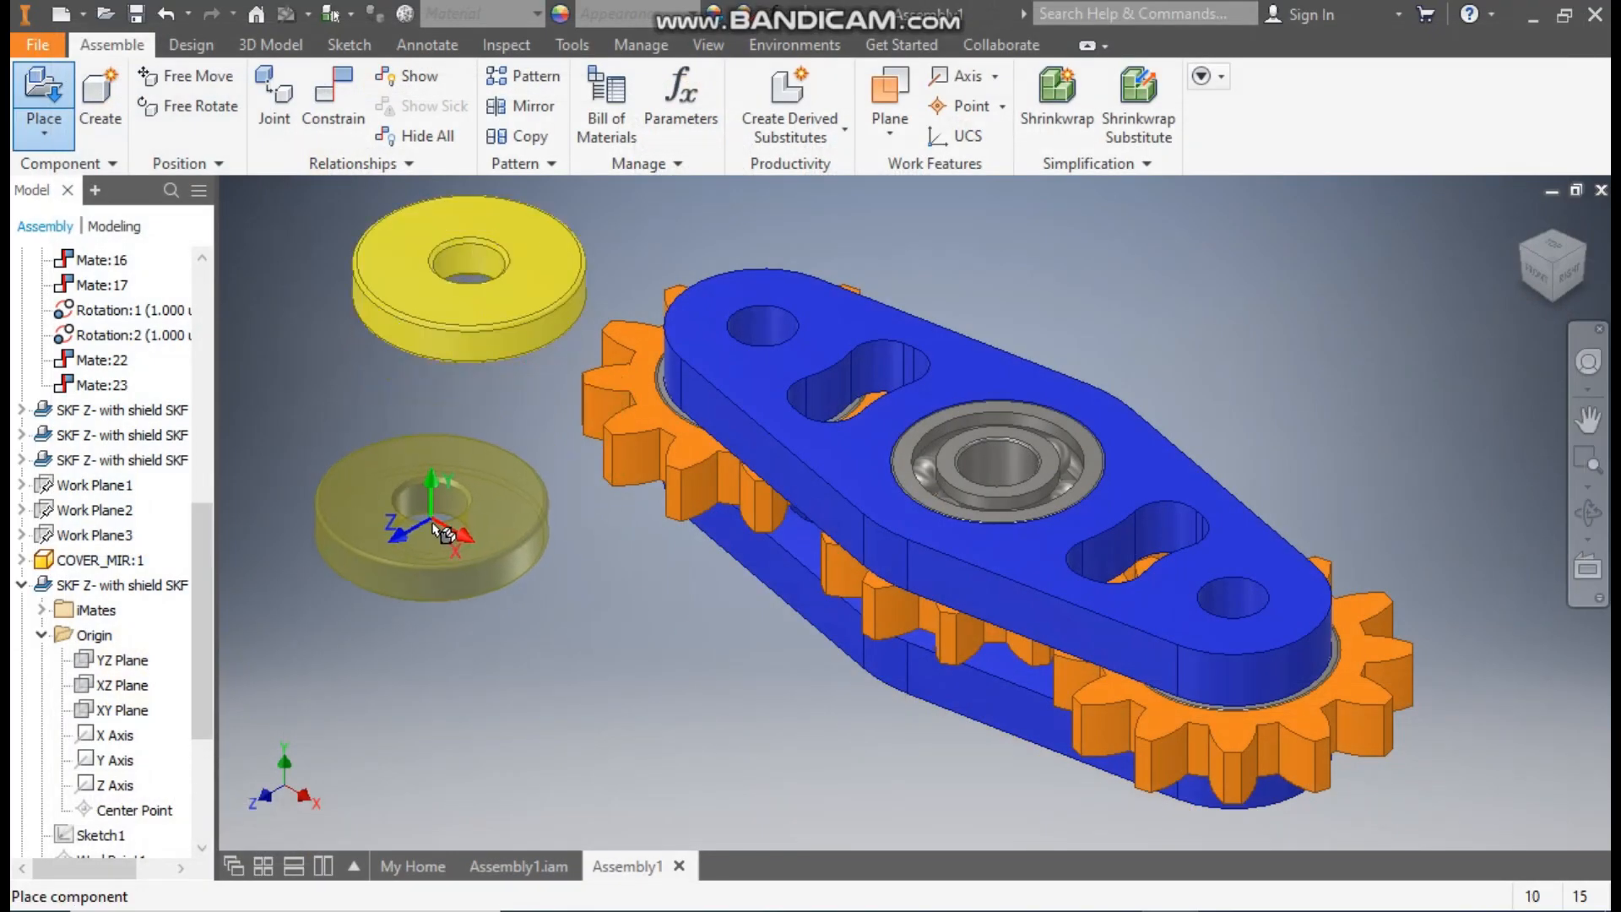
left_click(520, 553)
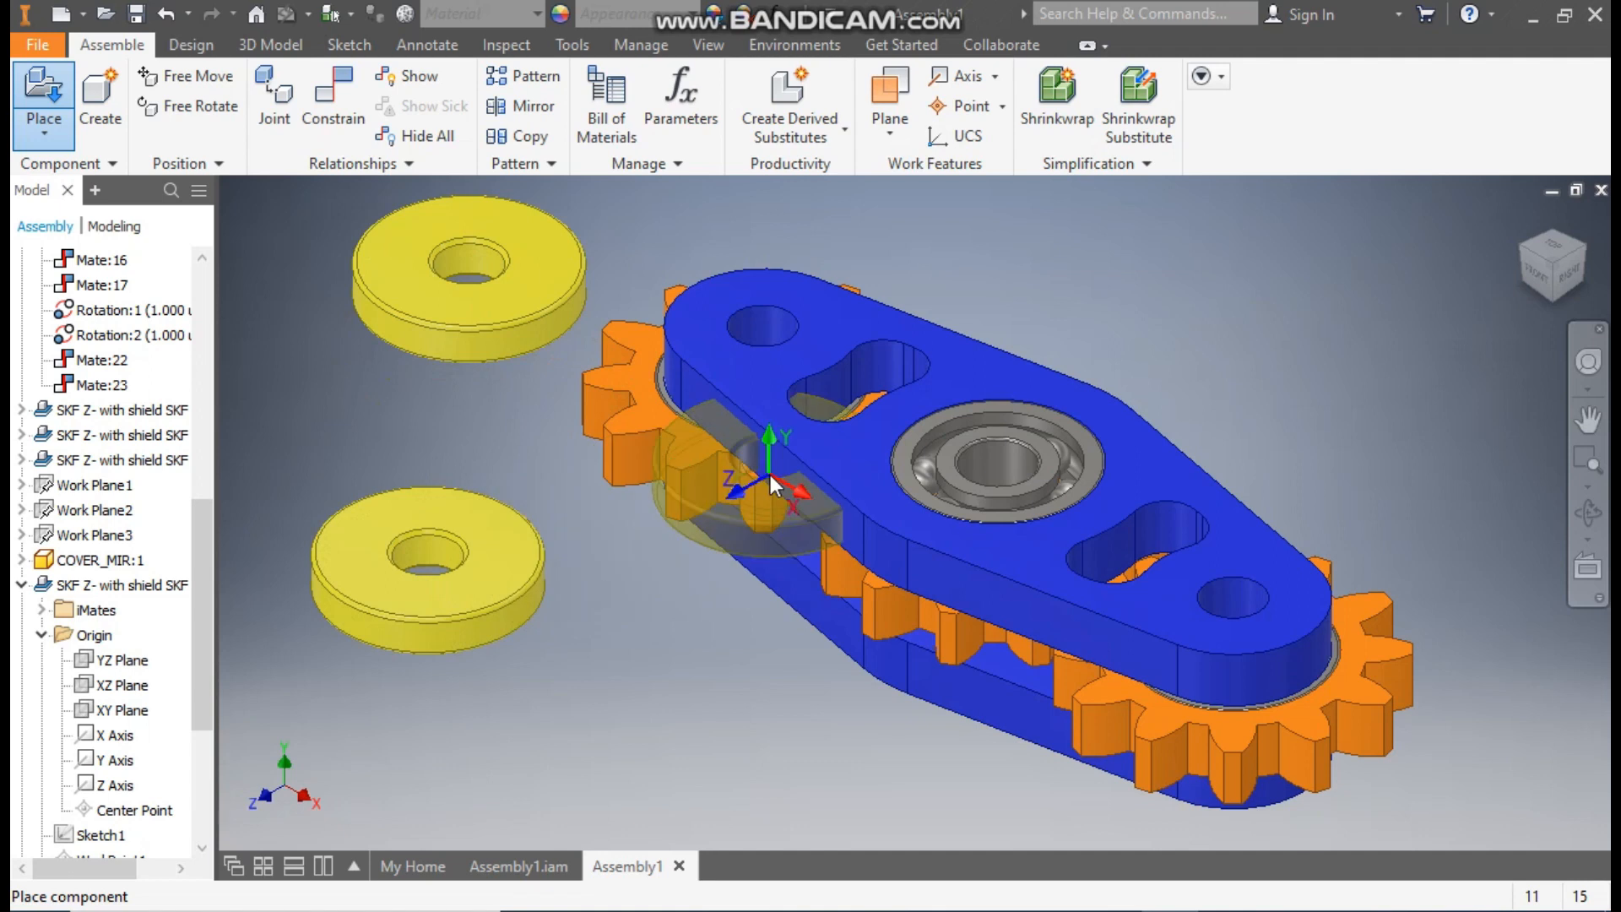
key("Escape")
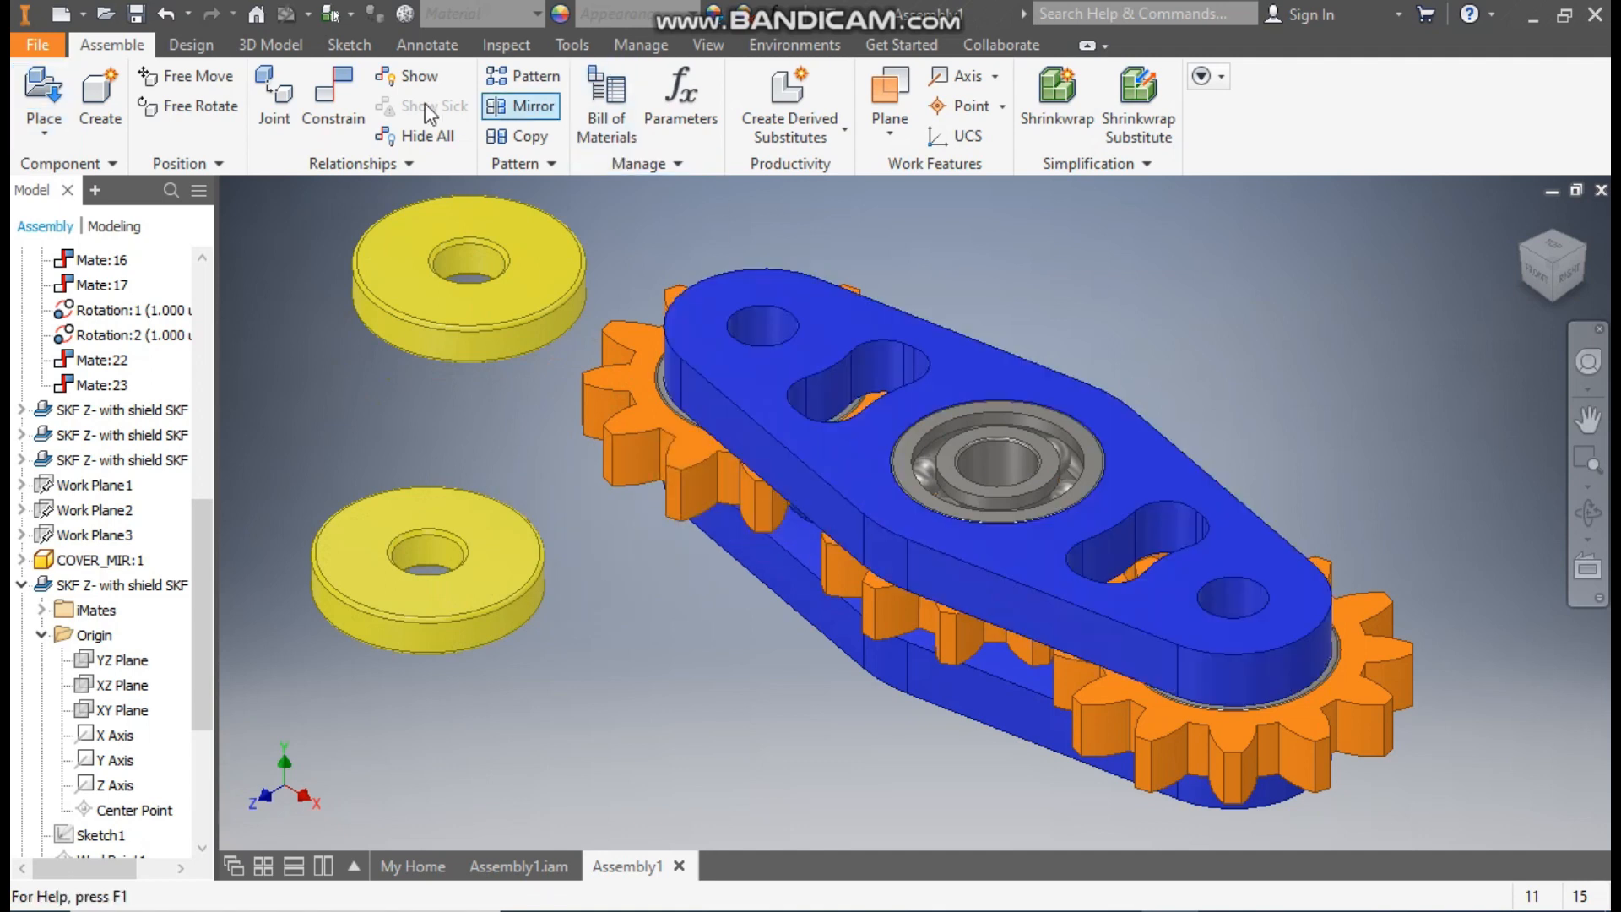
Mate the first seal's hole axis to the central bearing's bore axis with the aligned solution and a 0.000 mm offset.
left_click(338, 110)
middle_click_drag(870, 474, 1154, 500)
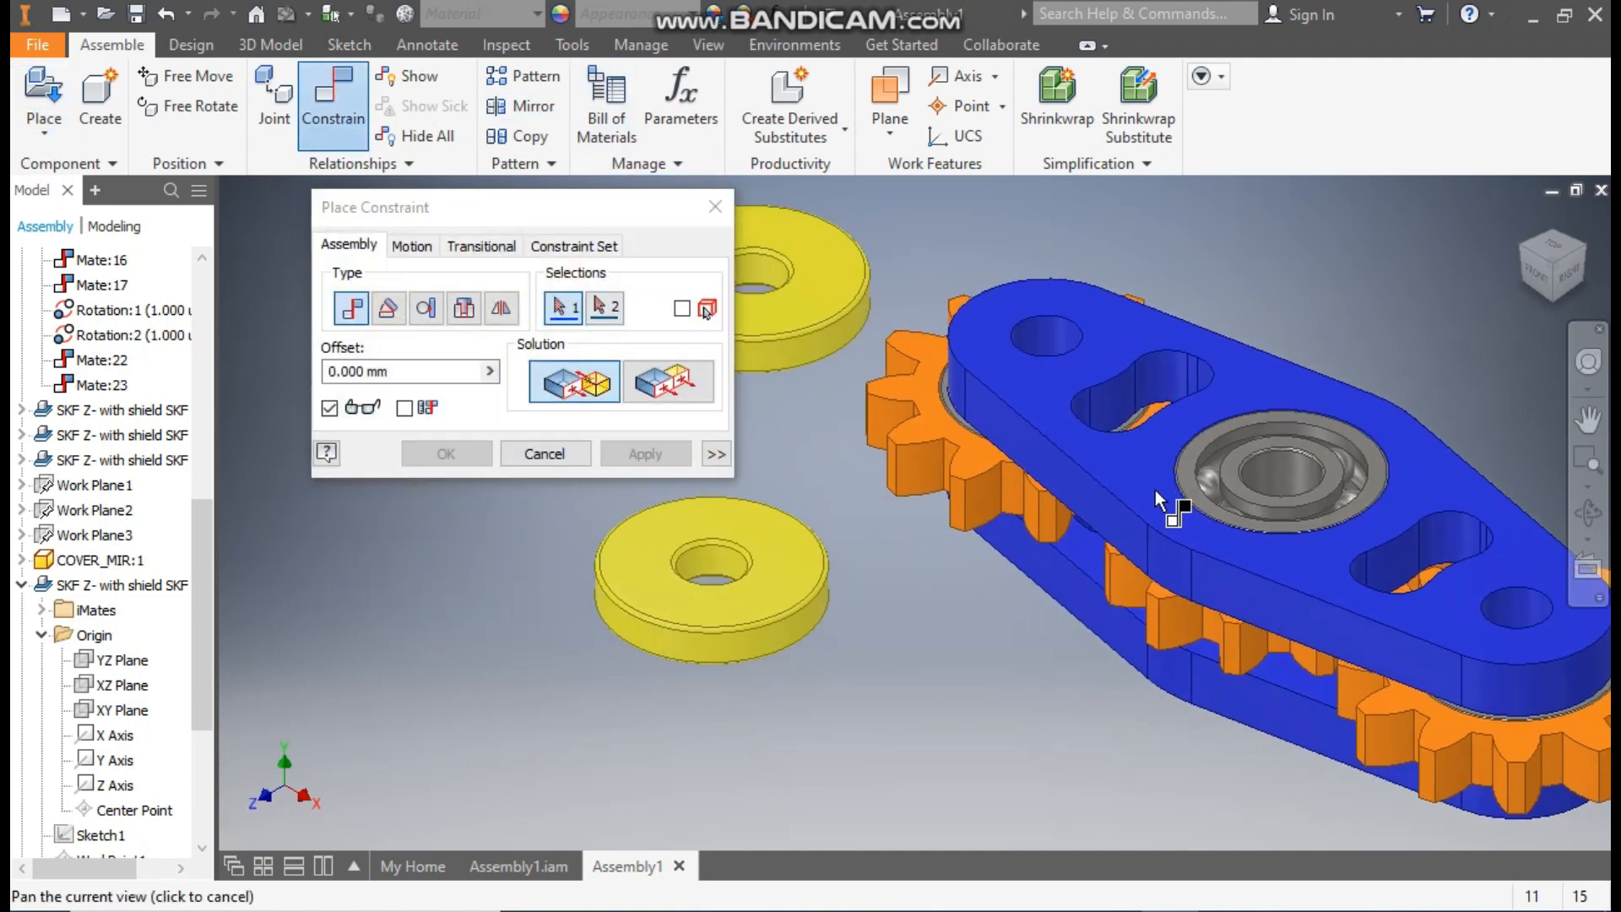
left_click(1296, 477)
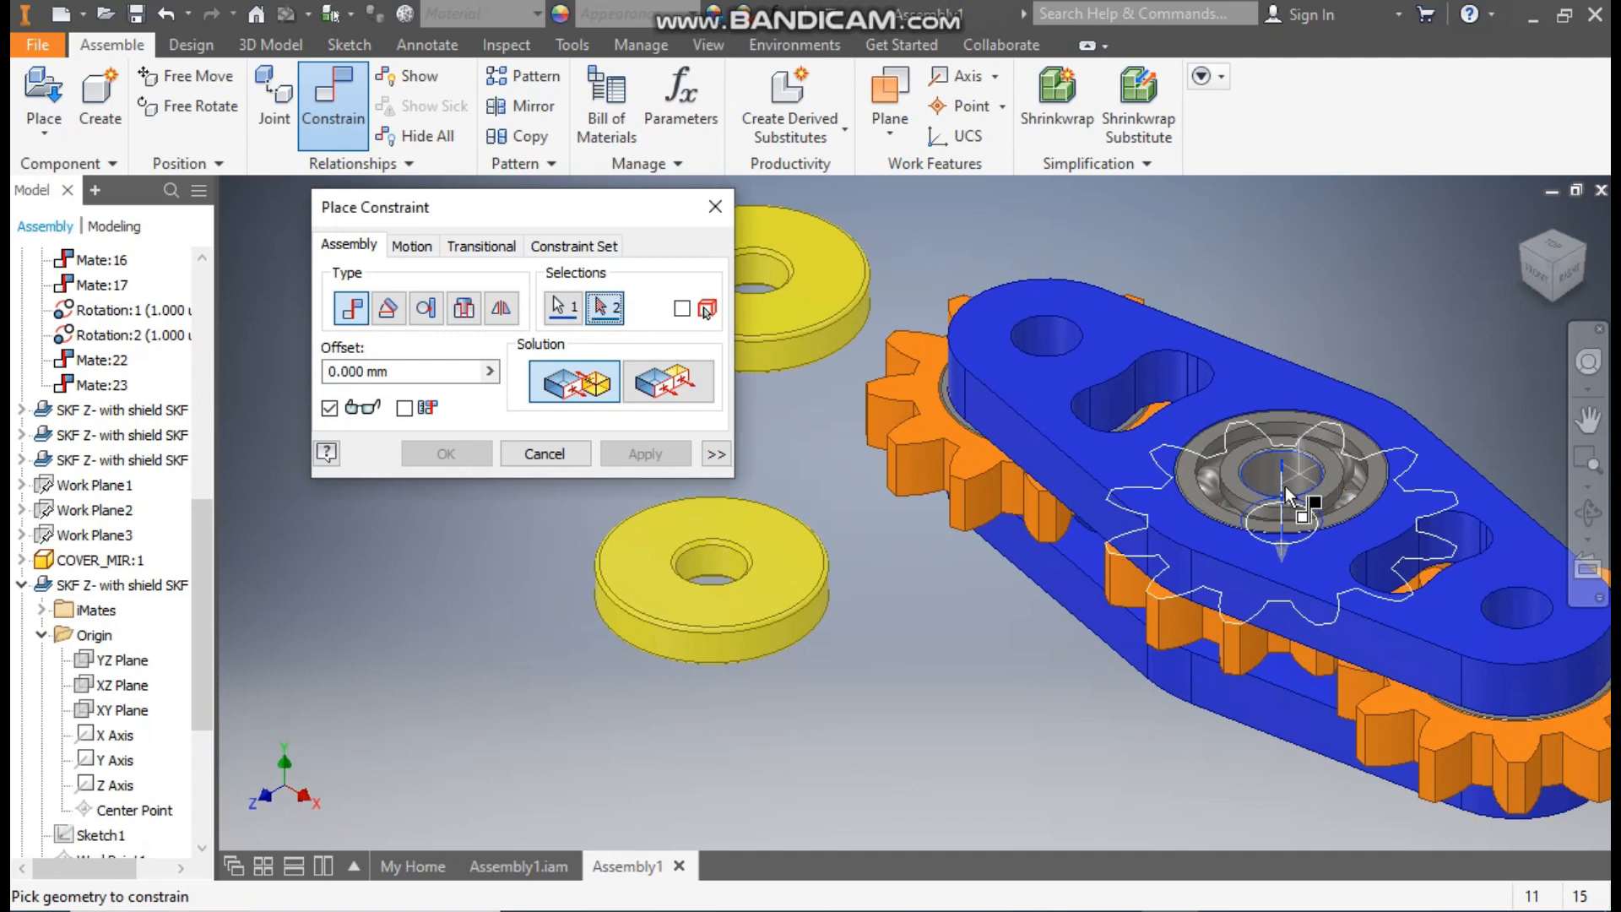
left_click(768, 266)
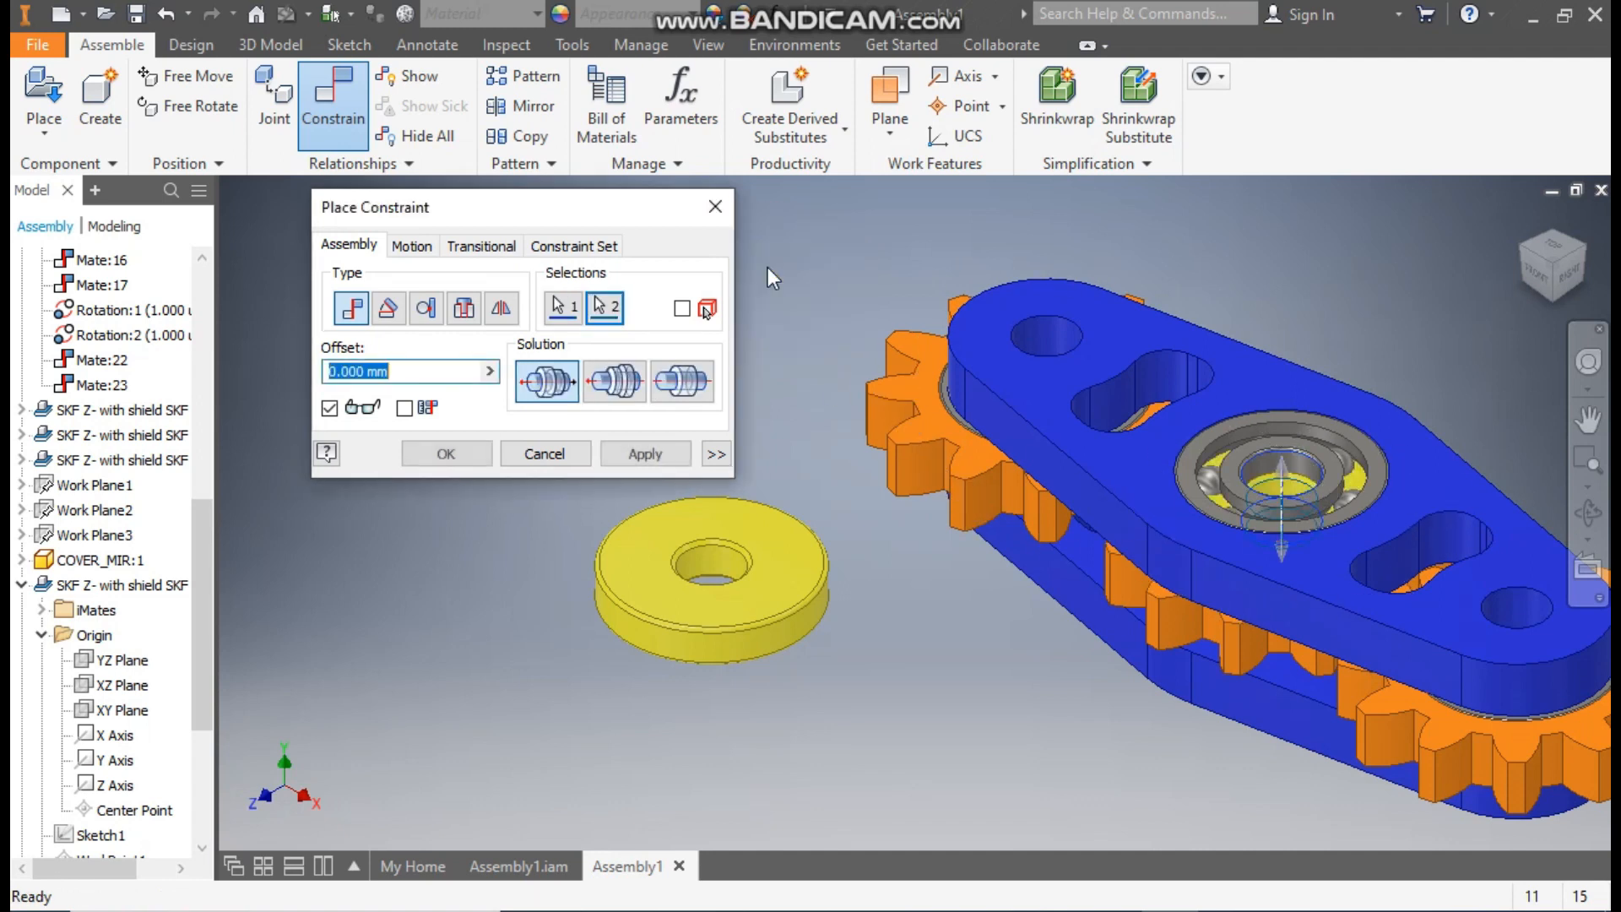
left_click(627, 394)
left_click(640, 453)
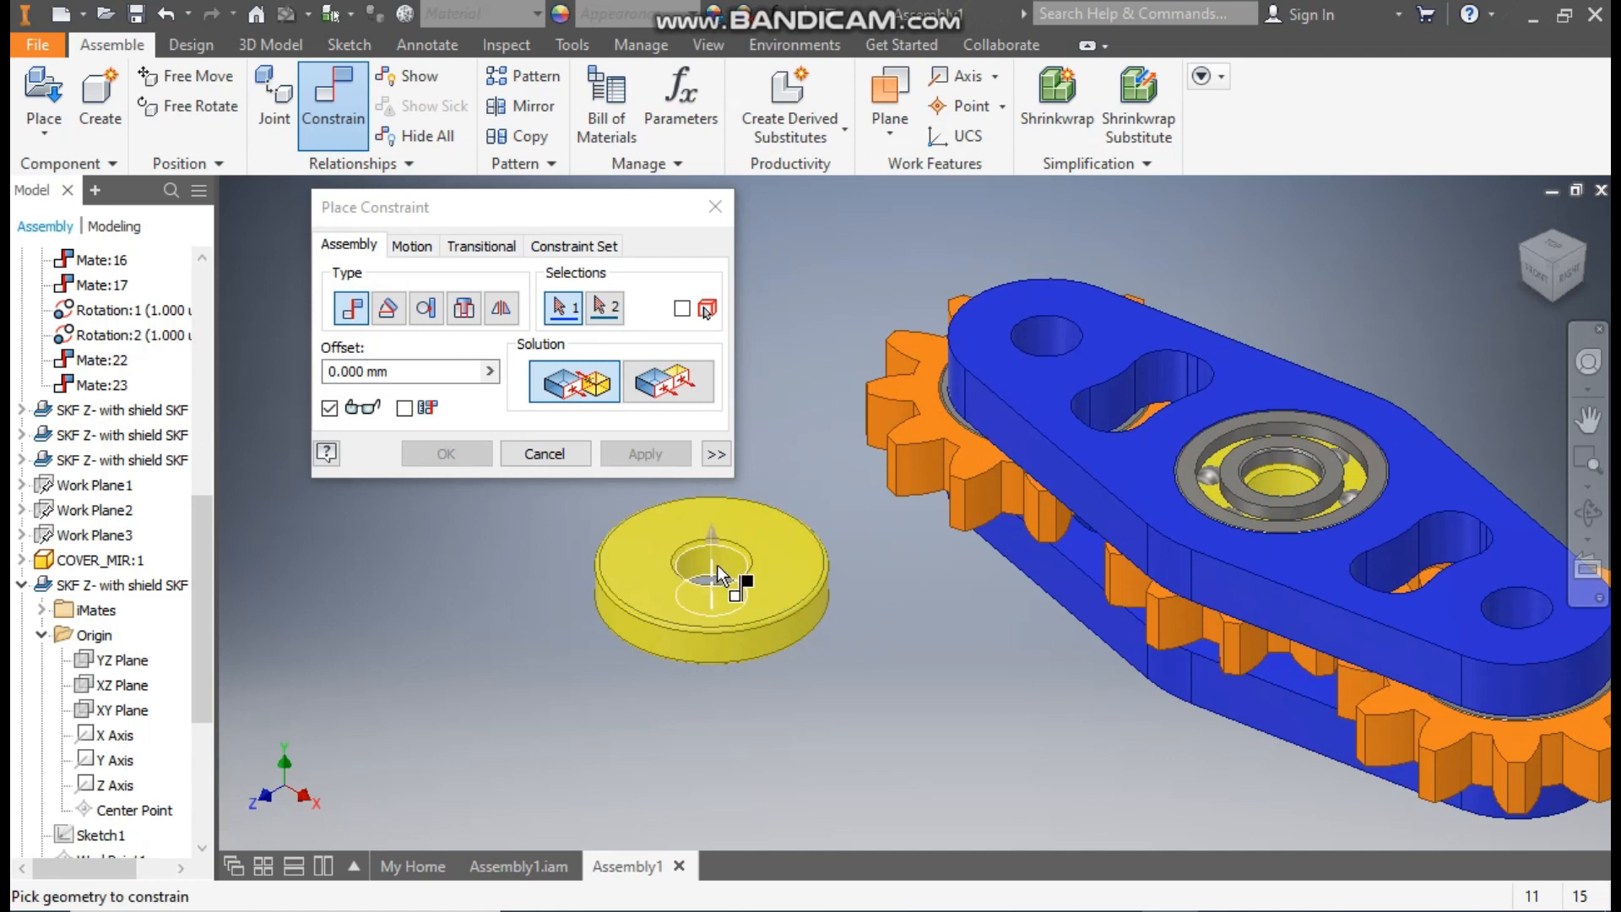
left_click(715, 207)
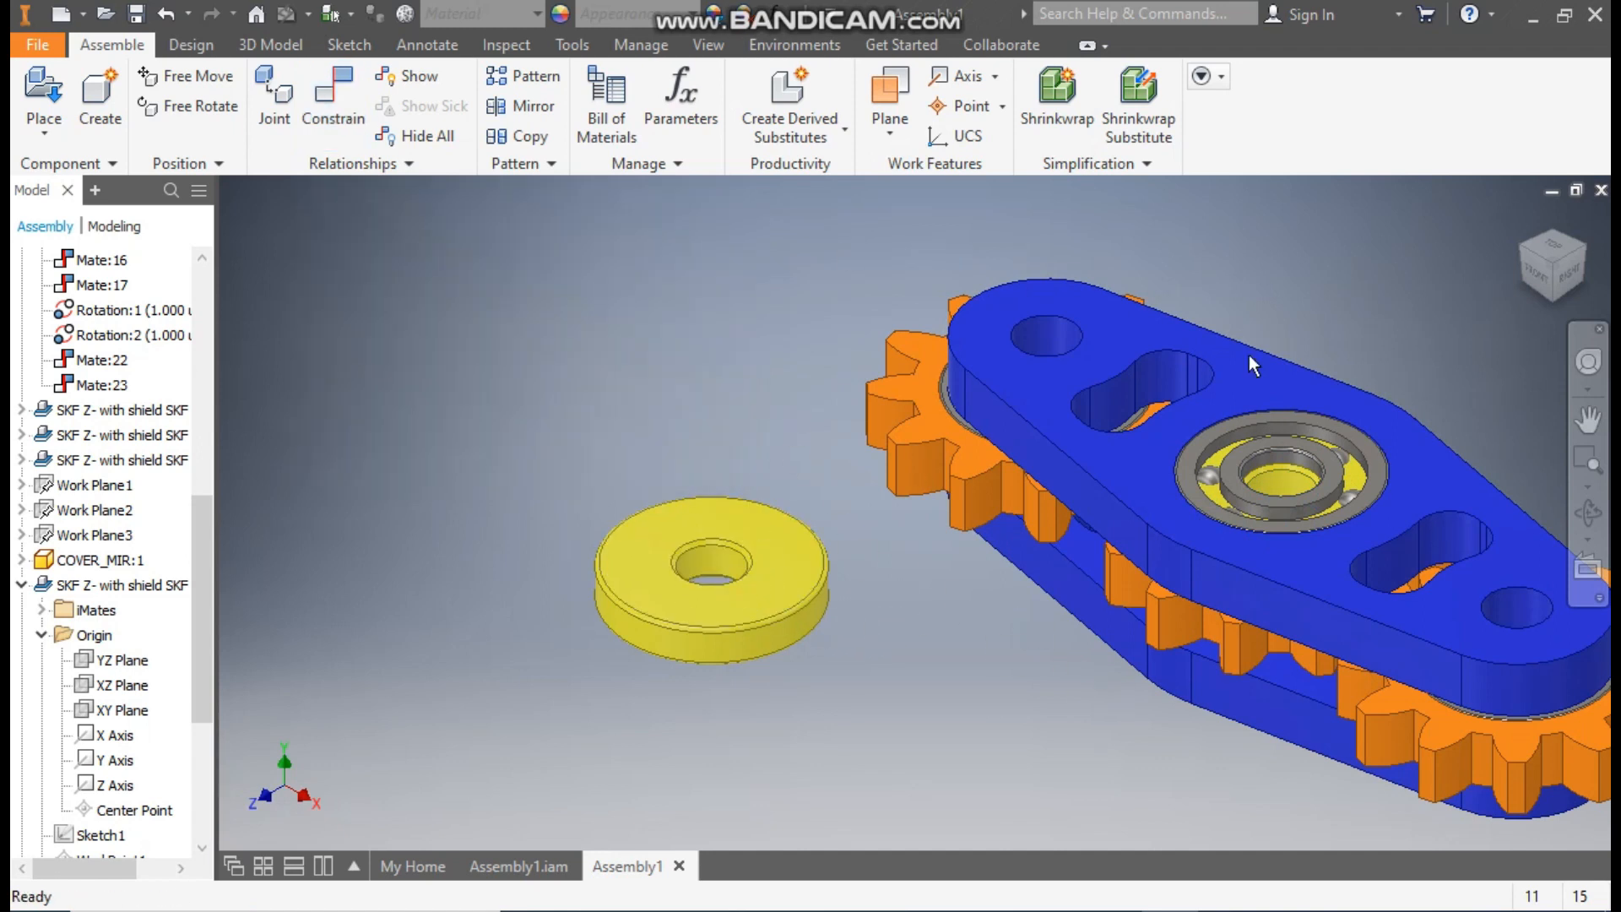
Mate the first seal's underside to the upper cover's outer face with a 0.000 mm offset.
left_click_drag(1283, 473, 1269, 255)
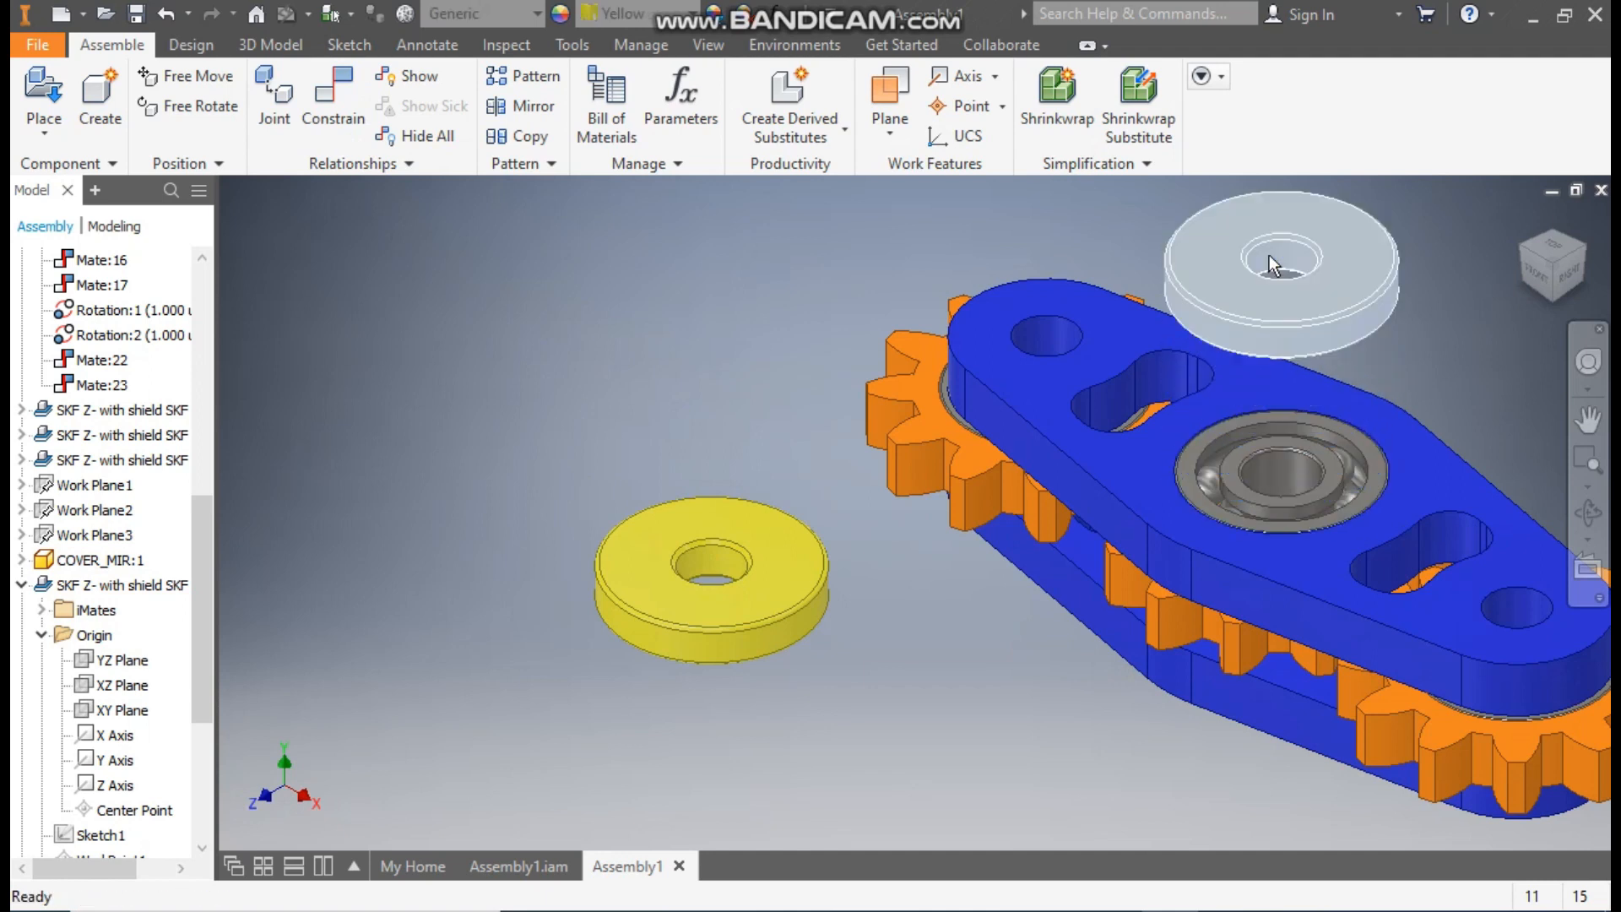
left_click(348, 103)
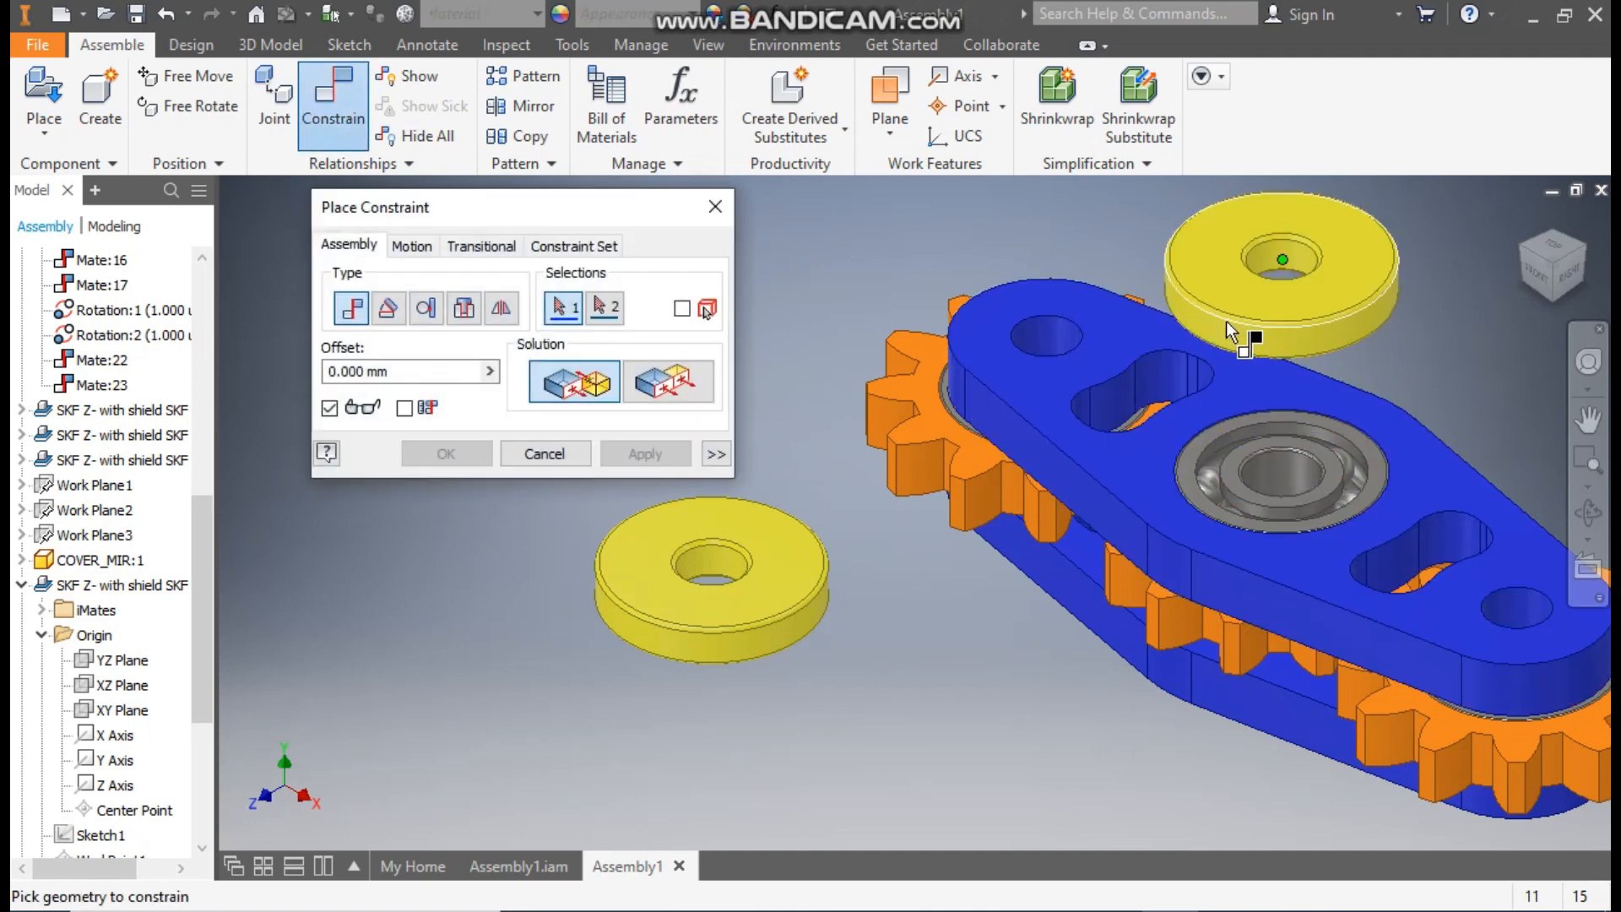
left_click(1244, 381)
middle_click_drag(1293, 448, 762, 493, "shift")
left_click(1285, 290)
left_click(660, 461)
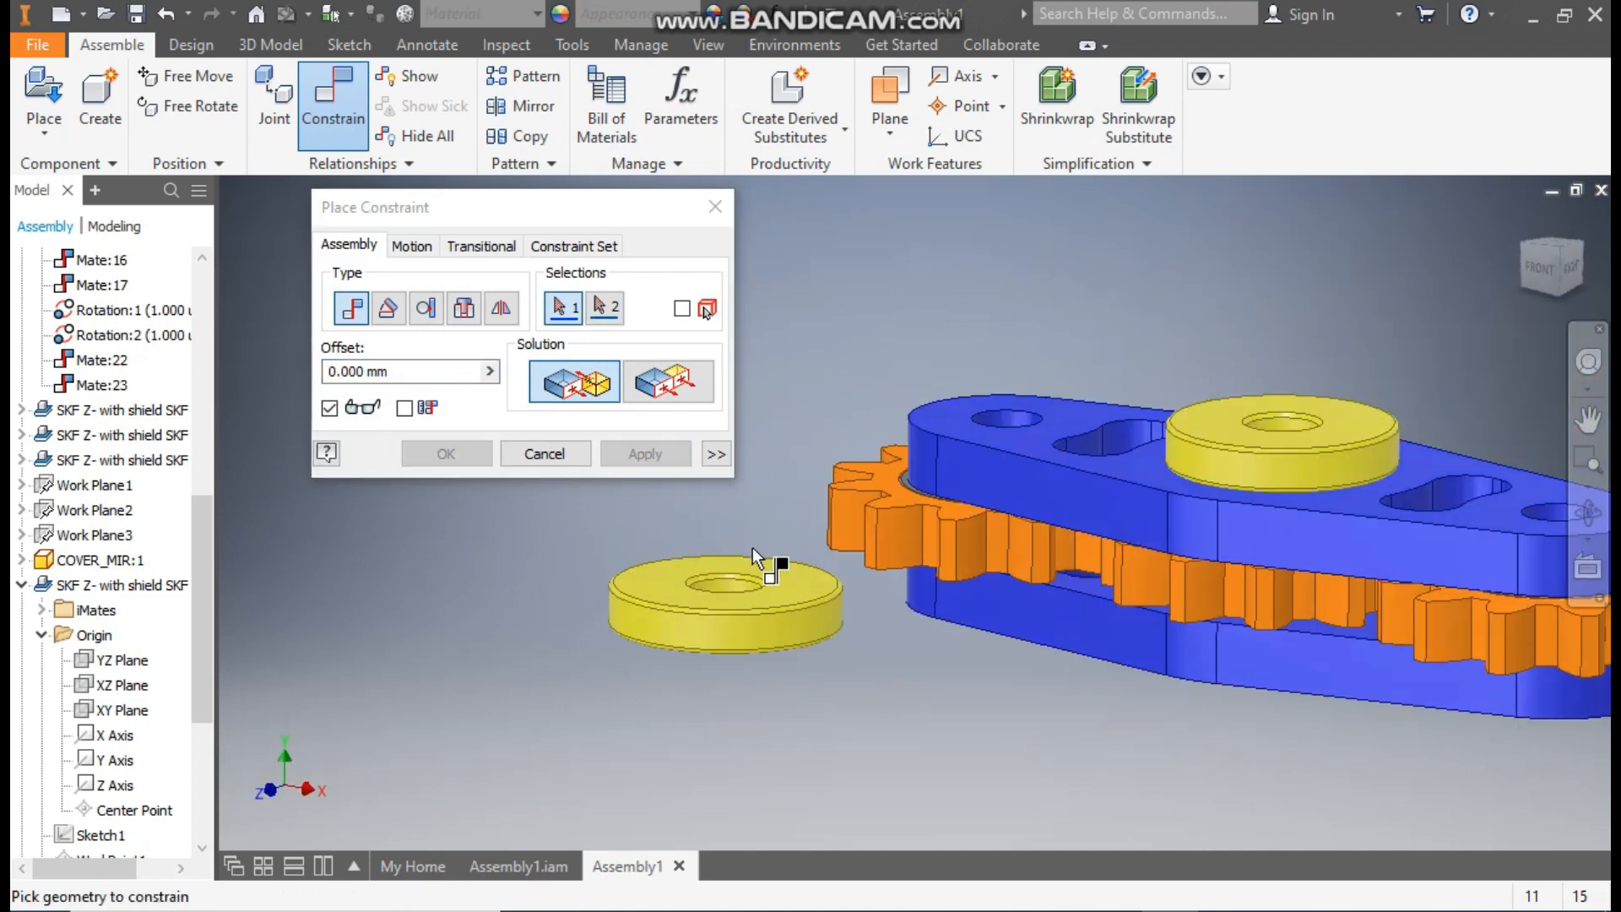
Mate the second seal's flat top face to the outer face of the lower cover with a 0.000 mm offset.
left_click(661, 584)
middle_click_drag(893, 681, 1133, 534, "shift")
left_click(1133, 535)
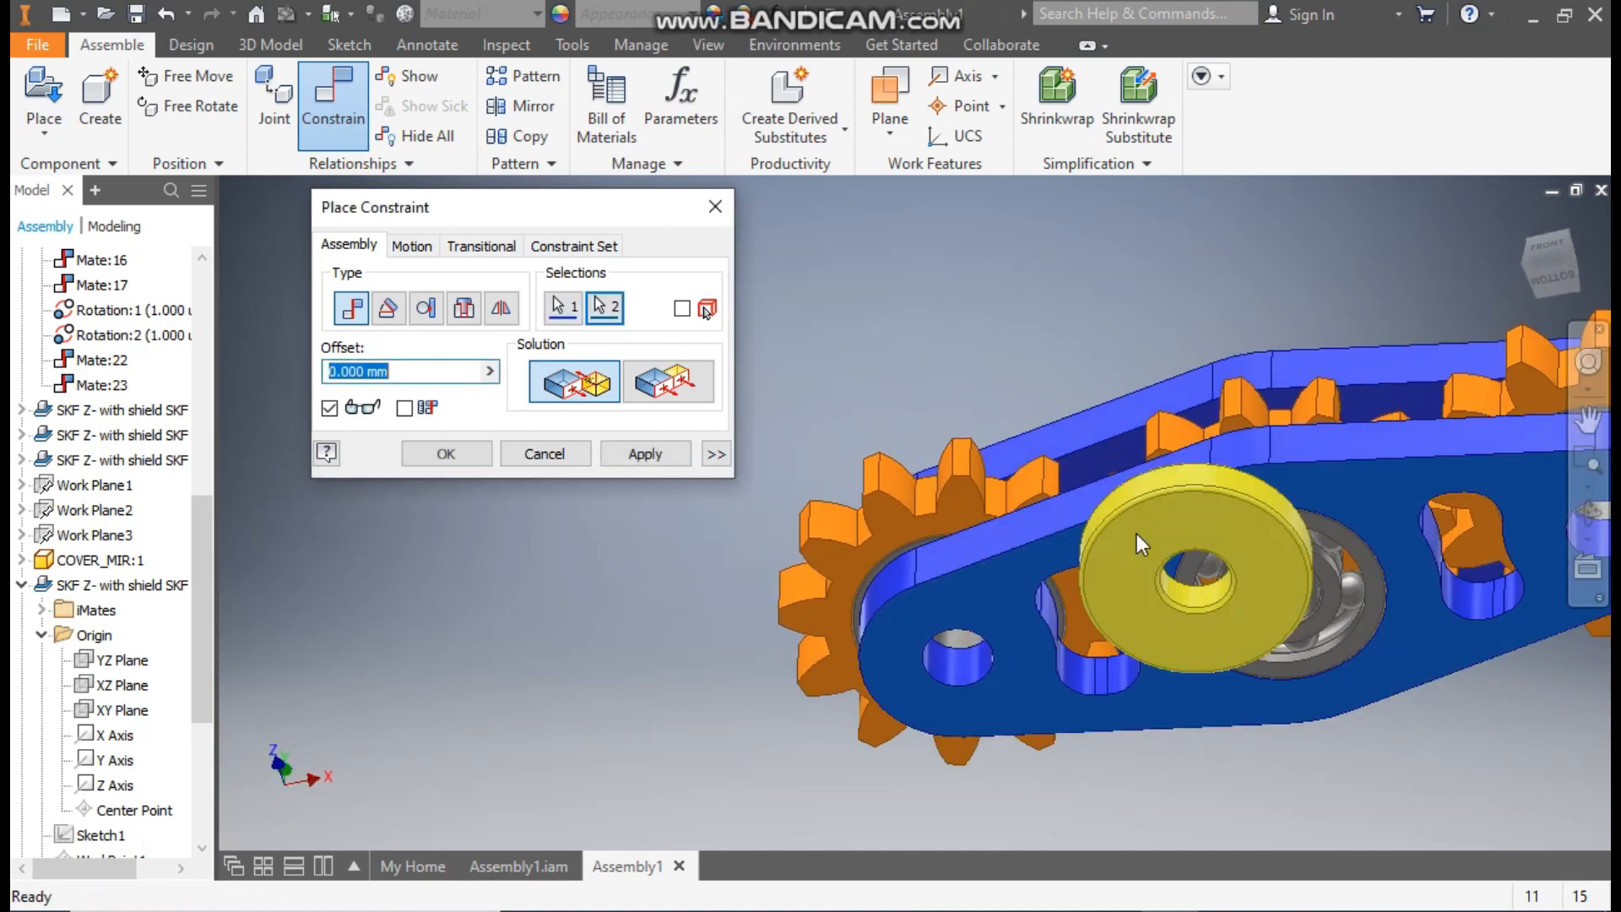
left_click(663, 449)
Mate the second seal's hole axis to the lower central bearing's bore axis using the aligned solution and a 0.000 mm offset.
scroll(957, 438, "up", 5)
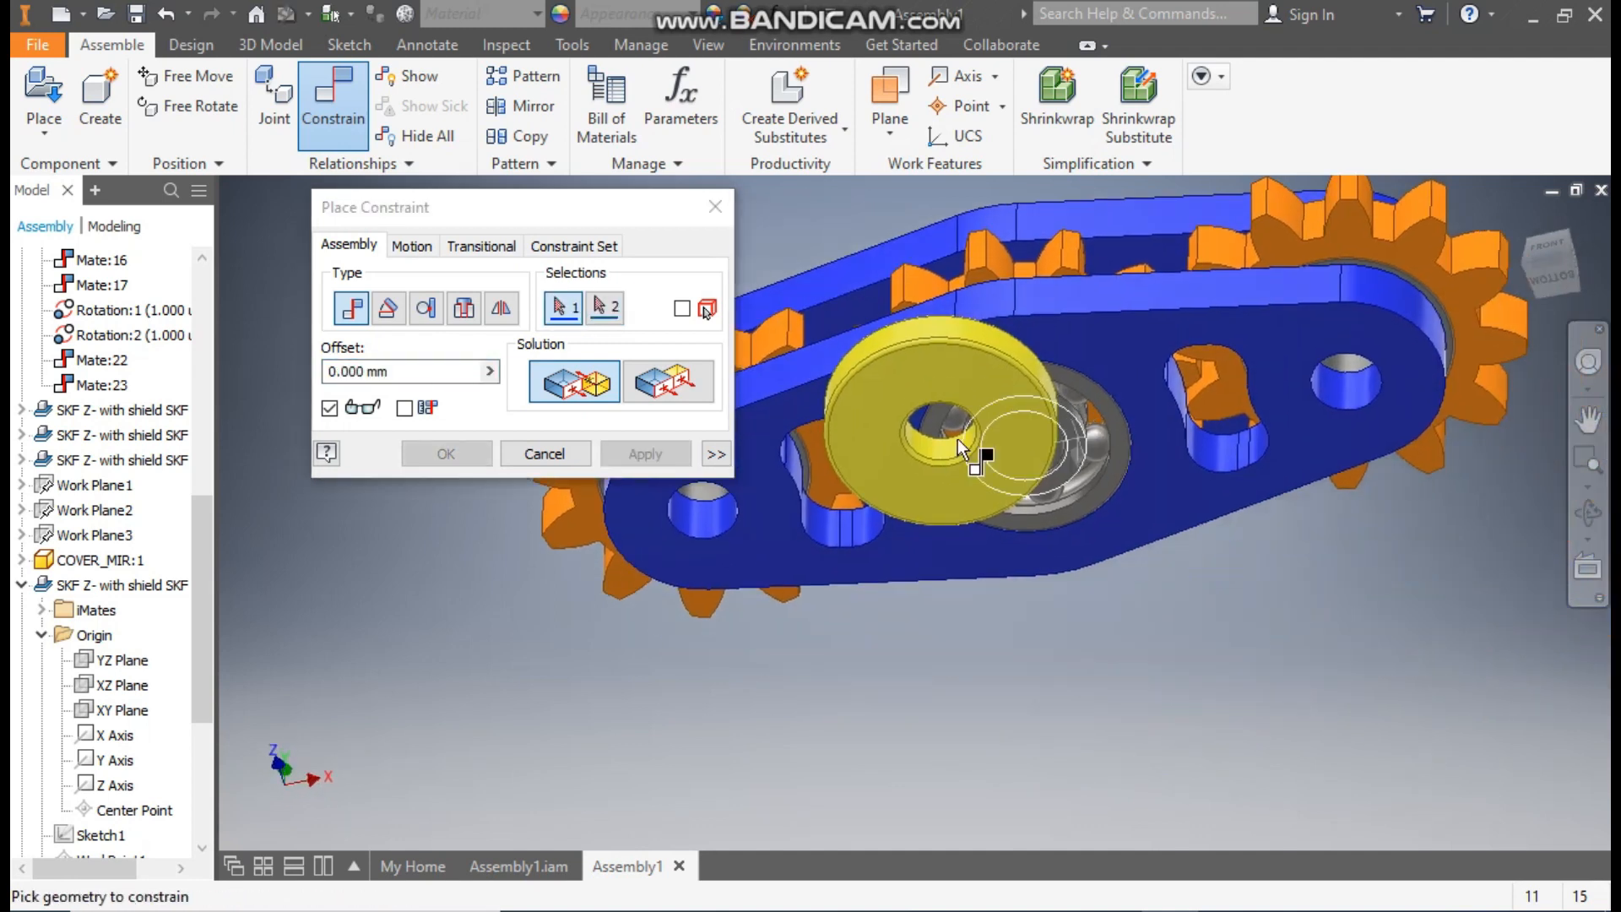
left_click(935, 448)
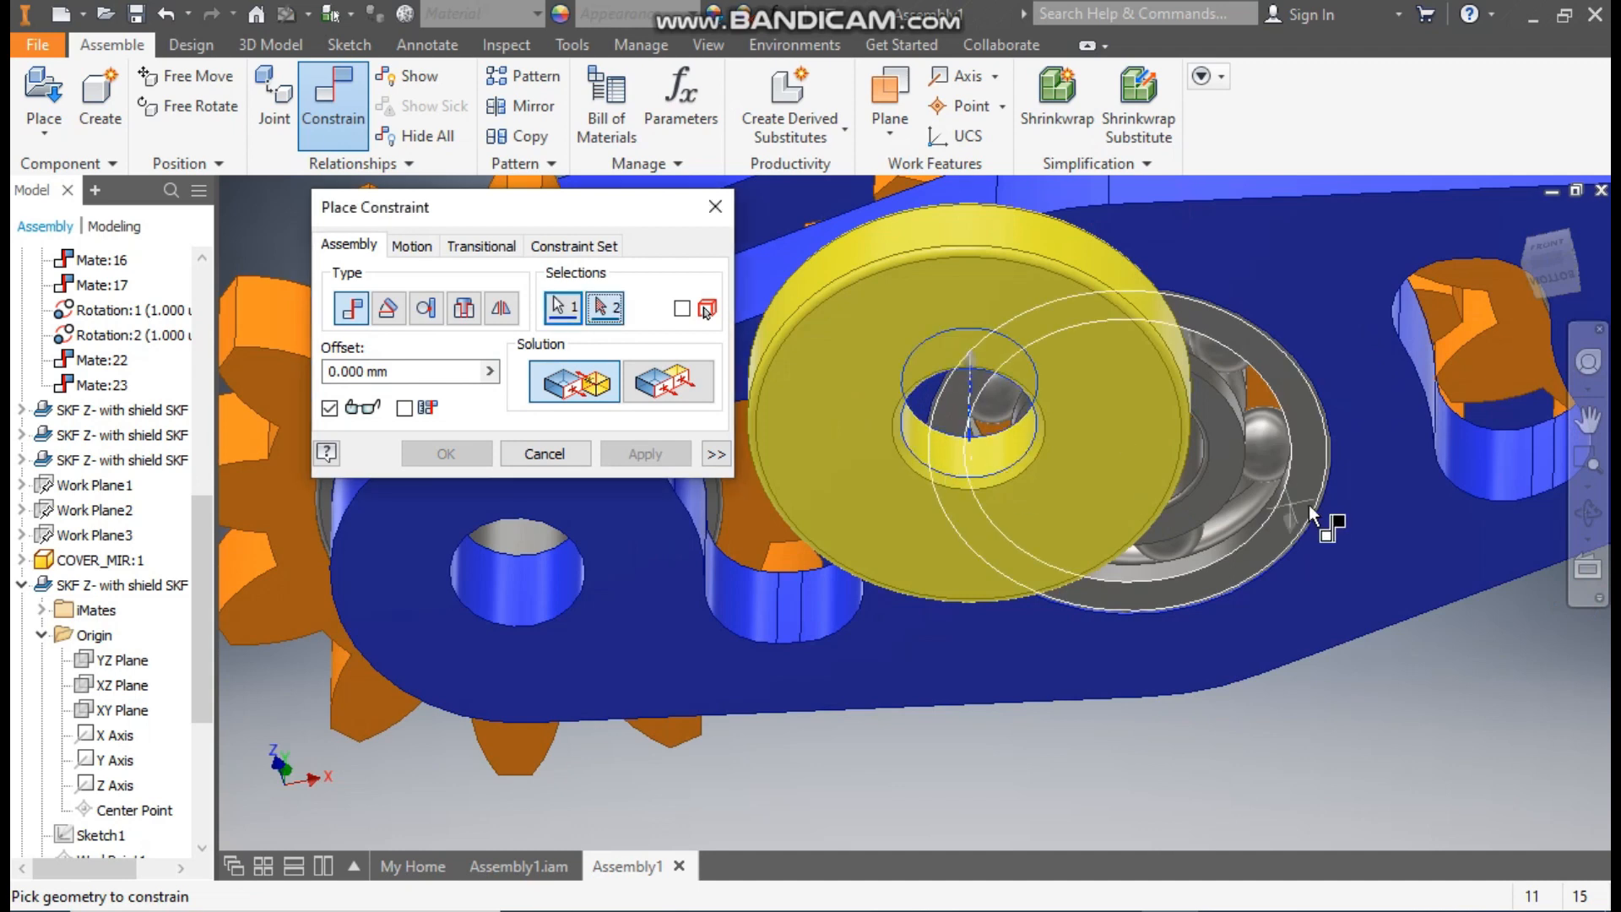
middle_click_drag(1307, 506, 1310, 558)
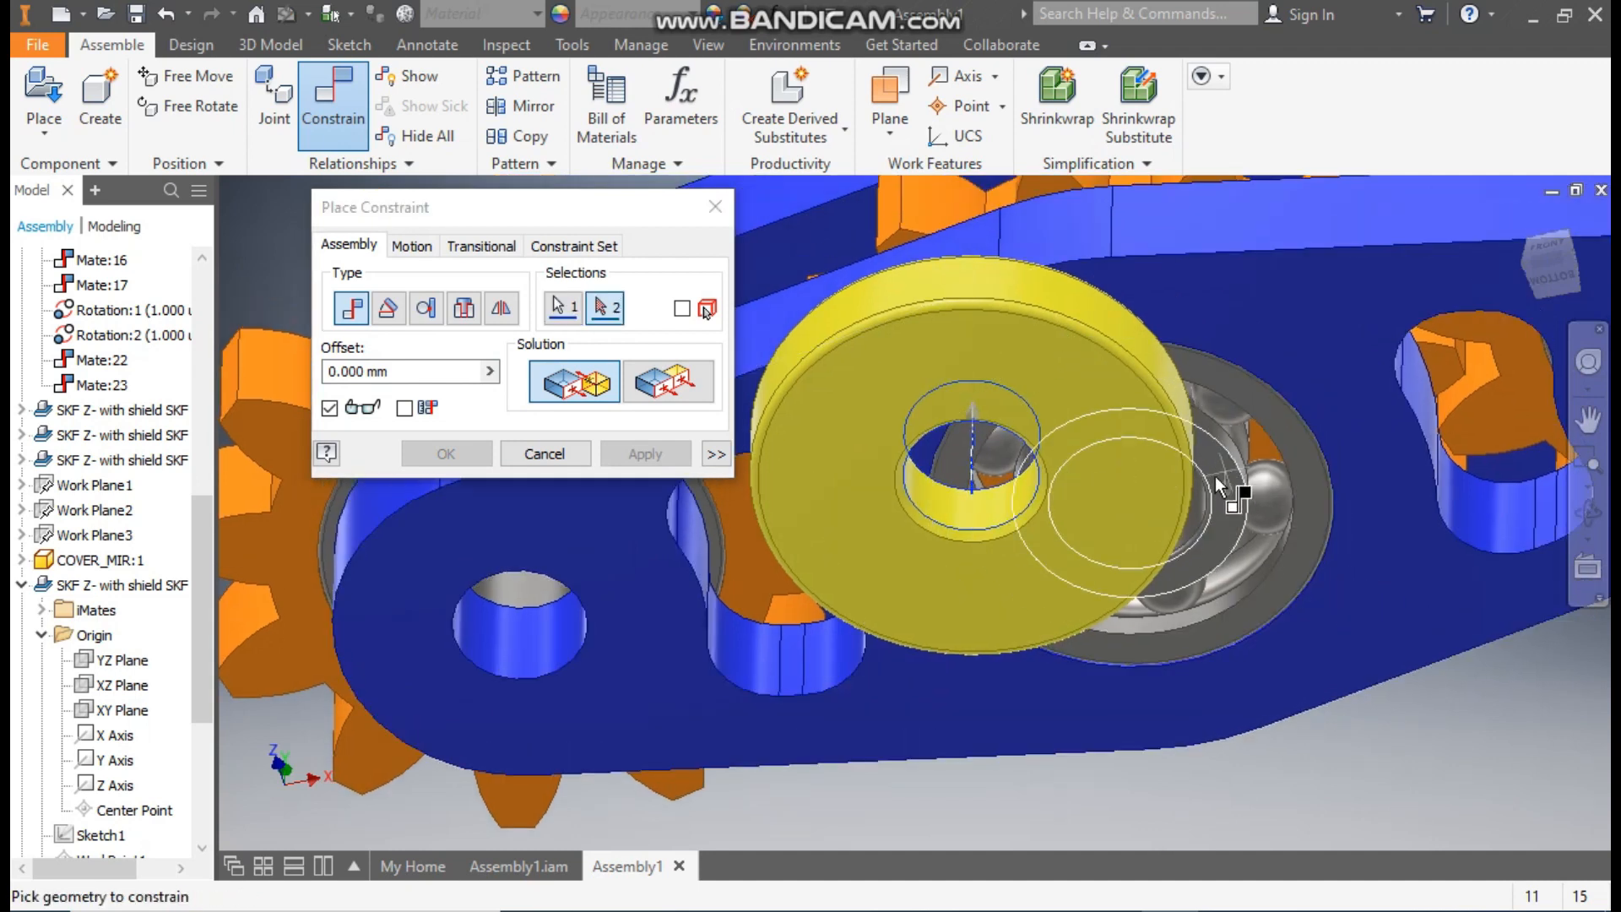
left_click(1168, 503)
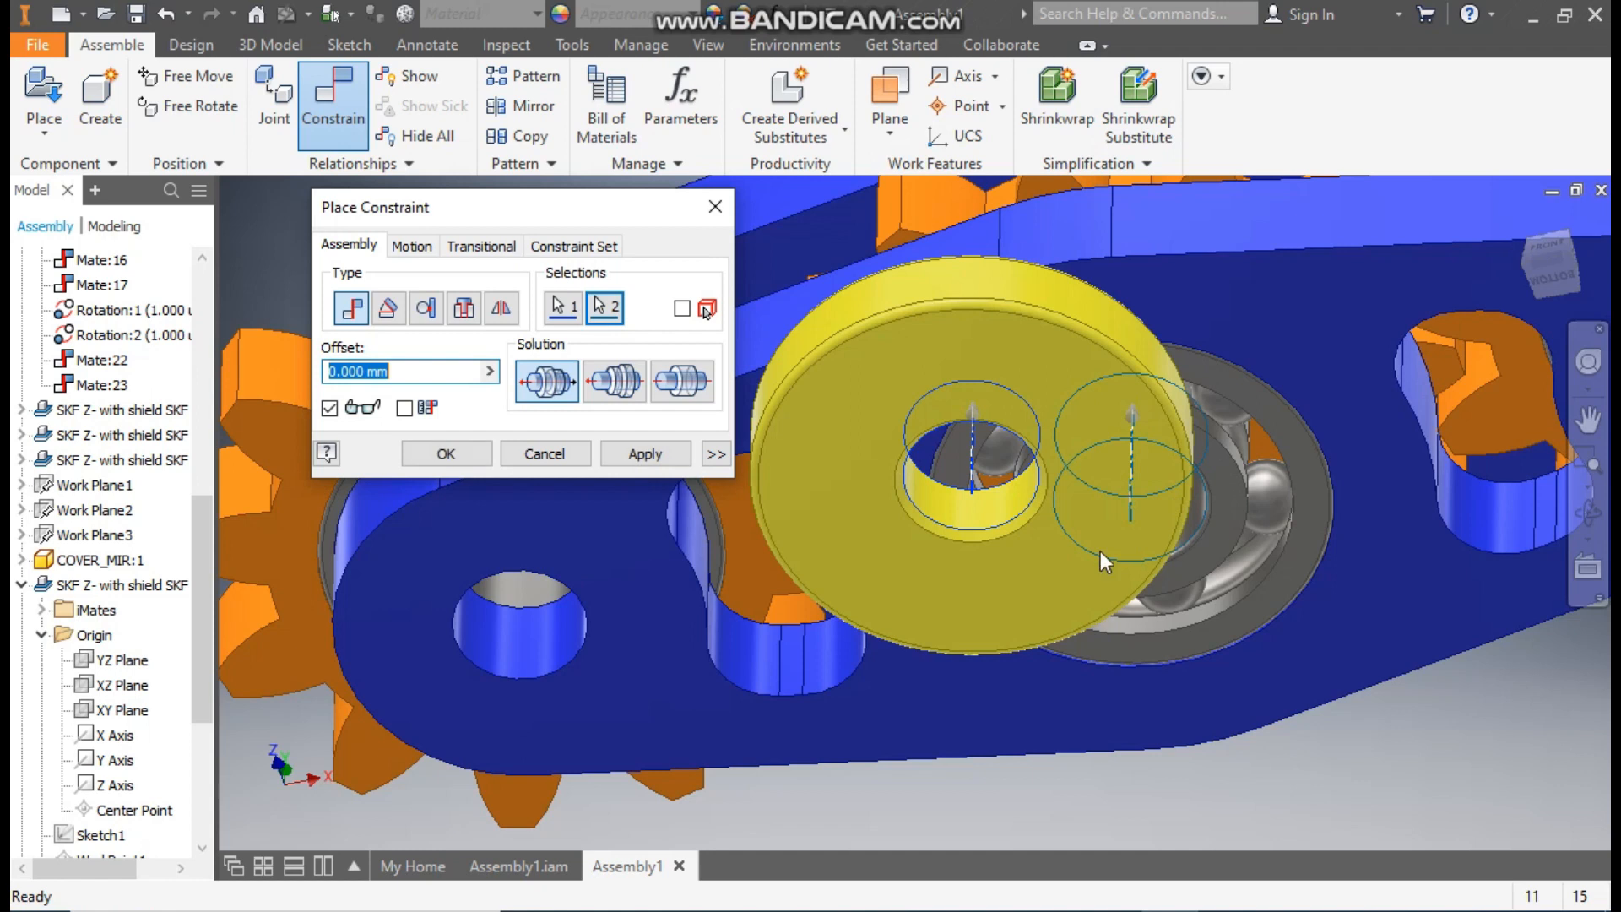
left_click(621, 384)
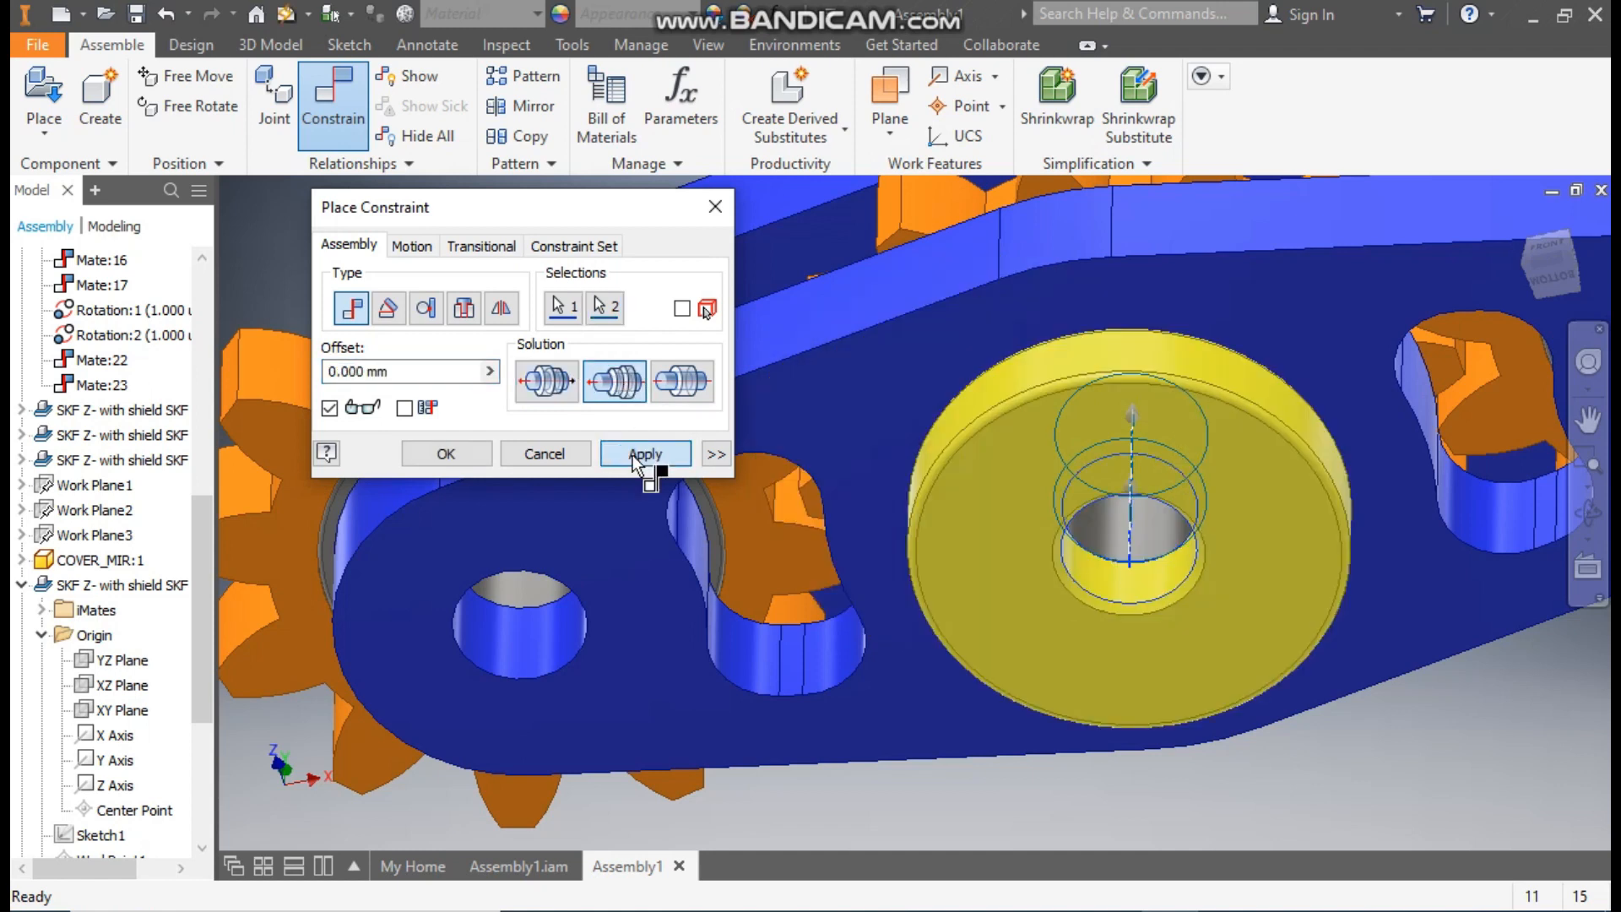
left_click(640, 452)
left_click(715, 207)
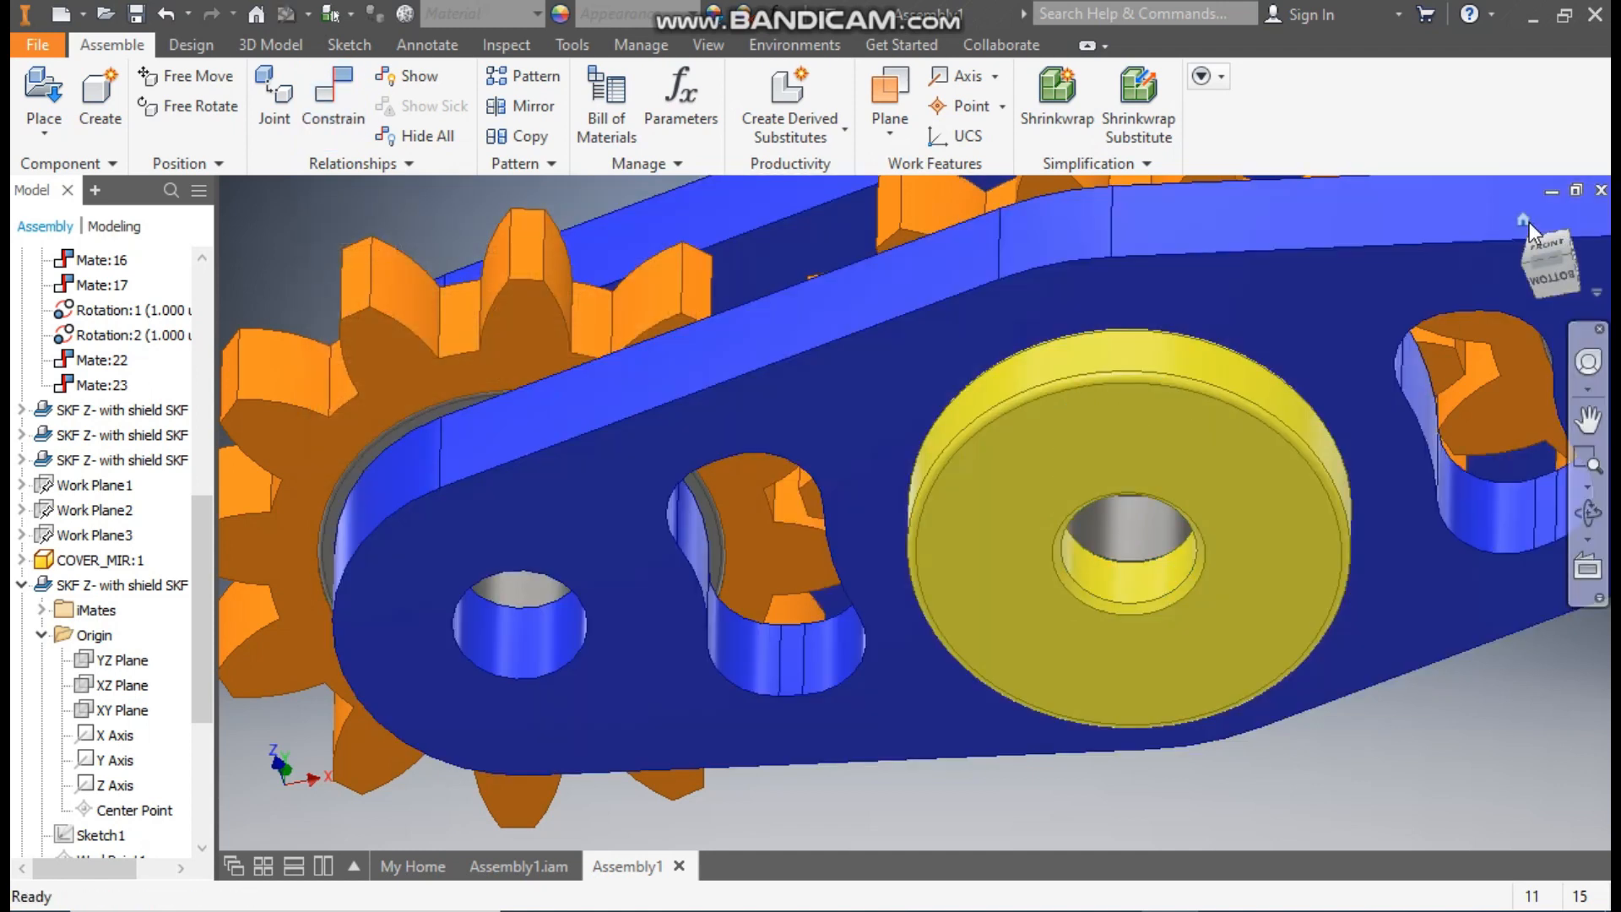
Open the Rivet JB/T 10582-2006 family from the Rivets category of the Content Center fasteners.
left_click(1523, 220)
middle_click_drag(1187, 438, 1052, 481, "shift")
key("F6")
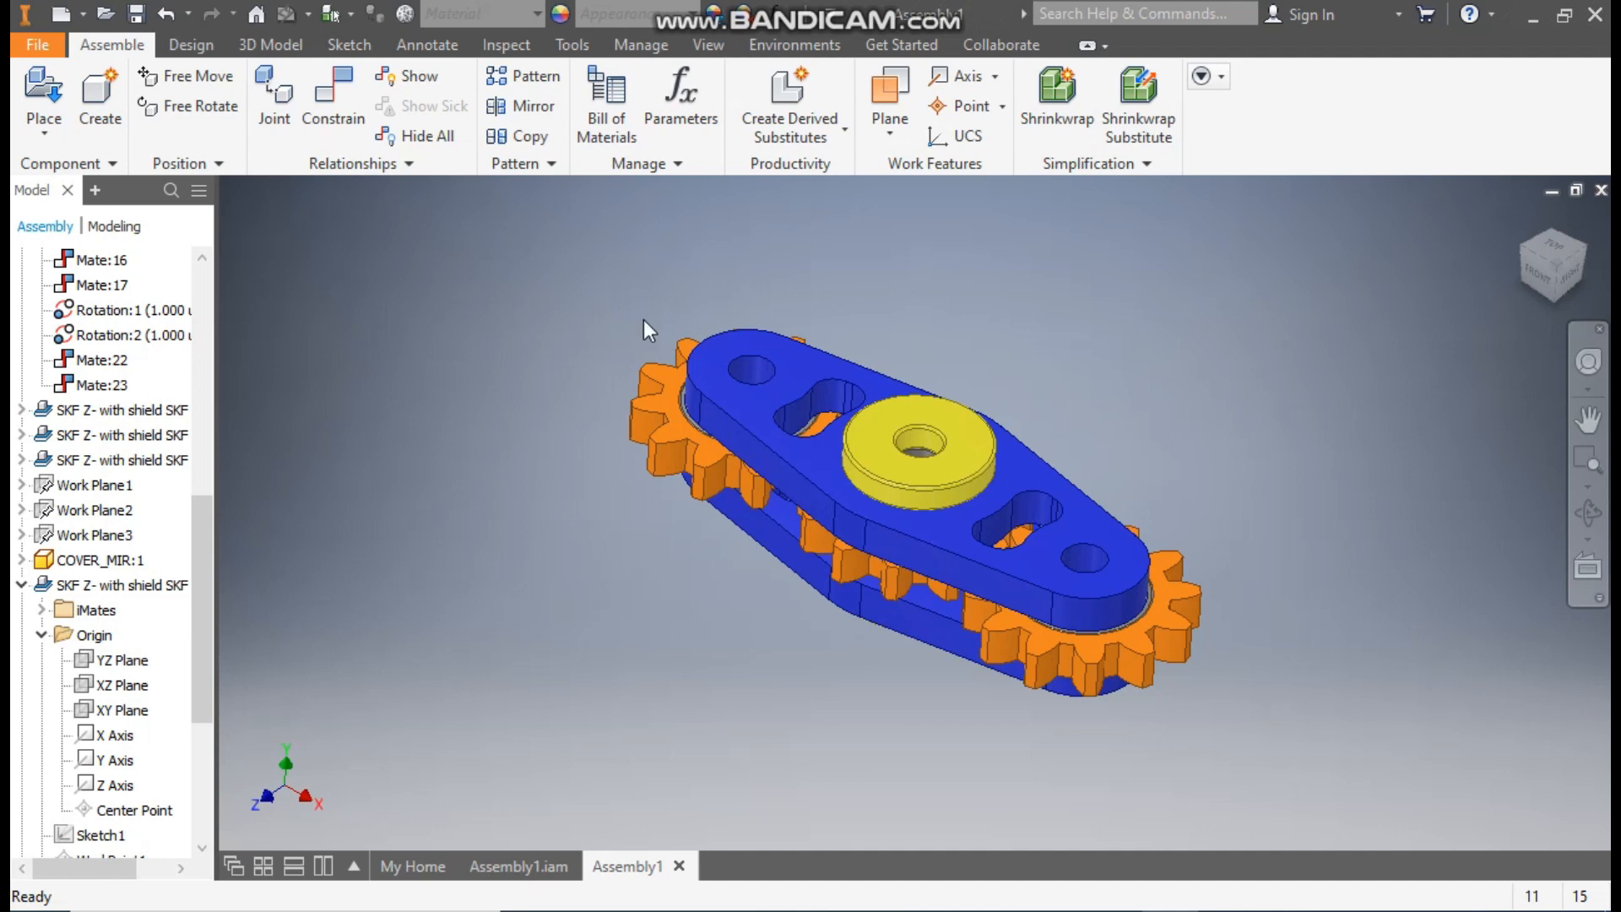
left_click(34, 126)
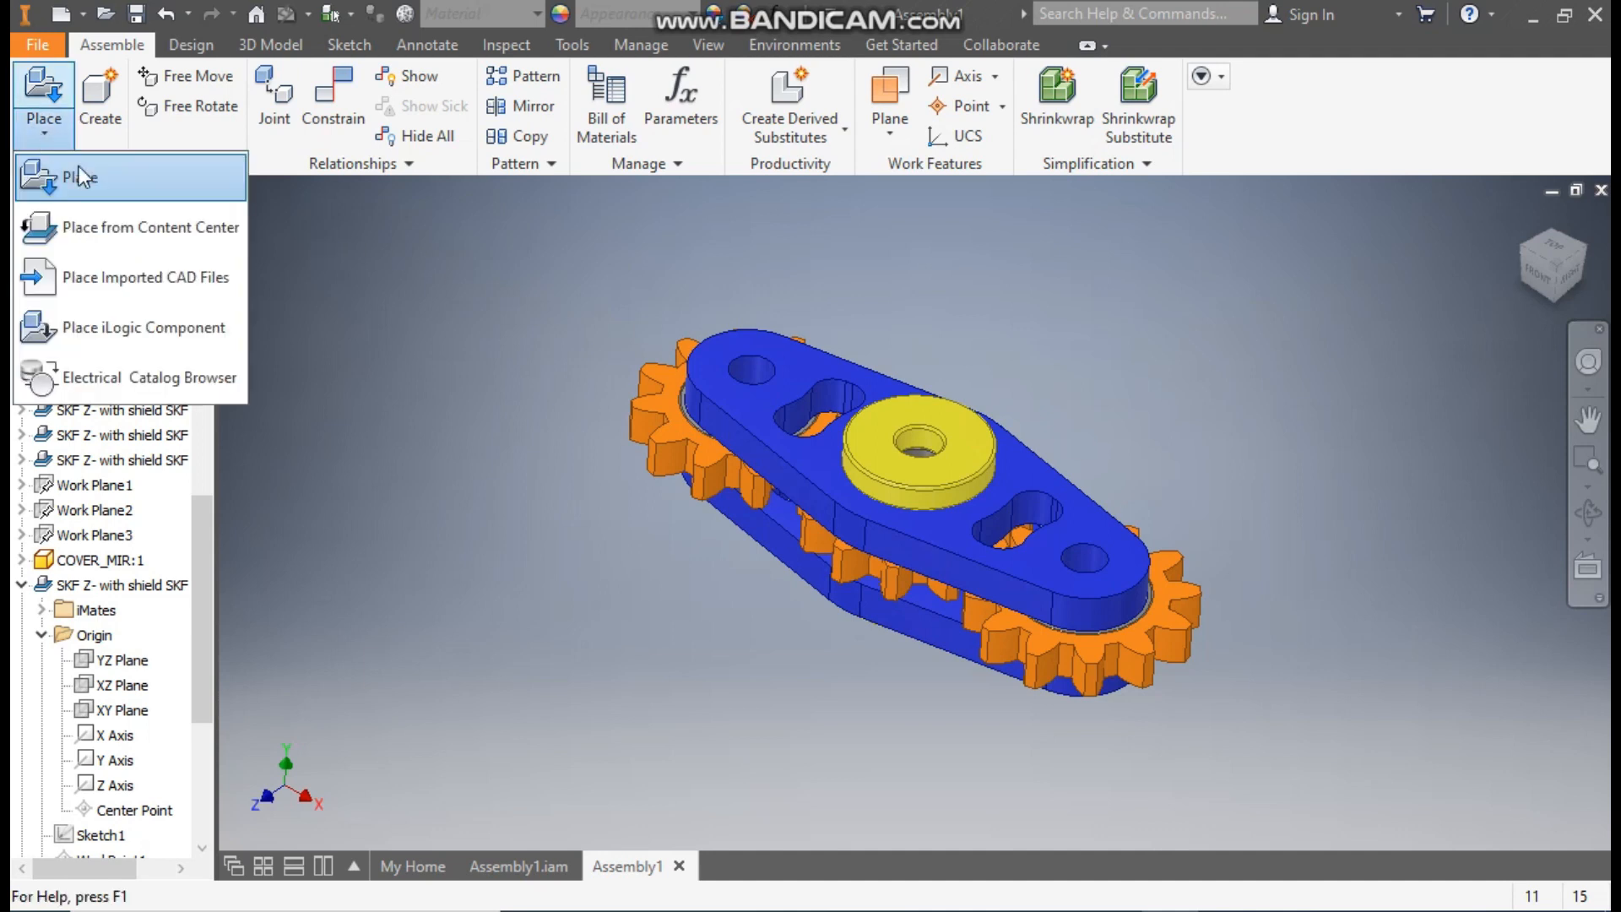
left_click(139, 235)
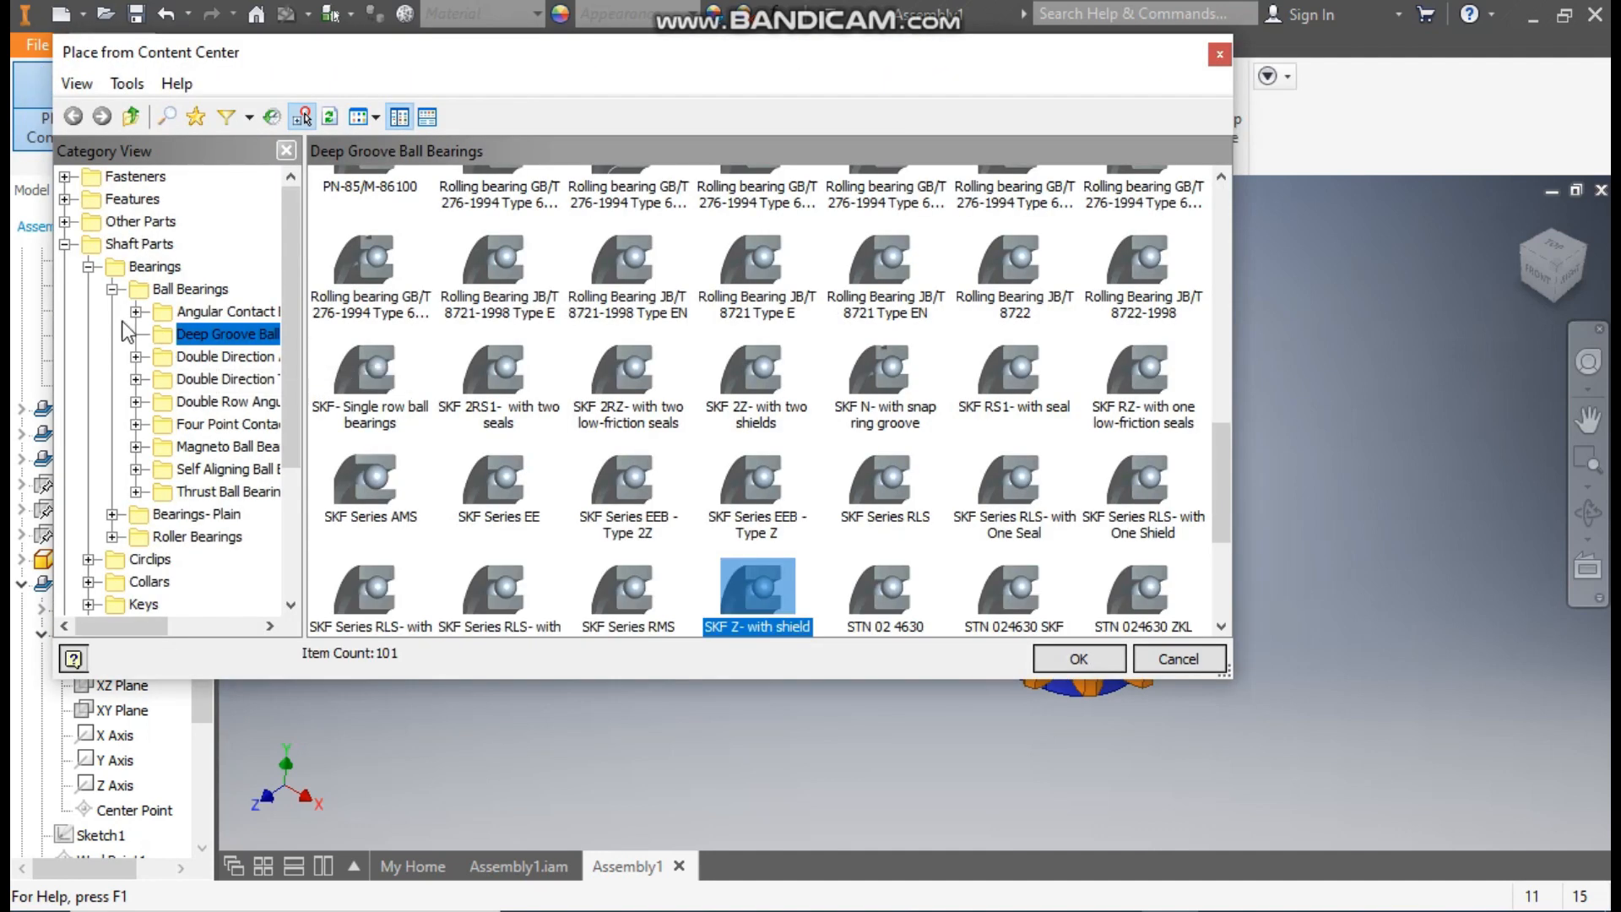
left_click(65, 244)
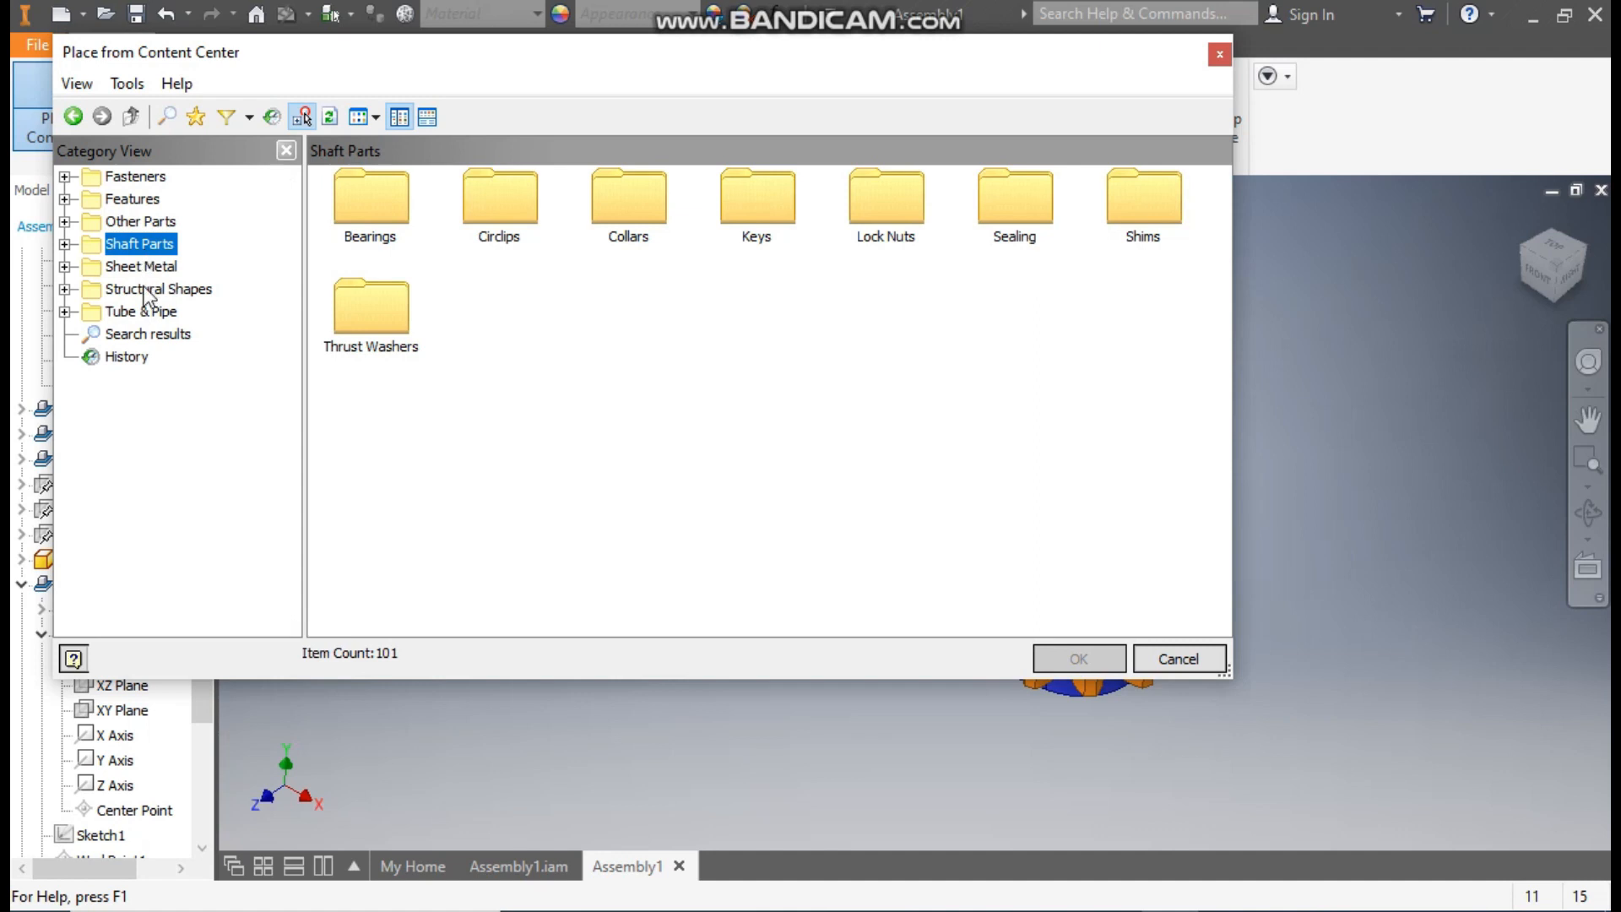
left_click(134, 179)
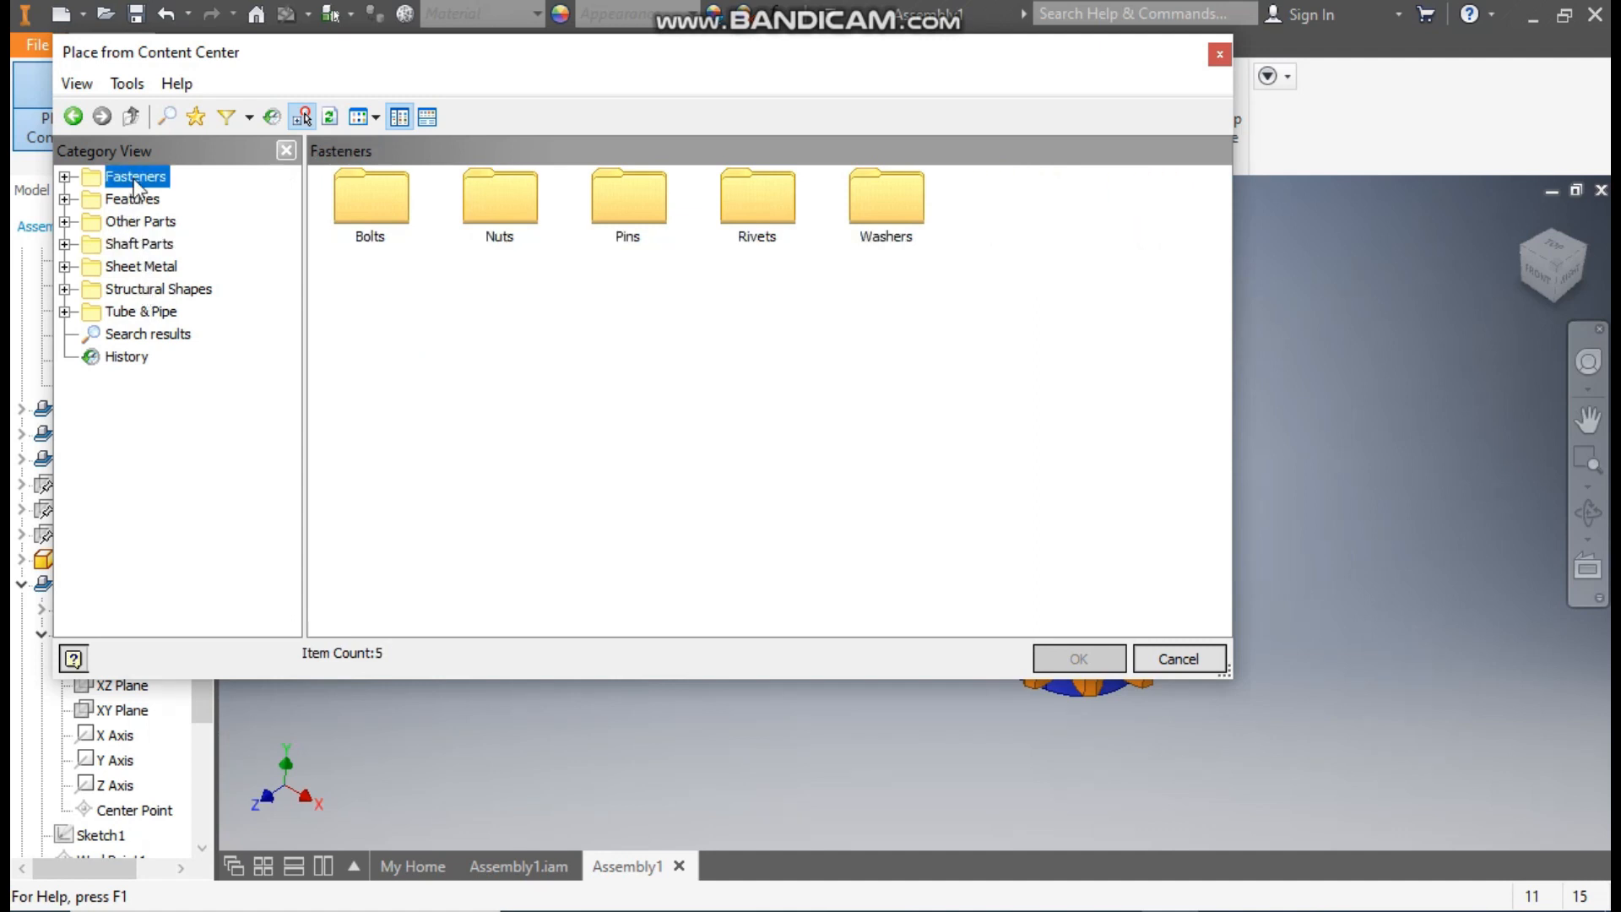
double_click(758, 205)
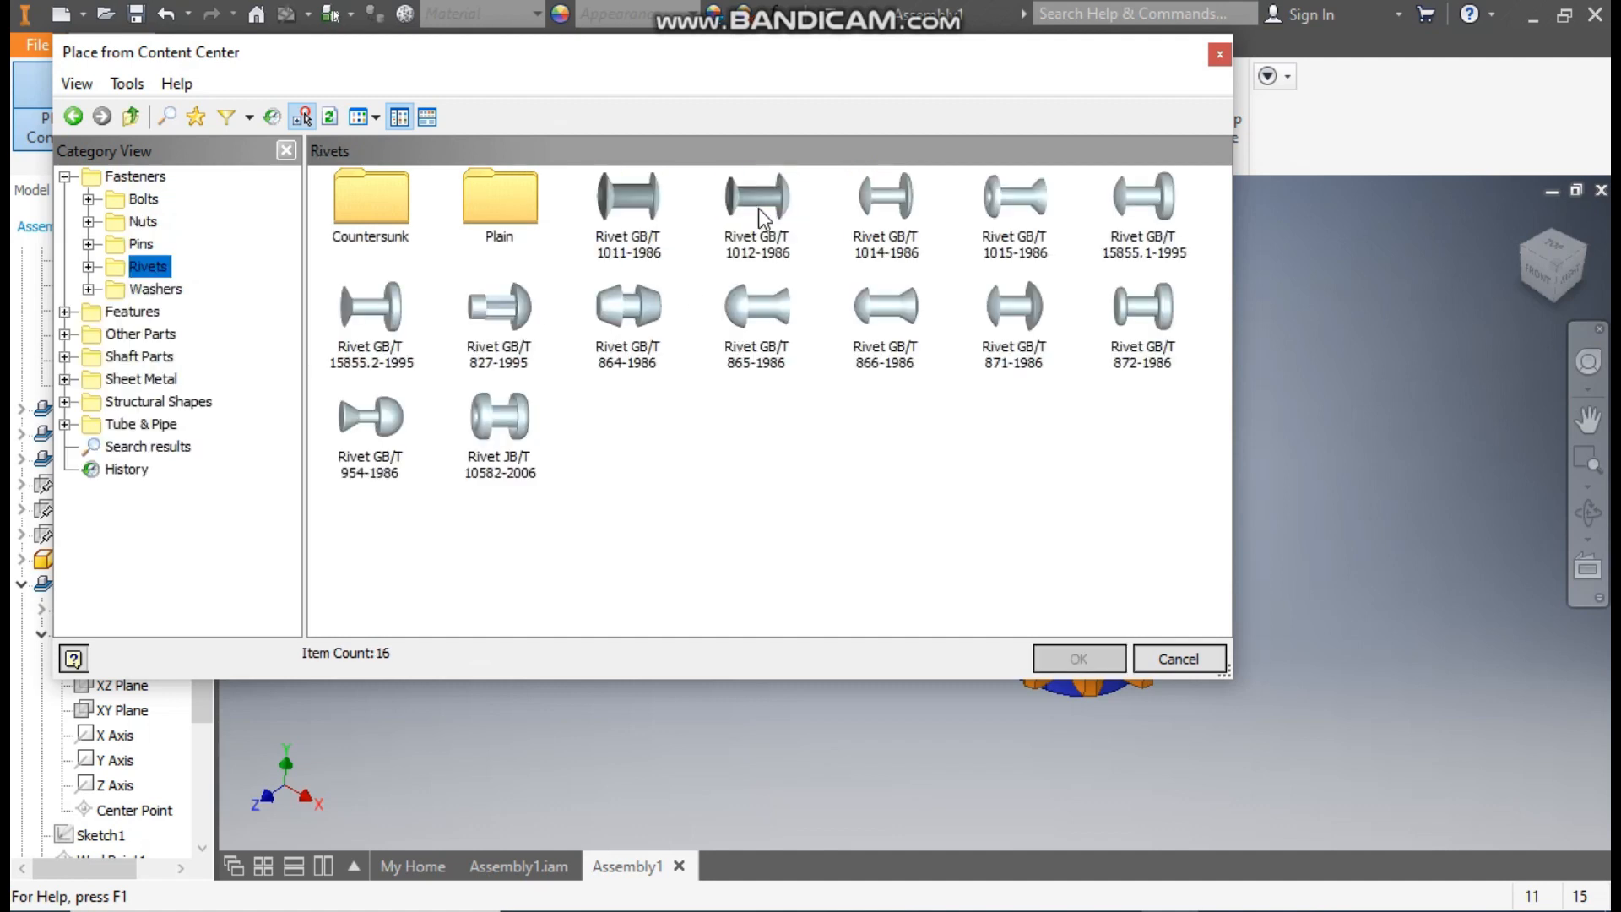
left_click(503, 420)
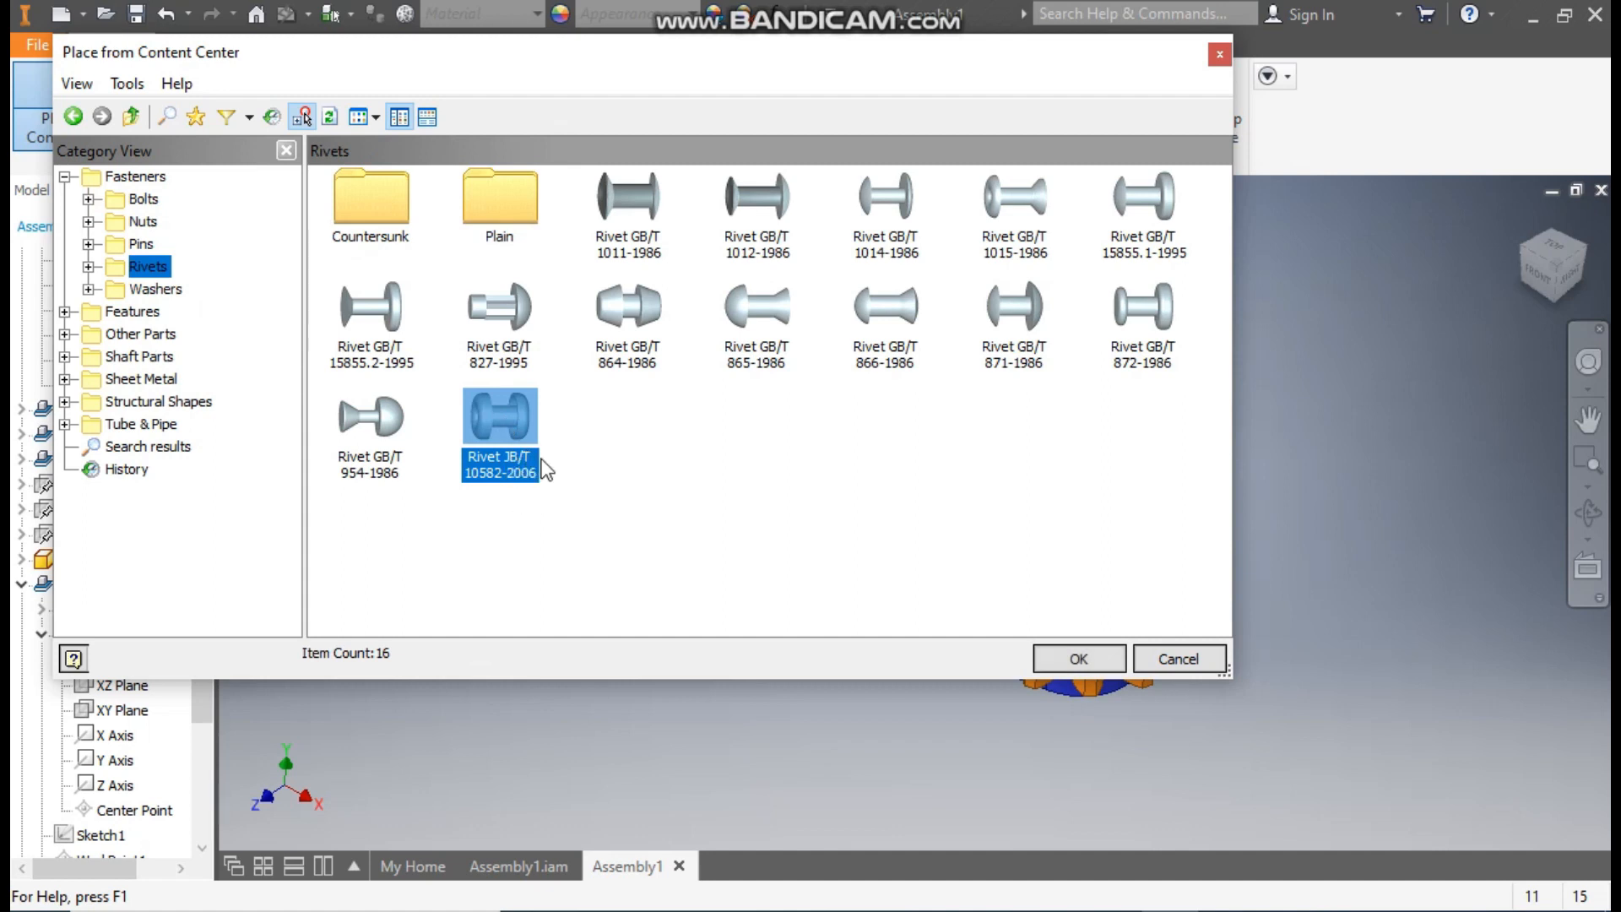
double_click(509, 431)
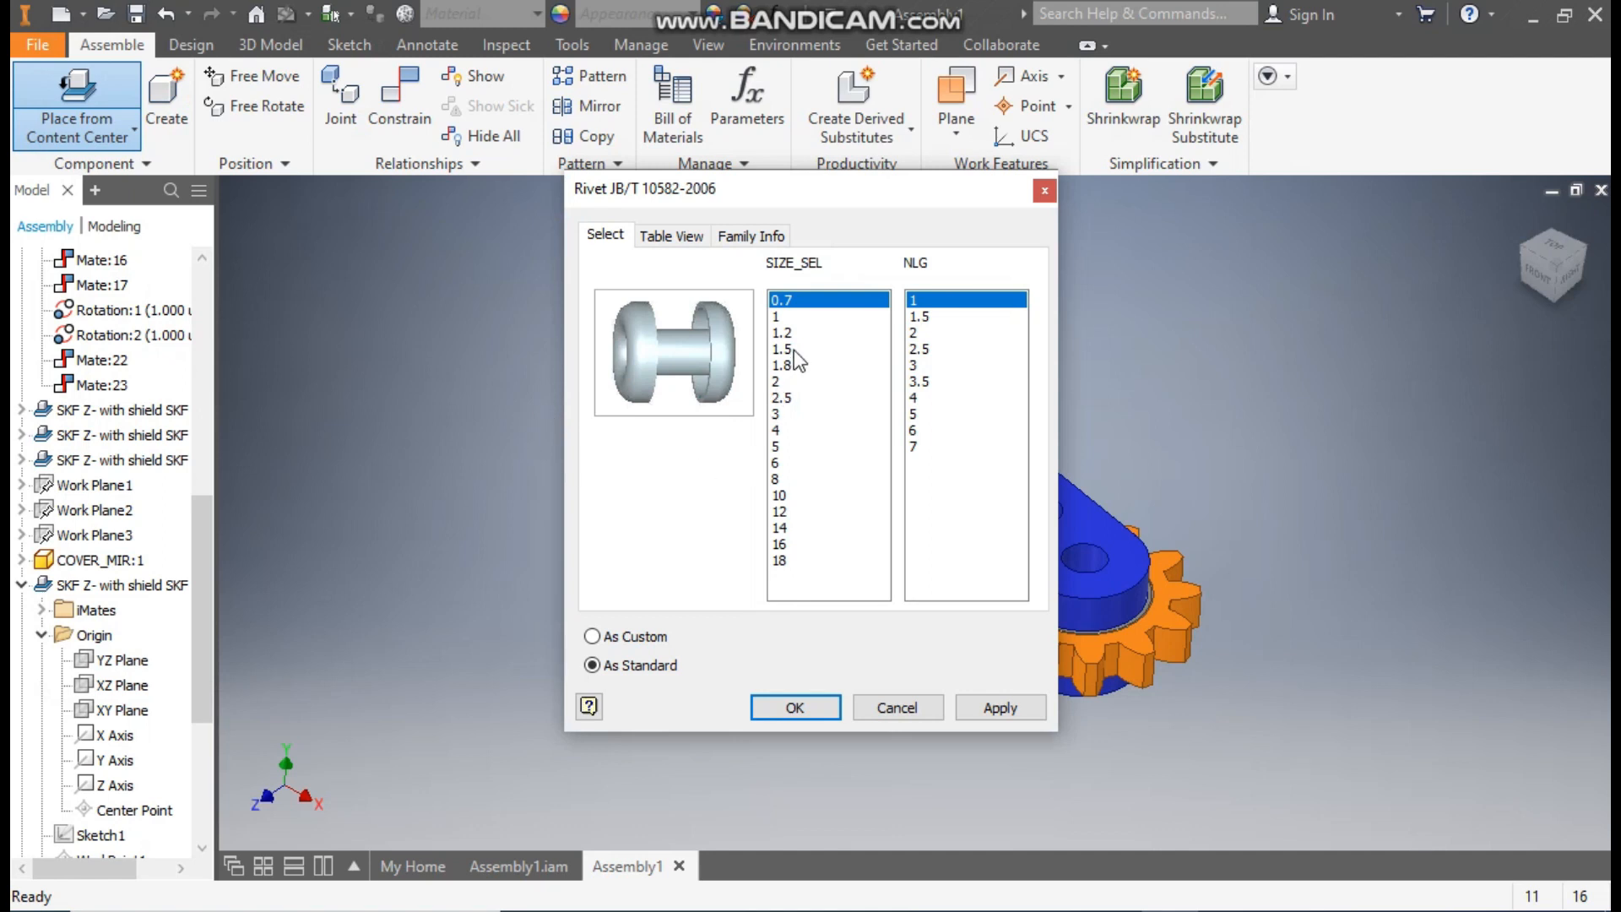
Place one standard rivet of size 8 and NLG 21 in the empty space beside the gear assembly.
left_click(778, 480)
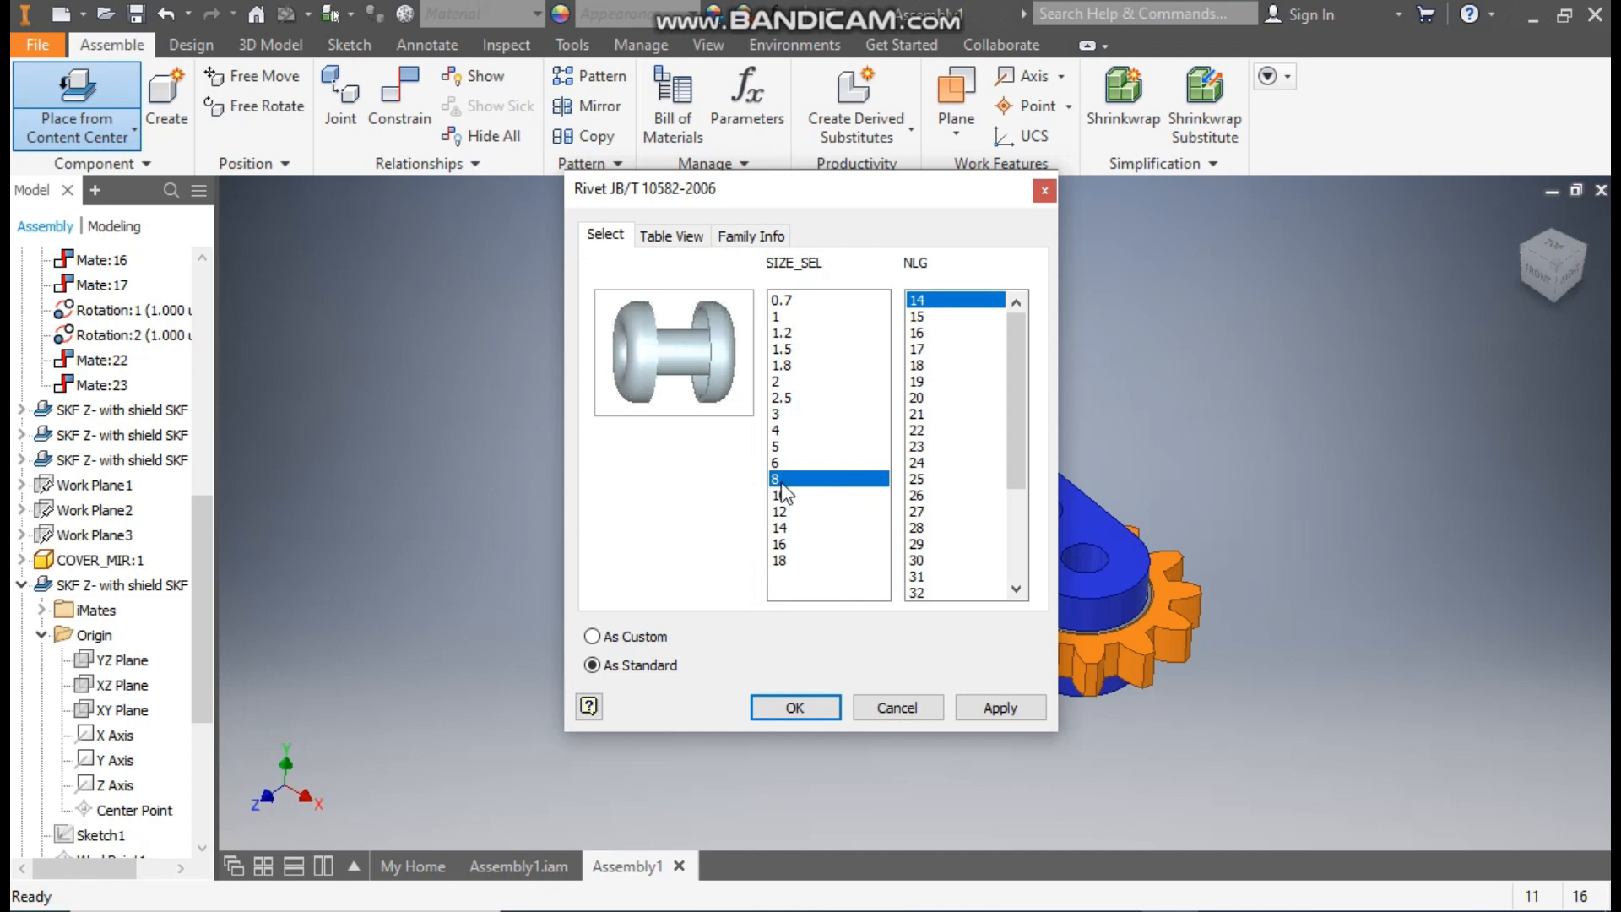
left_click(920, 415)
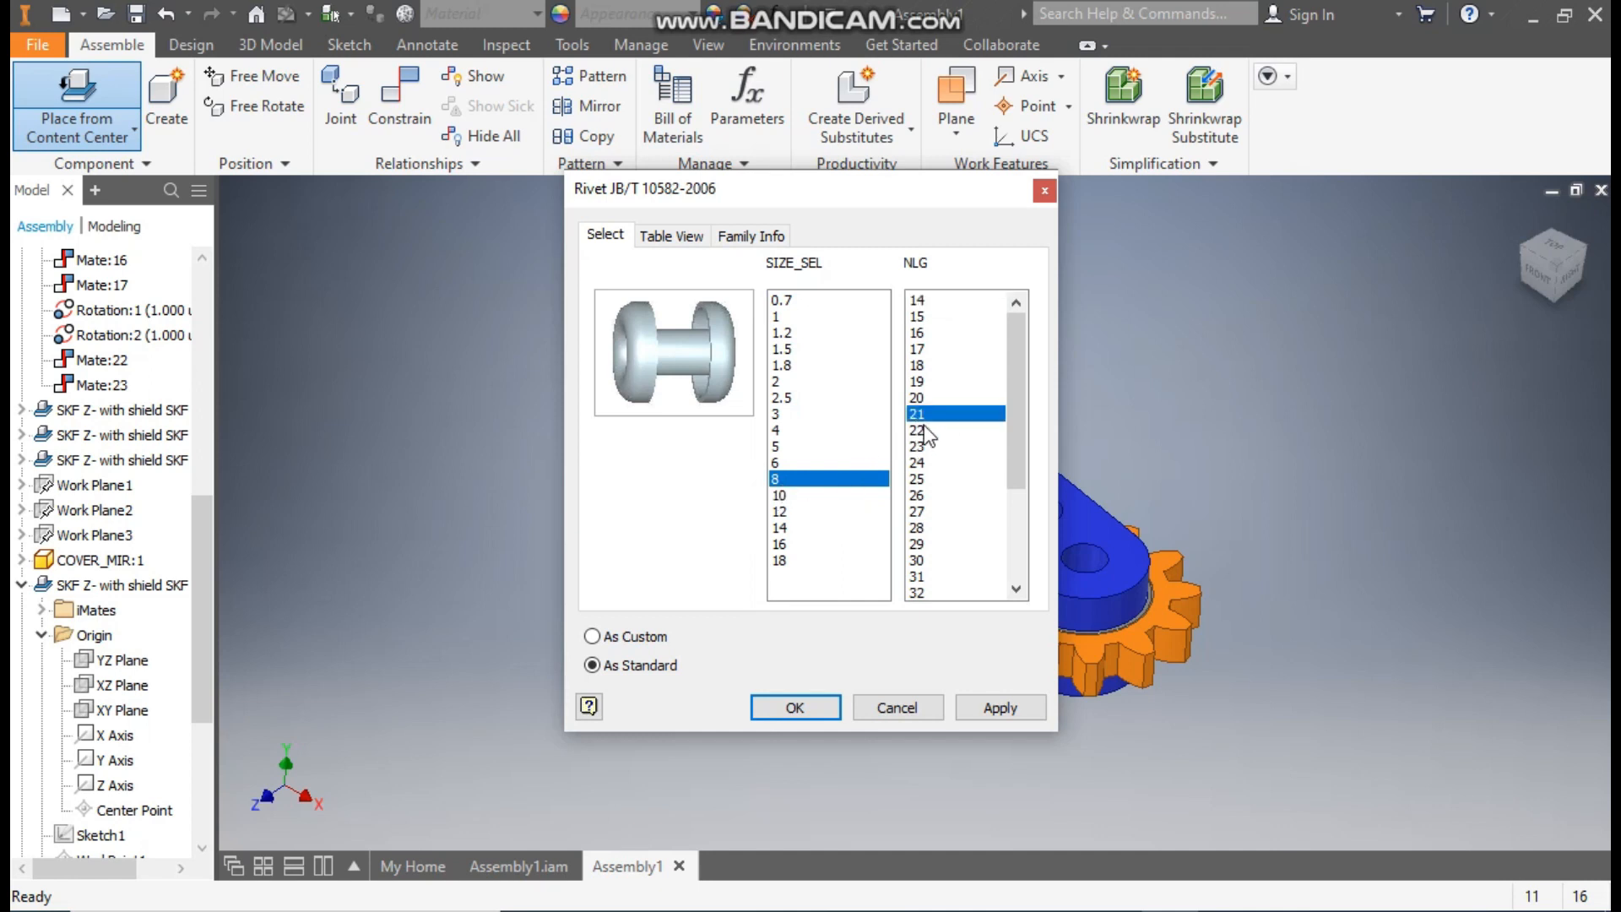
left_click(1013, 709)
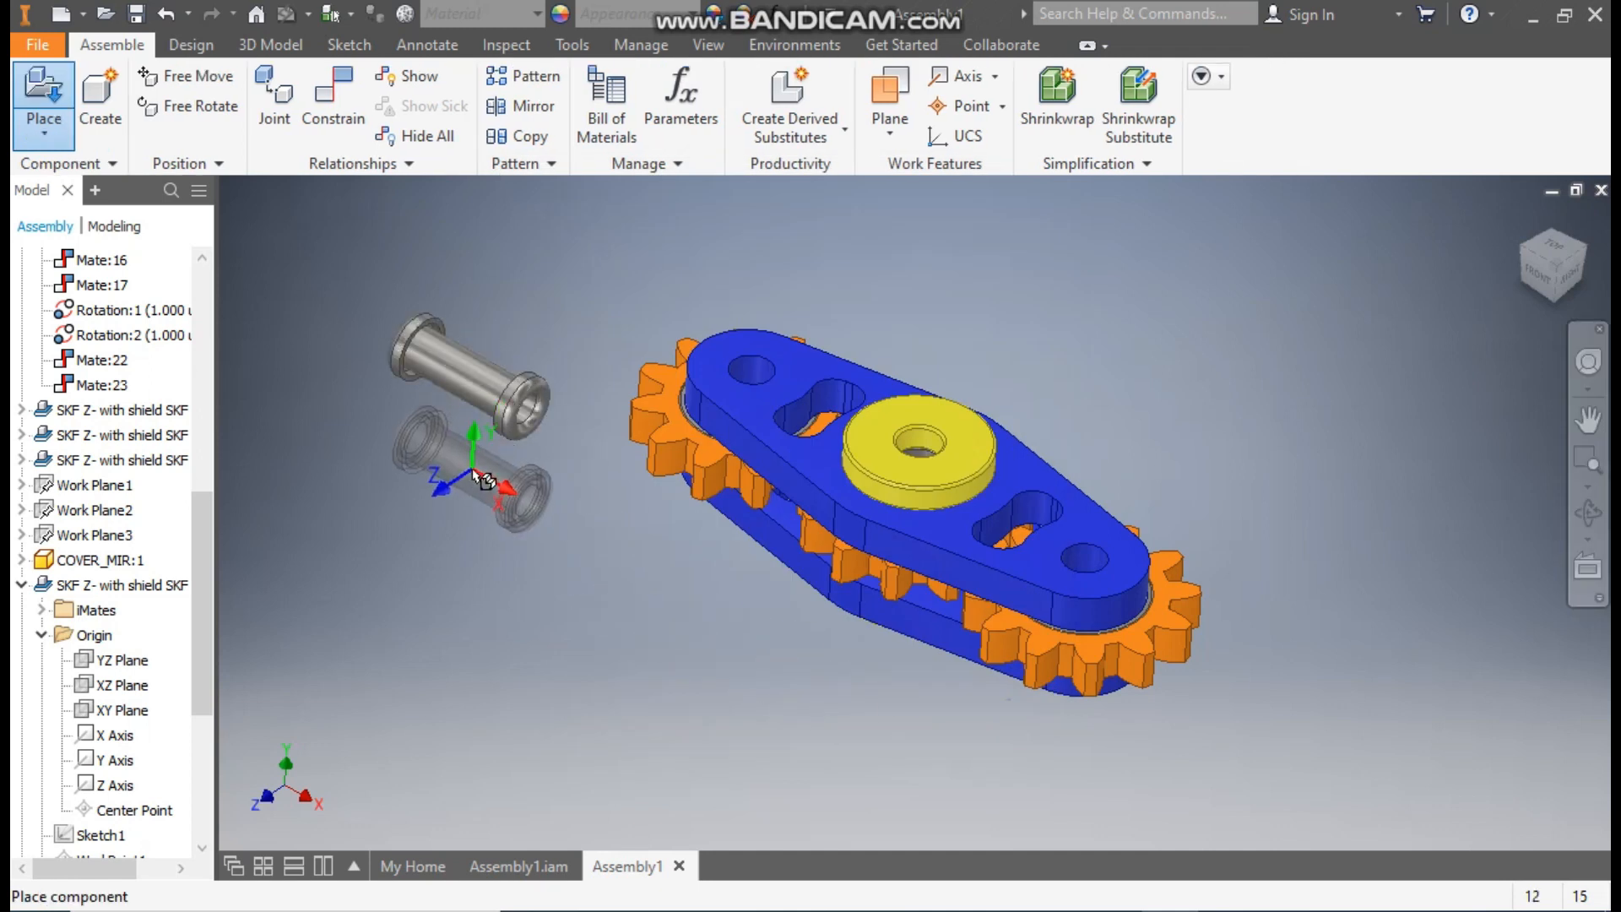
left_click(471, 468)
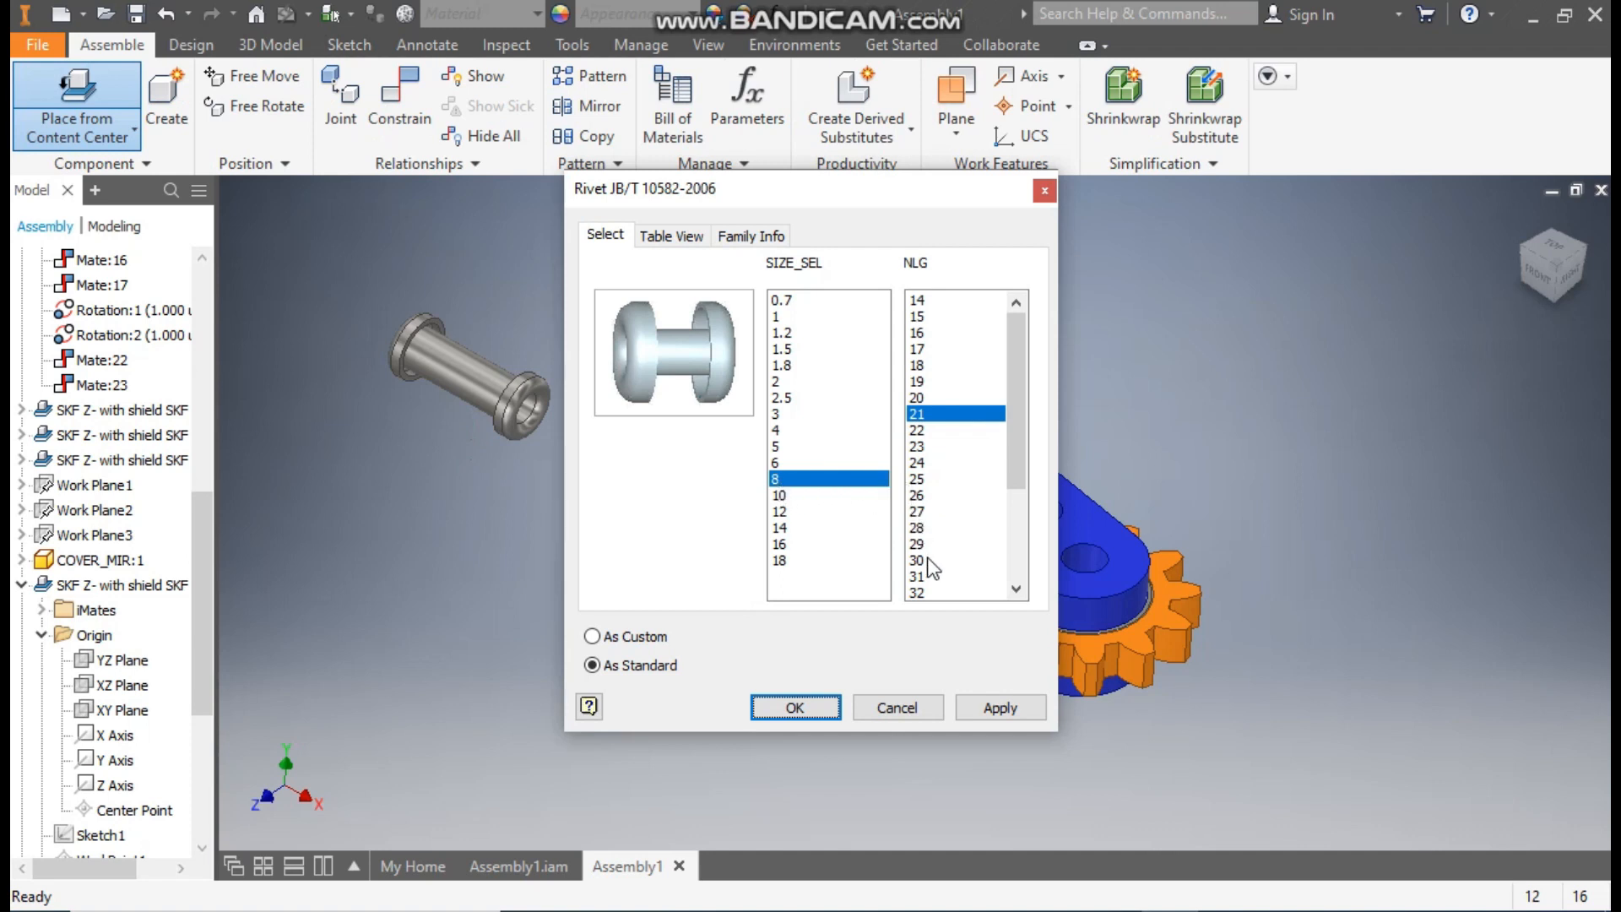
Place one standard rivet of size 8 and NLG 31 on the opposite side of the gear assembly.
left_click(925, 584)
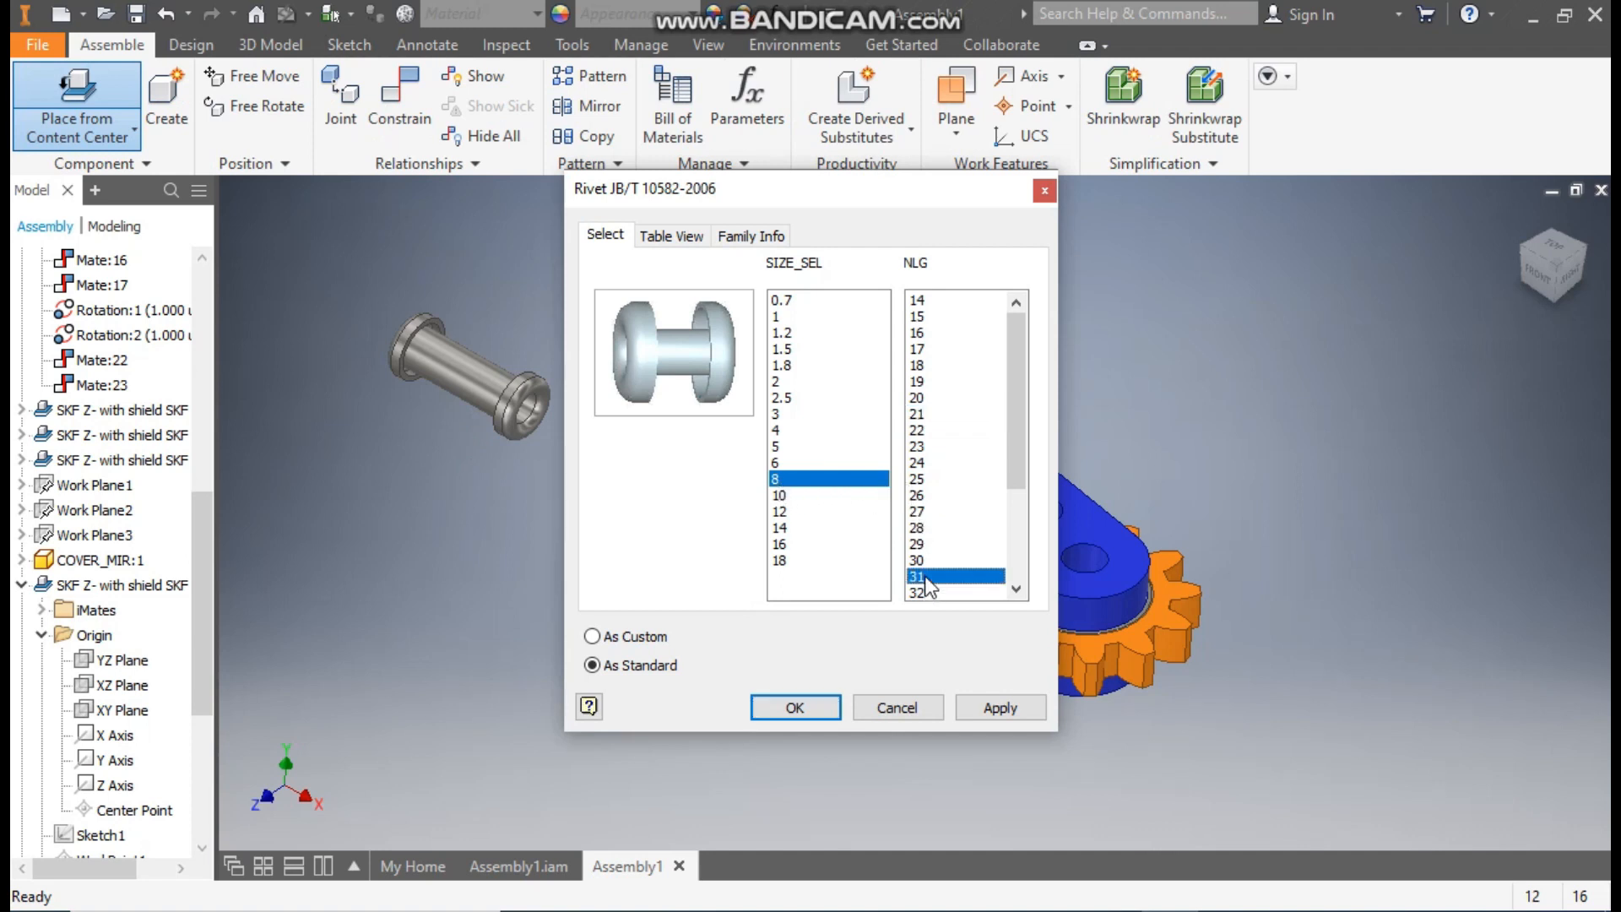
left_click(1019, 707)
left_click(1360, 292)
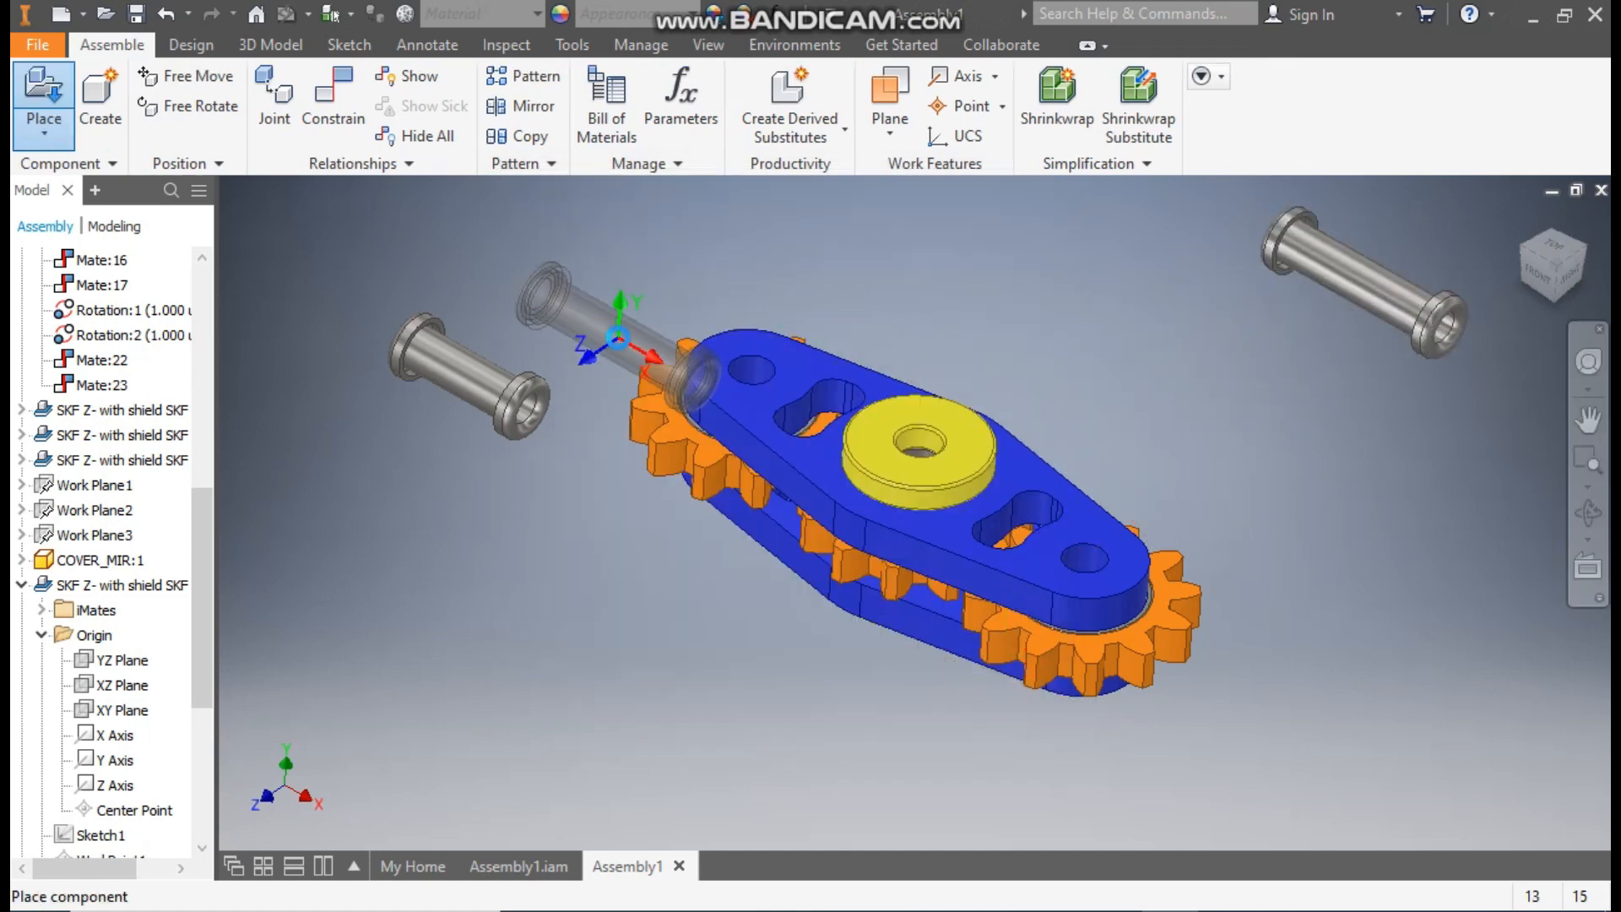
key("Escape")
Add a second copy of the NLG 21 rivet below the first one, beside the gear assembly.
key("Return")
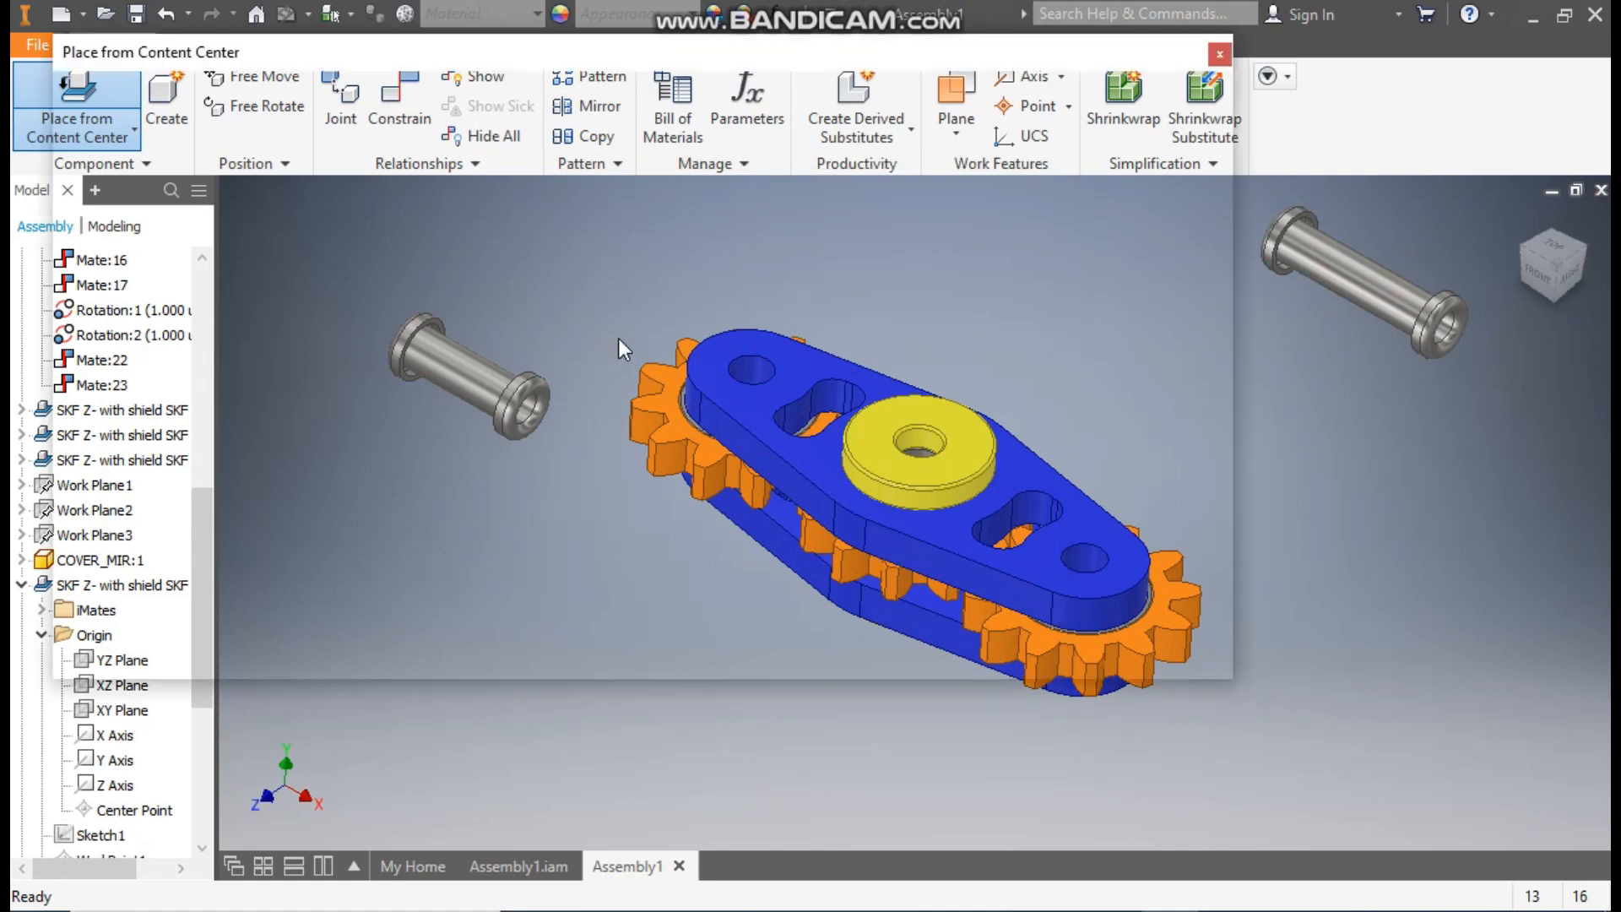
left_click(1219, 56)
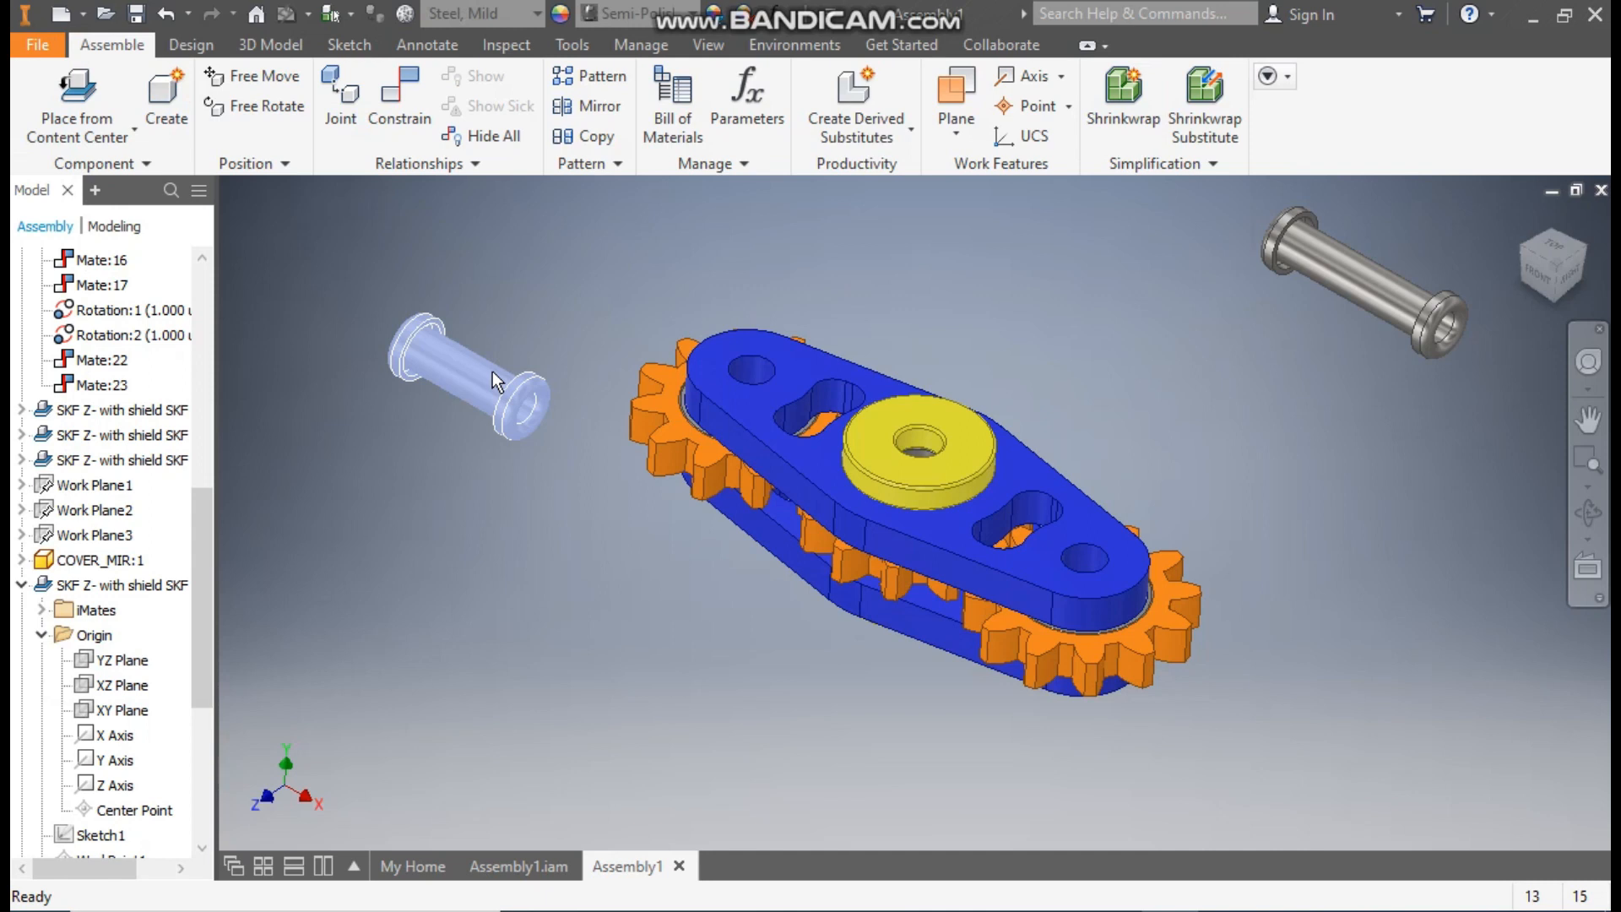
left_click(538, 560)
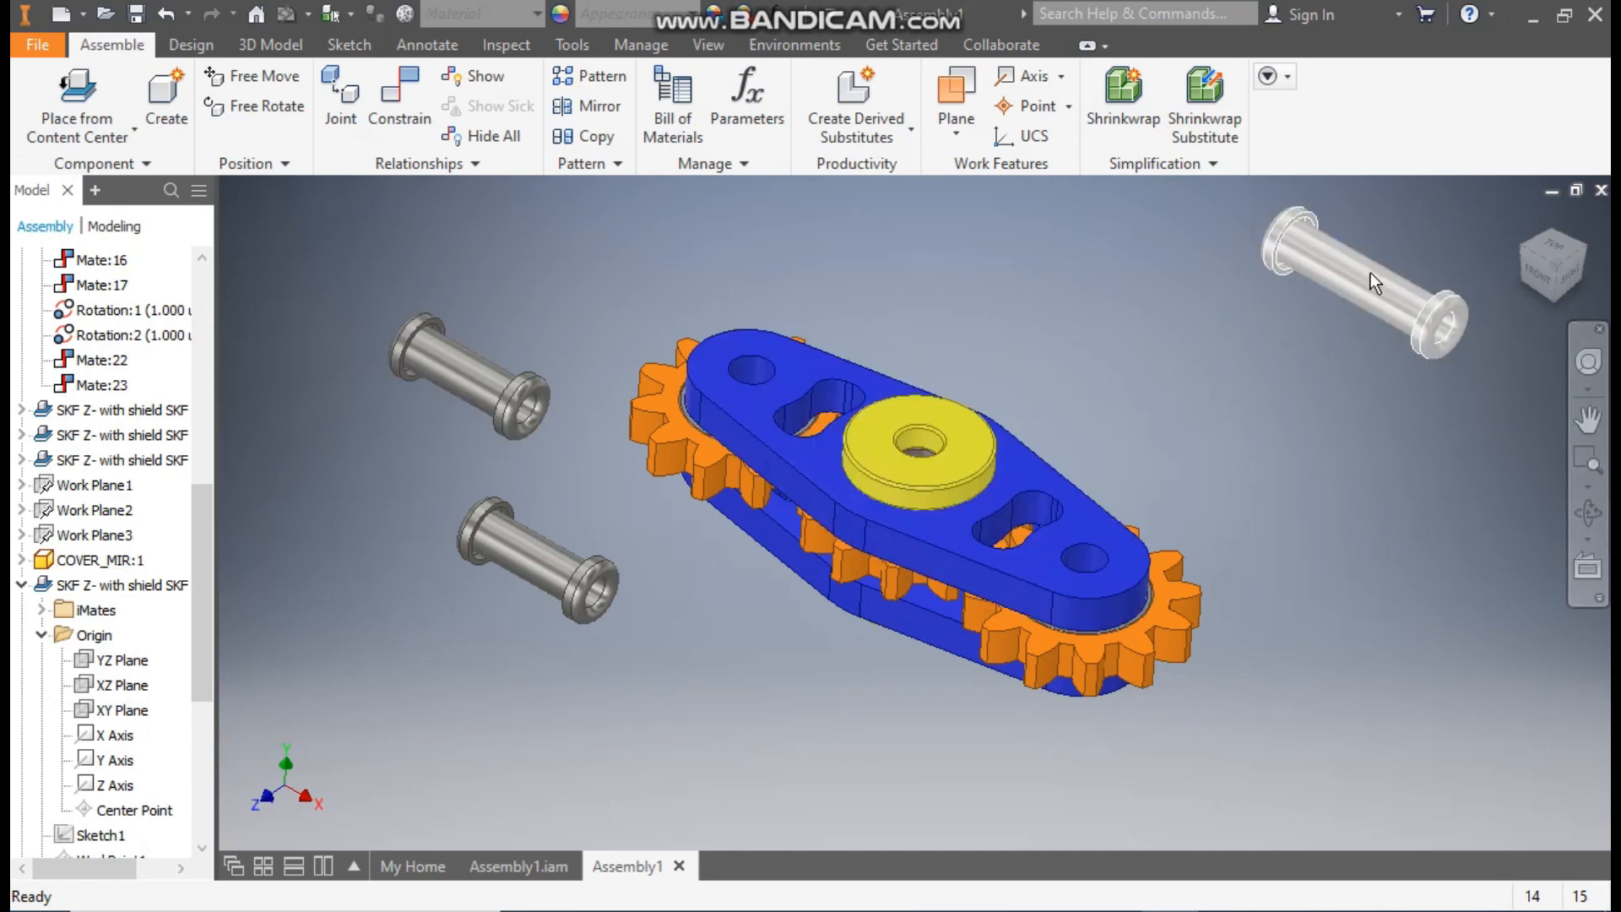
Mate the inner face of the first NLG 21 rivet's head to the upper cover's top face with a 0.000 mm offset.
left_click(390, 98)
middle_click_drag(714, 312, 1207, 262)
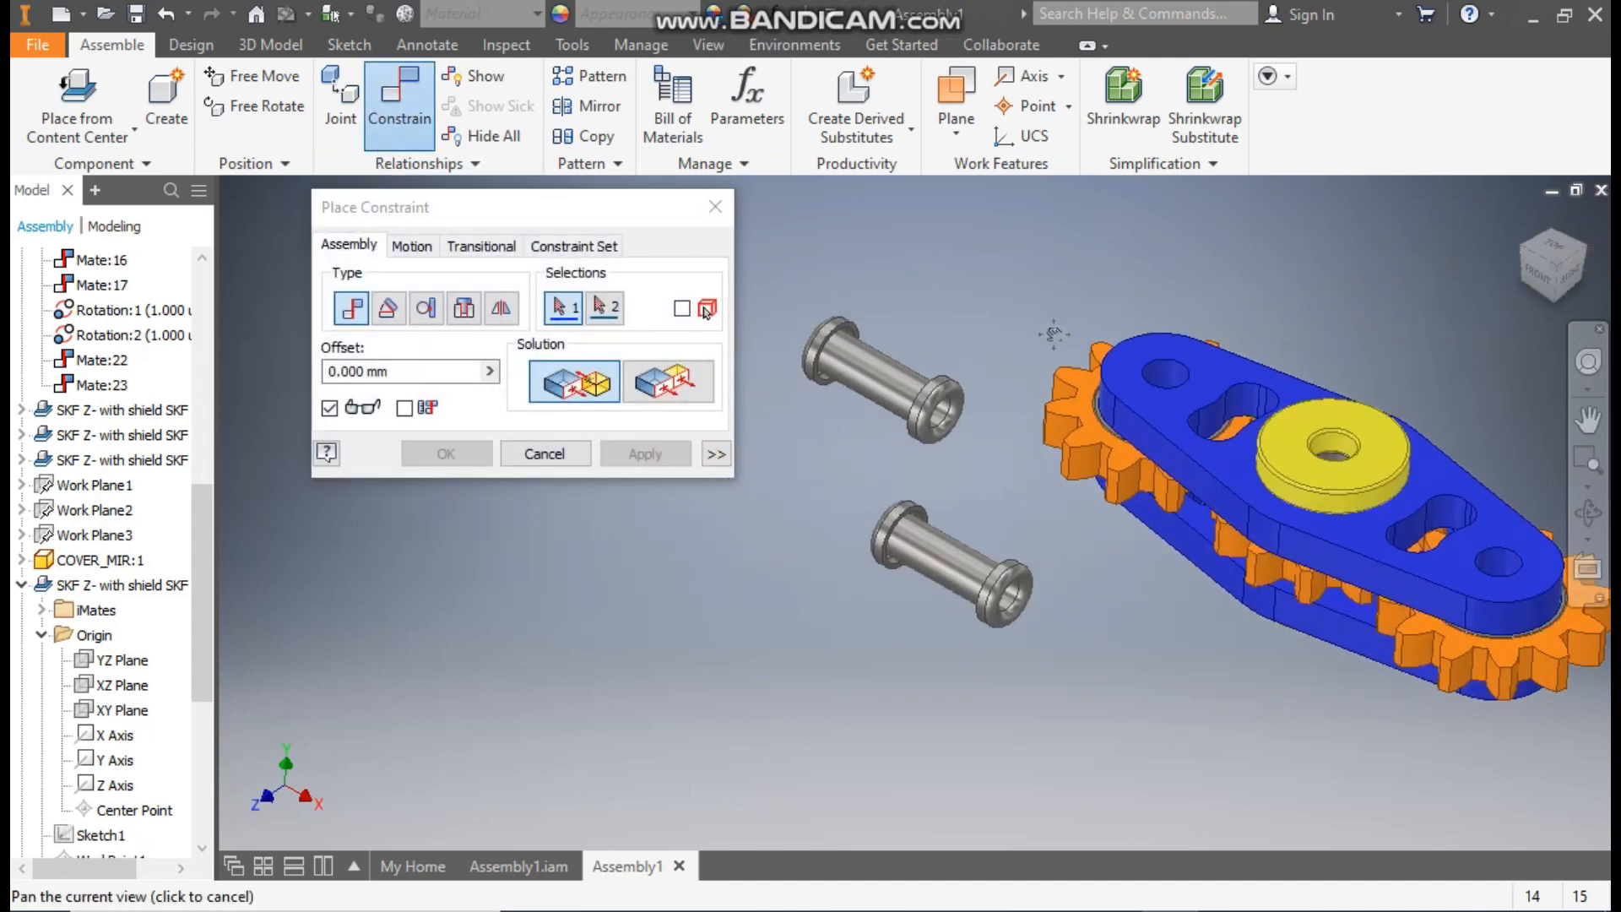
scroll(942, 316, "up", 5)
left_click(976, 318)
scroll(975, 319, "down", 5)
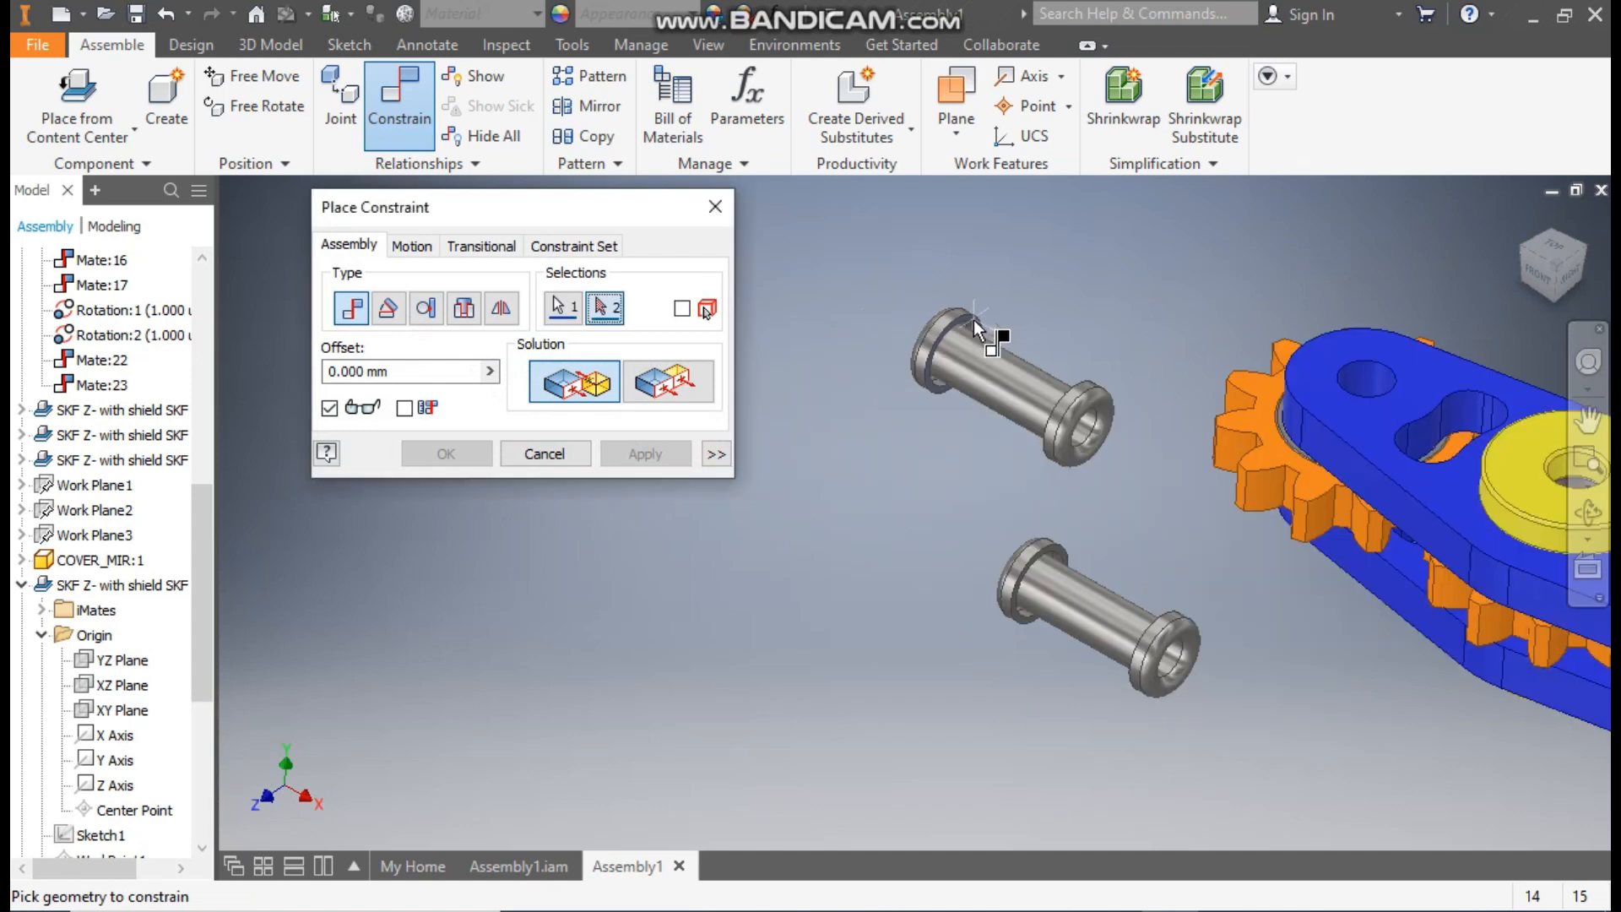
left_click(1405, 358)
middle_click_drag(1407, 373, 1154, 310)
left_click(648, 461)
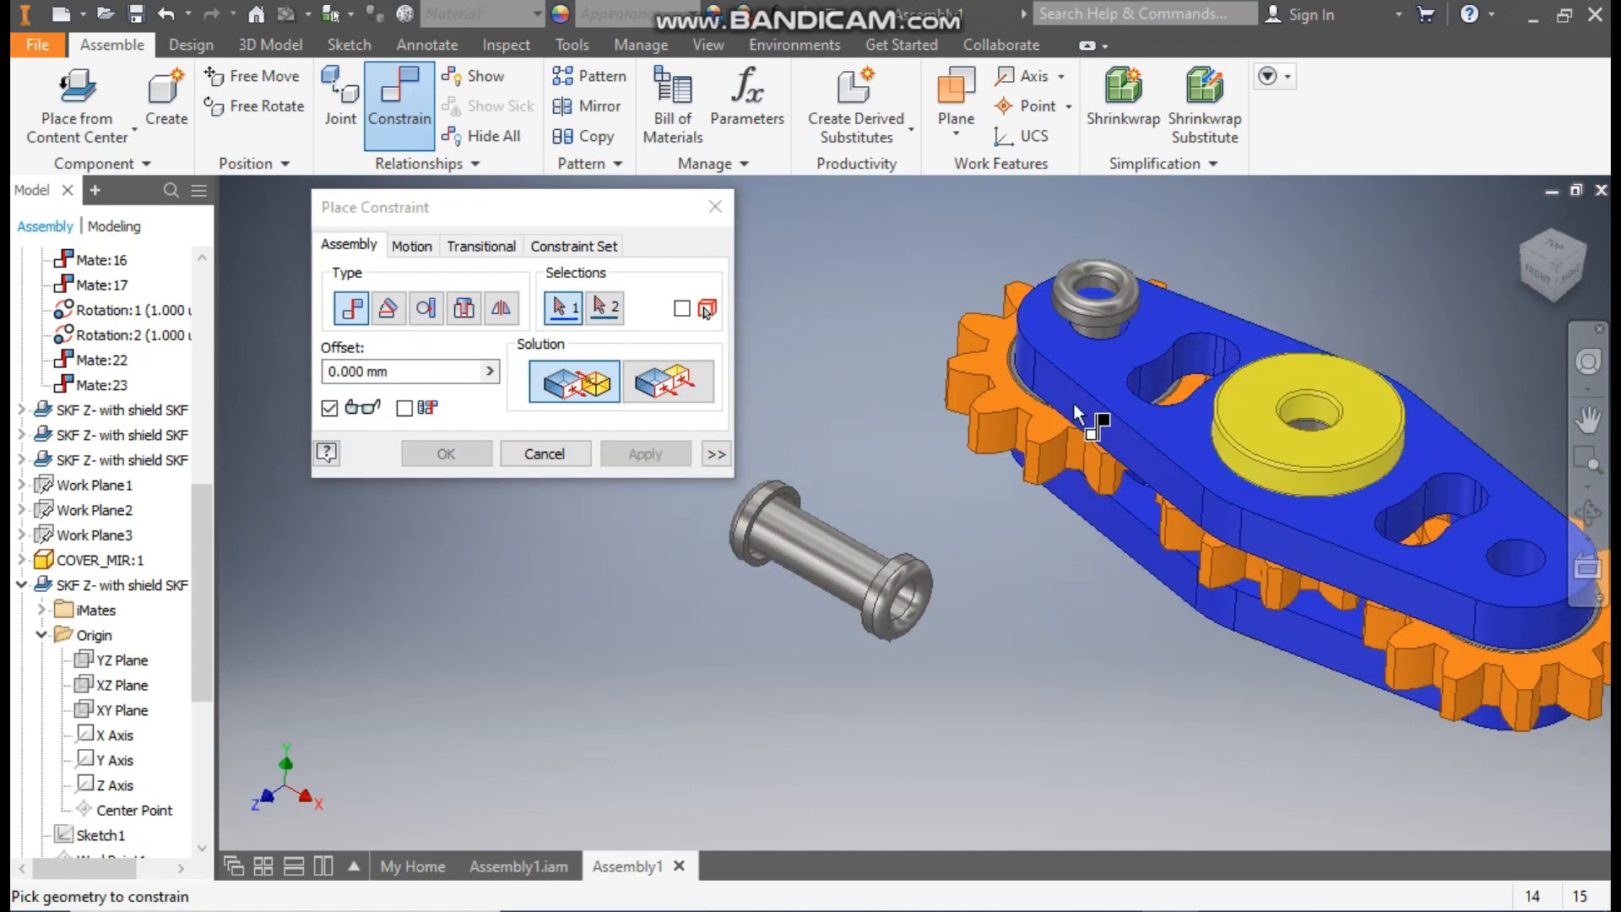
Mate the first NLG 21 rivet's axis to the cover's end hole axis with the aligned solution and a 0.000 mm offset.
scroll(1114, 279, "up", 3)
left_click(1098, 316)
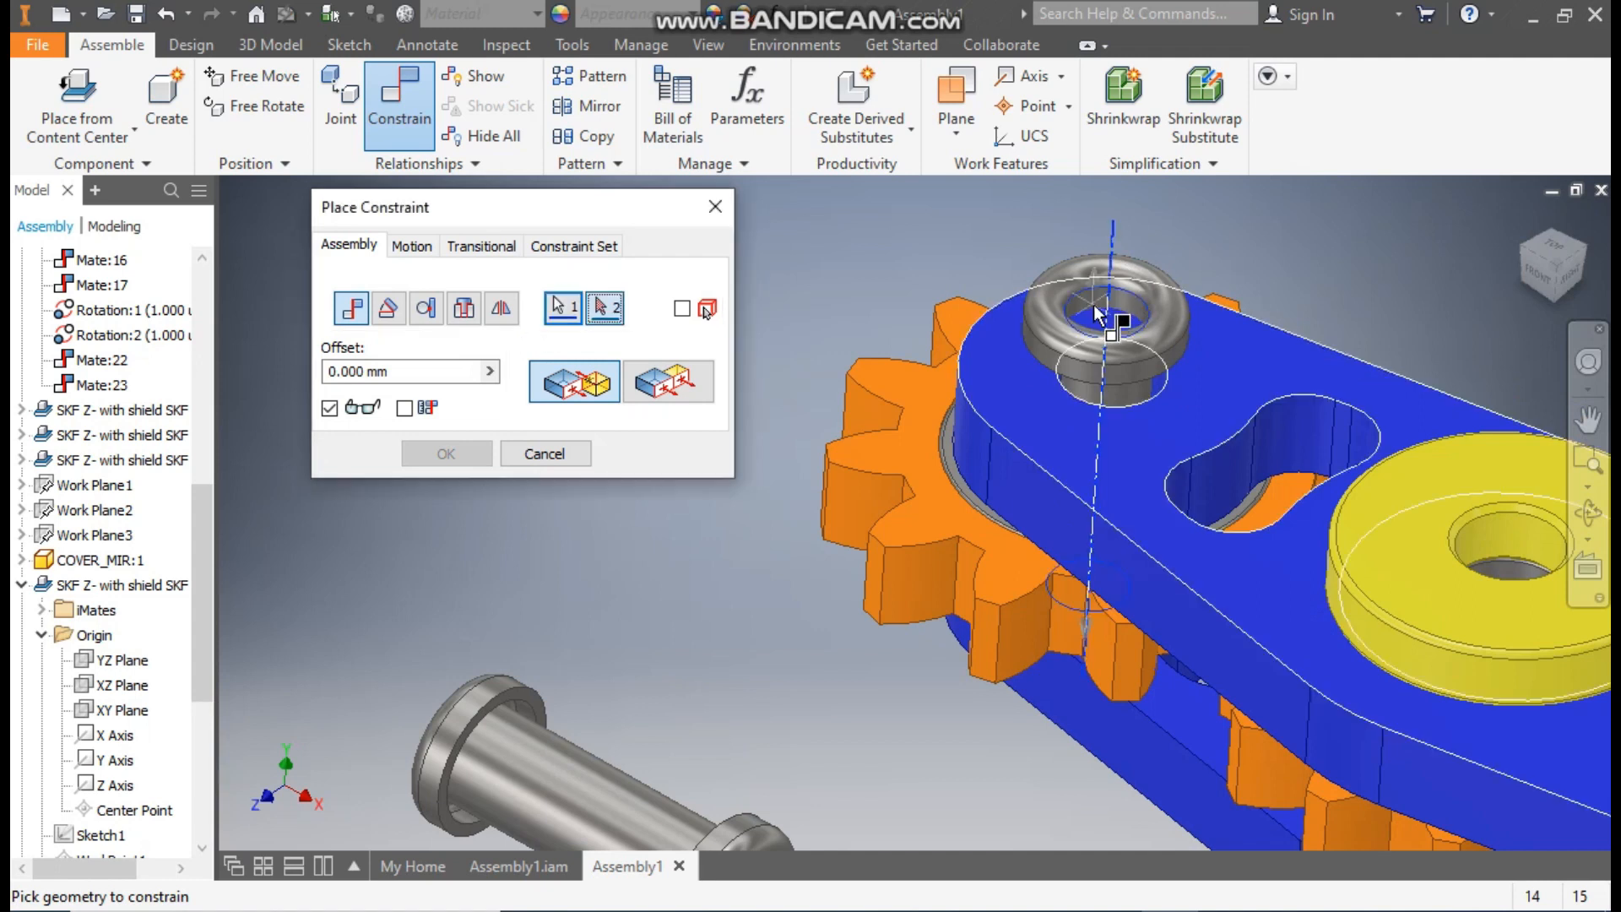
scroll(1152, 351, "up", 4)
left_click(1150, 347)
scroll(1150, 347, "down", 4)
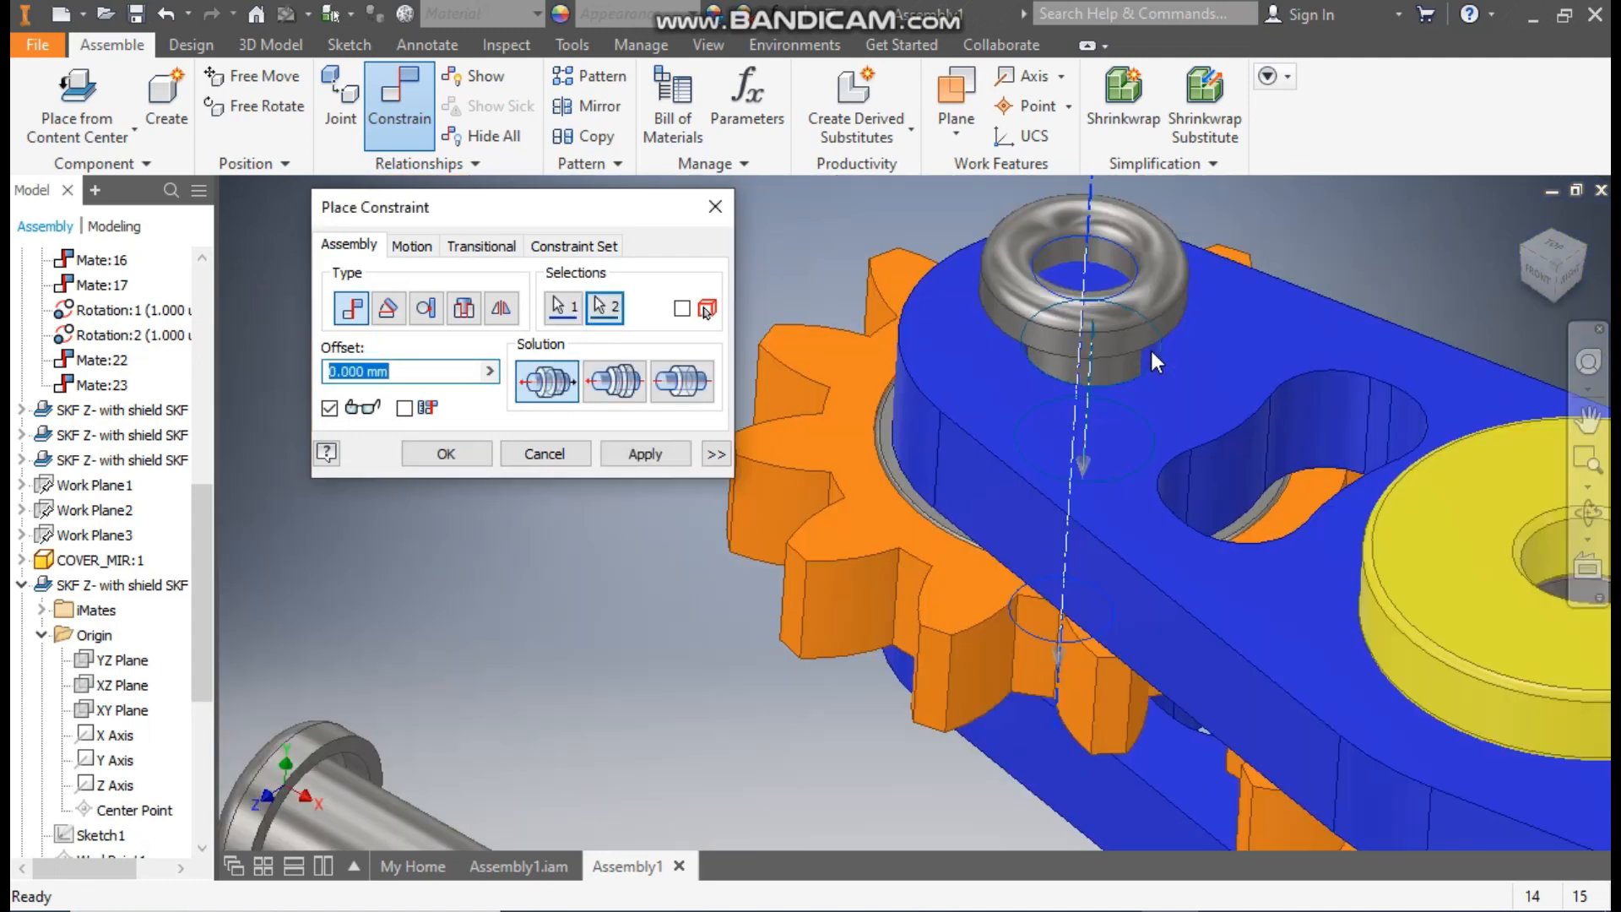
left_click(617, 381)
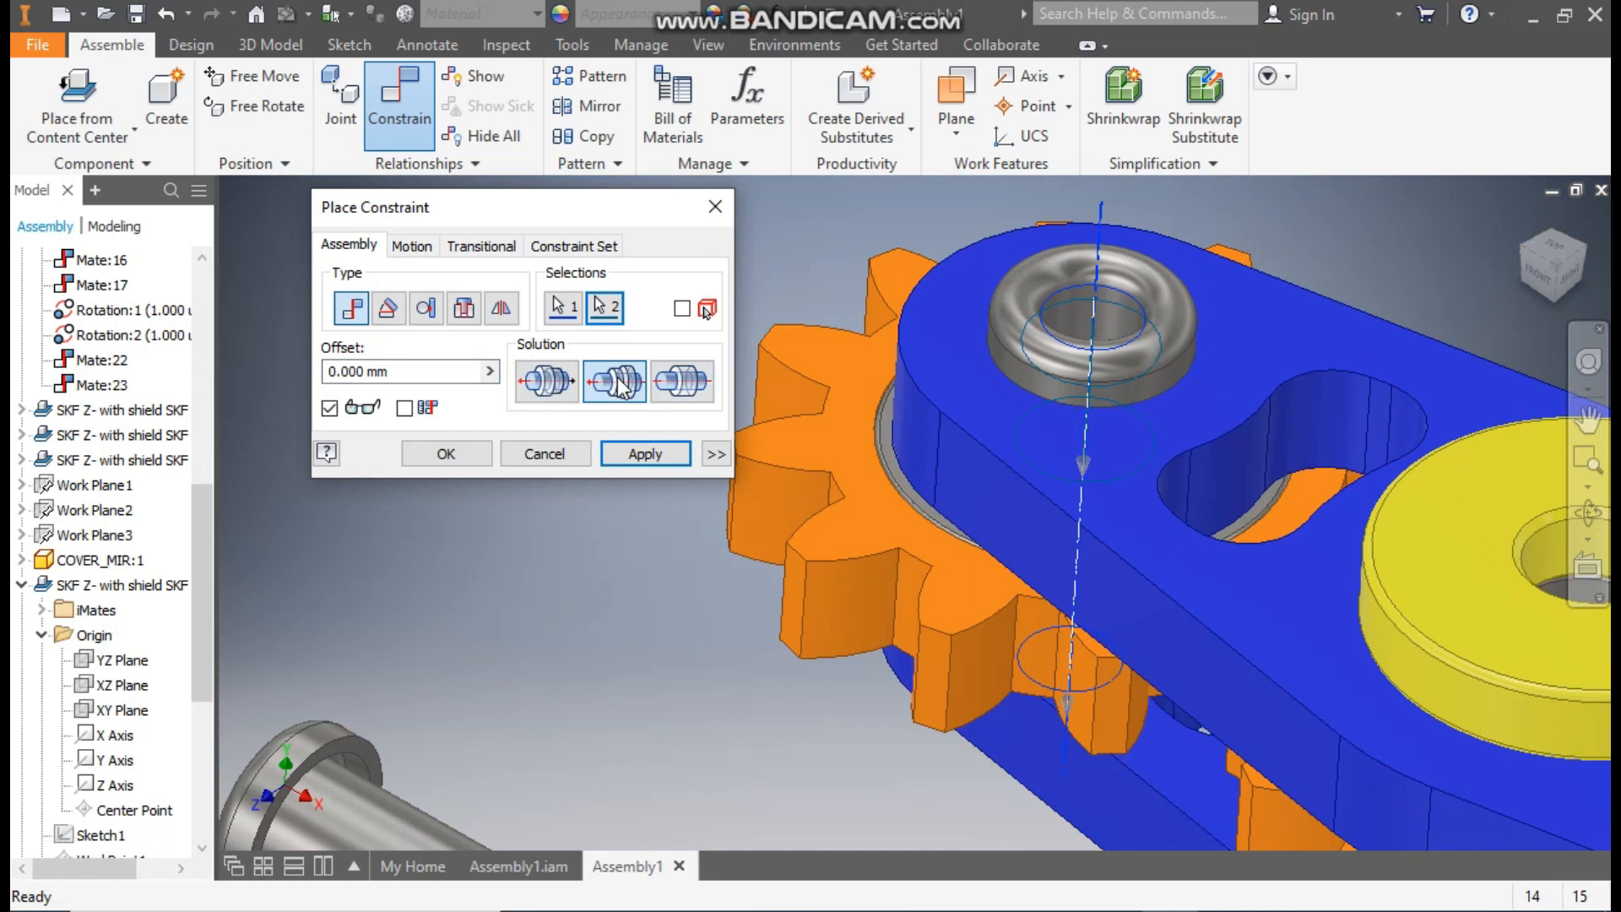
left_click(645, 454)
Mate the inner face of the second NLG 21 rivet's head to the upper cover's top face with a 0.000 mm offset.
scroll(802, 275, "down", 5)
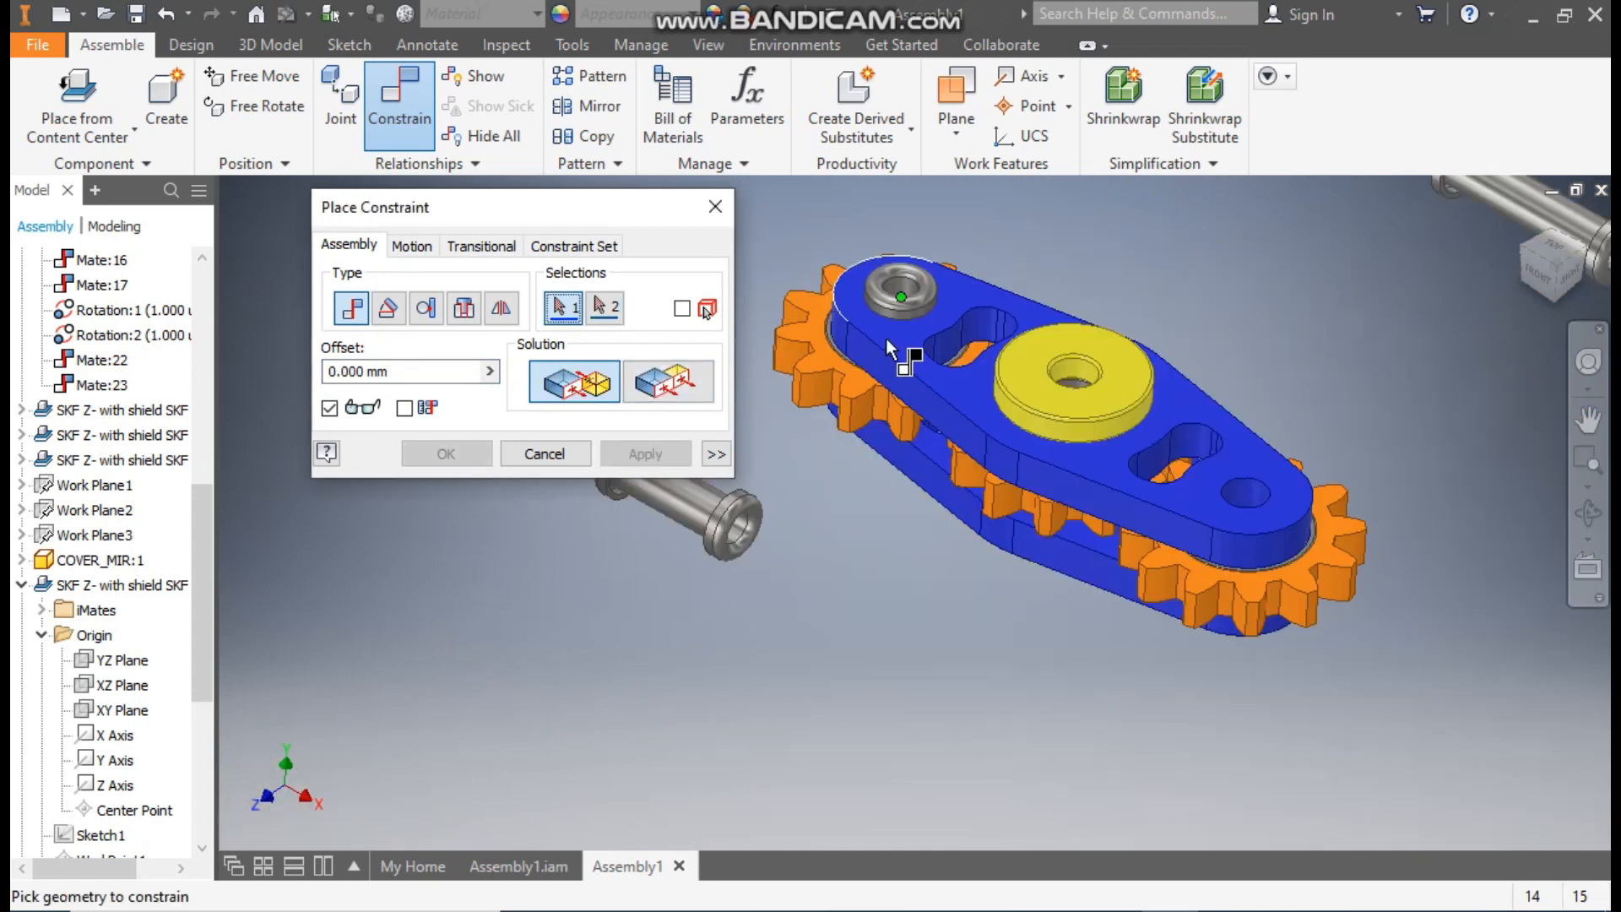
middle_click_drag(839, 554, 1123, 596)
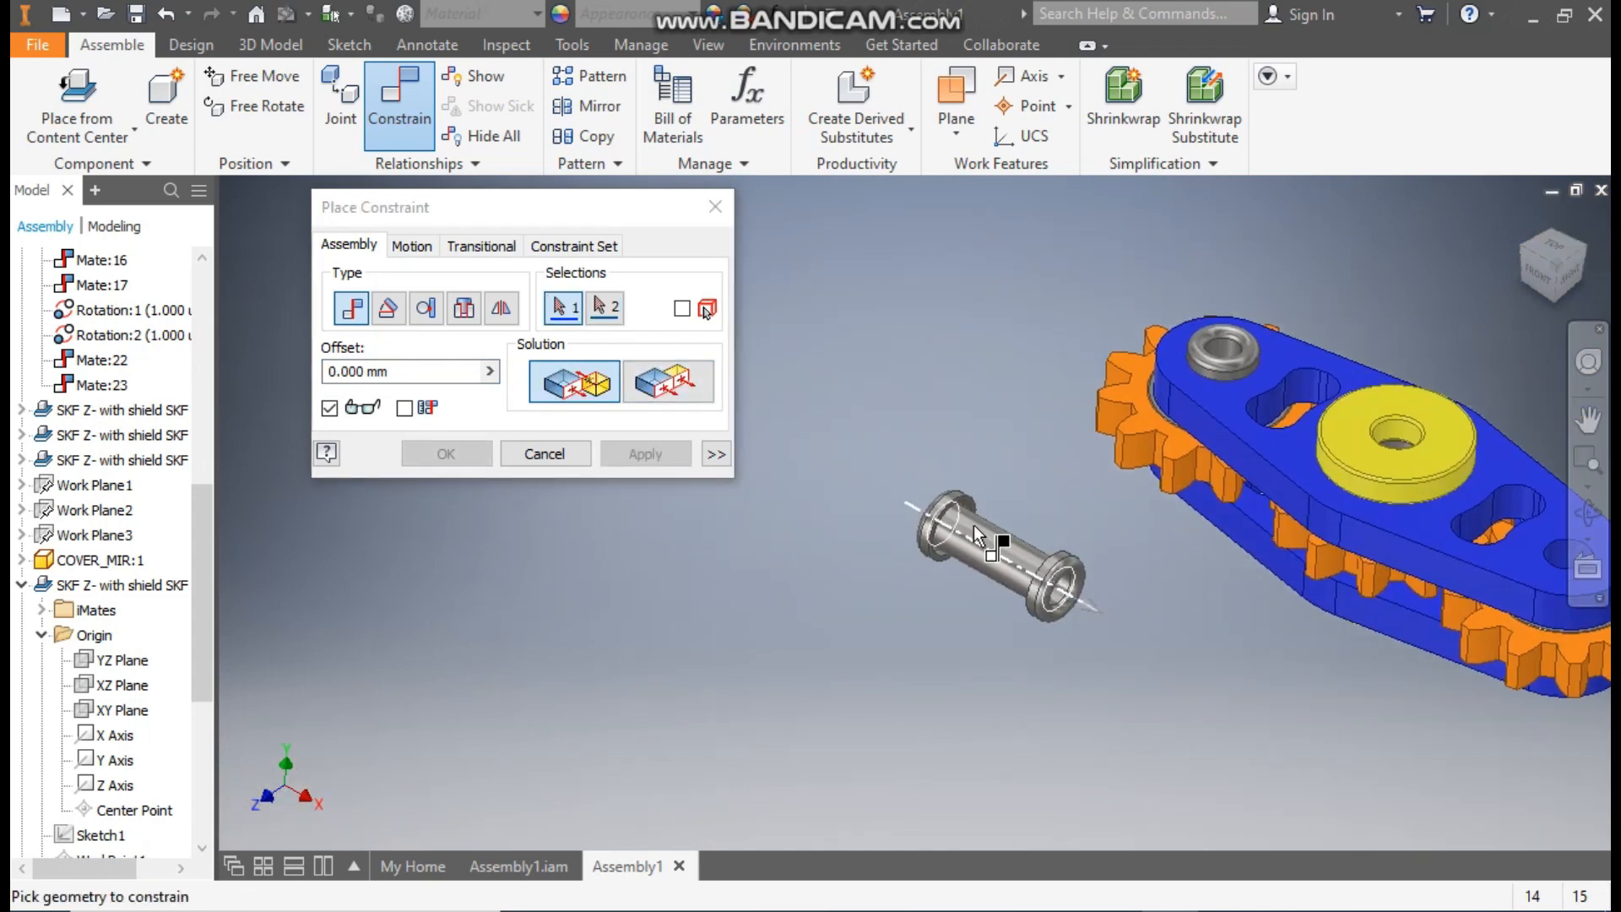
scroll(975, 524, "up", 5)
scroll(817, 340, "down", 3)
left_click(817, 340)
scroll(818, 339, "down", 3)
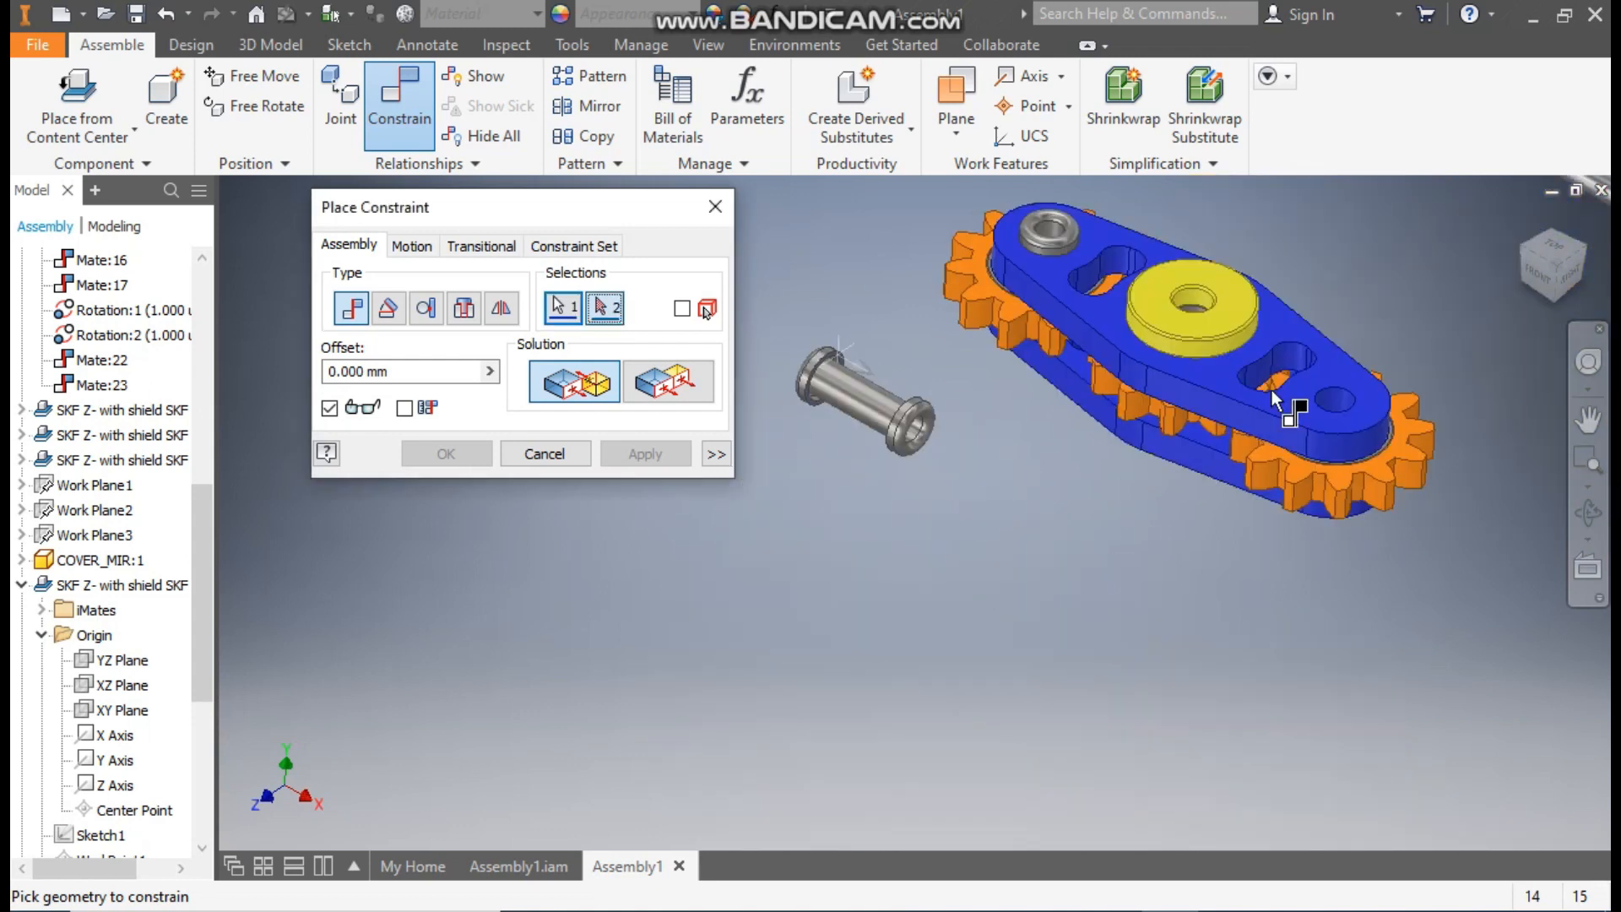
scroll(1272, 390, "up", 4)
left_click(1310, 361)
scroll(1123, 391, "down", 4)
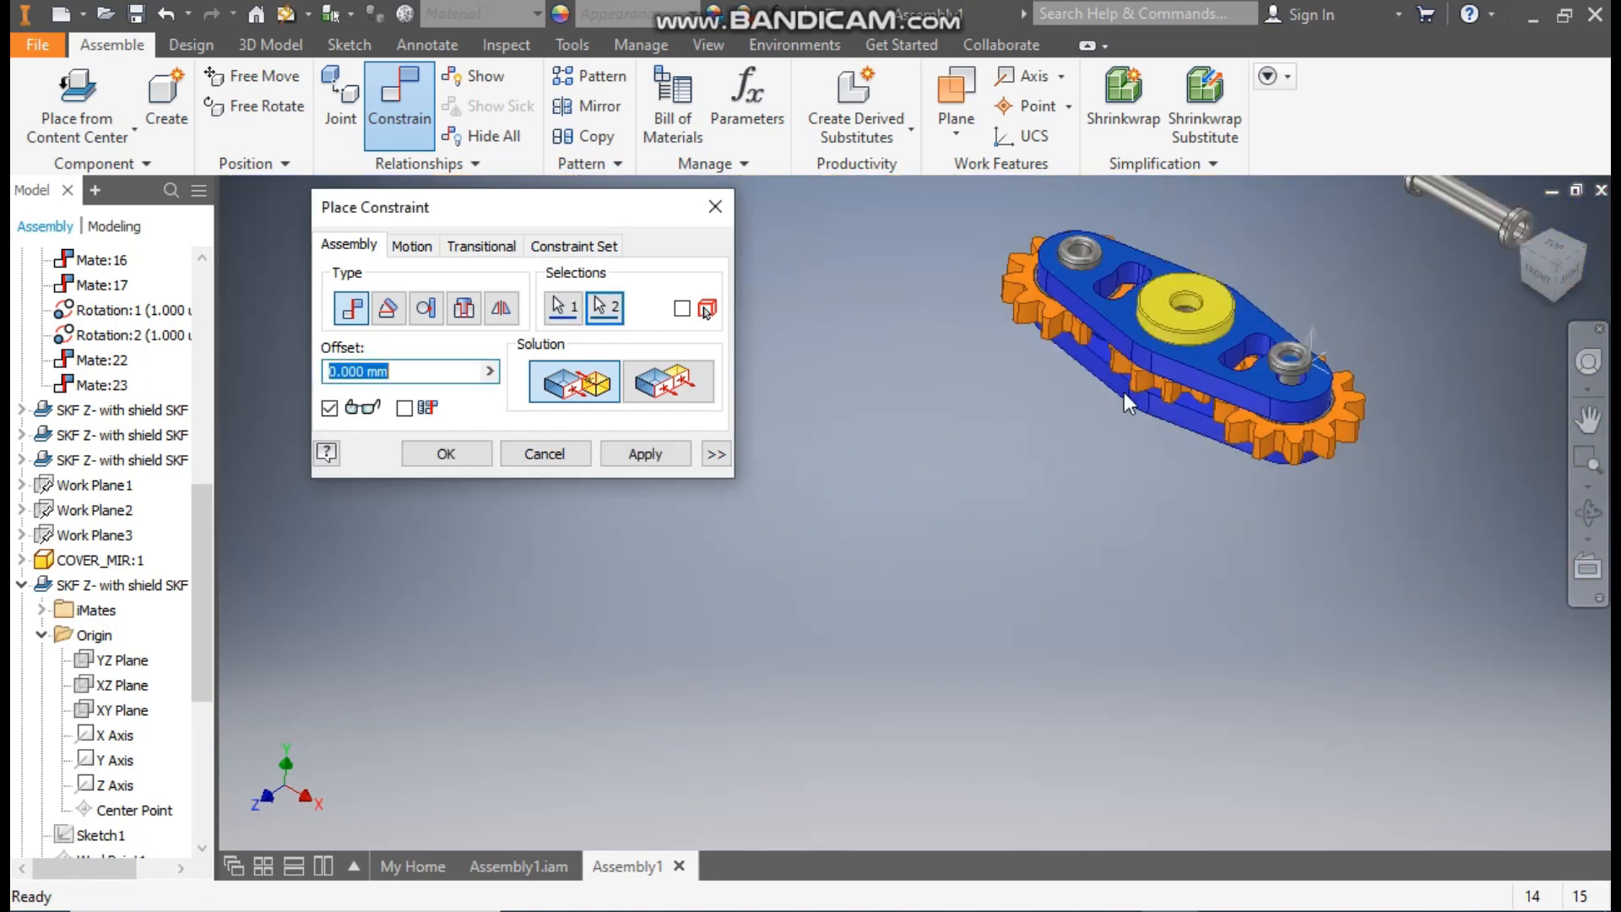
left_click(671, 451)
Mate the second NLG 21 rivet's axis to the cover's free end hole axis with the aligned solution and a 0.000 mm offset.
scroll(1293, 372, "up", 3)
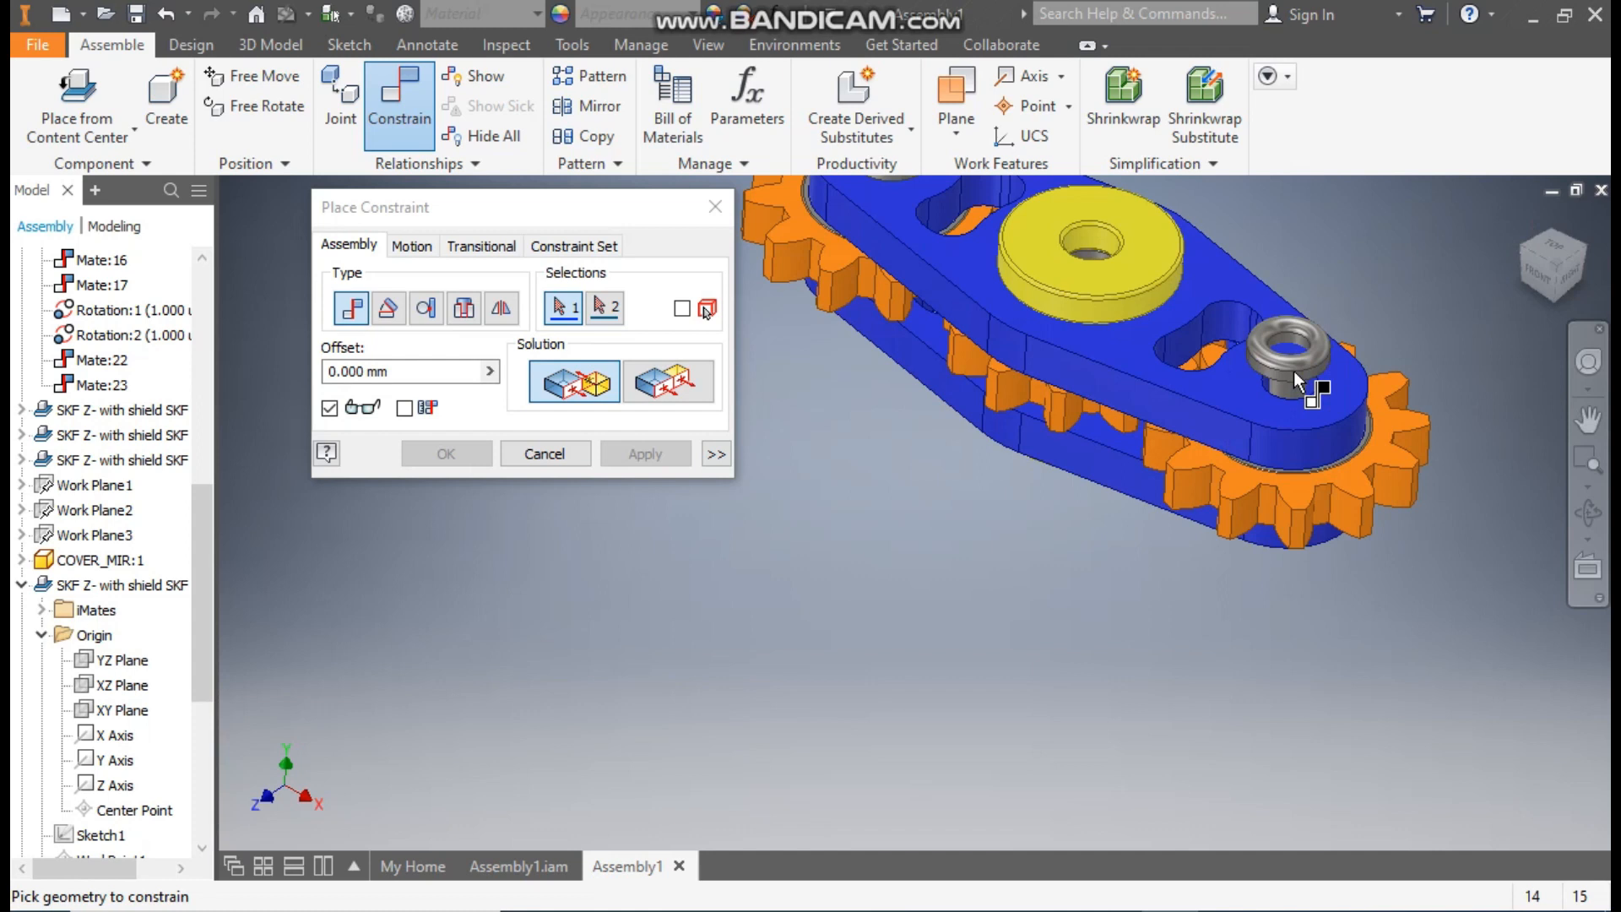
scroll(1294, 370, "up", 2)
left_click(1322, 437)
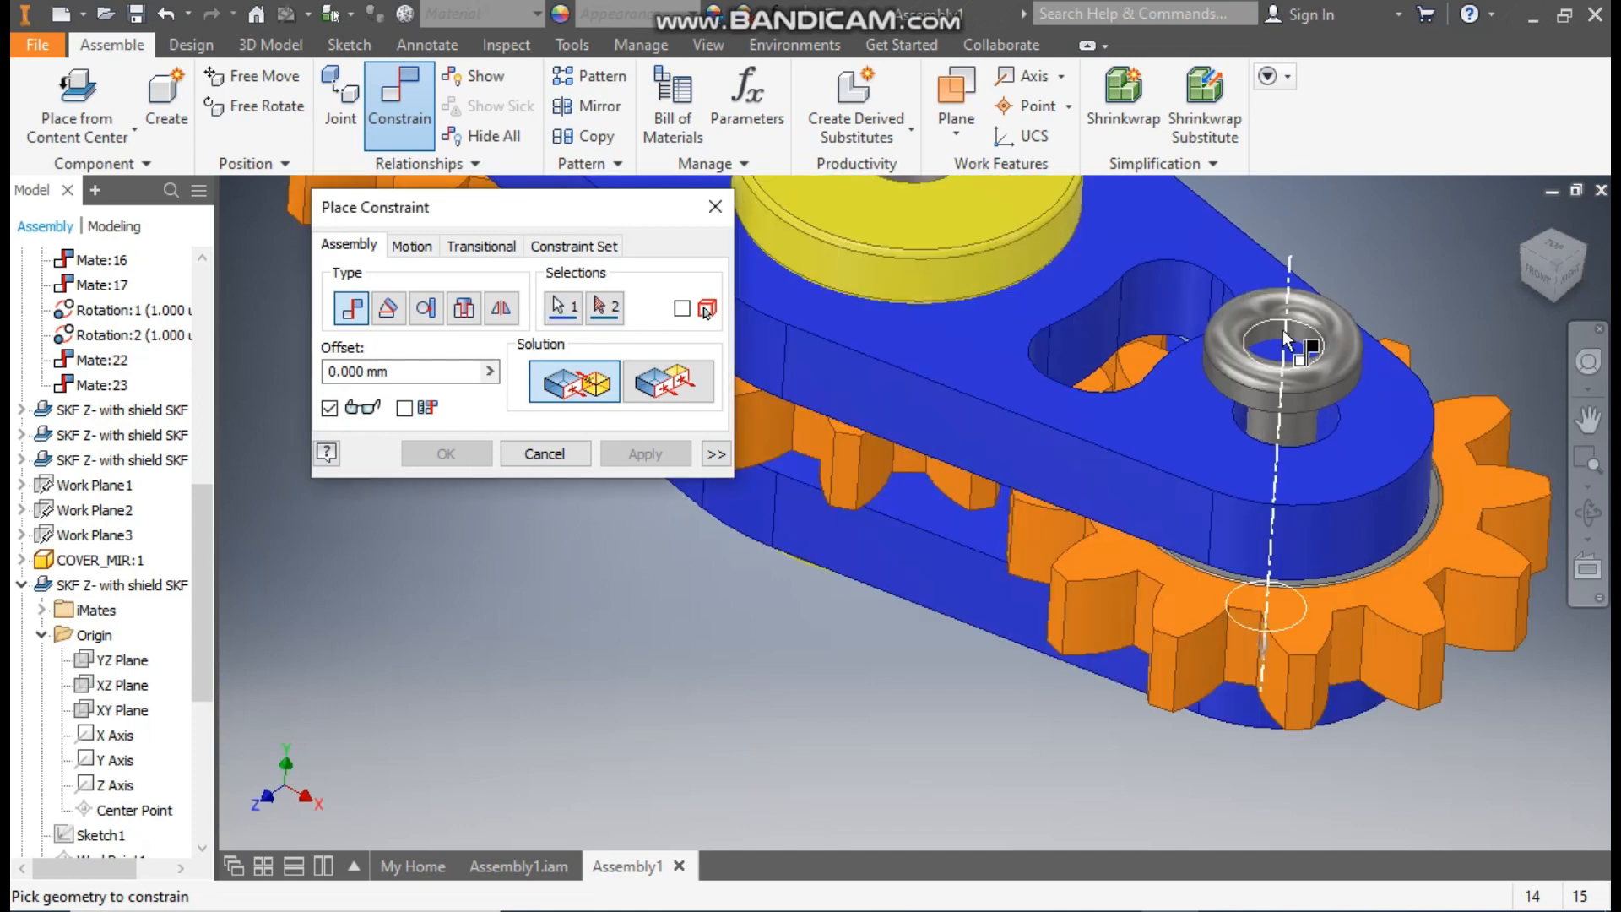
scroll(1322, 437, "up", 2)
left_click(1334, 409)
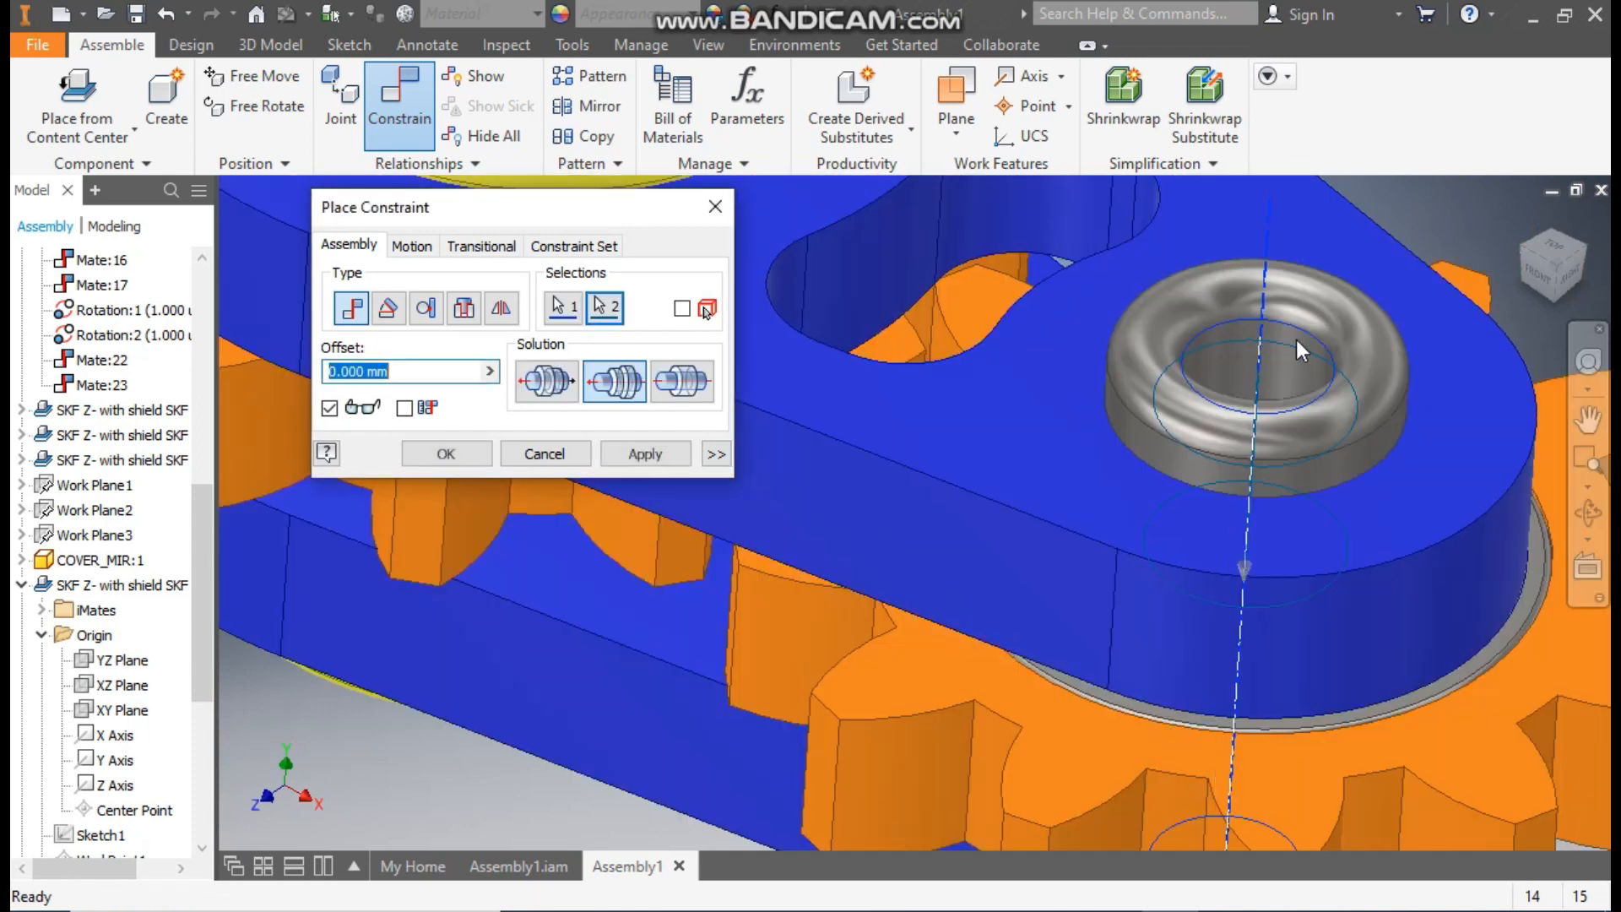
scroll(1295, 339, "down", 2)
left_click(645, 453)
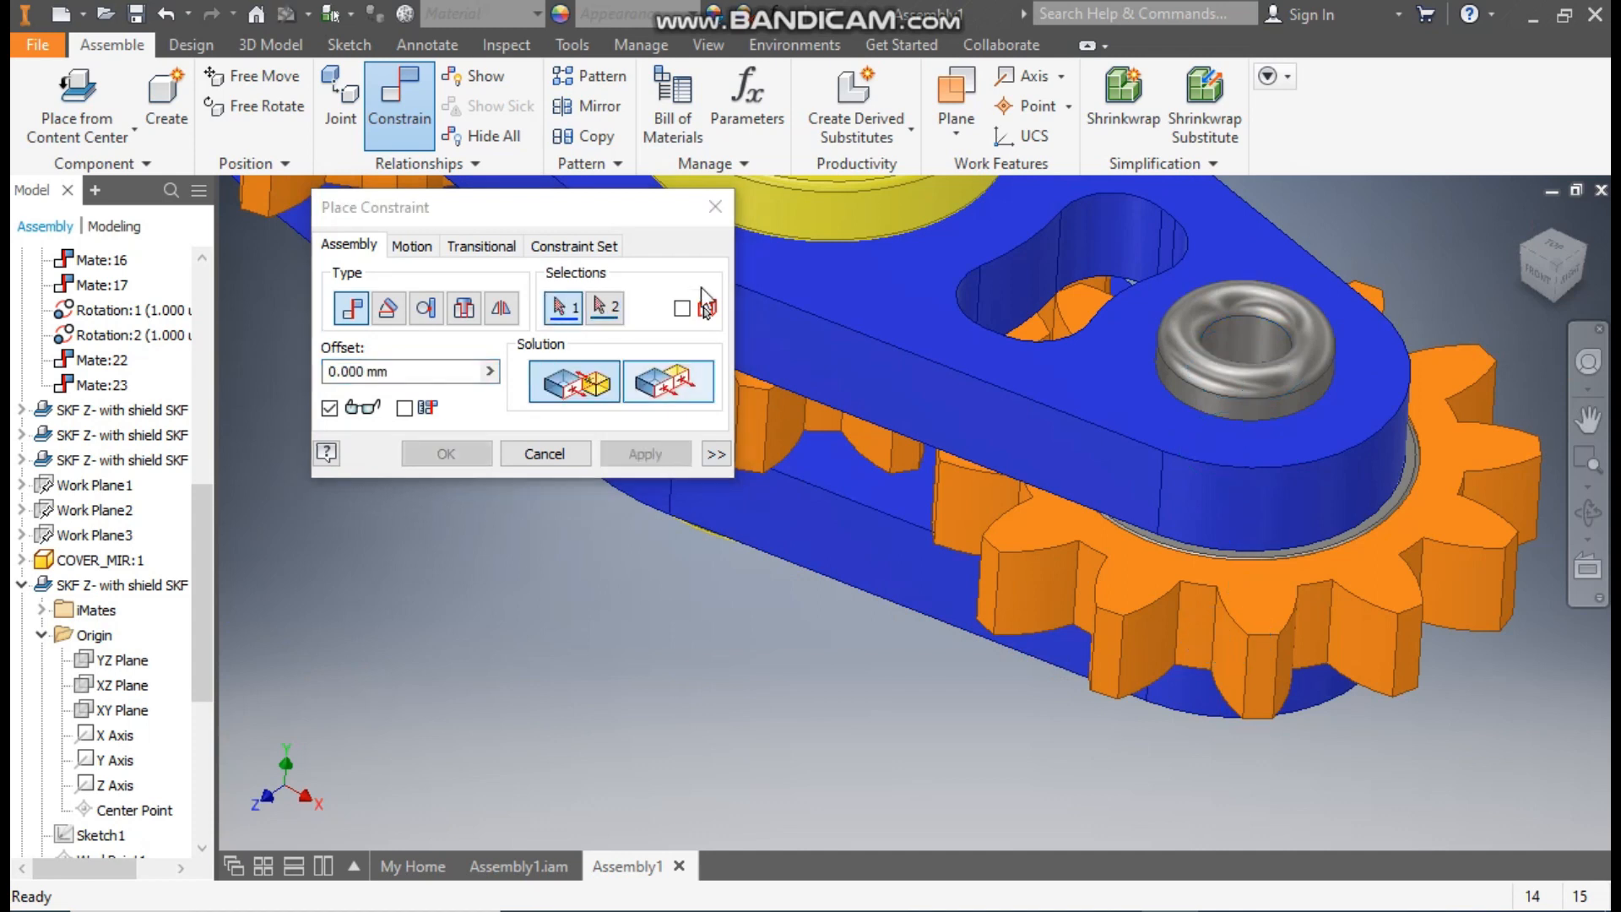
left_click(715, 207)
Mate the inner face of the NLG 31 rivet's head to the top face of the yellow central disc with a 0.000 mm offset.
scroll(1193, 439, "down", 2)
scroll(1193, 439, "down", 2)
middle_click_drag(1193, 439, 1133, 563)
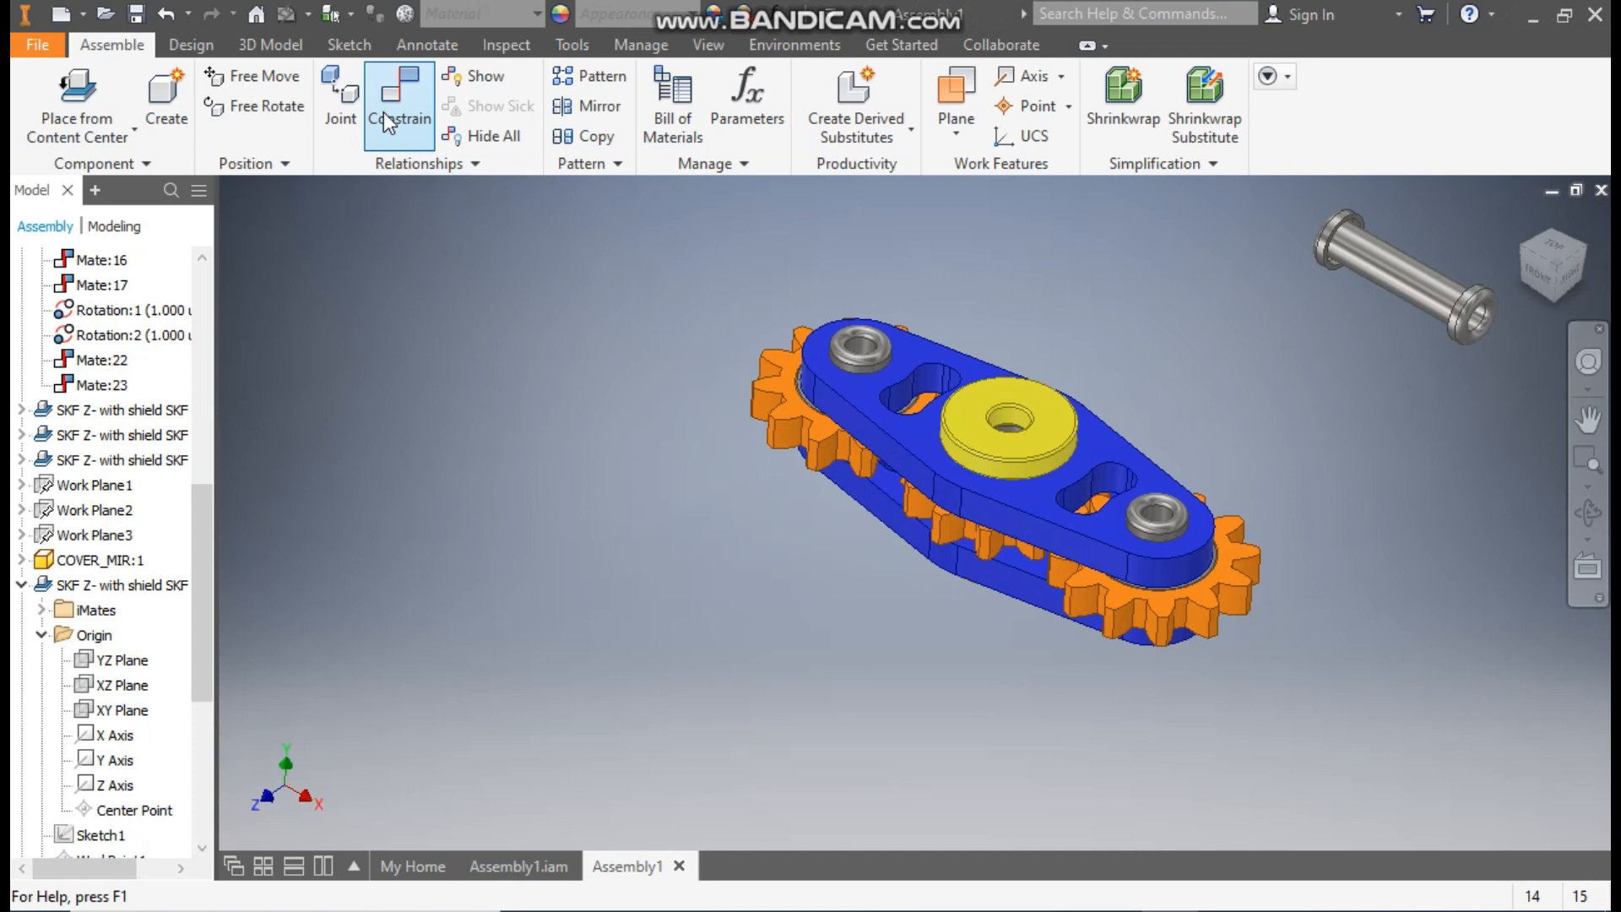
left_click(1014, 387)
scroll(1324, 258, "up", 5)
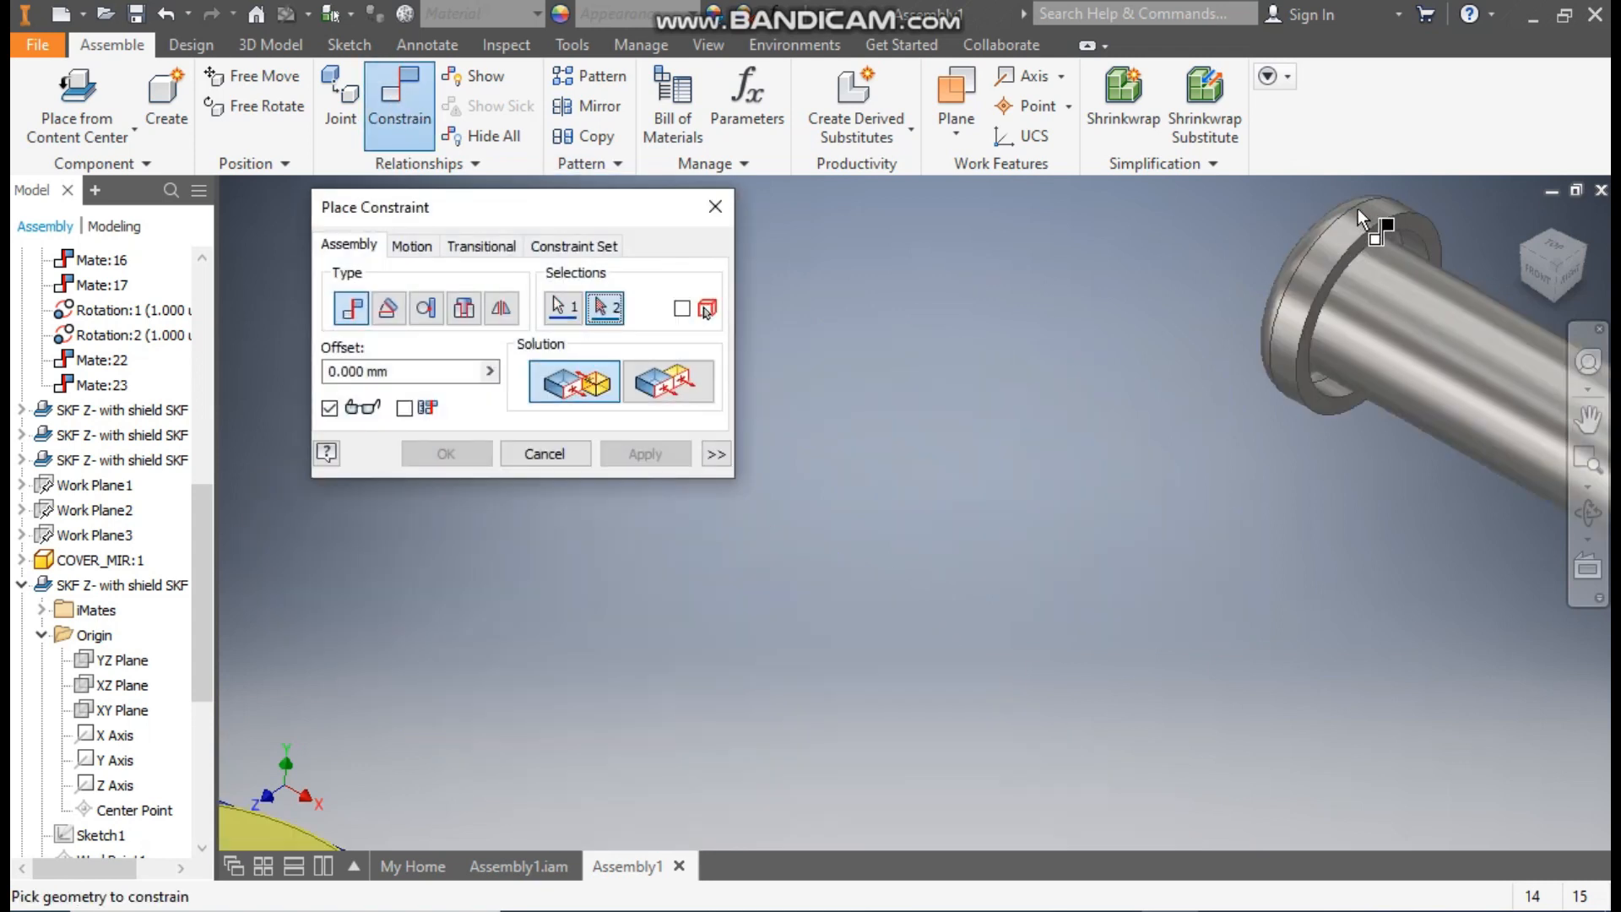
left_click(1415, 225)
scroll(1289, 208, "down", 5)
scroll(960, 326, "up", 2)
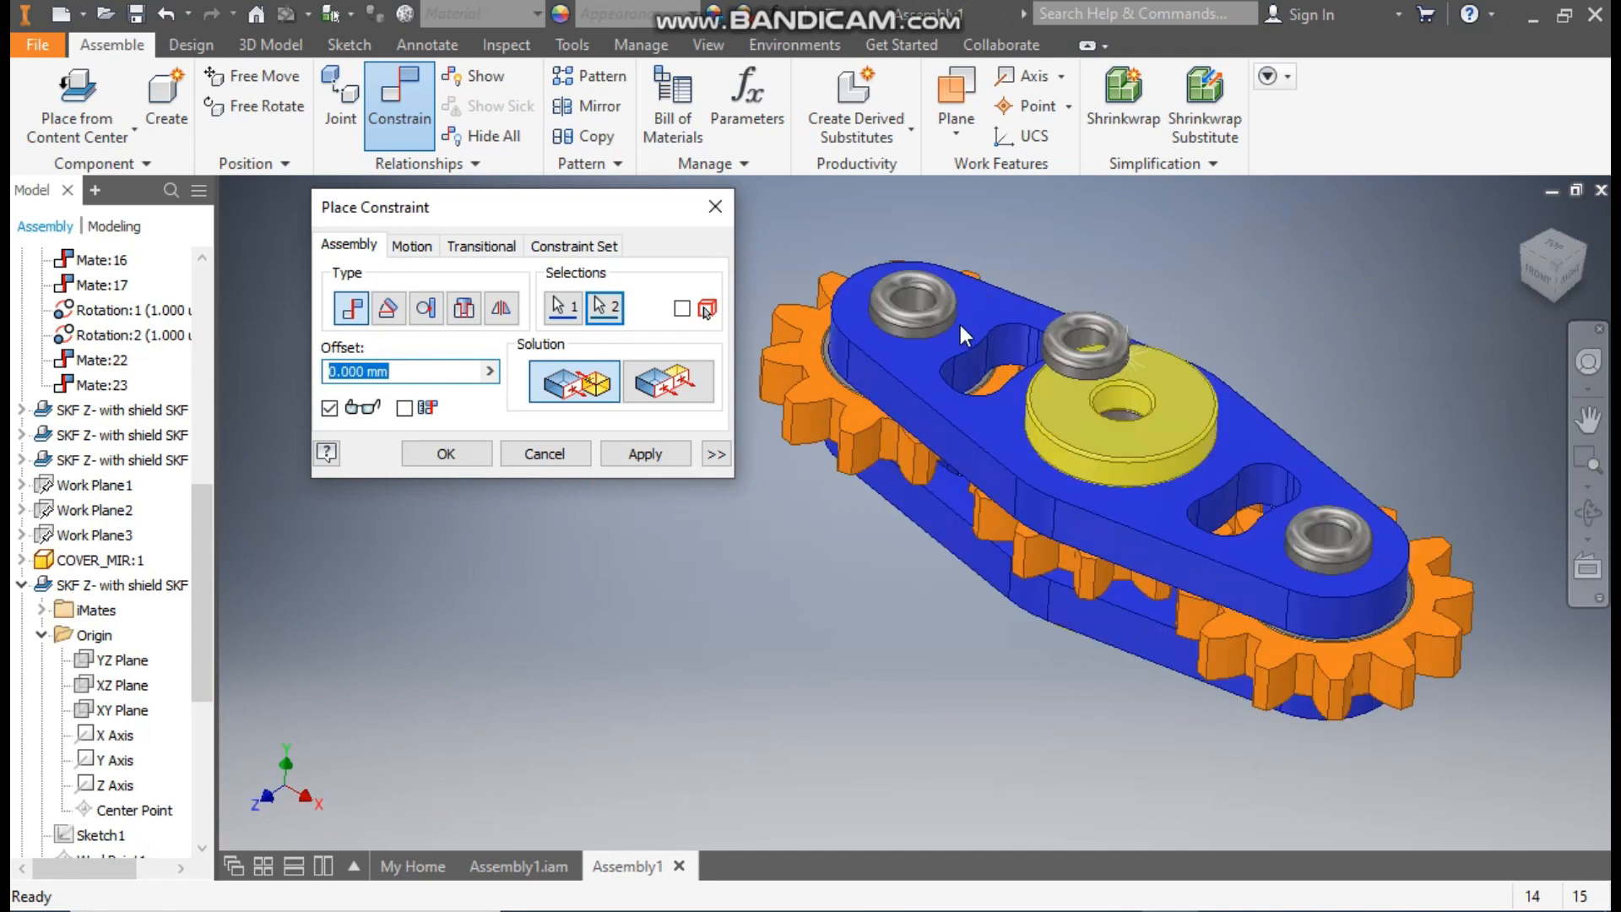
left_click(646, 454)
Mate the NLG 31 rivet's axis to the yellow disc's hole axis with the aligned solution and a 0.000 mm offset.
scroll(1089, 338, "up", 3)
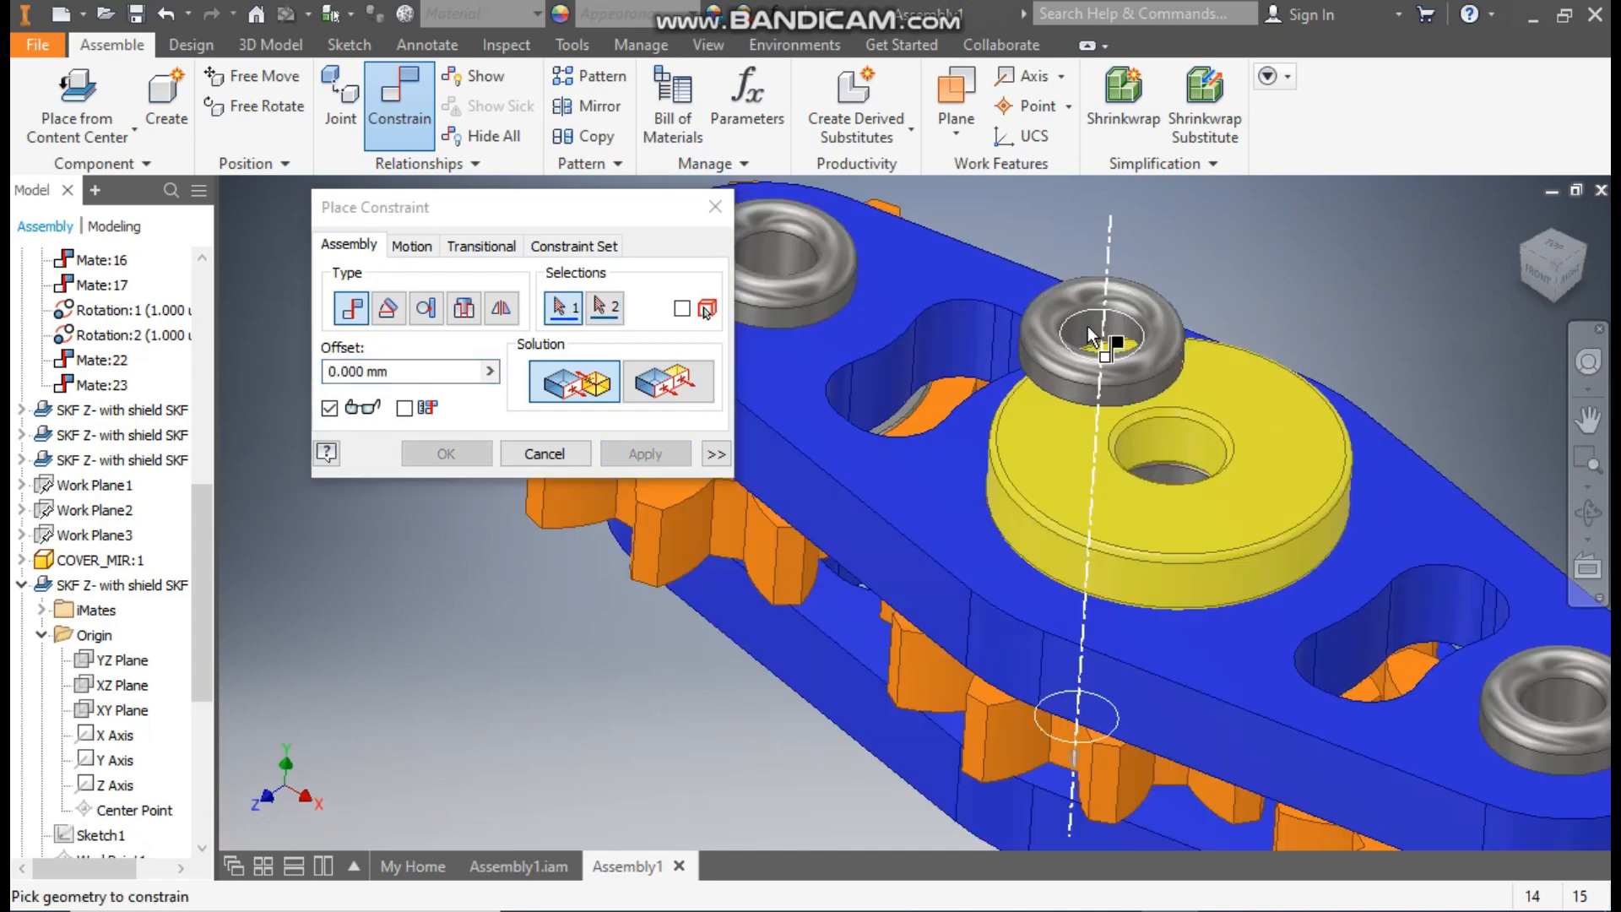
left_click(1095, 335)
left_click(1237, 447)
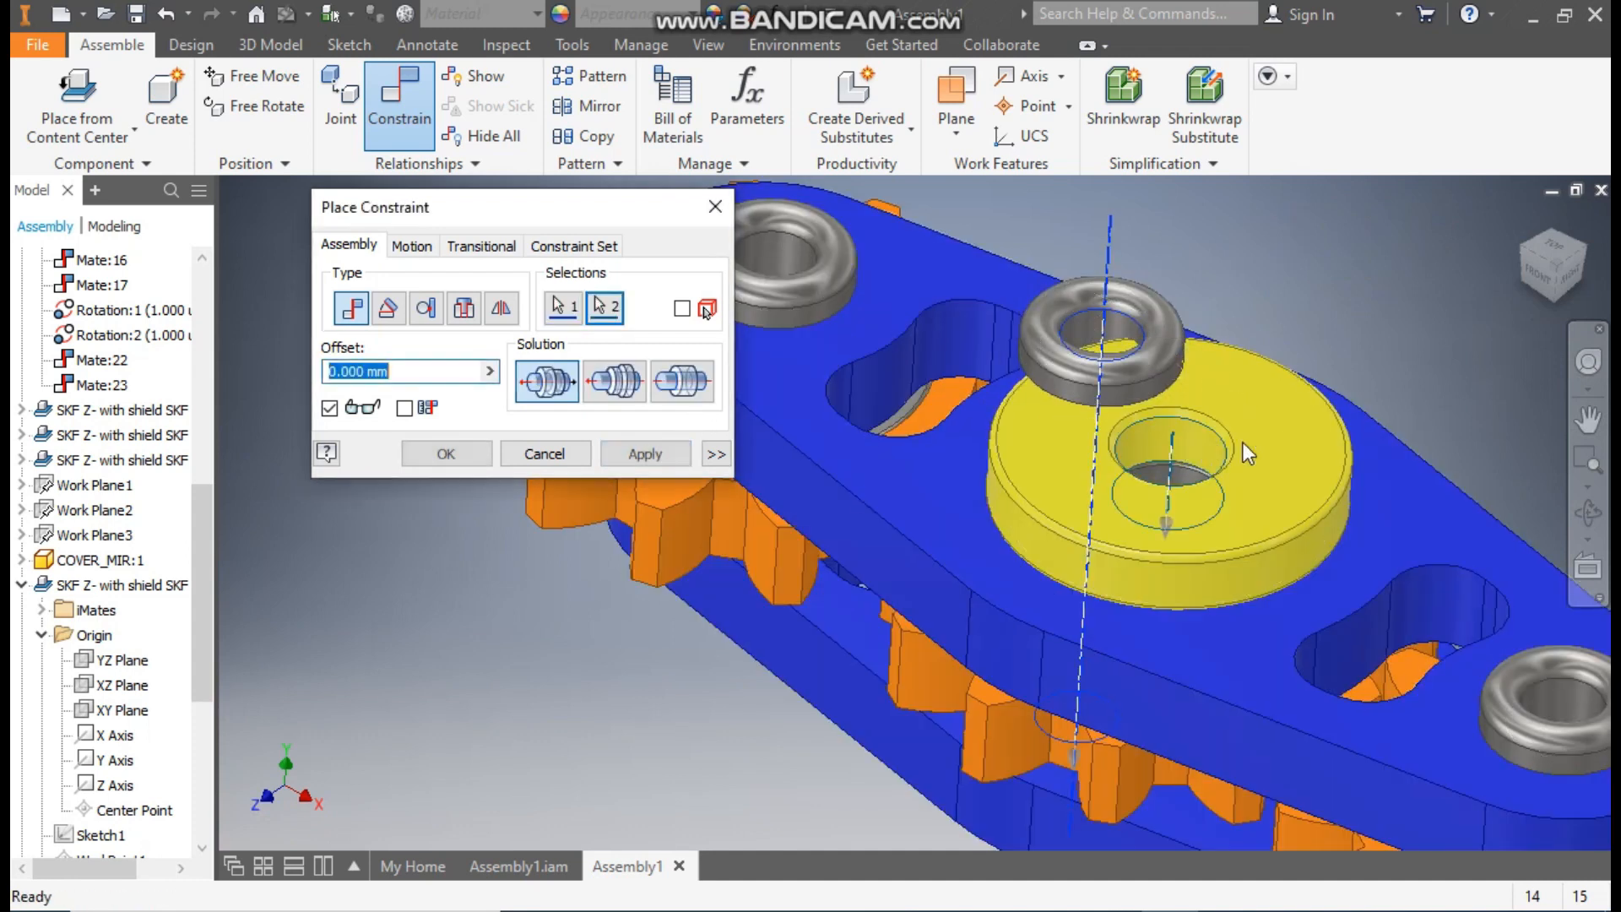
left_click(615, 382)
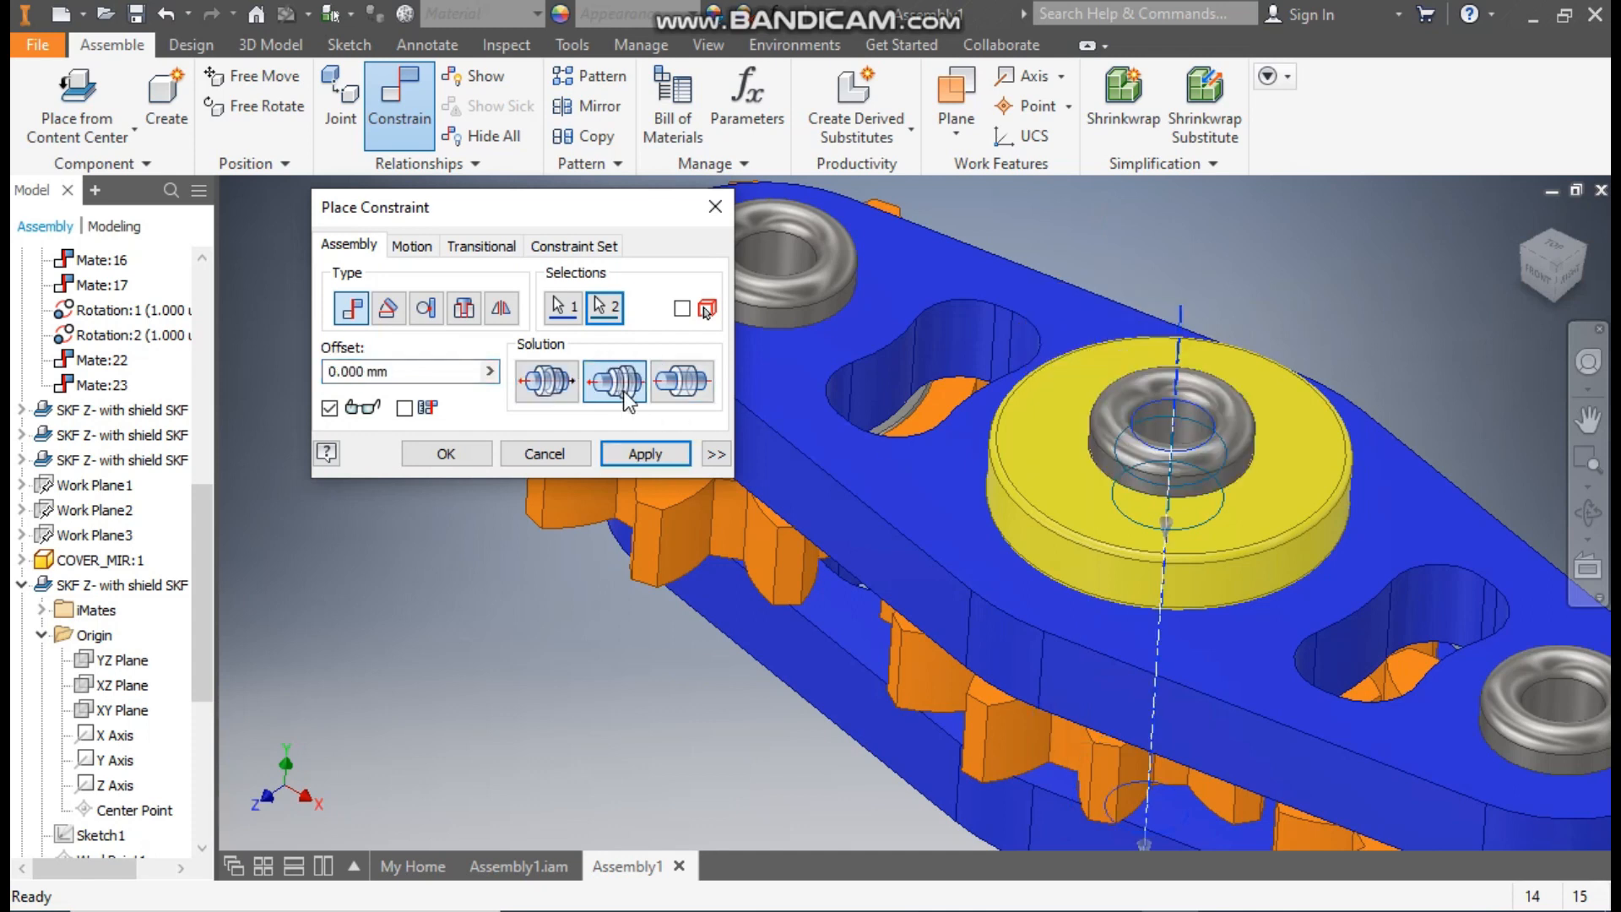
left_click(661, 456)
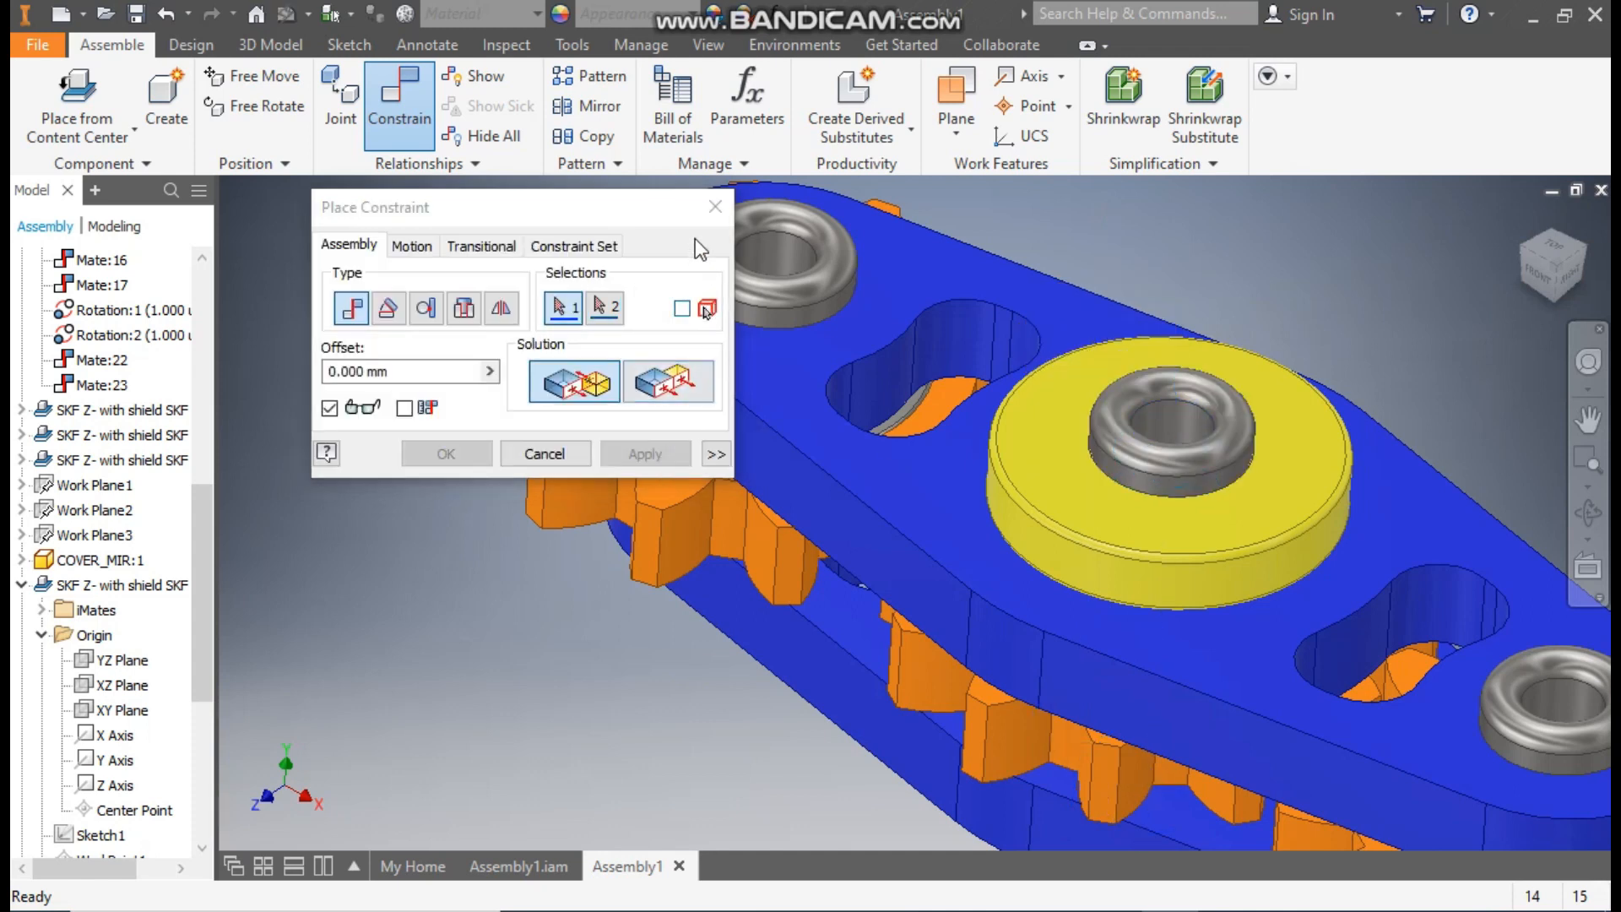
left_click(716, 206)
Turn one of the orange end gears by hand to check the motion of the coupled gear train.
key("Home")
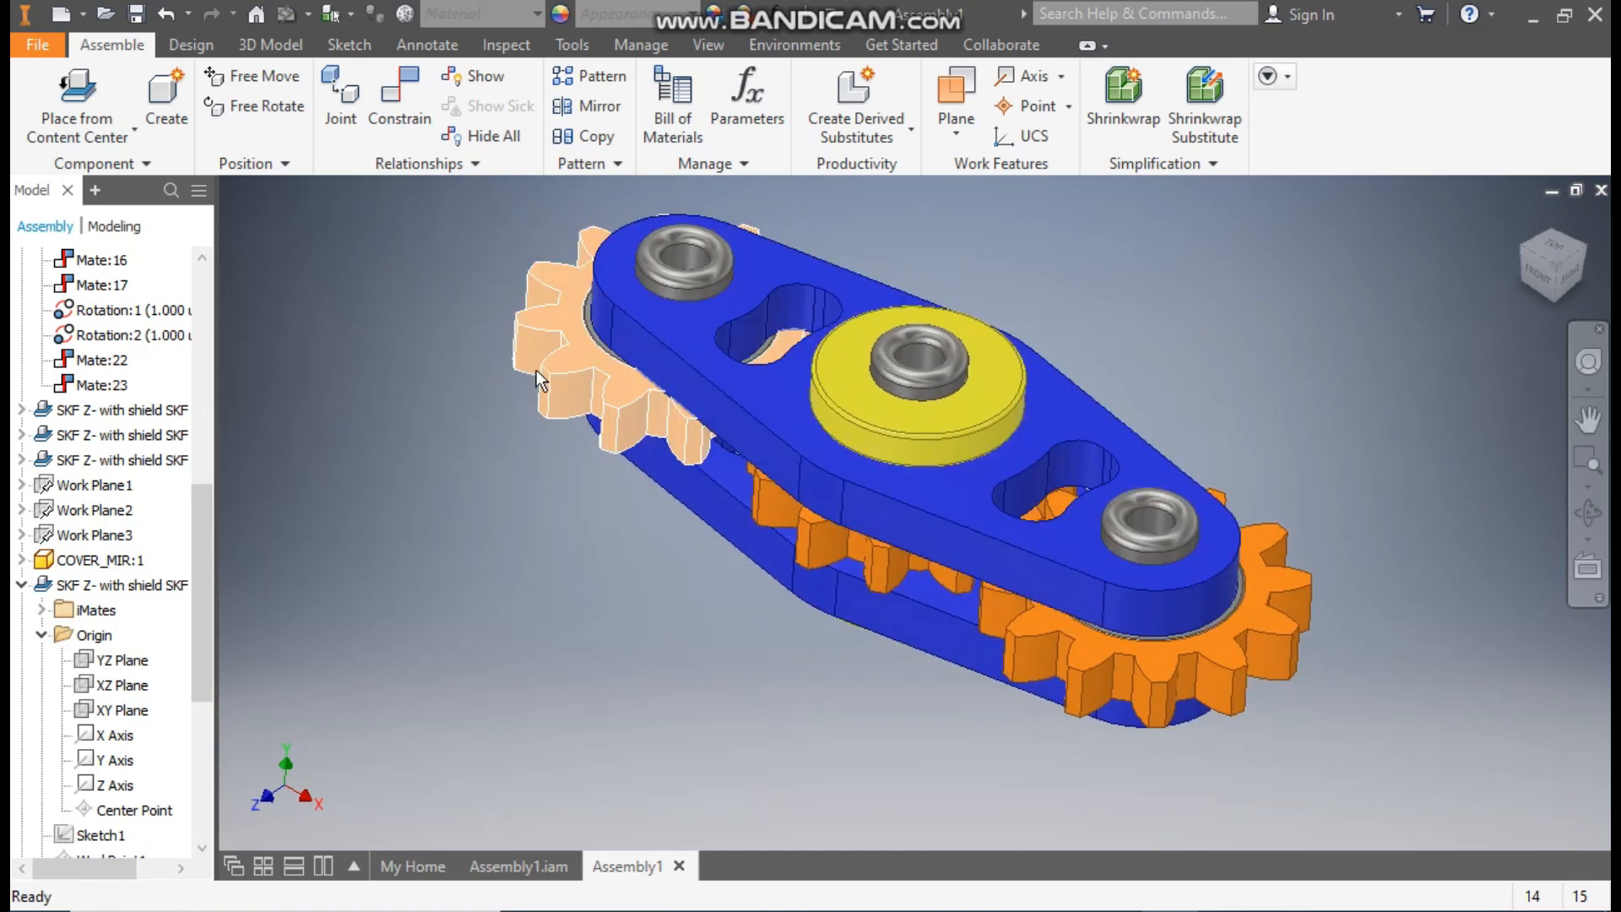
left_click(541, 341)
left_click_drag(541, 340, 1062, 631)
middle_click_drag(1219, 380, 1133, 414)
key("Escape")
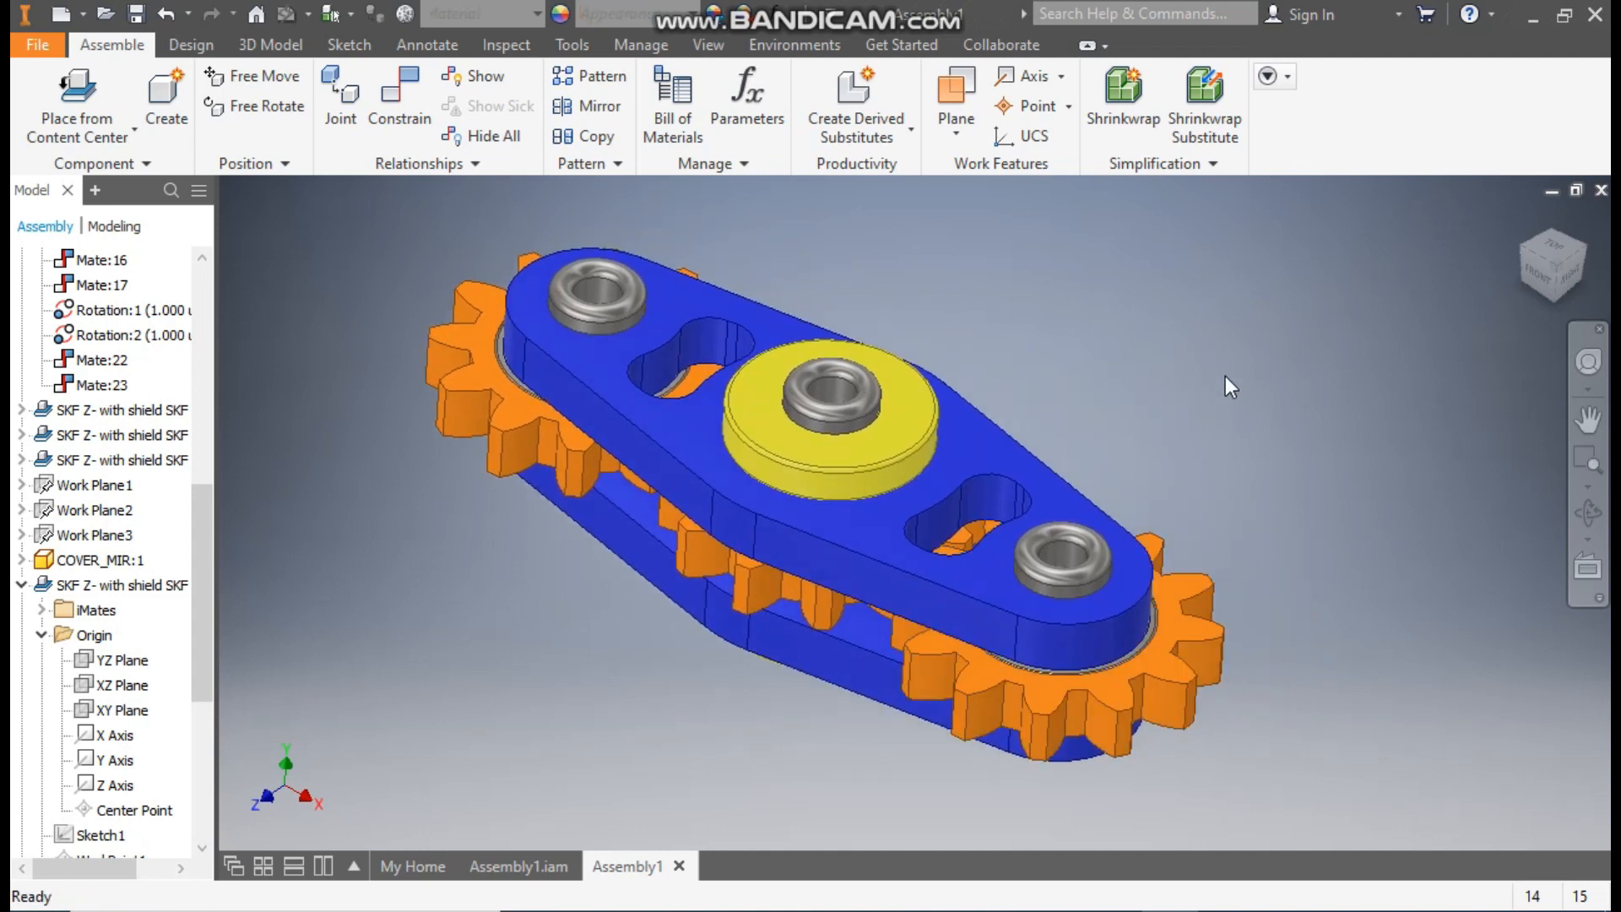